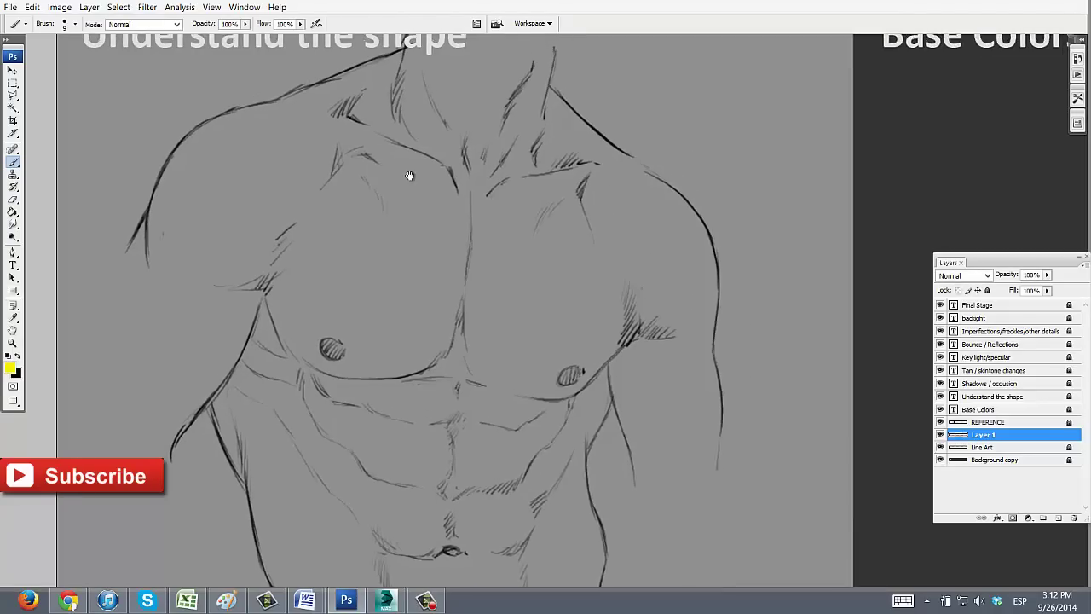
Draw yellow contour lines with the Brush along the outer edges of both shoulders and down the right-hand arm of the torso sketch
{"action": "left_click_drag", "start_coordinate": [157, 297], "coordinate": [205, 181]}
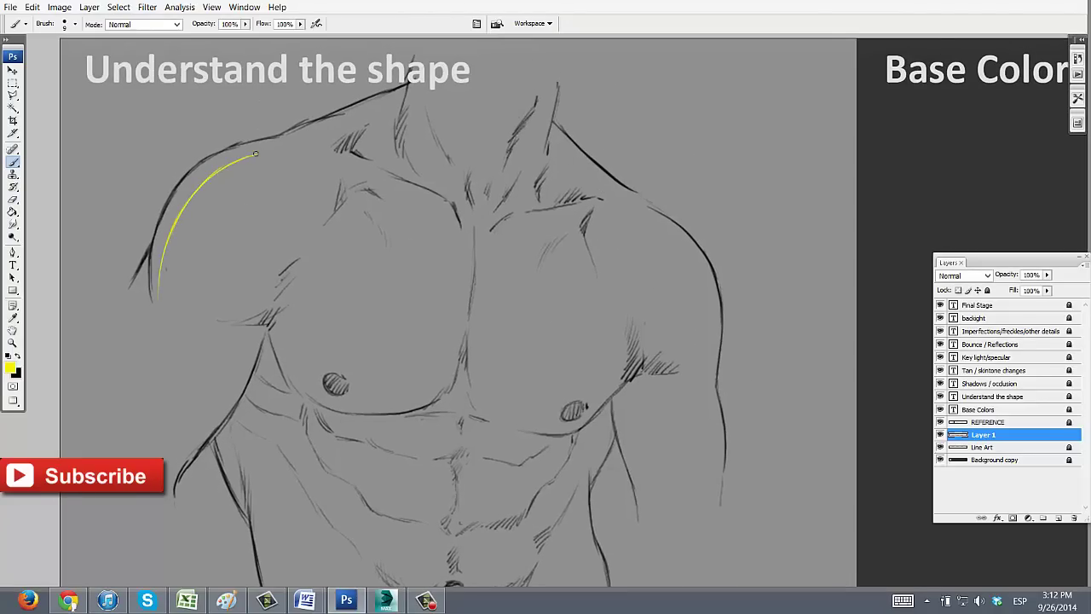
{"action": "left_click_drag", "start_coordinate": [256, 154], "coordinate": [335, 138]}
{"action": "left_click_drag", "start_coordinate": [684, 185], "coordinate": [642, 169]}
{"action": "left_click_drag", "start_coordinate": [647, 250], "coordinate": [662, 362]}
{"action": "mouse_move", "coordinate": [642, 329]}
{"action": "left_mouse_down"}
{"action": "mouse_move", "coordinate": [631, 265]}
{"action": "mouse_move", "coordinate": [652, 439]}
{"action": "left_mouse_up"}
Draw yellow contour lines down both sides of the left-hand arm, from the shoulder past the armpit to the lower arm
{"action": "left_click_drag", "start_coordinate": [668, 299], "coordinate": [759, 265]}
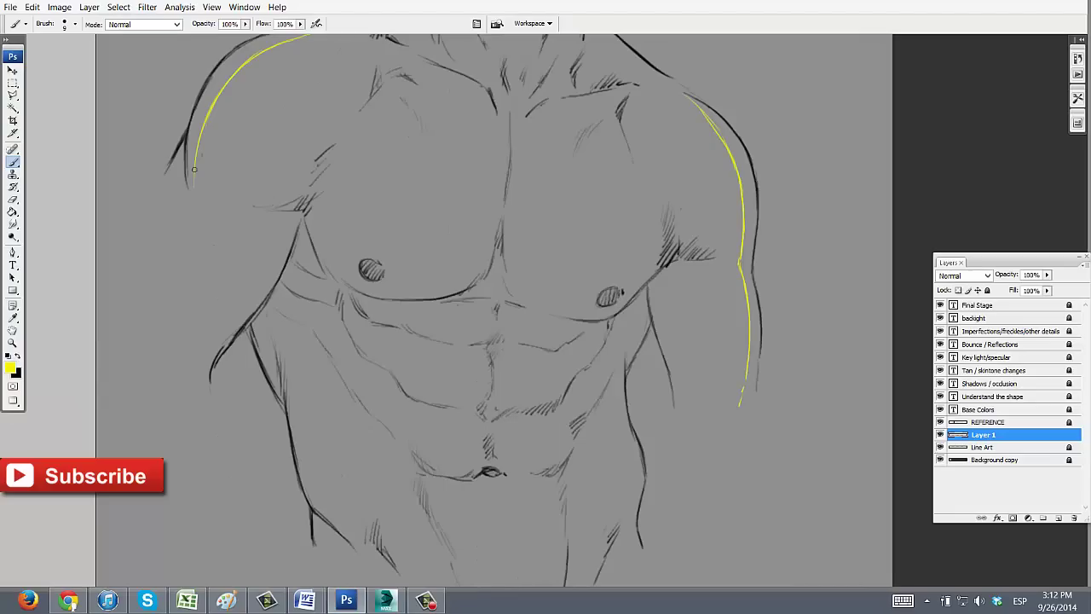
{"action": "left_click_drag", "start_coordinate": [195, 175], "coordinate": [126, 333]}
{"action": "mouse_move", "coordinate": [346, 60]}
{"action": "left_mouse_down"}
{"action": "mouse_move", "coordinate": [323, 134]}
{"action": "mouse_move", "coordinate": [240, 278]}
{"action": "mouse_move", "coordinate": [251, 247]}
{"action": "left_mouse_up"}
{"action": "left_click_drag", "start_coordinate": [251, 249], "coordinate": [175, 392]}
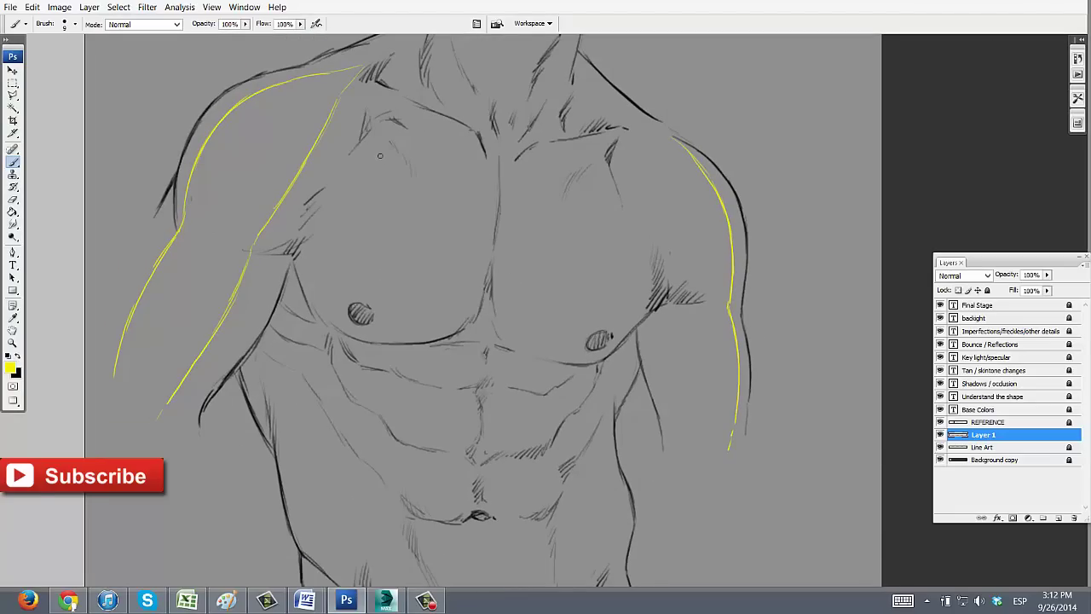
Draw a yellow contour line from the left-hand collarbone over the outer pectoral and down the waist to the hip
{"action": "mouse_move", "coordinate": [368, 165]}
{"action": "left_mouse_down"}
{"action": "mouse_move", "coordinate": [317, 295]}
{"action": "mouse_move", "coordinate": [324, 326]}
{"action": "left_mouse_up"}
{"action": "mouse_move", "coordinate": [328, 333]}
{"action": "left_mouse_down"}
{"action": "mouse_move", "coordinate": [324, 302]}
{"action": "mouse_move", "coordinate": [315, 350]}
{"action": "mouse_move", "coordinate": [325, 391]}
{"action": "left_mouse_up"}
{"action": "mouse_move", "coordinate": [333, 390]}
{"action": "left_mouse_down"}
{"action": "mouse_move", "coordinate": [322, 335]}
{"action": "mouse_move", "coordinate": [351, 534]}
{"action": "left_mouse_up"}
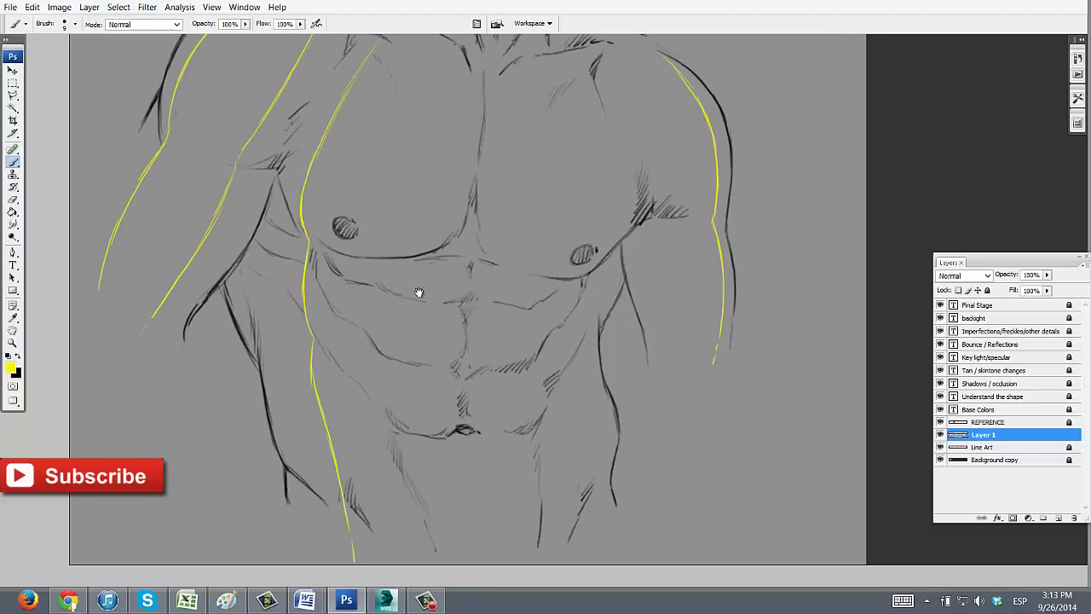
Draw a yellow contour line from the right-hand upper chest past the nipple and down the side of the abdomen to the hip
{"action": "left_click_drag", "start_coordinate": [420, 292], "coordinate": [379, 367]}
{"action": "left_click_drag", "start_coordinate": [537, 171], "coordinate": [550, 219]}
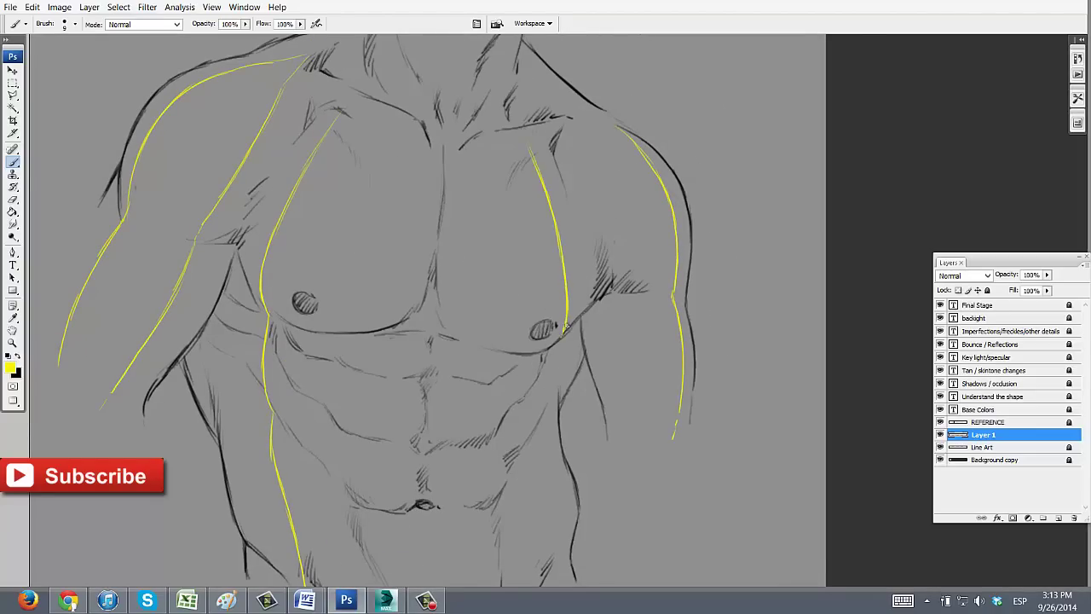
{"action": "left_click_drag", "start_coordinate": [544, 353], "coordinate": [550, 424]}
{"action": "mouse_move", "coordinate": [549, 427]}
{"action": "left_mouse_down"}
{"action": "mouse_move", "coordinate": [554, 360]}
{"action": "mouse_move", "coordinate": [550, 400]}
{"action": "left_mouse_up"}
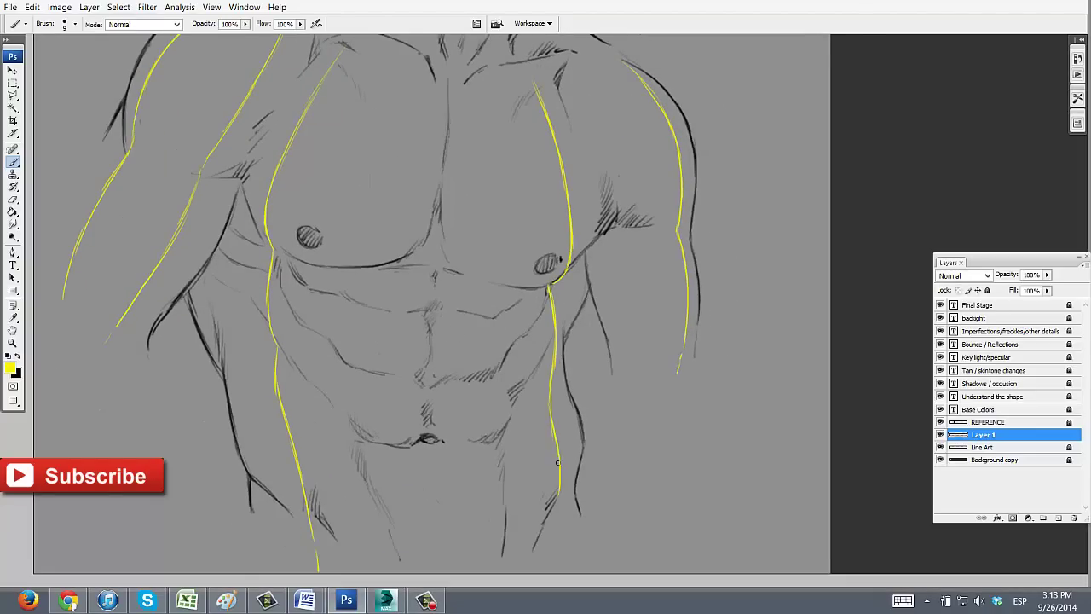
{"action": "left_click_drag", "start_coordinate": [557, 463], "coordinate": [543, 559]}
{"action": "left_click_drag", "start_coordinate": [543, 559], "coordinate": [535, 584]}
Add a yellow contour line from the right-hand collarbone along the outer edge of the pectoral, curving in below the armpit
{"action": "left_click_drag", "start_coordinate": [563, 290], "coordinate": [550, 356]}
{"action": "left_click_drag", "start_coordinate": [553, 174], "coordinate": [577, 246]}
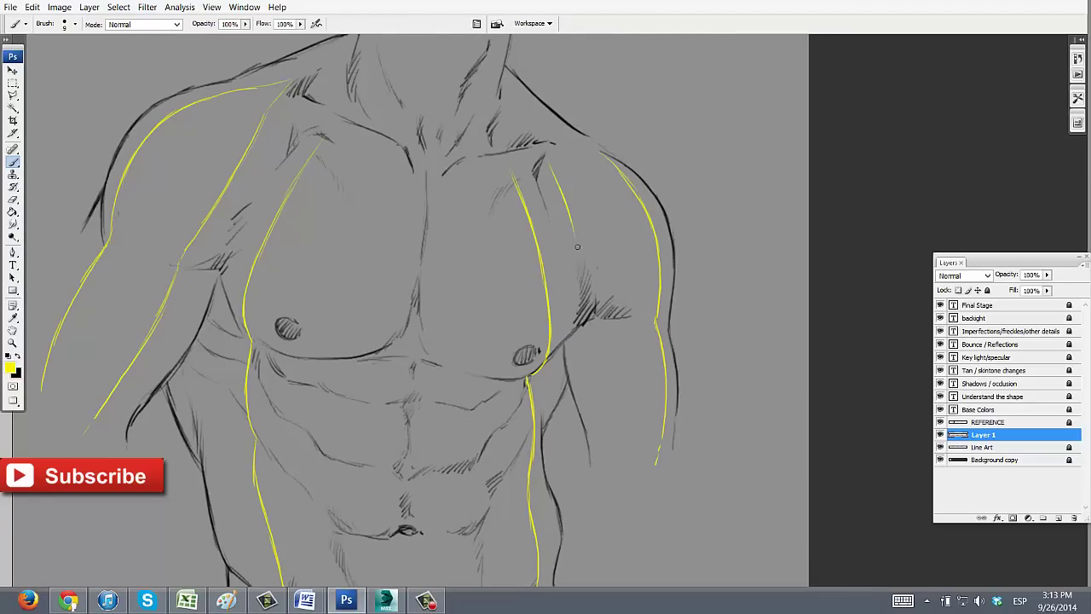
{"action": "left_click_drag", "start_coordinate": [556, 376], "coordinate": [578, 375]}
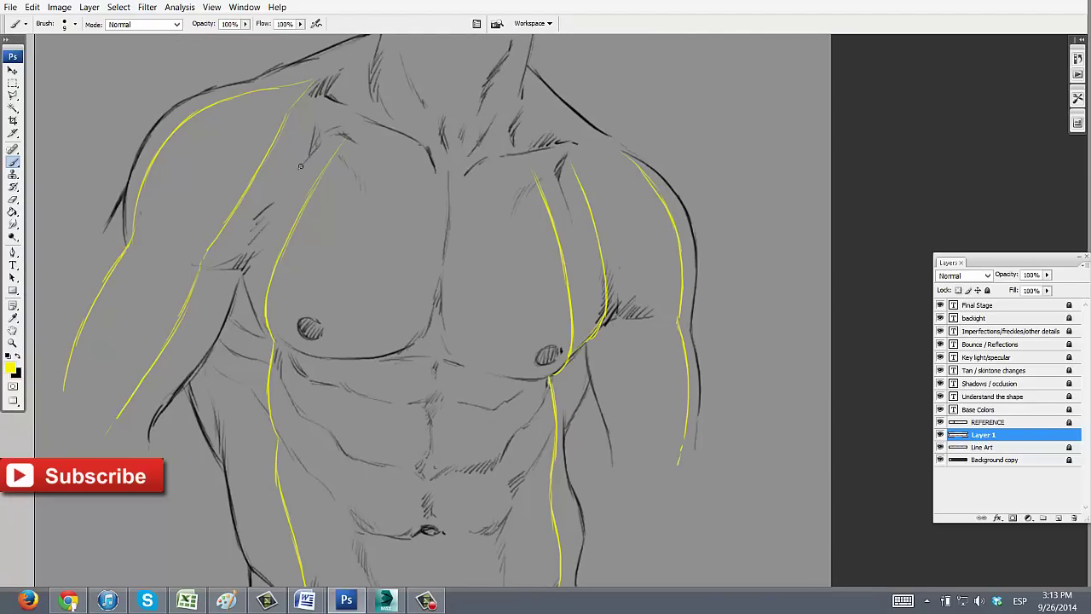
Draw a yellow contour line along the left-hand outer pectoral, erase its lower end, and redirect it down the flank to the hip
{"action": "mouse_move", "coordinate": [296, 167]}
{"action": "left_mouse_down"}
{"action": "mouse_move", "coordinate": [245, 266]}
{"action": "mouse_move", "coordinate": [275, 352]}
{"action": "left_mouse_up"}
{"action": "key", "text": "e"}
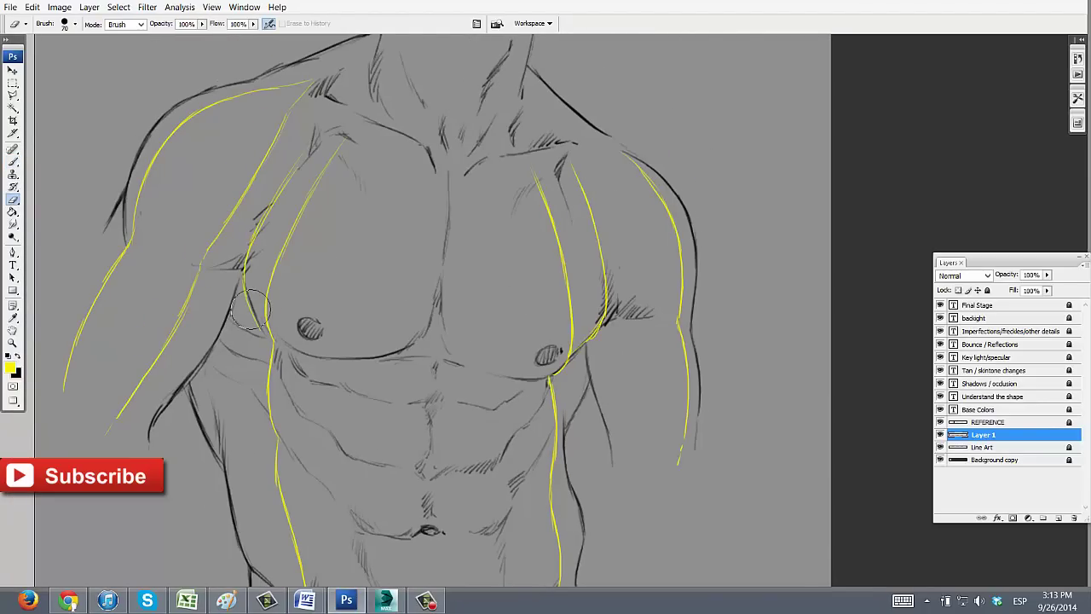
{"action": "left_click_drag", "start_coordinate": [251, 310], "coordinate": [249, 309]}
{"action": "key", "text": "b"}
{"action": "mouse_move", "coordinate": [245, 268]}
{"action": "left_mouse_down"}
{"action": "mouse_move", "coordinate": [233, 383]}
{"action": "mouse_move", "coordinate": [240, 441]}
{"action": "left_mouse_up"}
{"action": "mouse_move", "coordinate": [250, 460]}
{"action": "left_mouse_down"}
{"action": "mouse_move", "coordinate": [241, 383]}
{"action": "mouse_move", "coordinate": [266, 574]}
{"action": "left_mouse_up"}
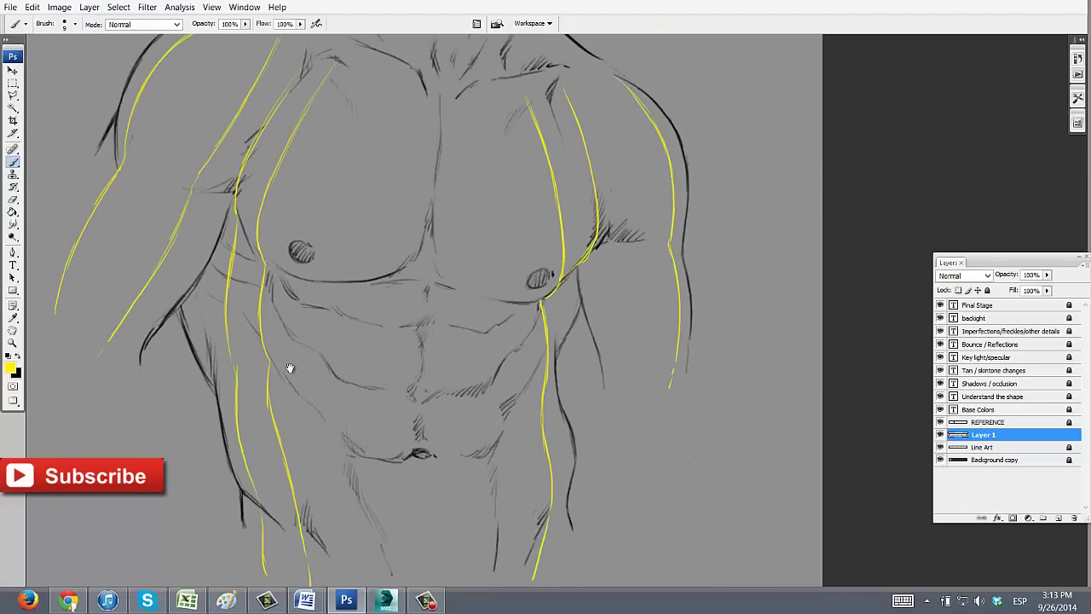
Draw a yellow contour line through the middle of the left-hand pectoral and down across the abdominal muscles
{"action": "left_click_drag", "start_coordinate": [290, 367], "coordinate": [284, 385]}
{"action": "mouse_move", "coordinate": [358, 96]}
{"action": "left_mouse_down"}
{"action": "mouse_move", "coordinate": [319, 296]}
{"action": "mouse_move", "coordinate": [316, 370]}
{"action": "left_mouse_up"}
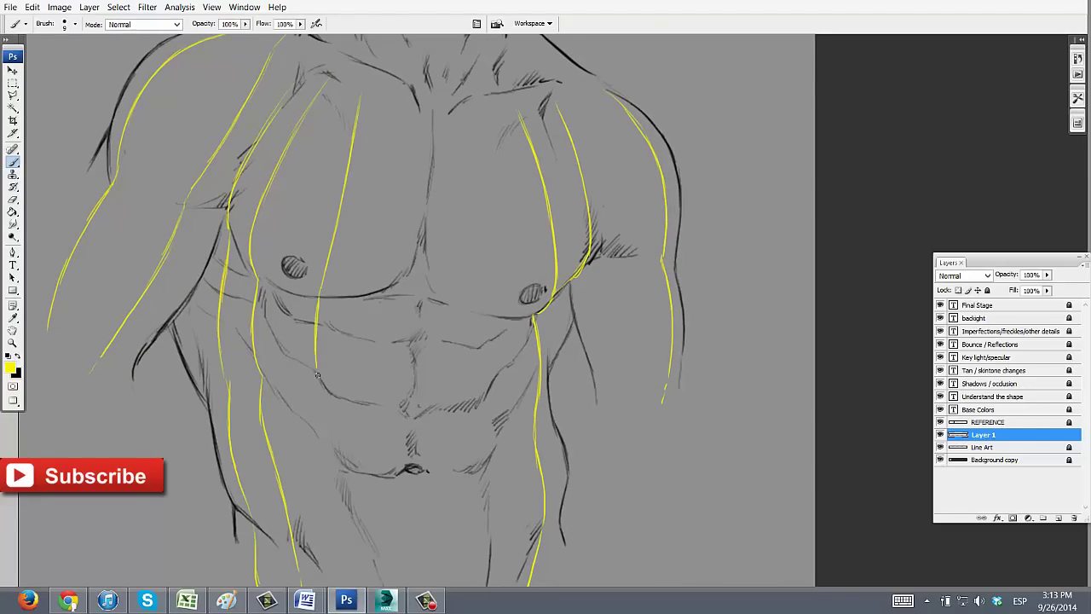
{"action": "left_click_drag", "start_coordinate": [296, 253], "coordinate": [289, 205]}
{"action": "left_click_drag", "start_coordinate": [312, 325], "coordinate": [323, 374]}
{"action": "mouse_move", "coordinate": [323, 371]}
{"action": "left_mouse_down"}
{"action": "mouse_move", "coordinate": [318, 346]}
{"action": "mouse_move", "coordinate": [338, 446]}
{"action": "left_mouse_up"}
{"action": "left_click_drag", "start_coordinate": [341, 459], "coordinate": [354, 527]}
Draw a yellow contour line through the right-hand inner pectoral, clean up its lower end with the Eraser, and continue it down the abdomen
{"action": "left_click_drag", "start_coordinate": [380, 334], "coordinate": [368, 408]}
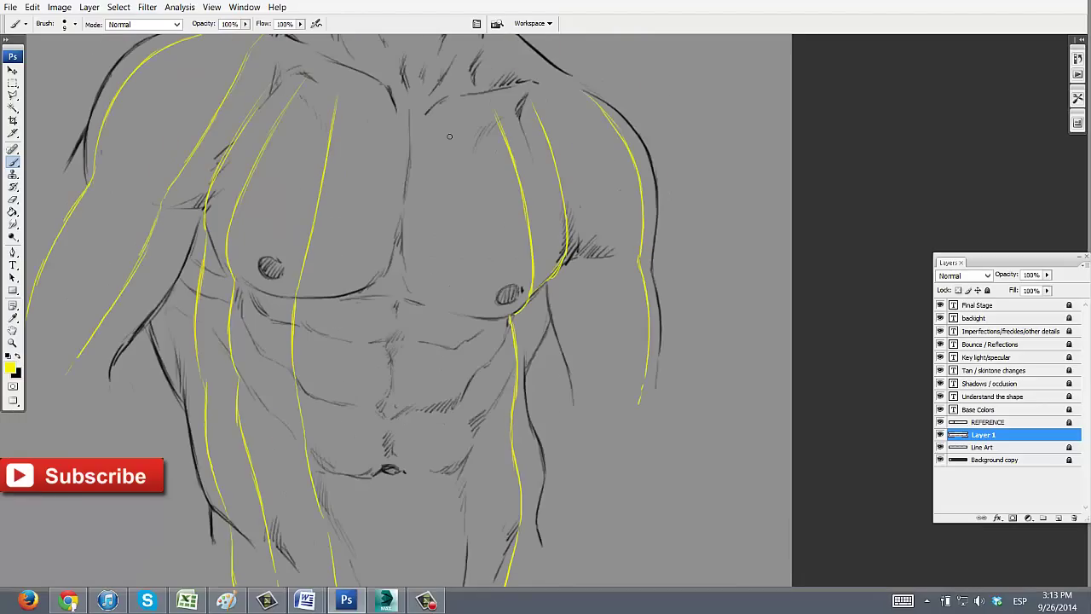
{"action": "left_click_drag", "start_coordinate": [451, 125], "coordinate": [466, 224]}
{"action": "key", "text": "e"}
{"action": "left_click_drag", "start_coordinate": [468, 316], "coordinate": [470, 271]}
{"action": "key", "text": "b"}
{"action": "left_click_drag", "start_coordinate": [448, 395], "coordinate": [447, 413]}
{"action": "mouse_move", "coordinate": [443, 405]}
{"action": "left_mouse_down"}
{"action": "mouse_move", "coordinate": [443, 378]}
{"action": "mouse_move", "coordinate": [446, 440]}
{"action": "left_mouse_up"}
{"action": "mouse_move", "coordinate": [443, 435]}
{"action": "left_mouse_down"}
{"action": "mouse_move", "coordinate": [444, 387]}
{"action": "mouse_move", "coordinate": [450, 513]}
{"action": "left_mouse_up"}
Add the innermost yellow contour lines on both pectorals, one on each side of the sternum
{"action": "left_click_drag", "start_coordinate": [401, 111], "coordinate": [389, 212]}
{"action": "left_click_drag", "start_coordinate": [358, 140], "coordinate": [351, 276]}
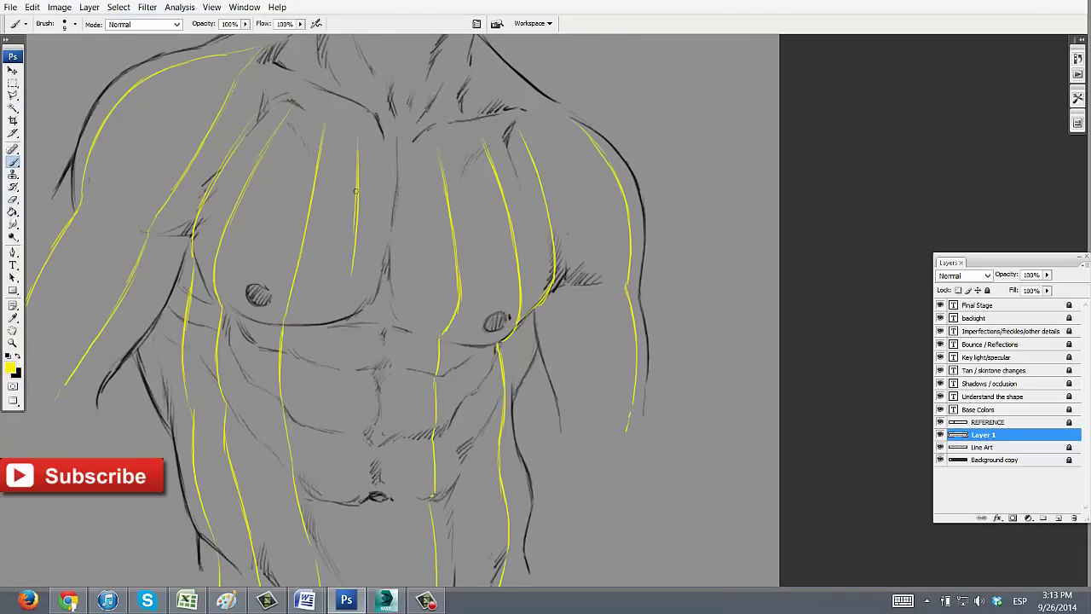
{"action": "left_click_drag", "start_coordinate": [415, 158], "coordinate": [417, 324]}
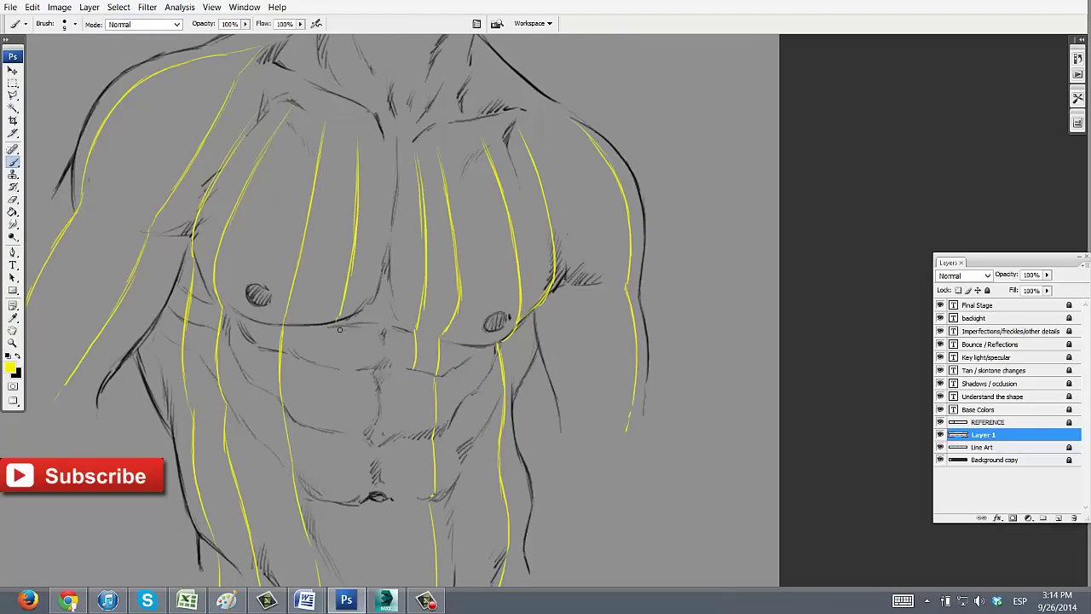
Extend the two innermost yellow lines from under the chest over the abdominal muscles and past the navel
{"action": "left_click_drag", "start_coordinate": [340, 324], "coordinate": [338, 365]}
{"action": "left_click_drag", "start_coordinate": [339, 339], "coordinate": [341, 297]}
{"action": "left_click_drag", "start_coordinate": [341, 328], "coordinate": [344, 389]}
{"action": "mouse_move", "coordinate": [415, 337]}
{"action": "left_mouse_down"}
{"action": "mouse_move", "coordinate": [411, 393]}
{"action": "mouse_move", "coordinate": [409, 321]}
{"action": "left_mouse_up"}
{"action": "left_click_drag", "start_coordinate": [412, 356], "coordinate": [415, 413]}
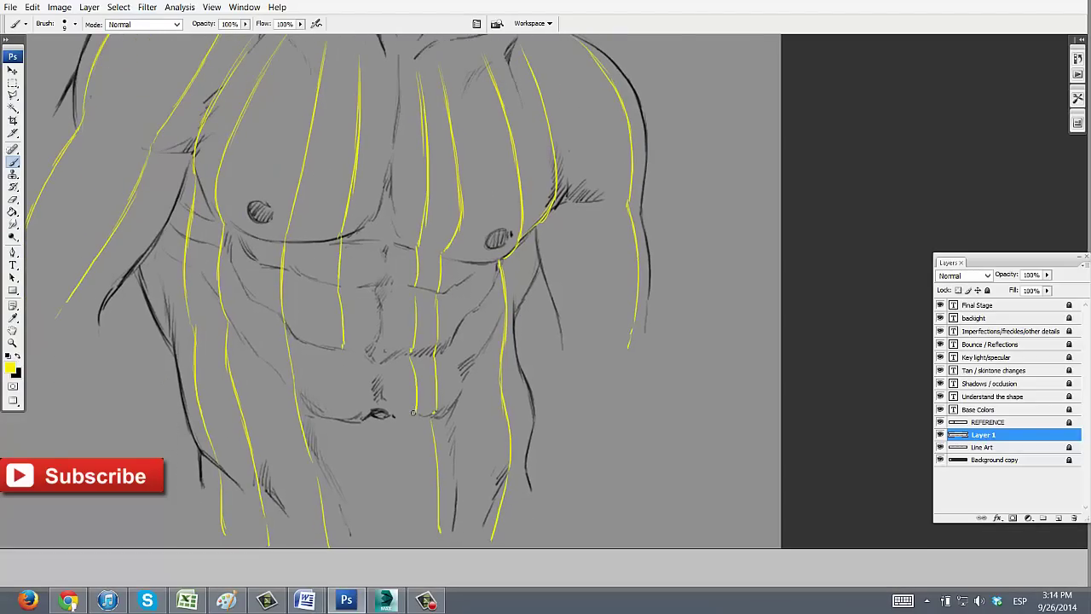
{"action": "mouse_move", "coordinate": [342, 352]}
{"action": "left_mouse_down"}
{"action": "mouse_move", "coordinate": [348, 421]}
{"action": "mouse_move", "coordinate": [351, 383]}
{"action": "left_mouse_up"}
{"action": "left_click_drag", "start_coordinate": [348, 389], "coordinate": [378, 513]}
{"action": "left_click_drag", "start_coordinate": [412, 384], "coordinate": [416, 513]}
Extend the yellow chest lines over the collarbones and up the neck, adding contour lines along both trapezius muscles
{"action": "left_click_drag", "start_coordinate": [448, 223], "coordinate": [447, 378]}
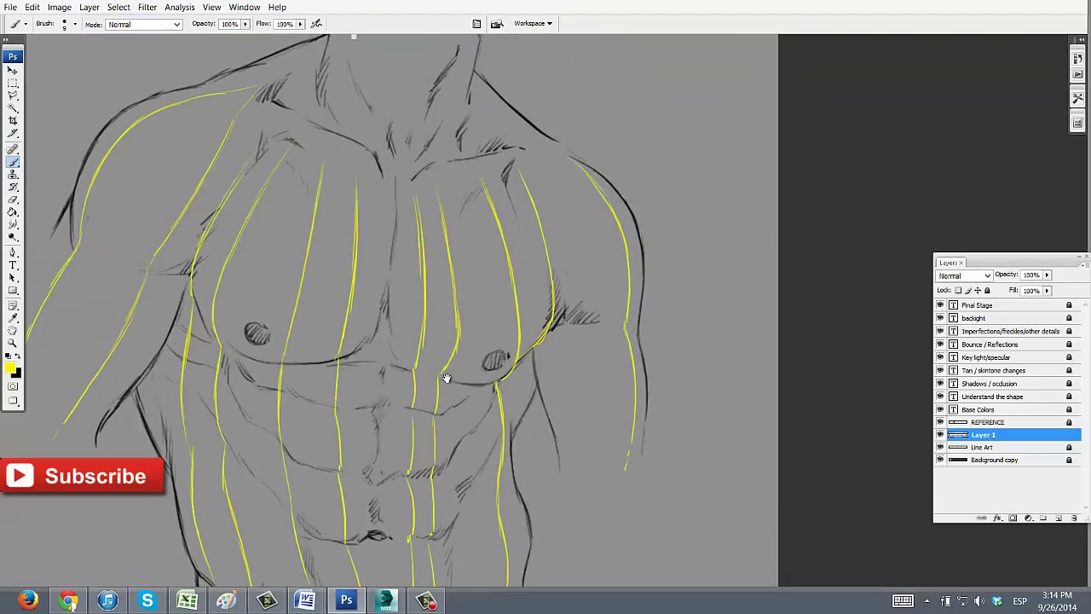
{"action": "left_click_drag", "start_coordinate": [347, 155], "coordinate": [341, 182]}
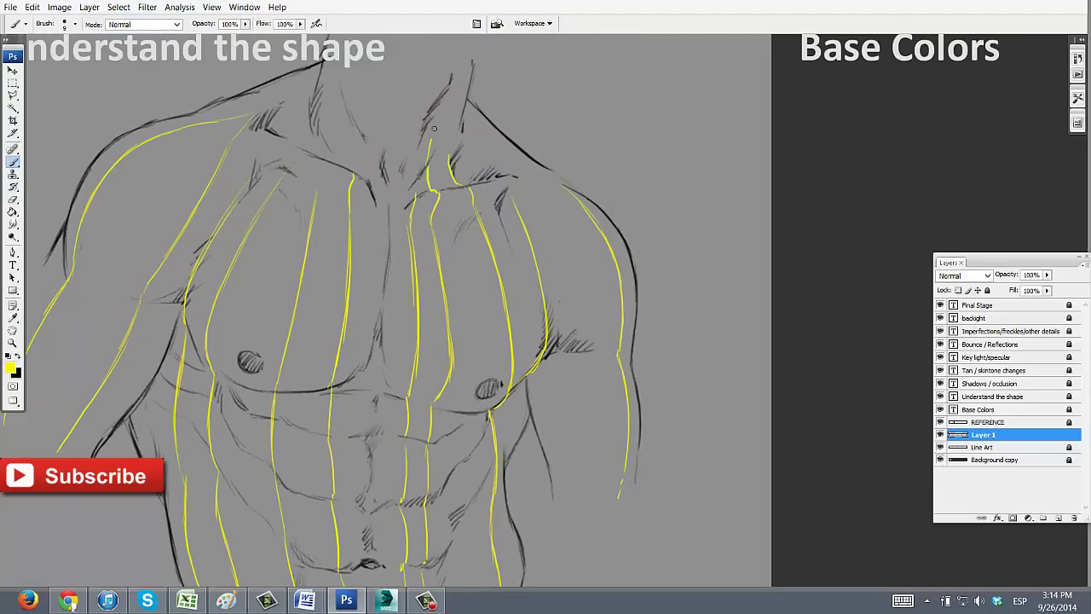
{"action": "left_click_drag", "start_coordinate": [434, 129], "coordinate": [441, 63]}
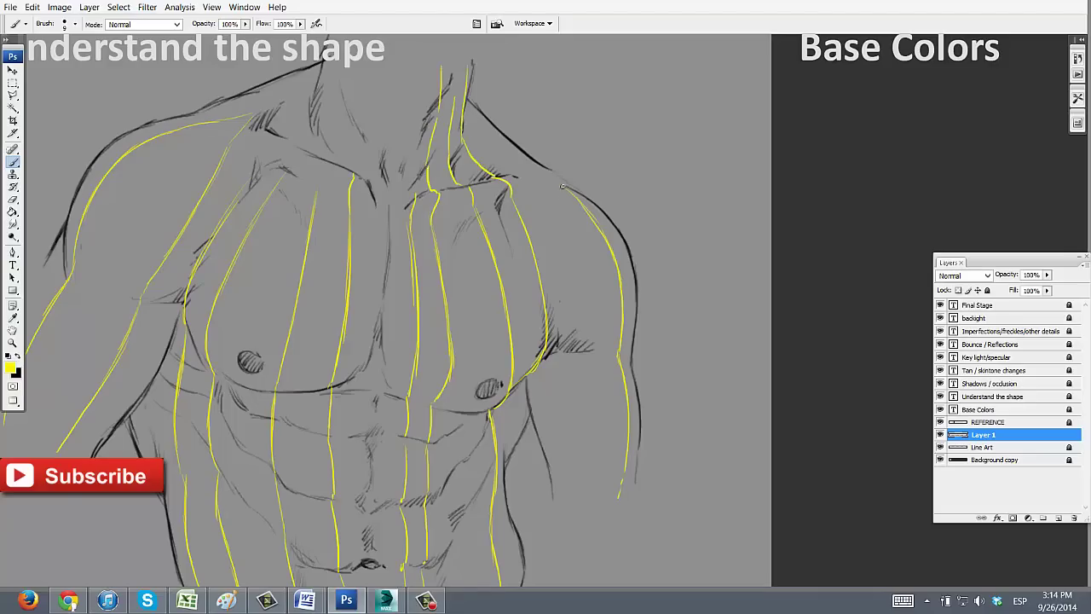
{"action": "left_click_drag", "start_coordinate": [562, 186], "coordinate": [474, 126]}
{"action": "left_click_drag", "start_coordinate": [339, 148], "coordinate": [369, 64]}
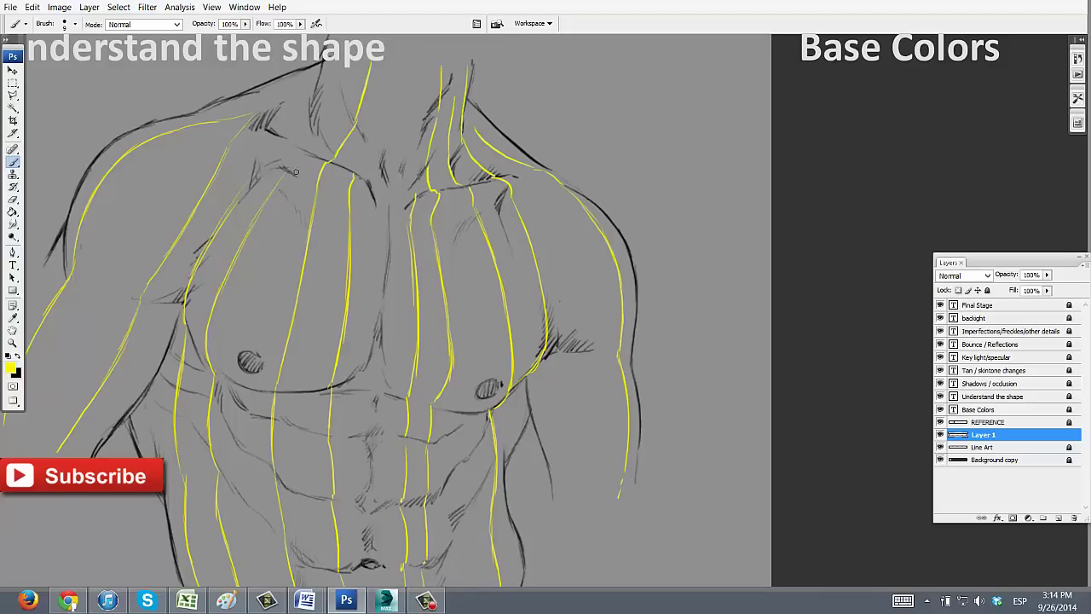
{"action": "mouse_move", "coordinate": [248, 177]}
{"action": "left_mouse_down"}
{"action": "mouse_move", "coordinate": [327, 83]}
{"action": "mouse_move", "coordinate": [331, 101]}
{"action": "left_mouse_up"}
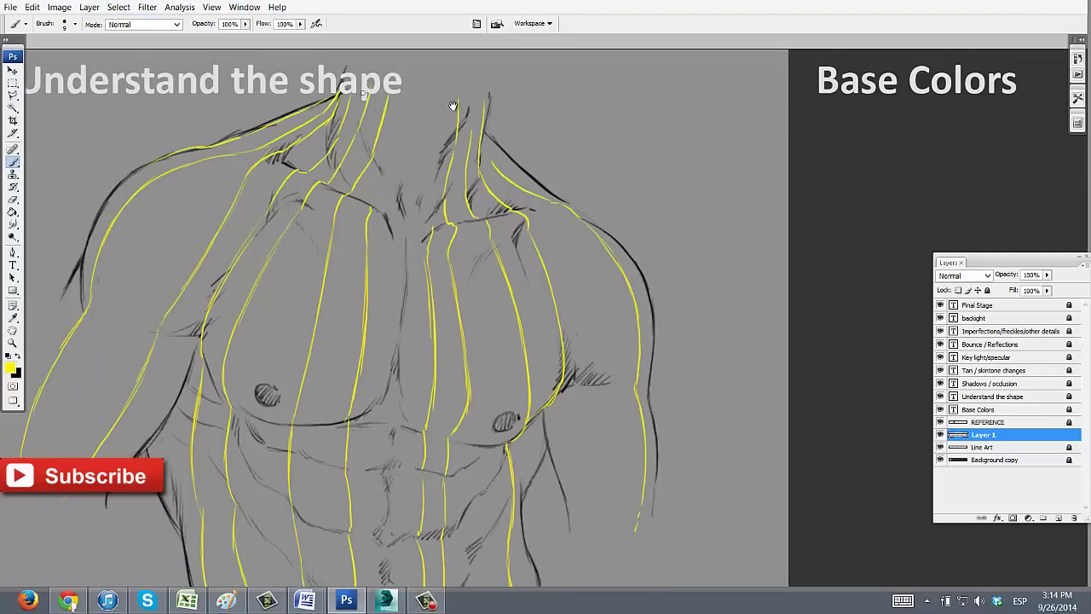
{"action": "left_click_drag", "start_coordinate": [453, 106], "coordinate": [539, 193]}
{"action": "left_click_drag", "start_coordinate": [404, 174], "coordinate": [464, 95]}
Draw yellow contour lines down the middle of both shoulders and arms, plus one on the inner right-hand arm
{"action": "mouse_move", "coordinate": [292, 82]}
{"action": "left_mouse_down"}
{"action": "mouse_move", "coordinate": [194, 179]}
{"action": "mouse_move", "coordinate": [95, 416]}
{"action": "left_mouse_up"}
{"action": "mouse_move", "coordinate": [588, 125]}
{"action": "left_mouse_down"}
{"action": "mouse_move", "coordinate": [571, 121]}
{"action": "mouse_move", "coordinate": [644, 256]}
{"action": "mouse_move", "coordinate": [642, 449]}
{"action": "left_mouse_up"}
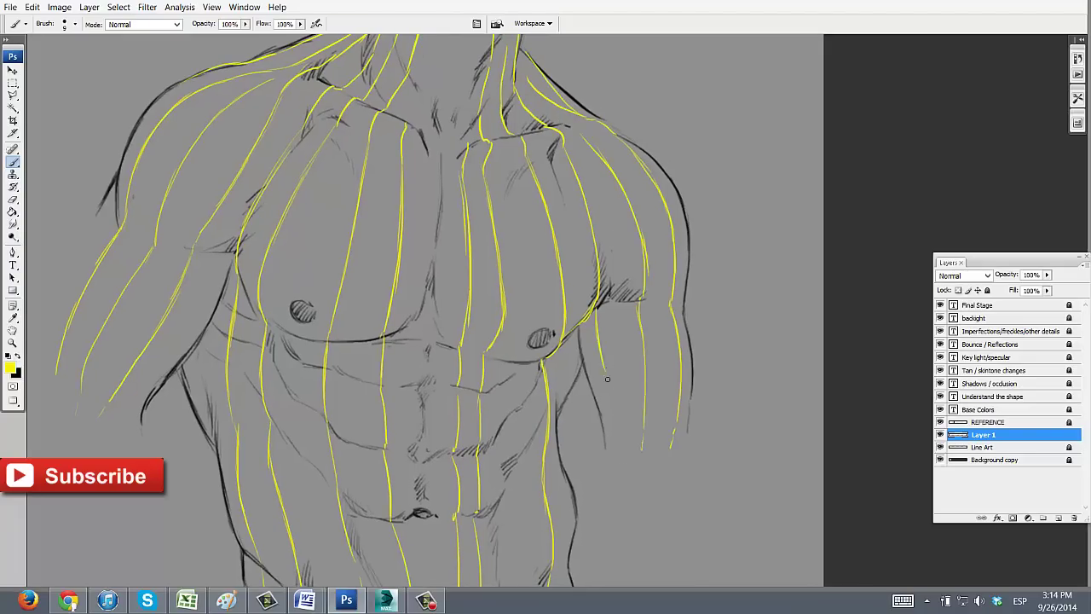
{"action": "left_click_drag", "start_coordinate": [608, 379], "coordinate": [623, 460]}
{"action": "mouse_move", "coordinate": [675, 383]}
{"action": "left_mouse_down"}
{"action": "mouse_move", "coordinate": [694, 312]}
{"action": "mouse_move", "coordinate": [700, 400]}
{"action": "left_mouse_up"}
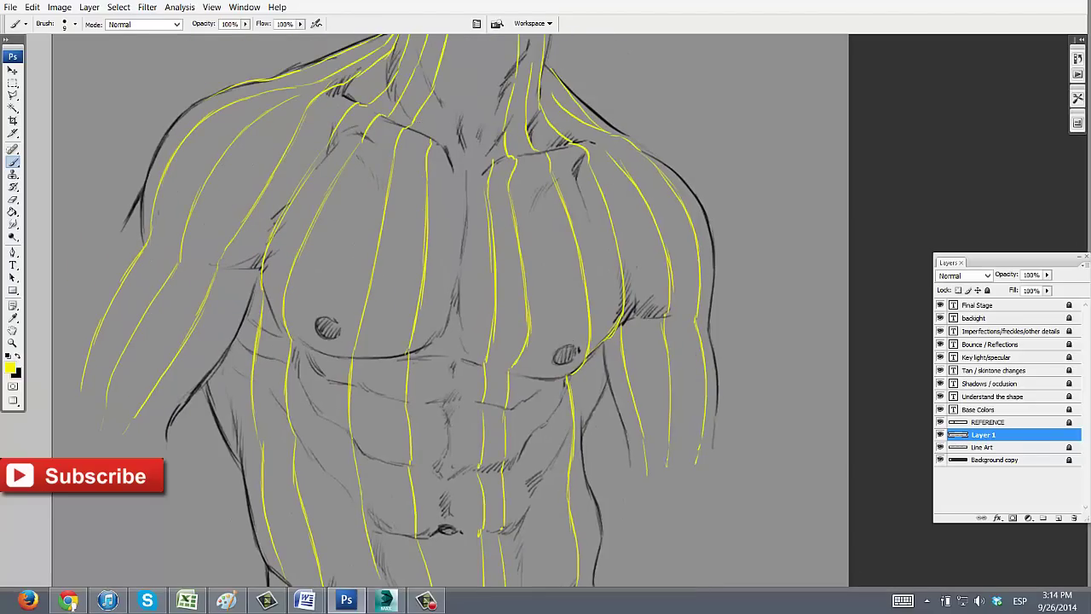
Create a new layer above the yellow lines and set the foreground colour to a more orange yellow
{"action": "key", "text": "ctrl+shift+n"}
{"action": "key", "text": "Return"}
{"action": "left_click", "coordinate": [10, 368]}
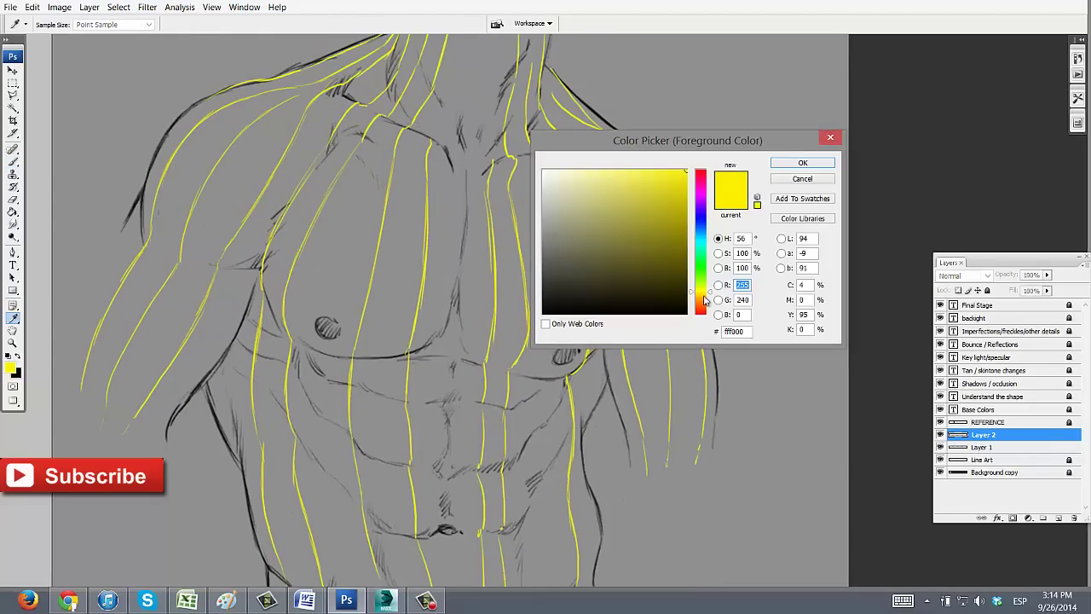
{"action": "left_click_drag", "start_coordinate": [700, 301], "coordinate": [701, 295]}
{"action": "left_click", "coordinate": [779, 164]}
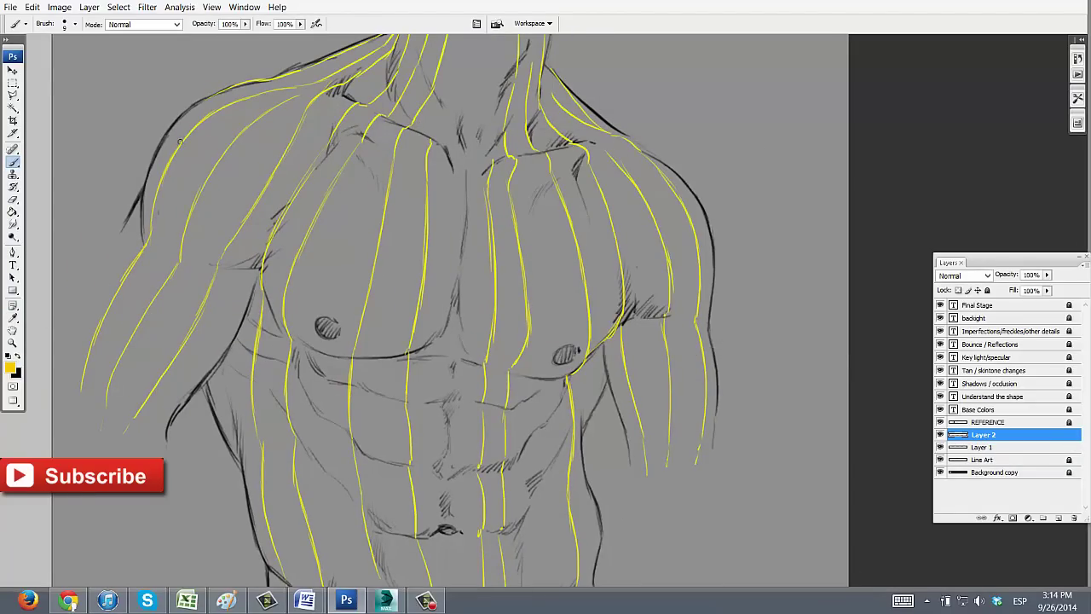
Draw three orange horizontal contour lines that wrap around the shoulders, upper arms and pectorals
{"action": "mouse_move", "coordinate": [162, 147]}
{"action": "left_mouse_down"}
{"action": "mouse_move", "coordinate": [226, 189]}
{"action": "mouse_move", "coordinate": [399, 228]}
{"action": "left_mouse_up"}
{"action": "left_click_drag", "start_coordinate": [594, 223], "coordinate": [681, 218]}
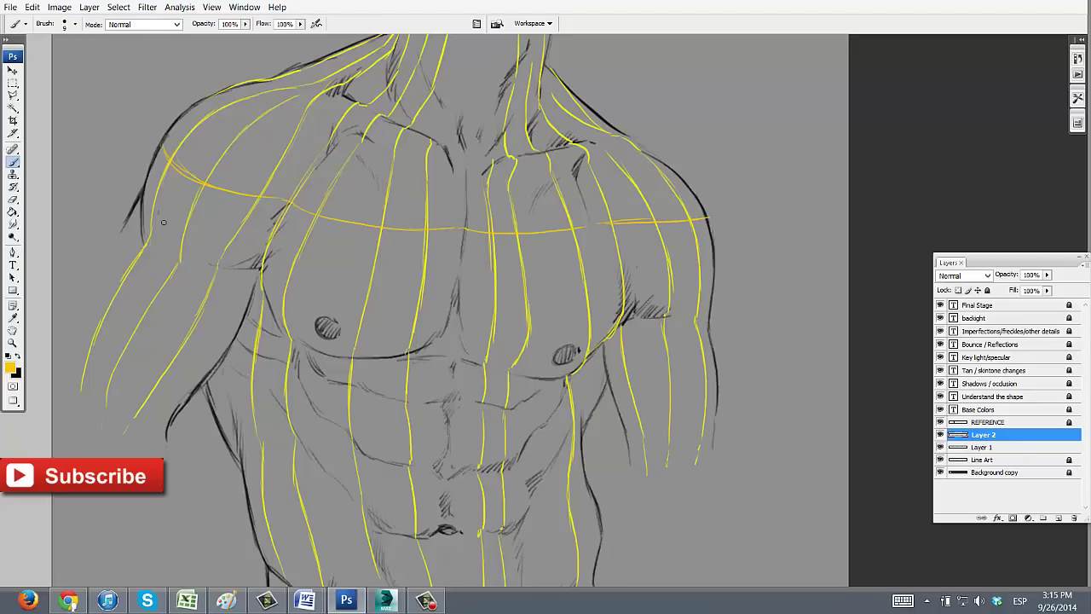
{"action": "mouse_move", "coordinate": [147, 191]}
{"action": "left_mouse_down"}
{"action": "mouse_move", "coordinate": [214, 246]}
{"action": "mouse_move", "coordinate": [439, 281]}
{"action": "mouse_move", "coordinate": [630, 276]}
{"action": "mouse_move", "coordinate": [659, 254]}
{"action": "left_mouse_up"}
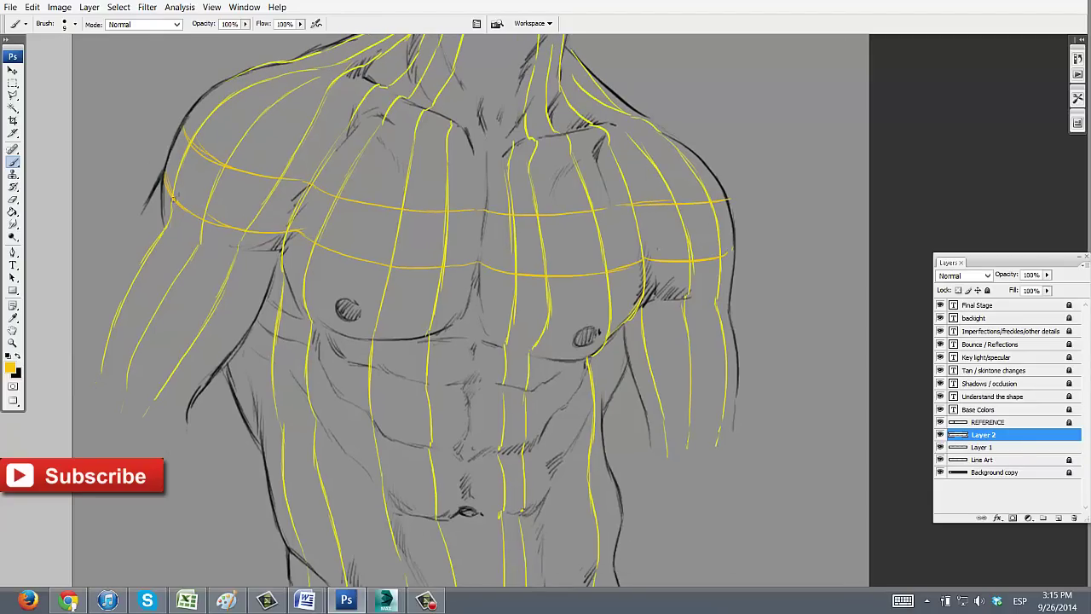
{"action": "mouse_move", "coordinate": [281, 260]}
{"action": "left_mouse_down"}
{"action": "mouse_move", "coordinate": [450, 305]}
{"action": "mouse_move", "coordinate": [650, 292]}
{"action": "left_mouse_up"}
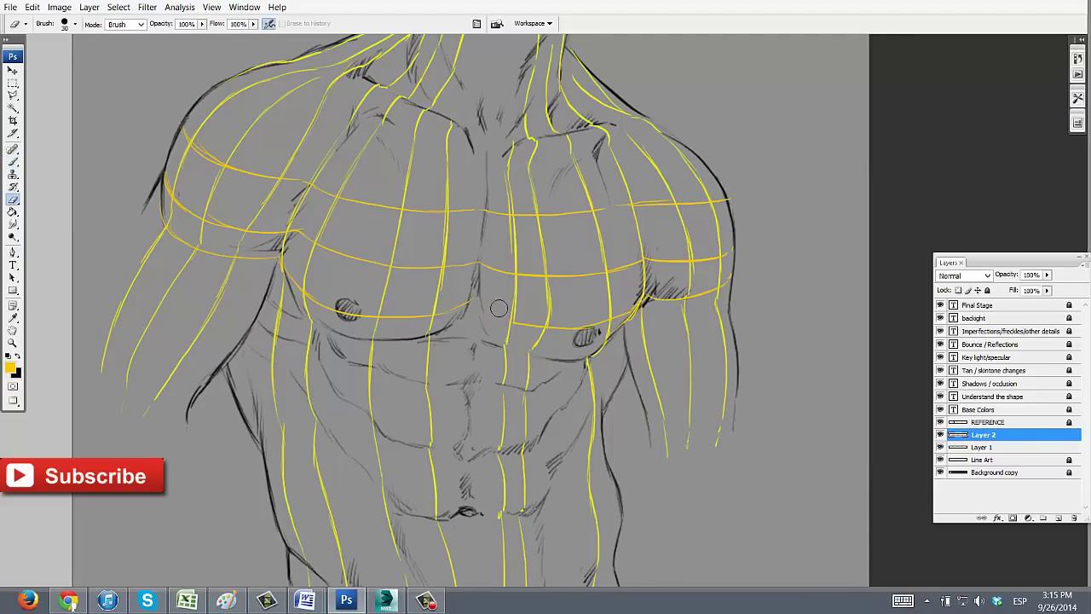
{"action": "left_click_drag", "start_coordinate": [592, 266], "coordinate": [567, 238]}
Toggle the visibility of Layer 1 and Line Art off and on again to compare the drawing layers
{"action": "left_click", "coordinate": [941, 447]}
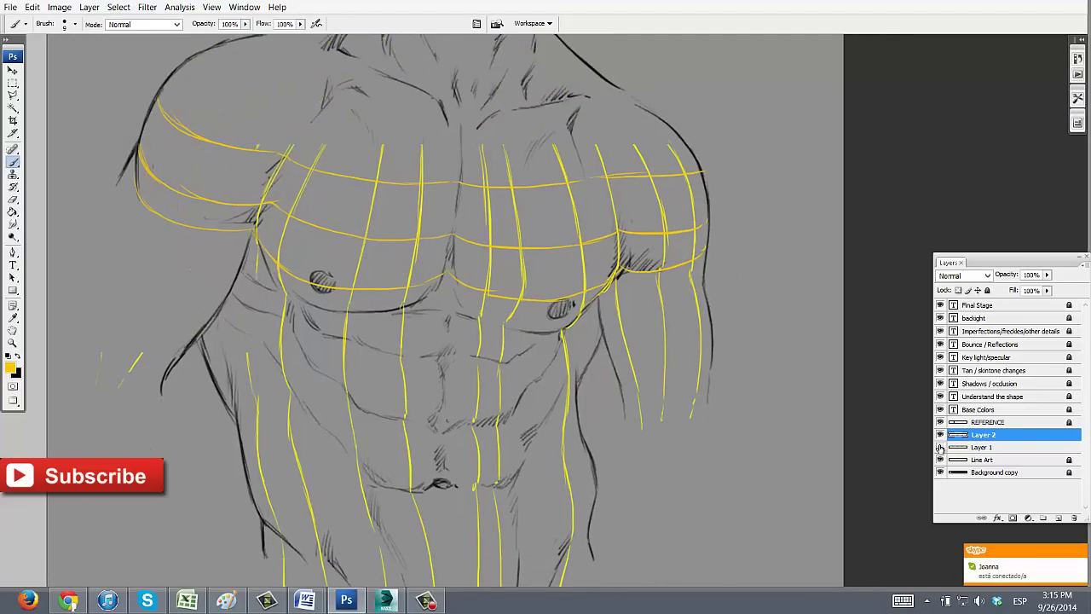
{"action": "left_click", "coordinate": [940, 448]}
{"action": "left_click", "coordinate": [941, 460]}
{"action": "left_click", "coordinate": [941, 460]}
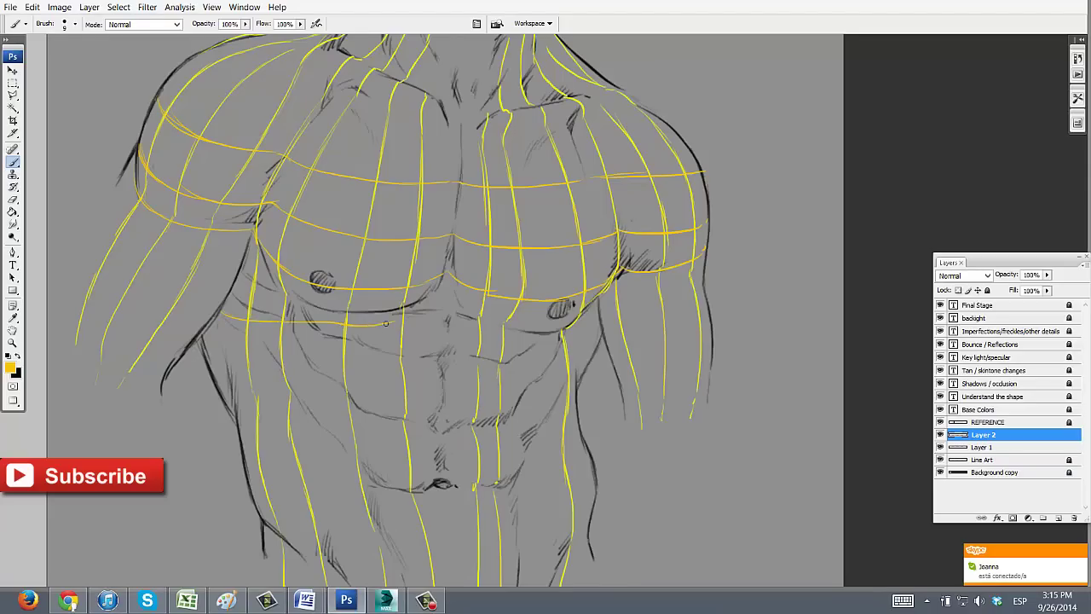
Draw an orange centre line from the neck to below the navel, and horizontal contour lines around the ribcage under the chest
{"action": "left_click_drag", "start_coordinate": [449, 249], "coordinate": [442, 465]}
{"action": "left_click_drag", "start_coordinate": [465, 117], "coordinate": [452, 281]}
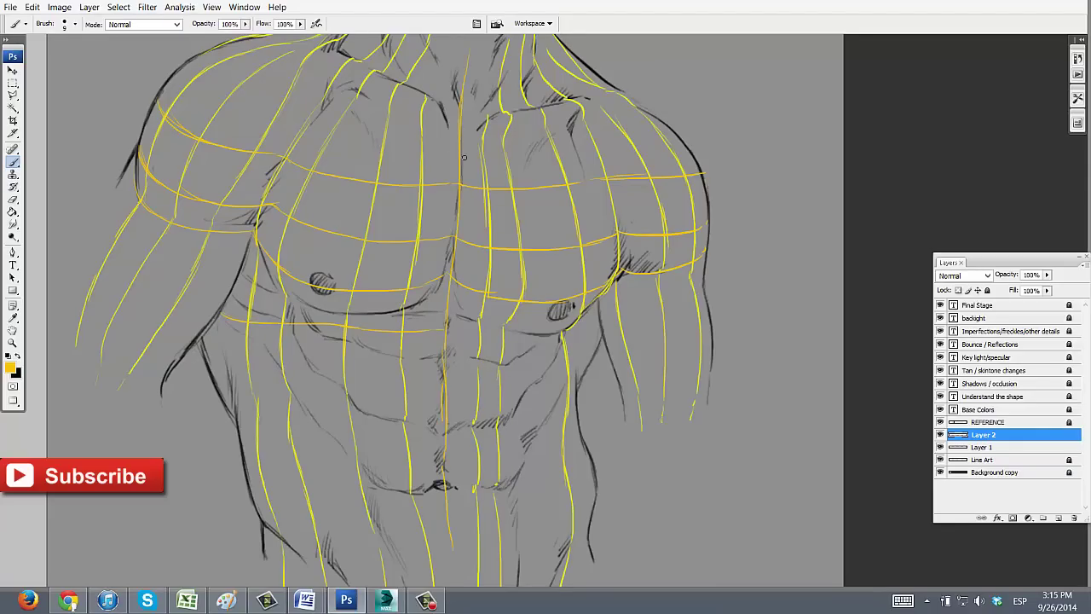
{"action": "left_click_drag", "start_coordinate": [443, 325], "coordinate": [594, 319]}
{"action": "left_click_drag", "start_coordinate": [281, 363], "coordinate": [506, 372]}
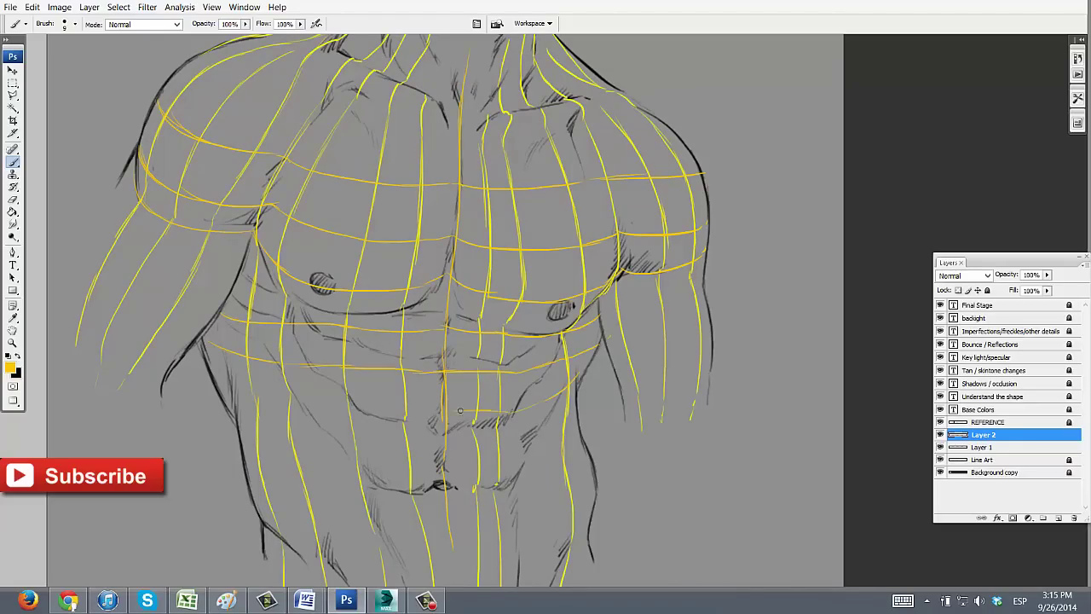
Wrap orange horizontal contour lines around the middle and lower abdomen, and add a vertical one down the left-hand flank
{"action": "left_click_drag", "start_coordinate": [206, 348], "coordinate": [256, 385]}
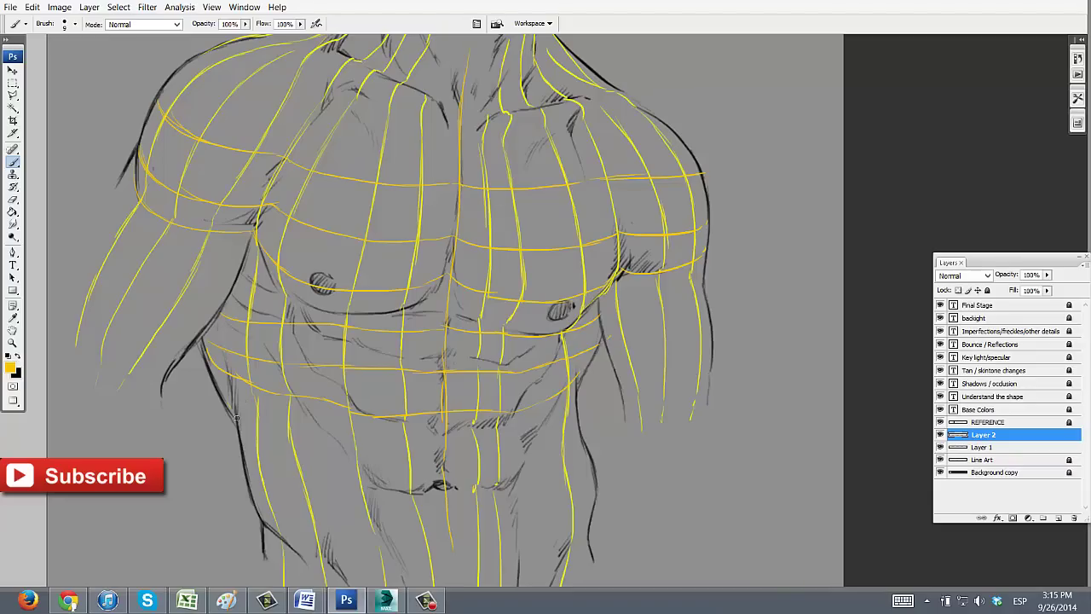
{"action": "left_click_drag", "start_coordinate": [301, 443], "coordinate": [576, 428]}
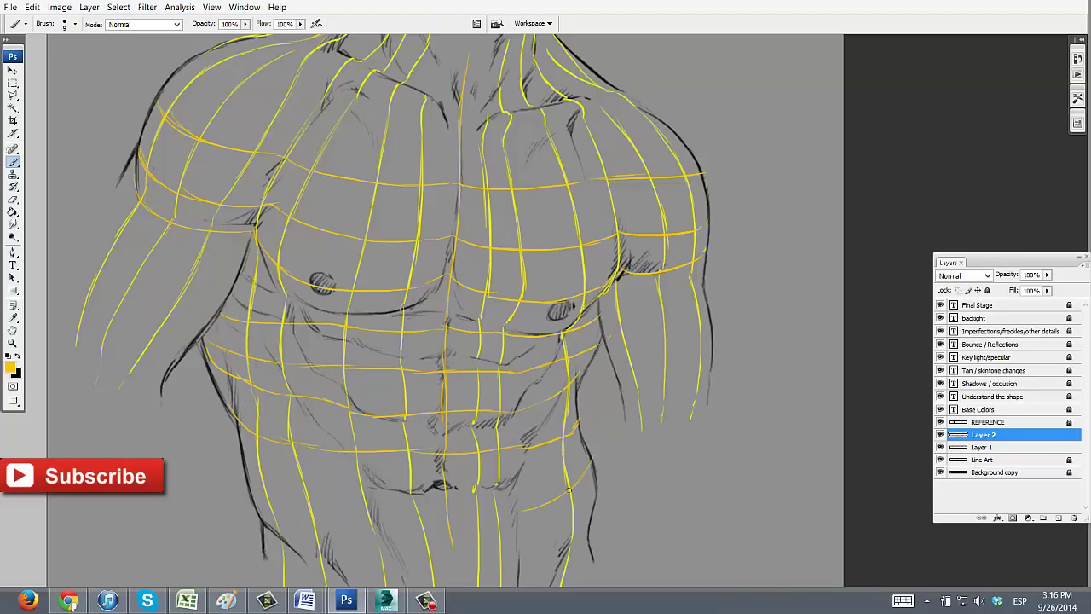
{"action": "mouse_move", "coordinate": [568, 489]}
{"action": "left_mouse_down"}
{"action": "mouse_move", "coordinate": [309, 501]}
{"action": "mouse_move", "coordinate": [239, 443]}
{"action": "left_mouse_up"}
{"action": "mouse_move", "coordinate": [261, 515]}
{"action": "left_mouse_down"}
{"action": "mouse_move", "coordinate": [529, 546]}
{"action": "mouse_move", "coordinate": [599, 483]}
{"action": "left_mouse_up"}
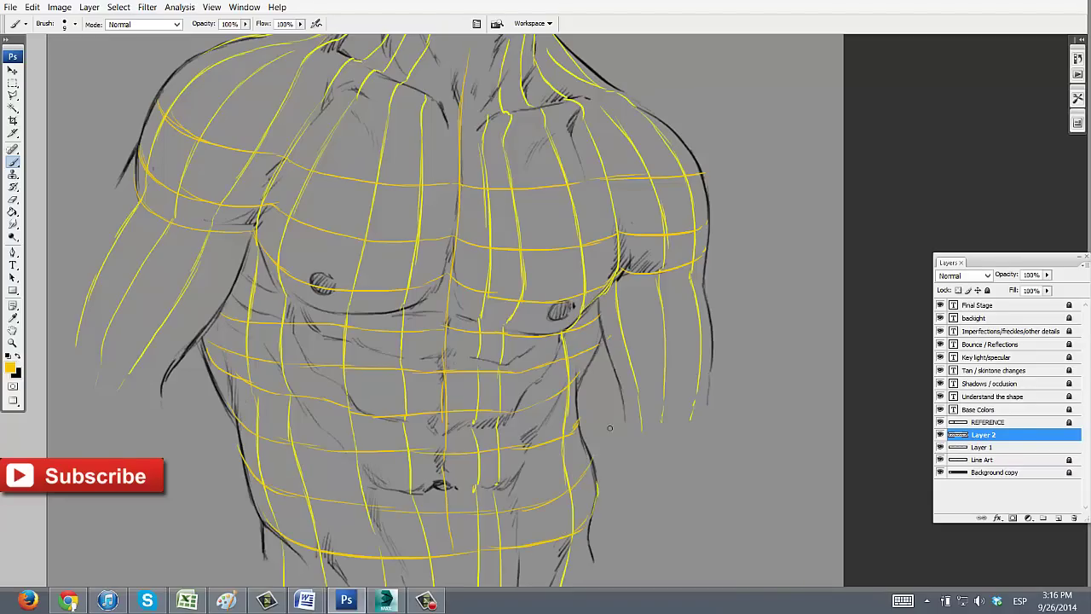
{"action": "scroll", "coordinate": [609, 427], "scroll_direction": "down", "scroll_amount": 2}
{"action": "left_click_drag", "start_coordinate": [213, 304], "coordinate": [248, 460]}
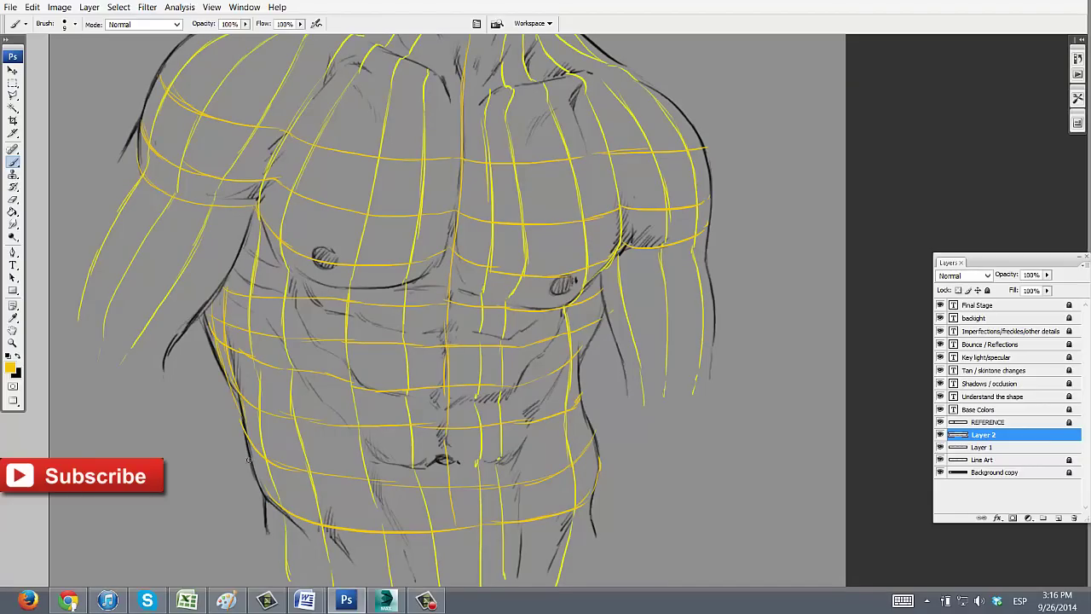
Draw an orange vertical contour line down the right-hand flank and curved arrows wrapping around both sides of the waist
{"action": "left_click_drag", "start_coordinate": [578, 423], "coordinate": [583, 577]}
{"action": "key", "text": "z"}
{"action": "left_click", "coordinate": [659, 277], "text": "alt"}
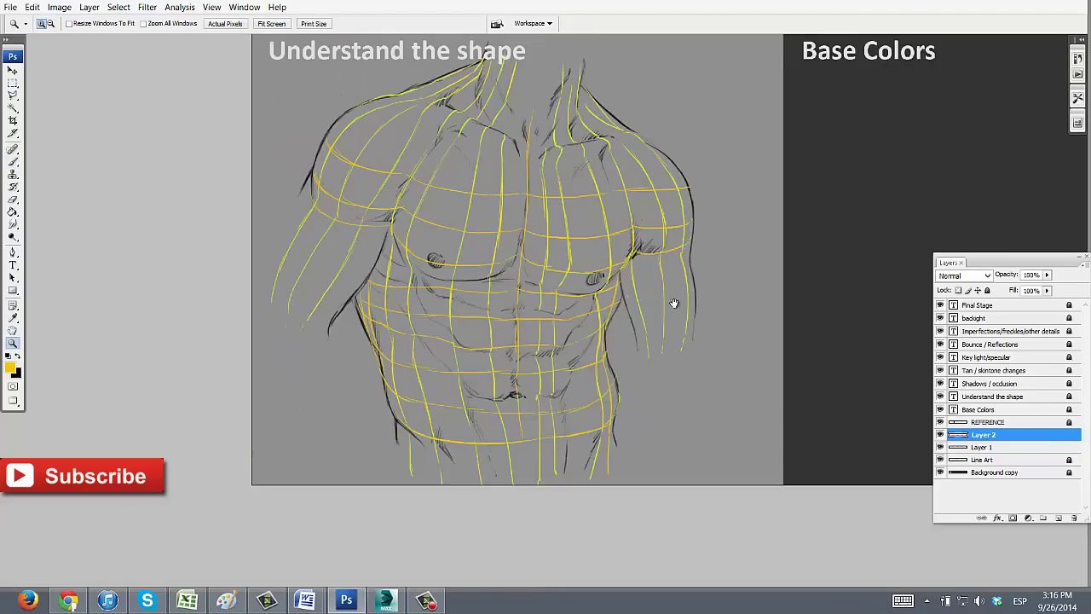
{"action": "left_click_drag", "start_coordinate": [675, 302], "coordinate": [665, 350]}
{"action": "left_click", "coordinate": [523, 291]}
{"action": "mouse_move", "coordinate": [617, 299]}
{"action": "left_mouse_down"}
{"action": "mouse_move", "coordinate": [587, 231]}
{"action": "mouse_move", "coordinate": [564, 214]}
{"action": "left_mouse_up"}
{"action": "key", "text": "b"}
{"action": "left_click_drag", "start_coordinate": [535, 541], "coordinate": [664, 480]}
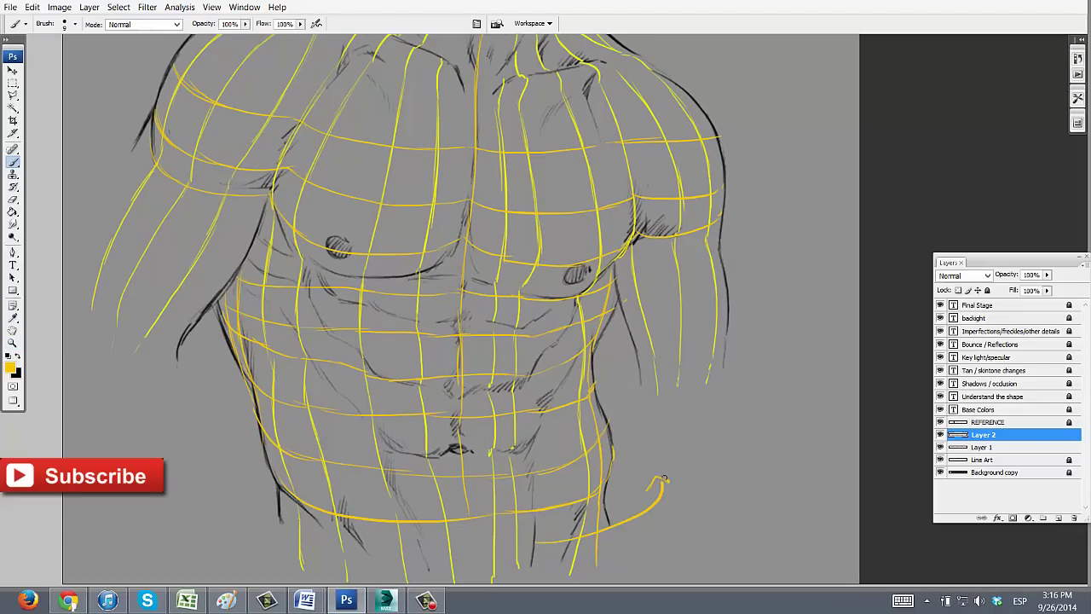
{"action": "left_click_drag", "start_coordinate": [255, 519], "coordinate": [215, 479]}
Wrap orange horizontal contour lines around the lower part of both upper arms
{"action": "scroll", "coordinate": [264, 333], "scroll_direction": "up", "scroll_amount": 3}
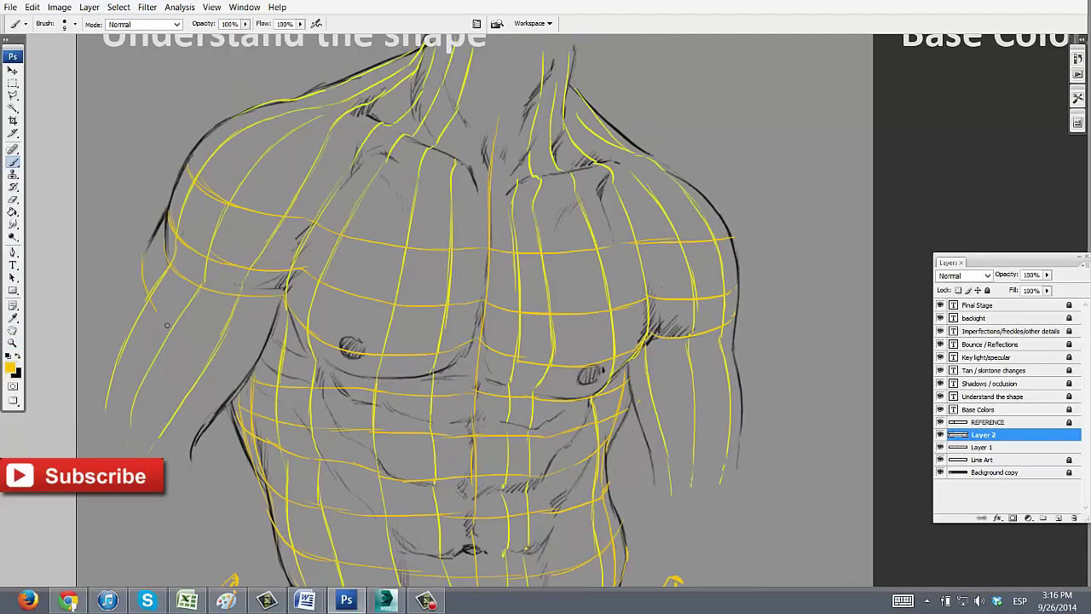
{"action": "left_click_drag", "start_coordinate": [251, 348], "coordinate": [150, 300]}
{"action": "left_click_drag", "start_coordinate": [631, 408], "coordinate": [738, 394]}
{"action": "left_click_drag", "start_coordinate": [655, 460], "coordinate": [740, 451]}
Draw orange horizontal contour lines around the neck and across the collarbones, upper chest and tops of the shoulders
{"action": "scroll", "coordinate": [739, 443], "scroll_direction": "up", "scroll_amount": 2}
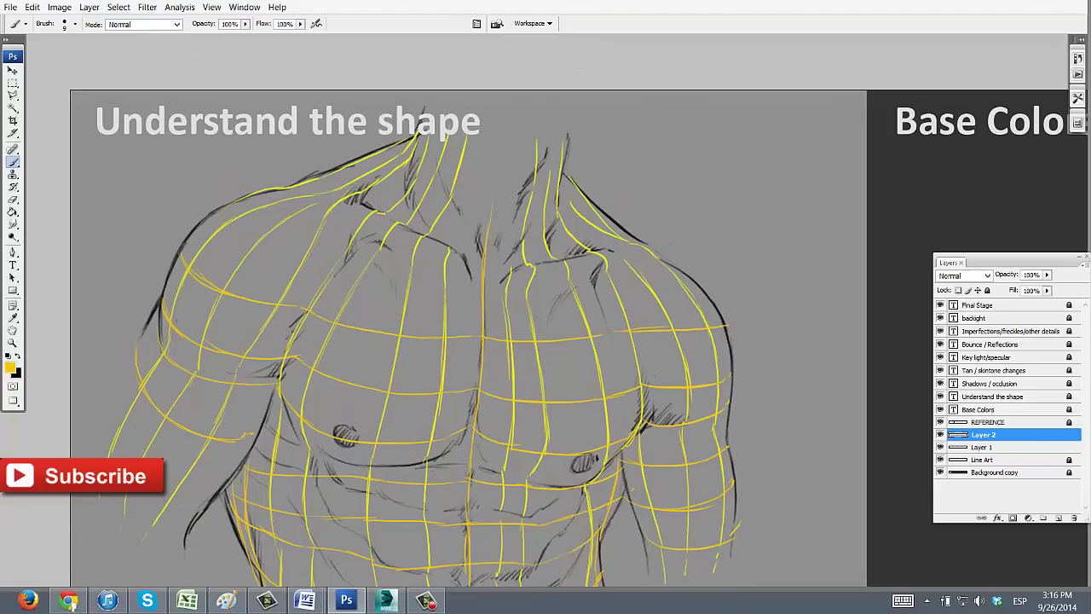
{"action": "left_click_drag", "start_coordinate": [427, 144], "coordinate": [570, 146]}
{"action": "left_click_drag", "start_coordinate": [416, 167], "coordinate": [553, 203]}
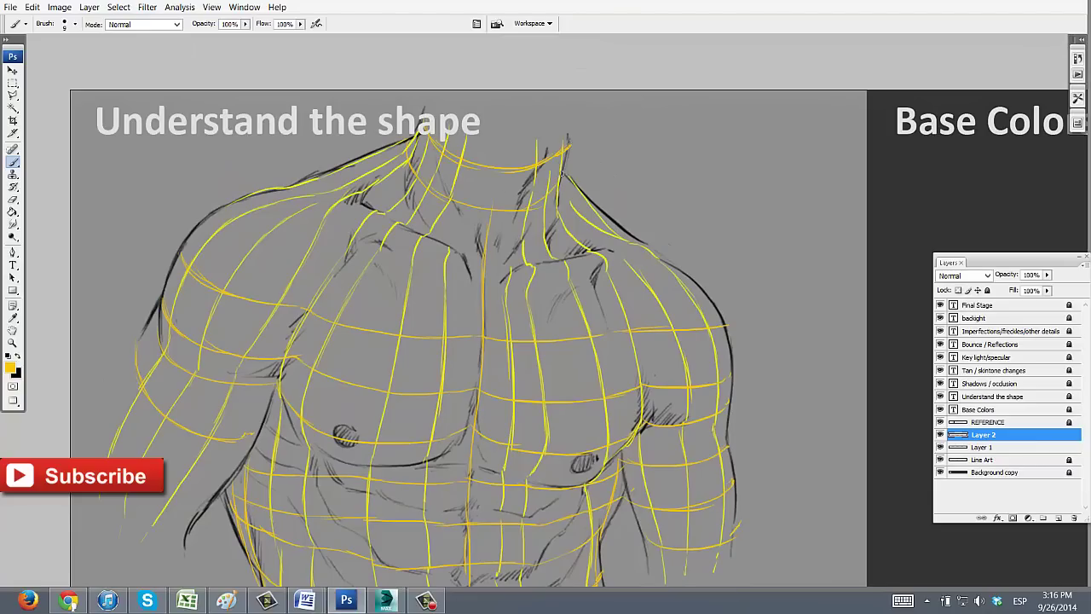
{"action": "left_click_drag", "start_coordinate": [431, 220], "coordinate": [588, 217]}
{"action": "mouse_move", "coordinate": [234, 222]}
{"action": "left_mouse_down"}
{"action": "mouse_move", "coordinate": [446, 287]}
{"action": "mouse_move", "coordinate": [653, 293]}
{"action": "left_mouse_up"}
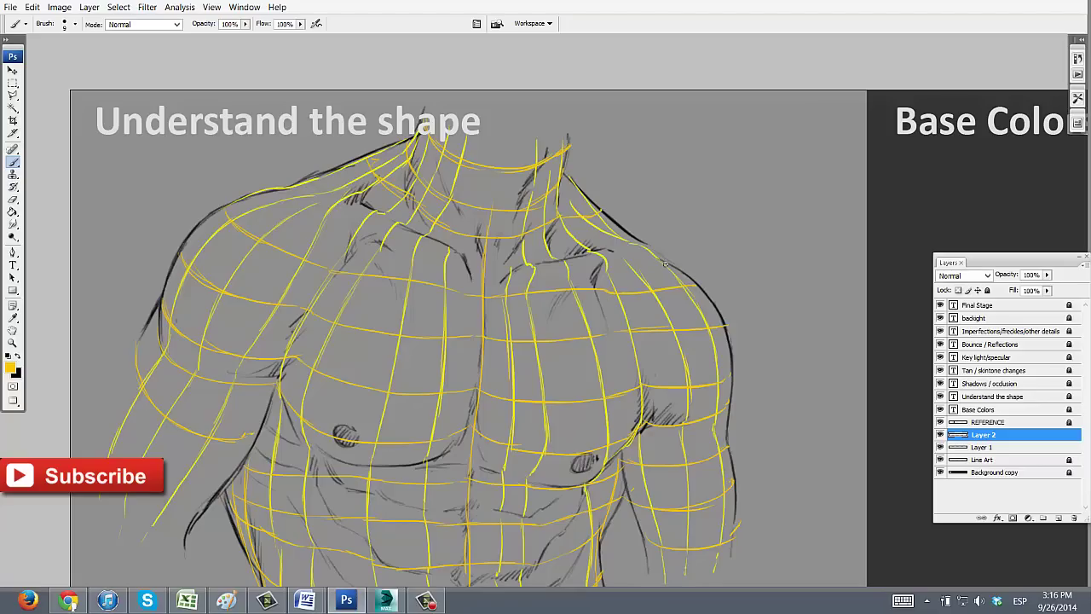
{"action": "mouse_move", "coordinate": [443, 254]}
{"action": "left_mouse_down"}
{"action": "mouse_move", "coordinate": [335, 231]}
{"action": "mouse_move", "coordinate": [259, 196]}
{"action": "left_mouse_up"}
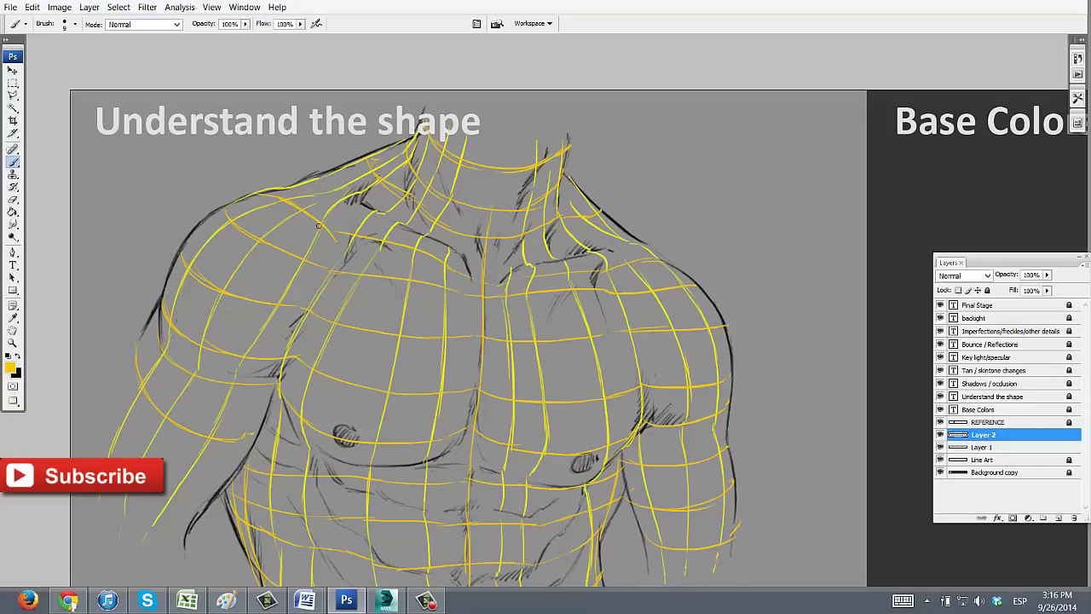
{"action": "left_click_drag", "start_coordinate": [319, 225], "coordinate": [357, 236]}
Add orange lengthwise contour lines along the outer shoulder edges and down both arms
{"action": "key", "text": "e"}
{"action": "key", "text": "z"}
{"action": "left_click", "coordinate": [443, 194], "text": "alt"}
{"action": "left_click", "coordinate": [444, 194], "text": "alt"}
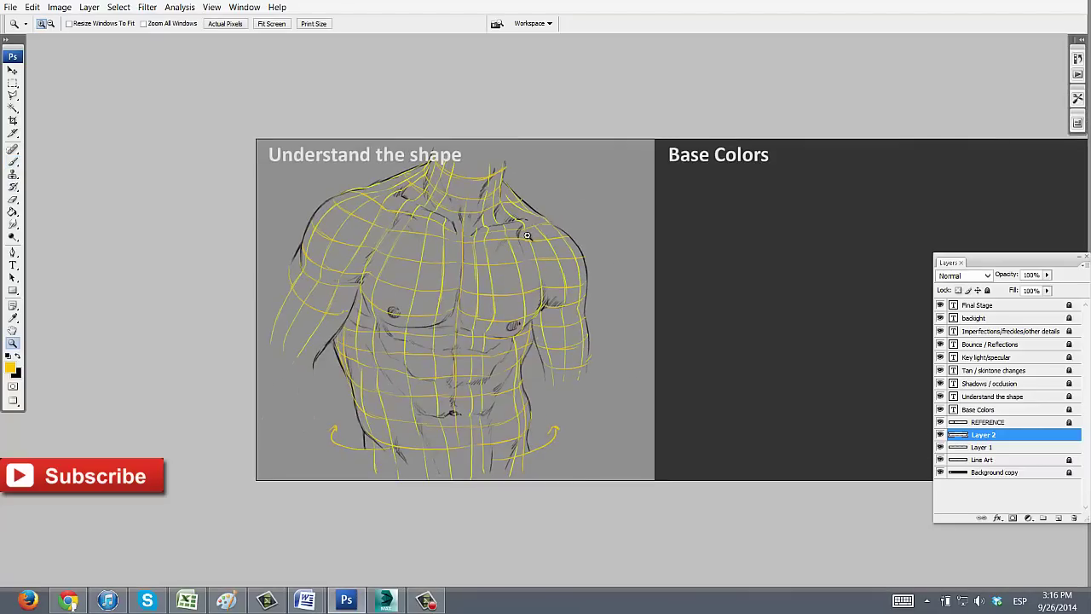
{"action": "left_click", "coordinate": [544, 232]}
{"action": "left_click", "coordinate": [572, 230]}
{"action": "key", "text": "b"}
{"action": "mouse_move", "coordinate": [594, 201]}
{"action": "left_mouse_down"}
{"action": "mouse_move", "coordinate": [574, 200]}
{"action": "mouse_move", "coordinate": [596, 274]}
{"action": "left_mouse_up"}
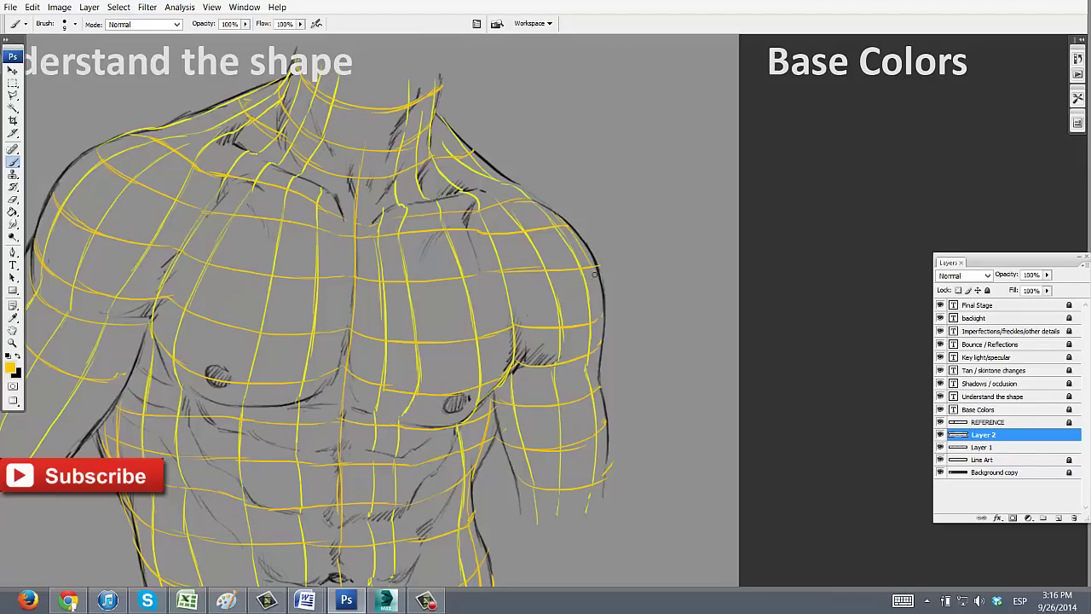
{"action": "left_click_drag", "start_coordinate": [599, 336], "coordinate": [597, 374]}
{"action": "left_click_drag", "start_coordinate": [657, 191], "coordinate": [776, 146]}
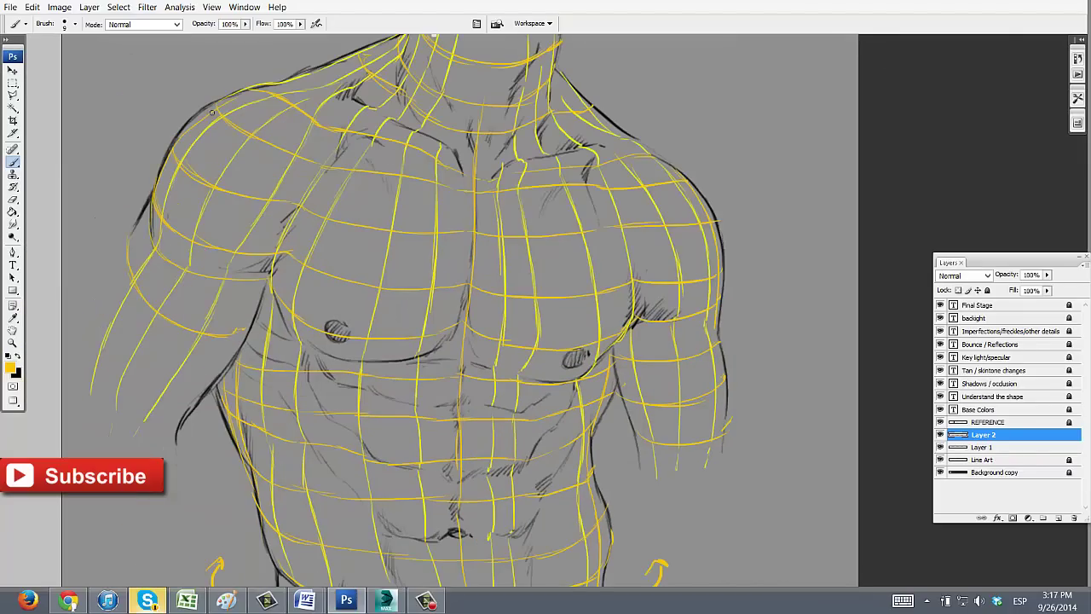
{"action": "left_click_drag", "start_coordinate": [143, 222], "coordinate": [90, 358]}
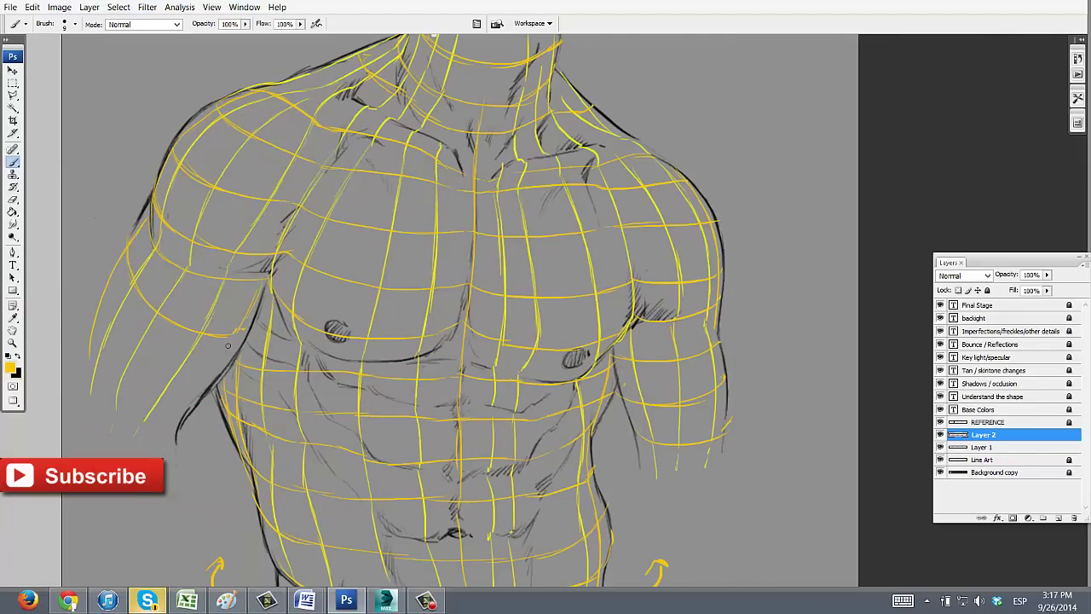
{"action": "left_click_drag", "start_coordinate": [267, 279], "coordinate": [166, 433]}
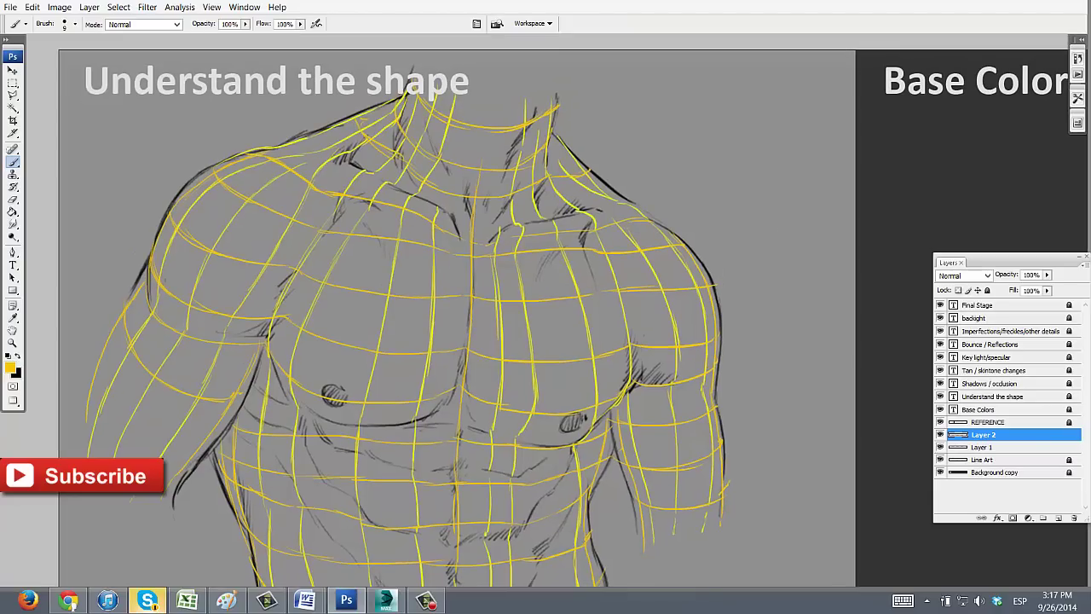
Draw orange curved arrows wrapping around the outside of both shoulders and the right-hand upper arm
{"action": "left_click_drag", "start_coordinate": [690, 266], "coordinate": [743, 259]}
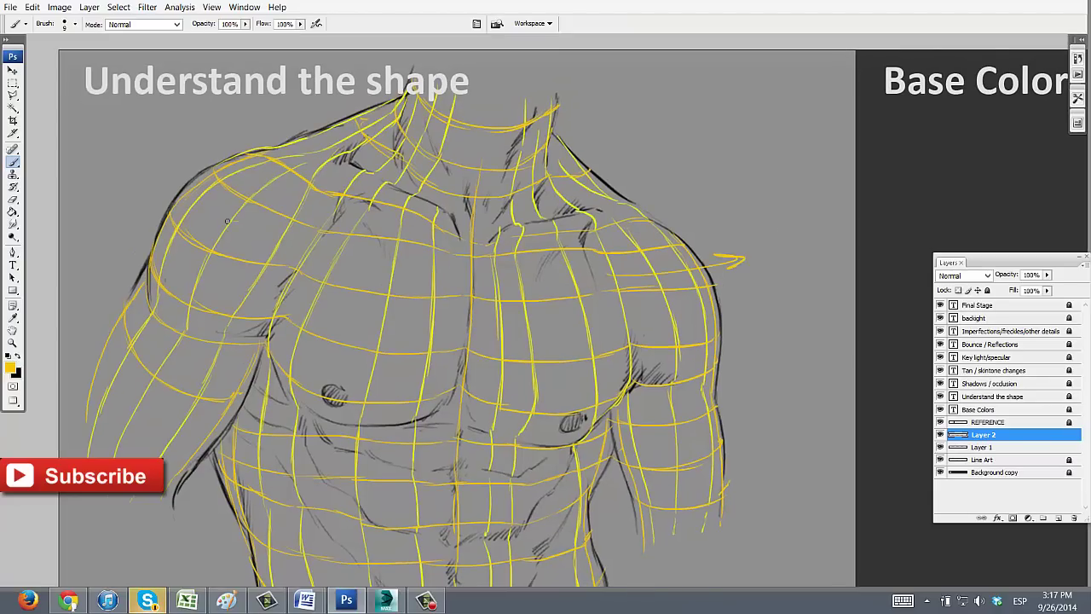
{"action": "left_click_drag", "start_coordinate": [169, 213], "coordinate": [175, 164]}
{"action": "mouse_move", "coordinate": [633, 373]}
{"action": "left_mouse_down"}
{"action": "mouse_move", "coordinate": [675, 378]}
{"action": "mouse_move", "coordinate": [738, 340]}
{"action": "left_mouse_up"}
{"action": "key", "text": "e"}
{"action": "key", "text": "b"}
{"action": "mouse_move", "coordinate": [748, 253]}
{"action": "left_mouse_down"}
{"action": "mouse_move", "coordinate": [740, 263]}
{"action": "mouse_move", "coordinate": [715, 249]}
{"action": "left_mouse_up"}
Merge the orange contour layer down into Layer 1 and reduce the merged layer's opacity
{"action": "key", "text": "ctrl+e"}
{"action": "key", "text": "h"}
{"action": "key", "text": "5"}
{"action": "key", "text": "3"}
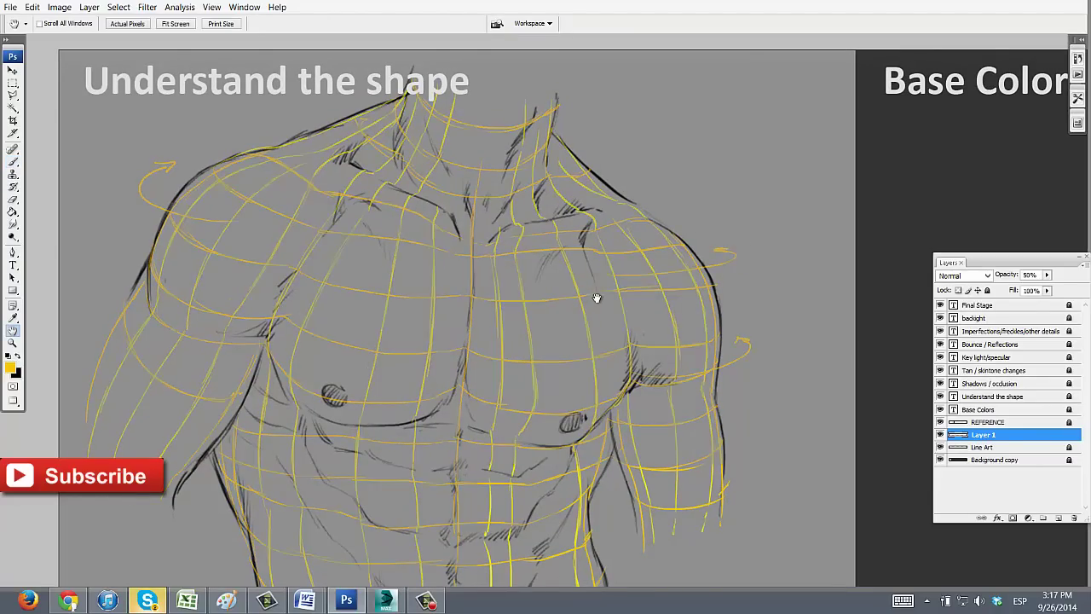
Create a new layer and set up a hard 19 px brush with white as the foreground colour
{"action": "key", "text": "ctrl+shift+alt+n"}
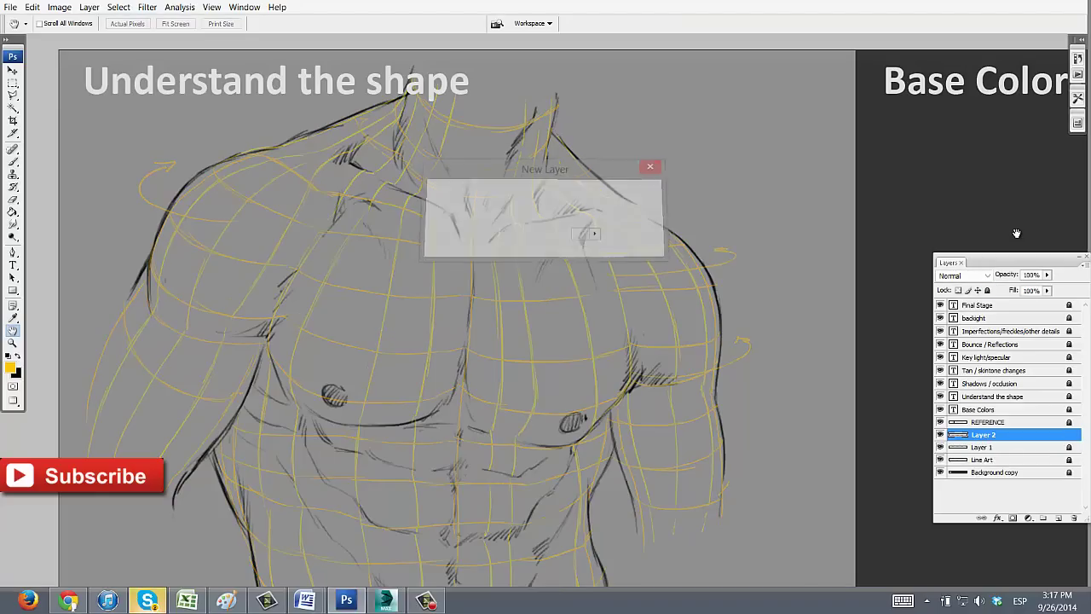
{"action": "key", "text": "b"}
{"action": "left_click", "coordinate": [75, 23]}
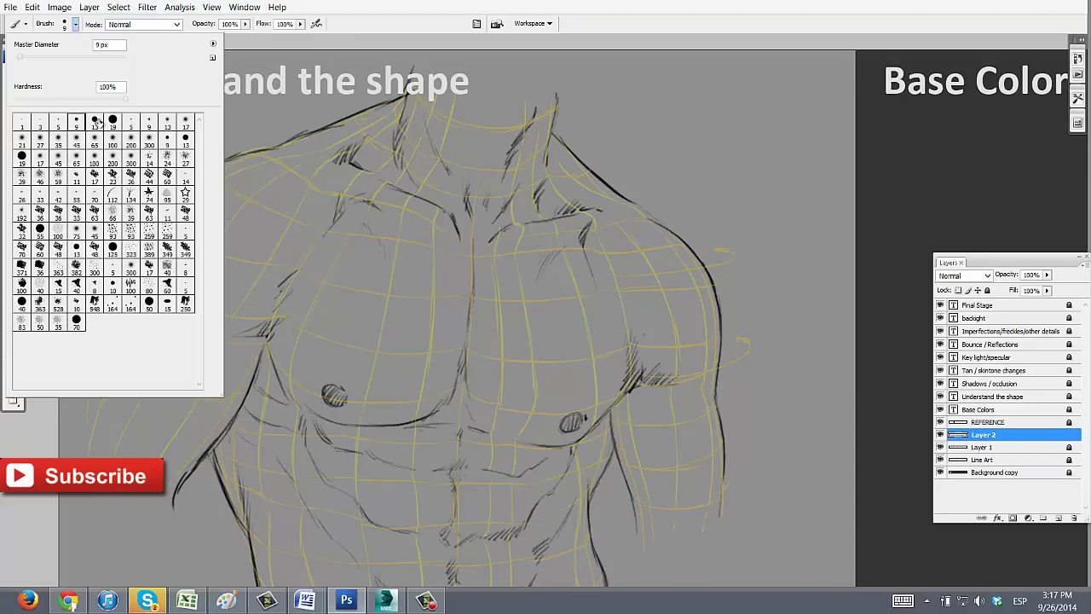
{"action": "left_click", "coordinate": [375, 5]}
{"action": "left_click", "coordinate": [8, 355]}
{"action": "key", "text": "x"}
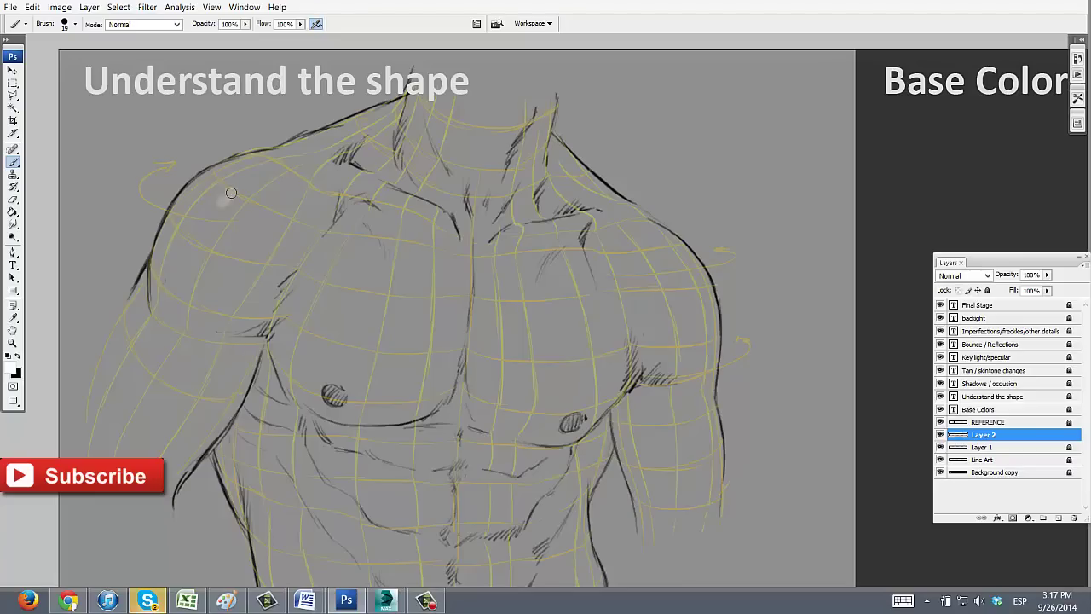
Paint white highlight spots on both shoulders and pectorals, and a white arrow from the right-hand shoulder toward the neck
{"action": "left_click_drag", "start_coordinate": [224, 207], "coordinate": [226, 194]}
{"action": "left_click_drag", "start_coordinate": [345, 268], "coordinate": [347, 257]}
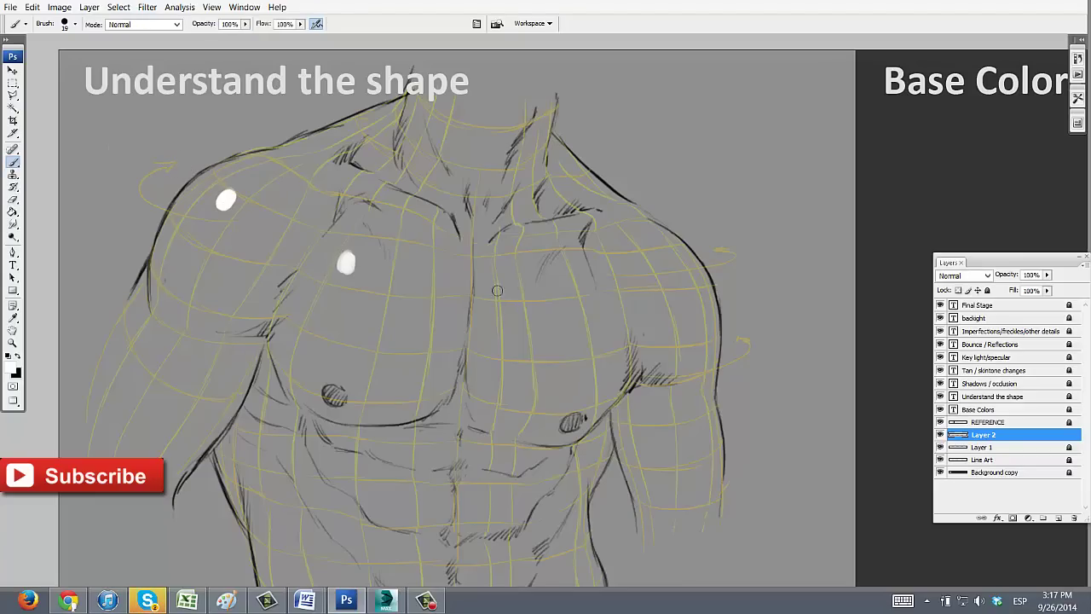
{"action": "left_click_drag", "start_coordinate": [500, 295], "coordinate": [500, 274]}
{"action": "mouse_move", "coordinate": [636, 268]}
{"action": "left_mouse_down"}
{"action": "mouse_move", "coordinate": [648, 260]}
{"action": "mouse_move", "coordinate": [537, 209]}
{"action": "left_mouse_up"}
{"action": "left_click_drag", "start_coordinate": [569, 232], "coordinate": [576, 211]}
Paint white arrows from the left-hand pectoral and shoulder pointing up toward the light source
{"action": "left_click_drag", "start_coordinate": [552, 125], "coordinate": [570, 74]}
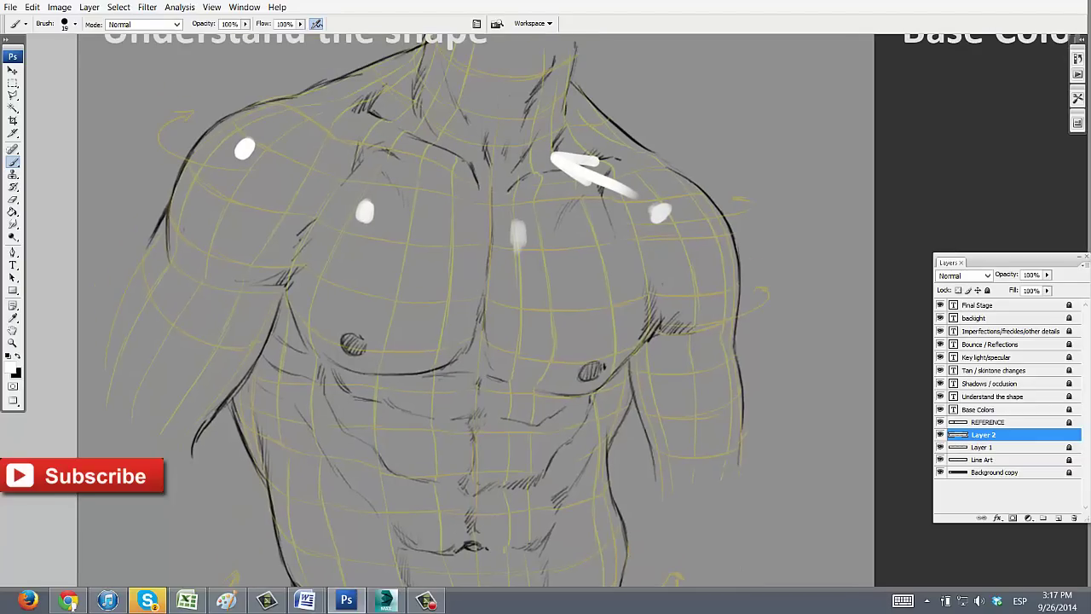
{"action": "left_click_drag", "start_coordinate": [365, 179], "coordinate": [311, 129]}
{"action": "left_click_drag", "start_coordinate": [310, 129], "coordinate": [335, 138]}
{"action": "left_click_drag", "start_coordinate": [218, 132], "coordinate": [177, 94]}
{"action": "left_click_drag", "start_coordinate": [277, 103], "coordinate": [255, 20]}
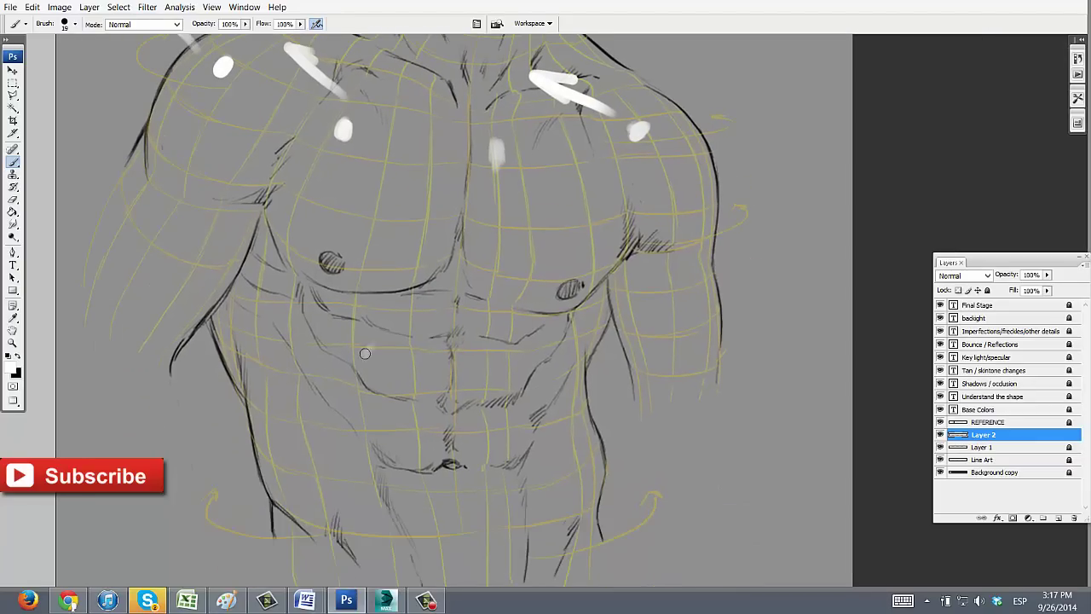
Paint a white highlight and light-direction arrows on the left-hand side of the abdomen, and hide Layer 2
{"action": "left_click_drag", "start_coordinate": [365, 353], "coordinate": [372, 358]}
{"action": "mouse_move", "coordinate": [370, 302]}
{"action": "left_mouse_down"}
{"action": "mouse_move", "coordinate": [377, 313]}
{"action": "mouse_move", "coordinate": [285, 275]}
{"action": "left_mouse_up"}
{"action": "left_click_drag", "start_coordinate": [286, 276], "coordinate": [315, 280]}
{"action": "left_click_drag", "start_coordinate": [383, 434], "coordinate": [298, 397]}
{"action": "left_click_drag", "start_coordinate": [298, 397], "coordinate": [327, 401]}
{"action": "mouse_move", "coordinate": [345, 131]}
{"action": "left_mouse_down"}
{"action": "mouse_move", "coordinate": [376, 351]}
{"action": "mouse_move", "coordinate": [358, 231]}
{"action": "left_mouse_up"}
{"action": "left_click", "coordinate": [941, 435]}
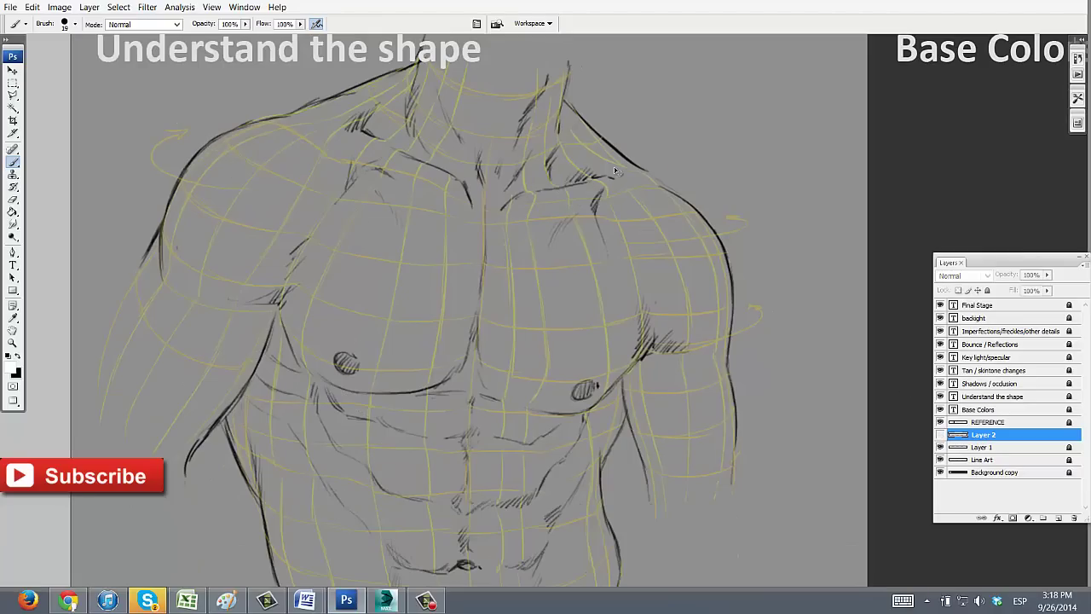
Create a new layer with black as the brush colour and try to draw a curved arrow around the abdomen
{"action": "key", "text": "ctrl+shift+n"}
{"action": "key", "text": "Return"}
{"action": "key", "text": "x"}
{"action": "left_click_drag", "start_coordinate": [304, 204], "coordinate": [270, 129]}
{"action": "left_click_drag", "start_coordinate": [543, 370], "coordinate": [542, 349]}
{"action": "left_click_drag", "start_coordinate": [346, 373], "coordinate": [616, 363]}
{"action": "left_click_drag", "start_coordinate": [553, 353], "coordinate": [617, 352]}
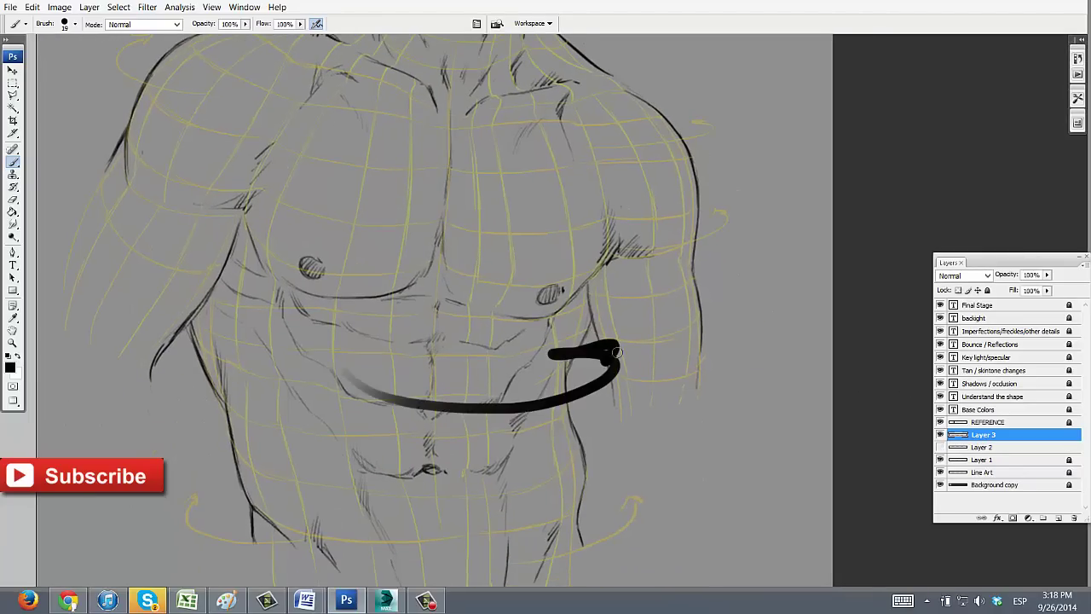
{"action": "key", "text": "ctrl+z"}
Shade the right-hand flank from the armpit down to the hip with black brush strokes
{"action": "mouse_move", "coordinate": [580, 291]}
{"action": "left_mouse_down"}
{"action": "mouse_move", "coordinate": [558, 344]}
{"action": "mouse_move", "coordinate": [578, 503]}
{"action": "left_mouse_up"}
{"action": "left_click_drag", "start_coordinate": [563, 423], "coordinate": [570, 577]}
{"action": "left_click_drag", "start_coordinate": [553, 372], "coordinate": [563, 491]}
{"action": "left_click_drag", "start_coordinate": [653, 336], "coordinate": [635, 386]}
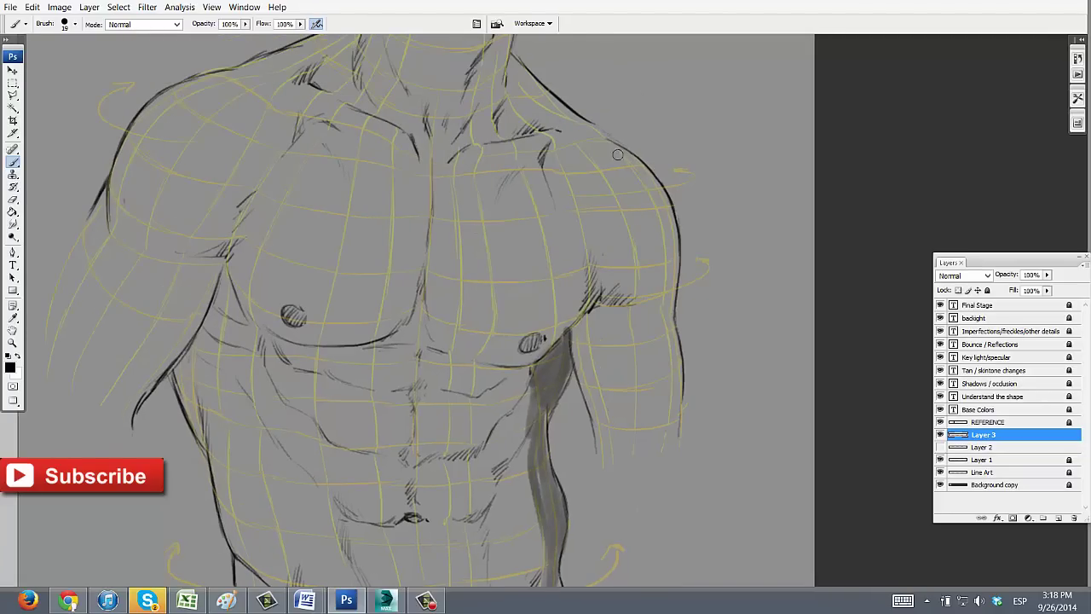
Shade the outer edge of the right-hand shoulder and arm, and the right-hand side of the neck and collarbone
{"action": "left_click_drag", "start_coordinate": [622, 157], "coordinate": [671, 263]}
{"action": "left_click_drag", "start_coordinate": [624, 158], "coordinate": [666, 297]}
{"action": "left_click_drag", "start_coordinate": [671, 224], "coordinate": [672, 454]}
{"action": "left_click_drag", "start_coordinate": [589, 214], "coordinate": [578, 297]}
{"action": "left_click_drag", "start_coordinate": [499, 88], "coordinate": [489, 185]}
{"action": "mouse_move", "coordinate": [484, 193]}
{"action": "left_mouse_down"}
{"action": "mouse_move", "coordinate": [489, 96]}
{"action": "mouse_move", "coordinate": [469, 213]}
{"action": "mouse_move", "coordinate": [545, 220]}
{"action": "mouse_move", "coordinate": [517, 232]}
{"action": "mouse_move", "coordinate": [537, 180]}
{"action": "mouse_move", "coordinate": [493, 206]}
{"action": "left_mouse_up"}
Shade the inner edge of the left-hand pectoral along the breastbone
{"action": "left_click_drag", "start_coordinate": [499, 356], "coordinate": [502, 224]}
{"action": "mouse_move", "coordinate": [418, 137]}
{"action": "left_mouse_down"}
{"action": "mouse_move", "coordinate": [407, 260]}
{"action": "mouse_move", "coordinate": [386, 278]}
{"action": "left_mouse_up"}
{"action": "left_click_drag", "start_coordinate": [413, 144], "coordinate": [384, 279]}
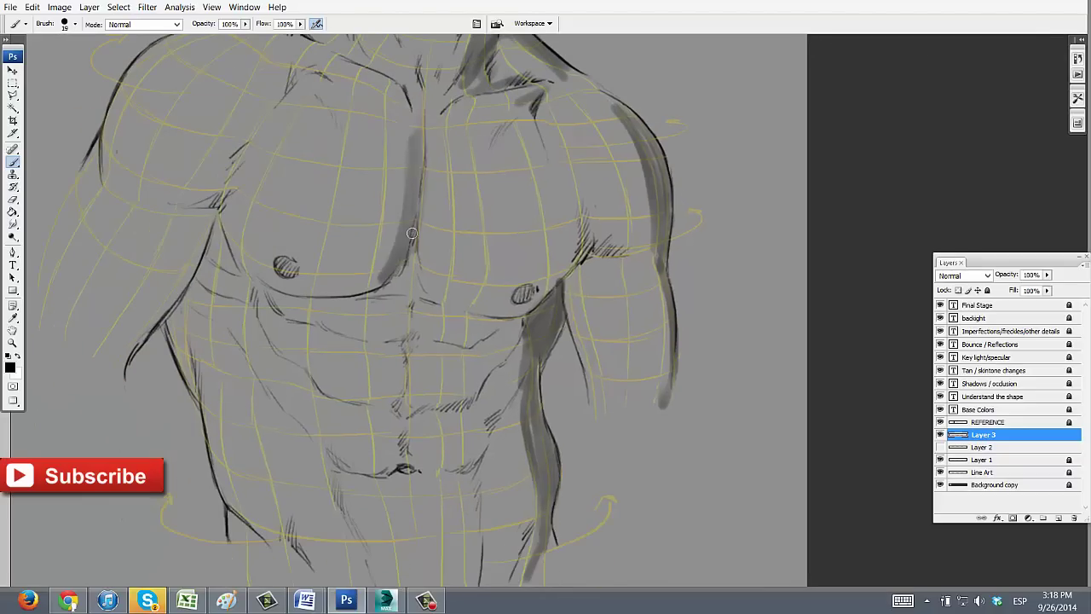
{"action": "left_click_drag", "start_coordinate": [412, 233], "coordinate": [415, 167]}
Draw a black curved arrow below the right-hand arm, erasing the first attempt, and shade the inner edge of the left-hand arm
{"action": "mouse_move", "coordinate": [572, 421]}
{"action": "left_mouse_down"}
{"action": "mouse_move", "coordinate": [682, 393]}
{"action": "mouse_move", "coordinate": [708, 340]}
{"action": "left_mouse_up"}
{"action": "mouse_move", "coordinate": [671, 345]}
{"action": "left_mouse_down"}
{"action": "mouse_move", "coordinate": [718, 337]}
{"action": "mouse_move", "coordinate": [675, 360]}
{"action": "mouse_move", "coordinate": [695, 405]}
{"action": "left_mouse_up"}
{"action": "key", "text": "e"}
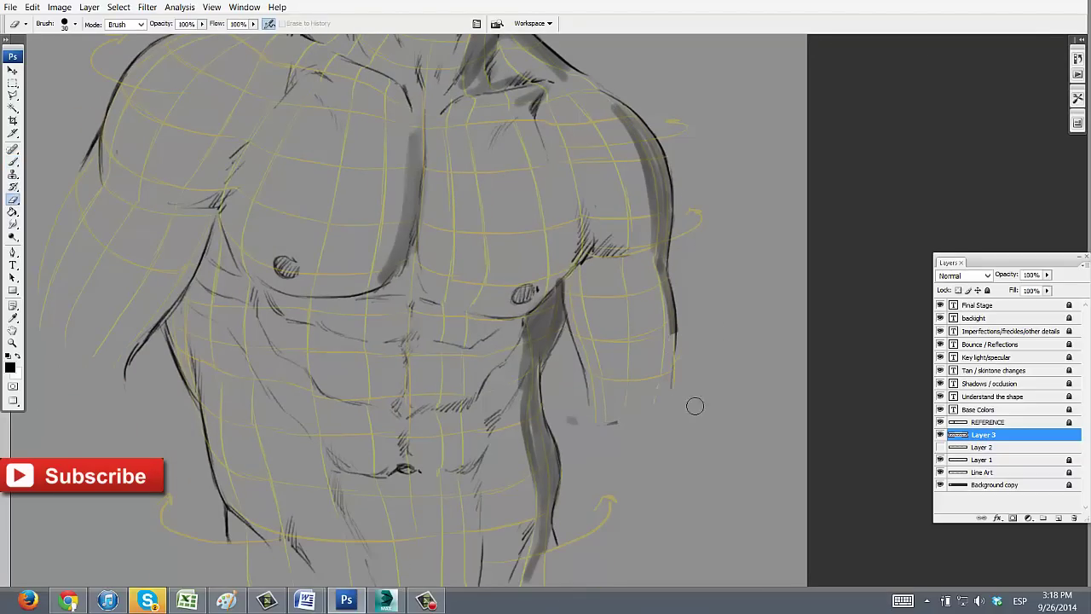
{"action": "key", "text": "b"}
{"action": "left_click_drag", "start_coordinate": [618, 450], "coordinate": [731, 373]}
{"action": "left_click_drag", "start_coordinate": [698, 388], "coordinate": [750, 381]}
{"action": "mouse_move", "coordinate": [207, 221]}
{"action": "left_mouse_down"}
{"action": "mouse_move", "coordinate": [173, 305]}
{"action": "mouse_move", "coordinate": [121, 350]}
{"action": "left_mouse_up"}
{"action": "mouse_move", "coordinate": [210, 217]}
{"action": "left_mouse_down"}
{"action": "mouse_move", "coordinate": [109, 364]}
{"action": "mouse_move", "coordinate": [159, 313]}
{"action": "left_mouse_up"}
Review the shaded torso as a whole, and hide and delete Layer 3
{"action": "key", "text": "z"}
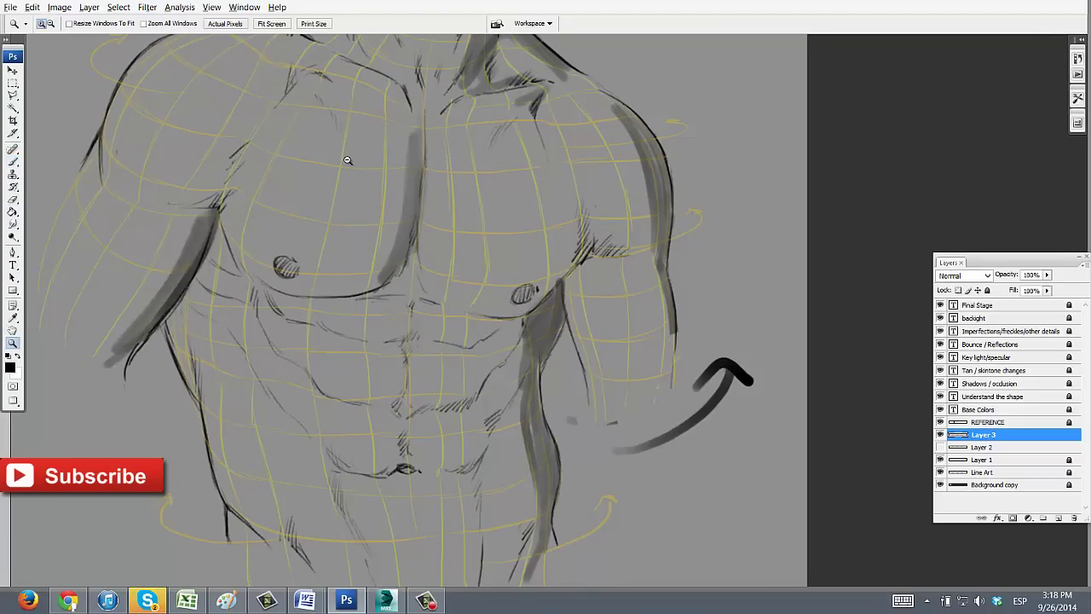
{"action": "left_click", "coordinate": [347, 161], "text": "alt"}
{"action": "left_click", "coordinate": [347, 160], "text": "alt"}
{"action": "left_click_drag", "start_coordinate": [625, 274], "coordinate": [647, 371]}
{"action": "left_click", "coordinate": [430, 318]}
{"action": "left_click_drag", "start_coordinate": [429, 318], "coordinate": [478, 311]}
{"action": "left_click", "coordinate": [942, 436]}
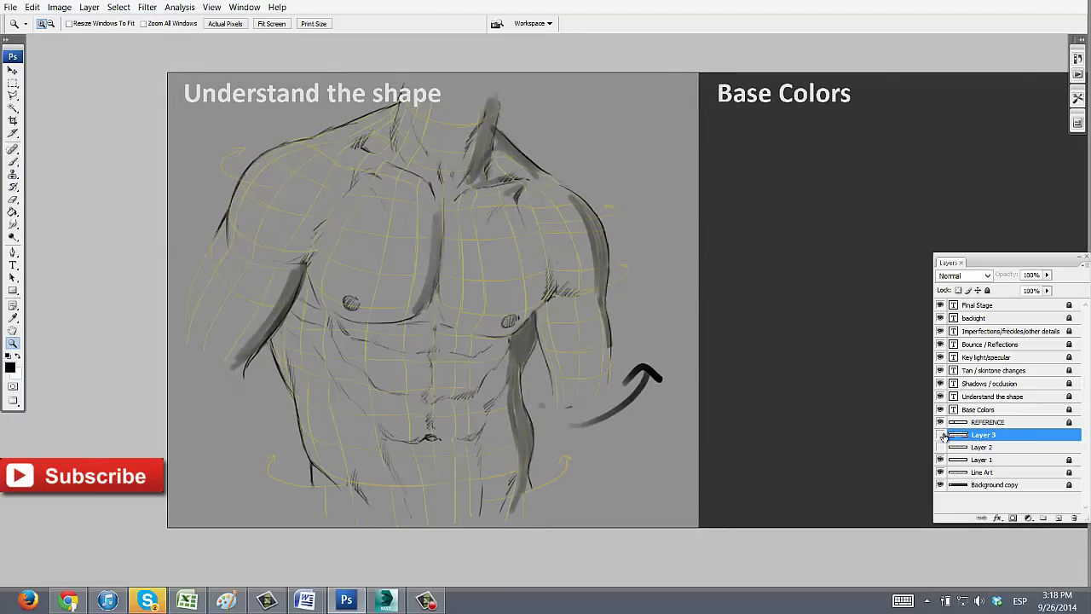
{"action": "left_click_drag", "start_coordinate": [1024, 438], "coordinate": [1075, 517]}
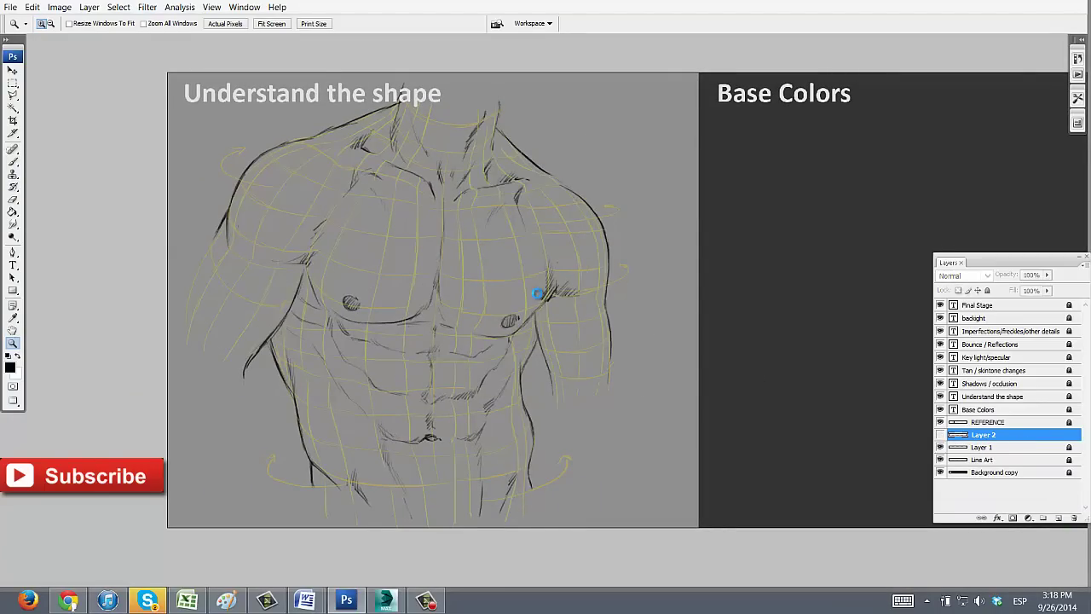
{"action": "left_click", "coordinate": [426, 601]}
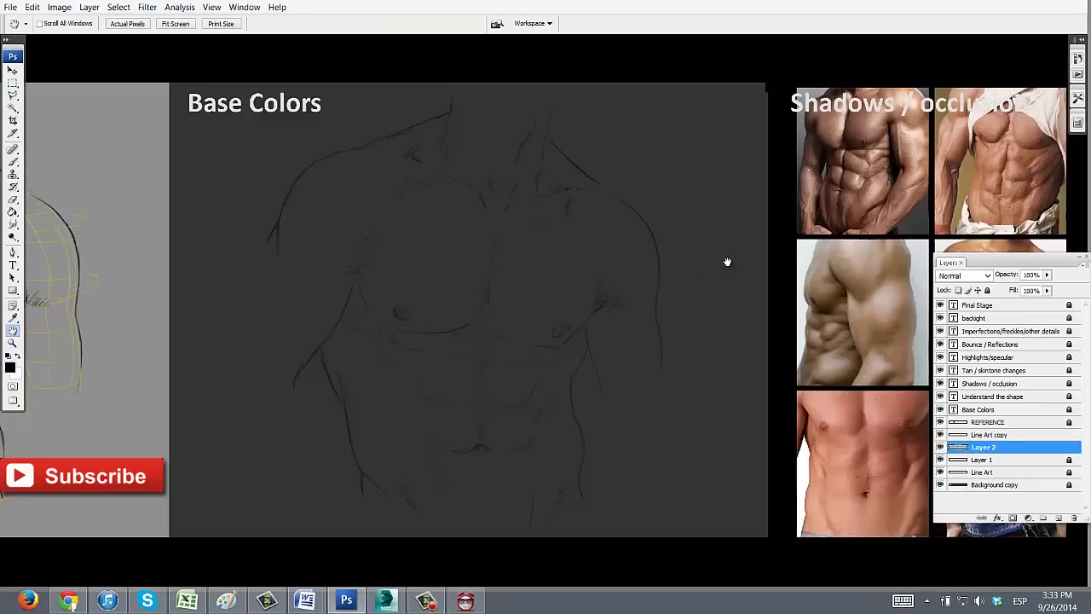
Sample a brown skin tone from the reference photos and paint a round swatch of it beside the Base Colors torso
{"action": "left_click_drag", "start_coordinate": [727, 262], "coordinate": [529, 256]}
{"action": "left_click", "coordinate": [618, 254]}
{"action": "left_click_drag", "start_coordinate": [672, 259], "coordinate": [692, 238]}
{"action": "key", "text": "i"}
{"action": "left_click", "coordinate": [640, 262]}
{"action": "left_click_drag", "start_coordinate": [641, 269], "coordinate": [699, 278]}
{"action": "key", "text": "b"}
{"action": "left_click", "coordinate": [453, 193]}
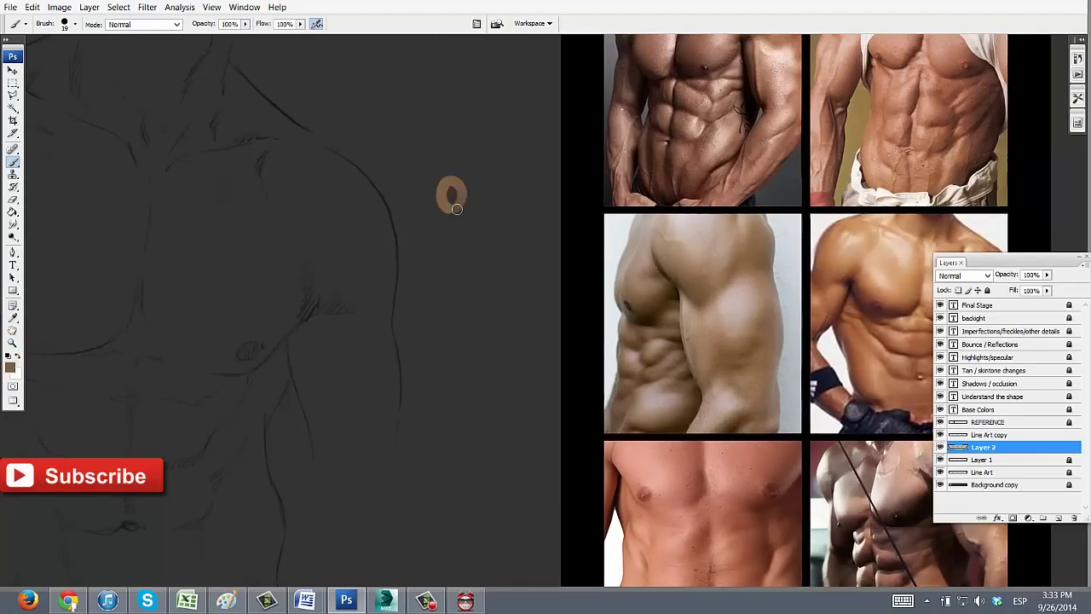
{"action": "left_click_drag", "start_coordinate": [406, 194], "coordinate": [581, 197]}
Sample two more skin tones from the side-view reference photo and paint them as swatches overlapping the first one
{"action": "key", "text": "i"}
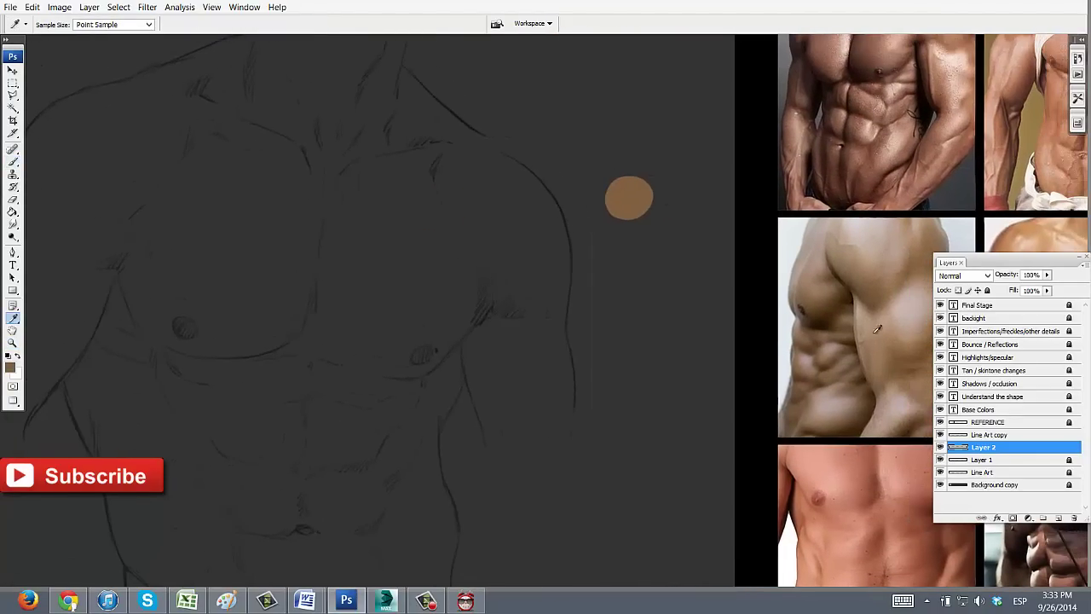
{"action": "key", "text": "b"}
{"action": "left_click", "coordinate": [638, 223]}
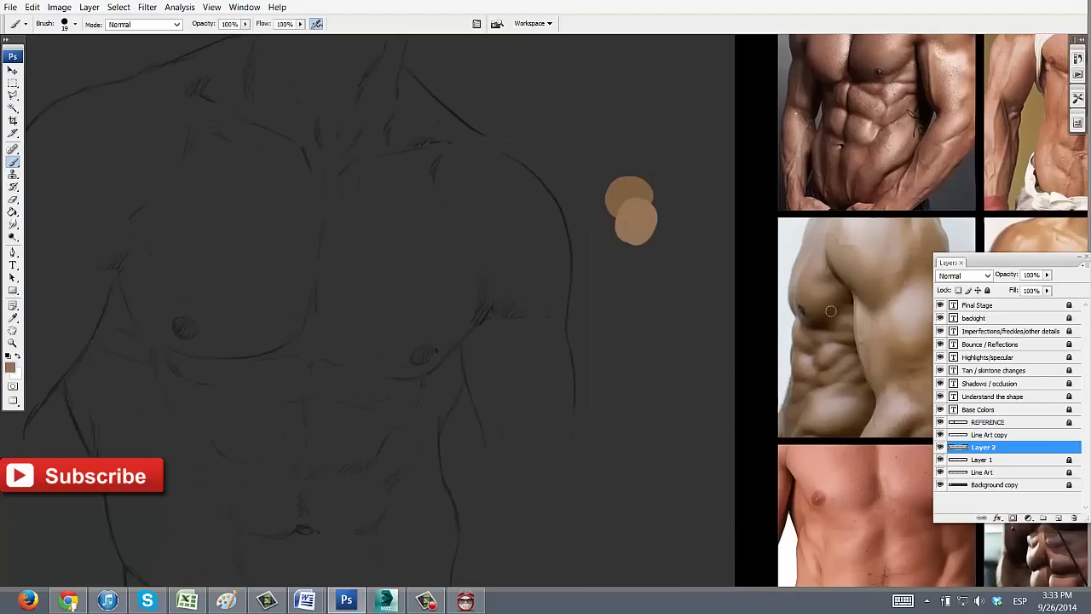
{"action": "key", "text": "i"}
{"action": "left_click", "coordinate": [920, 244]}
{"action": "key", "text": "b"}
{"action": "mouse_move", "coordinate": [648, 200]}
{"action": "left_mouse_down"}
{"action": "mouse_move", "coordinate": [650, 210]}
{"action": "mouse_move", "coordinate": [628, 191]}
{"action": "left_mouse_up"}
Pick a middle tone from the overlapping swatches, enlarge the brush to 40 px and paint over them as one colour
{"action": "left_click", "coordinate": [640, 200], "text": "alt"}
{"action": "key", "text": "bracketright"}
{"action": "key", "text": "bracketright"}
{"action": "left_click", "coordinate": [645, 202], "text": "alt"}
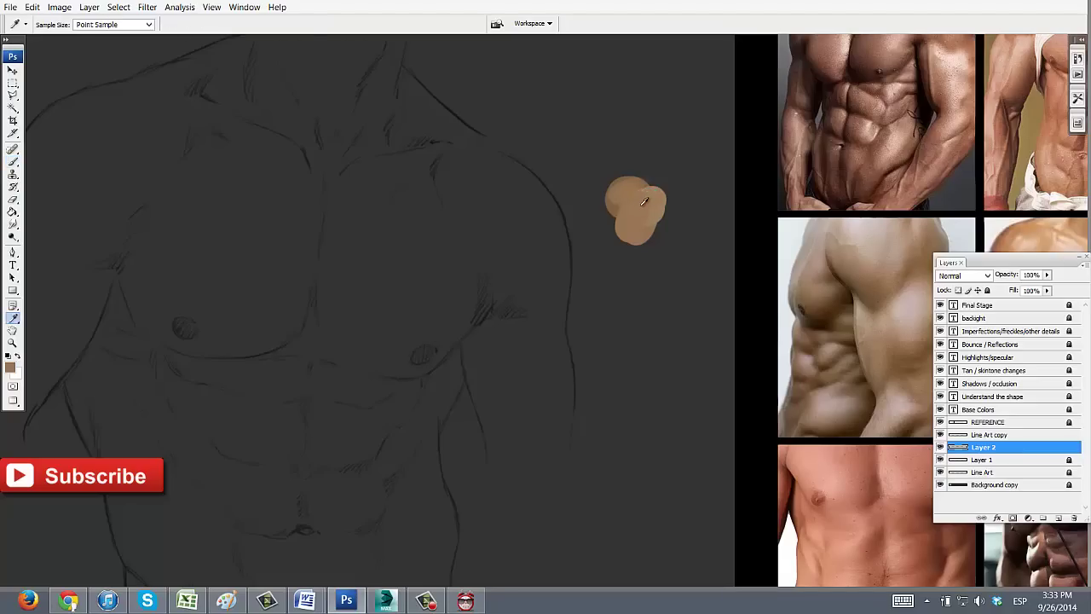
{"action": "mouse_move", "coordinate": [646, 200]}
{"action": "left_mouse_down"}
{"action": "mouse_move", "coordinate": [625, 194]}
{"action": "mouse_move", "coordinate": [635, 219]}
{"action": "left_mouse_up"}
{"action": "left_click_drag", "start_coordinate": [585, 186], "coordinate": [629, 185]}
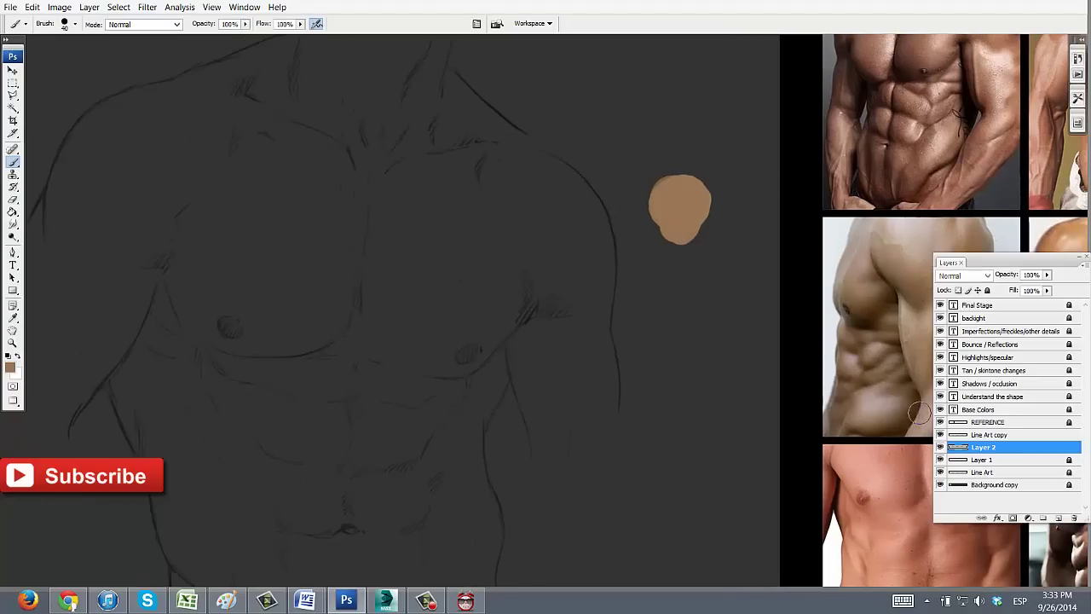
Paint the base skin tone over the shoulder, chest and upper abdomen on the left half of the torso drawing
{"action": "left_click_drag", "start_coordinate": [463, 182], "coordinate": [489, 201]}
{"action": "mouse_move", "coordinate": [242, 234]}
{"action": "left_mouse_down"}
{"action": "mouse_move", "coordinate": [334, 233]}
{"action": "mouse_move", "coordinate": [390, 335]}
{"action": "mouse_move", "coordinate": [290, 266]}
{"action": "mouse_move", "coordinate": [243, 353]}
{"action": "mouse_move", "coordinate": [244, 337]}
{"action": "mouse_move", "coordinate": [264, 426]}
{"action": "mouse_move", "coordinate": [199, 358]}
{"action": "mouse_move", "coordinate": [194, 456]}
{"action": "mouse_move", "coordinate": [157, 389]}
{"action": "mouse_move", "coordinate": [198, 483]}
{"action": "mouse_move", "coordinate": [205, 179]}
{"action": "mouse_move", "coordinate": [134, 168]}
{"action": "mouse_move", "coordinate": [95, 248]}
{"action": "mouse_move", "coordinate": [119, 162]}
{"action": "mouse_move", "coordinate": [154, 148]}
{"action": "mouse_move", "coordinate": [188, 214]}
{"action": "mouse_move", "coordinate": [280, 277]}
{"action": "mouse_move", "coordinate": [393, 251]}
{"action": "left_mouse_up"}
{"action": "scroll", "coordinate": [241, 378], "scroll_direction": "down", "scroll_amount": 3}
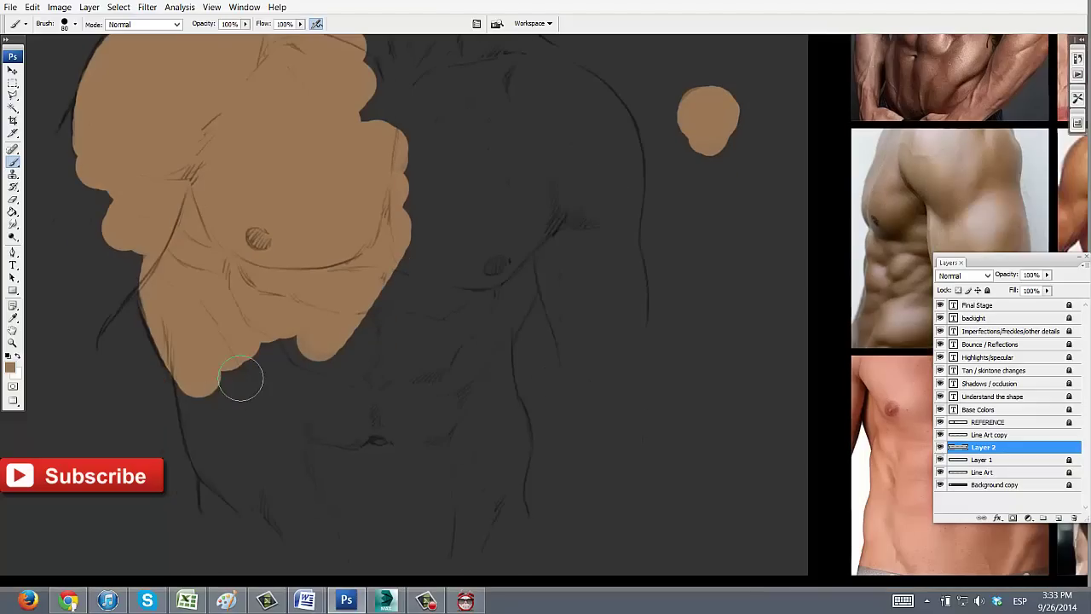
Extend the skin tone down the left flank to the hip and refine its edge along the waist outline
{"action": "left_click_drag", "start_coordinate": [241, 378], "coordinate": [231, 503]}
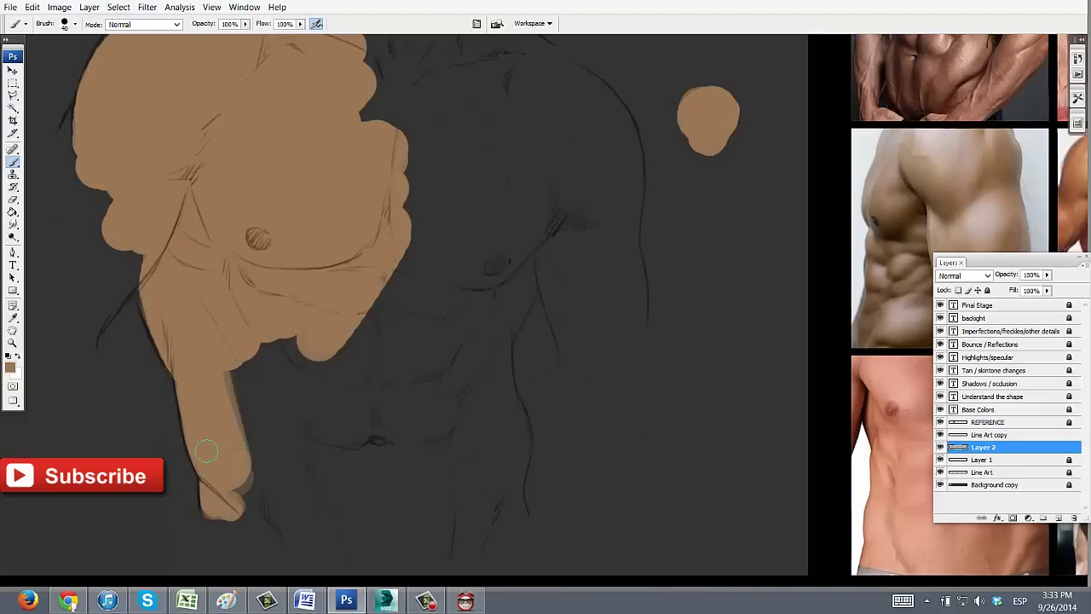
{"action": "key", "text": "z"}
{"action": "left_click", "coordinate": [199, 317]}
{"action": "key", "text": "e"}
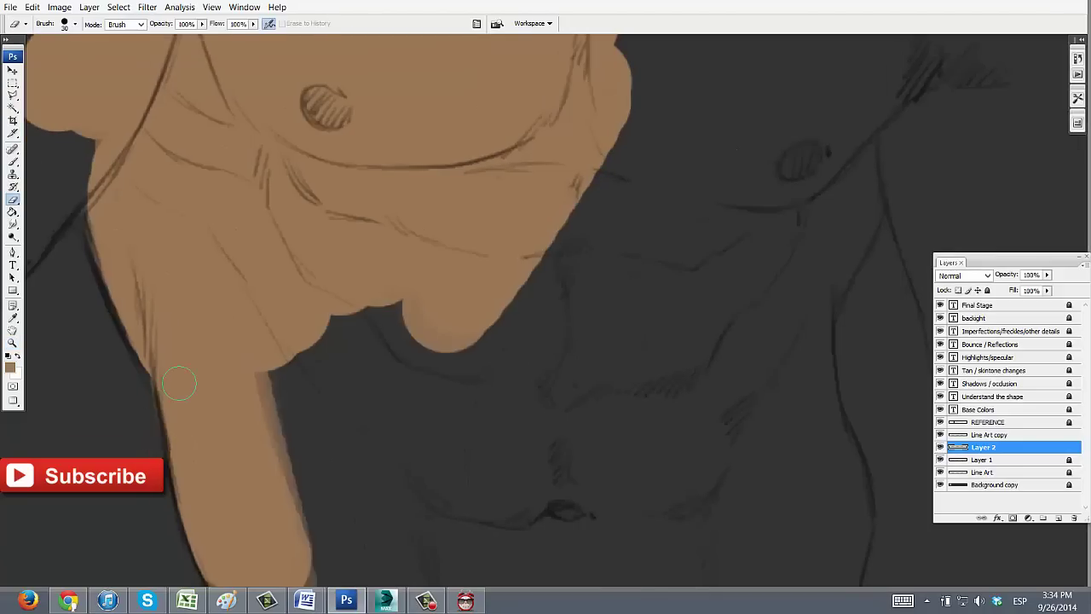
{"action": "key", "text": "b"}
{"action": "left_click_drag", "start_coordinate": [179, 383], "coordinate": [224, 438]}
Fill the left upper arm with the base skin tone out to its outline
{"action": "key", "text": "z"}
{"action": "left_click", "coordinate": [210, 224], "text": "alt"}
{"action": "key", "text": "b"}
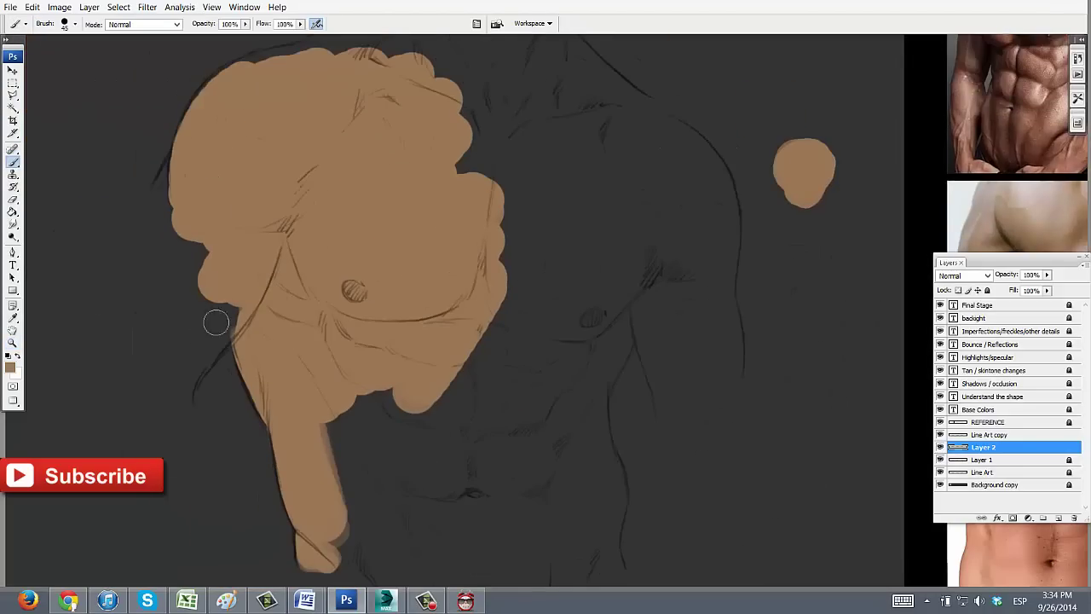
{"action": "mouse_move", "coordinate": [216, 322]}
{"action": "left_mouse_down"}
{"action": "mouse_move", "coordinate": [189, 367]}
{"action": "mouse_move", "coordinate": [203, 352]}
{"action": "mouse_move", "coordinate": [176, 322]}
{"action": "mouse_move", "coordinate": [156, 206]}
{"action": "mouse_move", "coordinate": [193, 140]}
{"action": "mouse_move", "coordinate": [177, 284]}
{"action": "mouse_move", "coordinate": [139, 271]}
{"action": "mouse_move", "coordinate": [150, 231]}
{"action": "mouse_move", "coordinate": [134, 265]}
{"action": "left_mouse_up"}
{"action": "left_click_drag", "start_coordinate": [170, 213], "coordinate": [154, 292]}
Paint the skin tone up to the outline along the left shoulder and the slope towards the neck
{"action": "key", "text": "z"}
{"action": "left_click", "coordinate": [299, 210]}
{"action": "left_click_drag", "start_coordinate": [299, 210], "coordinate": [412, 266]}
{"action": "key", "text": "b"}
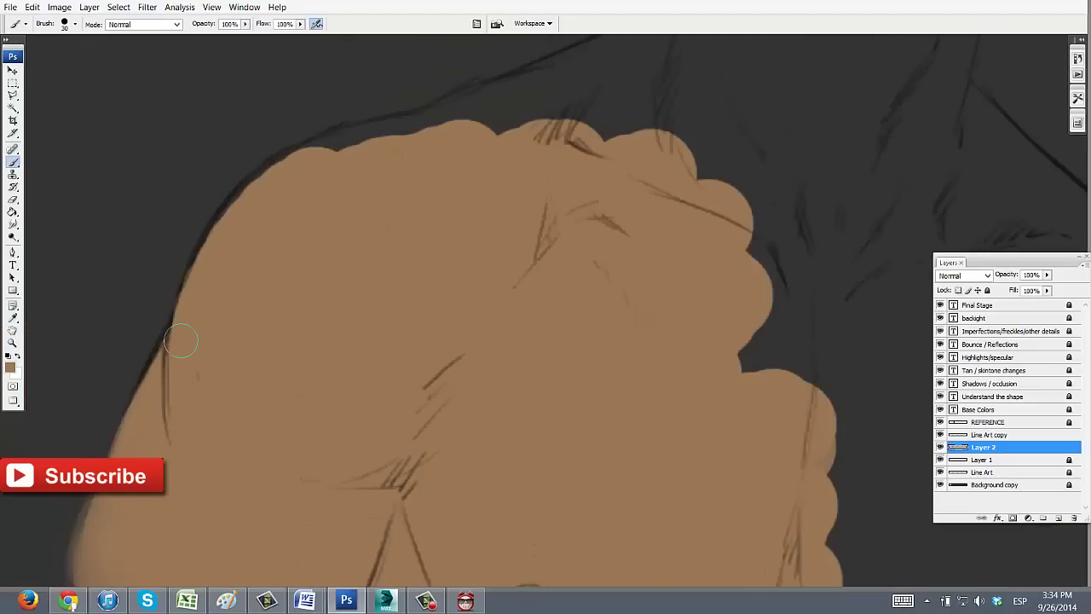
{"action": "mouse_move", "coordinate": [248, 203]}
{"action": "left_mouse_down"}
{"action": "mouse_move", "coordinate": [341, 139]}
{"action": "mouse_move", "coordinate": [487, 121]}
{"action": "mouse_move", "coordinate": [391, 195]}
{"action": "left_mouse_up"}
{"action": "key", "text": "space"}
{"action": "mouse_move", "coordinate": [433, 164]}
{"action": "left_mouse_down"}
{"action": "mouse_move", "coordinate": [326, 197]}
{"action": "mouse_move", "coordinate": [565, 102]}
{"action": "mouse_move", "coordinate": [480, 129]}
{"action": "mouse_move", "coordinate": [612, 100]}
{"action": "mouse_move", "coordinate": [634, 307]}
{"action": "mouse_move", "coordinate": [689, 383]}
{"action": "left_mouse_up"}
Paint the base skin tone across the base of the neck and the right pectoral
{"action": "key", "text": "z"}
{"action": "left_click", "coordinate": [722, 288], "text": "alt"}
{"action": "key", "text": "b"}
{"action": "mouse_move", "coordinate": [574, 318]}
{"action": "left_mouse_down"}
{"action": "mouse_move", "coordinate": [522, 232]}
{"action": "mouse_move", "coordinate": [565, 368]}
{"action": "mouse_move", "coordinate": [446, 482]}
{"action": "mouse_move", "coordinate": [382, 332]}
{"action": "left_mouse_up"}
{"action": "key", "text": "space"}
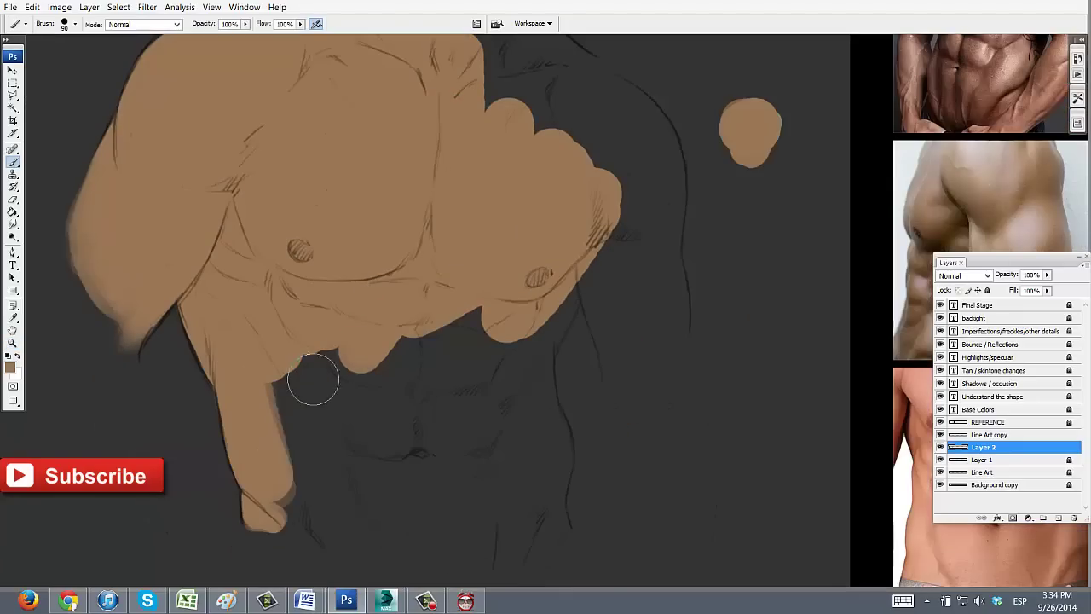
Block in the abdomen with the base skin tone using a 90 px brush
{"action": "mouse_move", "coordinate": [315, 380]}
{"action": "left_mouse_down"}
{"action": "mouse_move", "coordinate": [295, 520]}
{"action": "mouse_move", "coordinate": [385, 305]}
{"action": "mouse_move", "coordinate": [475, 441]}
{"action": "mouse_move", "coordinate": [400, 511]}
{"action": "left_mouse_up"}
{"action": "mouse_move", "coordinate": [400, 512]}
{"action": "left_mouse_down"}
{"action": "mouse_move", "coordinate": [397, 458]}
{"action": "mouse_move", "coordinate": [500, 424]}
{"action": "mouse_move", "coordinate": [490, 380]}
{"action": "left_mouse_up"}
{"action": "mouse_move", "coordinate": [513, 375]}
{"action": "left_mouse_down"}
{"action": "mouse_move", "coordinate": [424, 410]}
{"action": "mouse_move", "coordinate": [439, 517]}
{"action": "mouse_move", "coordinate": [463, 369]}
{"action": "mouse_move", "coordinate": [454, 376]}
{"action": "left_mouse_up"}
Reduce the brush to 40 px and fill the lower abdomen and right flank up to the waist outline
{"action": "key", "text": "z"}
{"action": "left_click", "coordinate": [484, 371]}
{"action": "key", "text": "b"}
{"action": "key", "text": "bracketleft"}
{"action": "key", "text": "bracketleft"}
{"action": "key", "text": "bracketleft"}
{"action": "key", "text": "bracketleft"}
{"action": "mouse_move", "coordinate": [436, 475]}
{"action": "left_mouse_down"}
{"action": "mouse_move", "coordinate": [468, 441]}
{"action": "mouse_move", "coordinate": [477, 450]}
{"action": "mouse_move", "coordinate": [466, 397]}
{"action": "mouse_move", "coordinate": [465, 467]}
{"action": "left_mouse_up"}
{"action": "mouse_move", "coordinate": [432, 394]}
{"action": "left_mouse_down"}
{"action": "mouse_move", "coordinate": [435, 343]}
{"action": "mouse_move", "coordinate": [439, 388]}
{"action": "left_mouse_up"}
{"action": "mouse_move", "coordinate": [458, 446]}
{"action": "left_mouse_down"}
{"action": "mouse_move", "coordinate": [404, 241]}
{"action": "mouse_move", "coordinate": [295, 322]}
{"action": "mouse_move", "coordinate": [294, 191]}
{"action": "left_mouse_up"}
{"action": "mouse_move", "coordinate": [459, 152]}
{"action": "left_mouse_down"}
{"action": "mouse_move", "coordinate": [418, 228]}
{"action": "mouse_move", "coordinate": [390, 390]}
{"action": "left_mouse_up"}
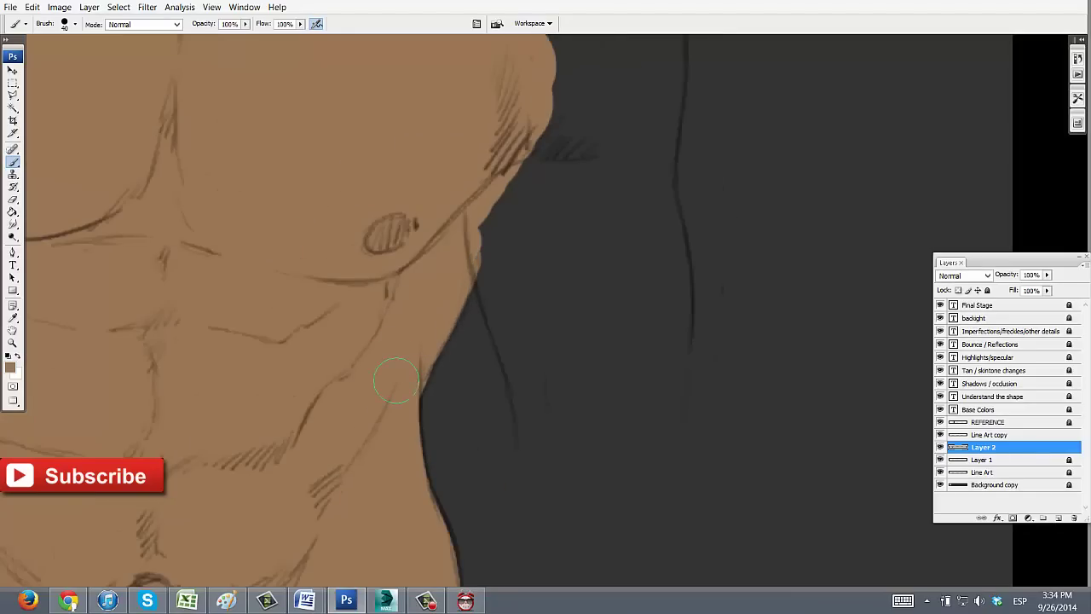
Paint the skin tone along the inner edge of the right arm, from the armpit downwards
{"action": "left_click_drag", "start_coordinate": [506, 268], "coordinate": [411, 379]}
{"action": "left_click_drag", "start_coordinate": [409, 329], "coordinate": [423, 437]}
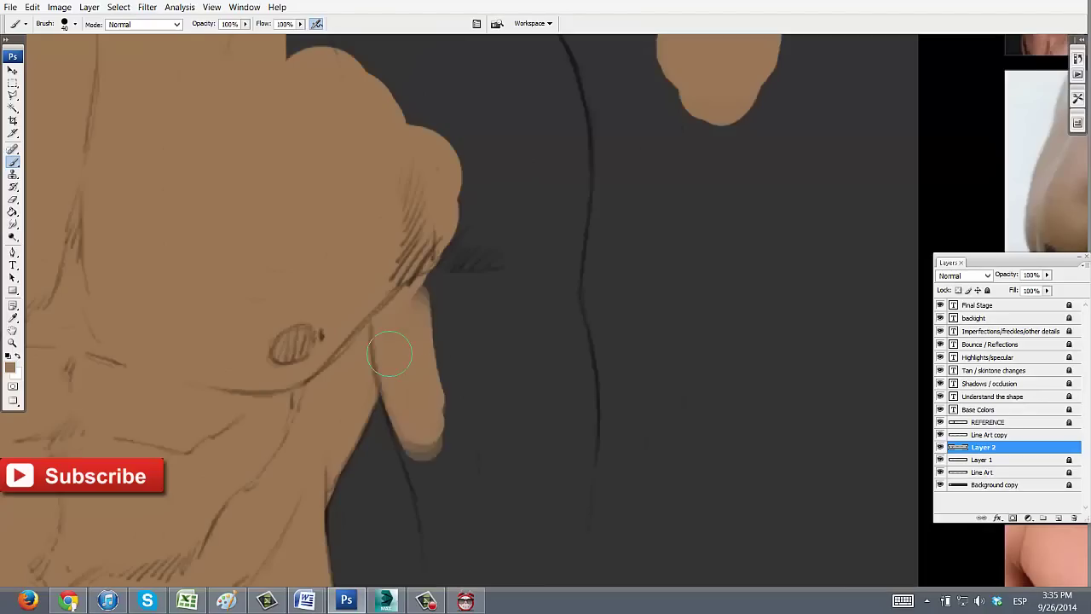
{"action": "left_click_drag", "start_coordinate": [390, 353], "coordinate": [434, 498]}
{"action": "left_click_drag", "start_coordinate": [411, 404], "coordinate": [443, 533]}
{"action": "left_click_drag", "start_coordinate": [442, 533], "coordinate": [441, 324]}
Enlarge the brush to 60 px and fill the rest of the right arm, shoulder and upper chest
{"action": "key", "text": "bracketright"}
{"action": "key", "text": "bracketright"}
{"action": "mouse_move", "coordinate": [441, 274]}
{"action": "left_mouse_down"}
{"action": "mouse_move", "coordinate": [452, 434]}
{"action": "mouse_move", "coordinate": [486, 236]}
{"action": "mouse_move", "coordinate": [523, 324]}
{"action": "mouse_move", "coordinate": [550, 337]}
{"action": "mouse_move", "coordinate": [535, 351]}
{"action": "mouse_move", "coordinate": [580, 439]}
{"action": "mouse_move", "coordinate": [567, 474]}
{"action": "mouse_move", "coordinate": [572, 518]}
{"action": "mouse_move", "coordinate": [474, 541]}
{"action": "left_mouse_up"}
{"action": "mouse_move", "coordinate": [489, 200]}
{"action": "left_mouse_down"}
{"action": "mouse_move", "coordinate": [485, 314]}
{"action": "mouse_move", "coordinate": [539, 312]}
{"action": "mouse_move", "coordinate": [565, 294]}
{"action": "mouse_move", "coordinate": [568, 256]}
{"action": "mouse_move", "coordinate": [558, 268]}
{"action": "mouse_move", "coordinate": [377, 107]}
{"action": "left_mouse_up"}
{"action": "left_click_drag", "start_coordinate": [377, 107], "coordinate": [441, 242]}
{"action": "mouse_move", "coordinate": [471, 316]}
{"action": "left_mouse_down"}
{"action": "mouse_move", "coordinate": [206, 121]}
{"action": "mouse_move", "coordinate": [552, 333]}
{"action": "mouse_move", "coordinate": [518, 236]}
{"action": "mouse_move", "coordinate": [508, 236]}
{"action": "mouse_move", "coordinate": [575, 389]}
{"action": "left_mouse_up"}
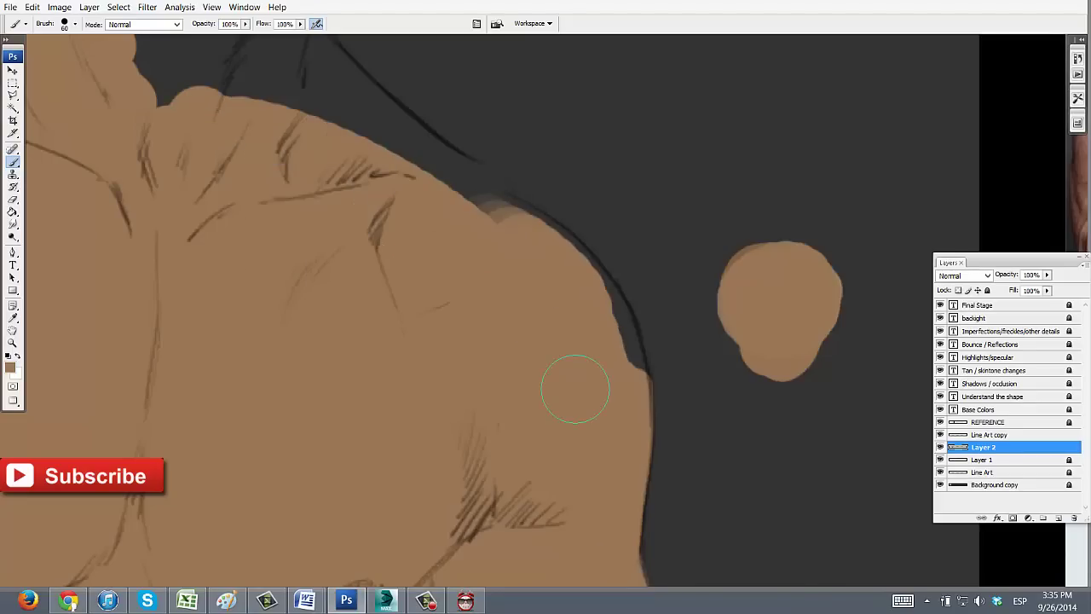
{"action": "left_click_drag", "start_coordinate": [469, 185], "coordinate": [627, 399]}
{"action": "mouse_move", "coordinate": [281, 257]}
{"action": "left_mouse_down"}
{"action": "mouse_move", "coordinate": [335, 224]}
{"action": "mouse_move", "coordinate": [430, 265]}
{"action": "mouse_move", "coordinate": [542, 345]}
{"action": "left_mouse_up"}
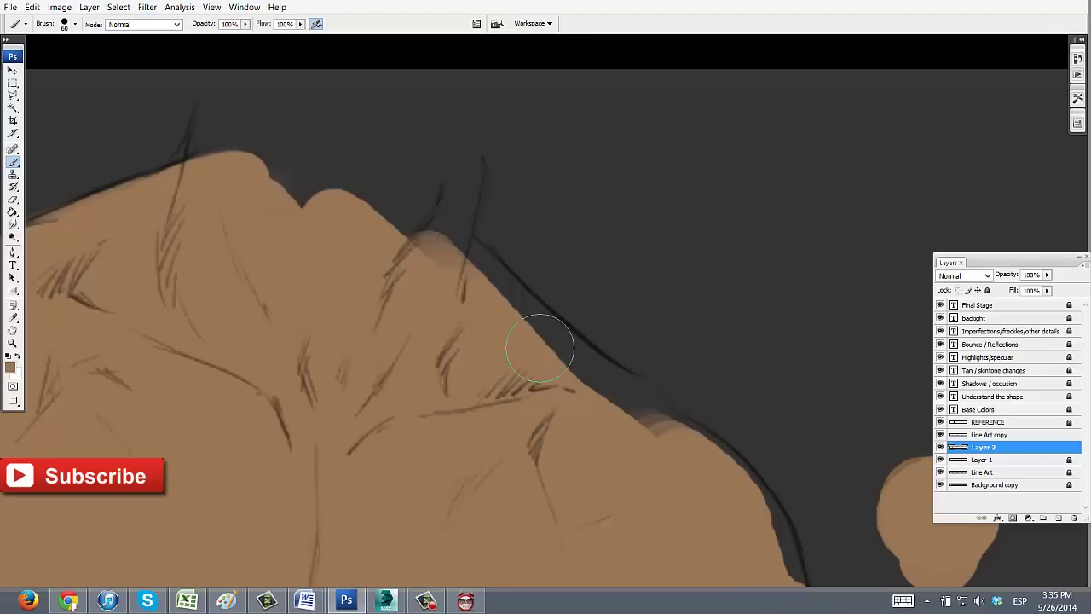
Reduce the brush to 35 px and paint the slope between neck and right shoulder, erasing paint outside the line
{"action": "key", "text": "["}
{"action": "key", "text": "["}
{"action": "key", "text": "["}
{"action": "key", "text": "["}
{"action": "left_click_drag", "start_coordinate": [465, 266], "coordinate": [654, 424]}
{"action": "key", "text": "e"}
{"action": "left_click_drag", "start_coordinate": [594, 321], "coordinate": [600, 323]}
{"action": "key", "text": "b"}
{"action": "left_click_drag", "start_coordinate": [618, 394], "coordinate": [674, 420]}
{"action": "left_click_drag", "start_coordinate": [655, 371], "coordinate": [469, 242]}
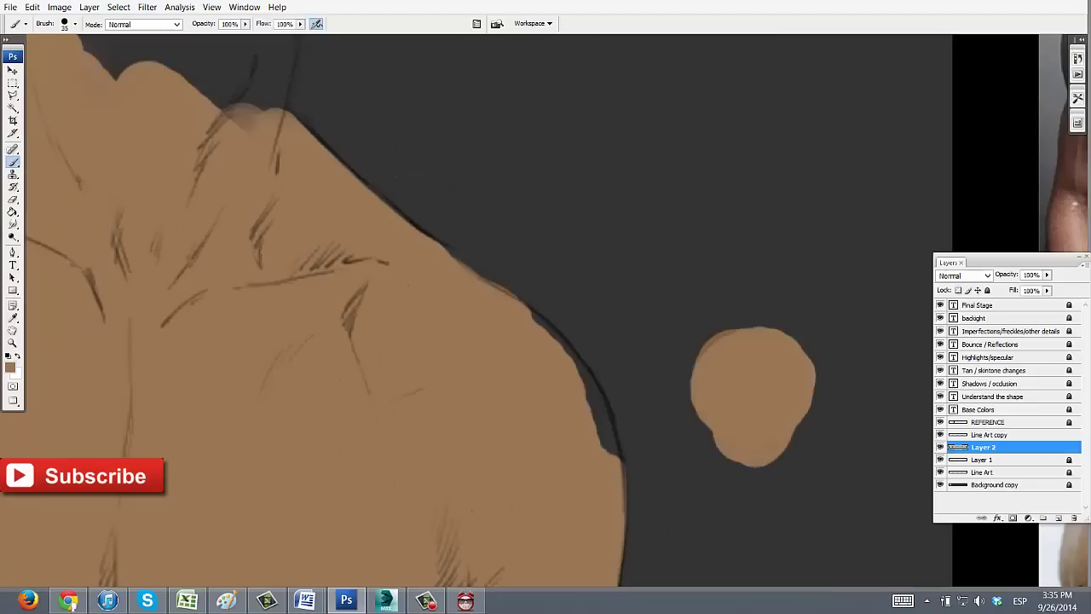
Erase the overflow above the right shoulder and fill the gap along its outer outline
{"action": "key", "text": "e"}
{"action": "left_click_drag", "start_coordinate": [534, 283], "coordinate": [516, 294]}
{"action": "key", "text": "b"}
{"action": "mouse_move", "coordinate": [549, 349]}
{"action": "left_mouse_down"}
{"action": "mouse_move", "coordinate": [604, 430]}
{"action": "mouse_move", "coordinate": [599, 493]}
{"action": "left_mouse_up"}
Fill the neck with the base skin tone up to its outlines, enlarging the brush
{"action": "mouse_move", "coordinate": [329, 177]}
{"action": "left_mouse_down"}
{"action": "mouse_move", "coordinate": [515, 285]}
{"action": "mouse_move", "coordinate": [514, 325]}
{"action": "left_mouse_up"}
{"action": "mouse_move", "coordinate": [462, 181]}
{"action": "left_mouse_down"}
{"action": "mouse_move", "coordinate": [443, 291]}
{"action": "mouse_move", "coordinate": [239, 243]}
{"action": "mouse_move", "coordinate": [210, 171]}
{"action": "mouse_move", "coordinate": [346, 146]}
{"action": "left_mouse_up"}
{"action": "key", "text": "bracketright"}
{"action": "mouse_move", "coordinate": [597, 138]}
{"action": "left_mouse_down"}
{"action": "mouse_move", "coordinate": [433, 151]}
{"action": "mouse_move", "coordinate": [407, 118]}
{"action": "mouse_move", "coordinate": [383, 147]}
{"action": "mouse_move", "coordinate": [356, 126]}
{"action": "mouse_move", "coordinate": [483, 103]}
{"action": "mouse_move", "coordinate": [583, 116]}
{"action": "mouse_move", "coordinate": [569, 135]}
{"action": "mouse_move", "coordinate": [492, 86]}
{"action": "left_mouse_up"}
Review the whole torso and touch up the skin tone along the outer edge of the left arm
{"action": "key", "text": "z"}
{"action": "left_click", "coordinate": [517, 229], "text": "alt"}
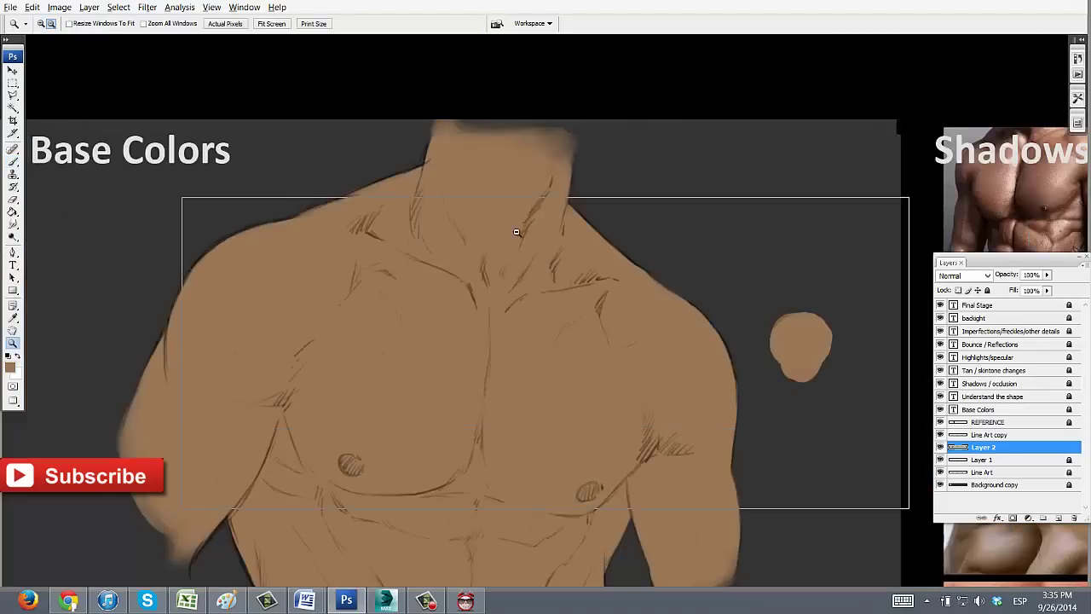
{"action": "left_click", "coordinate": [517, 231], "text": "alt"}
{"action": "left_click_drag", "start_coordinate": [511, 273], "coordinate": [489, 227]}
{"action": "key", "text": "b"}
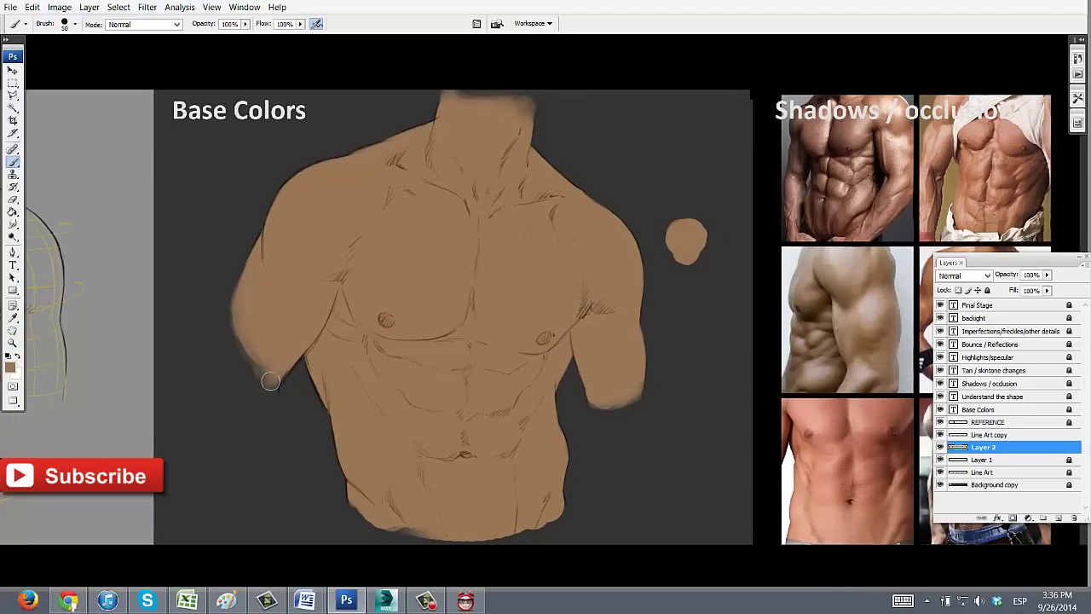
{"action": "left_click_drag", "start_coordinate": [252, 302], "coordinate": [250, 364]}
{"action": "left_click_drag", "start_coordinate": [456, 198], "coordinate": [397, 193]}
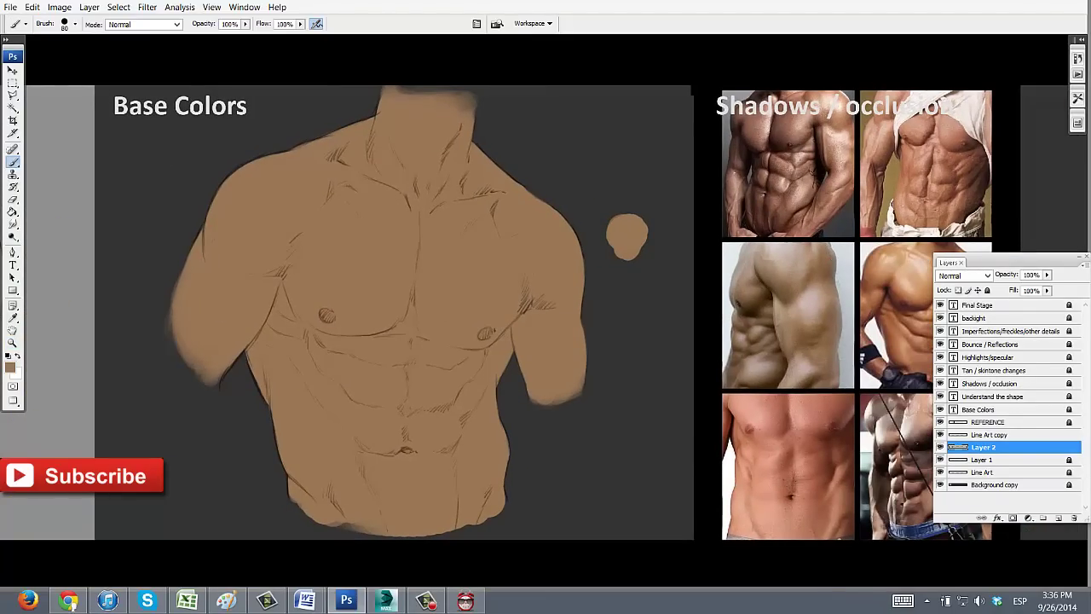
Add a new layer above REFERENCE, check the fill without line art, and set Line Art copy's opacity to 40%
{"action": "left_click", "coordinate": [1010, 424]}
{"action": "key", "text": "ctrl+shift+alt+n"}
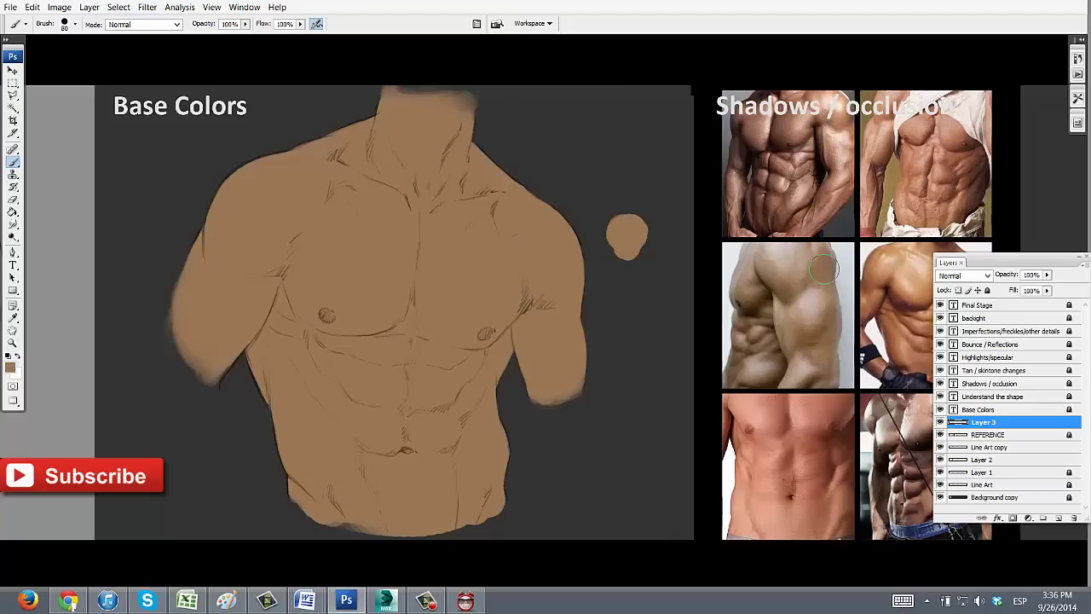
{"action": "left_click", "coordinate": [994, 447]}
{"action": "left_click", "coordinate": [941, 448]}
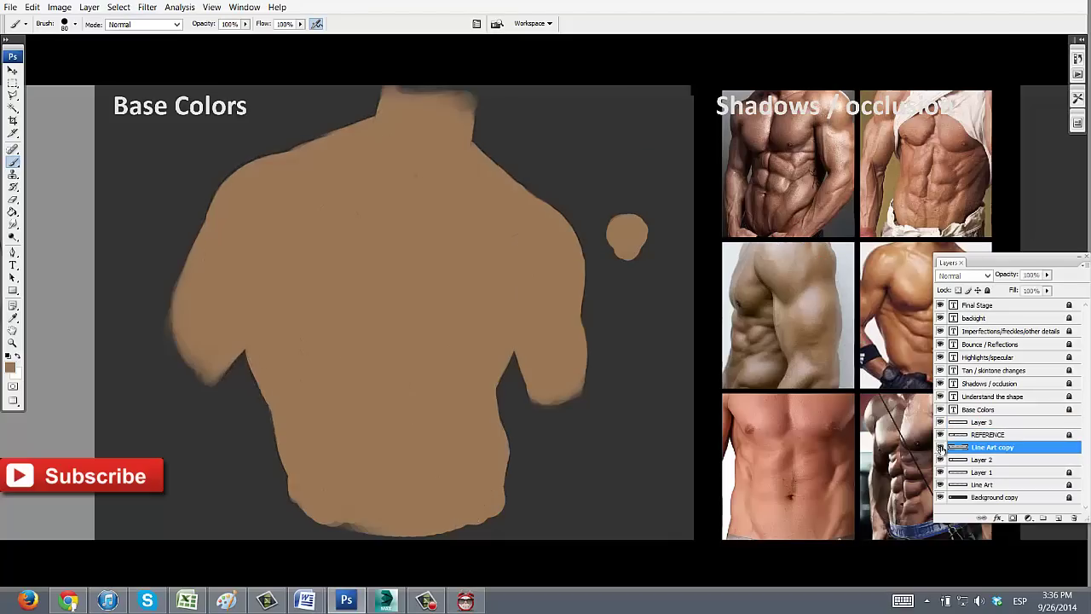
{"action": "left_click", "coordinate": [940, 447]}
{"action": "key", "text": "h"}
{"action": "key", "text": "6"}
{"action": "left_click", "coordinate": [941, 461]}
{"action": "left_click", "coordinate": [941, 459]}
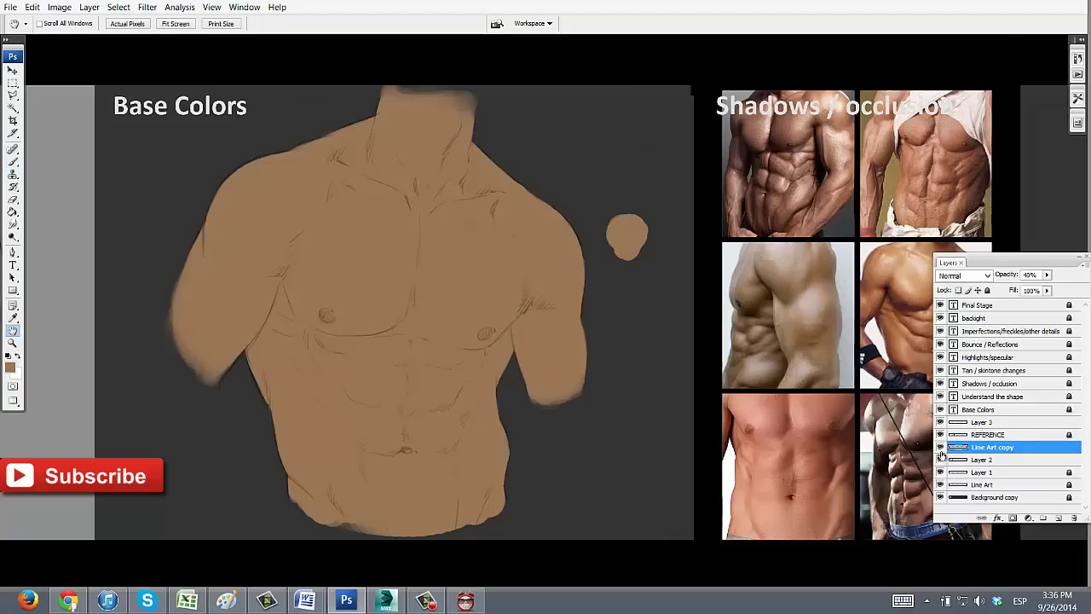
Try to merge the Line Art copy layer into Layer 2
{"action": "key", "text": "Delete"}
{"action": "left_click_drag", "start_coordinate": [788, 323], "coordinate": [792, 329]}
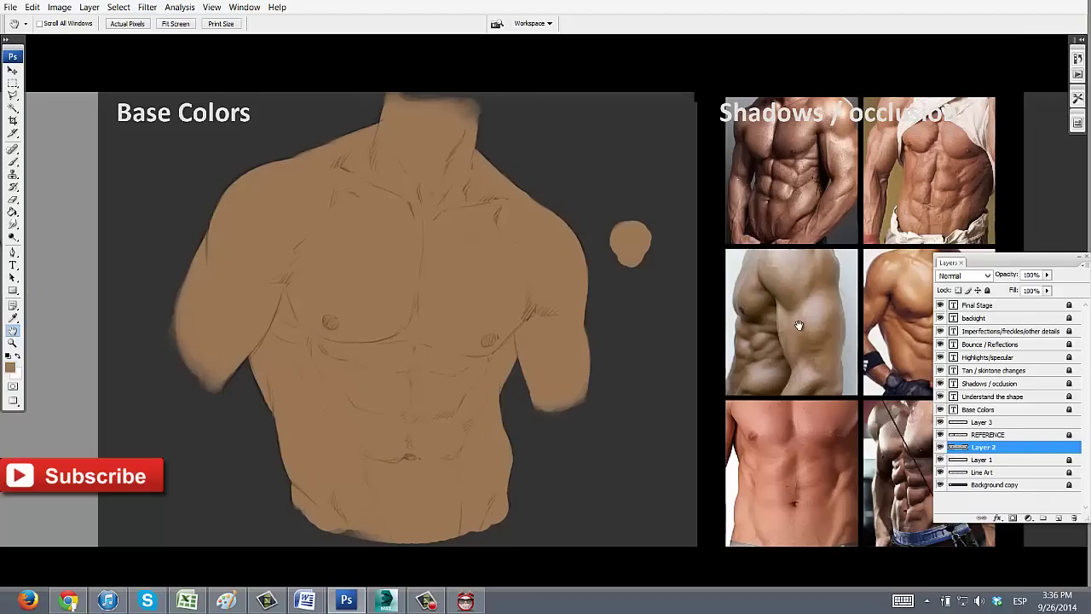
{"action": "left_click_drag", "start_coordinate": [538, 363], "coordinate": [558, 344]}
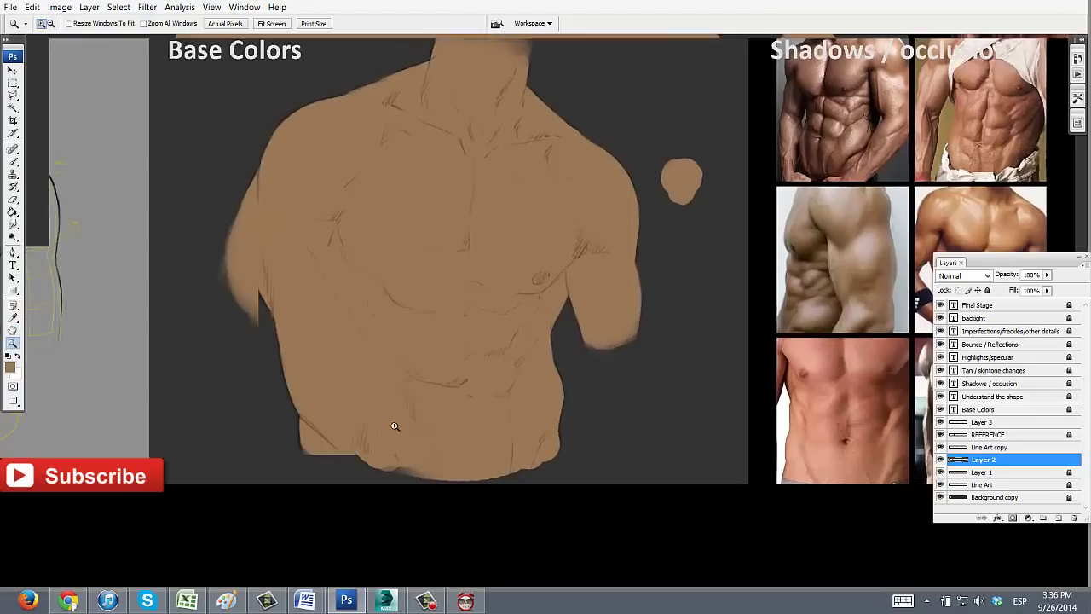
Refine the skin fill on Layer 2 along the left waist and under the left arm with a 10 px brush and eraser
{"action": "left_click", "coordinate": [351, 341]}
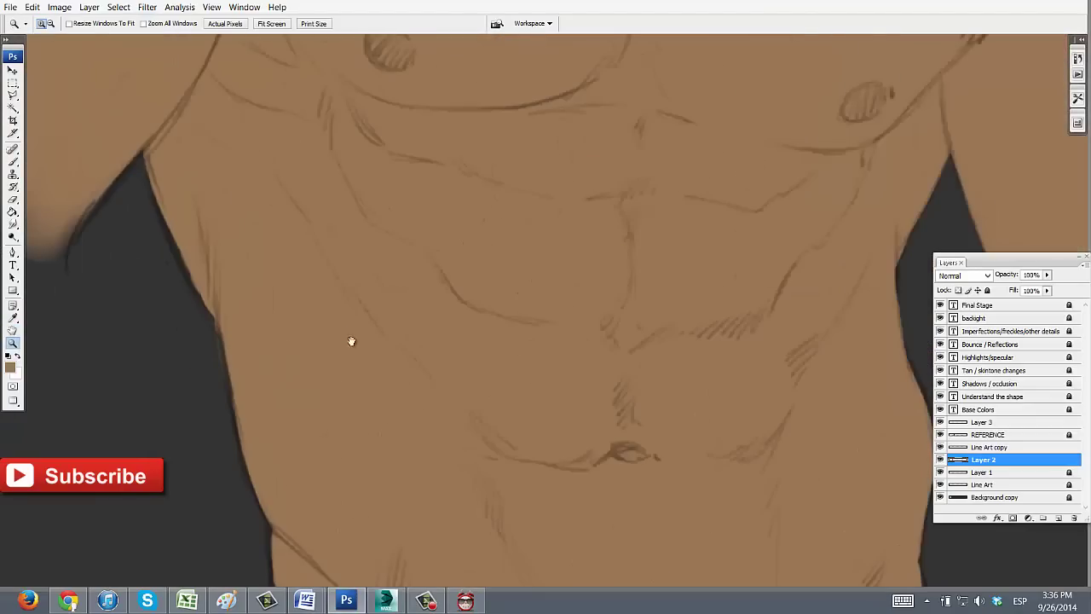
{"action": "key", "text": "b"}
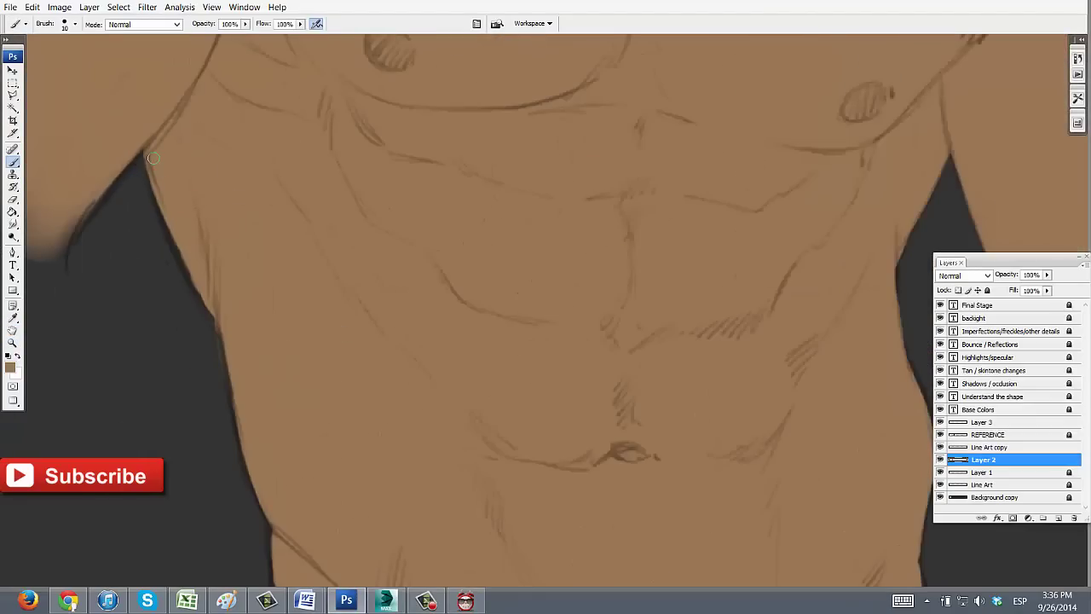
{"action": "key", "text": "e"}
{"action": "mouse_move", "coordinate": [213, 335]}
{"action": "left_mouse_down"}
{"action": "mouse_move", "coordinate": [206, 367]}
{"action": "mouse_move", "coordinate": [241, 451]}
{"action": "left_mouse_up"}
{"action": "key", "text": "b"}
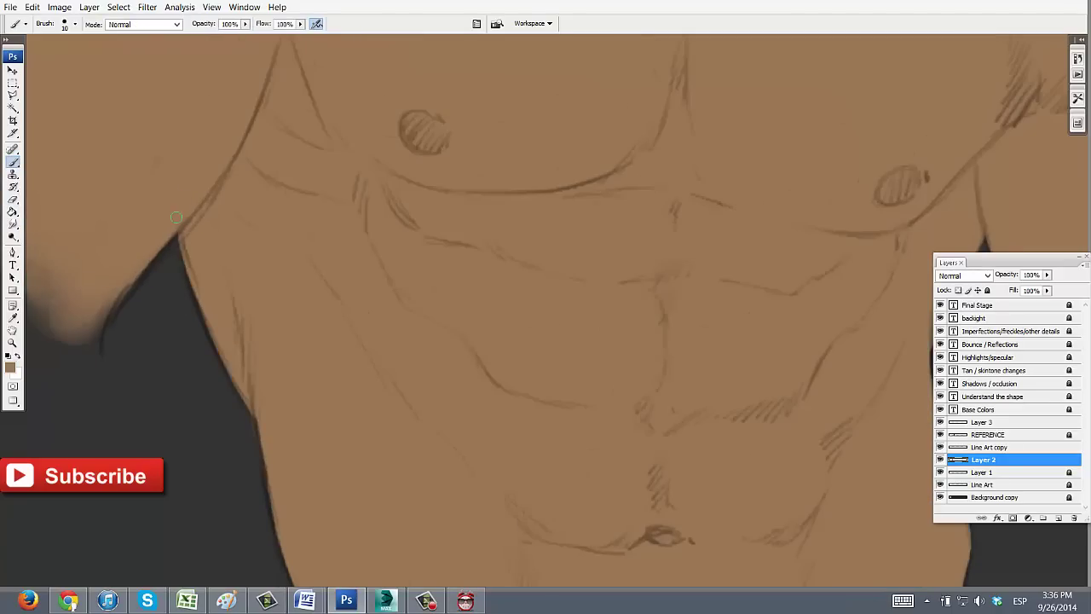
{"action": "left_click_drag", "start_coordinate": [174, 239], "coordinate": [91, 341]}
Refine the skin fill along the right waist and hip outline with the 10 px brush
{"action": "key", "text": "z"}
{"action": "left_click", "coordinate": [590, 194], "text": "alt"}
{"action": "left_click", "coordinate": [555, 305]}
{"action": "key", "text": "b"}
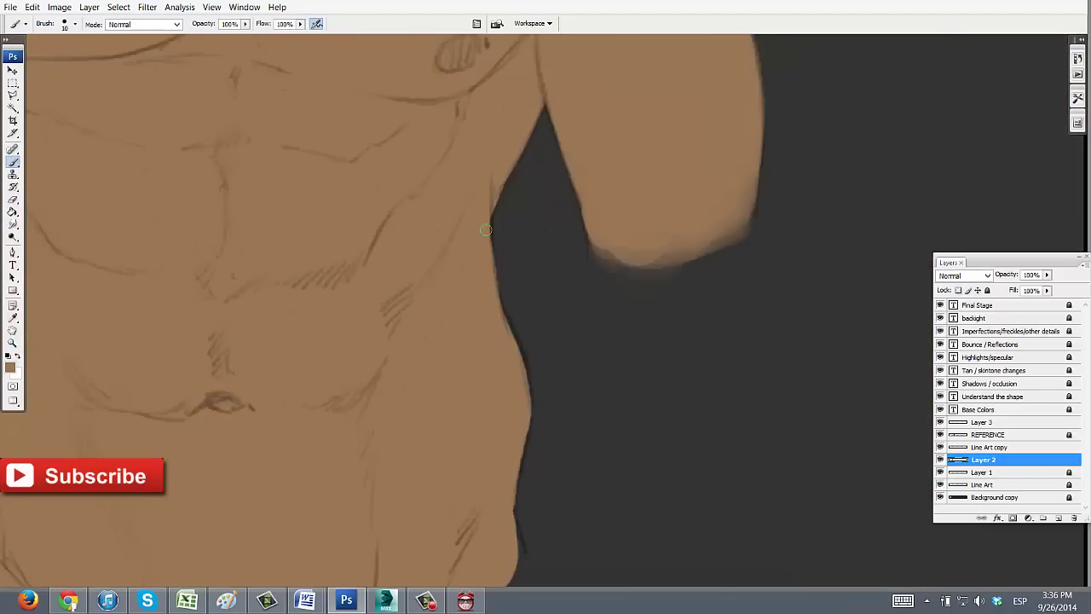
{"action": "left_click_drag", "start_coordinate": [506, 335], "coordinate": [516, 349]}
{"action": "left_click_drag", "start_coordinate": [518, 359], "coordinate": [510, 292]}
{"action": "left_click_drag", "start_coordinate": [503, 461], "coordinate": [513, 498]}
Touch up the skin tone along the lower edge of the torso
{"action": "key", "text": "z"}
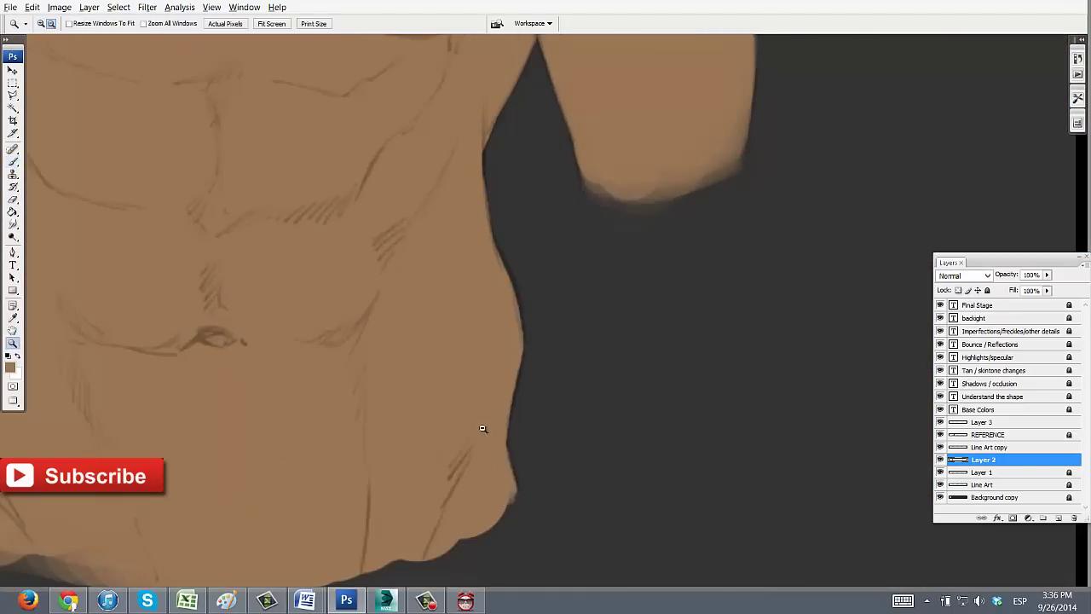
{"action": "left_click", "coordinate": [482, 428], "text": "alt"}
{"action": "key", "text": "b"}
{"action": "mouse_move", "coordinate": [232, 474]}
{"action": "left_mouse_down"}
{"action": "mouse_move", "coordinate": [239, 443]}
{"action": "mouse_move", "coordinate": [324, 503]}
{"action": "mouse_move", "coordinate": [441, 517]}
{"action": "mouse_move", "coordinate": [523, 478]}
{"action": "mouse_move", "coordinate": [350, 512]}
{"action": "mouse_move", "coordinate": [324, 502]}
{"action": "left_mouse_up"}
Clean up the skin fill along the right shoulder outline and review the finished base colour
{"action": "left_click_drag", "start_coordinate": [471, 114], "coordinate": [456, 388]}
{"action": "left_click_drag", "start_coordinate": [475, 212], "coordinate": [460, 193]}
{"action": "key", "text": "z"}
{"action": "left_click", "coordinate": [480, 309]}
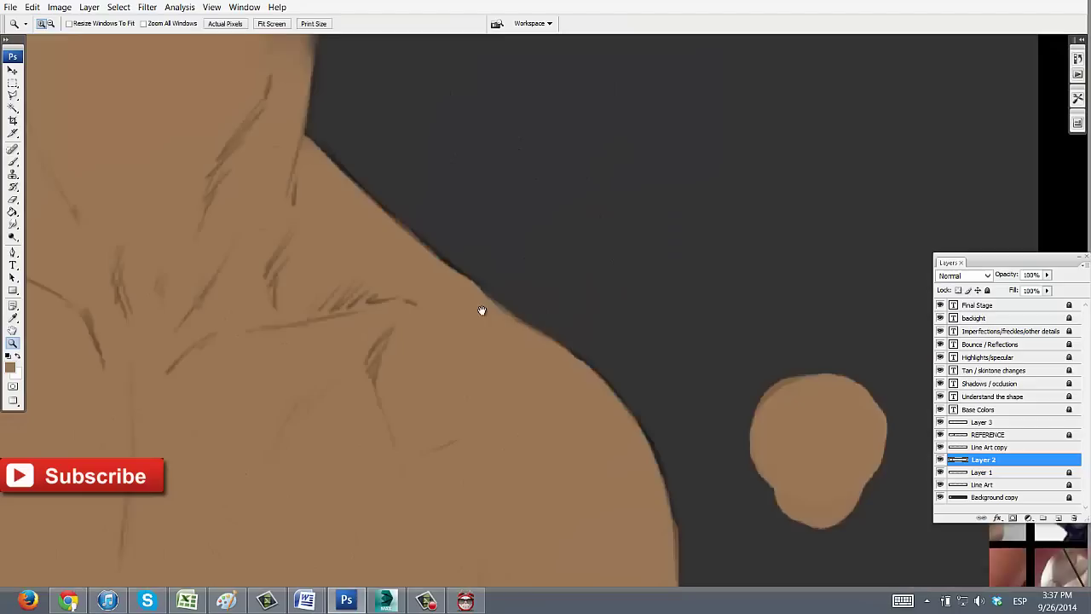
{"action": "key", "text": "b"}
{"action": "left_click_drag", "start_coordinate": [475, 329], "coordinate": [552, 401]}
{"action": "key", "text": "z"}
{"action": "left_click", "coordinate": [562, 294], "text": "alt"}
{"action": "left_click", "coordinate": [564, 275], "text": "alt"}
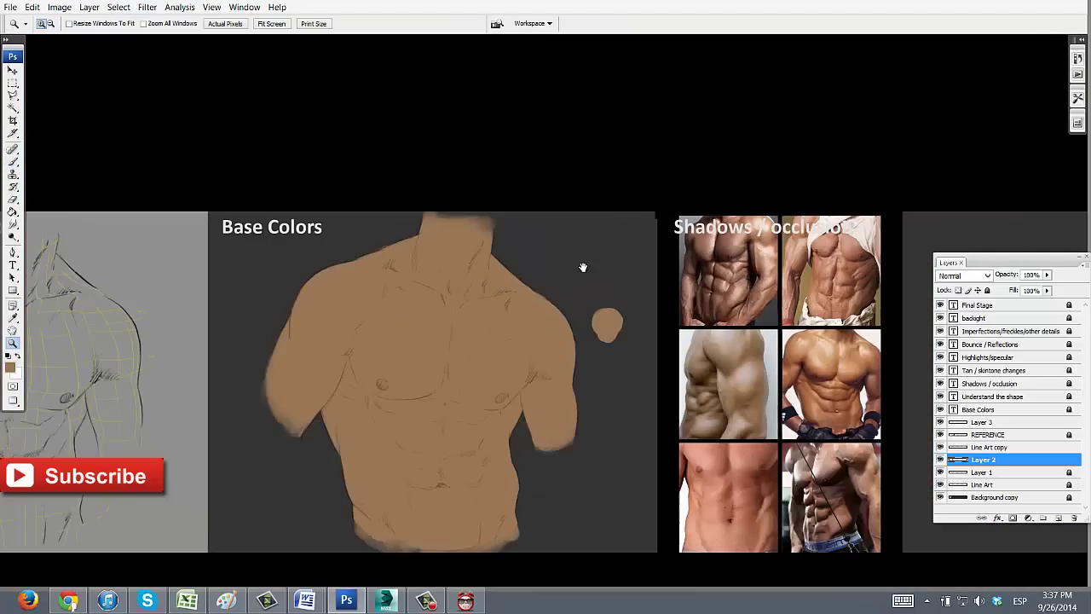
Create a new document 800 pixels wide and 800 pixels high
{"action": "left_click", "coordinate": [11, 7]}
{"action": "left_click", "coordinate": [236, 32]}
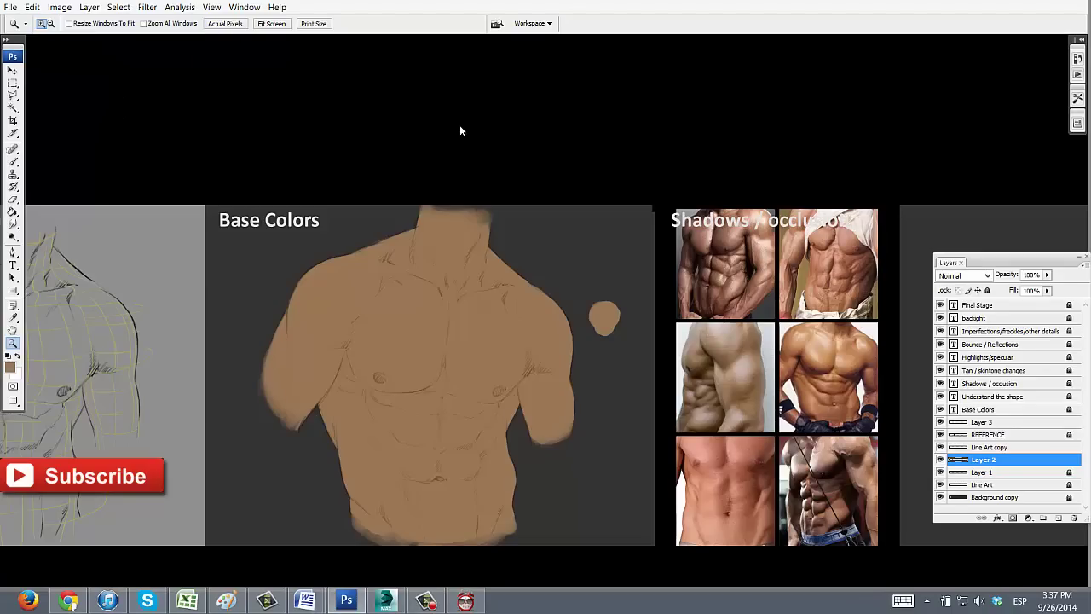
{"action": "key", "text": "ctrl+n"}
{"action": "left_click", "coordinate": [416, 188]}
{"action": "left_click", "coordinate": [392, 197]}
{"action": "left_click", "coordinate": [477, 222]}
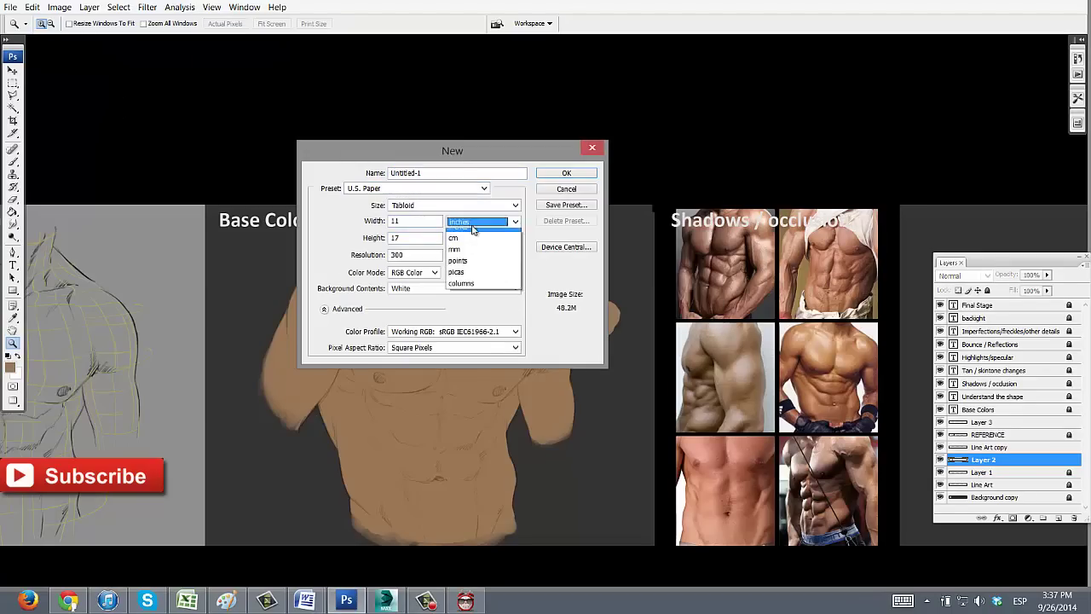
{"action": "left_click", "coordinate": [473, 230]}
{"action": "type", "text": "800"}
{"action": "key", "text": "Tab"}
{"action": "type", "text": "80"}
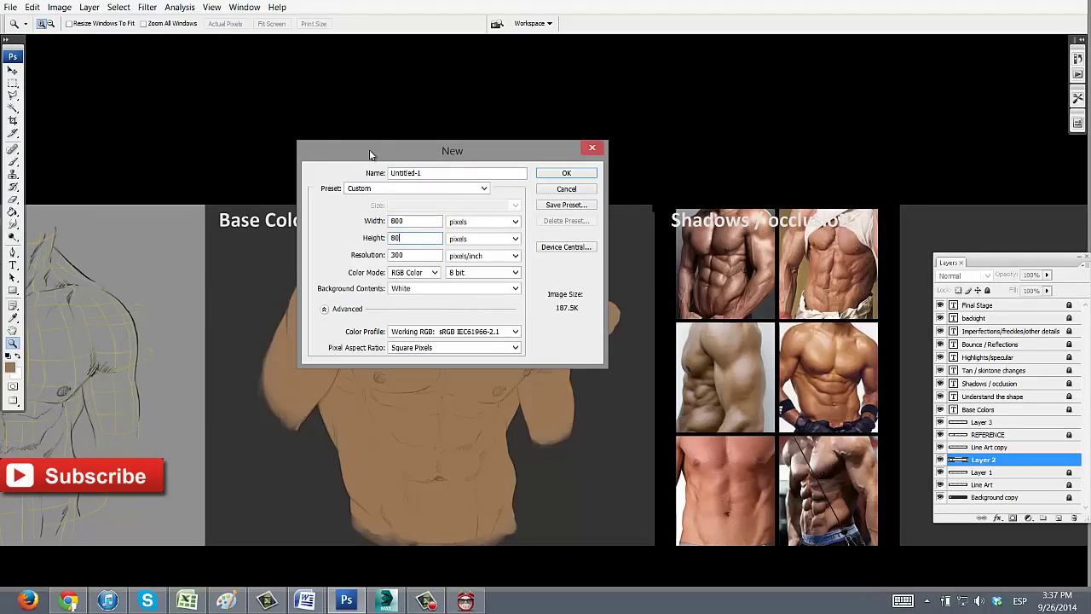
{"action": "type", "text": "0"}
{"action": "key", "text": "Return"}
Fill the new document's background with dark grey #535353
{"action": "left_click", "coordinate": [13, 213]}
{"action": "left_click", "coordinate": [437, 206]}
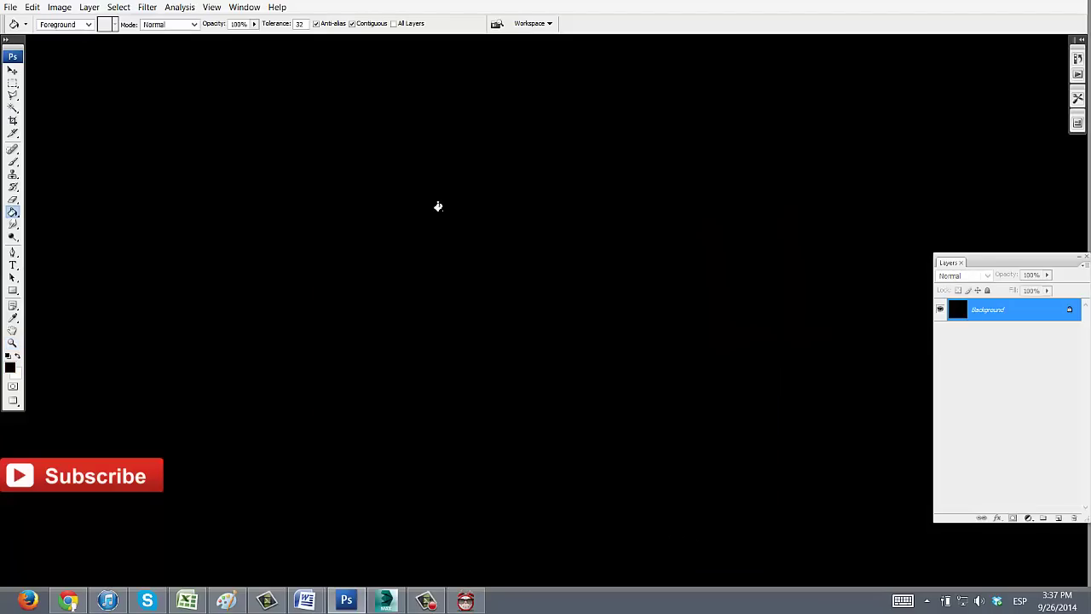
{"action": "left_click", "coordinate": [10, 368]}
{"action": "left_click", "coordinate": [543, 267]}
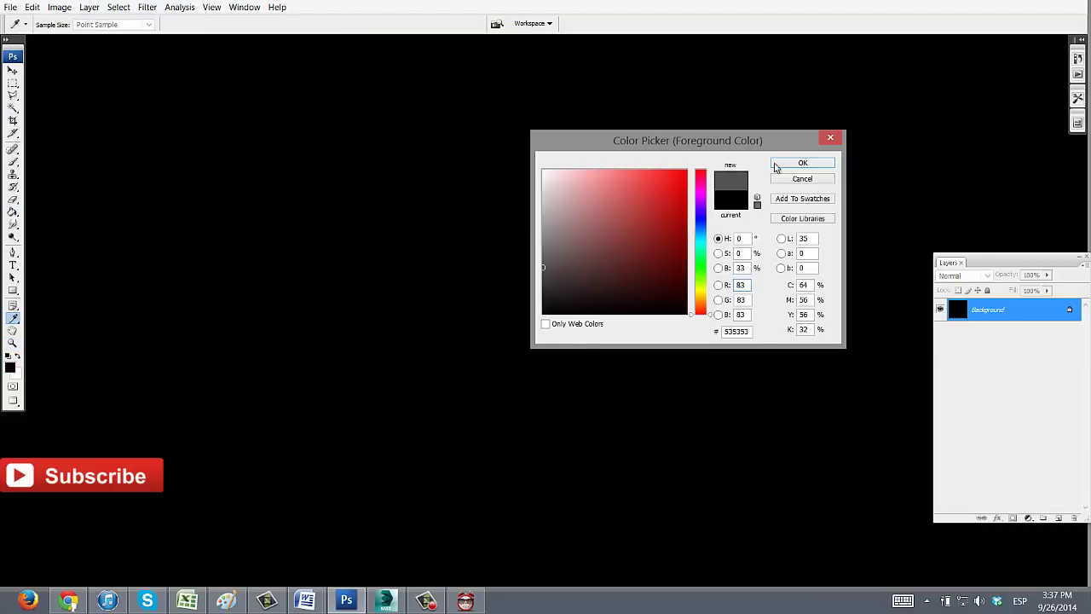
{"action": "left_click", "coordinate": [777, 164]}
{"action": "left_click", "coordinate": [505, 272]}
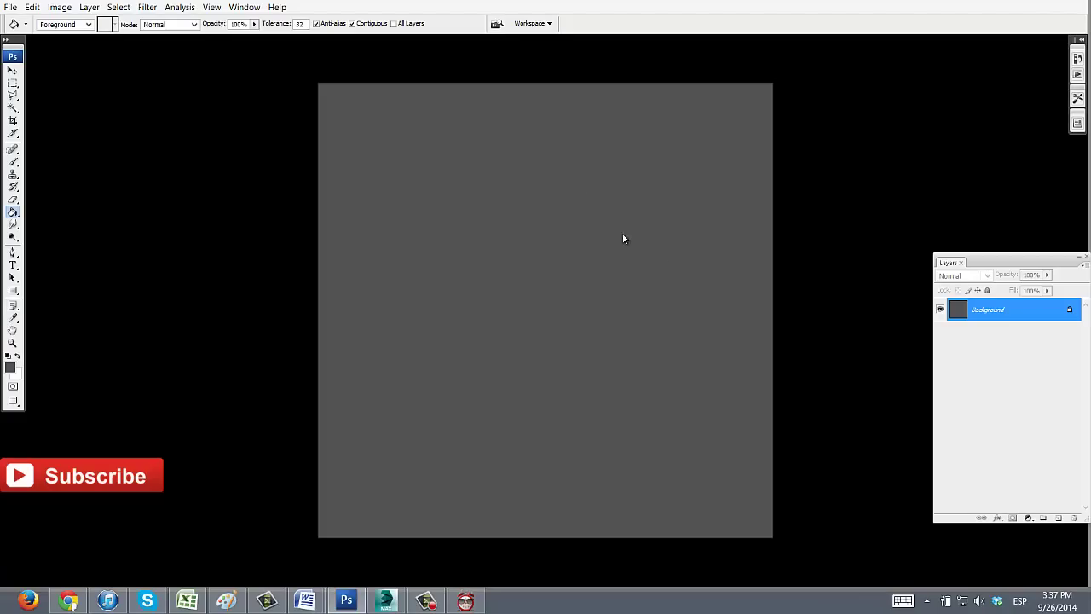
Add an empty layer, save the palette document as a PSD in the man chest folder, and choose the Brush tool
{"action": "key", "text": "ctrl+shift+alt+n"}
{"action": "key", "text": "ctrl+s"}
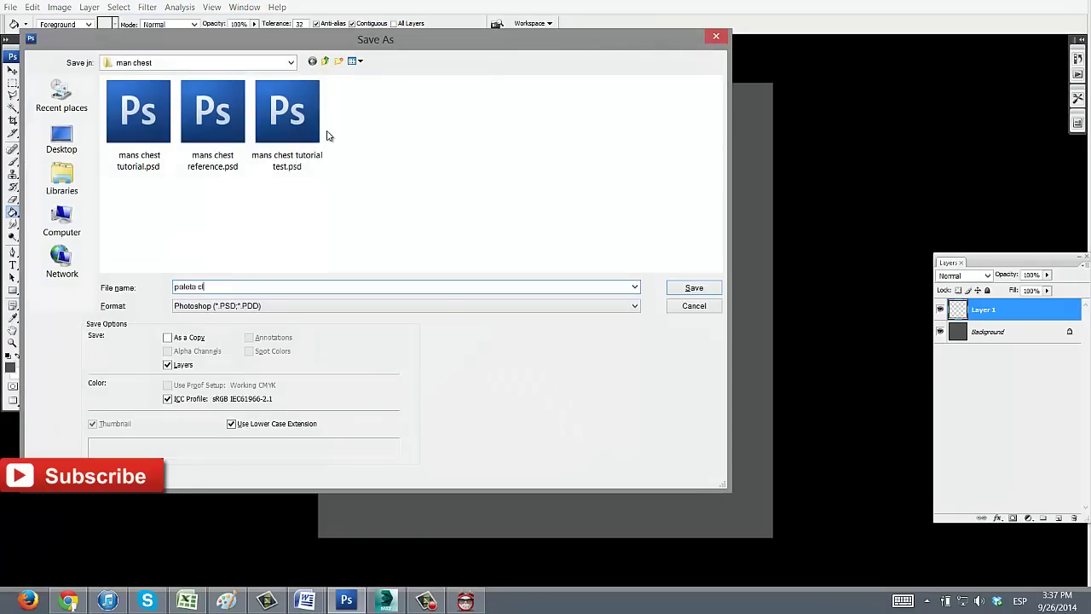
{"action": "key", "text": "Return"}
{"action": "key", "text": "Return"}
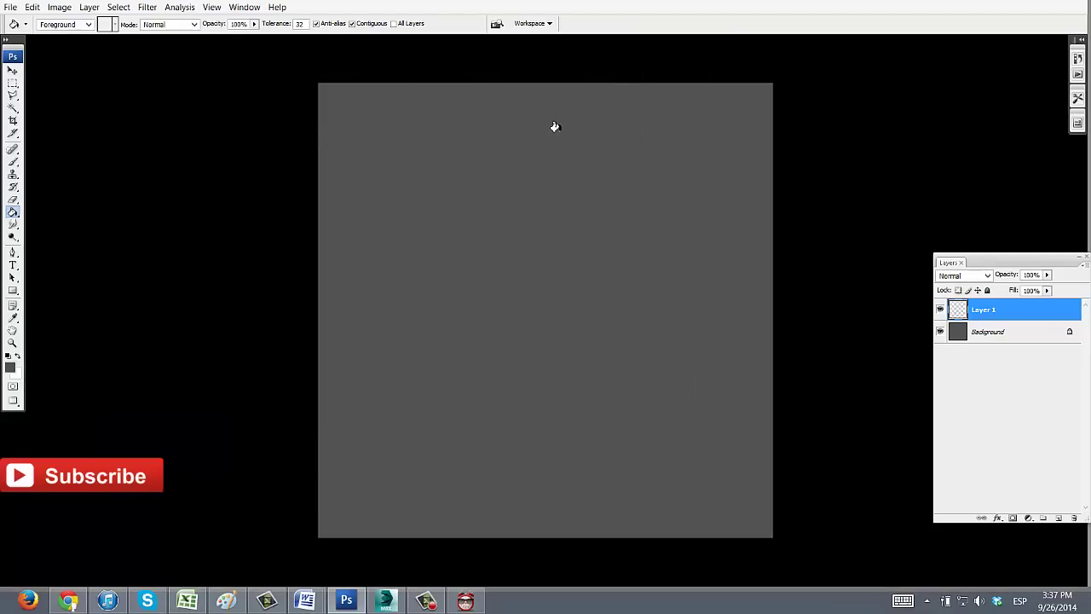
{"action": "key", "text": "b"}
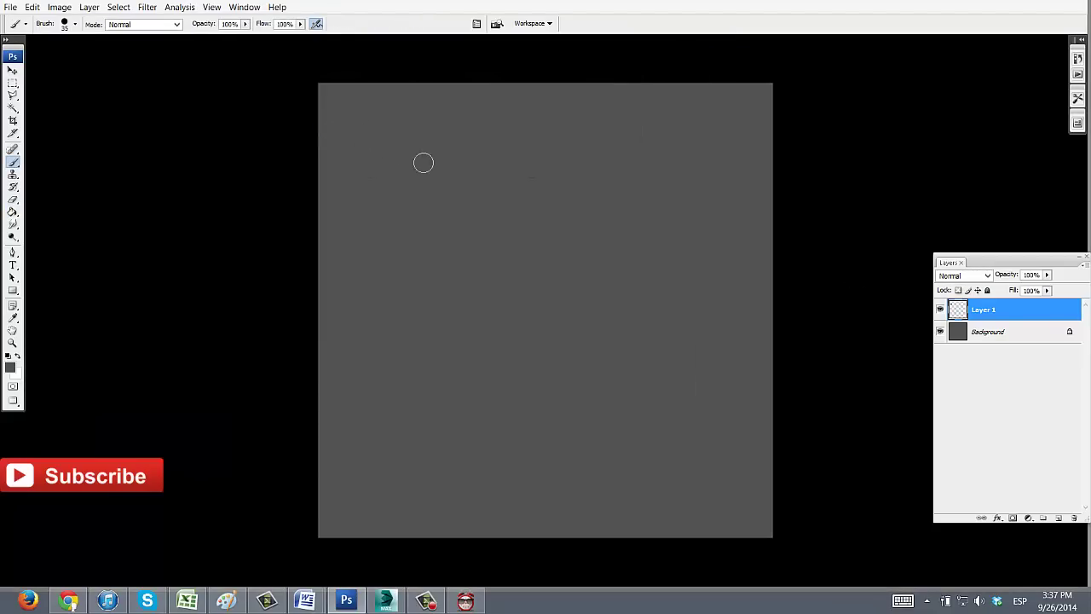
Bring up the mans chest tutorial document and sample the torso's base skin colour
{"action": "key", "text": "f"}
{"action": "key", "text": "f"}
{"action": "key", "text": "f"}
{"action": "key", "text": "f"}
{"action": "key", "text": "f"}
{"action": "key", "text": "f"}
{"action": "left_click", "coordinate": [635, 170]}
{"action": "key", "text": "f"}
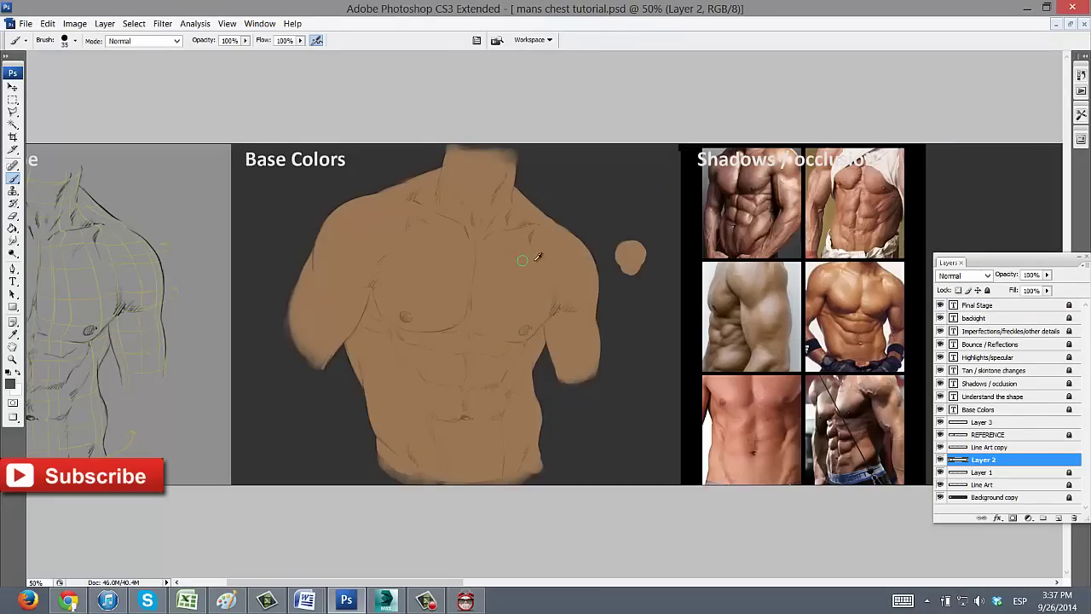
{"action": "key", "text": "i"}
{"action": "left_click", "coordinate": [553, 273]}
Paint a round swatch of the base skin colour in the upper-left area of the paleta colores pecho document
{"action": "key", "text": "f"}
{"action": "key", "text": "f"}
{"action": "key", "text": "f"}
{"action": "left_click", "coordinate": [253, 109]}
{"action": "key", "text": "b"}
{"action": "left_click_drag", "start_coordinate": [141, 213], "coordinate": [146, 201]}
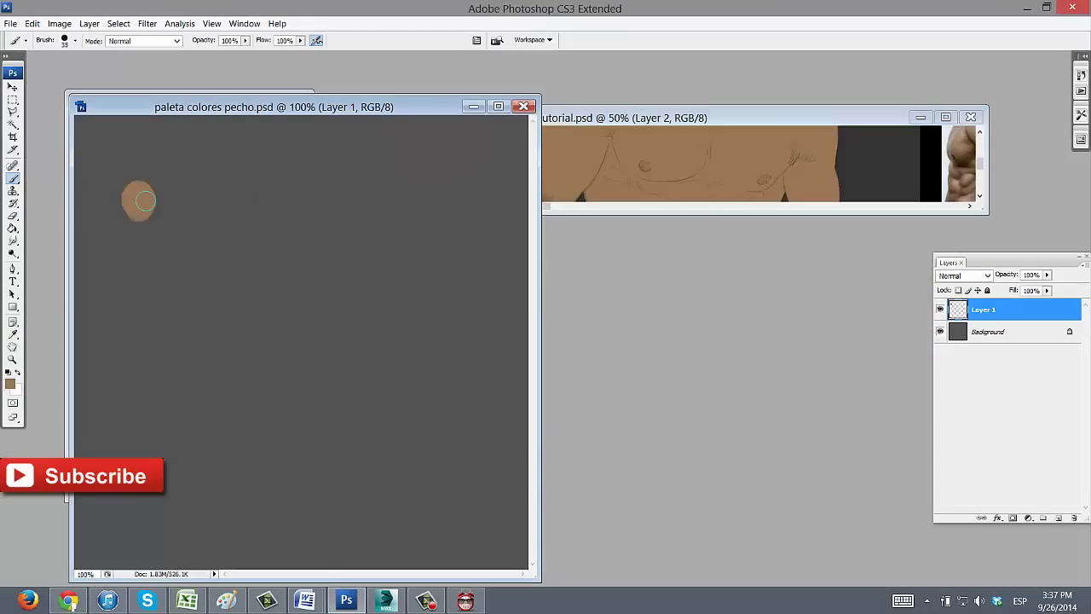
{"action": "key", "text": "ctrl+z"}
{"action": "left_click", "coordinate": [131, 165]}
{"action": "left_click", "coordinate": [629, 119]}
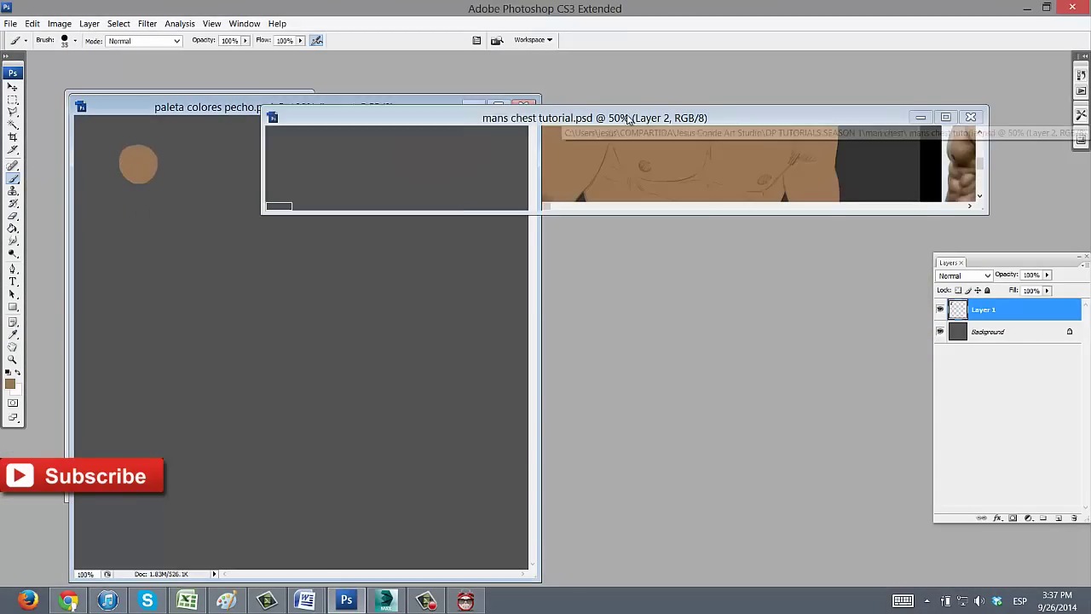
Choose an 8 px brush with white as the painting colour for lettering beside the palette swatch
{"action": "left_click", "coordinate": [223, 111]}
{"action": "key", "text": "z"}
{"action": "left_click", "coordinate": [211, 134]}
{"action": "key", "text": "b"}
{"action": "right_click", "coordinate": [85, 125]}
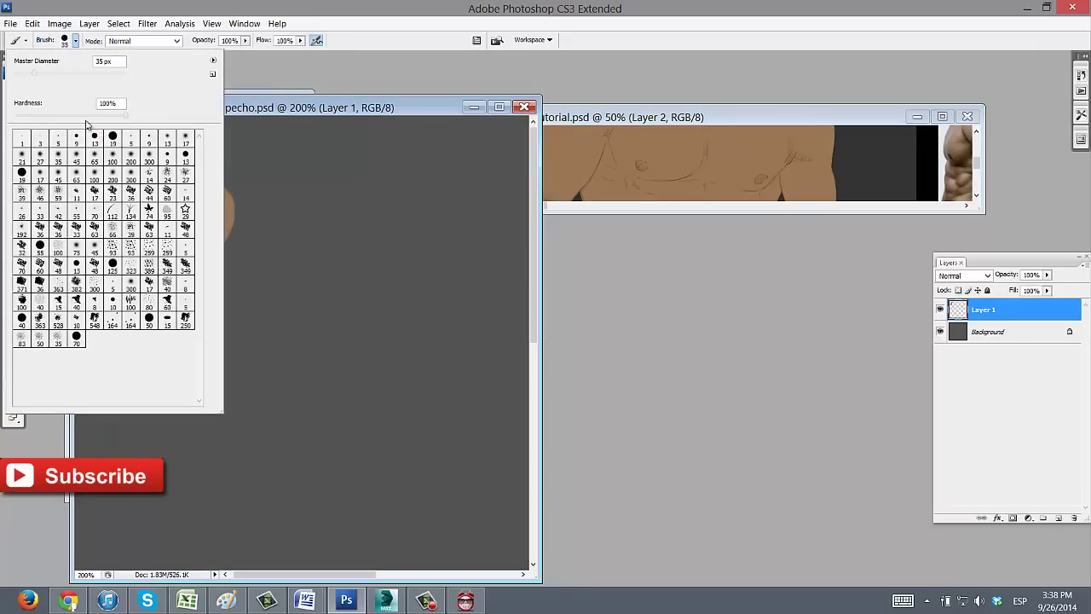
{"action": "left_click", "coordinate": [331, 8]}
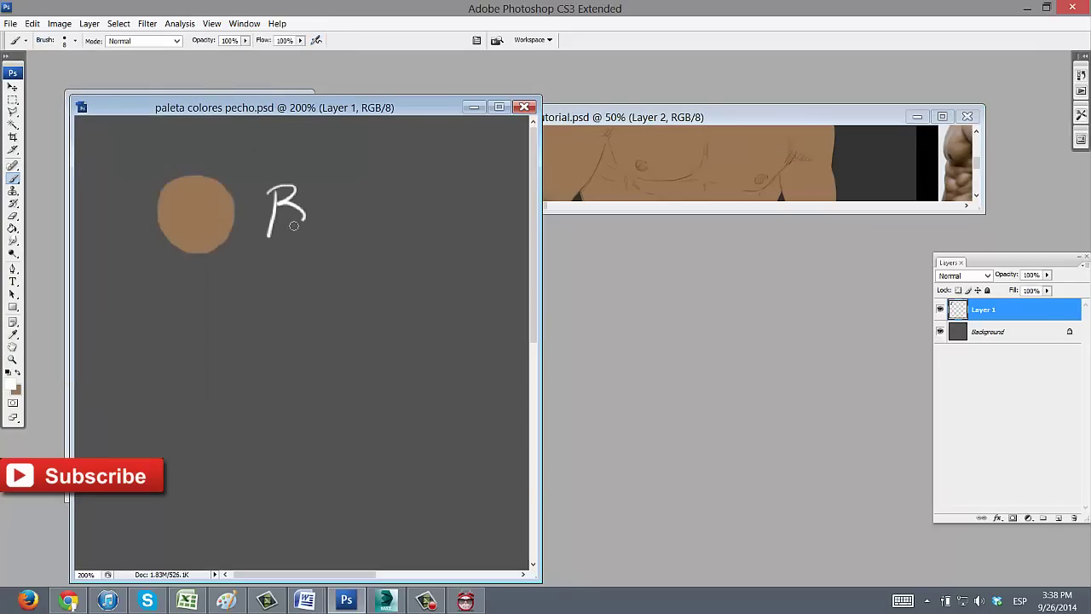
{"action": "left_click_drag", "start_coordinate": [293, 226], "coordinate": [390, 209]}
{"action": "key", "text": "e"}
{"action": "mouse_move", "coordinate": [336, 186]}
{"action": "left_mouse_down"}
{"action": "mouse_move", "coordinate": [248, 246]}
{"action": "mouse_move", "coordinate": [377, 218]}
{"action": "left_mouse_up"}
{"action": "key", "text": "b"}
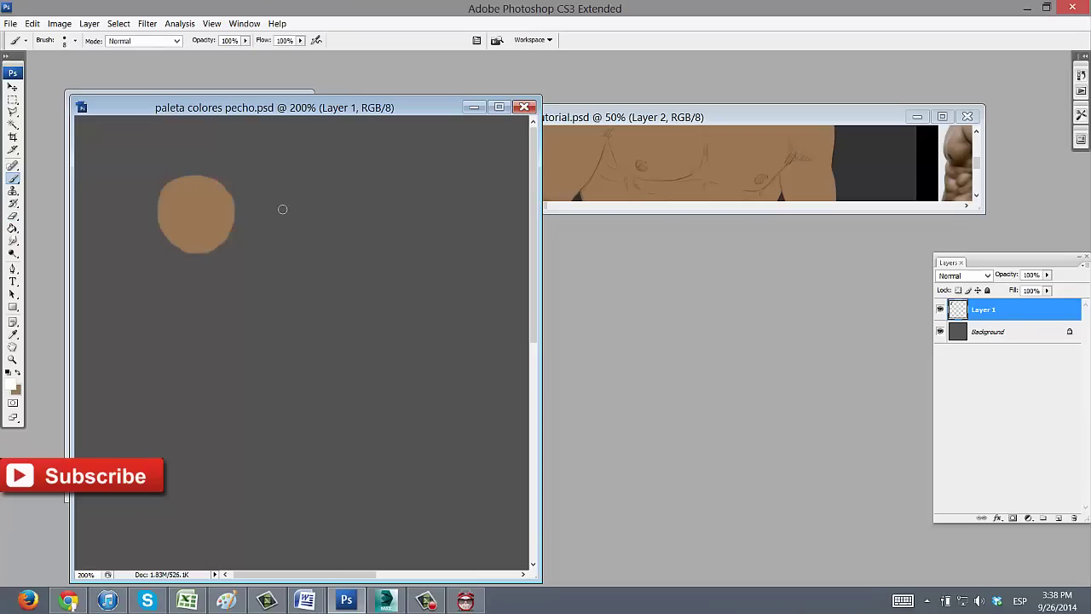
Handwrite the label "Base Color" in white next to the skin swatch in the palette document
{"action": "left_click_drag", "start_coordinate": [282, 194], "coordinate": [282, 230]}
{"action": "mouse_move", "coordinate": [272, 189]}
{"action": "left_mouse_down"}
{"action": "mouse_move", "coordinate": [281, 227]}
{"action": "mouse_move", "coordinate": [339, 218]}
{"action": "left_mouse_up"}
{"action": "mouse_move", "coordinate": [357, 198]}
{"action": "left_mouse_down"}
{"action": "mouse_move", "coordinate": [393, 217]}
{"action": "mouse_move", "coordinate": [392, 202]}
{"action": "left_mouse_up"}
{"action": "left_click_drag", "start_coordinate": [366, 211], "coordinate": [387, 209]}
{"action": "mouse_move", "coordinate": [424, 192]}
{"action": "left_mouse_down"}
{"action": "mouse_move", "coordinate": [351, 192]}
{"action": "mouse_move", "coordinate": [368, 217]}
{"action": "left_mouse_up"}
{"action": "left_click_drag", "start_coordinate": [381, 201], "coordinate": [383, 200]}
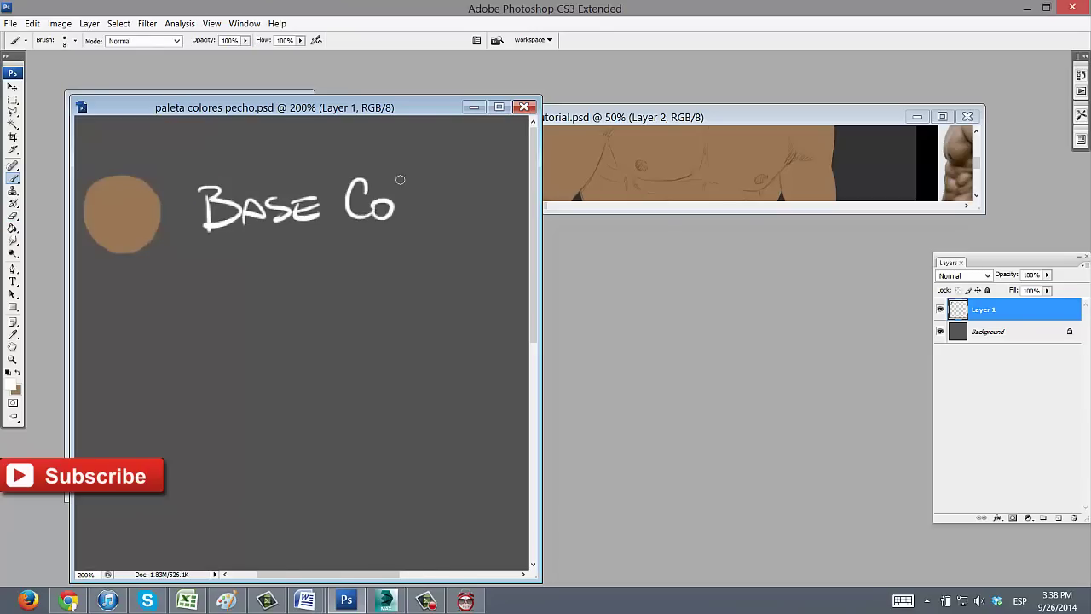
{"action": "left_click_drag", "start_coordinate": [467, 192], "coordinate": [375, 192]}
Return to the mans chest tutorial document and move the REFERENCE photos across to the Tan / skintone changes section
{"action": "double_click", "coordinate": [808, 118]}
{"action": "left_click_drag", "start_coordinate": [687, 244], "coordinate": [652, 246]}
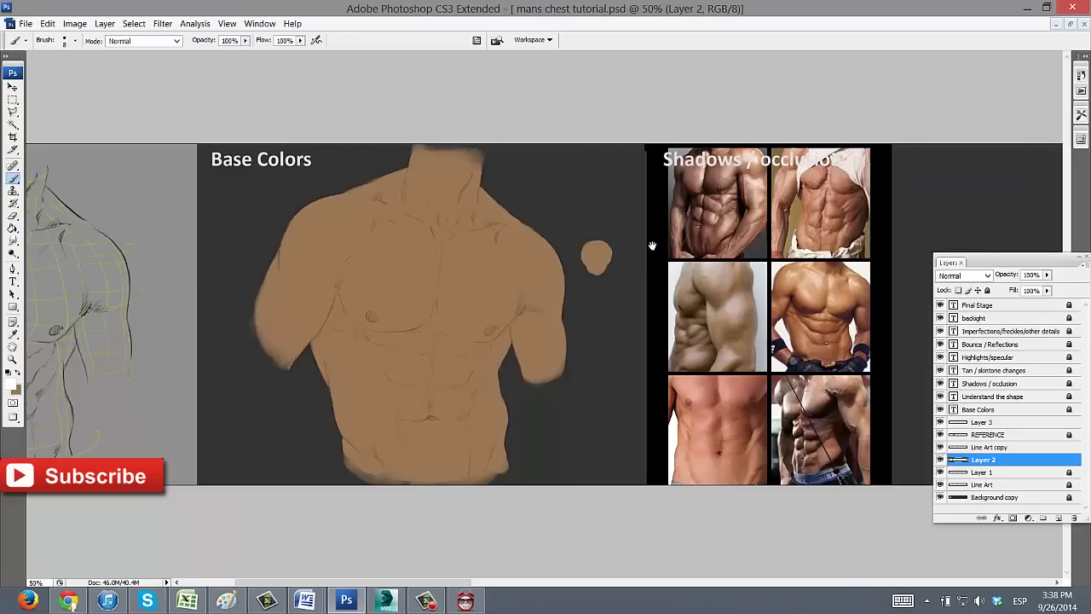
{"action": "left_click", "coordinate": [941, 460]}
{"action": "left_click", "coordinate": [941, 460]}
{"action": "left_click_drag", "start_coordinate": [853, 281], "coordinate": [758, 281]}
{"action": "left_click", "coordinate": [1012, 434]}
{"action": "left_click", "coordinate": [987, 291]}
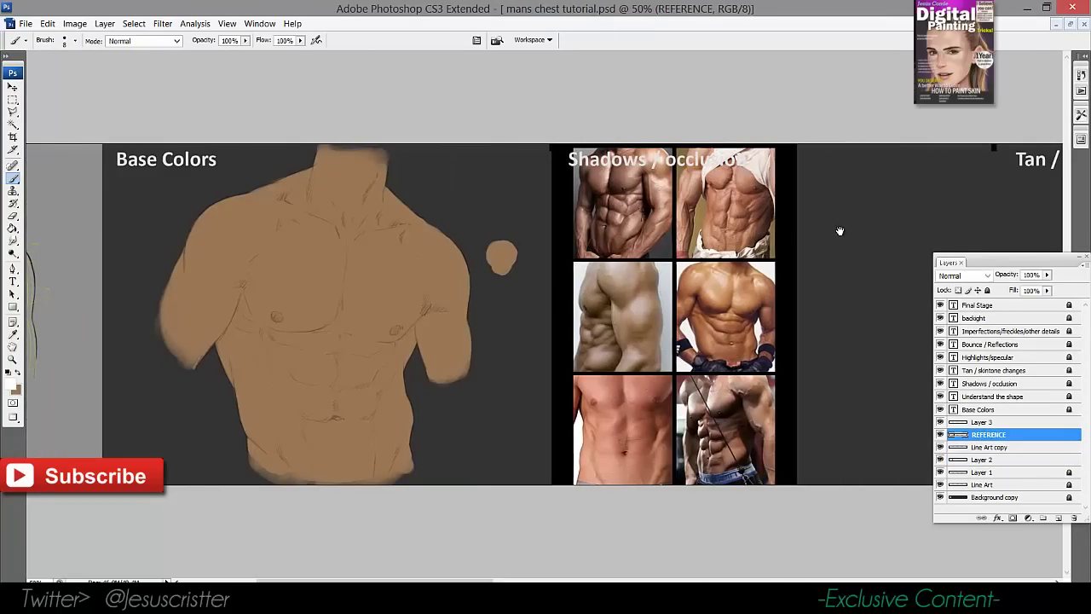
{"action": "left_click_drag", "start_coordinate": [841, 232], "coordinate": [526, 231]}
{"action": "key", "text": "v"}
{"action": "left_click_drag", "start_coordinate": [366, 229], "coordinate": [807, 228]}
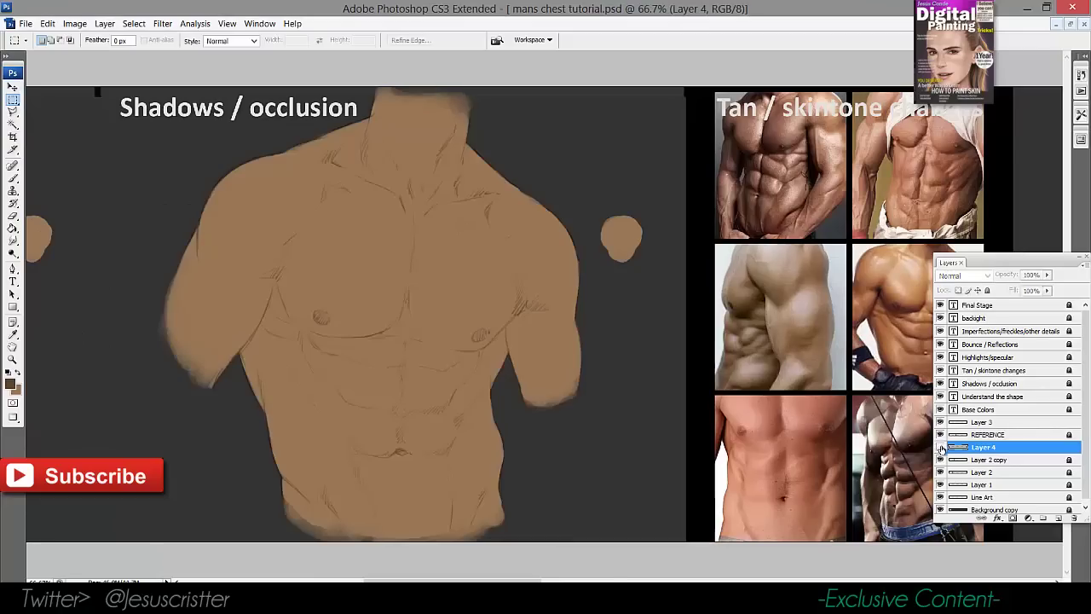
Sample a skin tone from the side-view torso photo and choose the hard 19 px brush
{"action": "key", "text": "z"}
{"action": "left_click", "coordinate": [662, 341]}
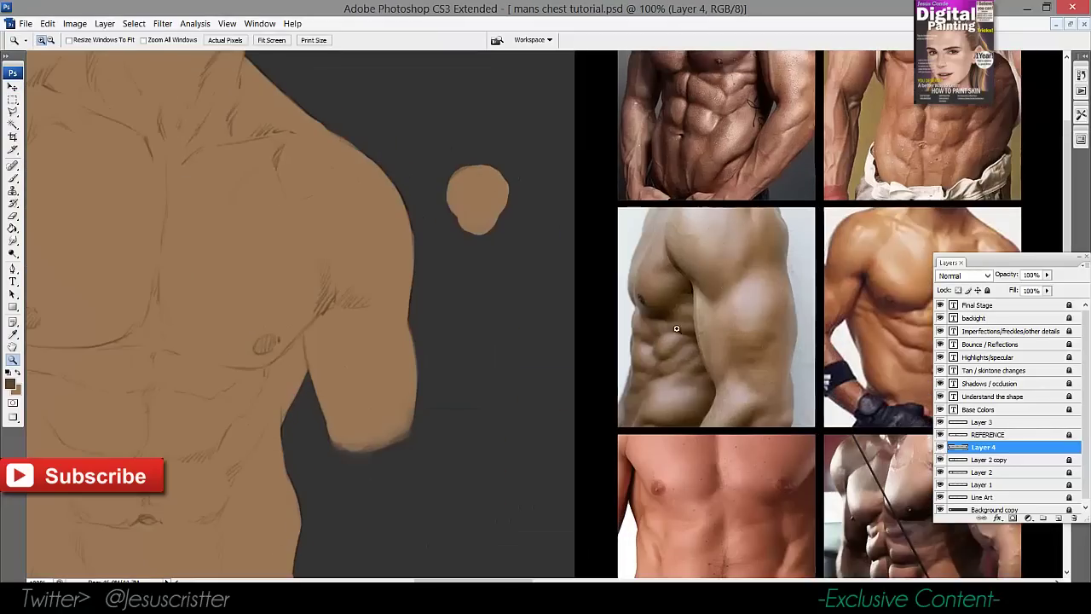
{"action": "left_click", "coordinate": [723, 282]}
{"action": "left_click_drag", "start_coordinate": [734, 346], "coordinate": [730, 359]}
{"action": "key", "text": "i"}
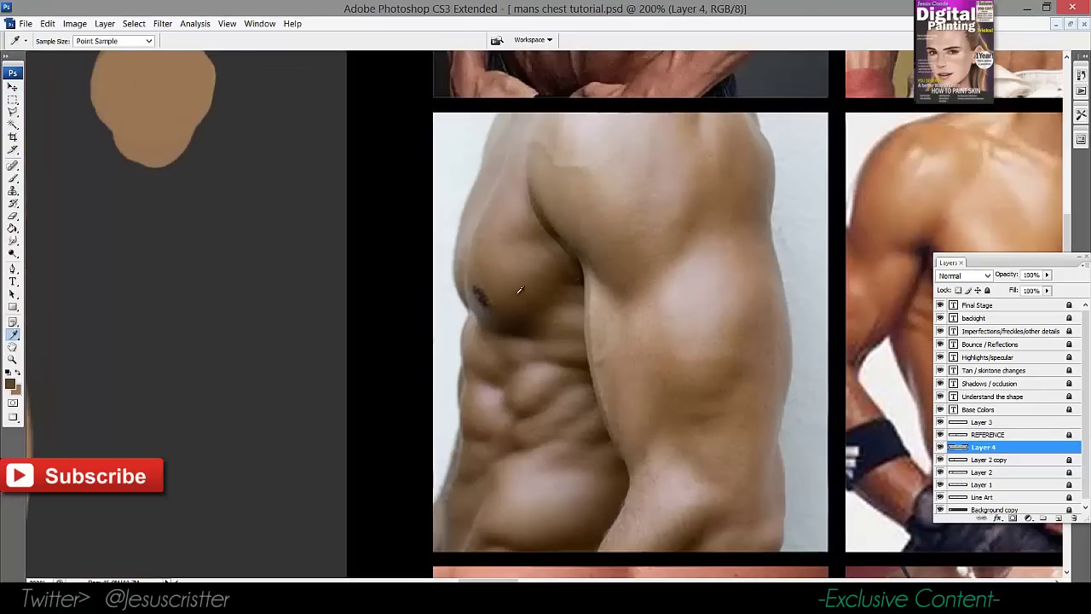
{"action": "left_click", "coordinate": [736, 198]}
{"action": "mouse_move", "coordinate": [167, 288]}
{"action": "left_mouse_down"}
{"action": "mouse_move", "coordinate": [332, 261]}
{"action": "mouse_move", "coordinate": [348, 236]}
{"action": "mouse_move", "coordinate": [338, 275]}
{"action": "mouse_move", "coordinate": [360, 287]}
{"action": "mouse_move", "coordinate": [314, 285]}
{"action": "mouse_move", "coordinate": [334, 275]}
{"action": "left_mouse_up"}
{"action": "key", "text": "b"}
{"action": "left_click", "coordinate": [76, 41]}
{"action": "left_click", "coordinate": [22, 174]}
Try out sampled skin shades as a layered swatch beneath the base colour swatch
{"action": "left_click", "coordinate": [648, 329], "text": "alt"}
{"action": "left_click", "coordinate": [641, 289], "text": "alt"}
{"action": "key", "text": "ctrl+z"}
{"action": "left_click", "coordinate": [877, 481], "text": "alt"}
{"action": "left_click_drag", "start_coordinate": [695, 254], "coordinate": [706, 224]}
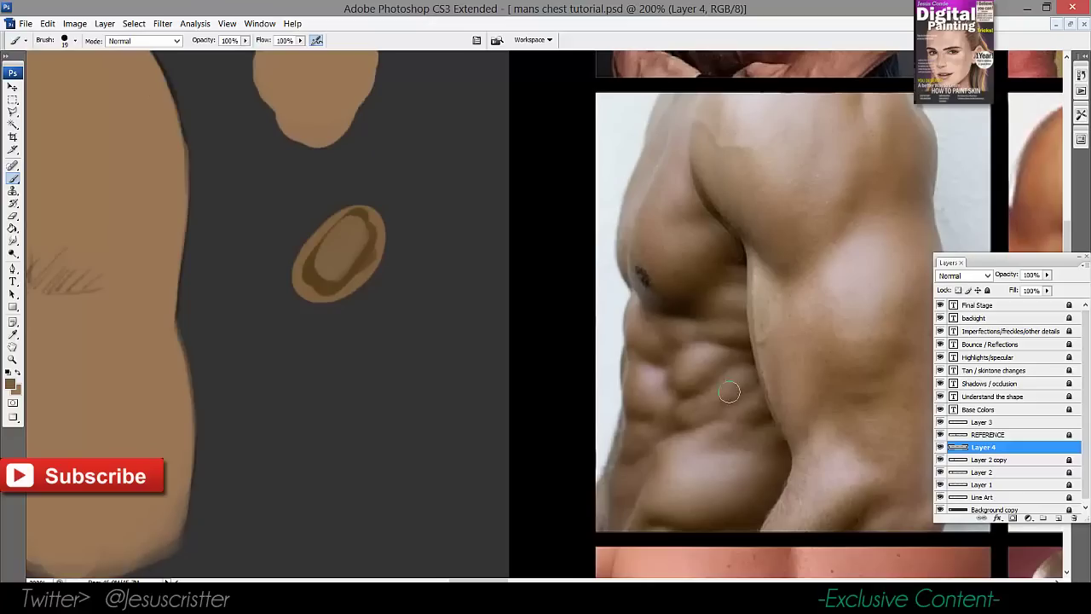
Sample shadow tones from the side-view torso photo and paint a mid-brown and a dark-brown swatch beneath the base swatch
{"action": "left_click", "coordinate": [738, 375], "text": "alt"}
{"action": "left_click_drag", "start_coordinate": [667, 370], "coordinate": [671, 394]}
{"action": "mouse_move", "coordinate": [361, 257]}
{"action": "left_mouse_down"}
{"action": "mouse_move", "coordinate": [333, 295]}
{"action": "mouse_move", "coordinate": [370, 270]}
{"action": "mouse_move", "coordinate": [319, 281]}
{"action": "mouse_move", "coordinate": [370, 261]}
{"action": "mouse_move", "coordinate": [363, 241]}
{"action": "left_mouse_up"}
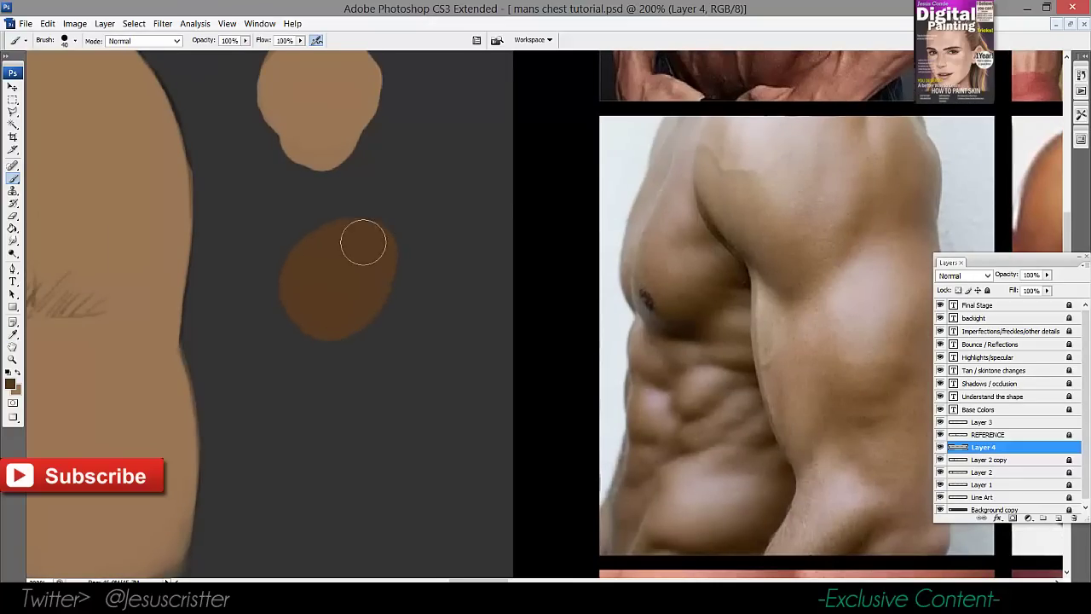
{"action": "left_click", "coordinate": [747, 266], "text": "alt"}
{"action": "mouse_move", "coordinate": [351, 359]}
{"action": "left_mouse_down"}
{"action": "mouse_move", "coordinate": [350, 402]}
{"action": "mouse_move", "coordinate": [441, 360]}
{"action": "left_mouse_up"}
{"action": "left_click", "coordinate": [428, 297], "text": "alt"}
Switch to Cool Timer, start the 10-minute countdown, and get its window out of the way
{"action": "left_click", "coordinate": [546, 598]}
{"action": "left_click", "coordinate": [894, 543]}
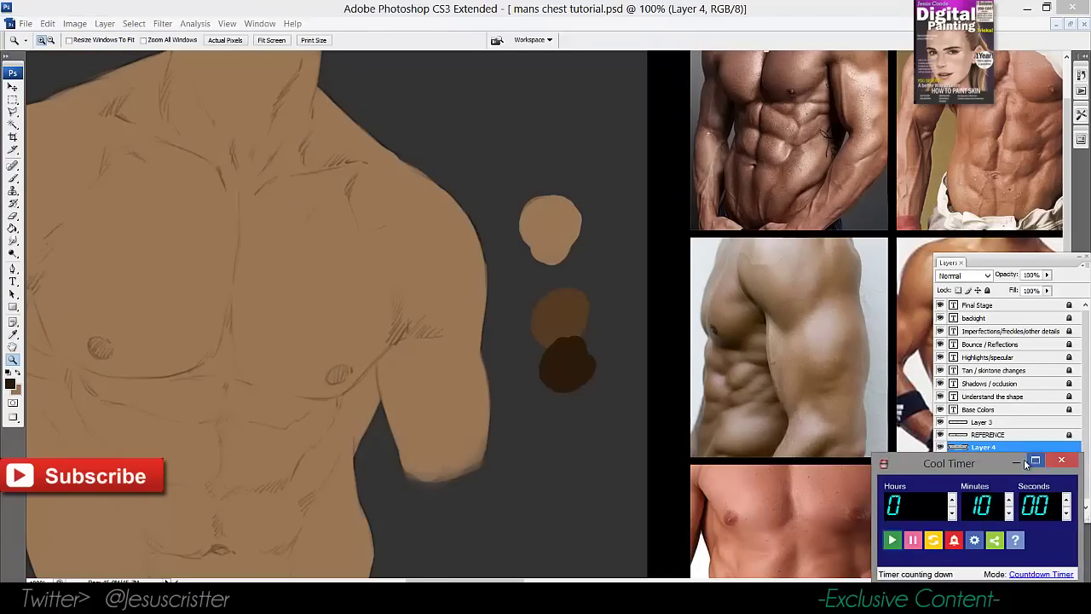
{"action": "left_click", "coordinate": [1032, 459]}
Sample the mid-brown shadow swatch, add a new layer above Layer 4, and choose the Brush tool for shading
{"action": "left_click", "coordinate": [942, 449]}
{"action": "left_click", "coordinate": [942, 449]}
{"action": "left_click_drag", "start_coordinate": [569, 341], "coordinate": [610, 344]}
{"action": "key", "text": "i"}
{"action": "left_click", "coordinate": [603, 311]}
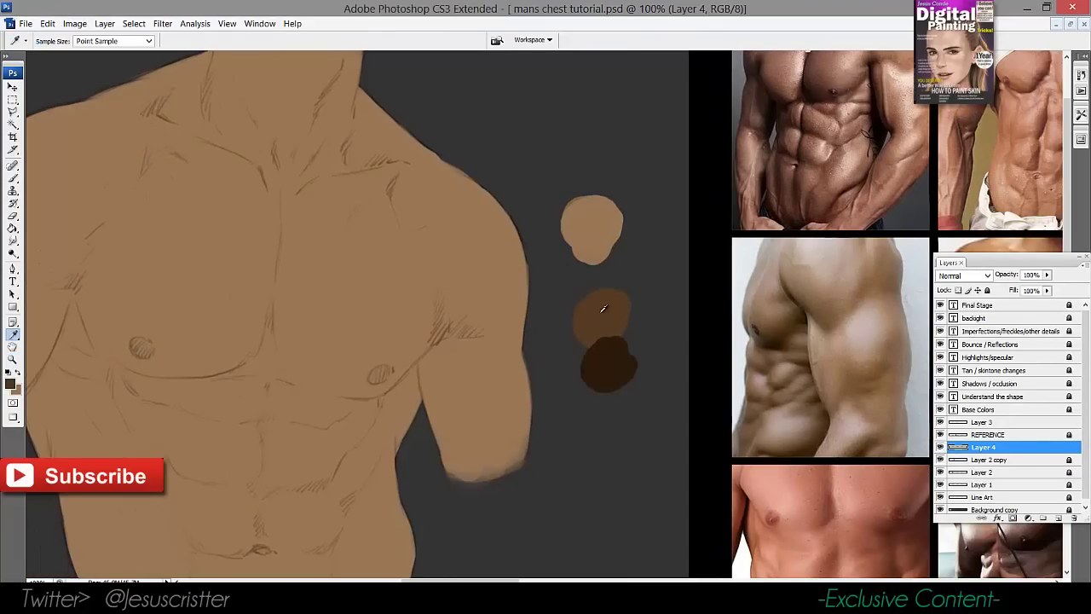
{"action": "key", "text": "ctrl+shift+n"}
{"action": "key", "text": "Return"}
{"action": "left_click_drag", "start_coordinate": [363, 320], "coordinate": [391, 305]}
{"action": "key", "text": "b"}
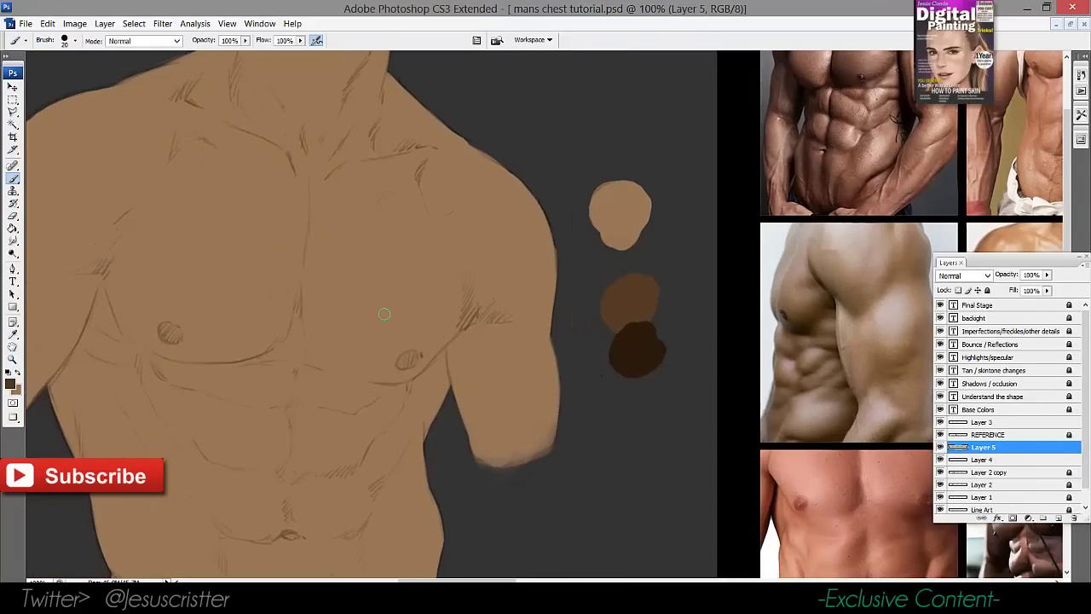
Paint soft brown shadows around the pectorals, armpits, ribs and flanks, using 30% brush opacity
{"action": "left_click_drag", "start_coordinate": [476, 270], "coordinate": [480, 265]}
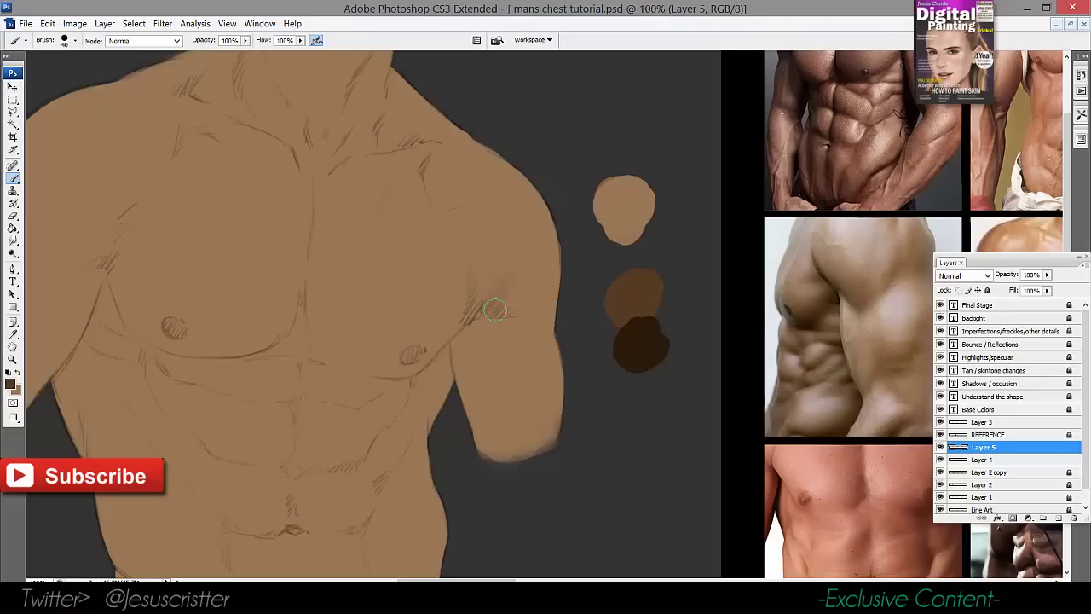
{"action": "left_click_drag", "start_coordinate": [495, 311], "coordinate": [544, 318]}
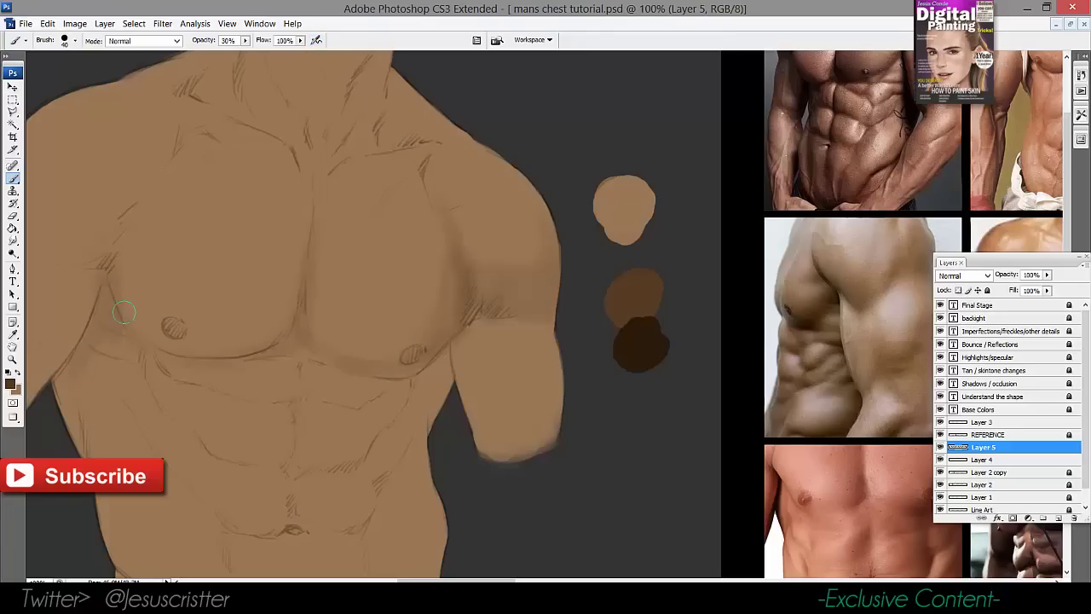
{"action": "left_click_drag", "start_coordinate": [101, 392], "coordinate": [108, 350]}
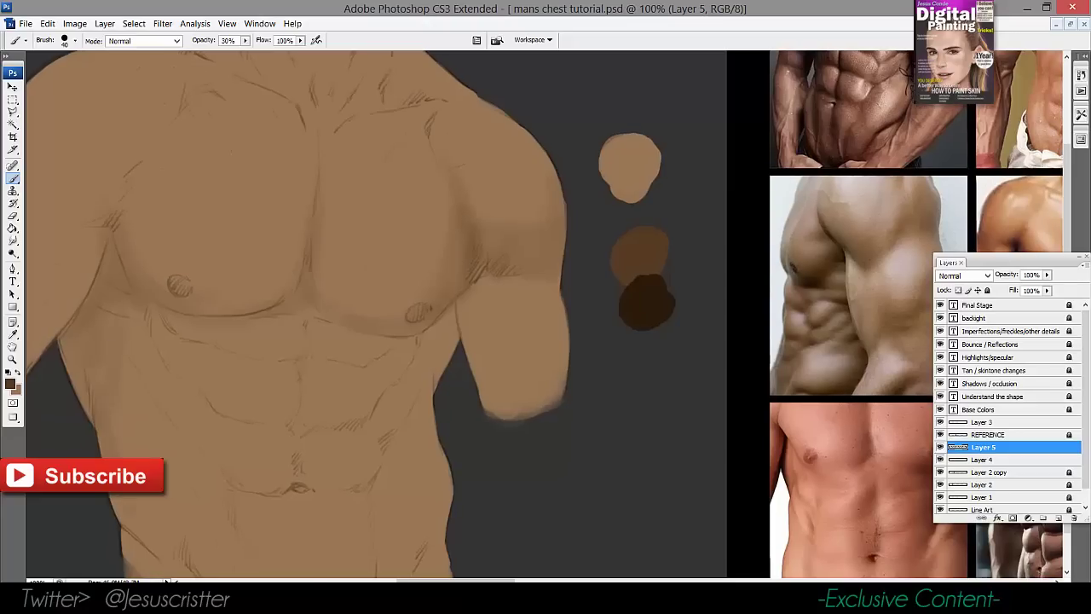
{"action": "left_click_drag", "start_coordinate": [119, 443], "coordinate": [105, 399]}
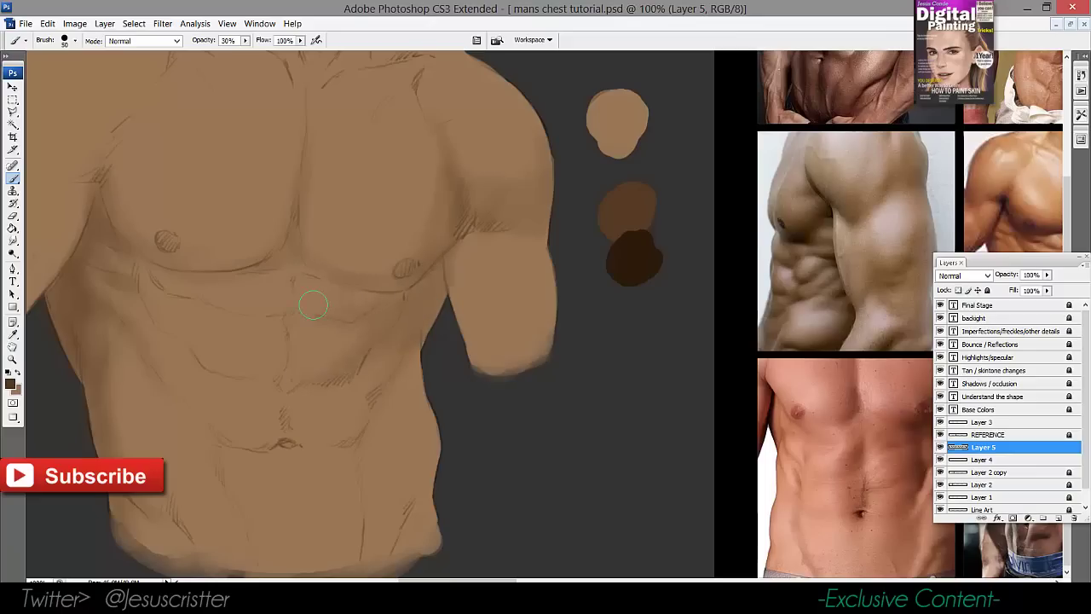
{"action": "key", "text": "z"}
{"action": "key", "text": "f"}
{"action": "left_click", "coordinate": [443, 361]}
{"action": "left_click_drag", "start_coordinate": [443, 361], "coordinate": [406, 270]}
{"action": "key", "text": "b"}
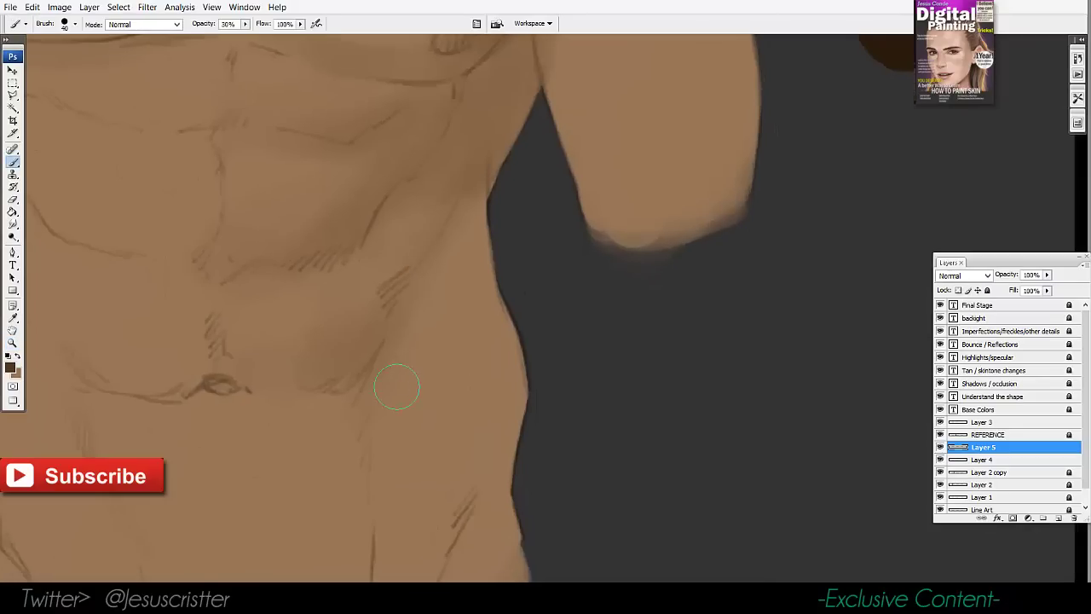
{"action": "left_click_drag", "start_coordinate": [402, 382], "coordinate": [486, 438]}
{"action": "left_click_drag", "start_coordinate": [456, 433], "coordinate": [488, 398]}
{"action": "key", "text": "ctrl+alt+z"}
{"action": "key", "text": "ctrl+alt+z"}
{"action": "key", "text": "z"}
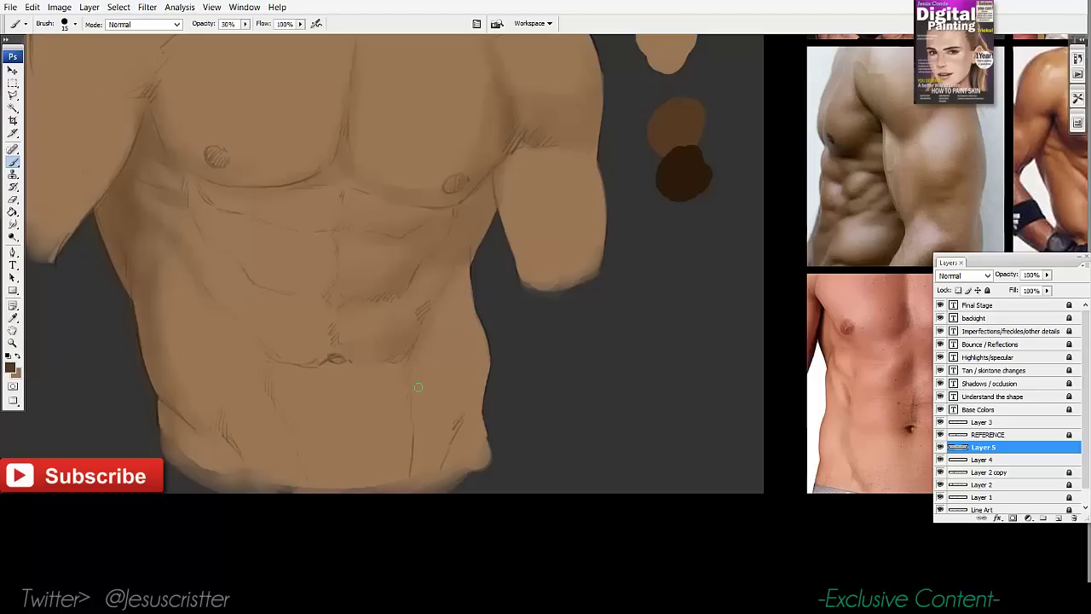
Shade the torso's right flank from the hip up to the ribs and the lower abdomen at 30% opacity
{"action": "mouse_move", "coordinate": [461, 462]}
{"action": "left_mouse_down"}
{"action": "mouse_move", "coordinate": [480, 361]}
{"action": "mouse_move", "coordinate": [471, 333]}
{"action": "mouse_move", "coordinate": [475, 377]}
{"action": "mouse_move", "coordinate": [462, 344]}
{"action": "left_mouse_up"}
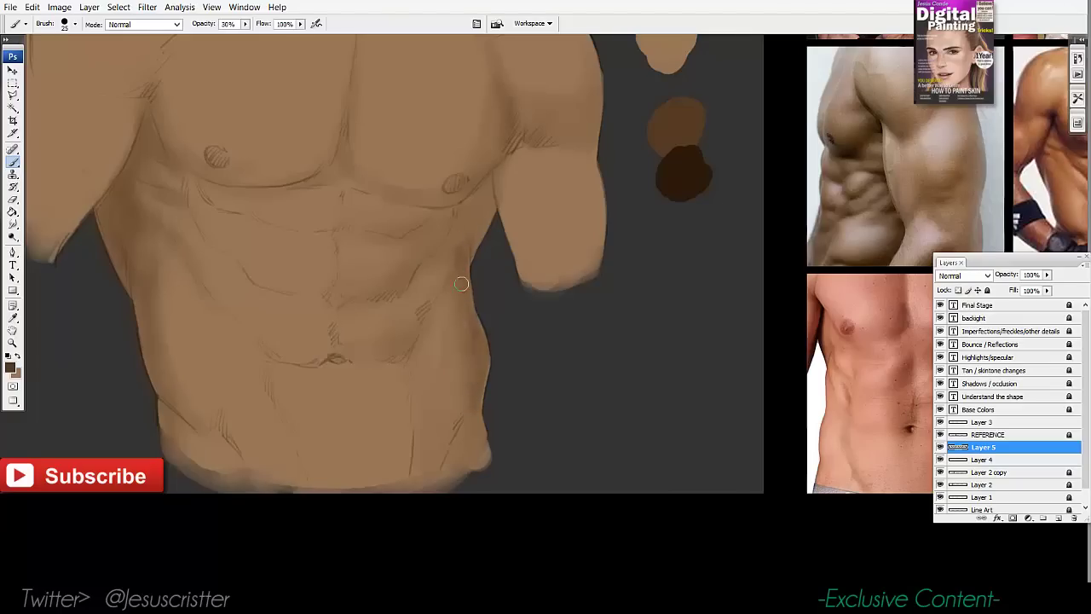
{"action": "left_click_drag", "start_coordinate": [462, 283], "coordinate": [464, 257]}
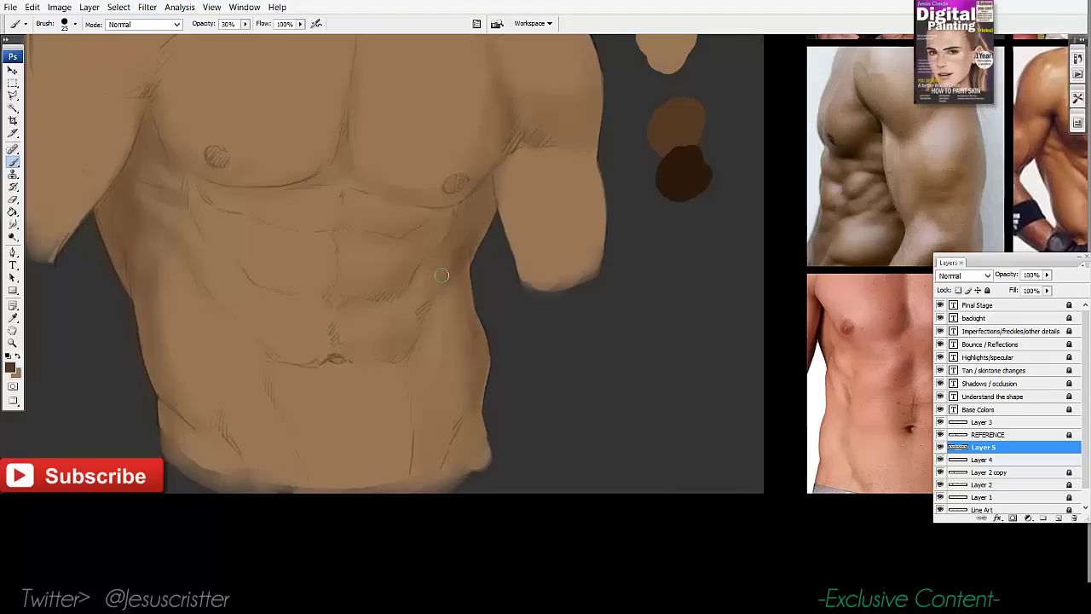
{"action": "key", "text": "bracketright"}
{"action": "key", "text": "bracketright"}
{"action": "mouse_move", "coordinate": [402, 452]}
{"action": "left_mouse_down"}
{"action": "mouse_move", "coordinate": [449, 322]}
{"action": "mouse_move", "coordinate": [464, 440]}
{"action": "left_mouse_up"}
Deepen the shading along the abdominal creases and centre line, adjusting the brush size to suit
{"action": "key", "text": "bracketleft"}
{"action": "key", "text": "bracketleft"}
{"action": "key", "text": "bracketleft"}
{"action": "key", "text": "bracketleft"}
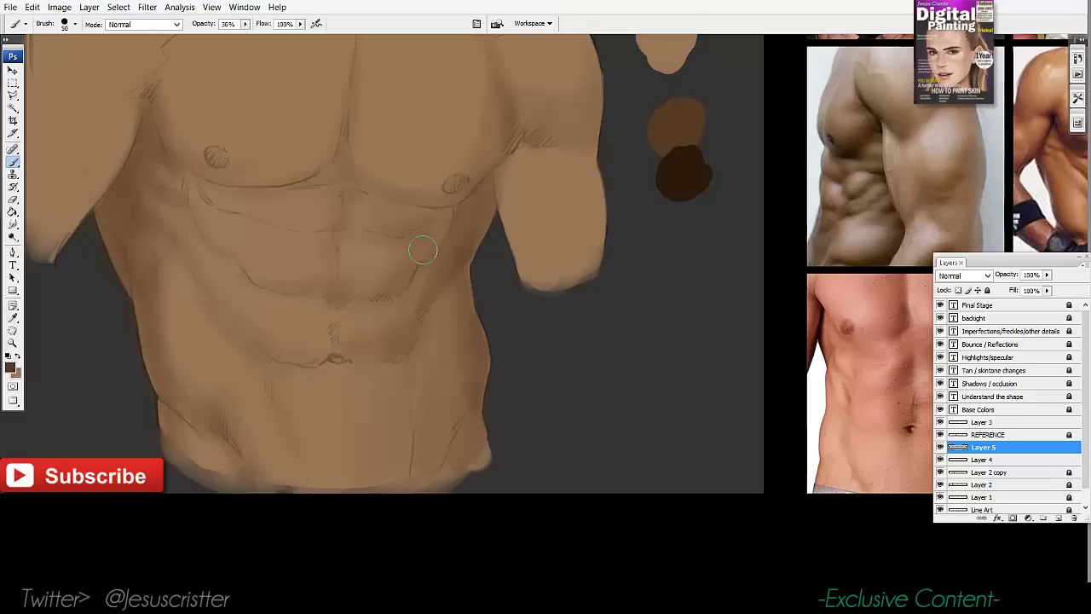
{"action": "key", "text": "bracketleft"}
{"action": "key", "text": "bracketleft"}
{"action": "key", "text": "bracketleft"}
Shade both edges of the right upper arm below the shoulder with the brush at 40% opacity
{"action": "left_click_drag", "start_coordinate": [522, 134], "coordinate": [492, 185]}
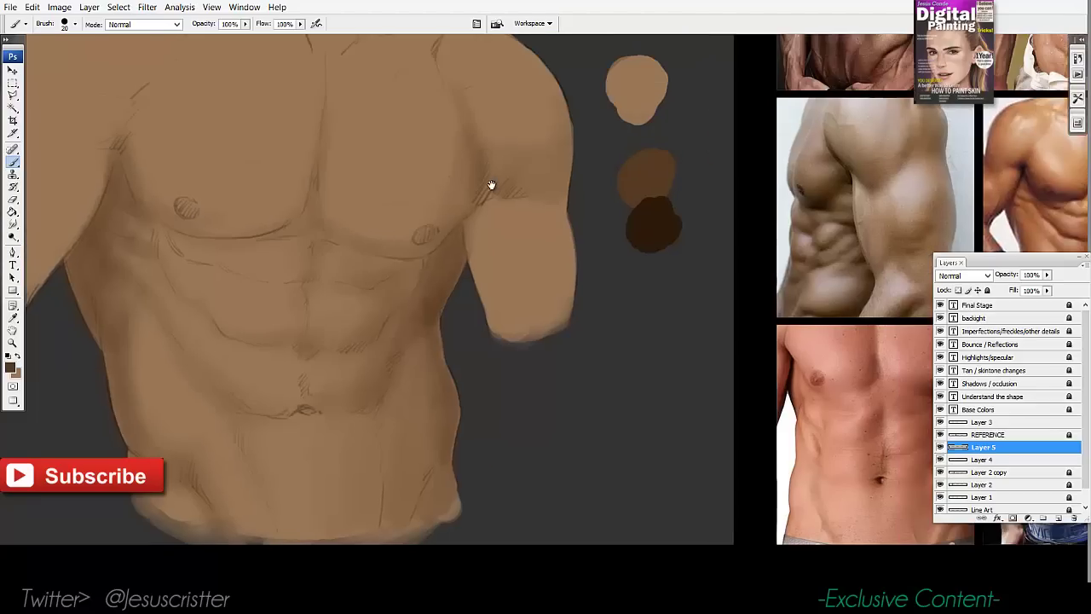
{"action": "key", "text": "4"}
{"action": "key", "text": "bracketright"}
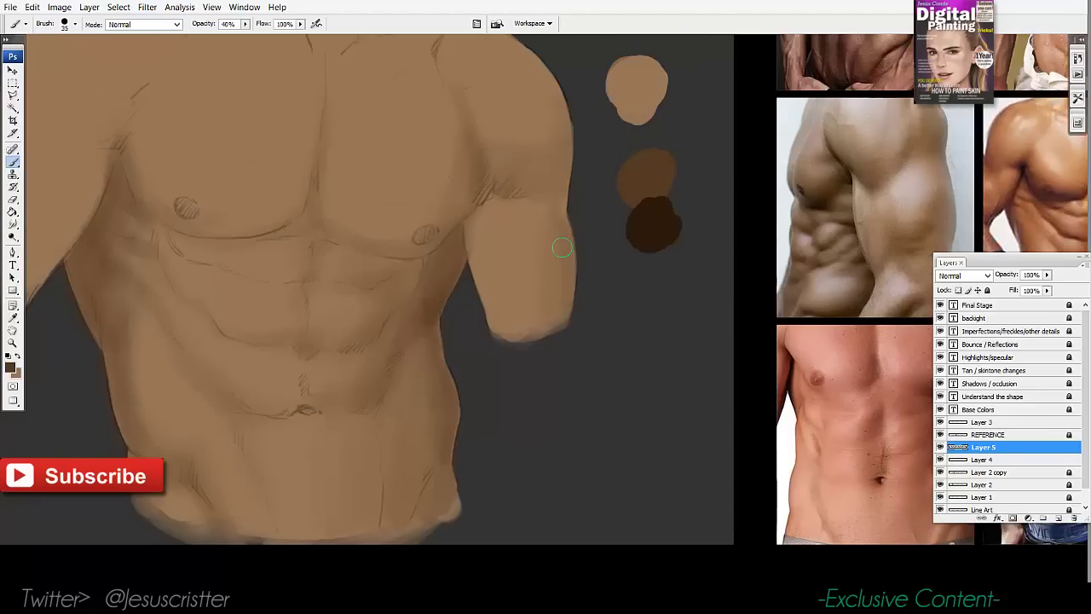
{"action": "left_click_drag", "start_coordinate": [562, 247], "coordinate": [553, 321]}
{"action": "left_click_drag", "start_coordinate": [563, 213], "coordinate": [559, 285]}
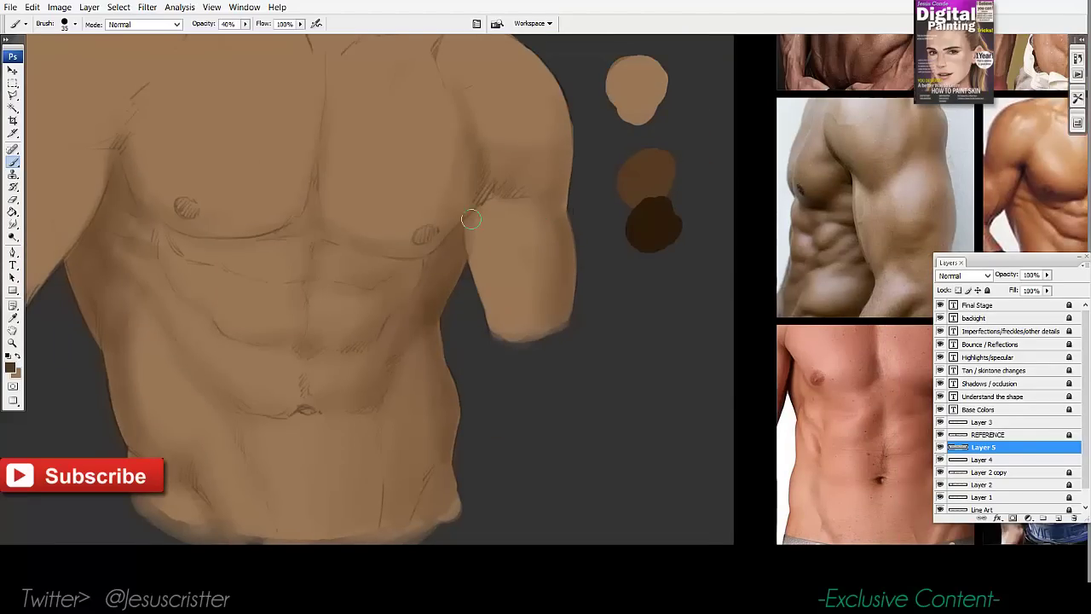
{"action": "mouse_move", "coordinate": [473, 224]}
{"action": "left_mouse_down"}
{"action": "mouse_move", "coordinate": [477, 277]}
{"action": "mouse_move", "coordinate": [500, 328]}
{"action": "mouse_move", "coordinate": [505, 315]}
{"action": "mouse_move", "coordinate": [471, 234]}
{"action": "mouse_move", "coordinate": [496, 337]}
{"action": "left_mouse_up"}
{"action": "key", "text": "bracketleft"}
{"action": "key", "text": "bracketright"}
{"action": "left_click_drag", "start_coordinate": [480, 214], "coordinate": [481, 295]}
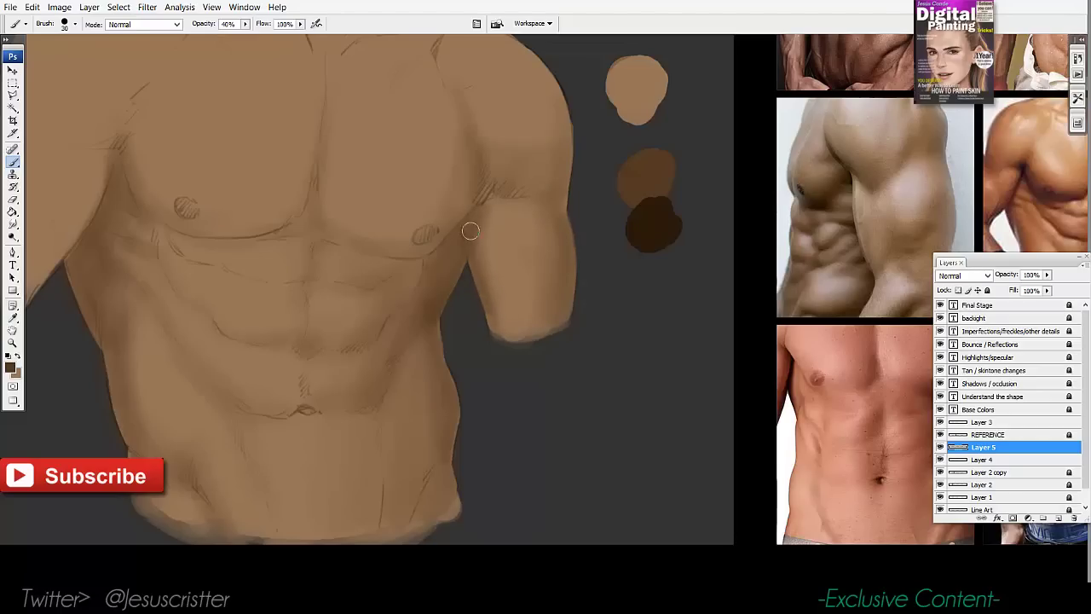
{"action": "left_click_drag", "start_coordinate": [506, 252], "coordinate": [500, 410]}
Paint shadows on the side of the neck and in the hollows along the collarbones at 40% opacity
{"action": "left_click_drag", "start_coordinate": [436, 230], "coordinate": [480, 227]}
{"action": "left_click_drag", "start_coordinate": [458, 176], "coordinate": [379, 208]}
{"action": "left_click_drag", "start_coordinate": [442, 124], "coordinate": [433, 164]}
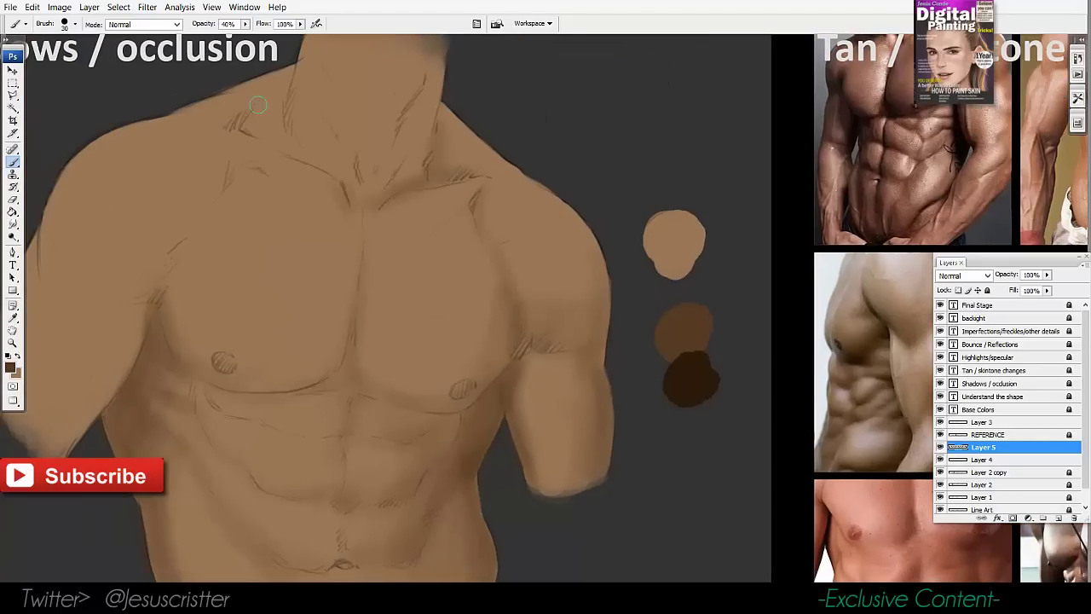
{"action": "left_click_drag", "start_coordinate": [346, 189], "coordinate": [332, 176]}
Shade the transition between the left shoulder and chest with a 50 px brush, then lower the opacity to 20%
{"action": "left_click_drag", "start_coordinate": [218, 180], "coordinate": [293, 196]}
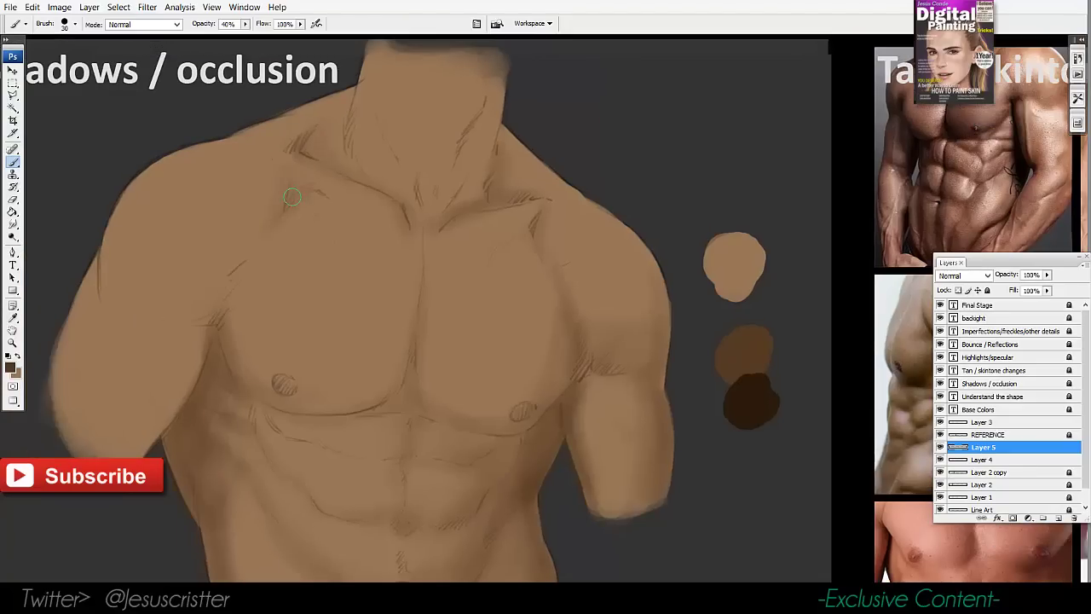
{"action": "key", "text": "bracketright"}
{"action": "key", "text": "bracketright"}
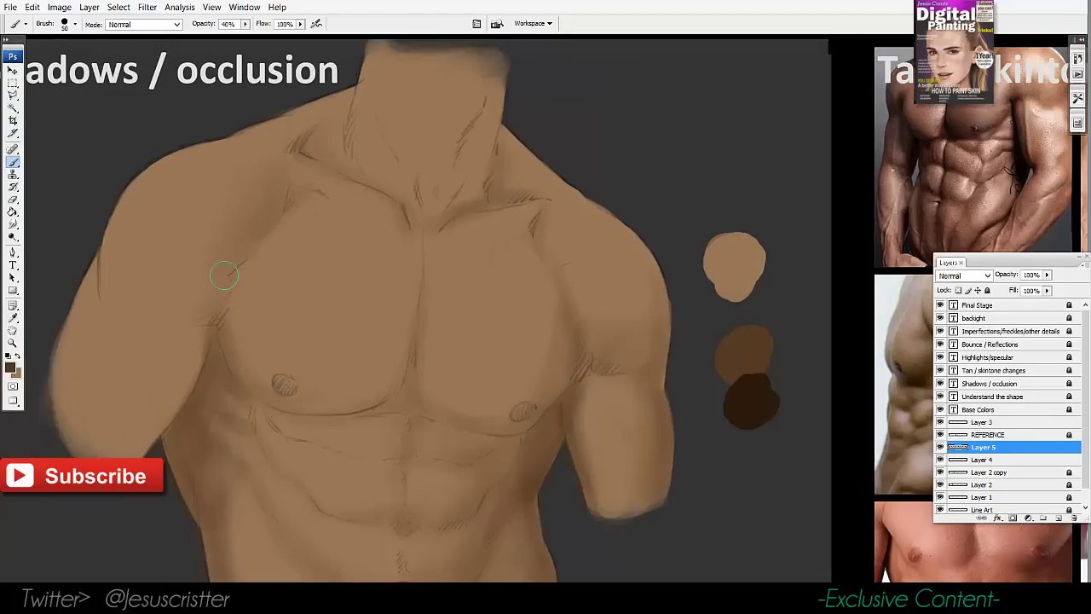
{"action": "key", "text": "2"}
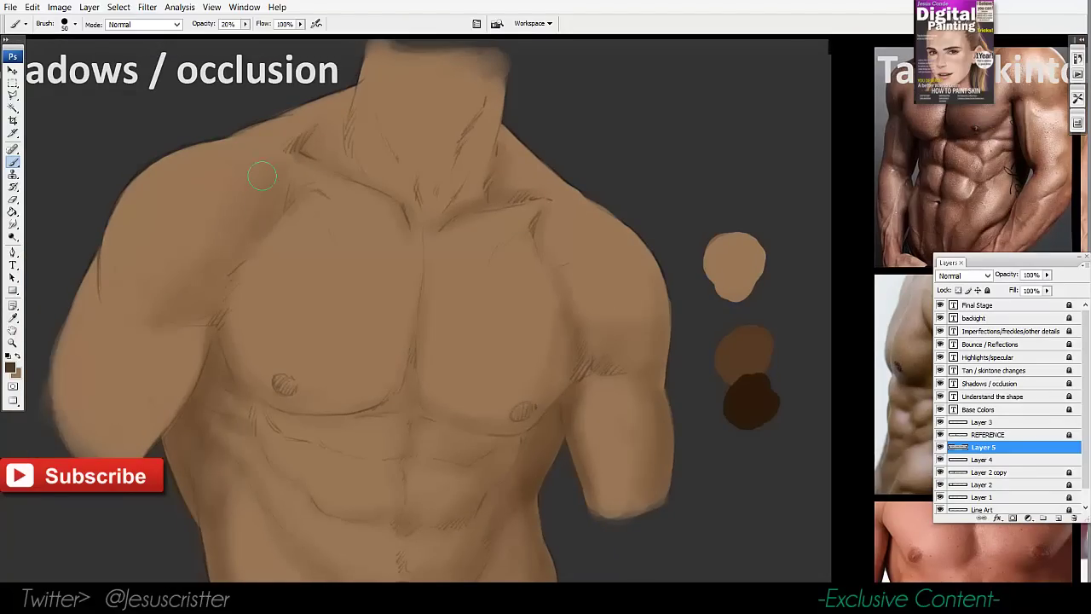
Handwrite "20%" in brown on the dark background beside the neck and keep the brush opacity at 20%
{"action": "key", "text": "bracketleft"}
{"action": "key", "text": "bracketleft"}
{"action": "key", "text": "bracketleft"}
{"action": "key", "text": "bracketleft"}
{"action": "left_click_drag", "start_coordinate": [612, 120], "coordinate": [643, 145]}
{"action": "left_click_drag", "start_coordinate": [657, 115], "coordinate": [655, 142]}
{"action": "left_click_drag", "start_coordinate": [656, 113], "coordinate": [656, 139]}
{"action": "left_click_drag", "start_coordinate": [715, 113], "coordinate": [711, 124]}
{"action": "key", "text": "2"}
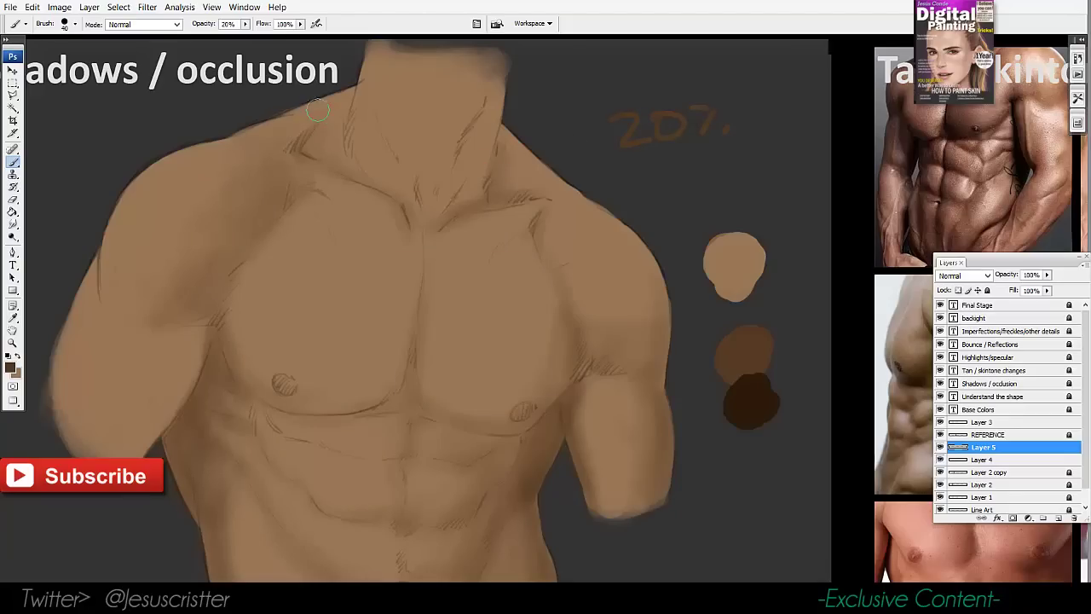
Shade the inner side of the left upper arm toward the armpit with an 80 px brush at 20% opacity
{"action": "key", "text": "bracketright"}
{"action": "key", "text": "bracketright"}
{"action": "mouse_move", "coordinate": [105, 258]}
{"action": "left_mouse_down"}
{"action": "mouse_move", "coordinate": [126, 230]}
{"action": "mouse_move", "coordinate": [104, 251]}
{"action": "mouse_move", "coordinate": [197, 350]}
{"action": "mouse_move", "coordinate": [202, 322]}
{"action": "left_mouse_up"}
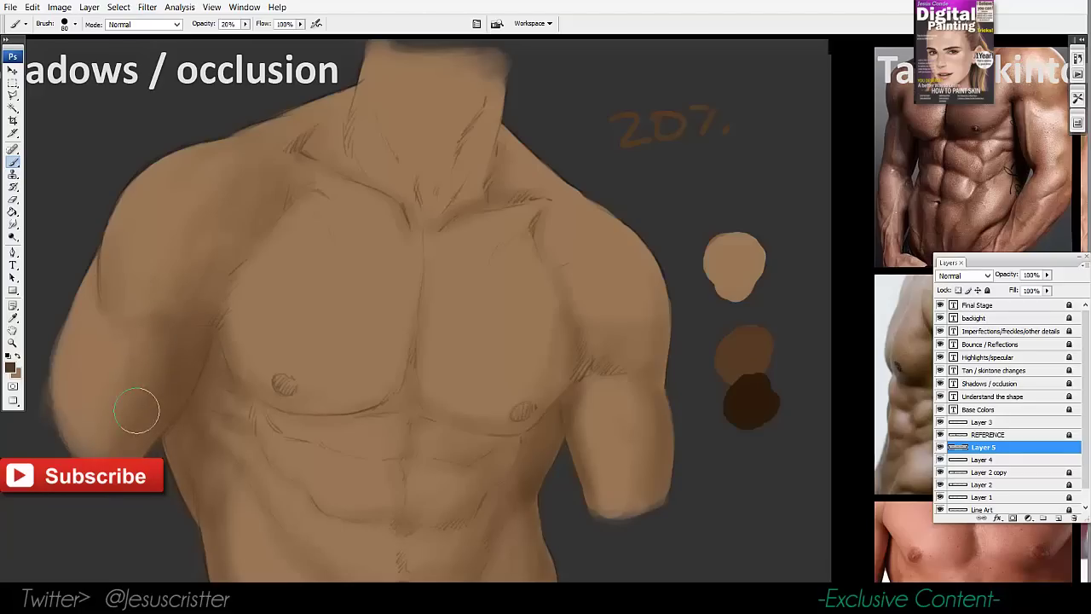
{"action": "left_click_drag", "start_coordinate": [244, 223], "coordinate": [230, 260]}
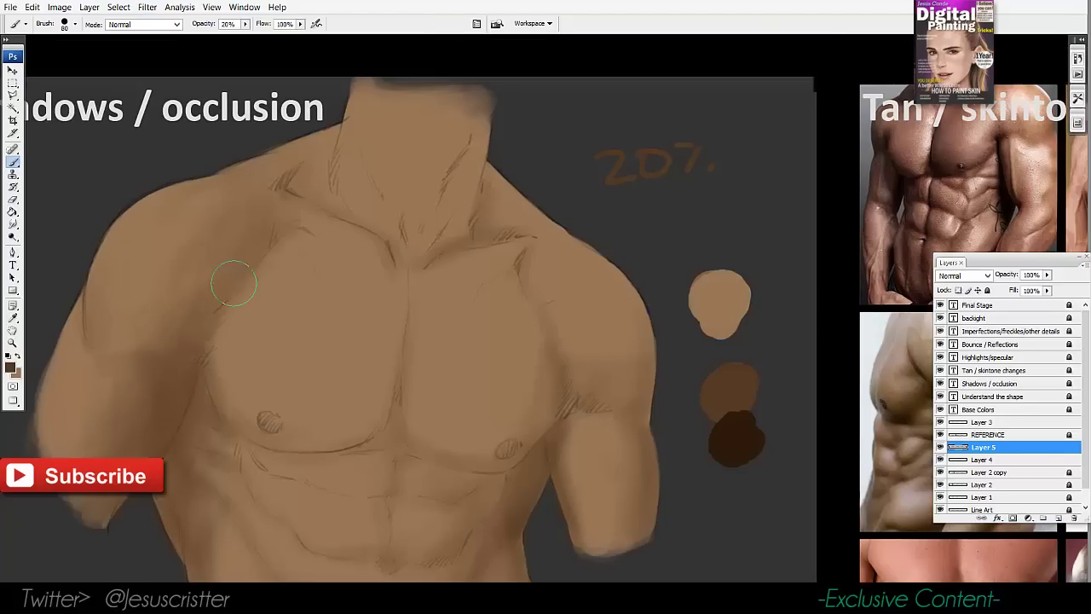
{"action": "scroll", "coordinate": [205, 376], "scroll_direction": "down", "scroll_amount": 2}
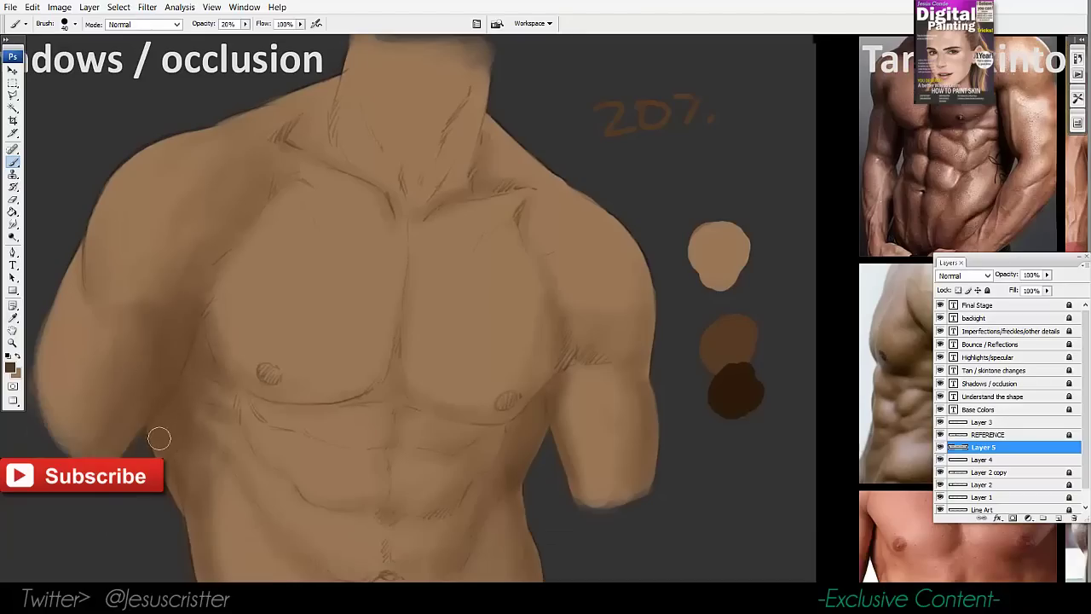
Shade the left flank below the armpit and the lower edges of both pectorals with 35 to 50 px brushes at 20% opacity
{"action": "scroll", "coordinate": [190, 368], "scroll_direction": "down", "scroll_amount": 2}
{"action": "scroll", "coordinate": [205, 529], "scroll_direction": "down", "scroll_amount": 4}
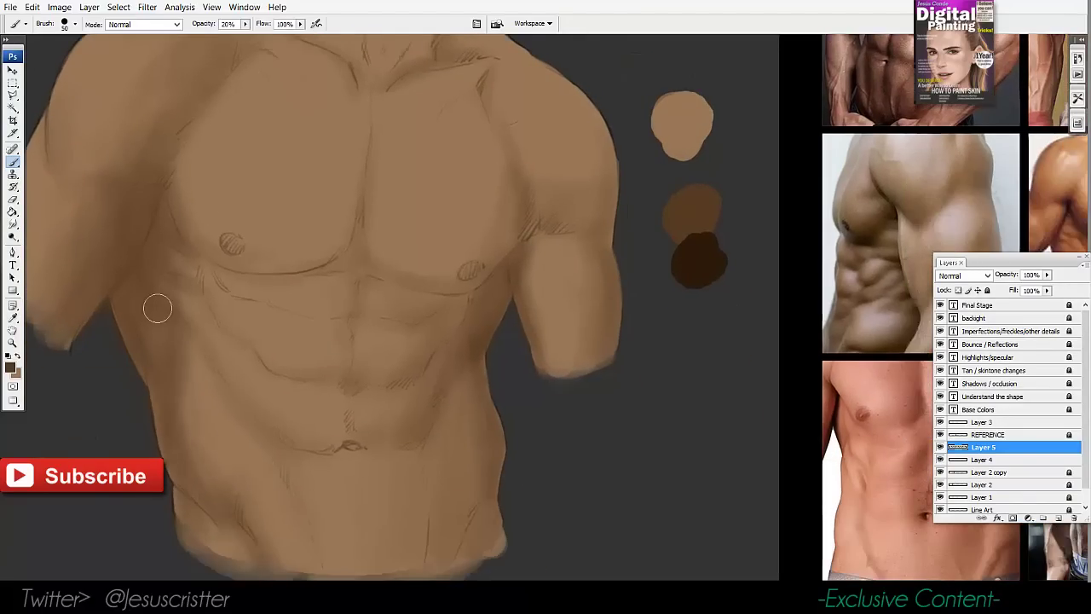
{"action": "scroll", "coordinate": [250, 269], "scroll_direction": "up", "scroll_amount": 3}
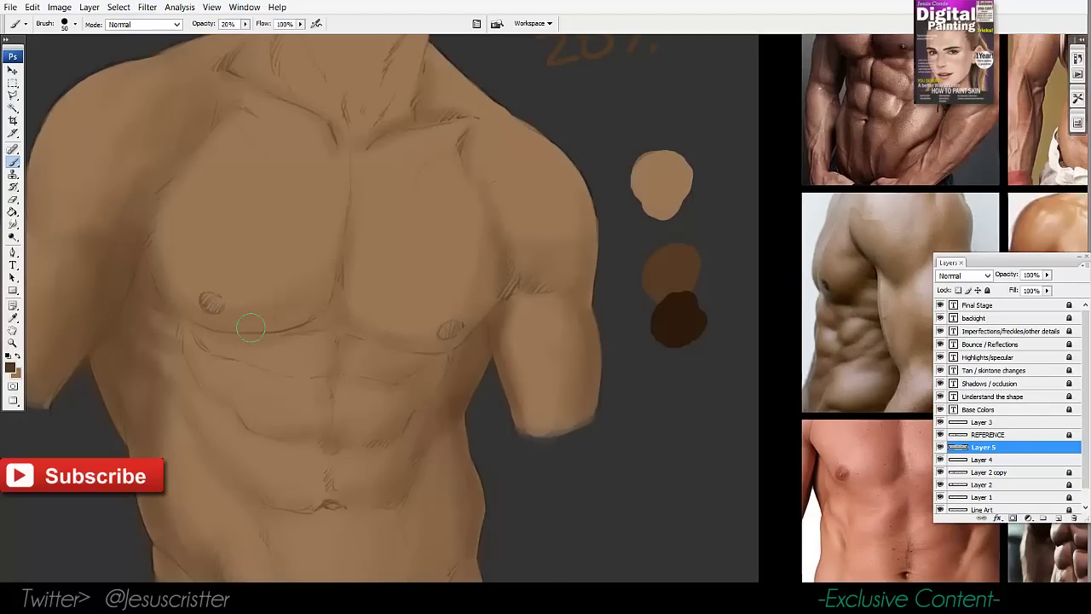
{"action": "key", "text": "bracketleft"}
{"action": "key", "text": "bracketleft"}
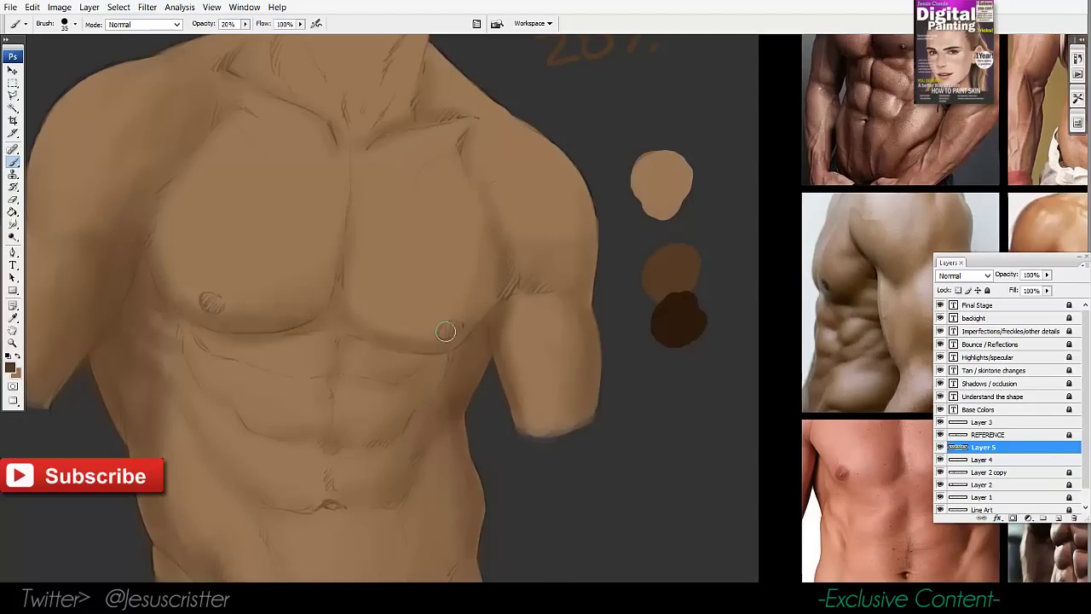
{"action": "key", "text": "bracketright"}
{"action": "key", "text": "bracketright"}
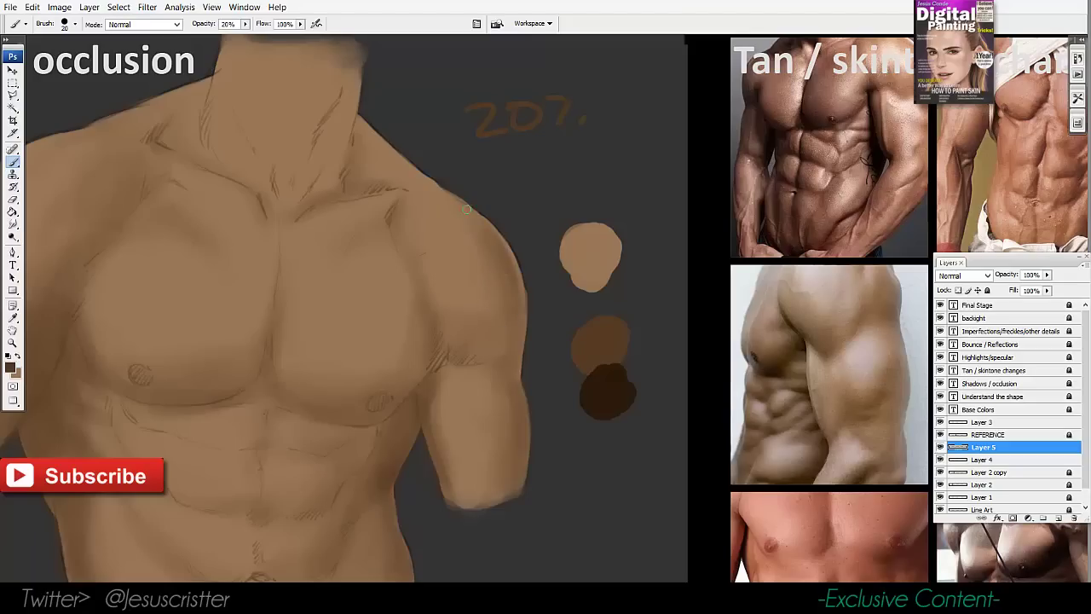
Shade the right side of the neck and the hollows above the collarbones with 25 to 40 px brushes at 20% opacity
{"action": "key", "text": "bracketright"}
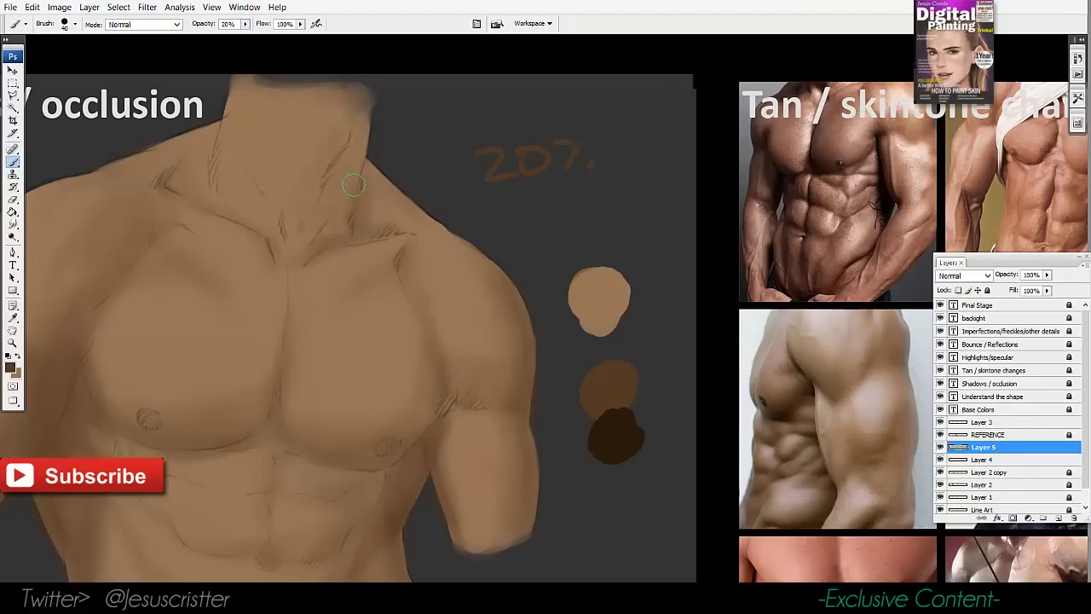
{"action": "mouse_move", "coordinate": [370, 135]}
{"action": "left_mouse_down"}
{"action": "mouse_move", "coordinate": [341, 195]}
{"action": "mouse_move", "coordinate": [349, 221]}
{"action": "left_mouse_up"}
{"action": "mouse_move", "coordinate": [316, 185]}
{"action": "left_mouse_down"}
{"action": "mouse_move", "coordinate": [333, 158]}
{"action": "mouse_move", "coordinate": [325, 113]}
{"action": "mouse_move", "coordinate": [309, 134]}
{"action": "left_mouse_up"}
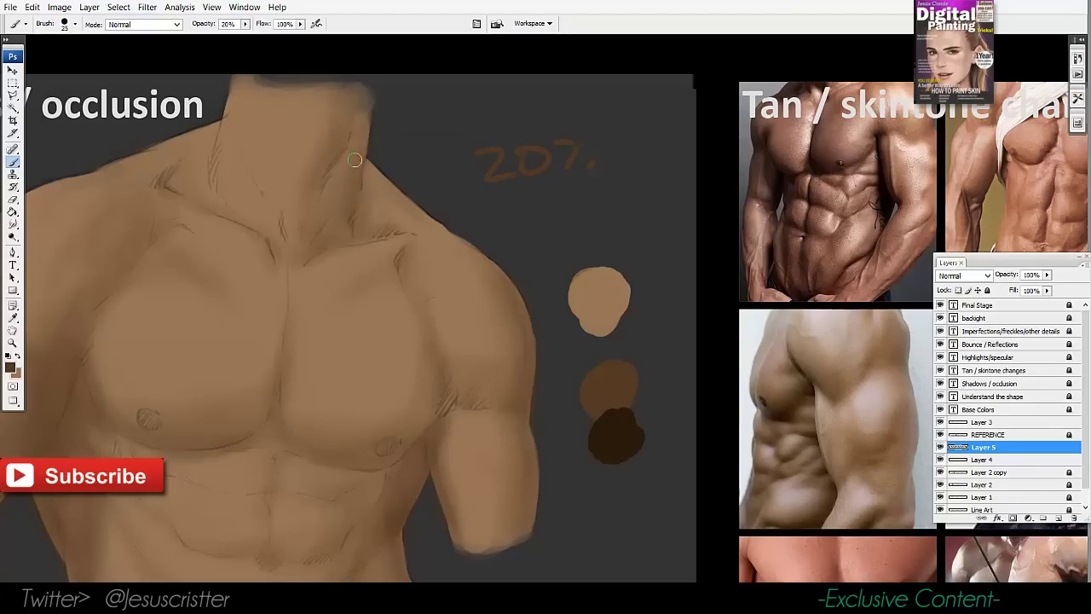
{"action": "mouse_move", "coordinate": [357, 177]}
{"action": "left_mouse_down"}
{"action": "mouse_move", "coordinate": [387, 211]}
{"action": "mouse_move", "coordinate": [362, 175]}
{"action": "left_mouse_up"}
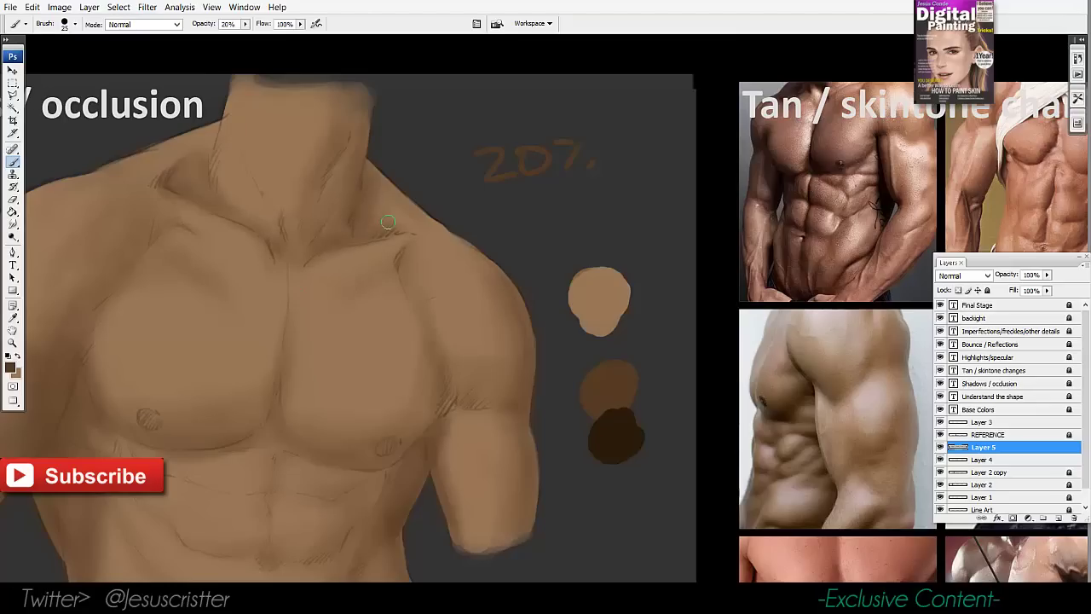
{"action": "left_click", "coordinate": [422, 191], "text": "alt"}
{"action": "left_click_drag", "start_coordinate": [494, 210], "coordinate": [480, 219]}
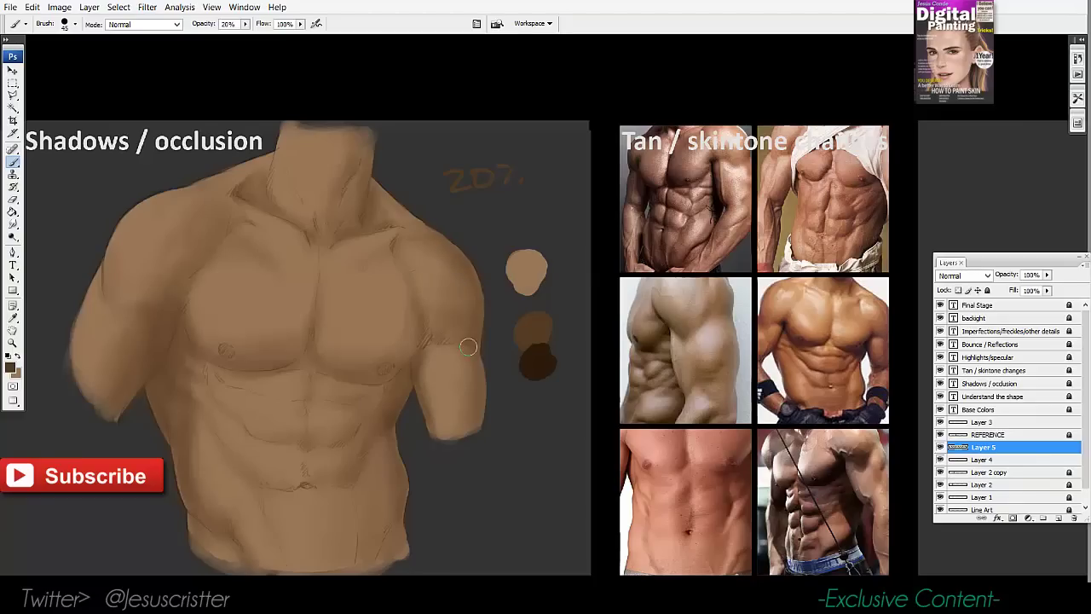
Darken the contour of the right waist below the arm with a fine brush of about 9 px at 20% opacity
{"action": "key", "text": "bracketleft"}
{"action": "key", "text": "bracketleft"}
{"action": "key", "text": "bracketleft"}
{"action": "key", "text": "bracketleft"}
{"action": "left_click_drag", "start_coordinate": [396, 497], "coordinate": [456, 289]}
{"action": "key", "text": "bracketleft"}
{"action": "key", "text": "bracketleft"}
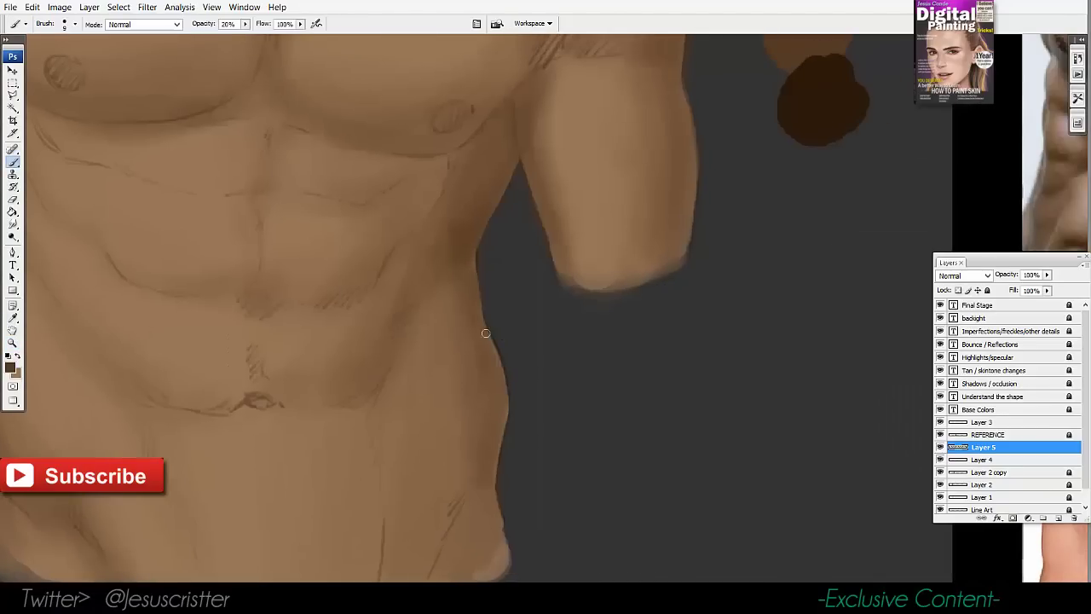
{"action": "key", "text": "bracketright"}
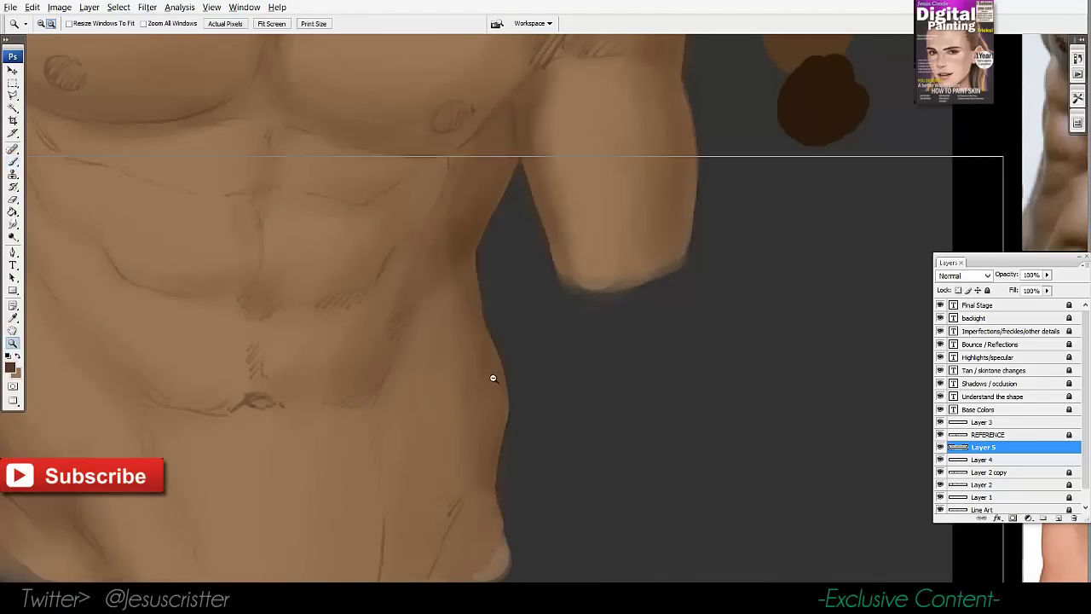
{"action": "left_click", "coordinate": [492, 378], "text": "alt"}
Shade the right hip groove and the left flank and hip with 20 to 45 px brushes at 20% opacity
{"action": "key", "text": "bracketright"}
{"action": "key", "text": "bracketright"}
{"action": "mouse_move", "coordinate": [495, 505]}
{"action": "left_mouse_down"}
{"action": "mouse_move", "coordinate": [491, 521]}
{"action": "mouse_move", "coordinate": [450, 531]}
{"action": "left_mouse_up"}
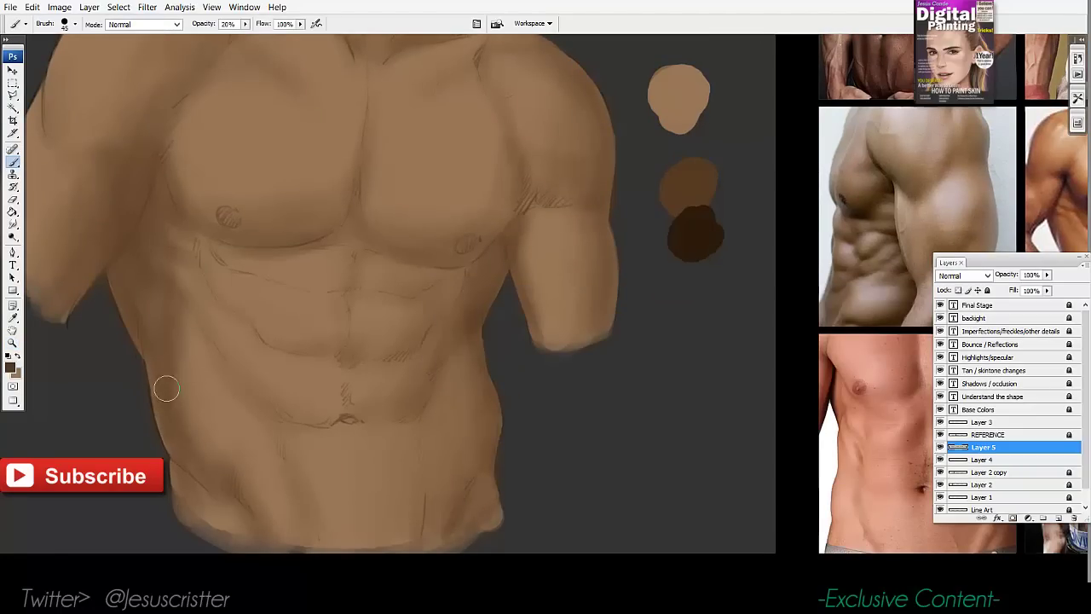
{"action": "key", "text": "bracketleft"}
{"action": "key", "text": "bracketleft"}
{"action": "left_click_drag", "start_coordinate": [168, 465], "coordinate": [174, 492]}
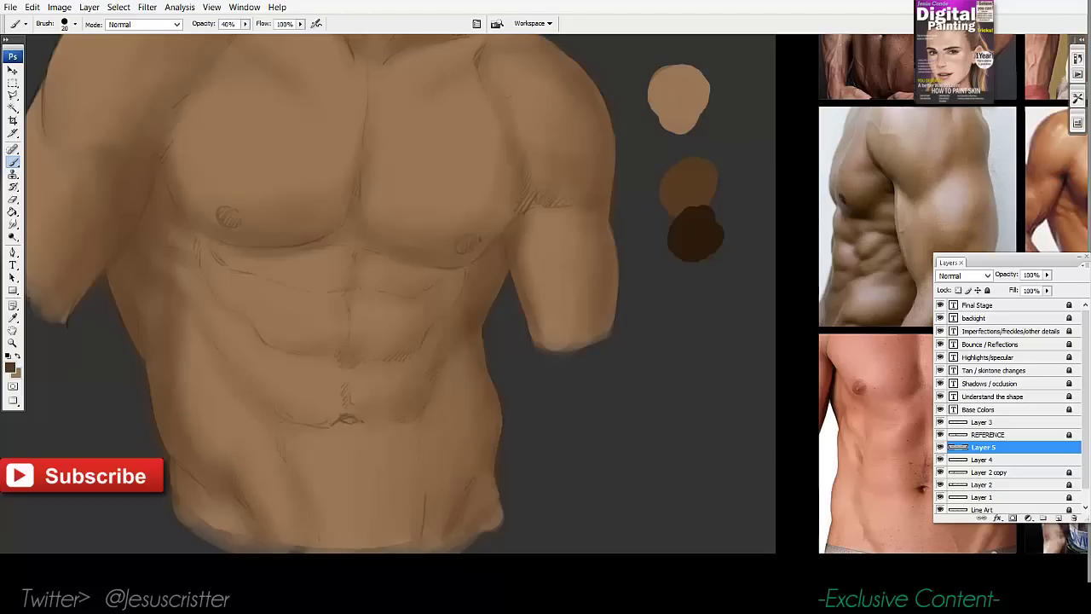
Shade the creases between the abdominal muscles at 40% opacity and lower the brush opacity to 30%
{"action": "key", "text": "bracketright"}
{"action": "left_click_drag", "start_coordinate": [477, 261], "coordinate": [404, 299]}
{"action": "left_click_drag", "start_coordinate": [356, 215], "coordinate": [349, 266]}
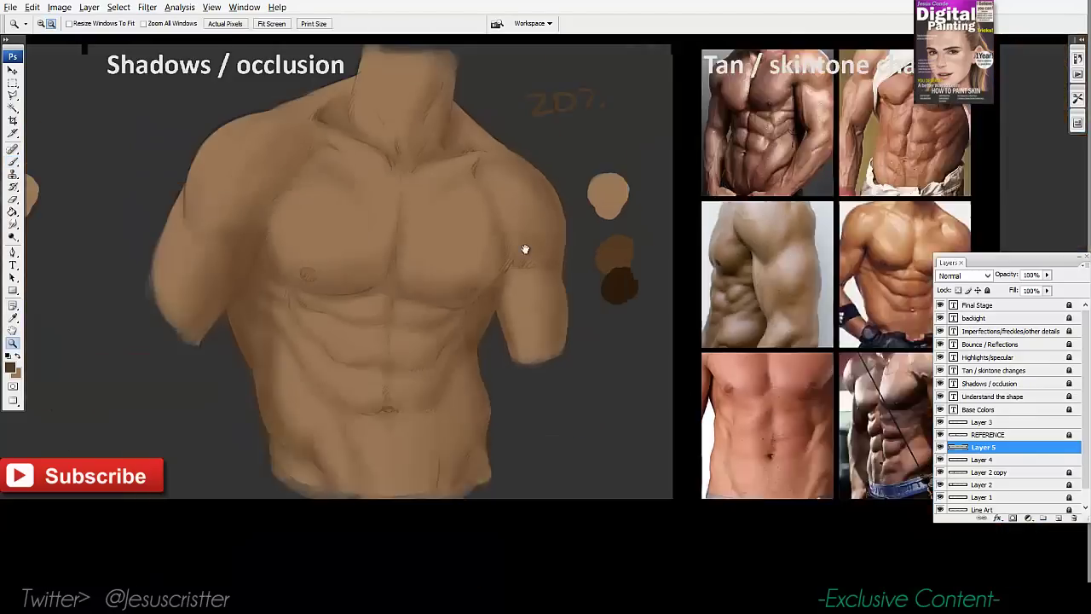
{"action": "left_click", "coordinate": [525, 249], "text": "alt"}
{"action": "left_click", "coordinate": [514, 236], "text": "ctrl"}
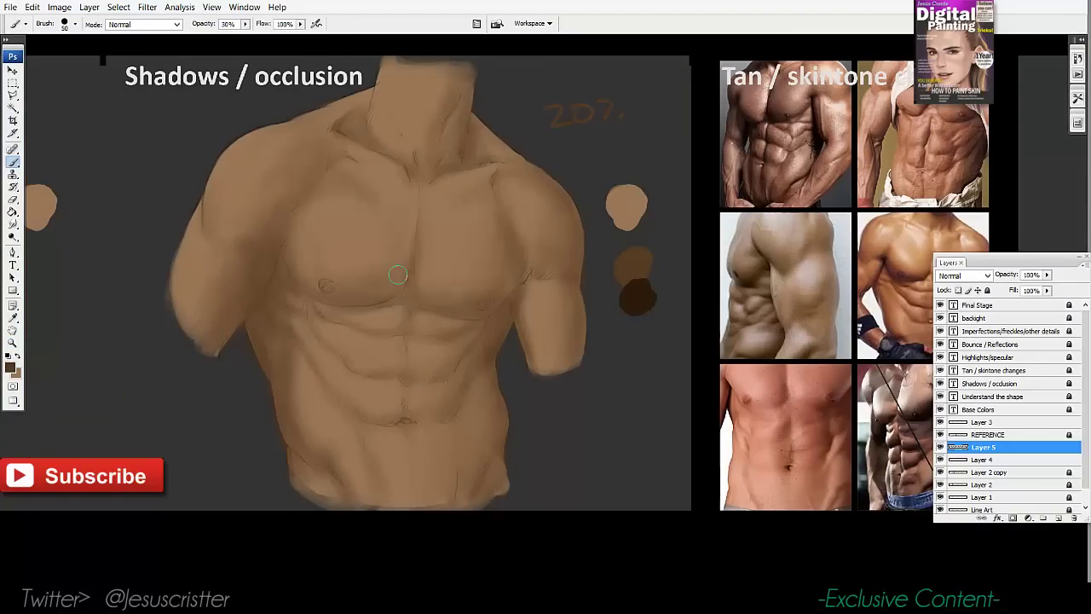
{"action": "left_click_drag", "start_coordinate": [529, 195], "coordinate": [542, 176]}
Sample the darkest brown swatch as the paint colour and create a new layer above the current shadow layer
{"action": "left_click", "coordinate": [347, 235], "text": "alt"}
{"action": "key", "text": "ctrl+shift+n"}
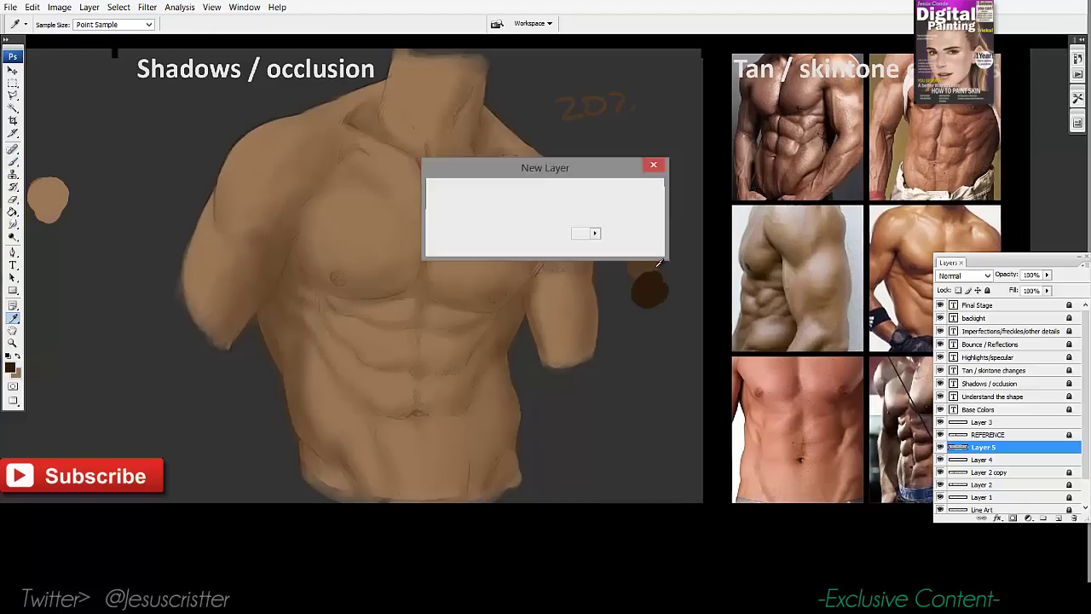
{"action": "key", "text": "Return"}
Paint dark occlusion in the crease between the right pectoral, armpit and flank with a 10 px brush at 30% opacity
{"action": "left_click", "coordinate": [514, 294], "text": "ctrl"}
{"action": "left_click", "coordinate": [519, 282], "text": "ctrl"}
{"action": "left_click_drag", "start_coordinate": [517, 290], "coordinate": [509, 273]}
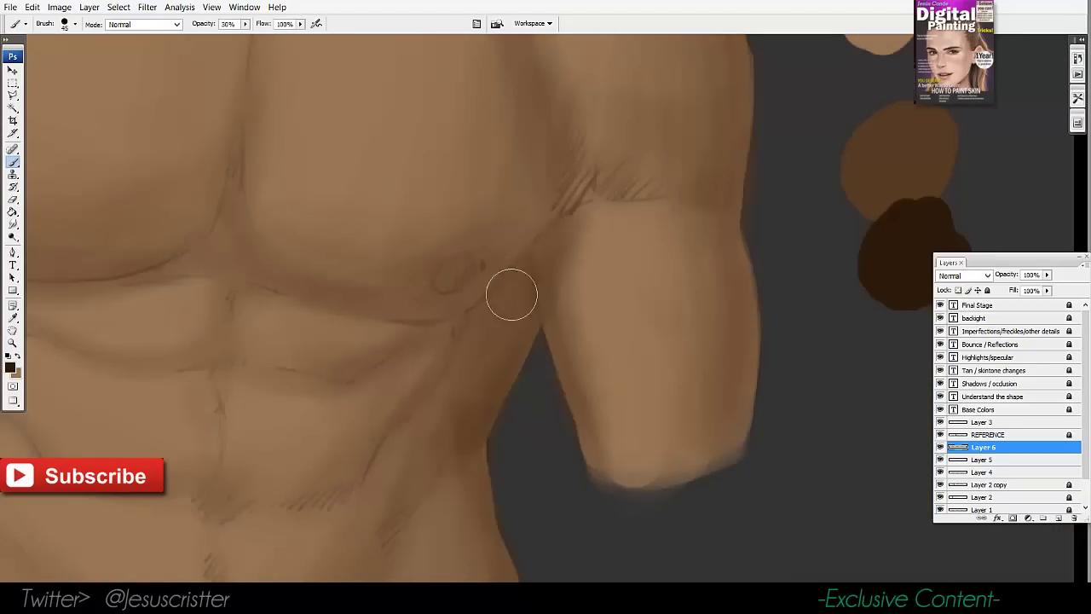
{"action": "key", "text": "bracketleft"}
{"action": "key", "text": "bracketleft"}
{"action": "key", "text": "bracketleft"}
{"action": "key", "text": "bracketleft"}
{"action": "key", "text": "bracketright"}
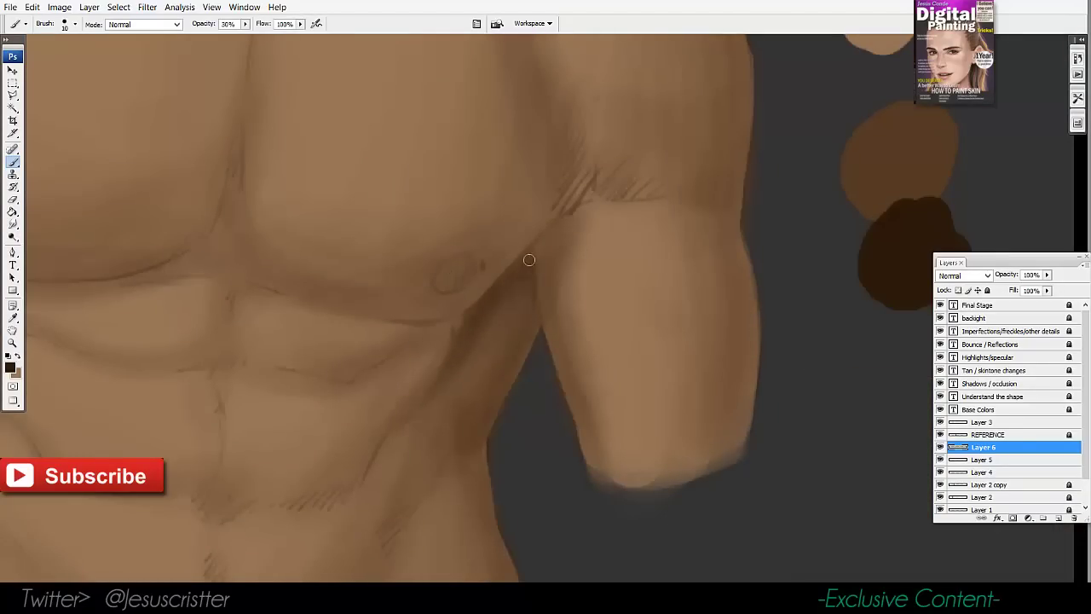
{"action": "key", "text": "z"}
{"action": "left_click", "coordinate": [557, 229], "text": "alt"}
{"action": "left_click", "coordinate": [538, 211], "text": "alt"}
{"action": "key", "text": "b"}
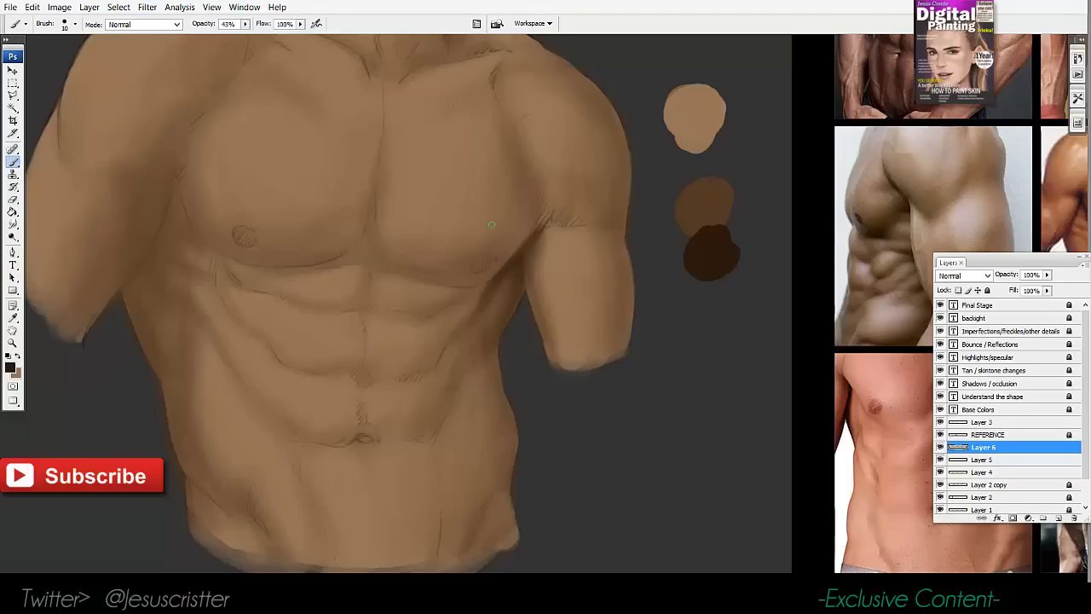
Darken the navel, the abdominal creases and the right pectoral's lower edge with a 20 to 25 px brush at 43% opacity
{"action": "key", "text": "bracketright"}
{"action": "key", "text": "bracketright"}
{"action": "key", "text": "bracketright"}
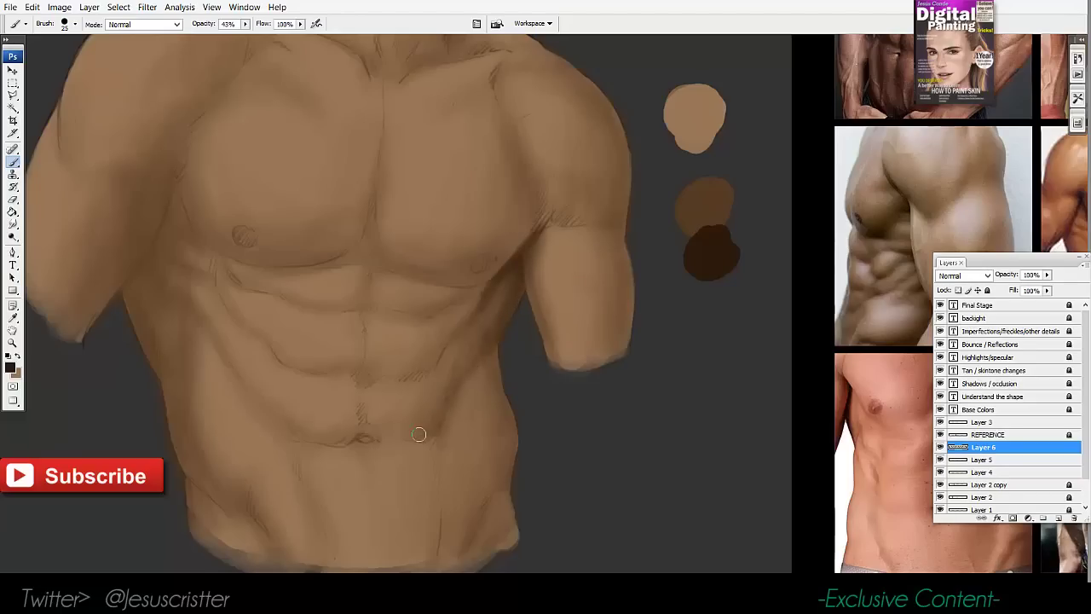
{"action": "mouse_move", "coordinate": [428, 442]}
{"action": "left_mouse_down"}
{"action": "mouse_move", "coordinate": [397, 399]}
{"action": "mouse_move", "coordinate": [351, 438]}
{"action": "left_mouse_up"}
{"action": "left_click_drag", "start_coordinate": [370, 380], "coordinate": [357, 377]}
{"action": "key", "text": "bracketleft"}
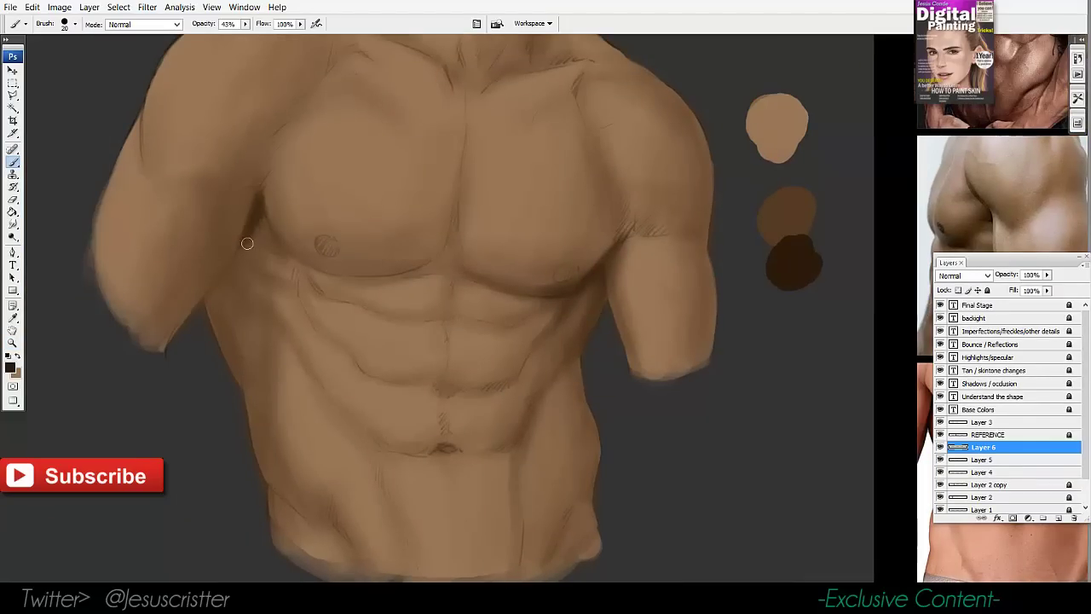
Paint occlusion in the left armpit and along the upper flank beneath the arm with a 20 px brush at 43% opacity
{"action": "key", "text": "bracketright"}
{"action": "mouse_move", "coordinate": [254, 205]}
{"action": "left_mouse_down"}
{"action": "mouse_move", "coordinate": [236, 295]}
{"action": "mouse_move", "coordinate": [215, 300]}
{"action": "mouse_move", "coordinate": [241, 290]}
{"action": "mouse_move", "coordinate": [247, 227]}
{"action": "left_mouse_up"}
{"action": "key", "text": "bracketleft"}
{"action": "key", "text": "bracketleft"}
{"action": "key", "text": "bracketleft"}
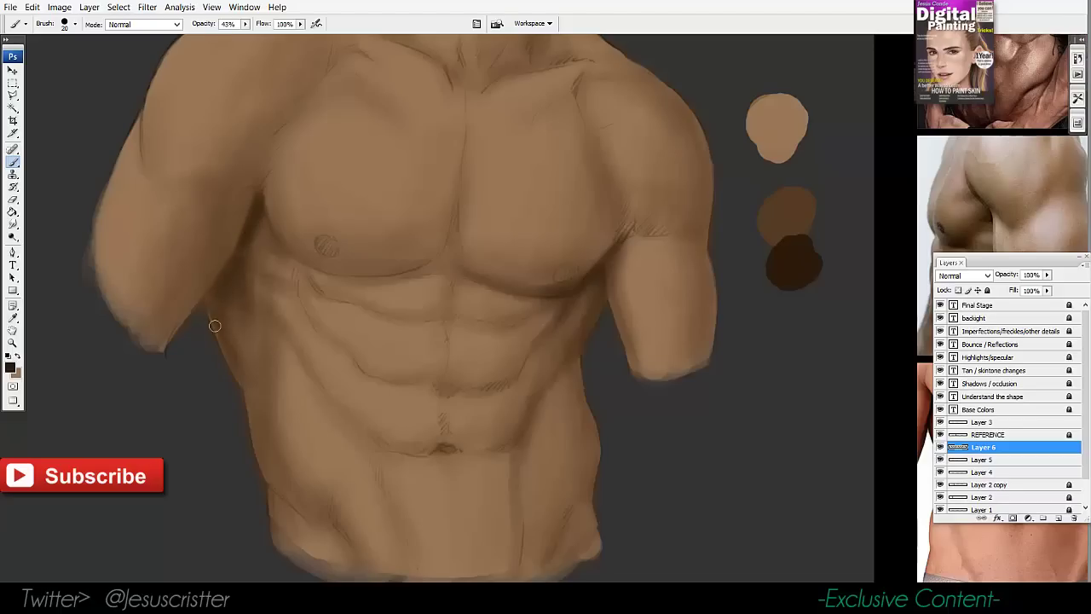
{"action": "mouse_move", "coordinate": [229, 306]}
{"action": "left_mouse_down"}
{"action": "mouse_move", "coordinate": [226, 344]}
{"action": "mouse_move", "coordinate": [215, 326]}
{"action": "mouse_move", "coordinate": [240, 377]}
{"action": "mouse_move", "coordinate": [228, 337]}
{"action": "left_mouse_up"}
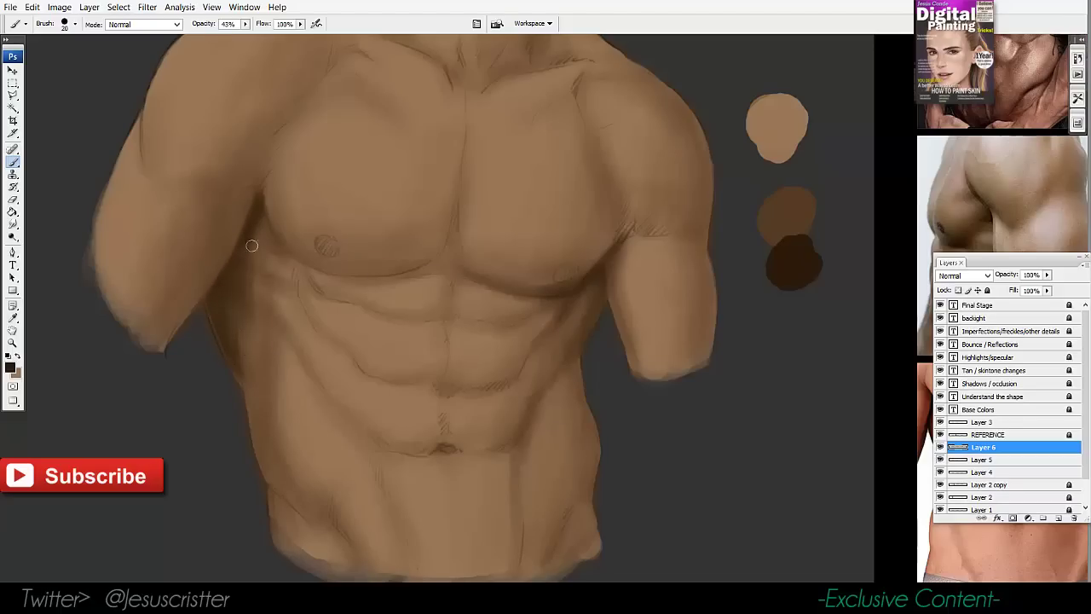
Deepen the shadows on the left ribs, waist and hip and along the right waist edge with 25 to 35 px brushes
{"action": "key", "text": "bracketright"}
{"action": "key", "text": "bracketright"}
{"action": "key", "text": "bracketright"}
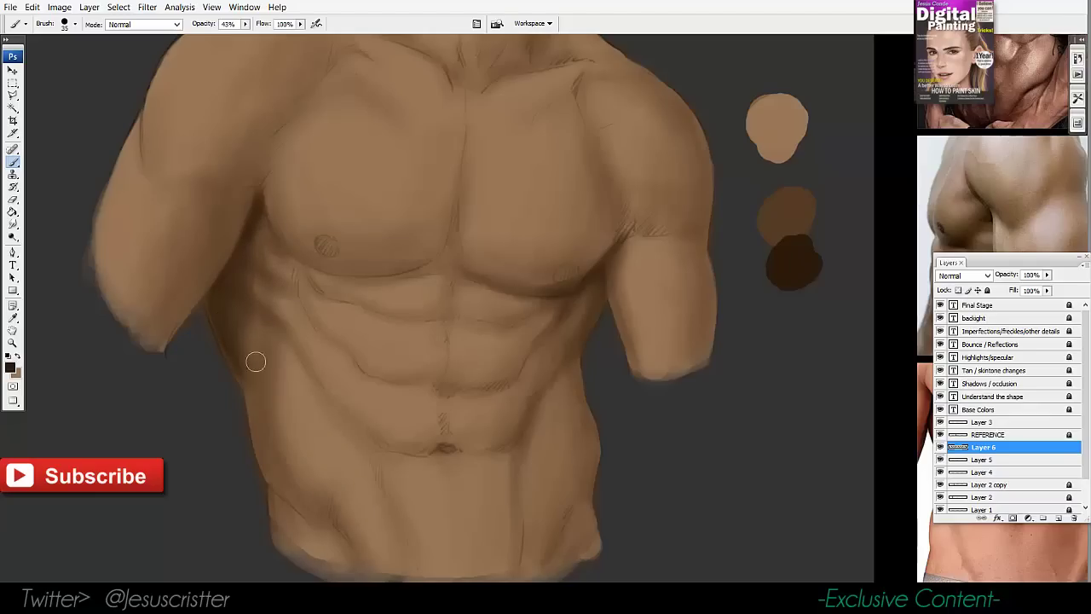
{"action": "key", "text": "bracketleft"}
{"action": "key", "text": "bracketleft"}
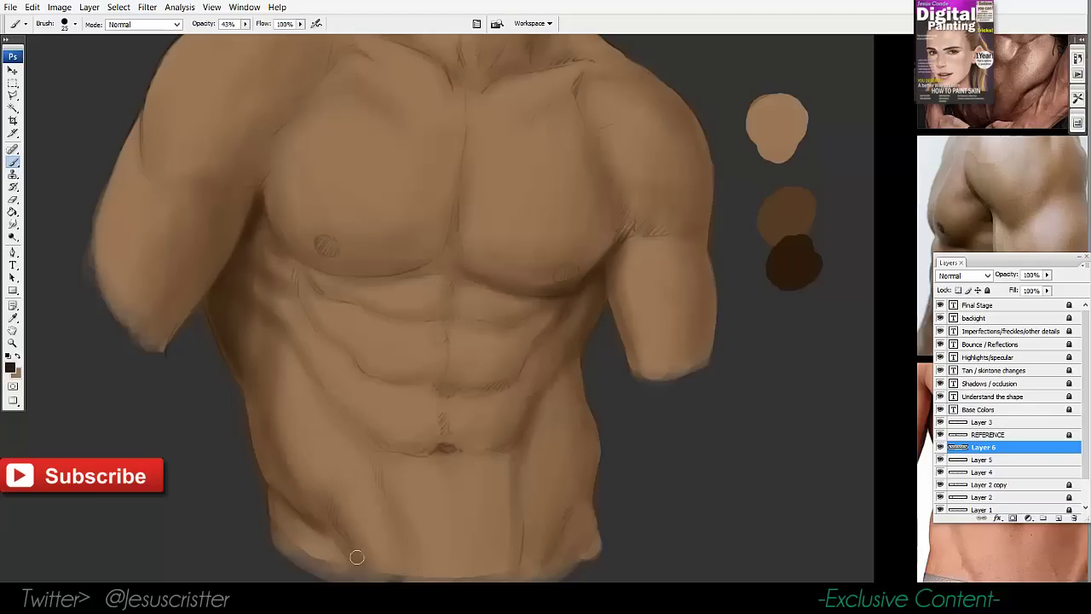
{"action": "left_click_drag", "start_coordinate": [358, 557], "coordinate": [317, 527]}
{"action": "mouse_move", "coordinate": [278, 495]}
{"action": "left_mouse_down"}
{"action": "mouse_move", "coordinate": [273, 517]}
{"action": "mouse_move", "coordinate": [319, 554]}
{"action": "left_mouse_up"}
{"action": "left_click_drag", "start_coordinate": [236, 350], "coordinate": [270, 480]}
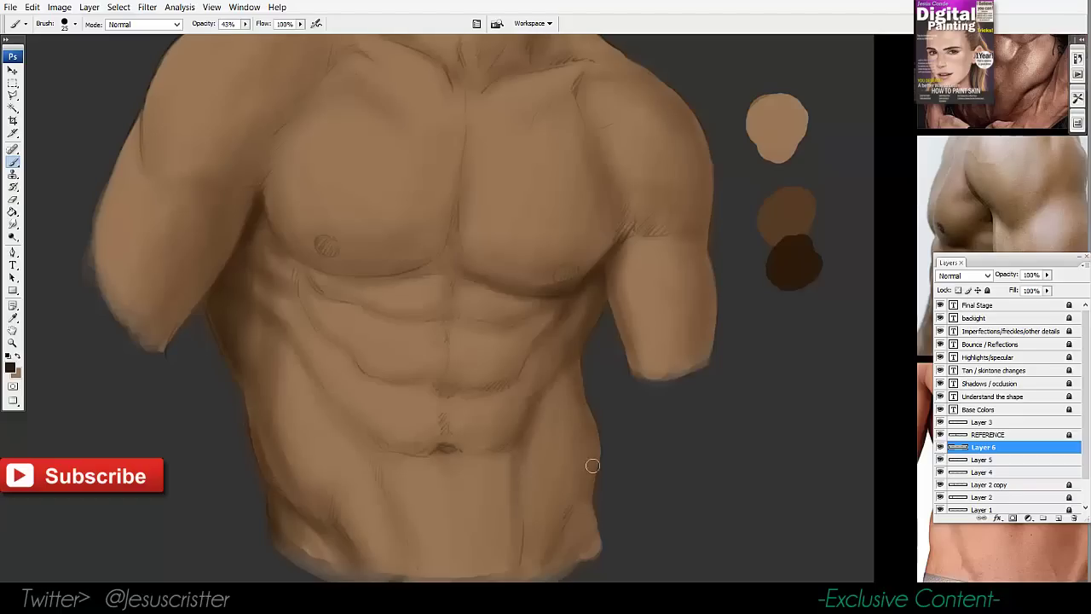
{"action": "mouse_move", "coordinate": [592, 466]}
{"action": "left_mouse_down"}
{"action": "mouse_move", "coordinate": [590, 418]}
{"action": "mouse_move", "coordinate": [549, 558]}
{"action": "mouse_move", "coordinate": [589, 522]}
{"action": "mouse_move", "coordinate": [584, 450]}
{"action": "left_mouse_up"}
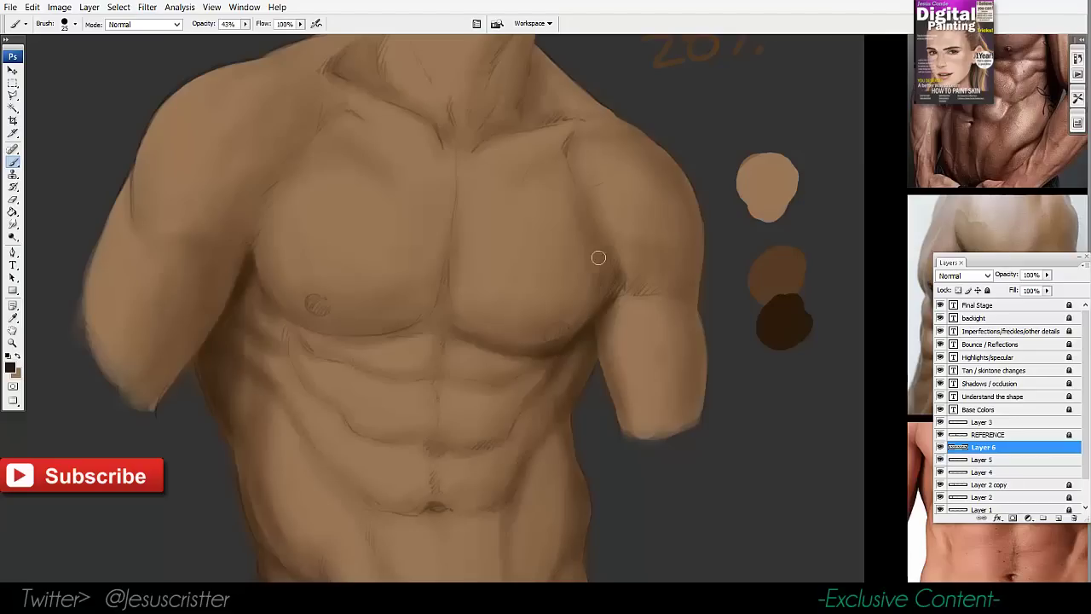
Darken the hollow at the inner collarbone and the right neck shadow with a 20 px brush at 43% opacity
{"action": "left_click", "coordinate": [601, 292], "text": "alt"}
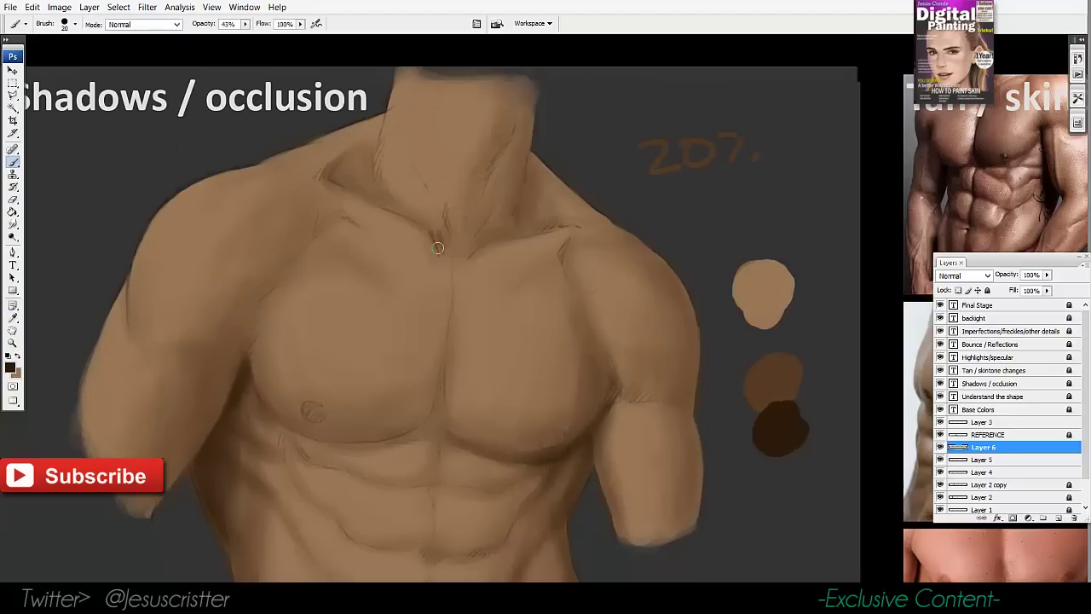
{"action": "key", "text": "e"}
{"action": "key", "text": "b"}
{"action": "left_click_drag", "start_coordinate": [524, 194], "coordinate": [515, 227]}
{"action": "scroll", "coordinate": [510, 230], "scroll_direction": "down", "scroll_amount": 2}
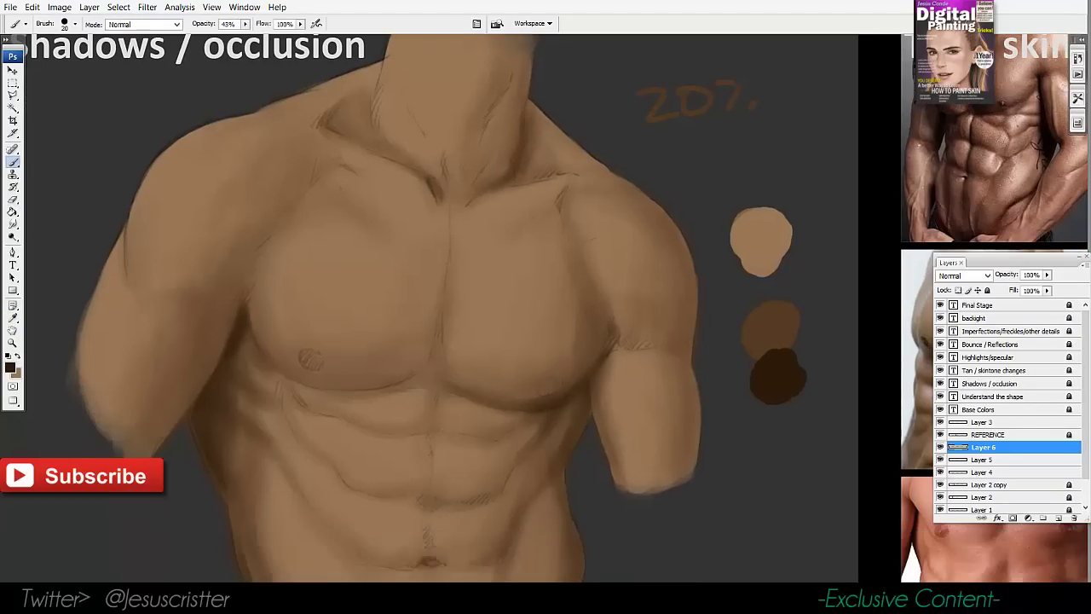
Deepen the crease between the pectorals, the left pectoral's lower edge and the abdominal crease above the navel at 43% opacity
{"action": "mouse_move", "coordinate": [449, 235]}
{"action": "left_mouse_down"}
{"action": "mouse_move", "coordinate": [432, 357]}
{"action": "mouse_move", "coordinate": [442, 331]}
{"action": "mouse_move", "coordinate": [430, 362]}
{"action": "left_mouse_up"}
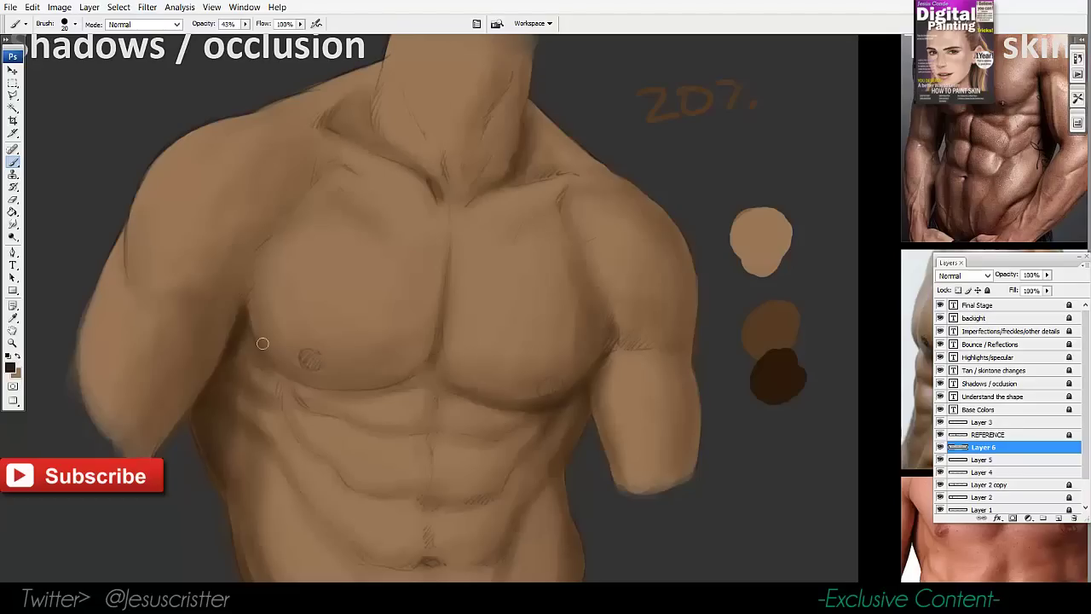
{"action": "left_click_drag", "start_coordinate": [263, 344], "coordinate": [308, 385]}
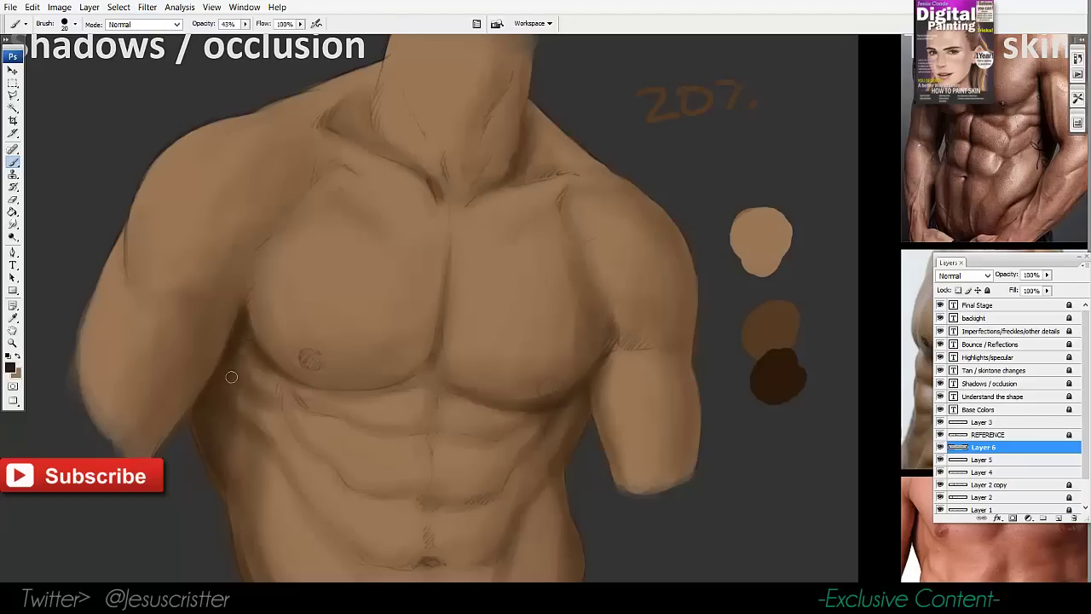
{"action": "left_click_drag", "start_coordinate": [324, 336], "coordinate": [296, 278]}
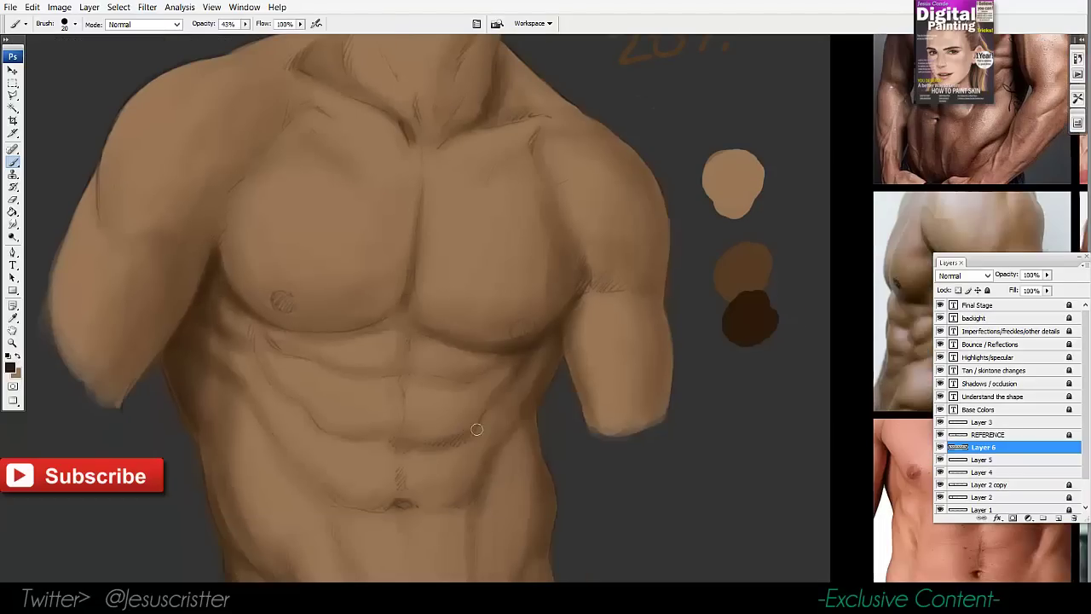
{"action": "left_click_drag", "start_coordinate": [473, 376], "coordinate": [457, 333]}
{"action": "key", "text": "z"}
{"action": "left_click", "coordinate": [491, 332], "text": "alt"}
{"action": "left_click", "coordinate": [491, 332], "text": "alt"}
{"action": "left_click", "coordinate": [519, 352]}
{"action": "key", "text": "e"}
{"action": "key", "text": "b"}
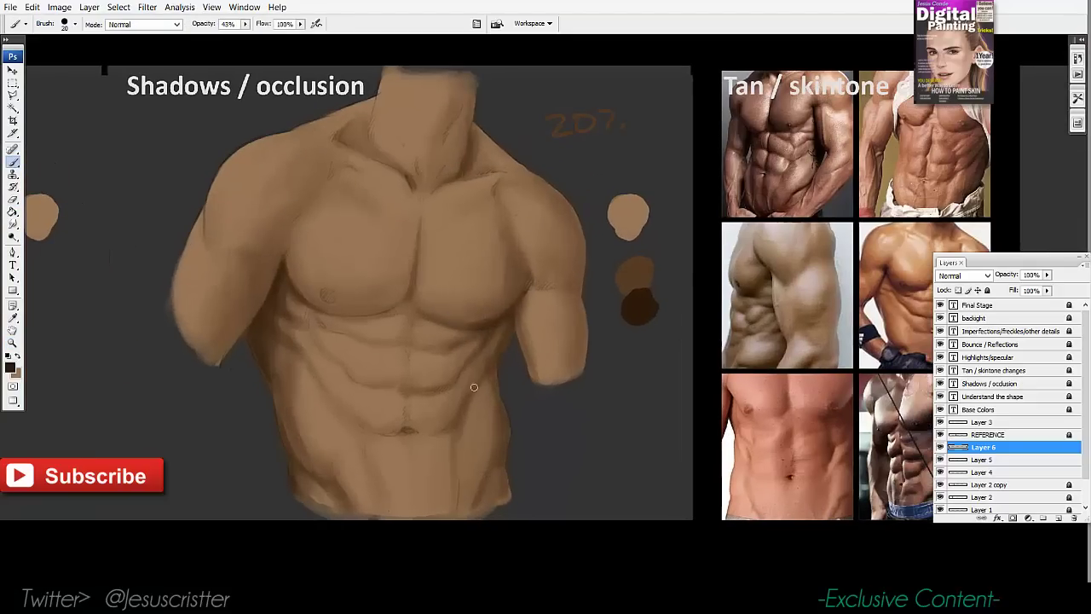
Shade the outer edge of the right shoulder and arm and the hollow below the right collarbone with a 20 to 25 px brush
{"action": "left_click_drag", "start_coordinate": [498, 365], "coordinate": [500, 358]}
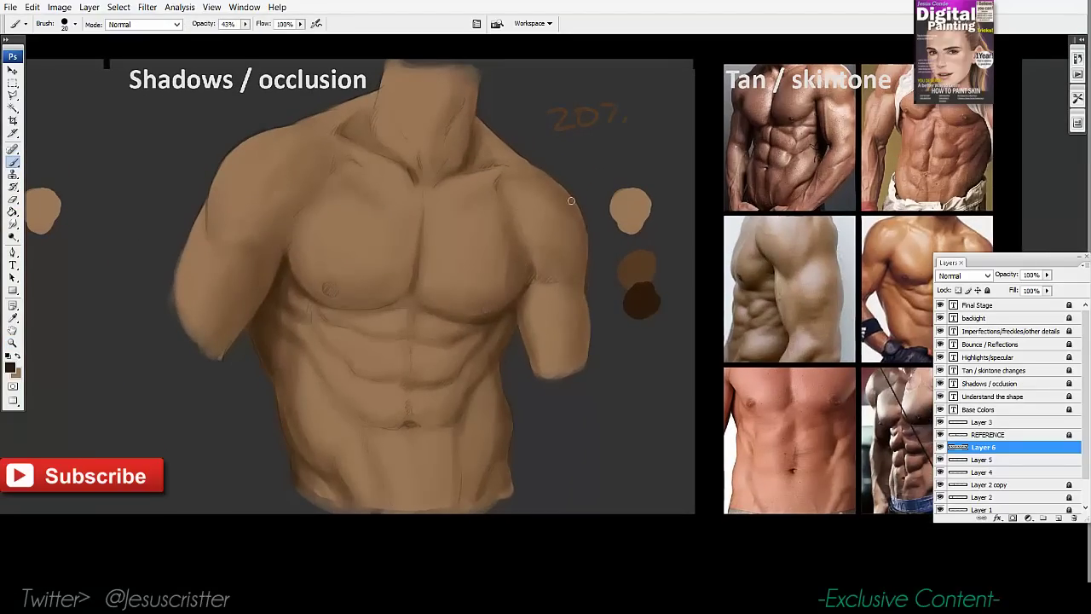
{"action": "left_click_drag", "start_coordinate": [583, 253], "coordinate": [583, 228]}
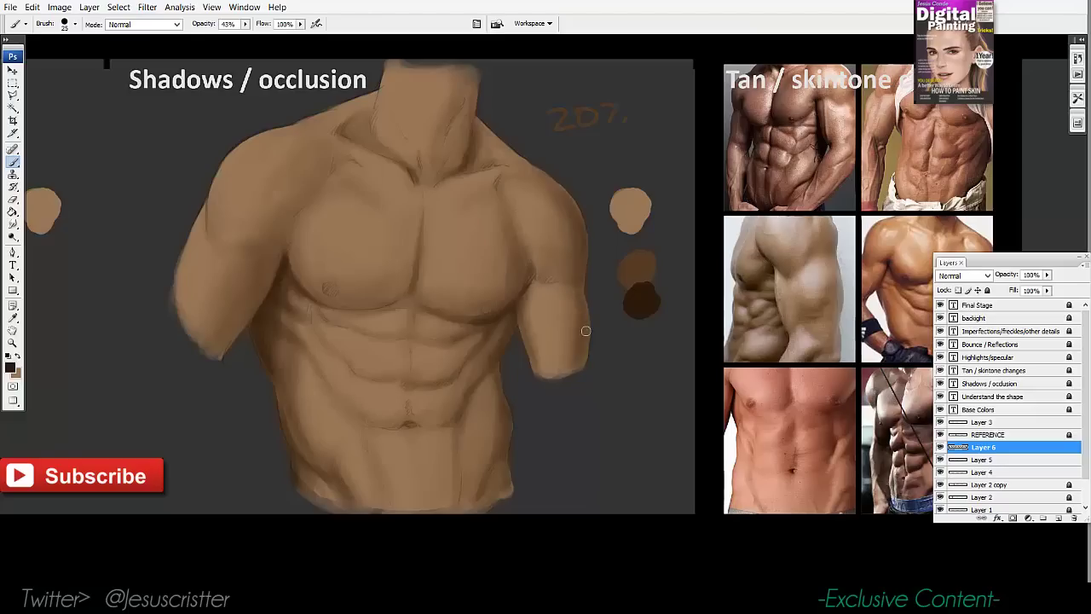
{"action": "left_click_drag", "start_coordinate": [586, 331], "coordinate": [585, 353]}
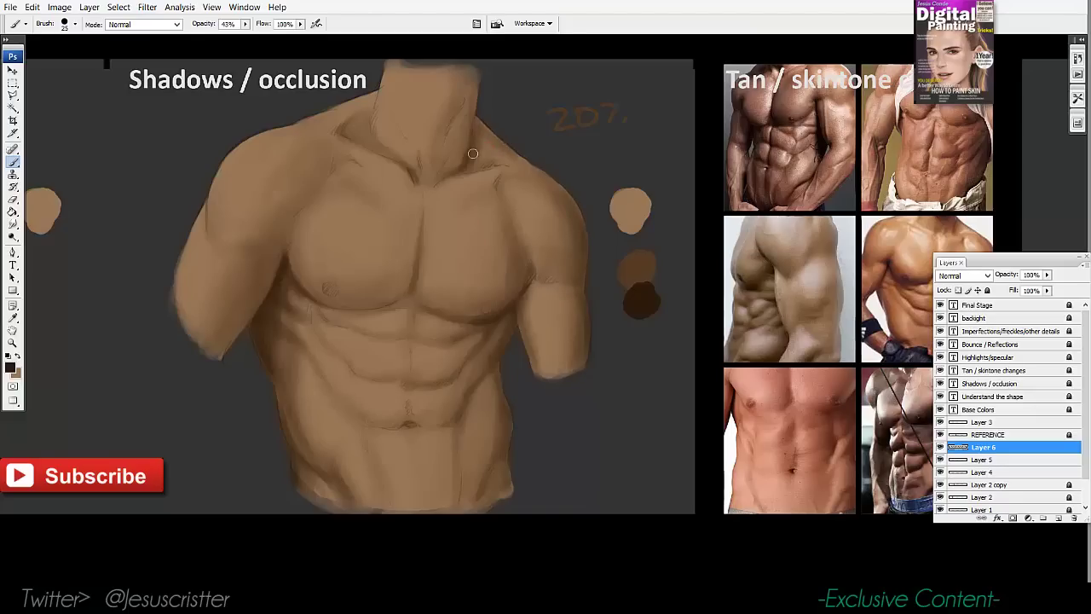
{"action": "mouse_move", "coordinate": [473, 153]}
{"action": "left_mouse_down"}
{"action": "mouse_move", "coordinate": [507, 150]}
{"action": "mouse_move", "coordinate": [483, 164]}
{"action": "mouse_move", "coordinate": [502, 165]}
{"action": "mouse_move", "coordinate": [480, 168]}
{"action": "mouse_move", "coordinate": [504, 181]}
{"action": "left_mouse_up"}
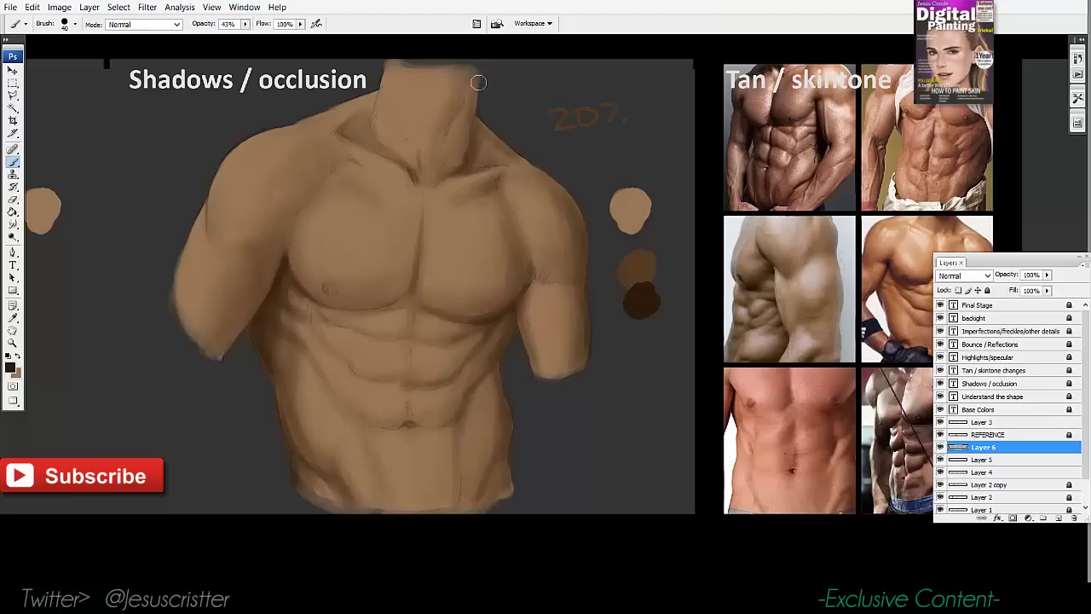
Block in the cast shadow across the neck with dark brown and extend it with the medium brown swatch using a 60 px brush
{"action": "left_click_drag", "start_coordinate": [437, 169], "coordinate": [435, 179]}
{"action": "key", "text": "bracketright"}
{"action": "mouse_move", "coordinate": [428, 97]}
{"action": "left_mouse_down"}
{"action": "mouse_move", "coordinate": [474, 90]}
{"action": "mouse_move", "coordinate": [452, 105]}
{"action": "mouse_move", "coordinate": [468, 139]}
{"action": "left_mouse_up"}
{"action": "mouse_move", "coordinate": [414, 81]}
{"action": "left_mouse_down"}
{"action": "mouse_move", "coordinate": [435, 103]}
{"action": "mouse_move", "coordinate": [469, 115]}
{"action": "mouse_move", "coordinate": [439, 95]}
{"action": "mouse_move", "coordinate": [469, 92]}
{"action": "mouse_move", "coordinate": [431, 99]}
{"action": "mouse_move", "coordinate": [458, 103]}
{"action": "mouse_move", "coordinate": [457, 90]}
{"action": "mouse_move", "coordinate": [455, 133]}
{"action": "mouse_move", "coordinate": [437, 115]}
{"action": "mouse_move", "coordinate": [451, 146]}
{"action": "left_mouse_up"}
{"action": "key", "text": "i"}
{"action": "left_click", "coordinate": [635, 261]}
{"action": "key", "text": "b"}
{"action": "mouse_move", "coordinate": [408, 100]}
{"action": "left_mouse_down"}
{"action": "mouse_move", "coordinate": [444, 130]}
{"action": "mouse_move", "coordinate": [465, 121]}
{"action": "mouse_move", "coordinate": [418, 111]}
{"action": "left_mouse_up"}
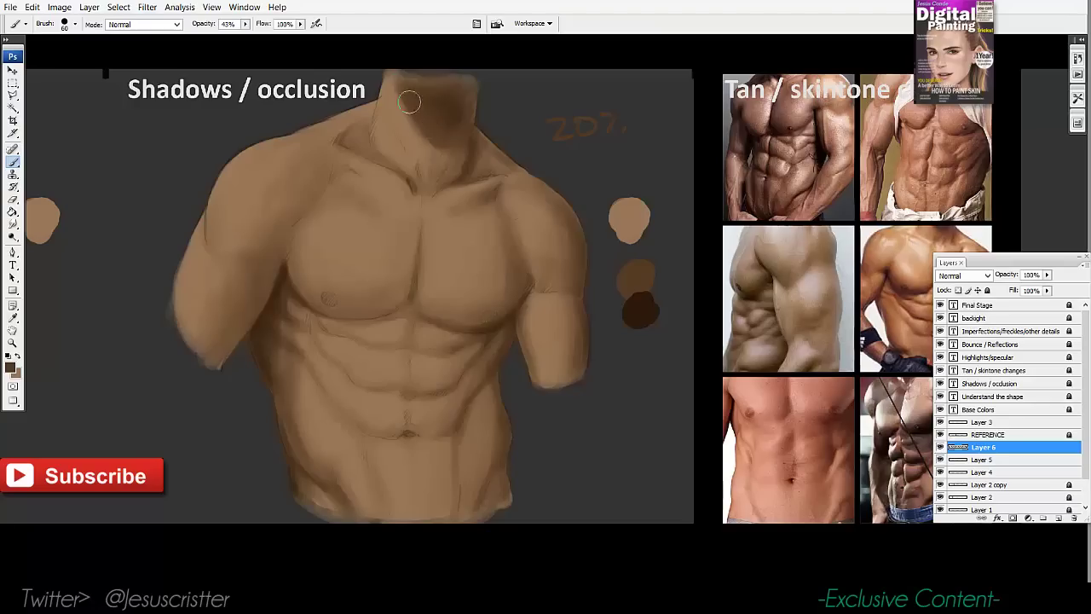
Darken the top of the neck shadow with the darkest brown swatch and reduce the brush to 30 px
{"action": "key", "text": "i"}
{"action": "left_click", "coordinate": [639, 304]}
{"action": "key", "text": "b"}
{"action": "left_click_drag", "start_coordinate": [438, 91], "coordinate": [470, 83]}
{"action": "left_click_drag", "start_coordinate": [468, 80], "coordinate": [465, 72]}
{"action": "mouse_move", "coordinate": [499, 445]}
{"action": "left_mouse_down"}
{"action": "mouse_move", "coordinate": [469, 470]}
{"action": "mouse_move", "coordinate": [465, 445]}
{"action": "mouse_move", "coordinate": [448, 493]}
{"action": "left_mouse_up"}
{"action": "key", "text": "bracketleft"}
{"action": "key", "text": "bracketleft"}
{"action": "key", "text": "bracketleft"}
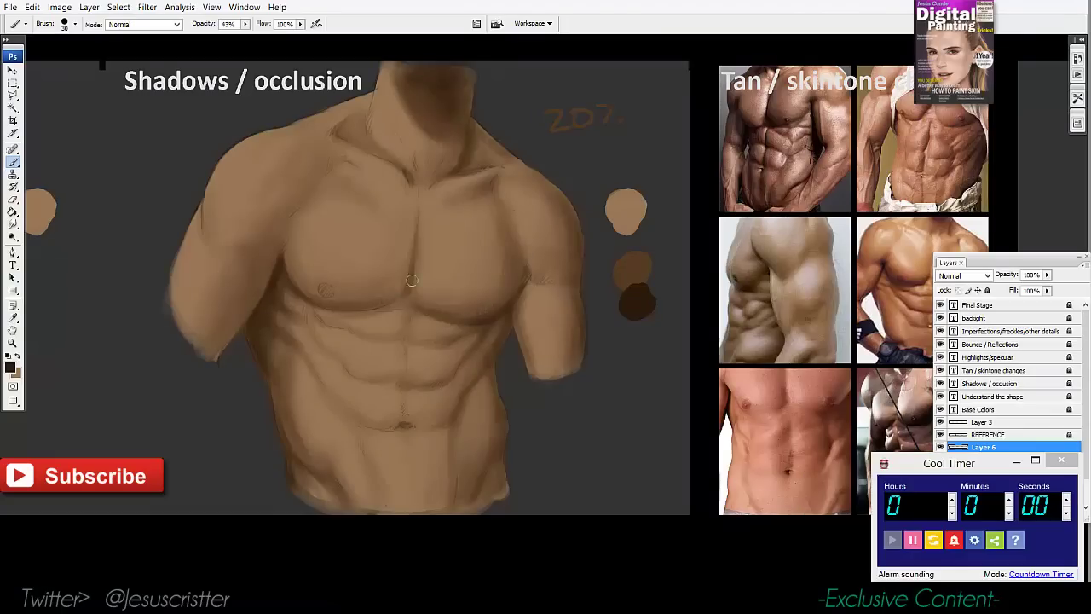
Reset the Cool Timer countdown to 10 minutes and minimise its window
{"action": "left_click", "coordinate": [934, 540]}
{"action": "left_click", "coordinate": [934, 541]}
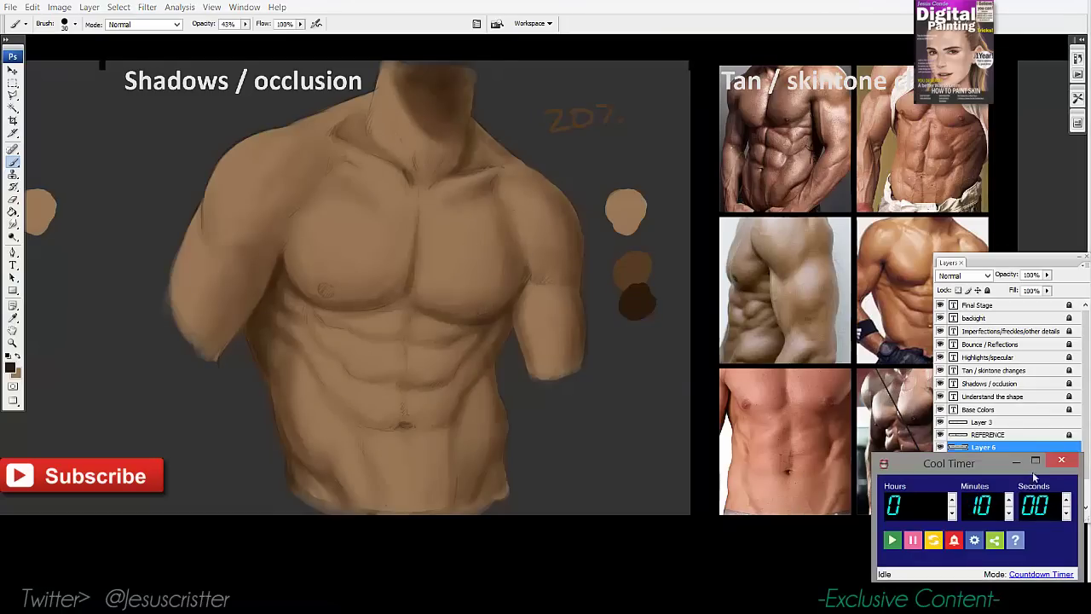
{"action": "left_click", "coordinate": [1017, 462]}
Deepen the creases under the pectorals and along the right abdominals with sampled browns and a 20 to 30 px brush at 43% opacity
{"action": "left_click_drag", "start_coordinate": [418, 327], "coordinate": [460, 318]}
{"action": "left_click", "coordinate": [461, 321], "text": "ctrl"}
{"action": "key", "text": "b"}
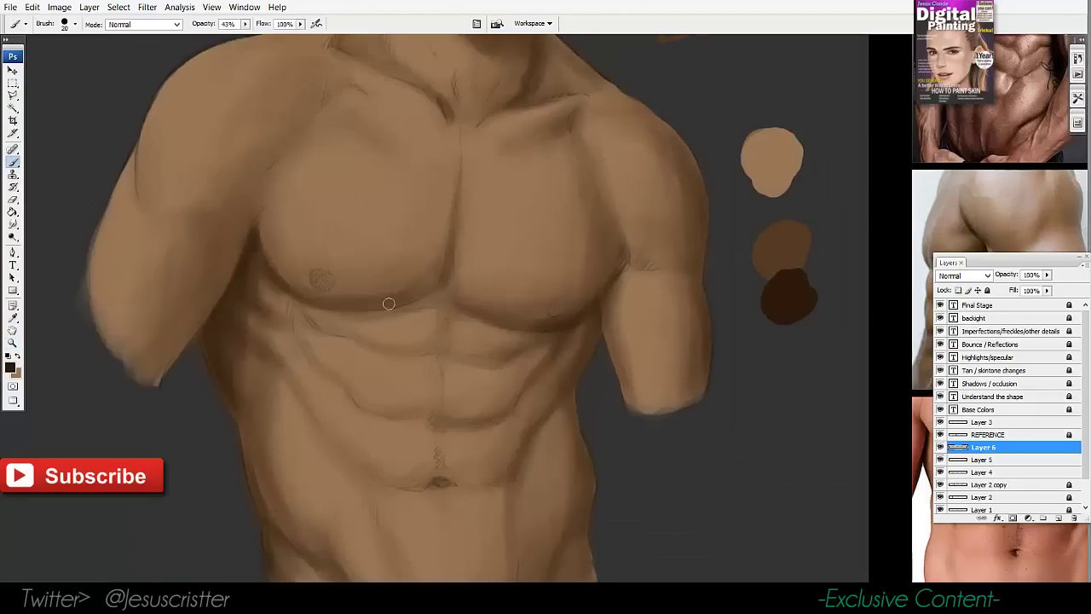
{"action": "left_click", "coordinate": [779, 246], "text": "alt"}
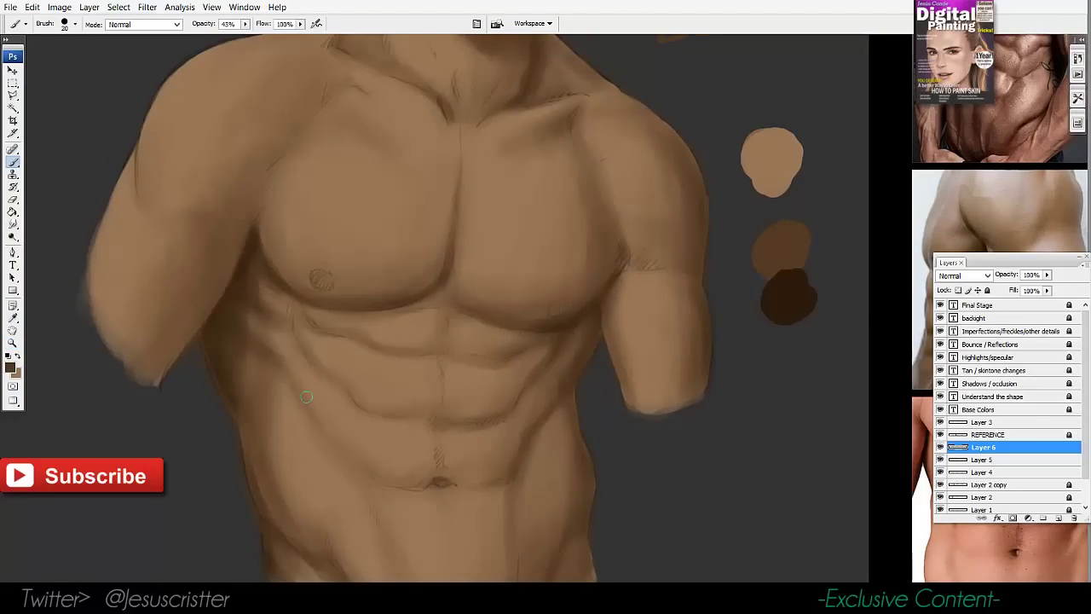
{"action": "left_click_drag", "start_coordinate": [460, 364], "coordinate": [358, 333]}
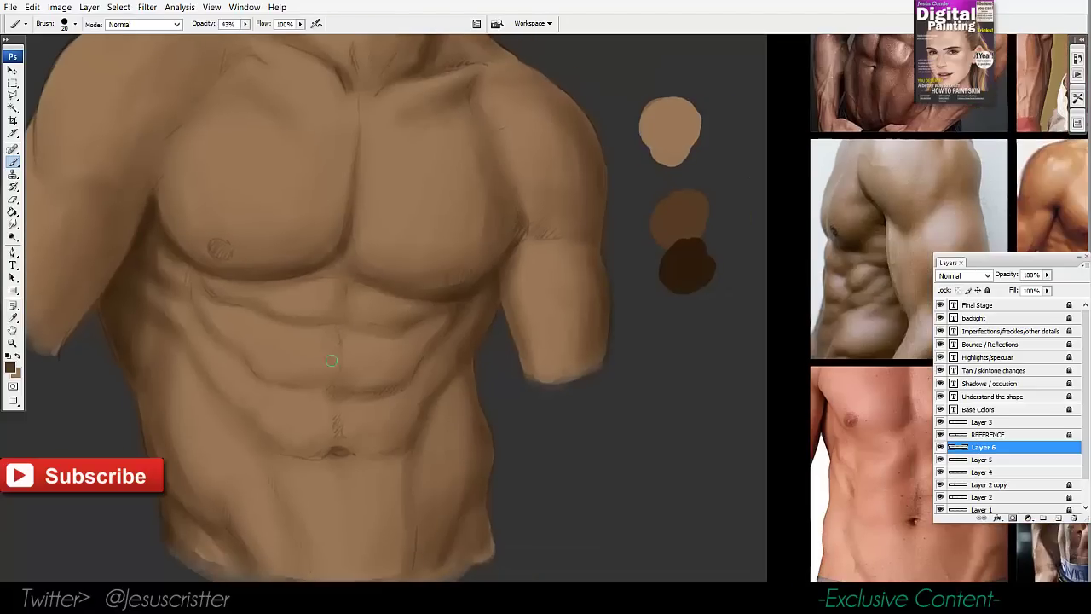
{"action": "left_click_drag", "start_coordinate": [409, 357], "coordinate": [348, 281]}
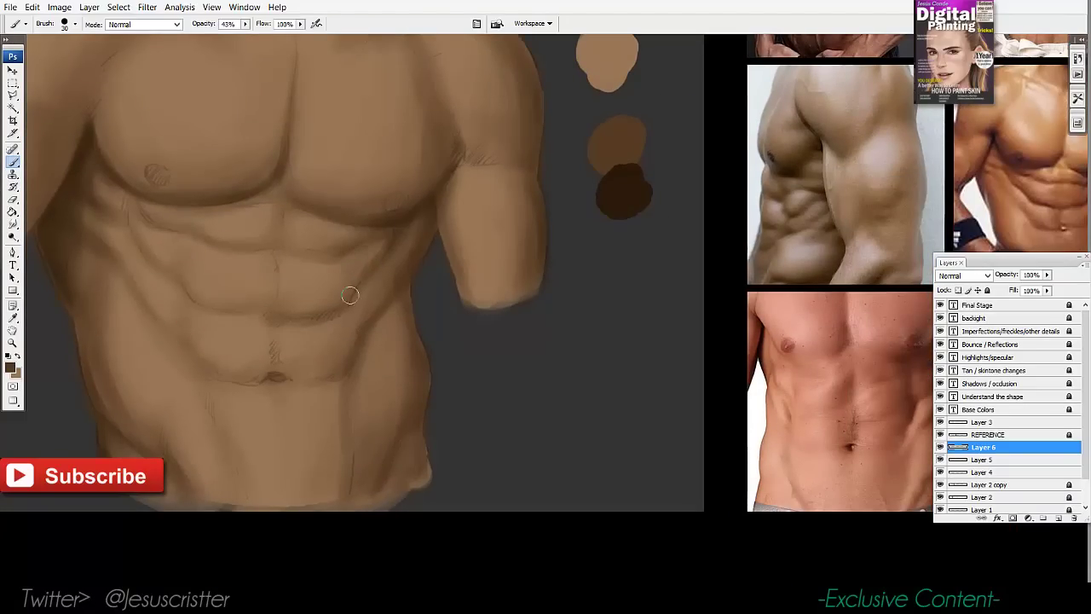
{"action": "left_click_drag", "start_coordinate": [392, 234], "coordinate": [365, 227]}
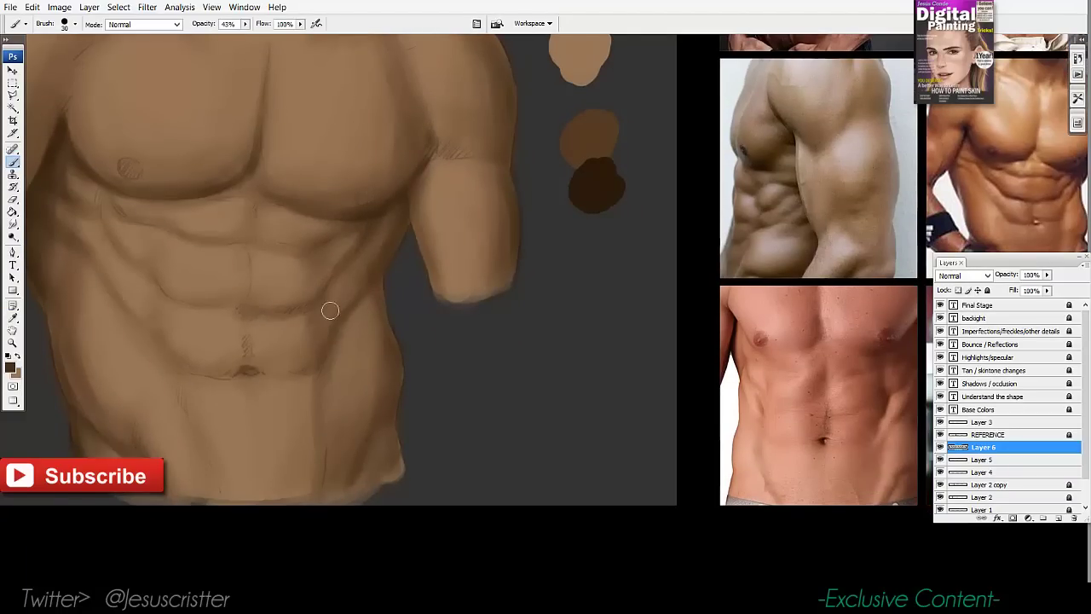
{"action": "left_click", "coordinate": [327, 265], "text": "alt"}
{"action": "left_click_drag", "start_coordinate": [333, 304], "coordinate": [326, 296]}
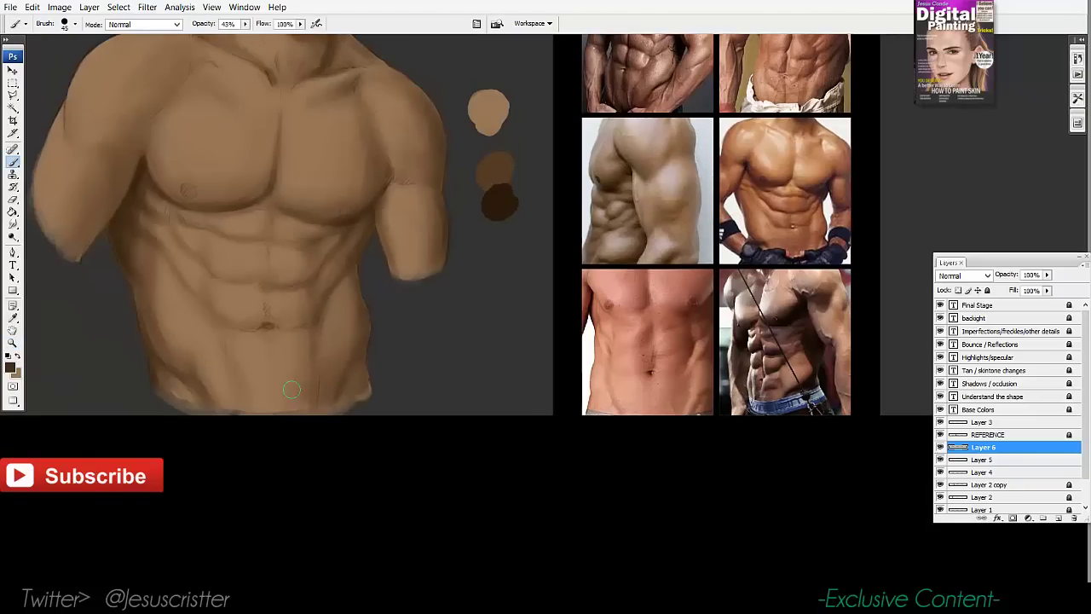
Shade the left shoulder and upper arm with a brown tone sampled from the torso, using a 45 px brush at 43% opacity
{"action": "scroll", "coordinate": [341, 220], "scroll_direction": "up", "scroll_amount": 2}
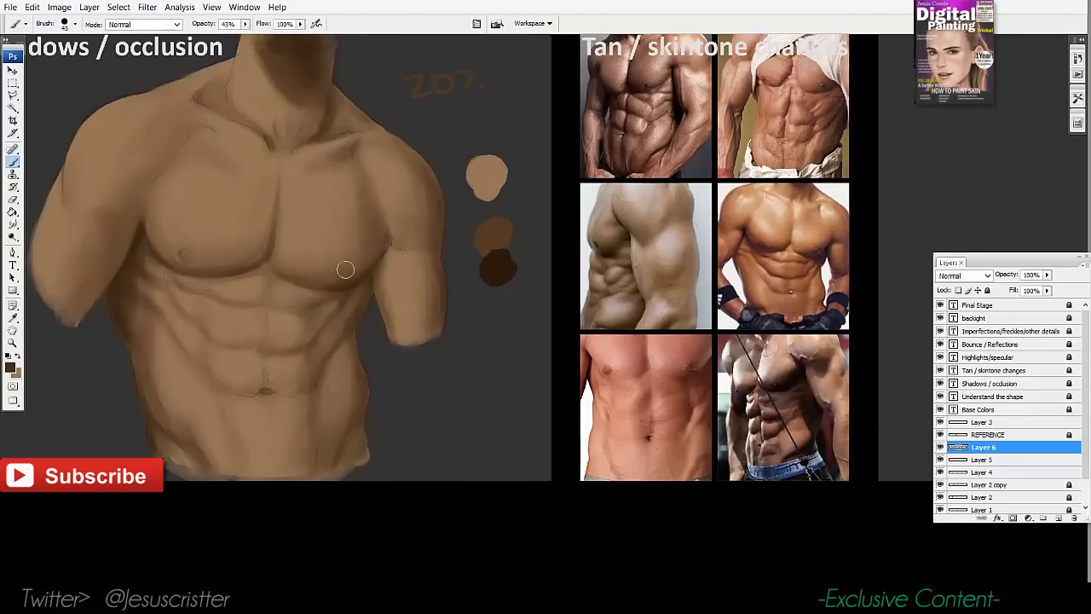
{"action": "left_click", "coordinate": [351, 212], "text": "alt"}
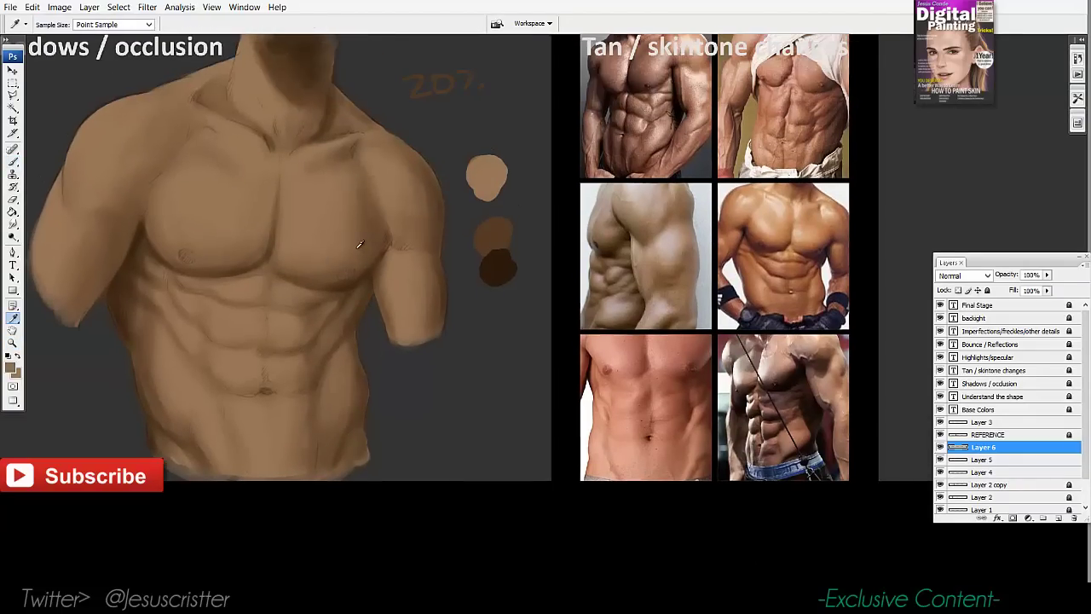
{"action": "scroll", "coordinate": [366, 200], "scroll_direction": "up", "scroll_amount": 1}
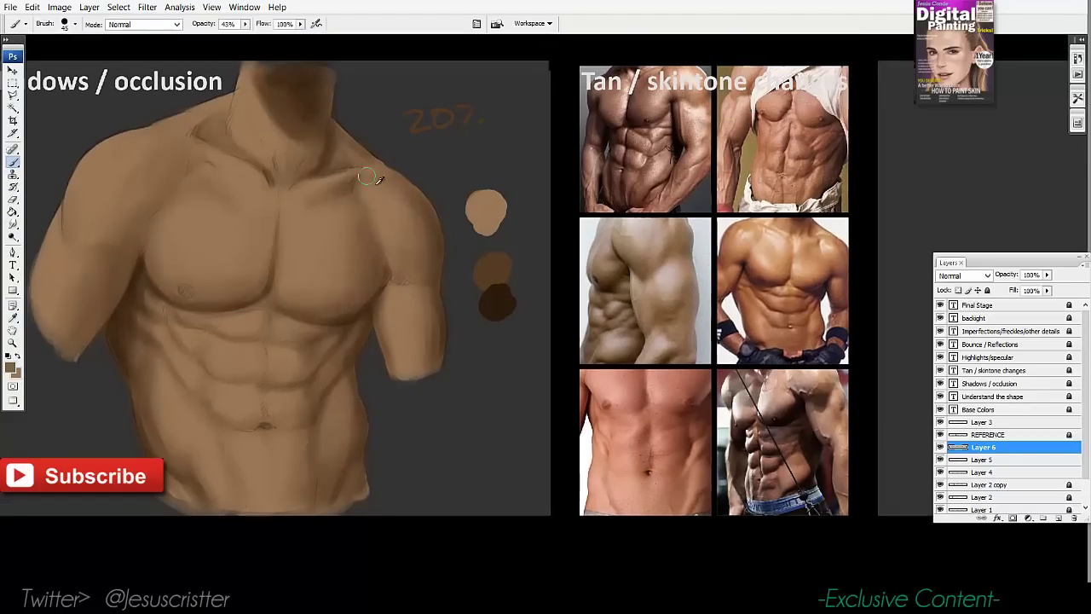
{"action": "left_click_drag", "start_coordinate": [168, 171], "coordinate": [208, 151]}
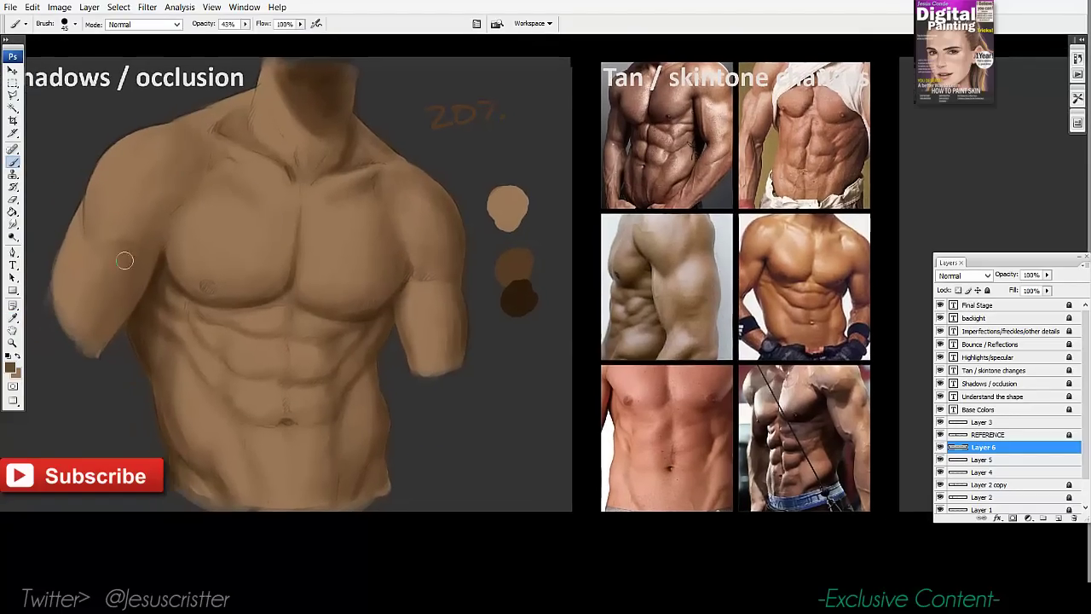
{"action": "key", "text": "bracketleft"}
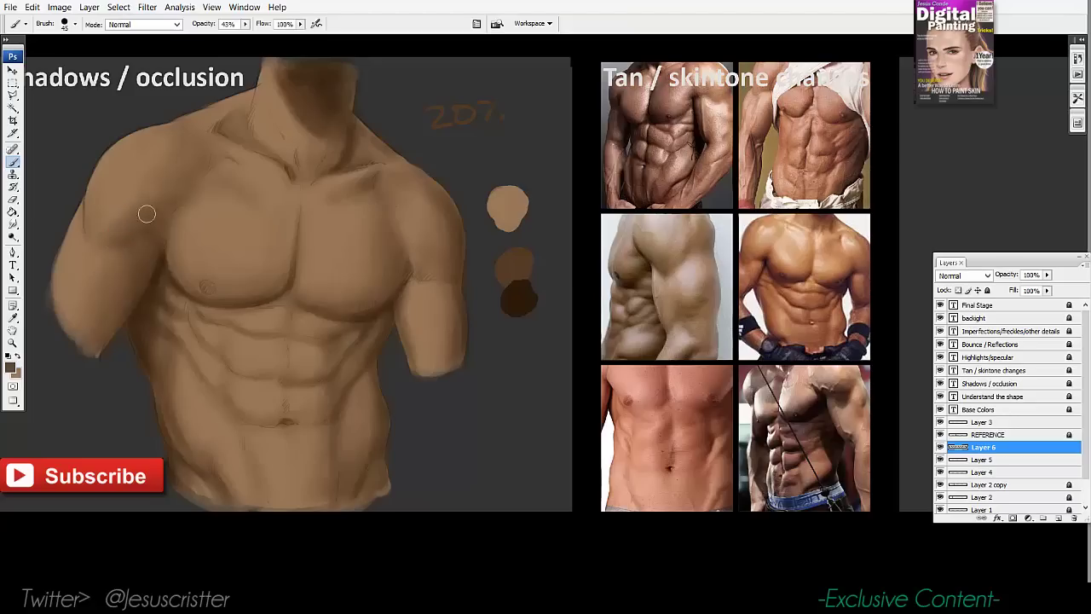
{"action": "key", "text": "z"}
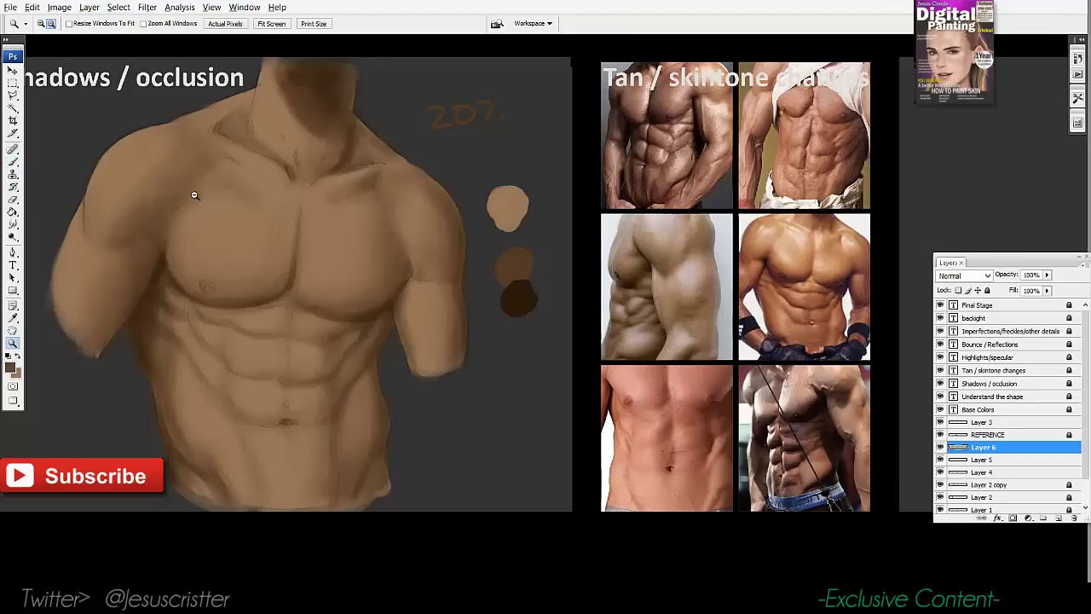
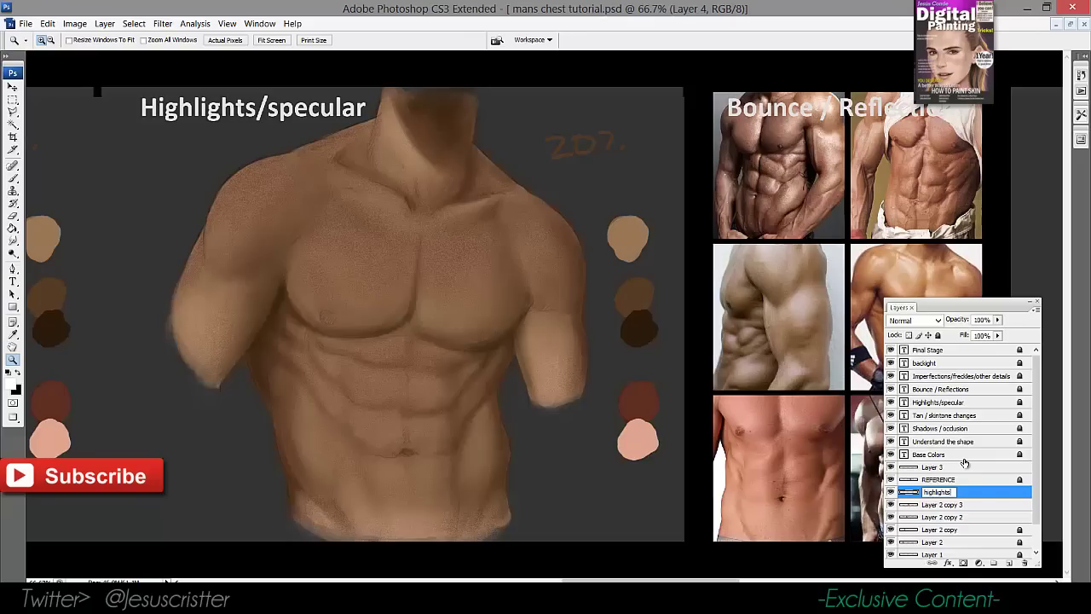
Name the layer highlights and add a layer mask to it
{"action": "left_click", "coordinate": [982, 494]}
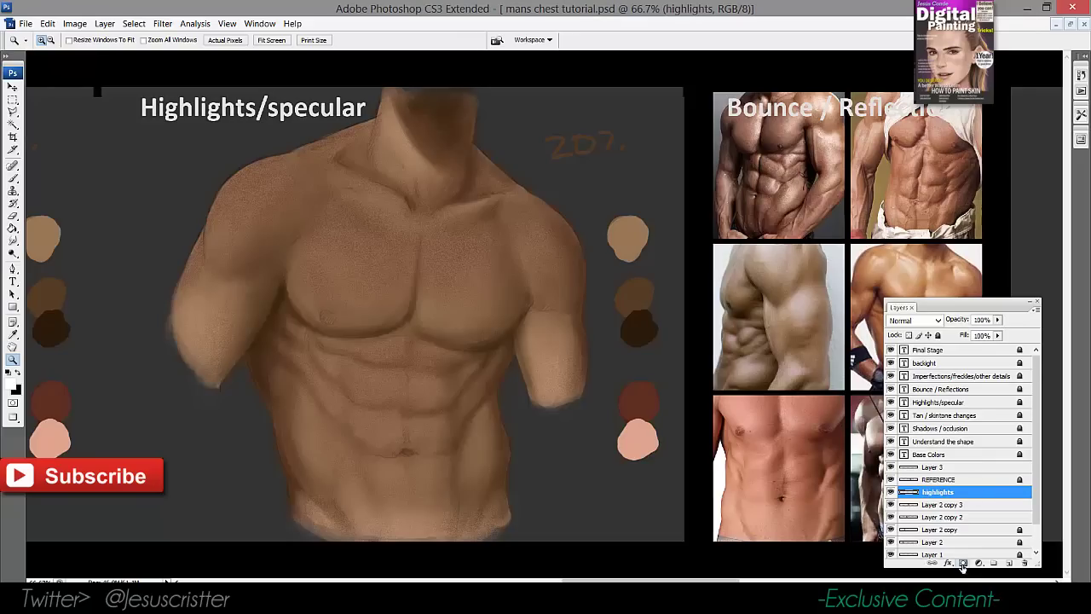
{"action": "left_click", "coordinate": [963, 564]}
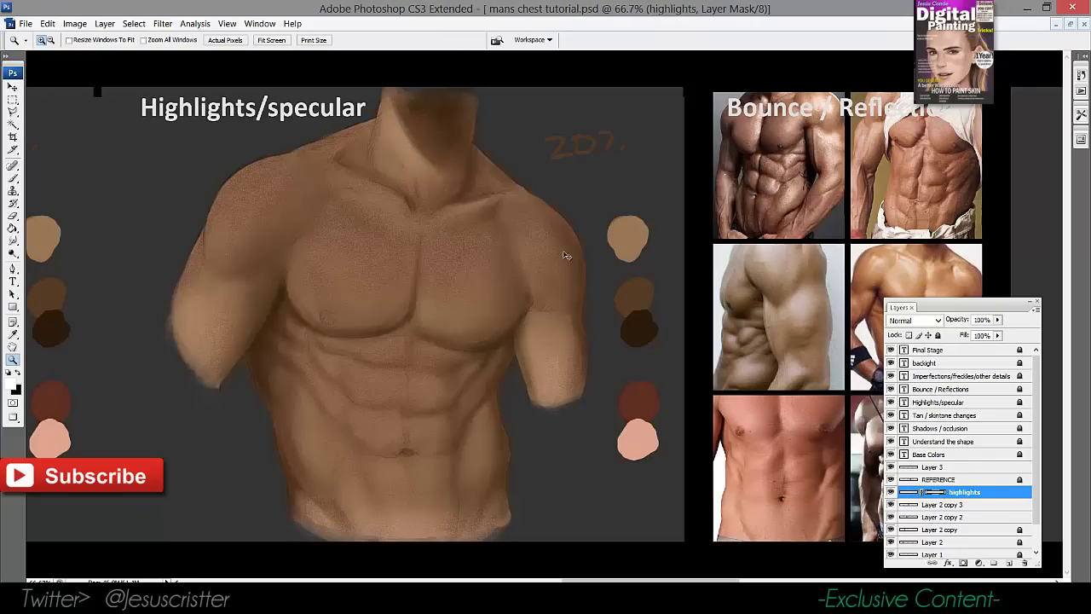
{"action": "key", "text": "ctrl+v"}
{"action": "key", "text": "ctrl+z"}
Display the document's channels, make the highlights mask visible and paste the copied texture into it
{"action": "left_click", "coordinate": [227, 23]}
{"action": "mouse_move", "coordinate": [260, 23]}
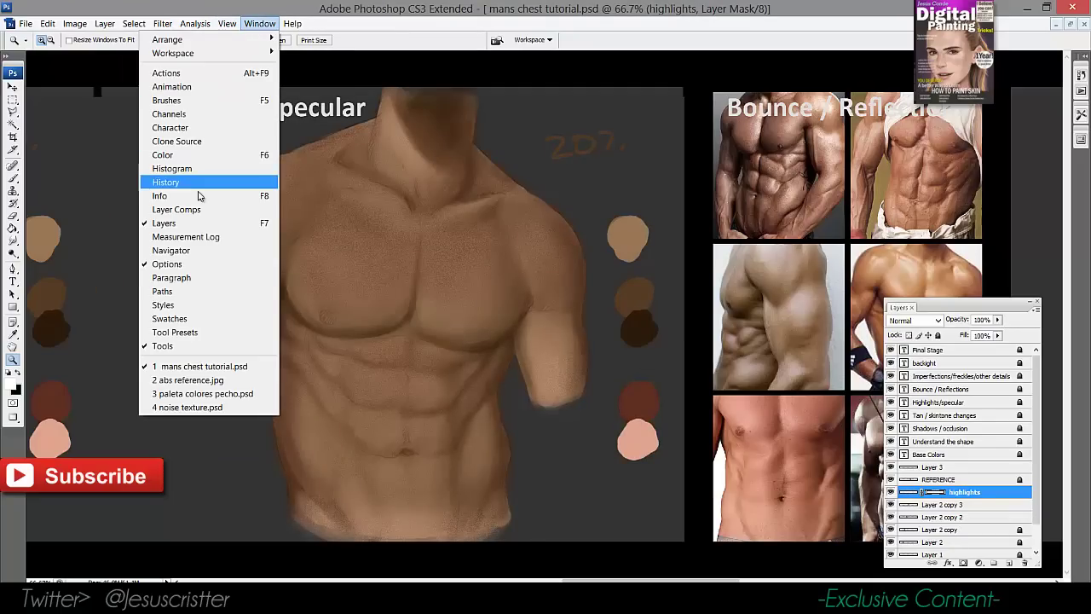
{"action": "left_click", "coordinate": [196, 129]}
{"action": "left_click_drag", "start_coordinate": [934, 143], "coordinate": [637, 149]}
{"action": "left_click", "coordinate": [550, 214]}
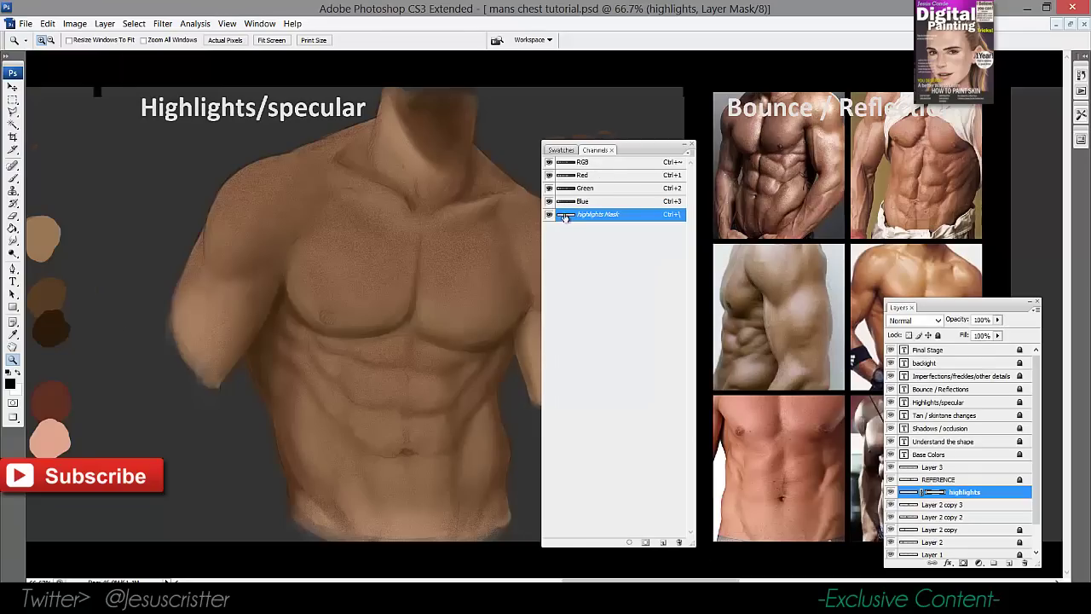
{"action": "left_click_drag", "start_coordinate": [648, 147], "coordinate": [761, 114]}
{"action": "key", "text": "ctrl+i"}
Scale the pasted mask texture to 58.4% width and 62.5% height so it fits over the Highlights/specular torso
{"action": "key", "text": "v"}
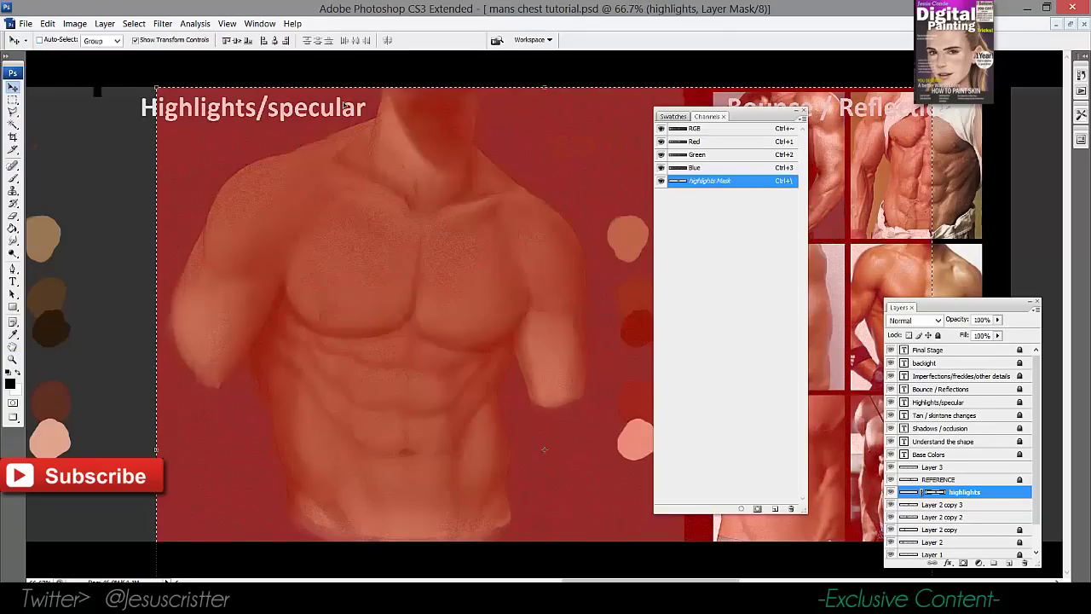
{"action": "left_click", "coordinate": [404, 212], "text": "alt"}
{"action": "left_click", "coordinate": [406, 212], "text": "alt"}
{"action": "left_click_drag", "start_coordinate": [453, 212], "coordinate": [270, 209]}
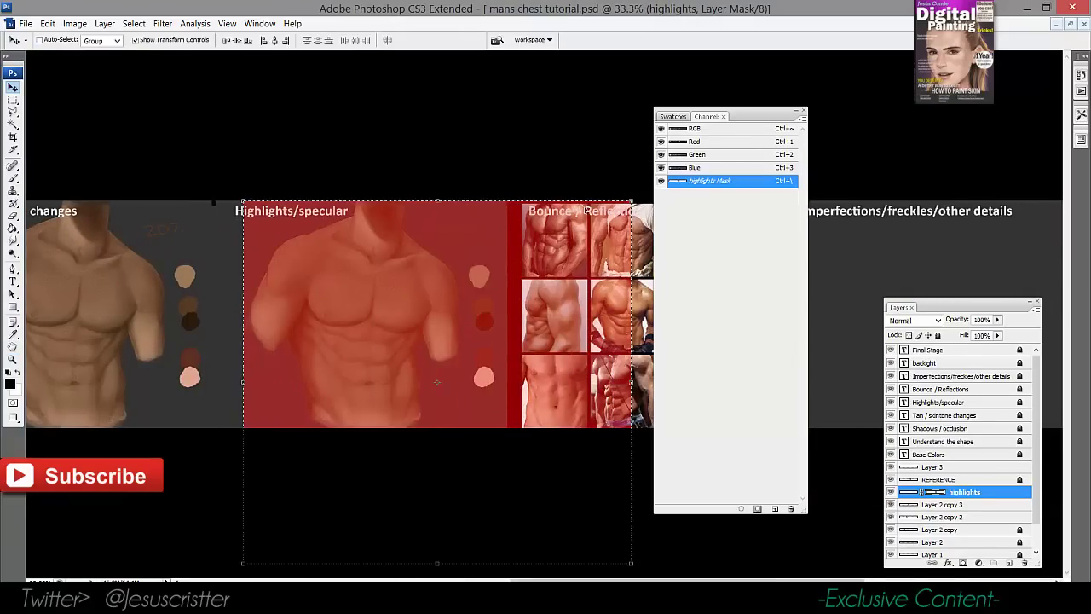
{"action": "left_click_drag", "start_coordinate": [632, 201], "coordinate": [440, 264]}
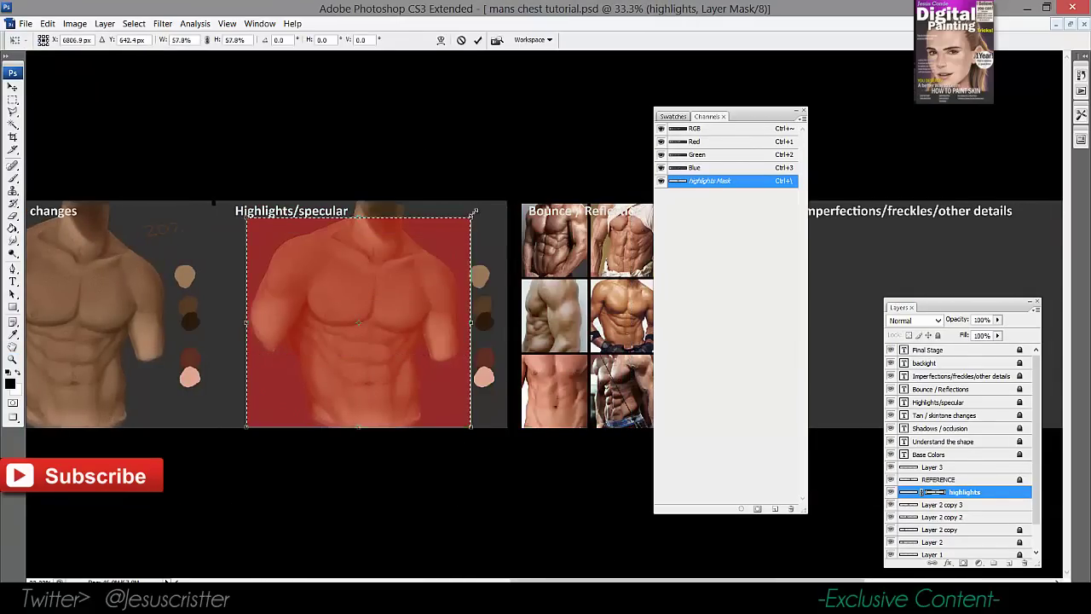
{"action": "mouse_move", "coordinate": [474, 211]}
{"action": "left_mouse_down"}
{"action": "mouse_move", "coordinate": [491, 196]}
{"action": "mouse_move", "coordinate": [473, 202]}
{"action": "left_mouse_up"}
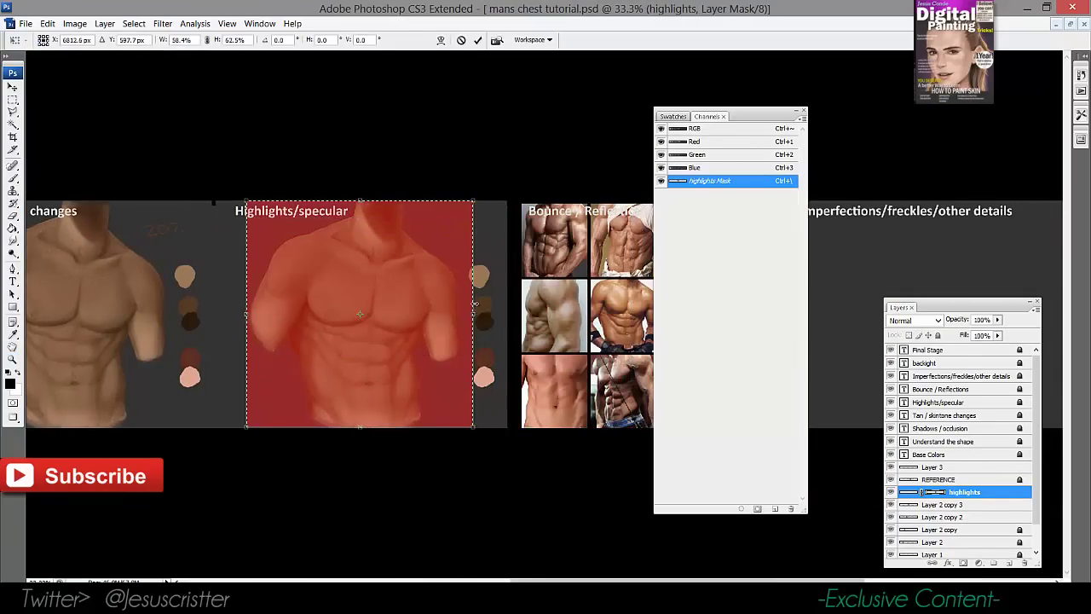
{"action": "key", "text": "Return"}
Clear the selection, return to the RGB composite and make the highlights layer's image active for brush painting
{"action": "key", "text": "z"}
{"action": "left_click", "coordinate": [403, 265]}
{"action": "left_click", "coordinate": [404, 264]}
{"action": "left_click_drag", "start_coordinate": [646, 213], "coordinate": [370, 210]}
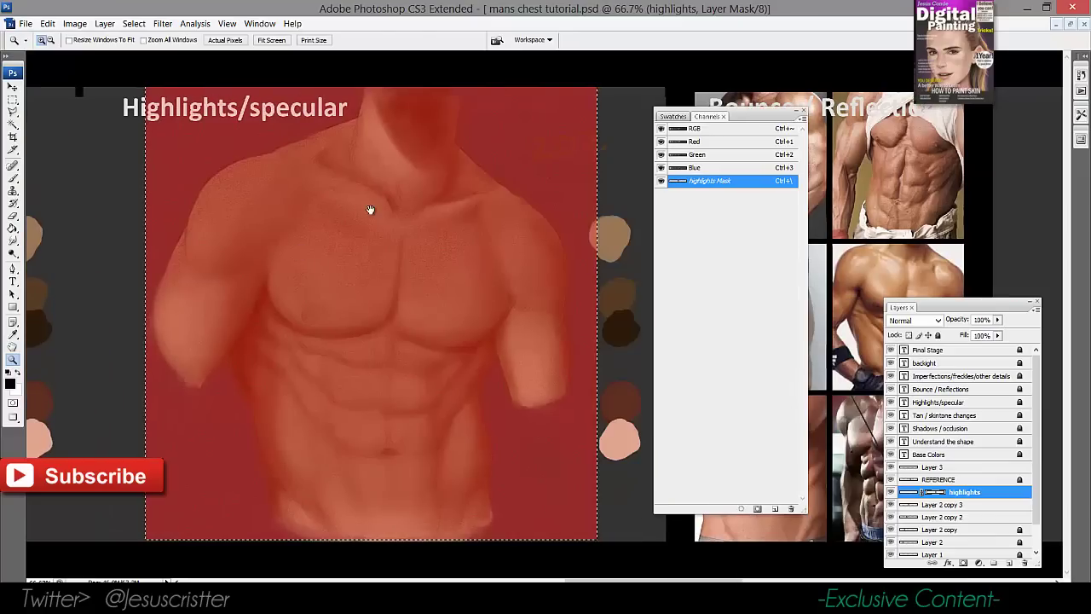
{"action": "left_click", "coordinate": [13, 100]}
{"action": "left_click", "coordinate": [701, 128]}
{"action": "left_click", "coordinate": [911, 492]}
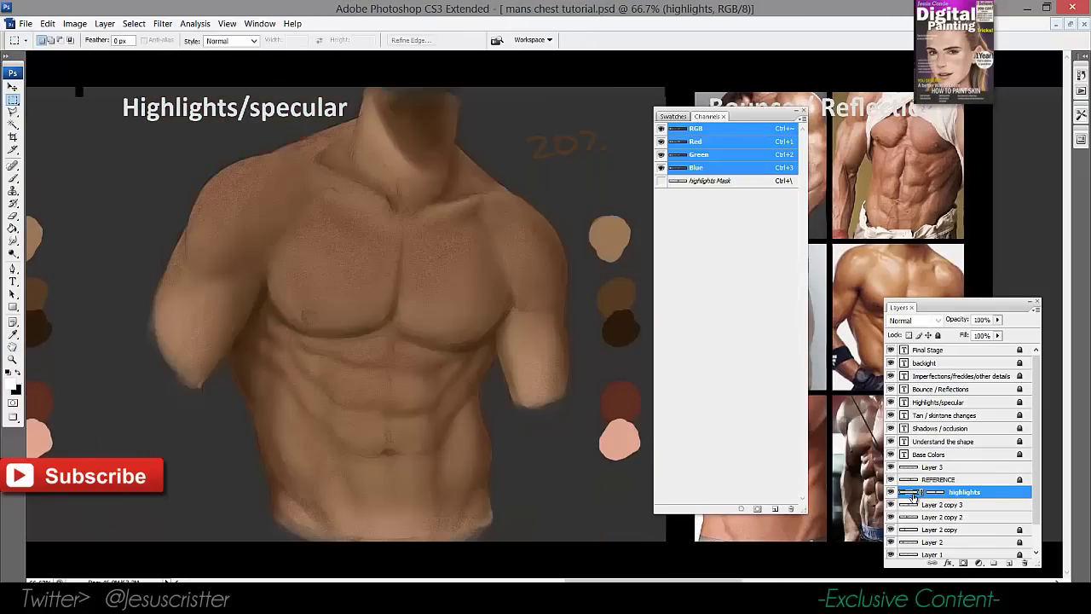
{"action": "key", "text": "b"}
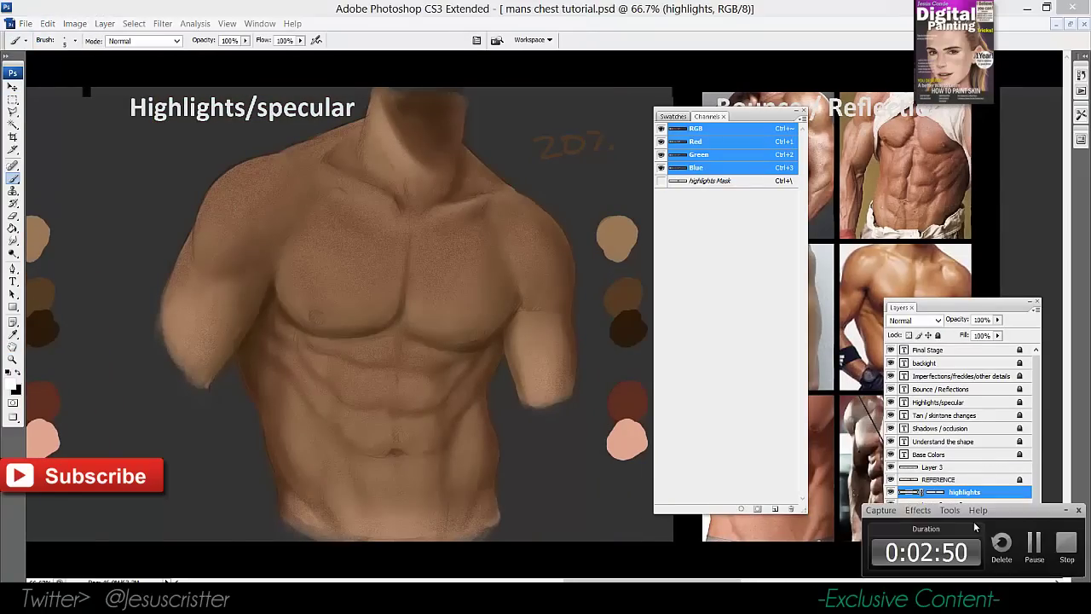
{"action": "left_click", "coordinate": [804, 111]}
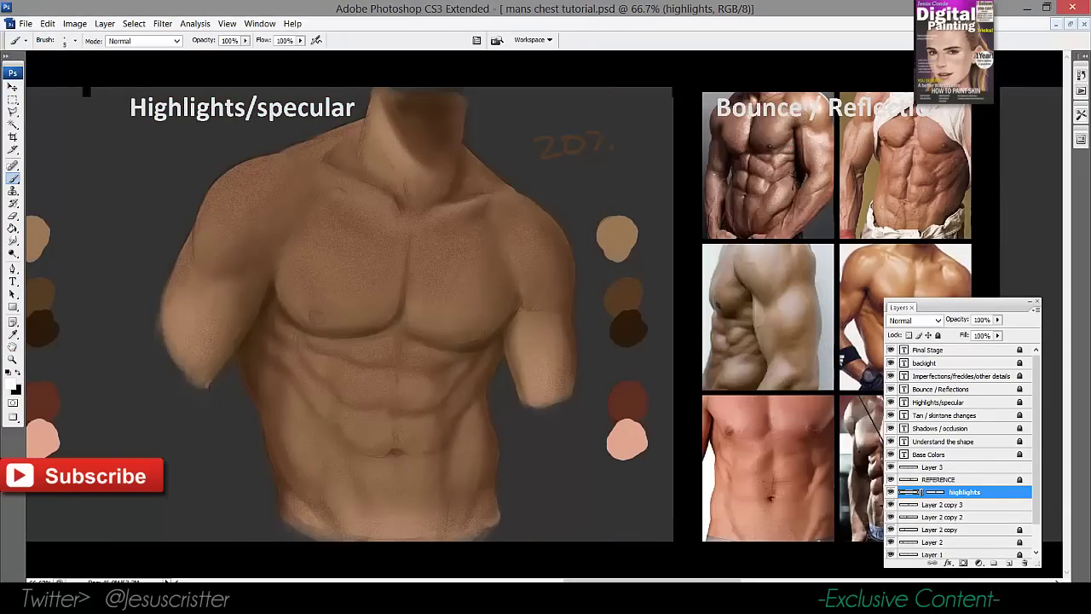
Sample pale highlight colours from the reference photos and paint a swatch below the pink one on the highlights layer
{"action": "left_click", "coordinate": [781, 305], "text": "alt"}
{"action": "left_click_drag", "start_coordinate": [317, 243], "coordinate": [316, 269]}
{"action": "key", "text": "ctrl+z"}
{"action": "left_click", "coordinate": [627, 492]}
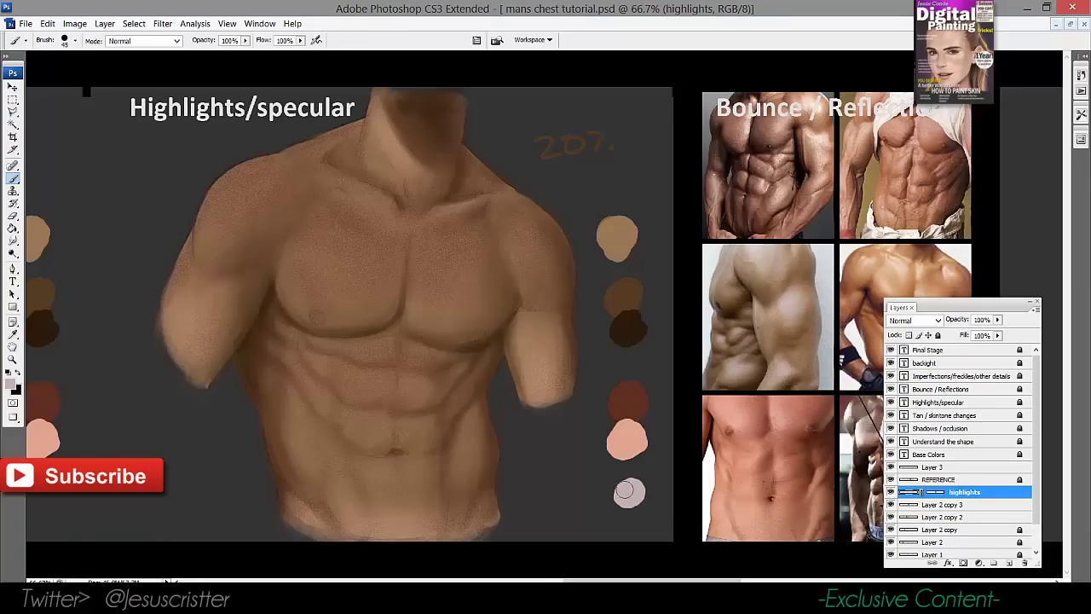
{"action": "mouse_move", "coordinate": [625, 490]}
{"action": "left_mouse_down"}
{"action": "mouse_move", "coordinate": [639, 504]}
{"action": "mouse_move", "coordinate": [595, 498]}
{"action": "mouse_move", "coordinate": [601, 488]}
{"action": "mouse_move", "coordinate": [601, 502]}
{"action": "left_mouse_up"}
{"action": "scroll", "coordinate": [750, 264], "scroll_direction": "right", "scroll_amount": 3}
{"action": "left_click", "coordinate": [853, 430], "text": "alt"}
{"action": "left_click_drag", "start_coordinate": [591, 368], "coordinate": [613, 369]}
{"action": "left_click", "coordinate": [892, 492]}
{"action": "left_click", "coordinate": [892, 493]}
Paint a soft pale highlight on the outer part of the left pectoral with the brush enlarged to 50
{"action": "key", "text": "z"}
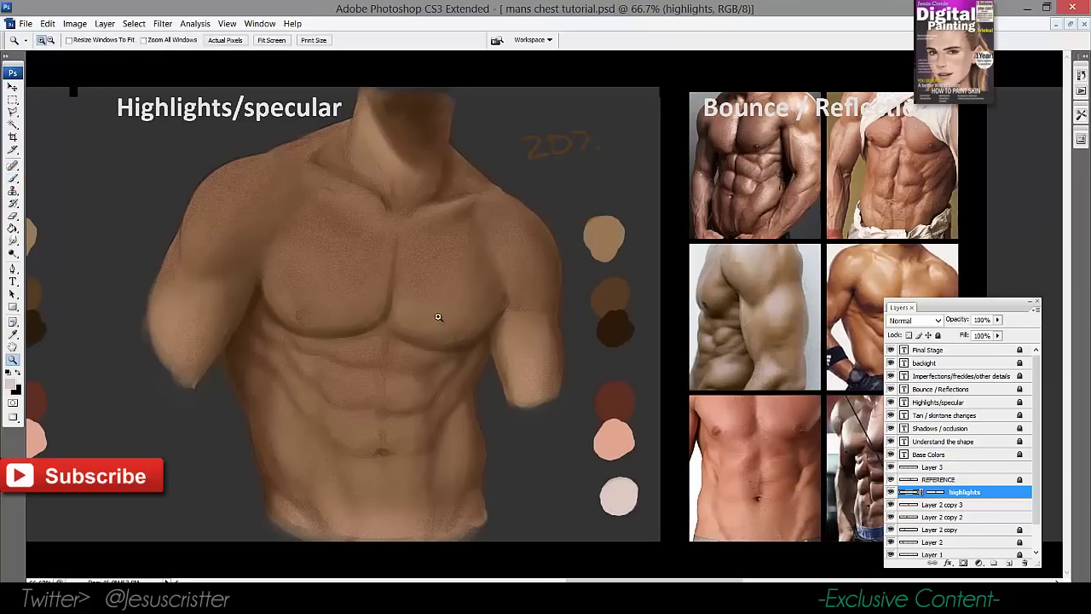
{"action": "left_click", "coordinate": [439, 318]}
{"action": "left_click_drag", "start_coordinate": [427, 268], "coordinate": [408, 267]}
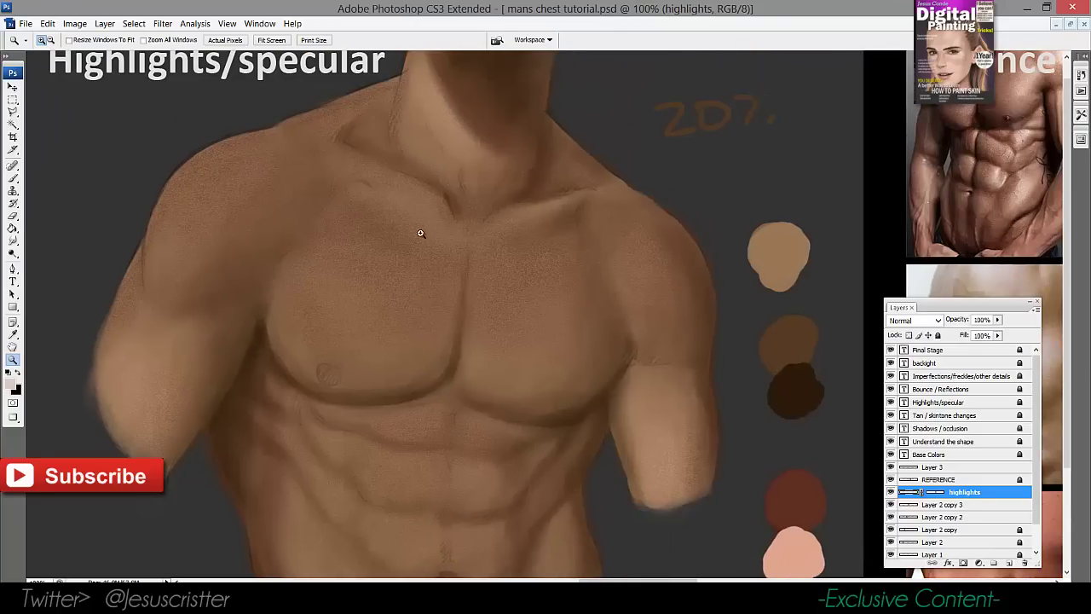
{"action": "key", "text": "b"}
{"action": "key", "text": "bracketleft"}
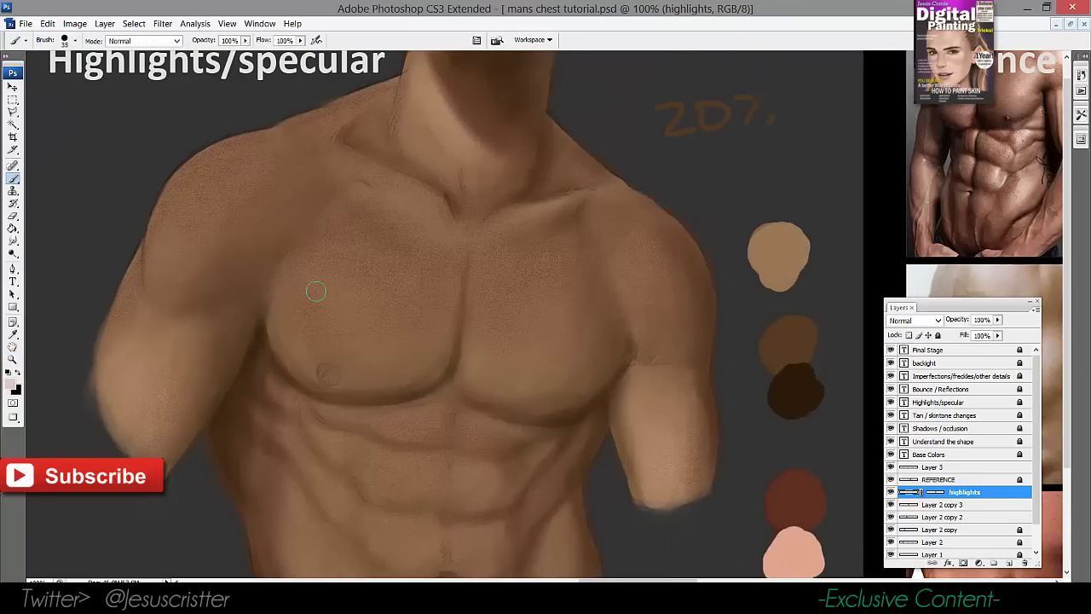
{"action": "left_click_drag", "start_coordinate": [482, 234], "coordinate": [461, 244]}
{"action": "mouse_move", "coordinate": [308, 293]}
{"action": "left_mouse_down"}
{"action": "mouse_move", "coordinate": [329, 244]}
{"action": "mouse_move", "coordinate": [306, 264]}
{"action": "mouse_move", "coordinate": [299, 320]}
{"action": "mouse_move", "coordinate": [320, 311]}
{"action": "mouse_move", "coordinate": [299, 334]}
{"action": "mouse_move", "coordinate": [295, 324]}
{"action": "mouse_move", "coordinate": [306, 294]}
{"action": "mouse_move", "coordinate": [320, 315]}
{"action": "mouse_move", "coordinate": [308, 311]}
{"action": "mouse_move", "coordinate": [321, 270]}
{"action": "mouse_move", "coordinate": [318, 329]}
{"action": "mouse_move", "coordinate": [322, 272]}
{"action": "mouse_move", "coordinate": [288, 336]}
{"action": "left_mouse_up"}
{"action": "key", "text": "ctrl+z"}
{"action": "key", "text": "bracketright"}
{"action": "key", "text": "bracketright"}
{"action": "key", "text": "bracketright"}
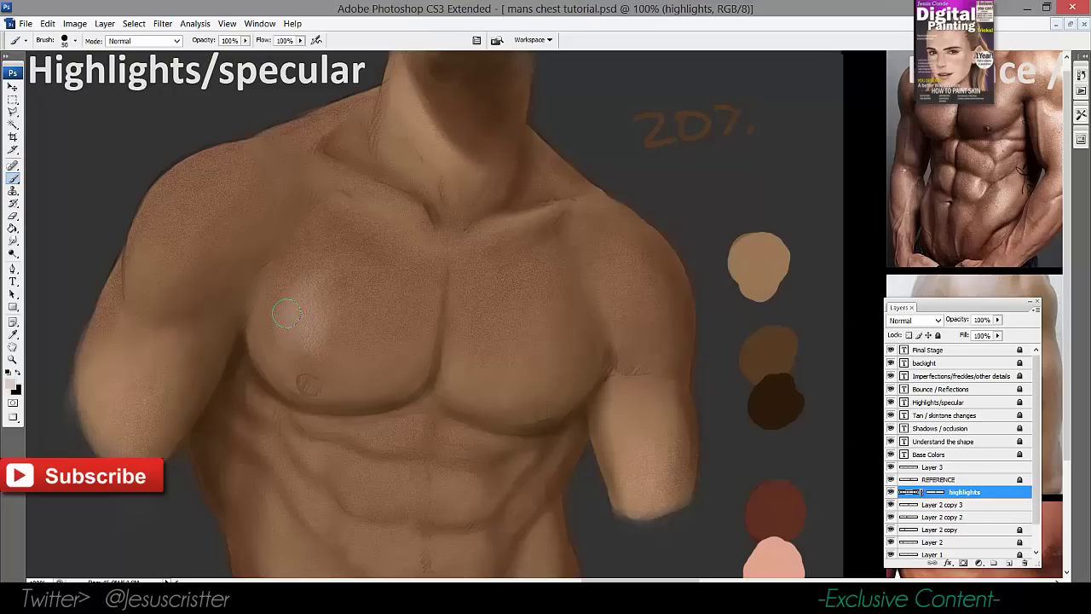
Paint pale highlights on the outer edge of the left arm and on the left shoulder with a size 25 brush
{"action": "key", "text": "z"}
{"action": "left_click", "coordinate": [357, 320]}
{"action": "left_click", "coordinate": [501, 231], "text": "alt"}
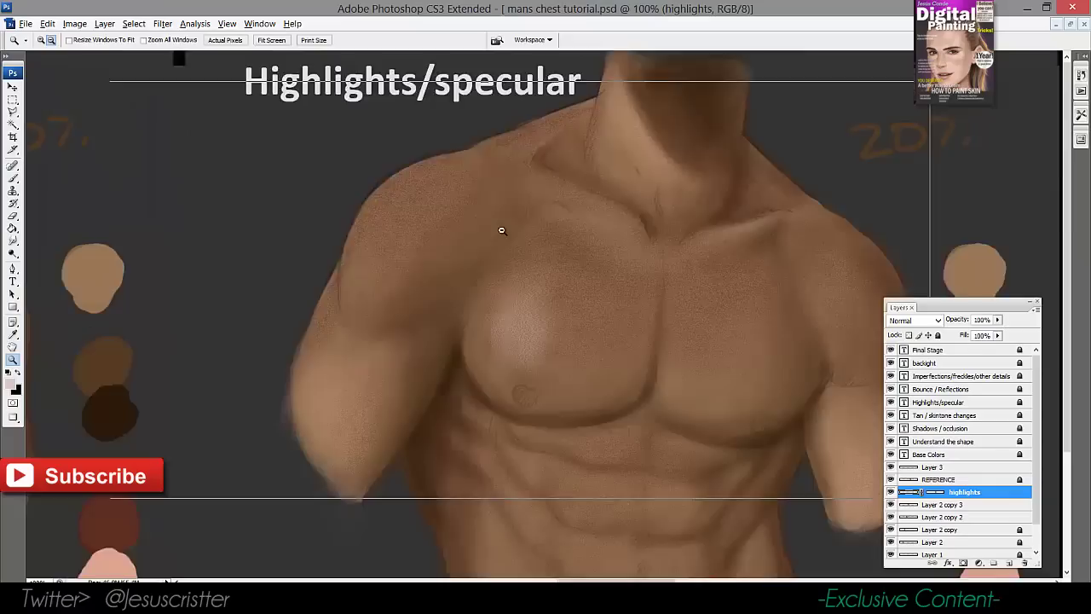
{"action": "left_click", "coordinate": [502, 231], "text": "alt"}
{"action": "left_click_drag", "start_coordinate": [612, 234], "coordinate": [482, 236]}
{"action": "left_click_drag", "start_coordinate": [545, 278], "coordinate": [495, 280]}
{"action": "left_click", "coordinate": [348, 293]}
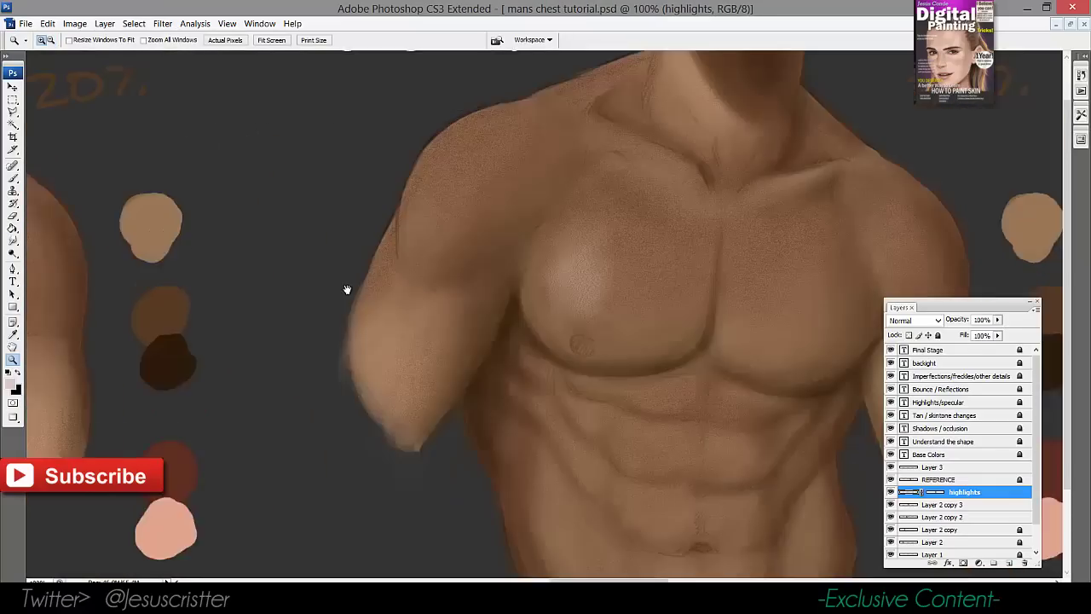
{"action": "left_click_drag", "start_coordinate": [522, 240], "coordinate": [243, 251]}
{"action": "key", "text": "b"}
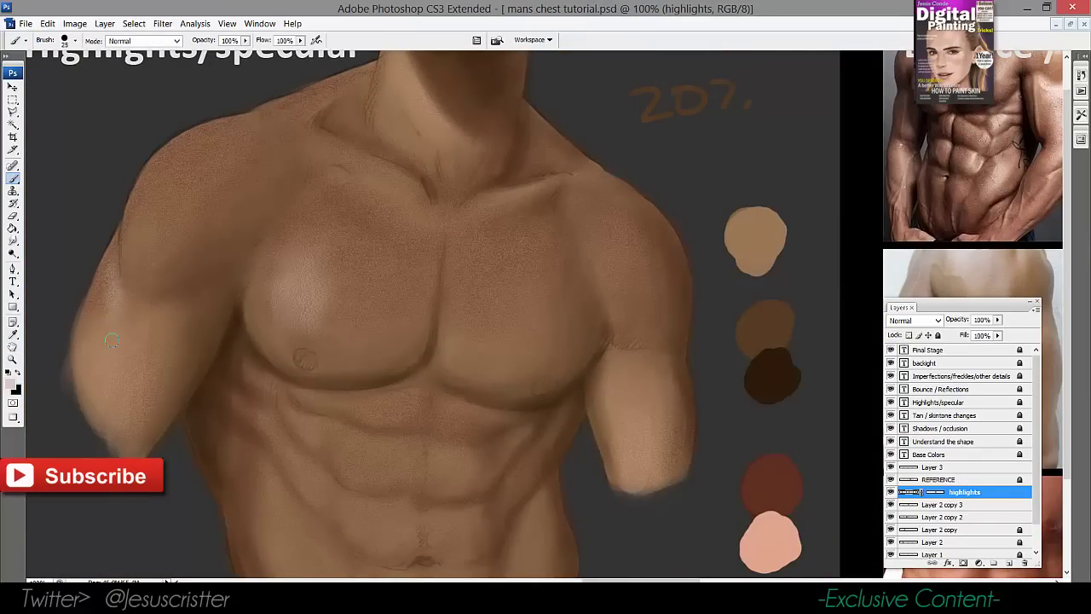
{"action": "mouse_move", "coordinate": [94, 380]}
{"action": "left_mouse_down"}
{"action": "mouse_move", "coordinate": [112, 357]}
{"action": "mouse_move", "coordinate": [109, 337]}
{"action": "mouse_move", "coordinate": [87, 367]}
{"action": "left_mouse_up"}
{"action": "key", "text": "bracketleft"}
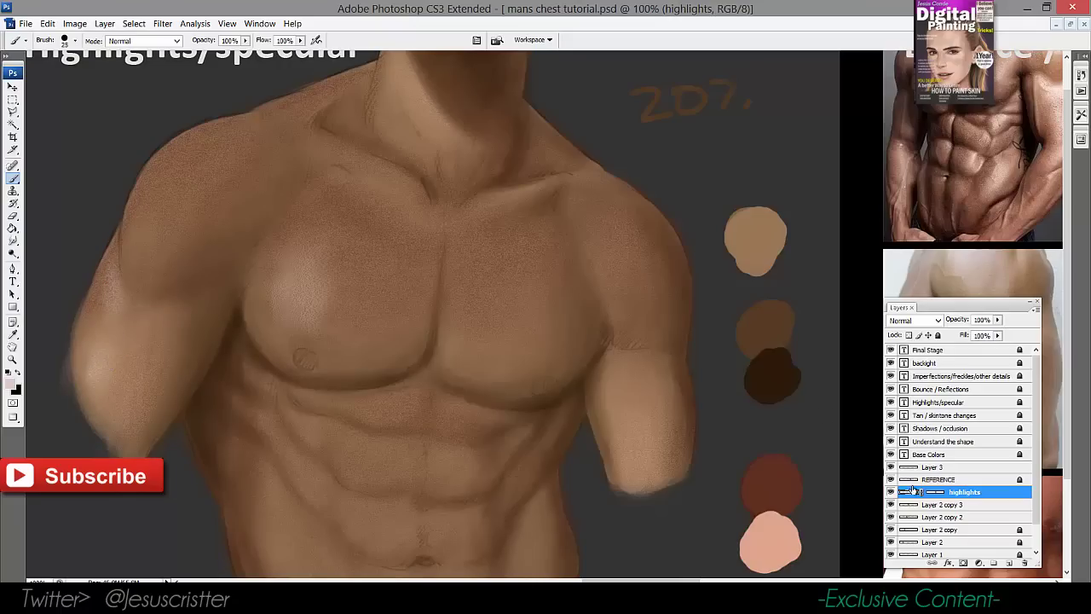
{"action": "left_click_drag", "start_coordinate": [211, 206], "coordinate": [189, 243]}
{"action": "mouse_move", "coordinate": [148, 205]}
{"action": "left_mouse_down"}
{"action": "mouse_move", "coordinate": [132, 228]}
{"action": "mouse_move", "coordinate": [147, 206]}
{"action": "left_mouse_up"}
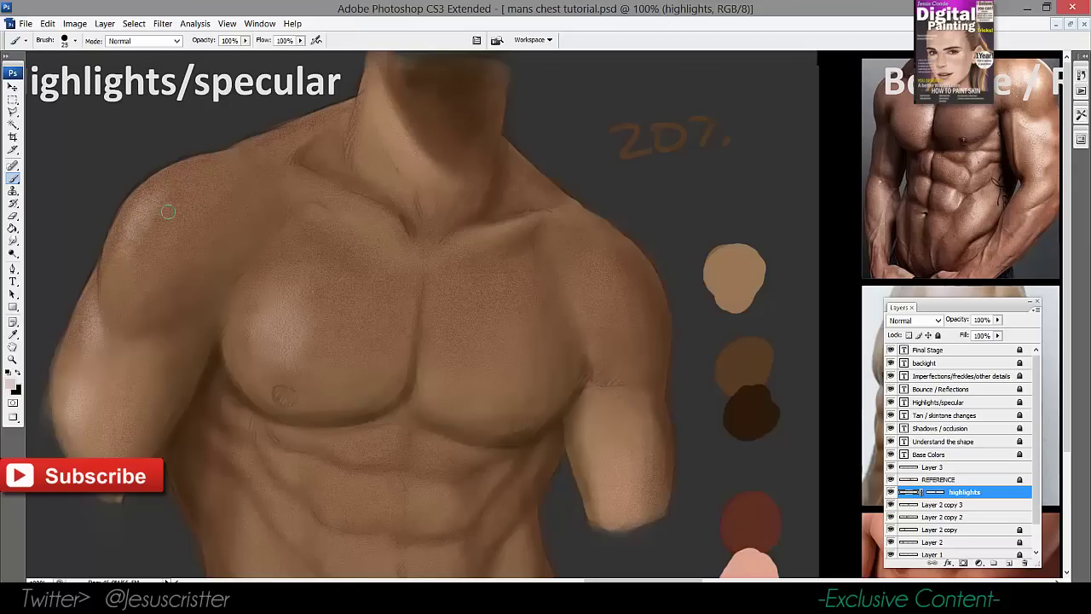
Paint pale highlights below both collarbones and on the inner upper chest with a size 45 brush
{"action": "key", "text": "z"}
{"action": "key", "text": "ctrl+minus"}
{"action": "left_click_drag", "start_coordinate": [247, 183], "coordinate": [413, 247]}
{"action": "key", "text": "ctrl+minus"}
{"action": "key", "text": "ctrl+plus"}
{"action": "left_click_drag", "start_coordinate": [664, 298], "coordinate": [507, 287]}
{"action": "key", "text": "b"}
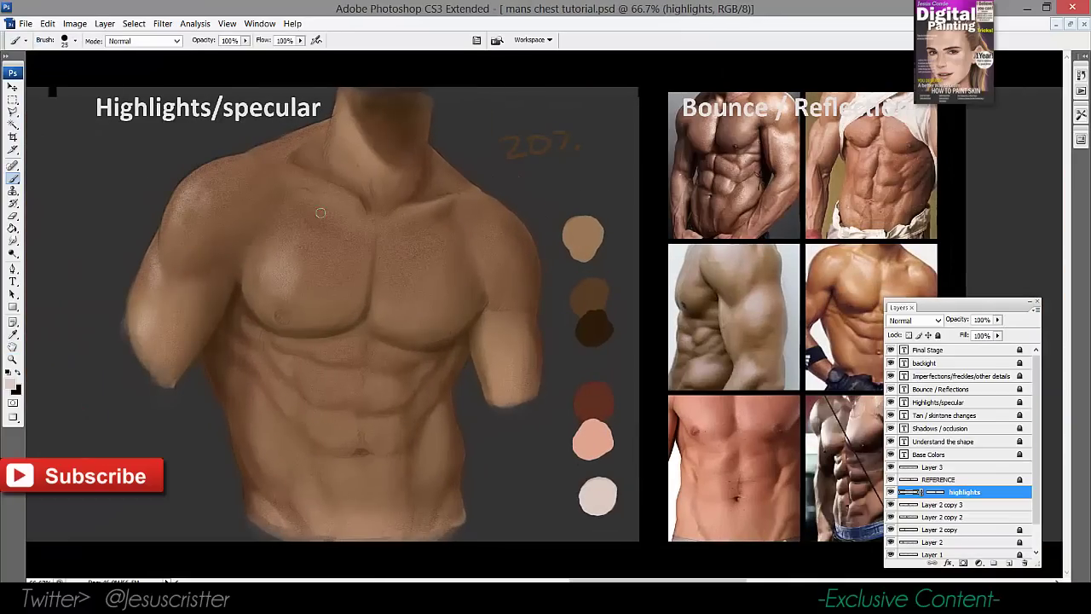
{"action": "key", "text": "bracketright"}
{"action": "key", "text": "bracketright"}
{"action": "key", "text": "bracketright"}
{"action": "mouse_move", "coordinate": [353, 230]}
{"action": "left_mouse_down"}
{"action": "mouse_move", "coordinate": [357, 212]}
{"action": "mouse_move", "coordinate": [334, 206]}
{"action": "left_mouse_up"}
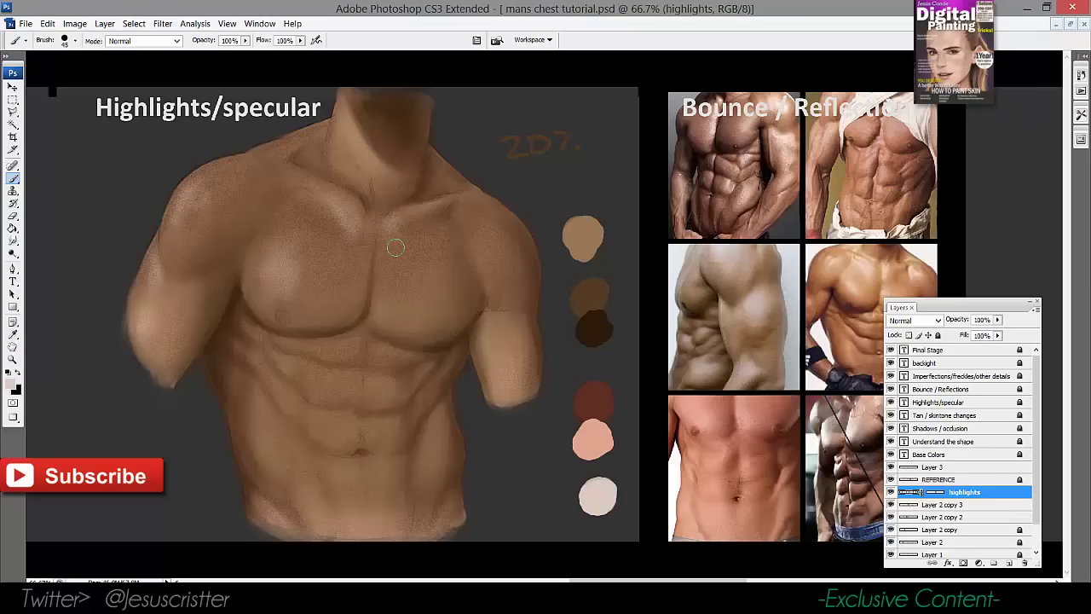
{"action": "left_click_drag", "start_coordinate": [406, 233], "coordinate": [396, 232]}
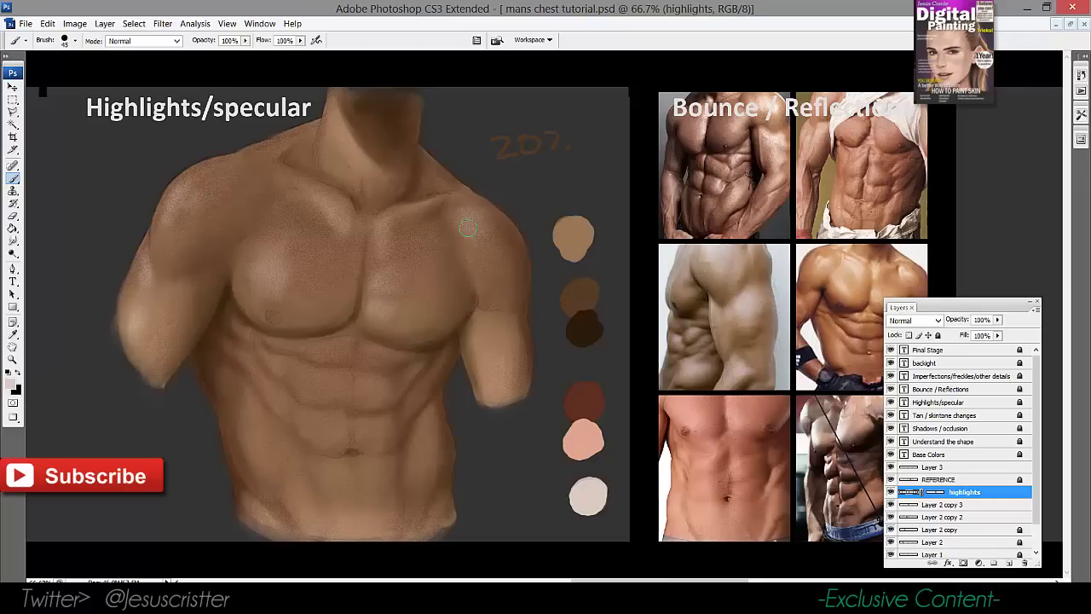
Refine the pale highlights around the right shoulder and the base of the neck with the brush reduced to 30
{"action": "left_click", "coordinate": [478, 166], "text": "alt"}
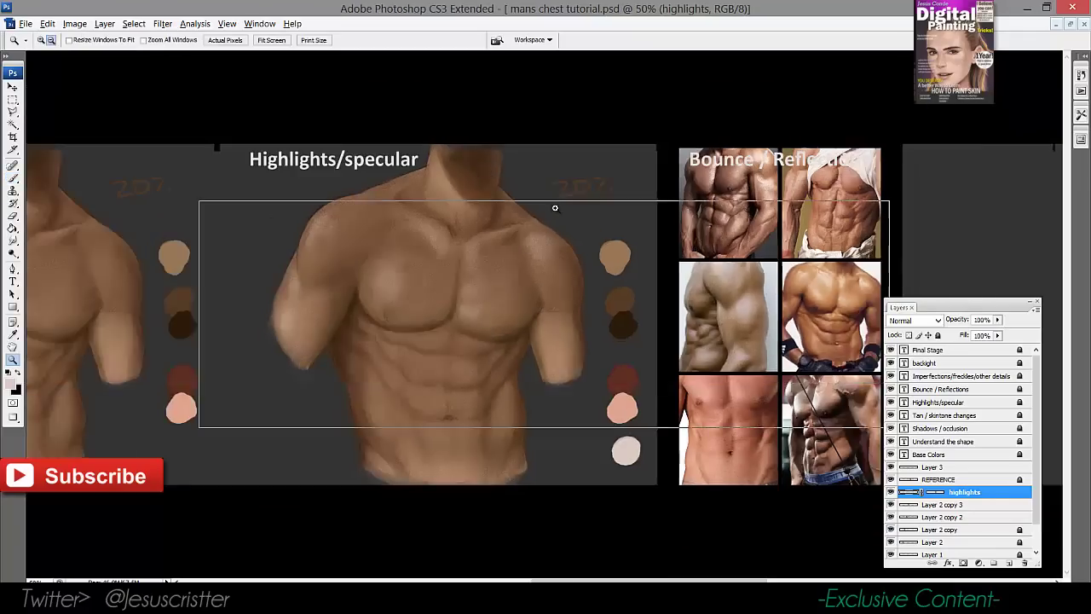
{"action": "left_click", "coordinate": [555, 208], "text": "alt"}
{"action": "left_click_drag", "start_coordinate": [555, 208], "coordinate": [514, 268]}
{"action": "left_click", "coordinate": [515, 268], "text": "ctrl"}
{"action": "left_click", "coordinate": [520, 260], "text": "ctrl"}
{"action": "left_click_drag", "start_coordinate": [574, 226], "coordinate": [475, 244]}
{"action": "left_click", "coordinate": [475, 244], "text": "ctrl"}
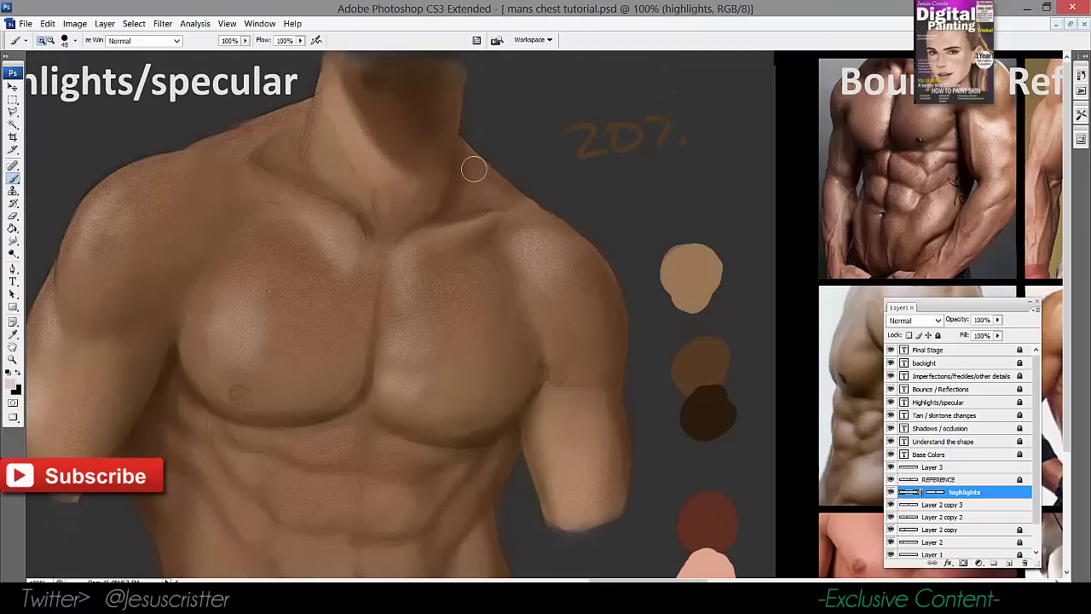
{"action": "key", "text": "bracketleft"}
{"action": "key", "text": "bracketleft"}
{"action": "key", "text": "bracketleft"}
{"action": "left_click", "coordinate": [489, 200], "text": "alt"}
{"action": "left_click_drag", "start_coordinate": [531, 188], "coordinate": [384, 108]}
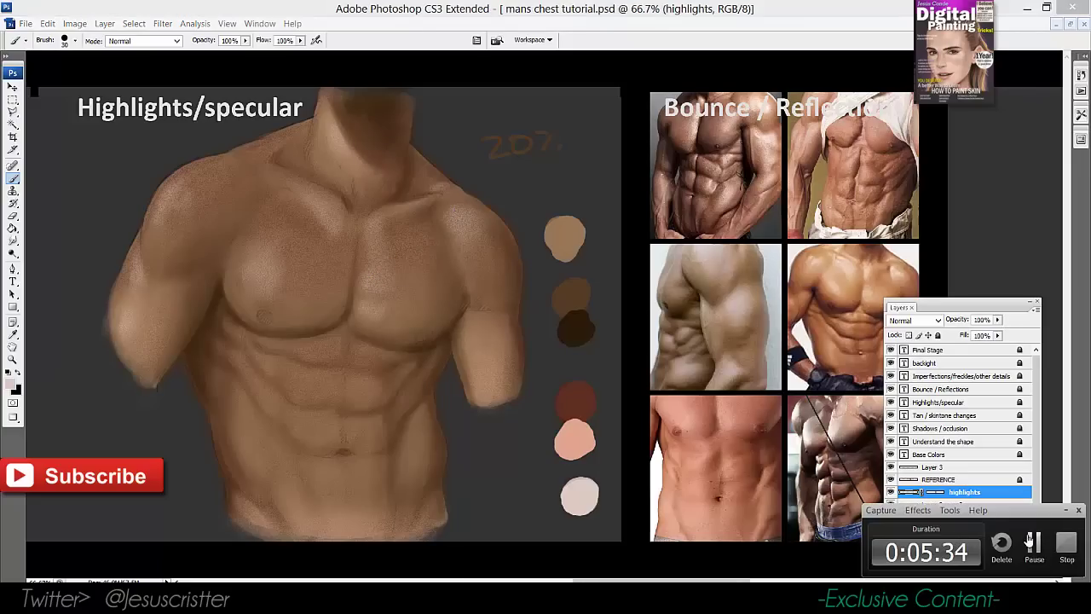
Paint pale highlights over the abdominal muscles and the sides of the waist with brush sizes 40 and 30
{"action": "key", "text": "z"}
{"action": "left_click", "coordinate": [371, 362]}
{"action": "left_click_drag", "start_coordinate": [656, 292], "coordinate": [353, 287]}
{"action": "left_click", "coordinate": [513, 323], "text": "alt"}
{"action": "key", "text": "b"}
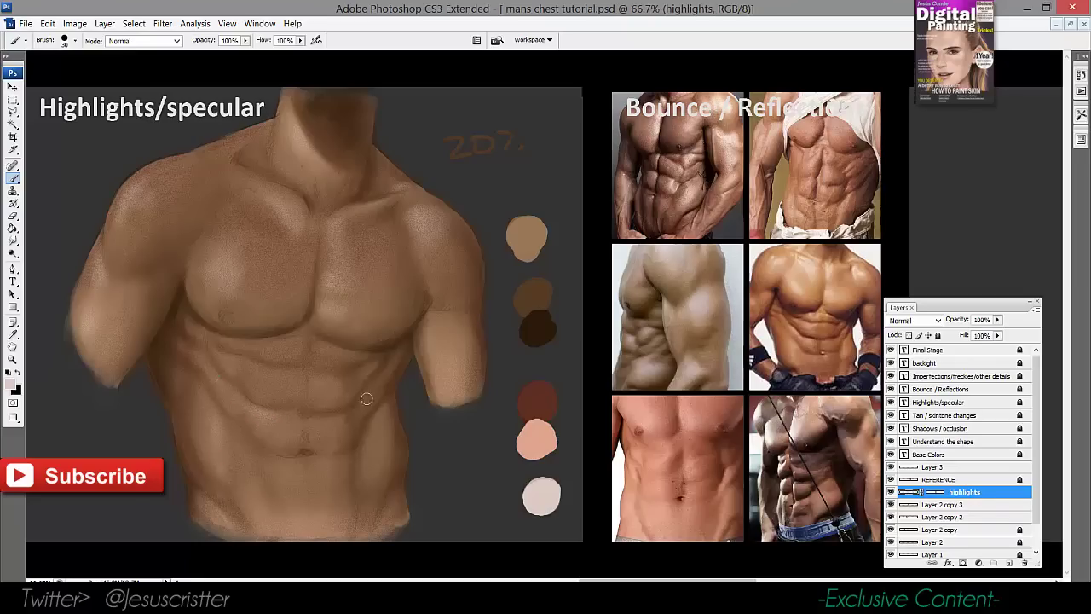
{"action": "key", "text": "bracketright"}
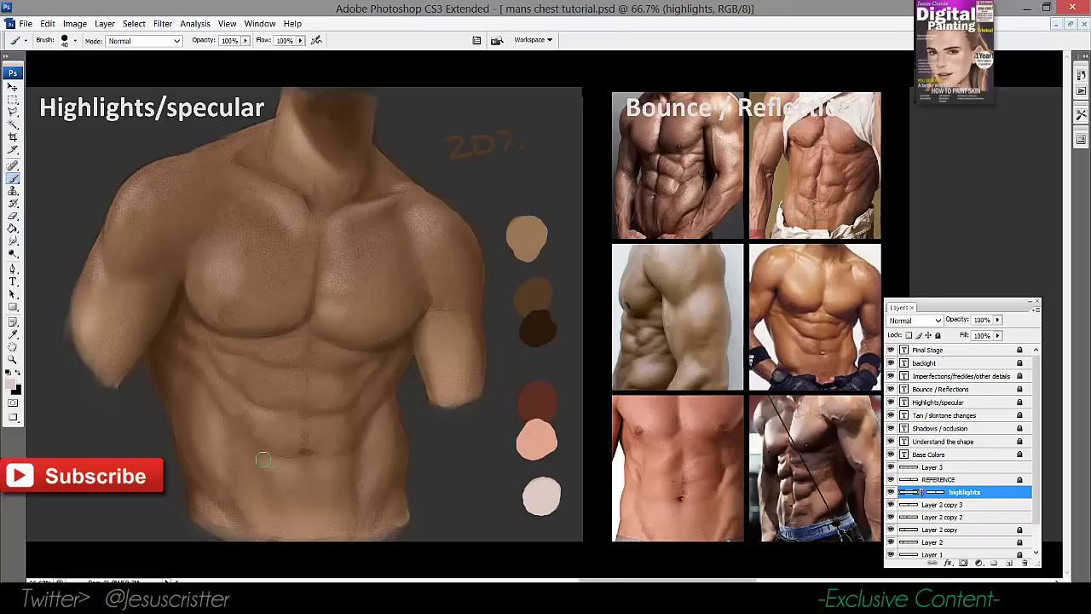
{"action": "key", "text": "bracketleft"}
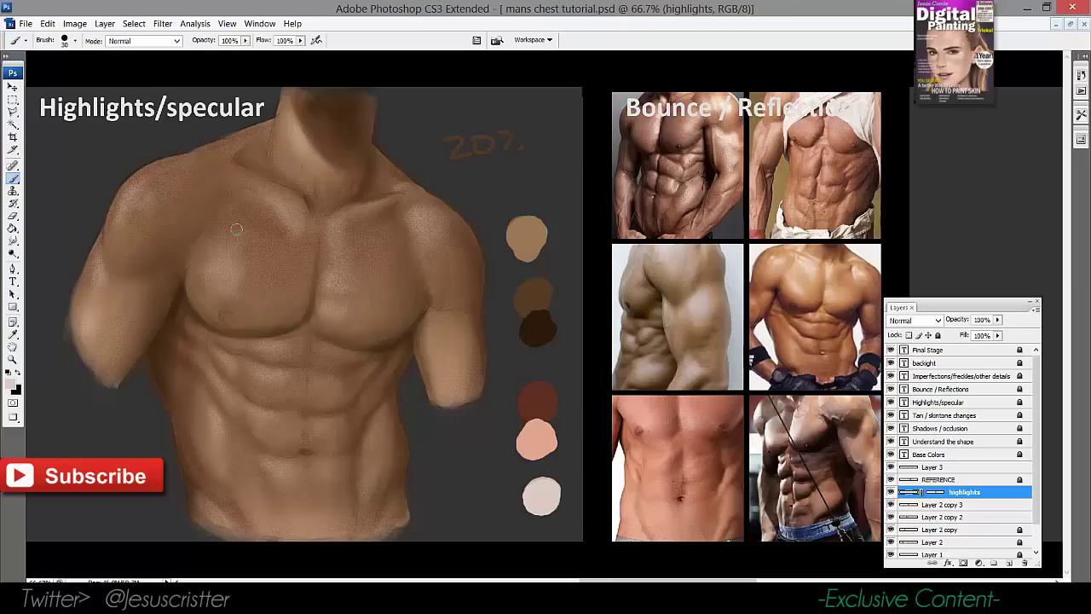
Soften the left pectoral's highlight with the Eraser and strengthen the right pectoral's highlight with a size 50 brush
{"action": "key", "text": "e"}
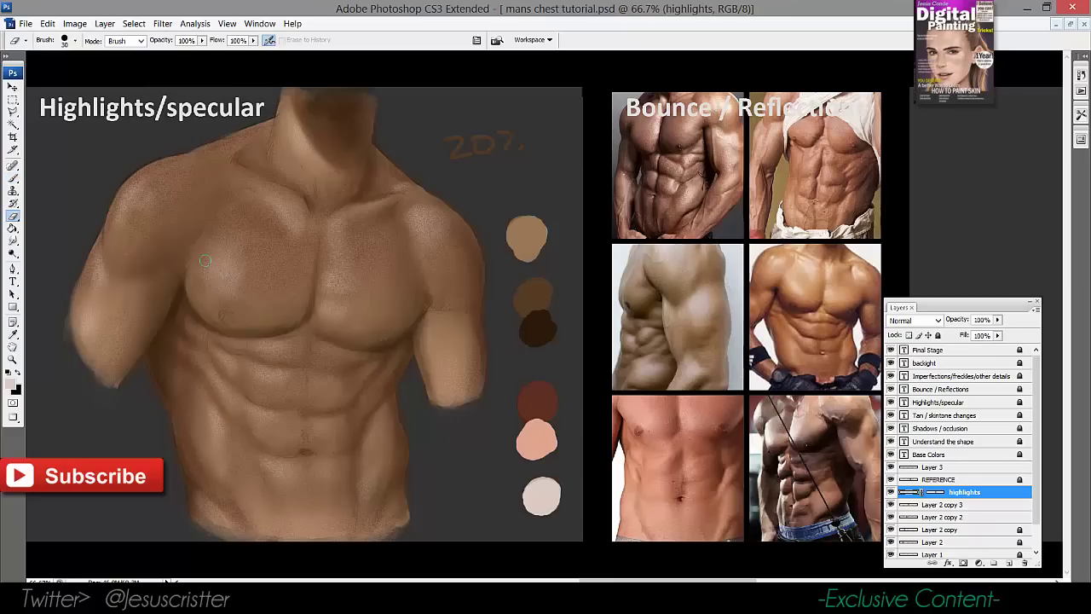
{"action": "key", "text": "b"}
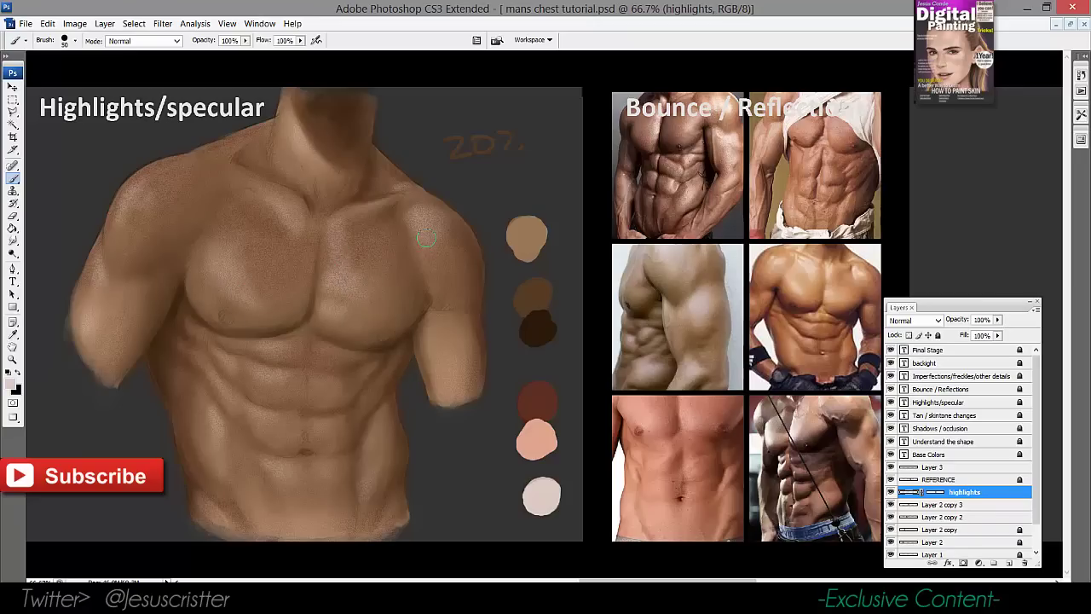
{"action": "key", "text": "z"}
{"action": "left_click", "coordinate": [459, 213], "text": "alt"}
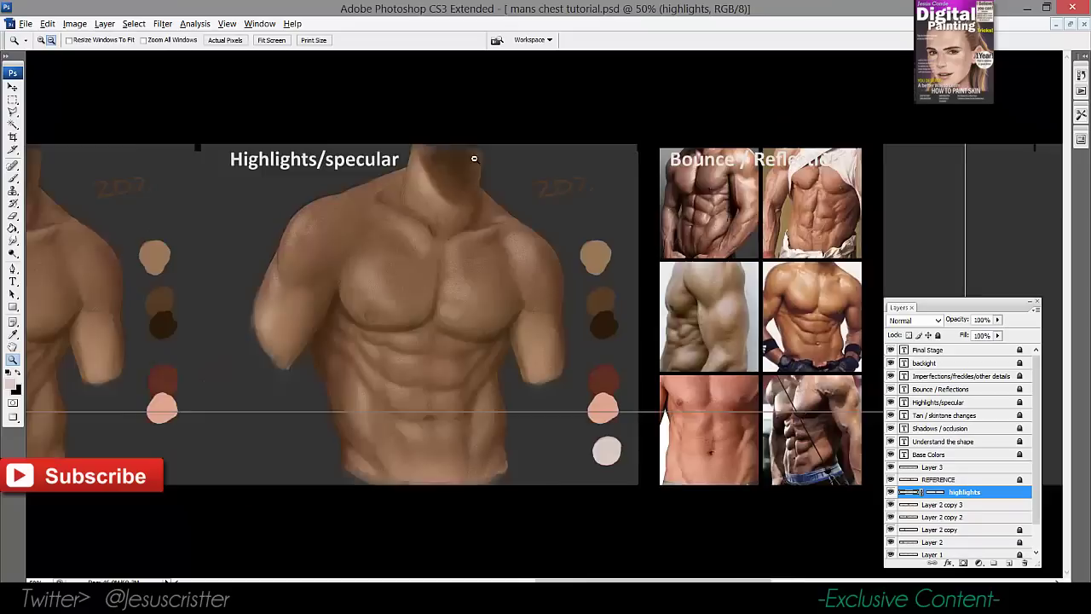
{"action": "left_click", "coordinate": [473, 164], "text": "alt"}
{"action": "mouse_move", "coordinate": [600, 200]}
{"action": "left_mouse_down"}
{"action": "mouse_move", "coordinate": [535, 242]}
{"action": "mouse_move", "coordinate": [355, 279]}
{"action": "left_mouse_up"}
{"action": "left_click", "coordinate": [465, 301]}
{"action": "left_click", "coordinate": [567, 251]}
Paint pale highlights on the neck, the arms and along the left collarbone, reducing the brush to 20 for the fine areas
{"action": "key", "text": "b"}
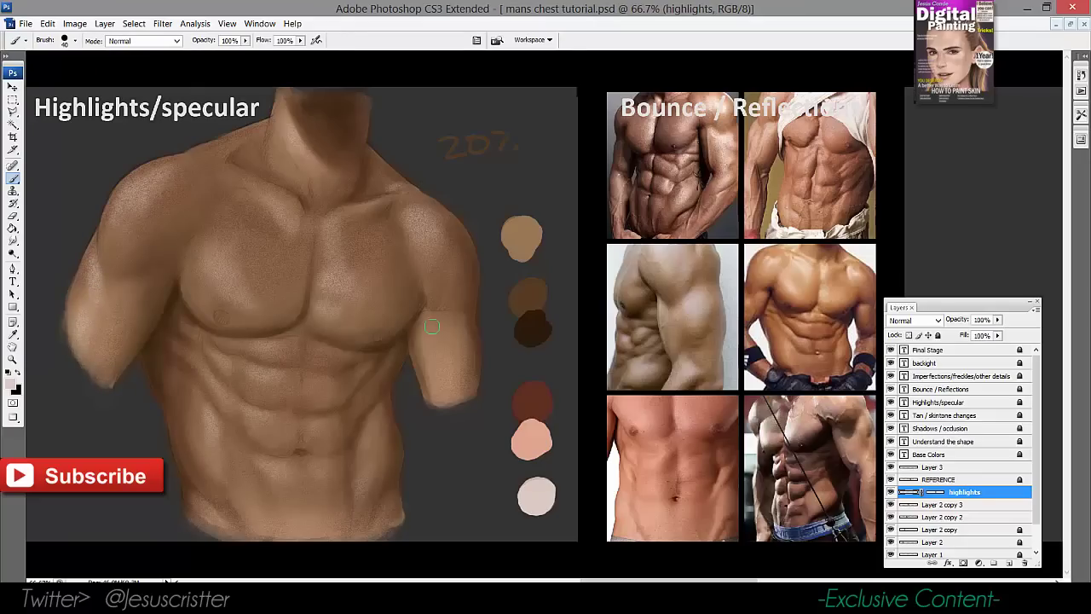
{"action": "key", "text": "bracketright"}
{"action": "mouse_move", "coordinate": [288, 165]}
{"action": "left_mouse_down"}
{"action": "mouse_move", "coordinate": [285, 152]}
{"action": "mouse_move", "coordinate": [279, 164]}
{"action": "mouse_move", "coordinate": [284, 152]}
{"action": "mouse_move", "coordinate": [300, 187]}
{"action": "mouse_move", "coordinate": [286, 146]}
{"action": "mouse_move", "coordinate": [299, 177]}
{"action": "left_mouse_up"}
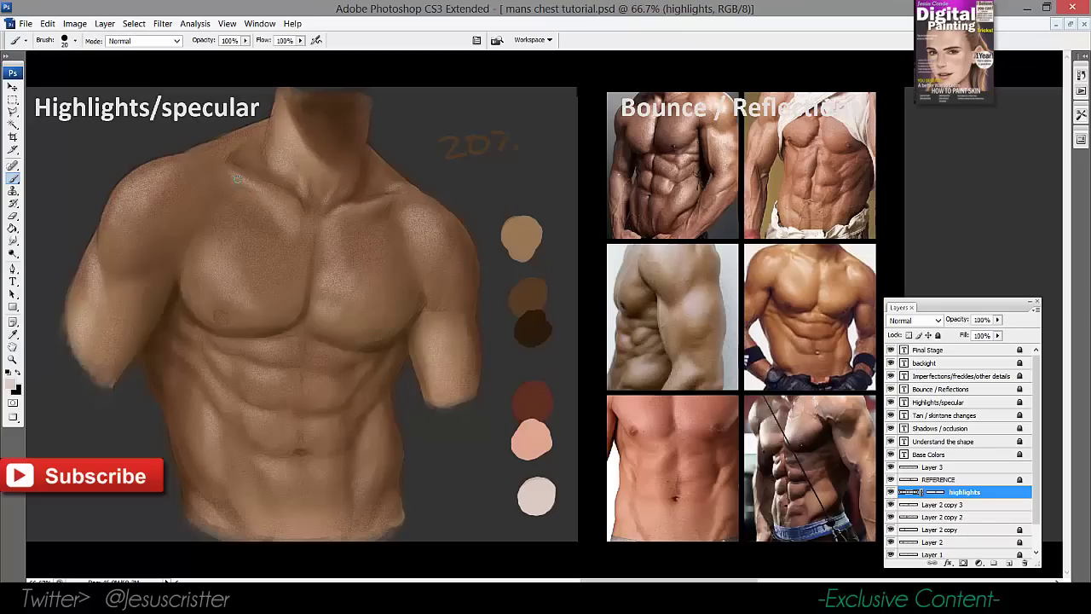
{"action": "key", "text": "bracketright"}
{"action": "key", "text": "bracketright"}
{"action": "key", "text": "bracketright"}
{"action": "key", "text": "bracketright"}
{"action": "key", "text": "bracketright"}
Paint a highlight on the lower abdomen below the navel with a size 25 brush and soften it with a size 70 Eraser
{"action": "key", "text": "z"}
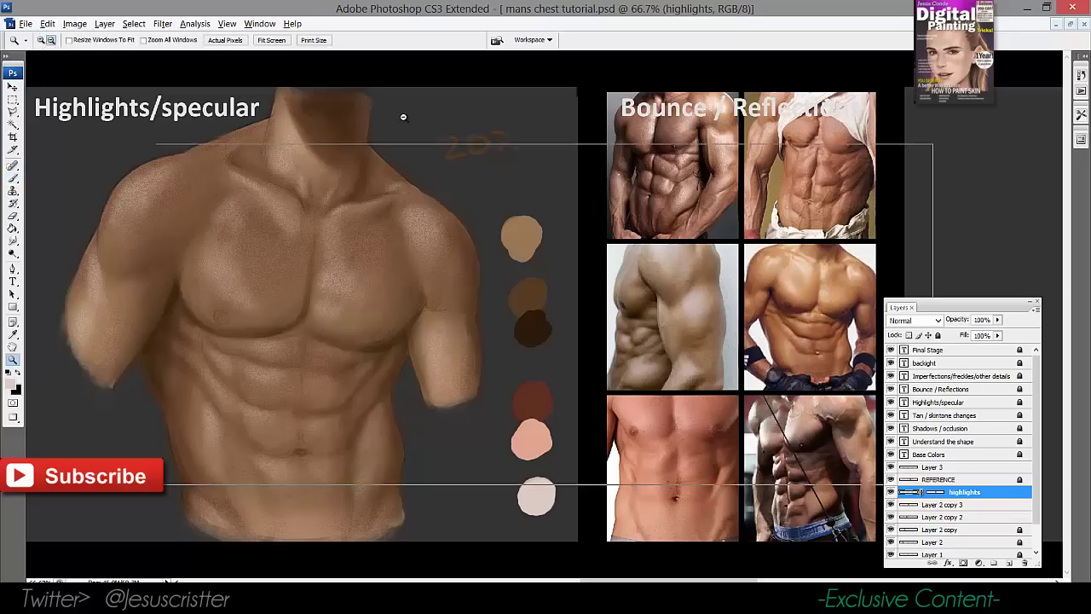
{"action": "left_click", "coordinate": [402, 116], "text": "alt"}
{"action": "left_click", "coordinate": [502, 254]}
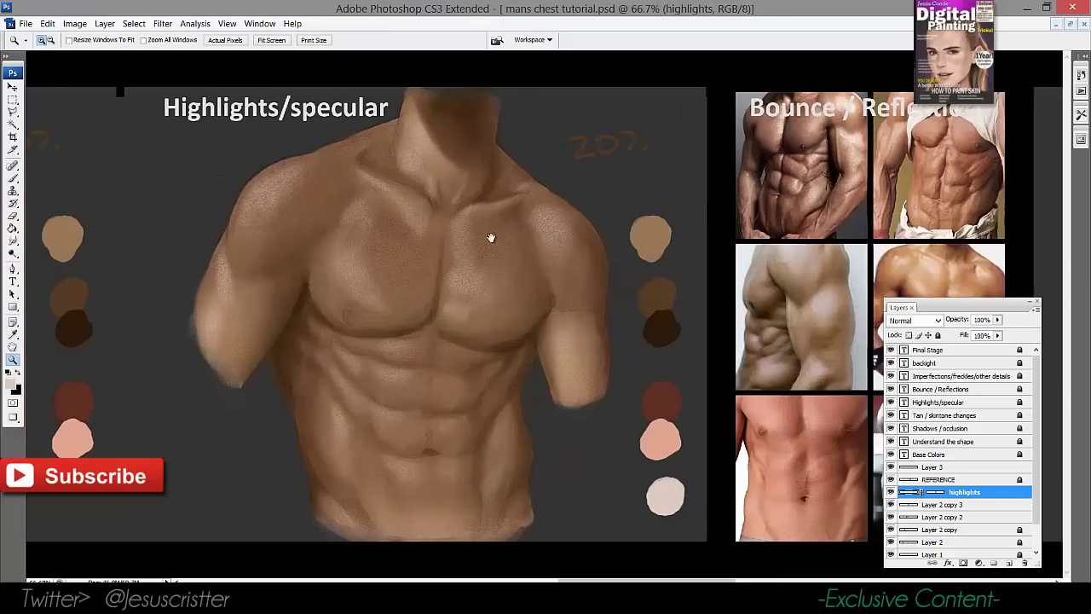
{"action": "key", "text": "b"}
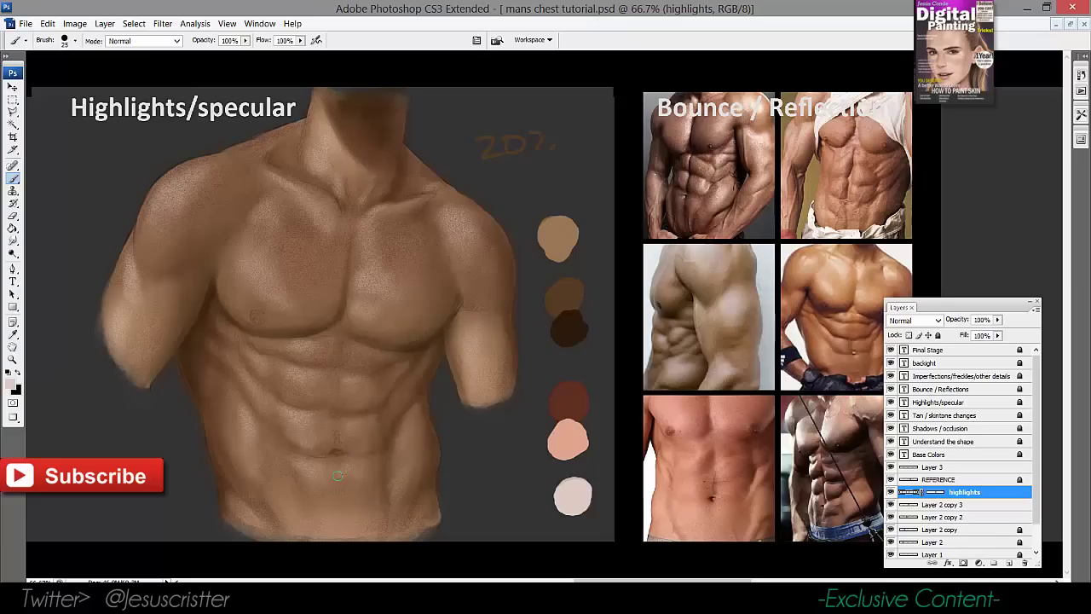
{"action": "left_click_drag", "start_coordinate": [348, 468], "coordinate": [350, 477]}
{"action": "key", "text": "bracketright"}
{"action": "key", "text": "e"}
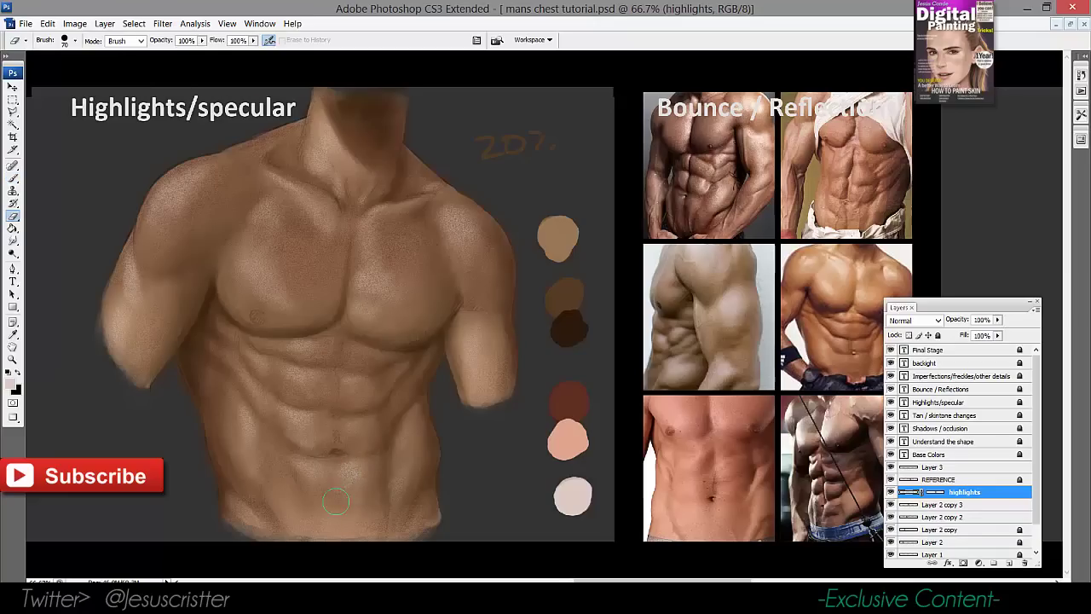
Add pale highlights to the right upper arm and around the centre of the chest with brush sizes 45 and 20
{"action": "key", "text": "b"}
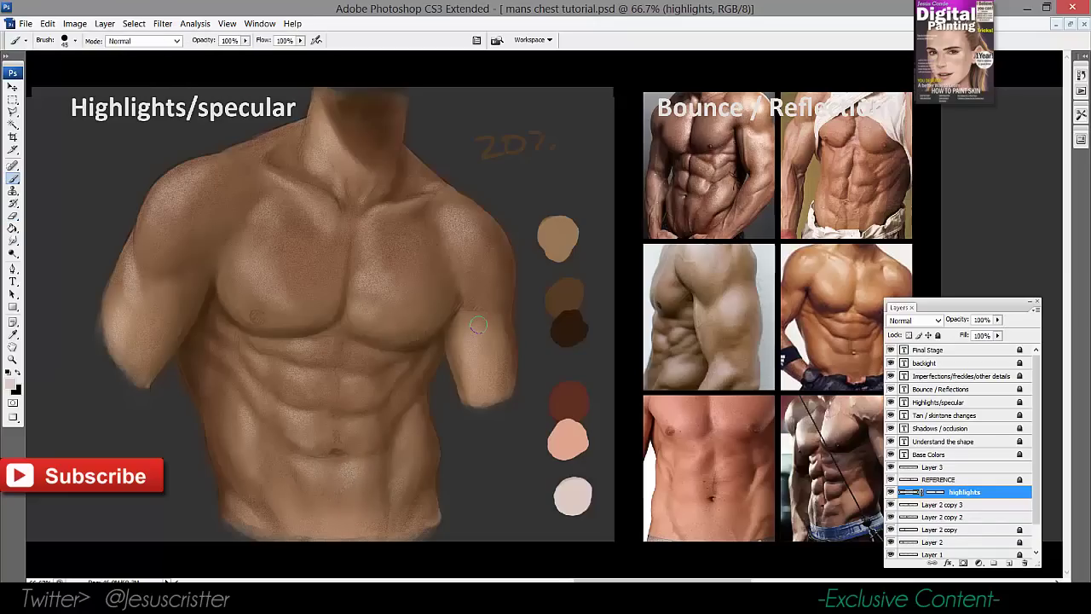
{"action": "key", "text": "z"}
{"action": "left_click", "coordinate": [509, 248], "text": "alt"}
{"action": "left_click", "coordinate": [514, 248], "text": "alt"}
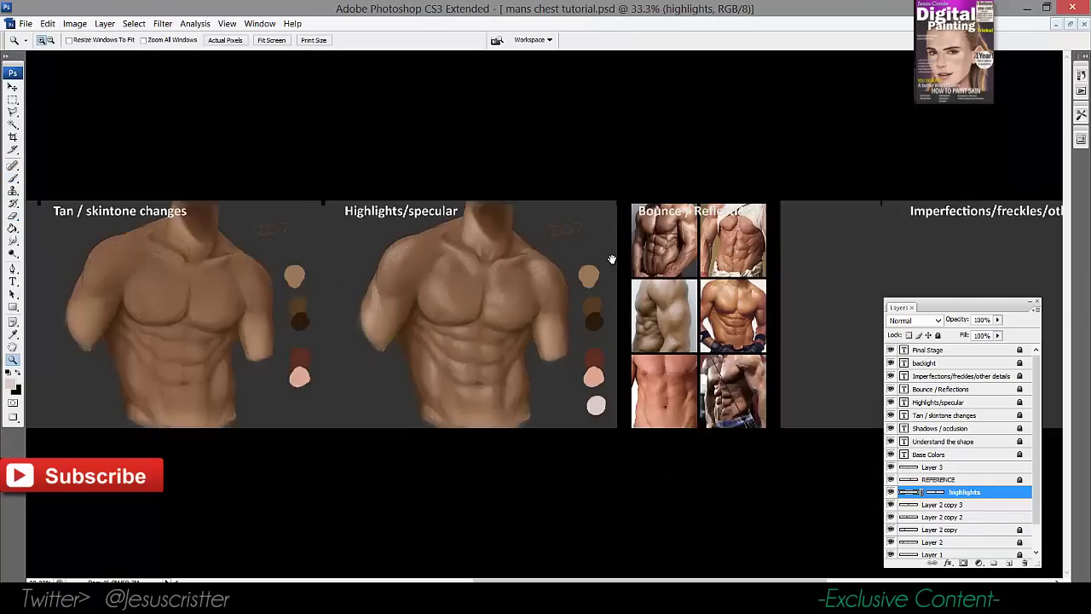
{"action": "mouse_move", "coordinate": [611, 258]}
{"action": "left_mouse_down"}
{"action": "mouse_move", "coordinate": [573, 271]}
{"action": "mouse_move", "coordinate": [398, 273]}
{"action": "left_mouse_up"}
{"action": "left_click", "coordinate": [475, 307]}
{"action": "left_click", "coordinate": [540, 286]}
{"action": "key", "text": "b"}
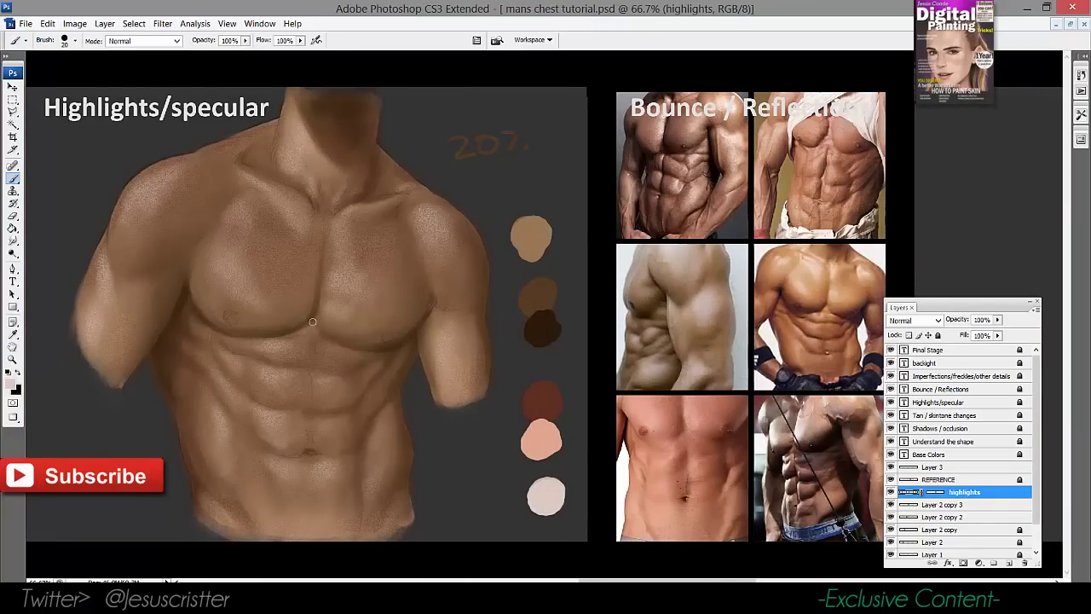
{"action": "left_click_drag", "start_coordinate": [370, 265], "coordinate": [466, 262]}
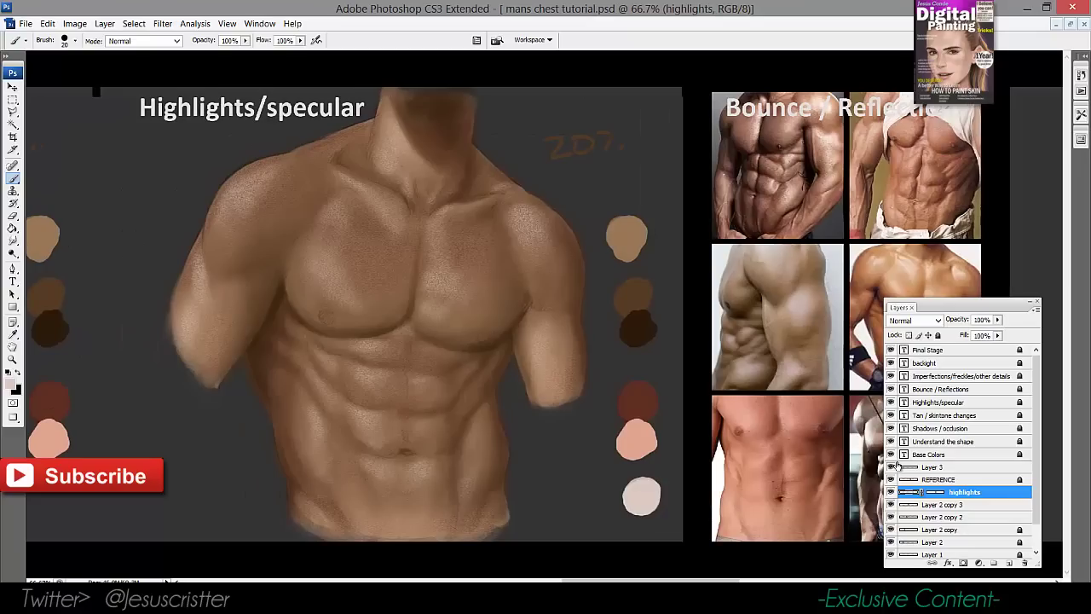
Toggle the highlights layer's visibility to compare the result, and add a new layer directly above it
{"action": "left_click", "coordinate": [892, 483]}
{"action": "left_click", "coordinate": [892, 484]}
{"action": "left_click", "coordinate": [892, 492]}
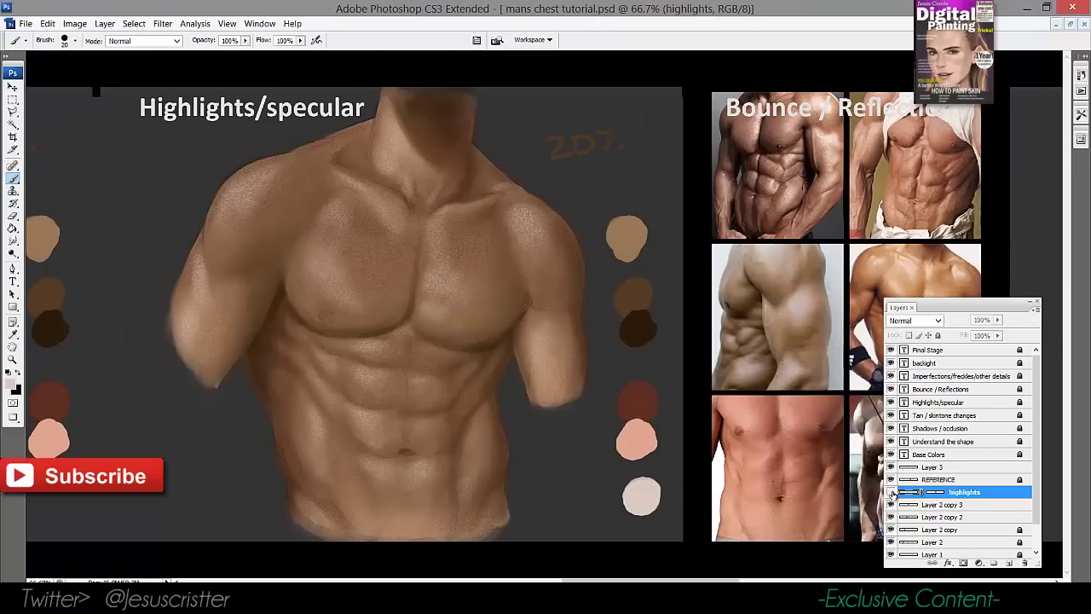
{"action": "left_click", "coordinate": [892, 492]}
{"action": "key", "text": "ctrl+alt+shift+n"}
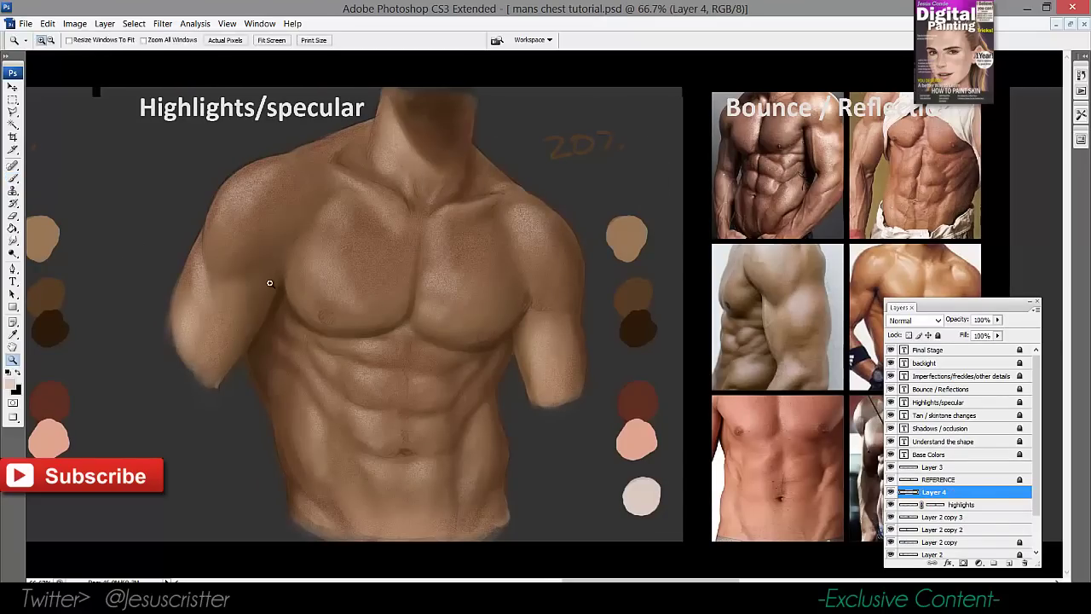
Paint a brighter, untextured highlight on the outer left pectoral on the new layer
{"action": "left_click", "coordinate": [363, 266], "text": "ctrl"}
{"action": "left_click_drag", "start_coordinate": [442, 236], "coordinate": [222, 208]}
{"action": "key", "text": "bracketleft"}
{"action": "mouse_move", "coordinate": [270, 283]}
{"action": "left_mouse_down"}
{"action": "mouse_move", "coordinate": [277, 244]}
{"action": "mouse_move", "coordinate": [277, 309]}
{"action": "mouse_move", "coordinate": [259, 288]}
{"action": "mouse_move", "coordinate": [269, 301]}
{"action": "mouse_move", "coordinate": [273, 268]}
{"action": "mouse_move", "coordinate": [263, 272]}
{"action": "mouse_move", "coordinate": [285, 305]}
{"action": "left_mouse_up"}
{"action": "mouse_move", "coordinate": [351, 196]}
{"action": "left_mouse_down"}
{"action": "mouse_move", "coordinate": [341, 210]}
{"action": "mouse_move", "coordinate": [351, 171]}
{"action": "left_mouse_up"}
Paint thin bright accents along the right collarbone's inner and outer ends with a size 9 brush
{"action": "left_click", "coordinate": [367, 225], "text": "ctrl"}
{"action": "left_click_drag", "start_coordinate": [527, 98], "coordinate": [459, 224]}
{"action": "key", "text": "bracketleft"}
{"action": "key", "text": "bracketleft"}
{"action": "key", "text": "bracketleft"}
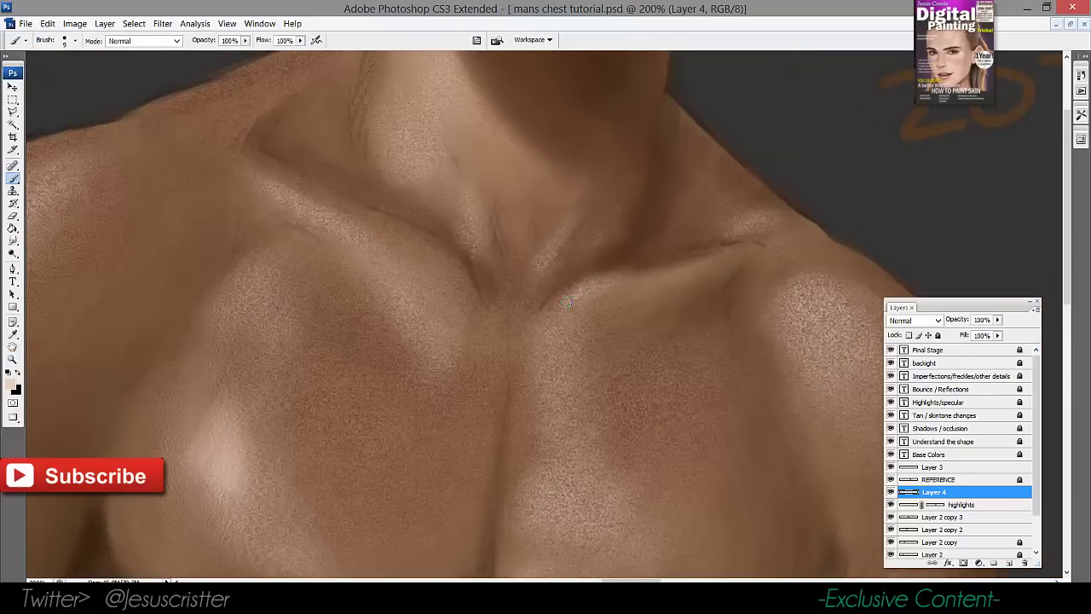
{"action": "left_click_drag", "start_coordinate": [753, 218], "coordinate": [736, 223]}
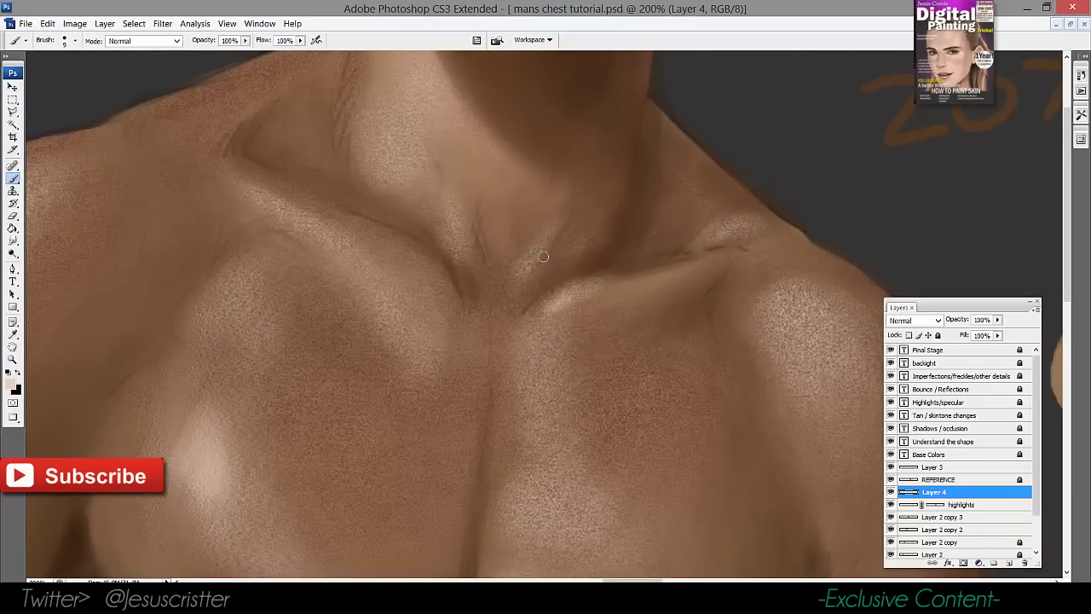
Paint a thin accent at the base of the neck and, at 40% opacity and size 15, brighten both ends of the left collarbone
{"action": "left_click_drag", "start_coordinate": [558, 248], "coordinate": [535, 279]}
{"action": "key", "text": "4"}
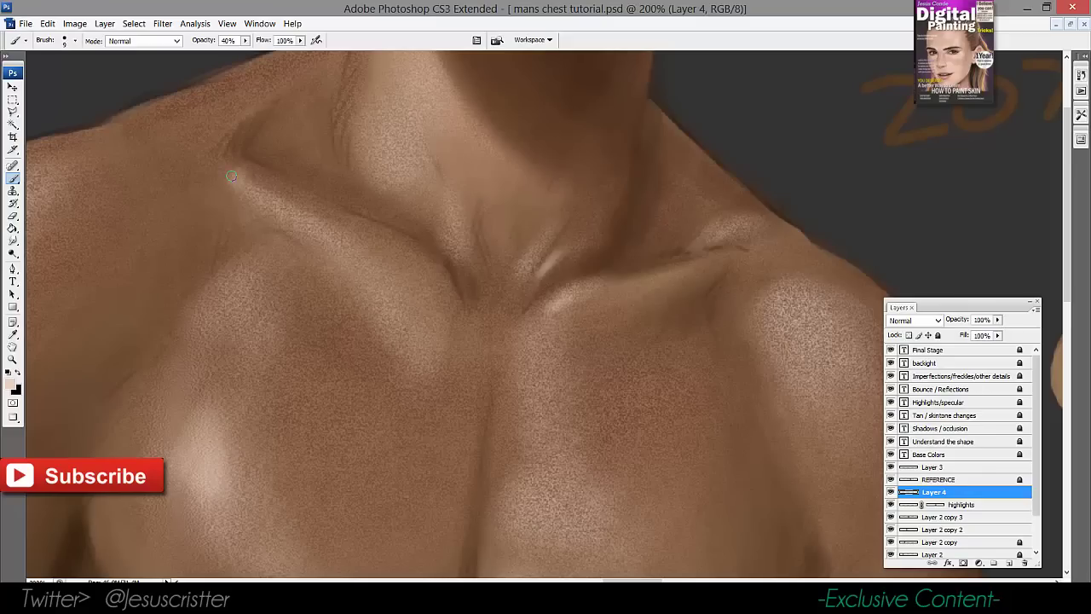
{"action": "key", "text": "bracketright"}
{"action": "key", "text": "bracketright"}
{"action": "left_click_drag", "start_coordinate": [236, 179], "coordinate": [275, 200]}
{"action": "left_click_drag", "start_coordinate": [421, 266], "coordinate": [402, 248]}
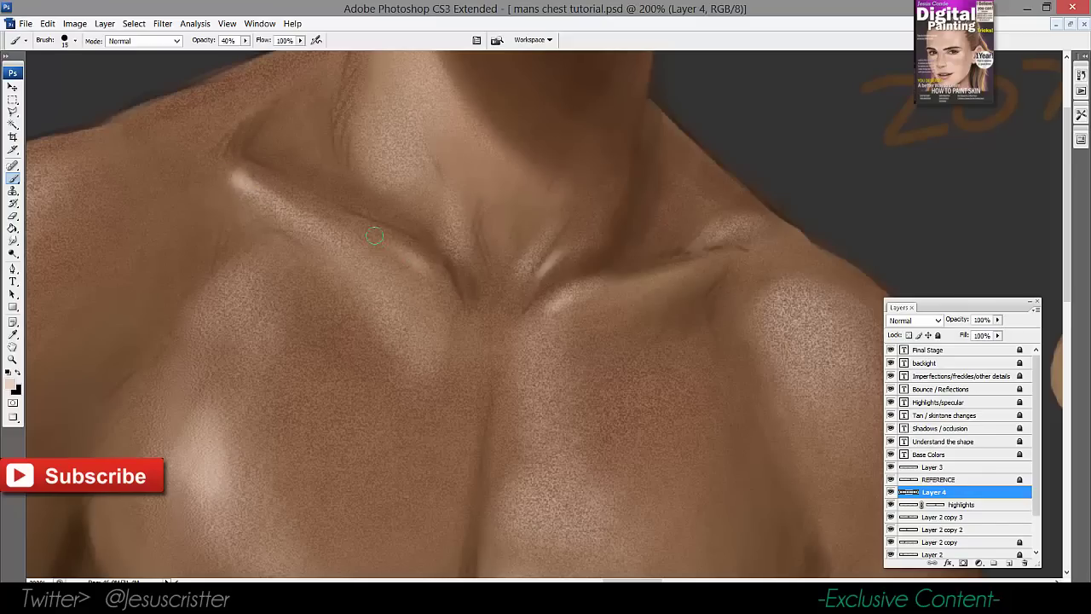
Brighten the highlights on top of the left and right shoulders at 40% opacity, using brush sizes 15 and 25
{"action": "left_click_drag", "start_coordinate": [296, 219], "coordinate": [582, 198]}
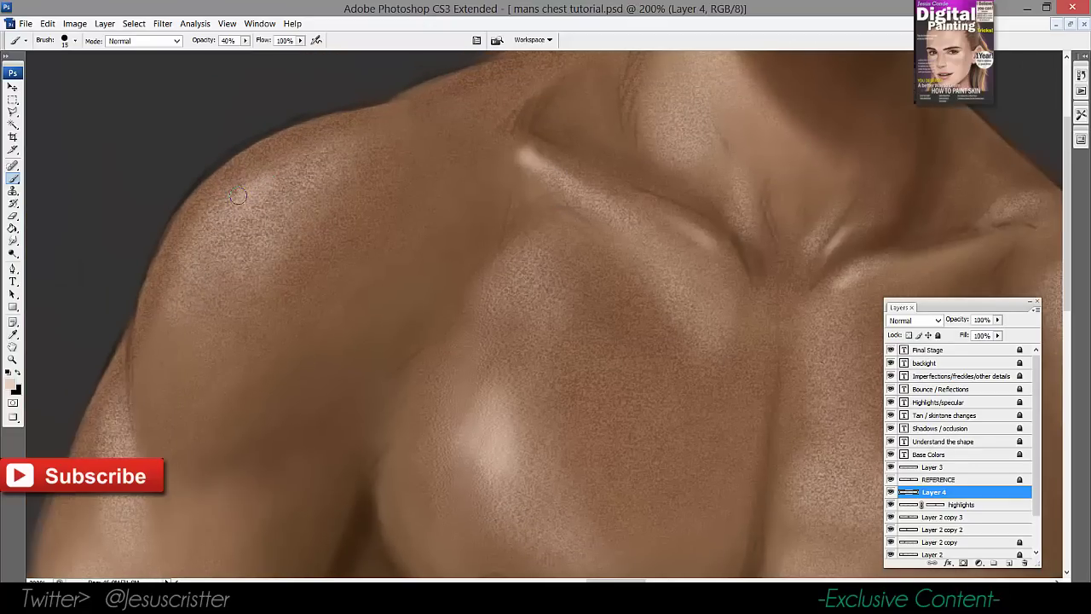
{"action": "key", "text": "z"}
{"action": "left_click", "coordinate": [331, 163], "text": "alt"}
{"action": "left_click", "coordinate": [331, 163], "text": "alt"}
{"action": "left_click_drag", "start_coordinate": [887, 241], "coordinate": [475, 217]}
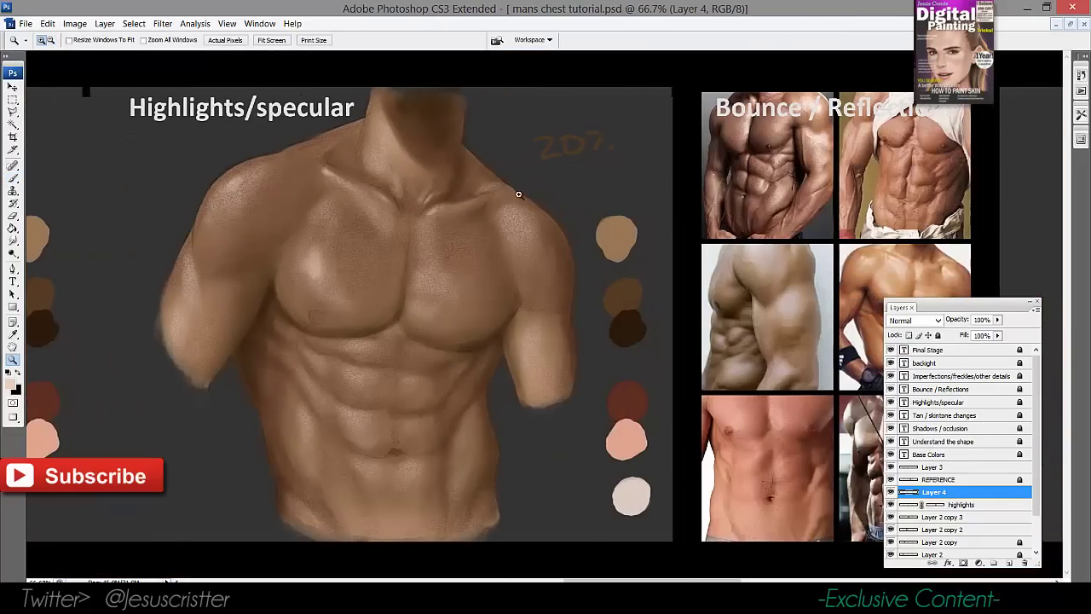
{"action": "left_click", "coordinate": [532, 291]}
{"action": "key", "text": "b"}
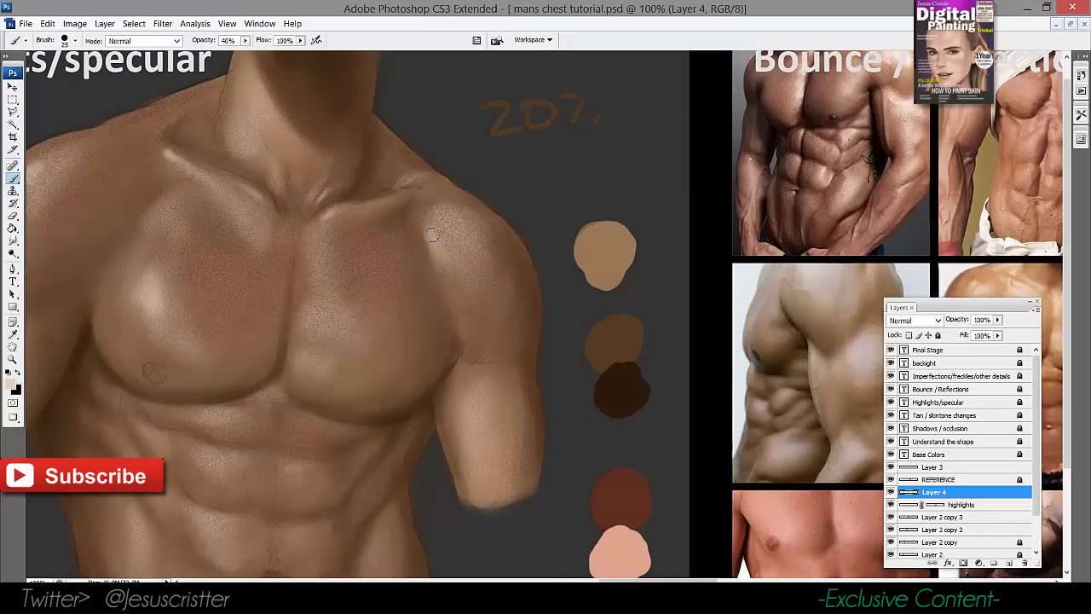
{"action": "left_click_drag", "start_coordinate": [446, 210], "coordinate": [264, 203]}
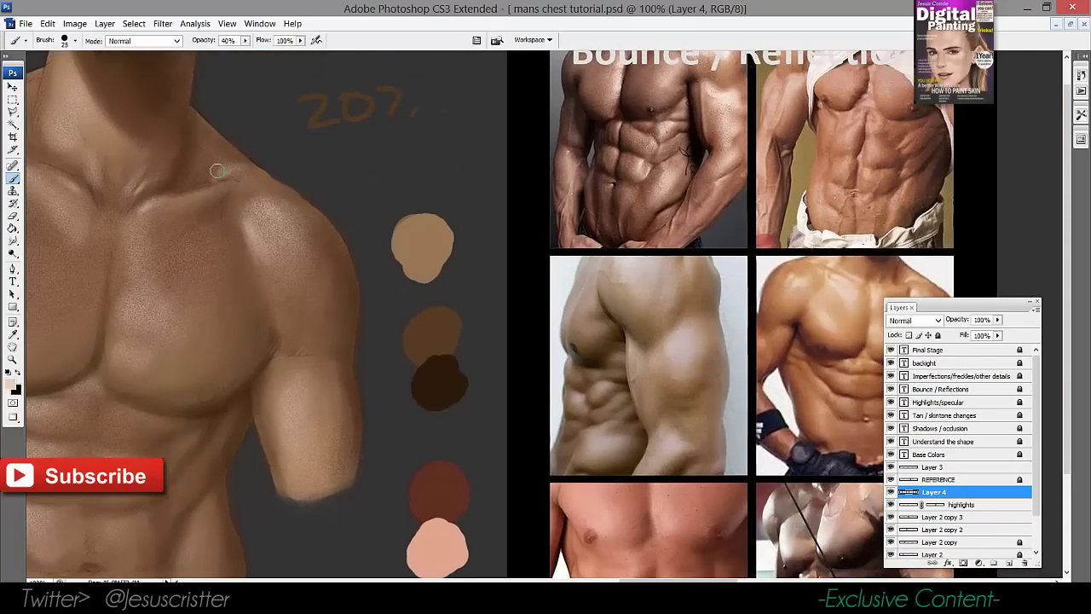
Brighten the inner right pectoral and the uppermost abdominal muscles just beneath the chest, reducing the brush to size 20
{"action": "mouse_move", "coordinate": [217, 171]}
{"action": "left_mouse_down"}
{"action": "mouse_move", "coordinate": [202, 168]}
{"action": "mouse_move", "coordinate": [231, 144]}
{"action": "mouse_move", "coordinate": [317, 153]}
{"action": "left_mouse_up"}
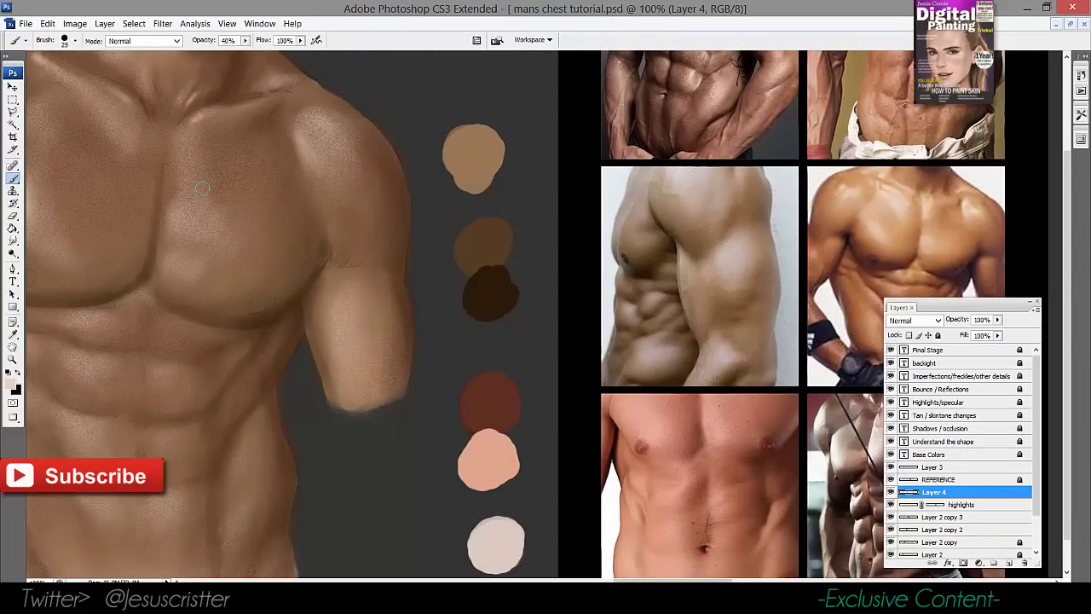
{"action": "left_click_drag", "start_coordinate": [206, 230], "coordinate": [341, 207]}
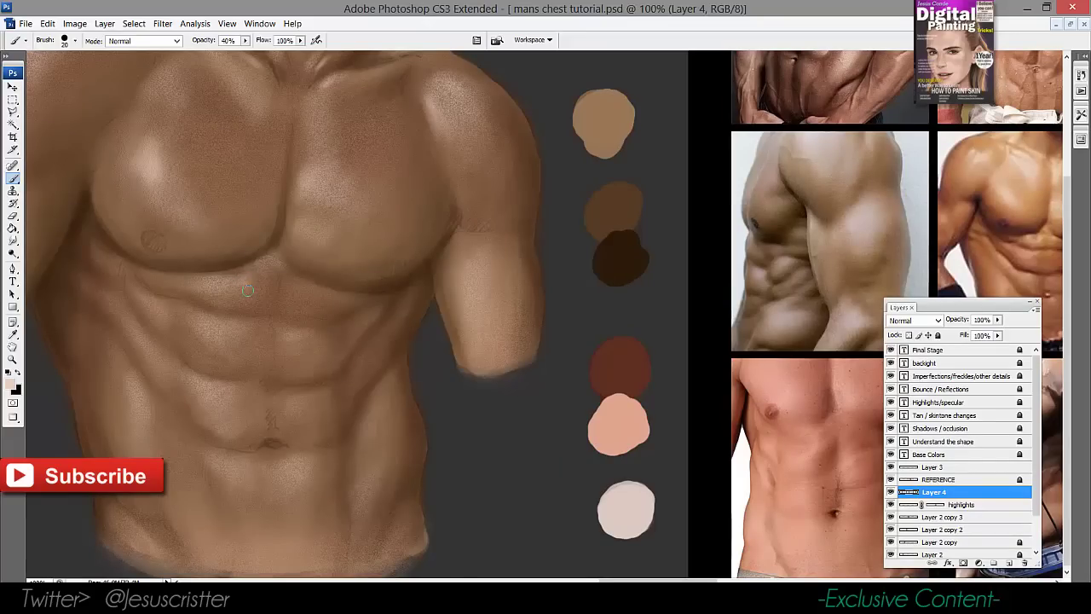
{"action": "left_click_drag", "start_coordinate": [253, 291], "coordinate": [316, 258]}
{"action": "key", "text": "z"}
{"action": "left_click", "coordinate": [446, 190], "text": "alt"}
{"action": "left_click", "coordinate": [446, 191], "text": "alt"}
{"action": "left_click_drag", "start_coordinate": [601, 229], "coordinate": [543, 337]}
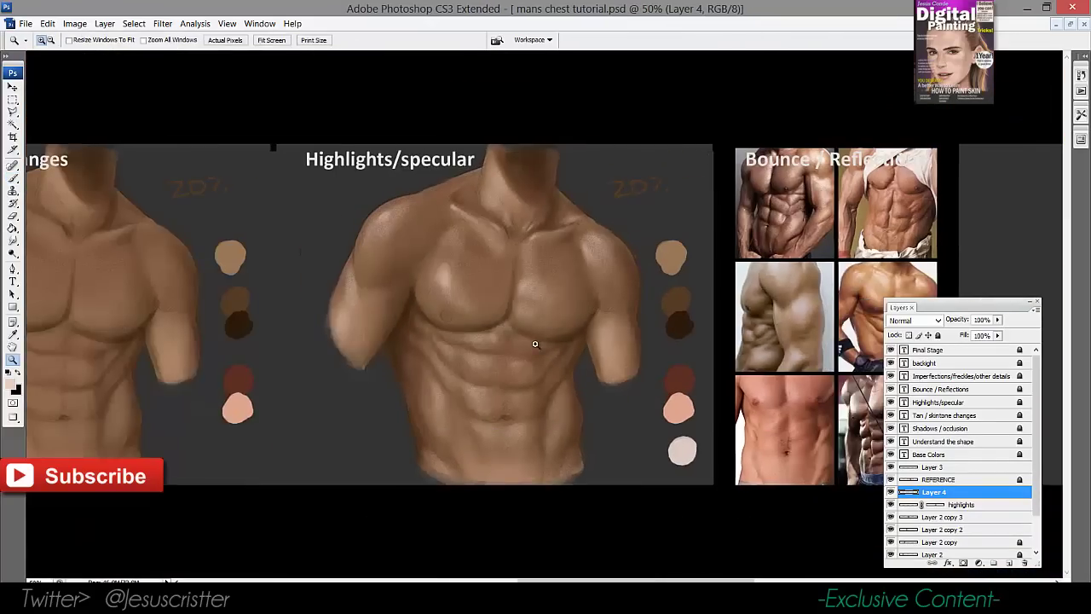
Paint soft highlights on the abdominal muscles along the midline above the navel with a size 20 brush
{"action": "left_click", "coordinate": [537, 341]}
{"action": "left_click", "coordinate": [489, 272]}
{"action": "key", "text": "b"}
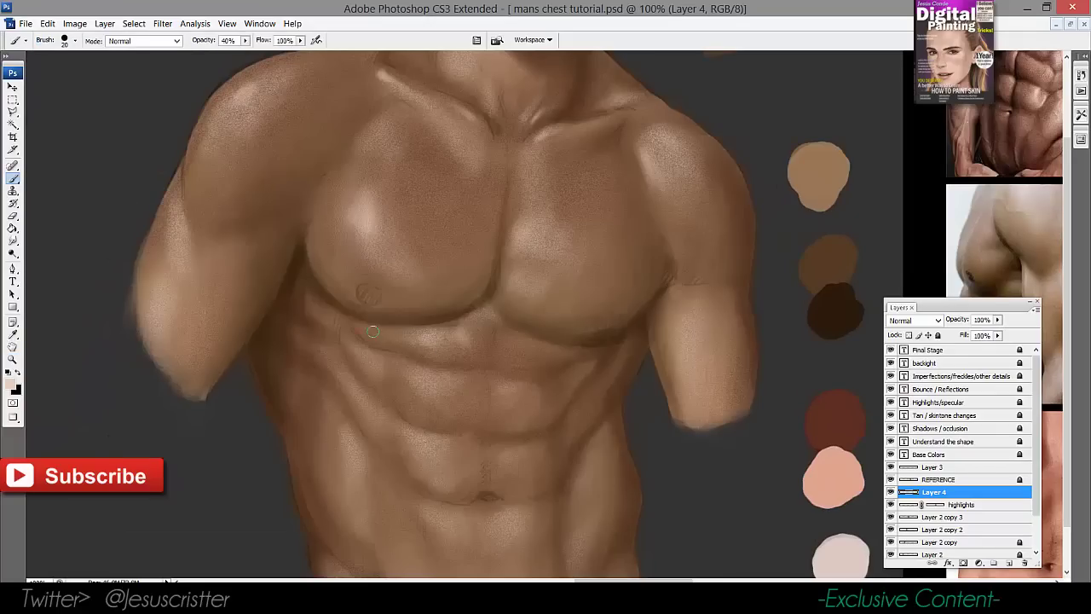
{"action": "mouse_move", "coordinate": [667, 279]}
{"action": "left_mouse_down"}
{"action": "mouse_move", "coordinate": [417, 263]}
{"action": "mouse_move", "coordinate": [427, 225]}
{"action": "left_mouse_up"}
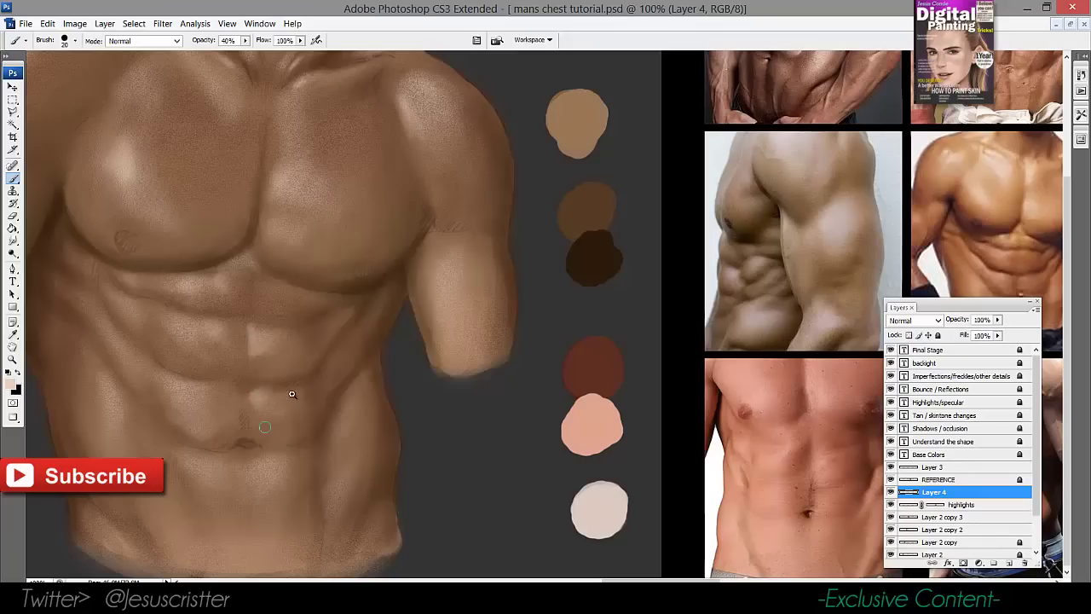
{"action": "key", "text": "z"}
{"action": "left_click", "coordinate": [319, 379], "text": "alt"}
{"action": "left_click", "coordinate": [520, 286], "text": "alt"}
{"action": "left_click_drag", "start_coordinate": [535, 284], "coordinate": [445, 268]}
{"action": "left_click", "coordinate": [438, 364]}
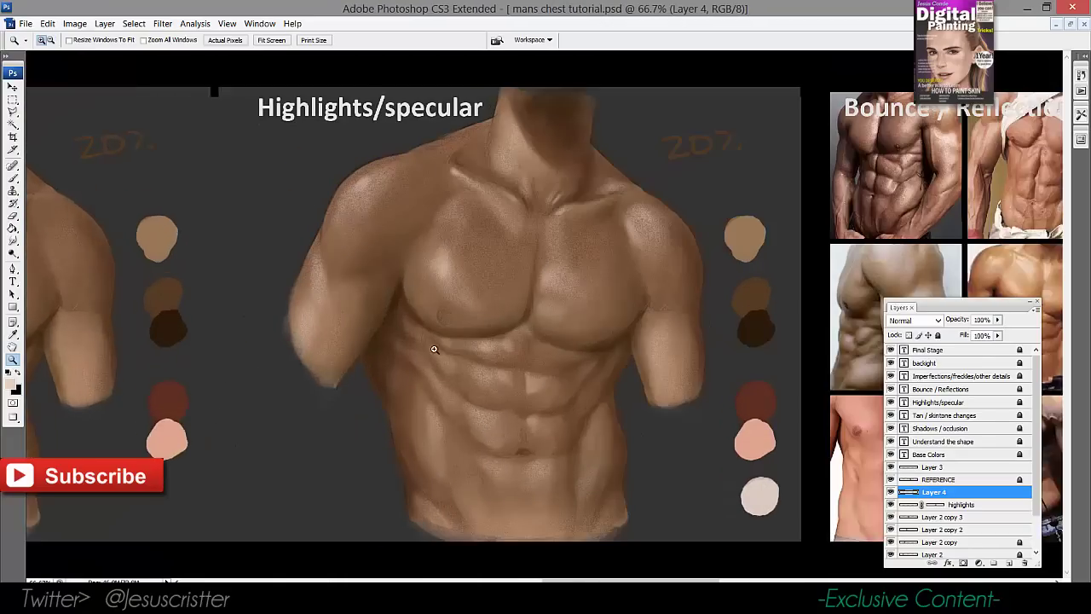
Add brighter highlights to the left oblique and left abdominal muscles with the size 20 brush
{"action": "left_click_drag", "start_coordinate": [585, 314], "coordinate": [110, 319]}
{"action": "left_click", "coordinate": [229, 418]}
{"action": "key", "text": "b"}
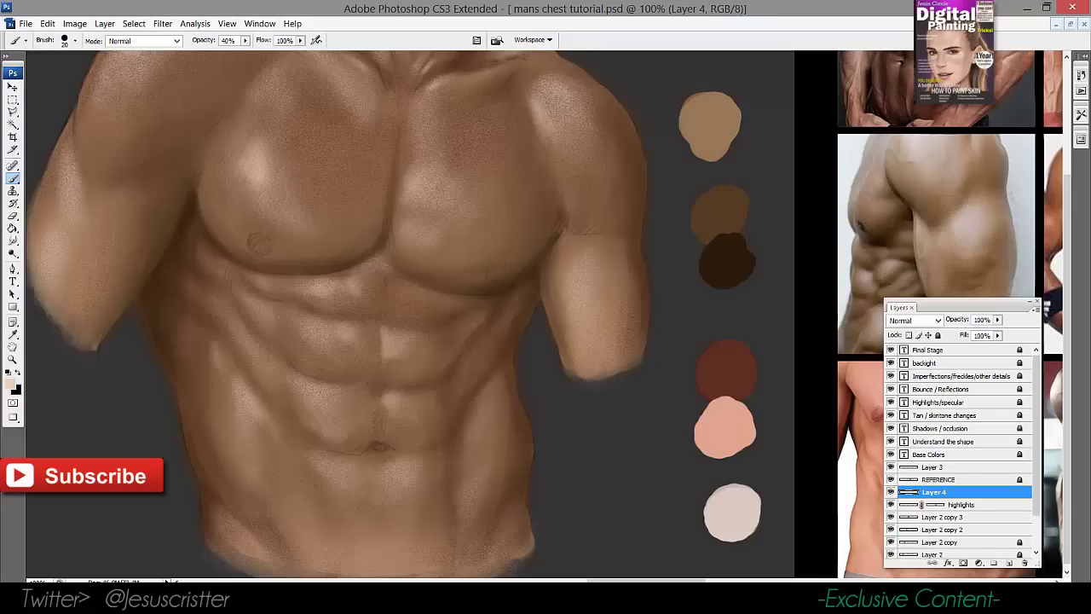
{"action": "left_click_drag", "start_coordinate": [294, 290], "coordinate": [314, 287]}
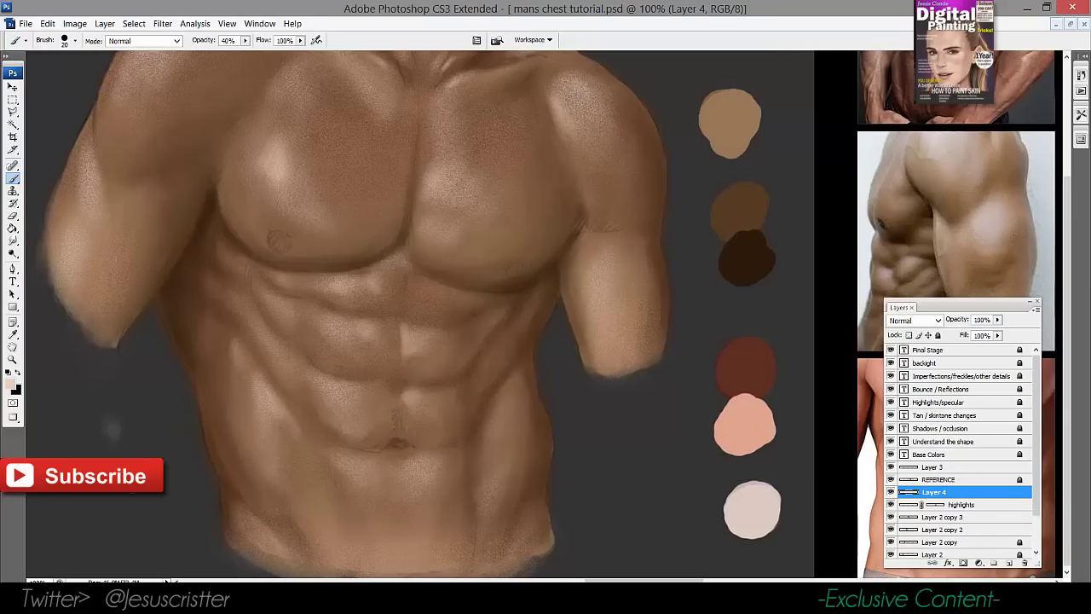
Make a few pale test strokes on the dark background beside the left waist with a size 40 brush
{"action": "key", "text": "bracketright"}
{"action": "key", "text": "bracketright"}
{"action": "left_click_drag", "start_coordinate": [137, 442], "coordinate": [167, 530]}
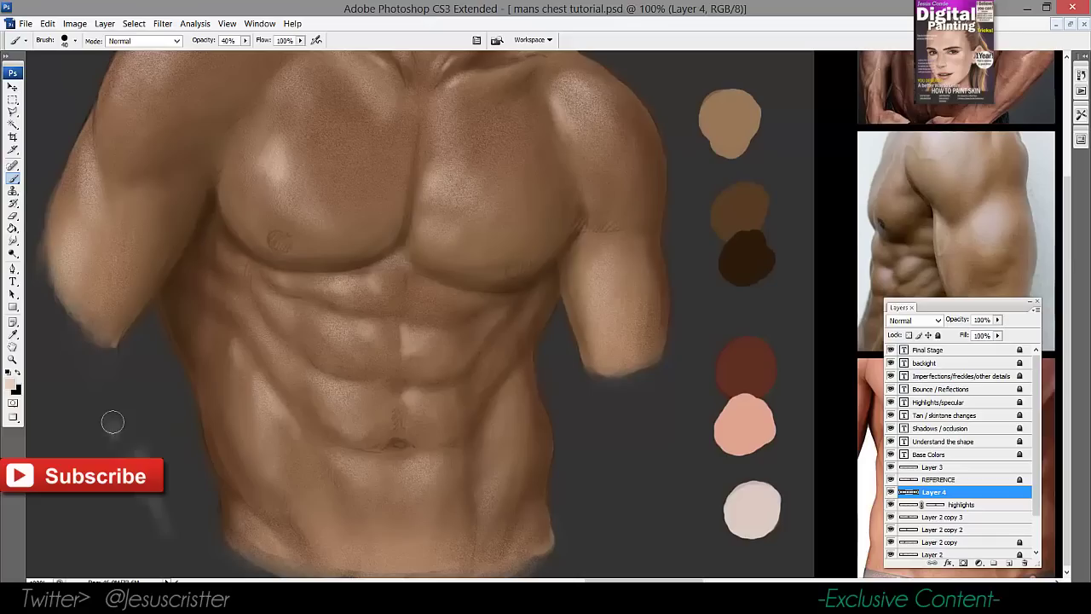
{"action": "left_click_drag", "start_coordinate": [111, 421], "coordinate": [107, 438]}
Paint a small bright accent on the lower left abdomen, below the abdominal crease, with a size 15 brush
{"action": "left_click_drag", "start_coordinate": [382, 277], "coordinate": [378, 278]}
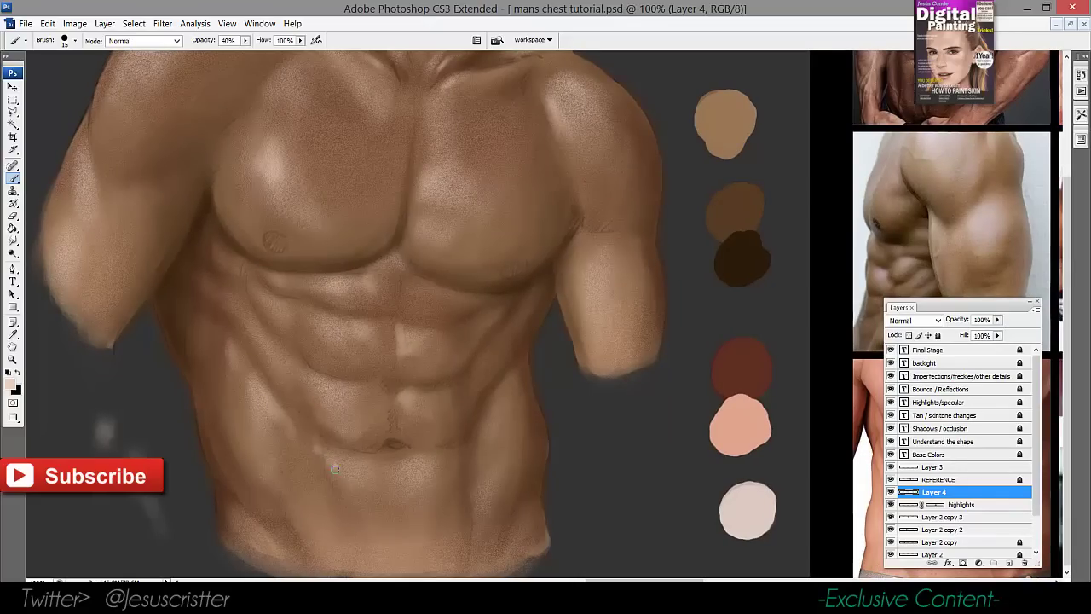
{"action": "left_click", "coordinate": [409, 502], "text": "alt"}
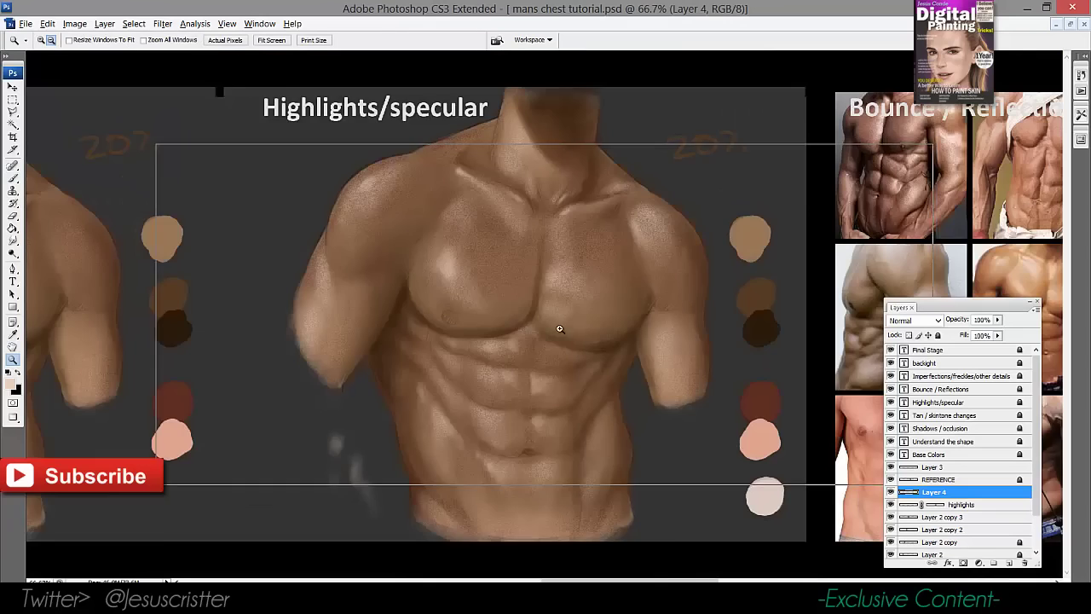
{"action": "left_click", "coordinate": [561, 330], "text": "alt"}
{"action": "left_click_drag", "start_coordinate": [579, 339], "coordinate": [508, 400]}
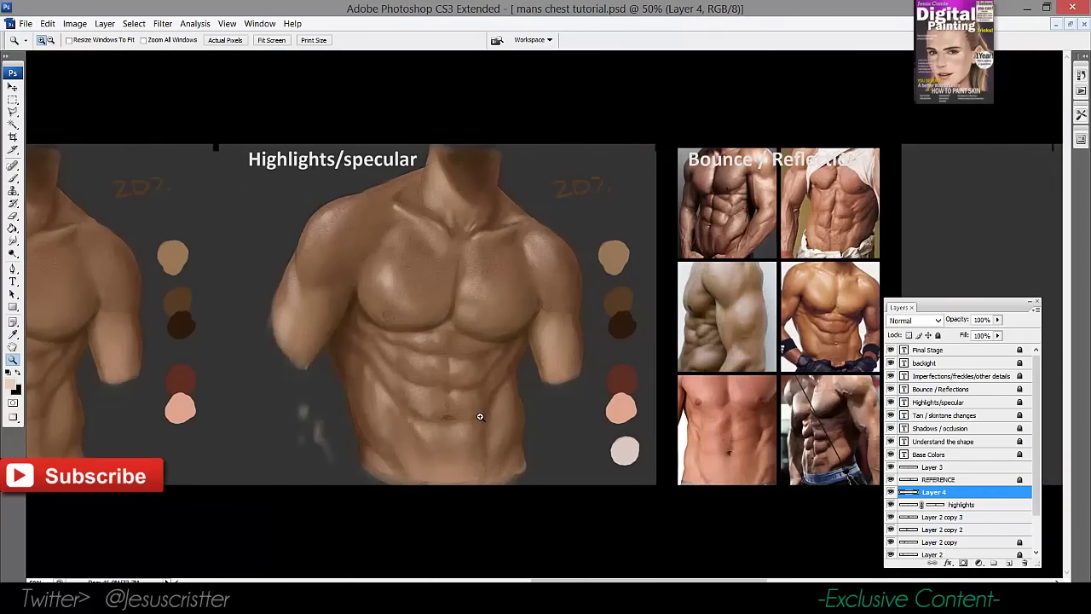
Highlight the navel's lower rim with a size 8 brush, and the abdomen below it and the right oblique with size 15
{"action": "left_click", "coordinate": [480, 417], "text": "ctrl"}
{"action": "left_click", "coordinate": [572, 352], "text": "ctrl"}
{"action": "left_click", "coordinate": [515, 405], "text": "ctrl"}
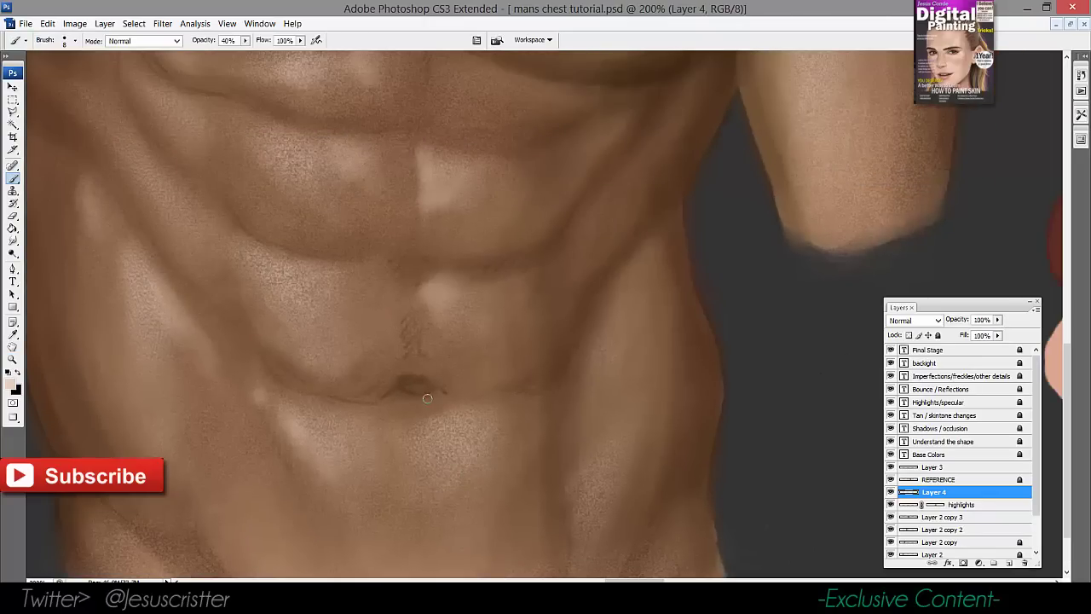
{"action": "left_click_drag", "start_coordinate": [428, 398], "coordinate": [410, 405]}
{"action": "key", "text": "bracketright"}
{"action": "mouse_move", "coordinate": [457, 412]}
{"action": "left_mouse_down"}
{"action": "mouse_move", "coordinate": [448, 426]}
{"action": "mouse_move", "coordinate": [473, 413]}
{"action": "left_mouse_up"}
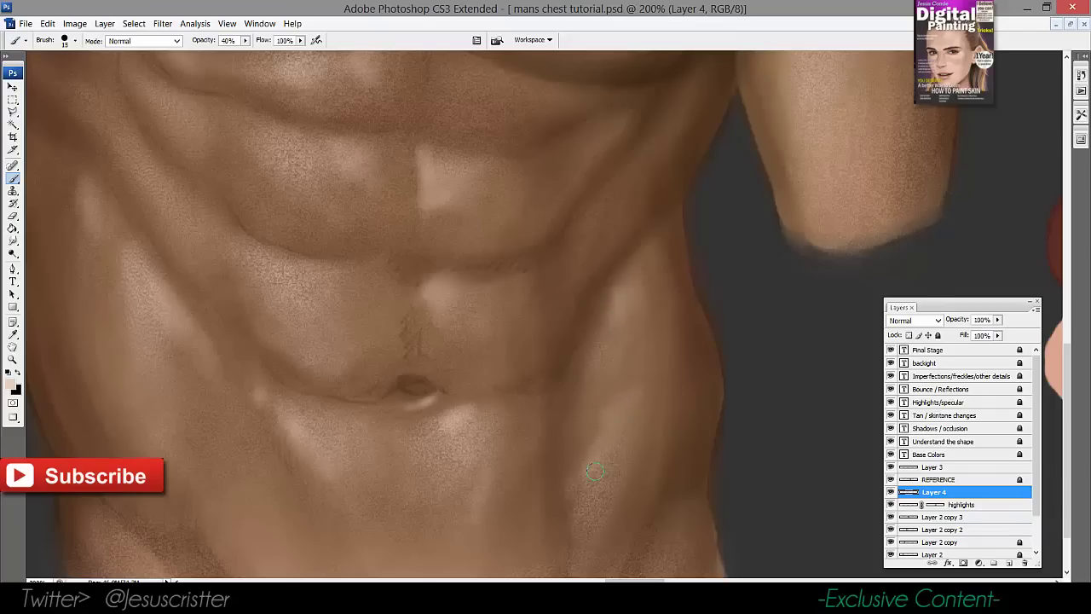
{"action": "scroll", "coordinate": [463, 373], "scroll_direction": "up", "scroll_amount": 2}
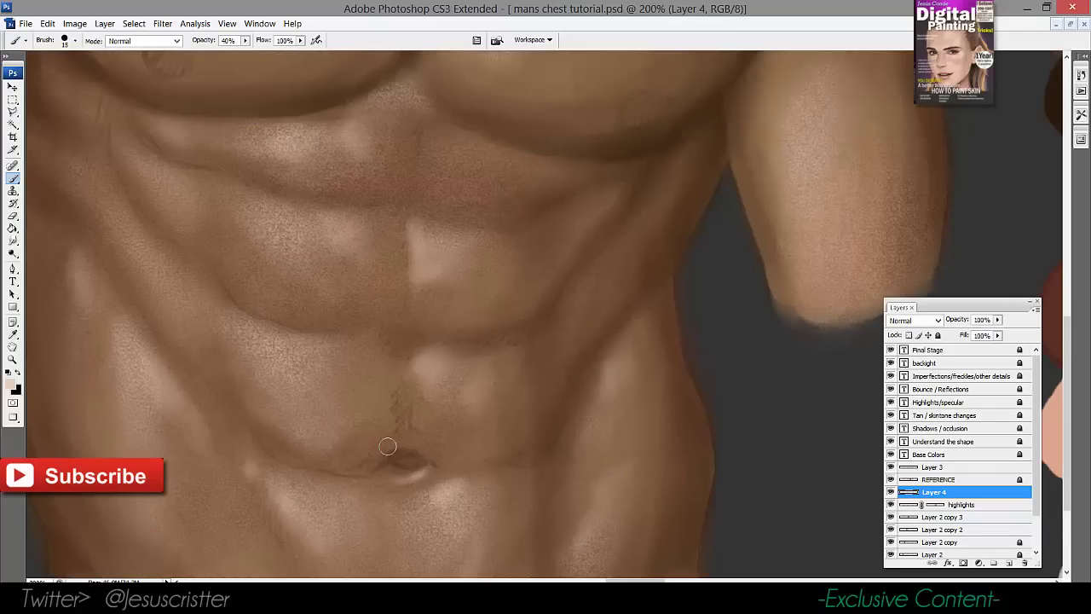
Paint brighter highlights down the right arm and across the right shoulder with a size 30 brush
{"action": "key", "text": "z"}
{"action": "left_click", "coordinate": [530, 236], "text": "alt"}
{"action": "left_click", "coordinate": [530, 236], "text": "alt"}
{"action": "left_click_drag", "start_coordinate": [619, 265], "coordinate": [589, 263]}
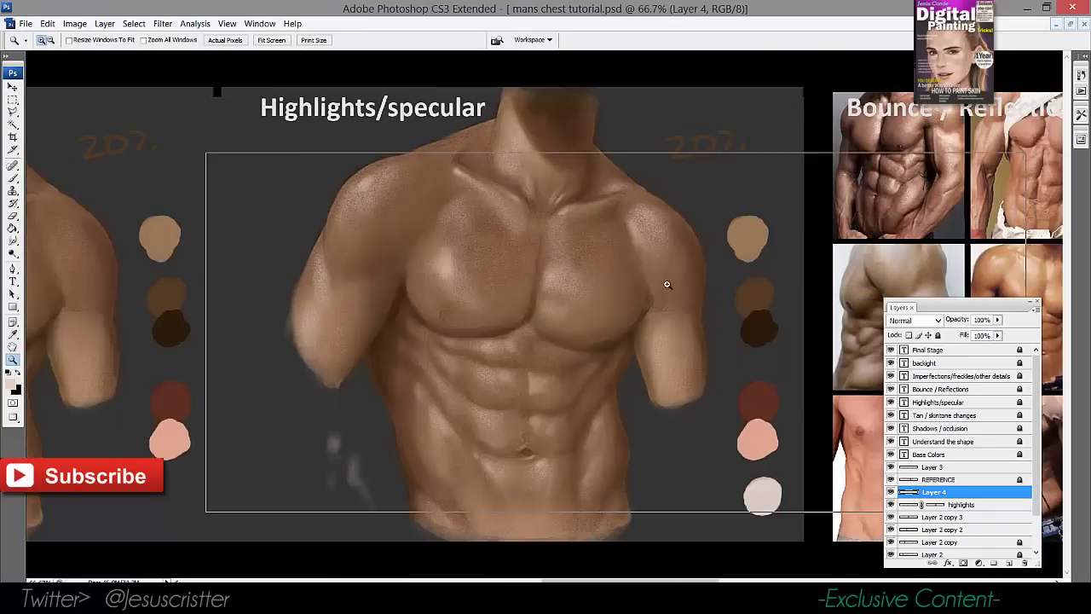
{"action": "left_click", "coordinate": [668, 284]}
{"action": "left_click_drag", "start_coordinate": [478, 310], "coordinate": [418, 324]}
{"action": "key", "text": "b"}
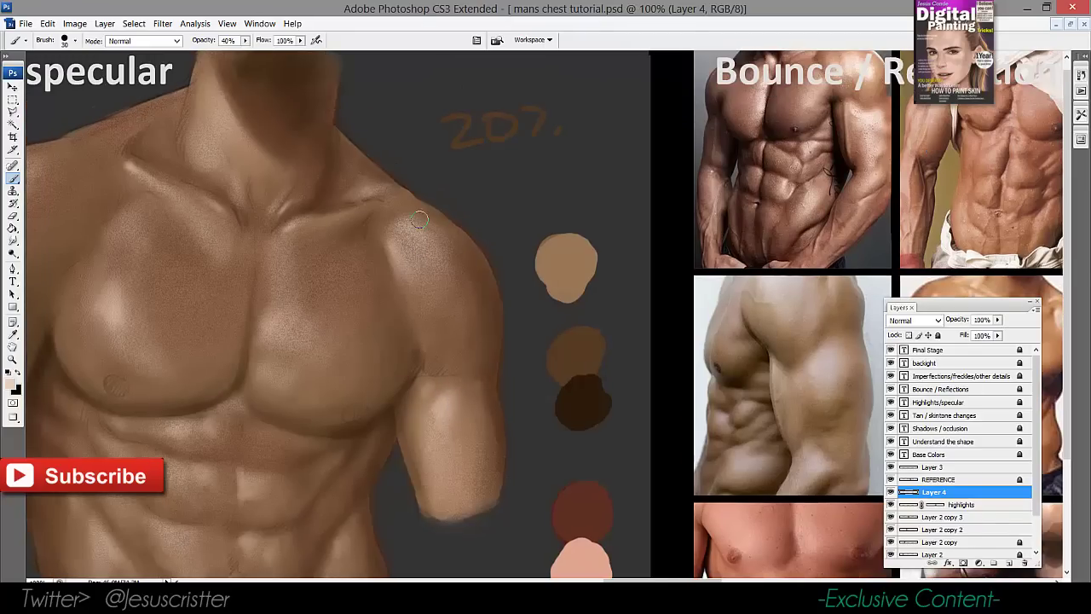
{"action": "mouse_move", "coordinate": [419, 220]}
{"action": "left_mouse_down"}
{"action": "mouse_move", "coordinate": [430, 239]}
{"action": "mouse_move", "coordinate": [519, 171]}
{"action": "left_mouse_up"}
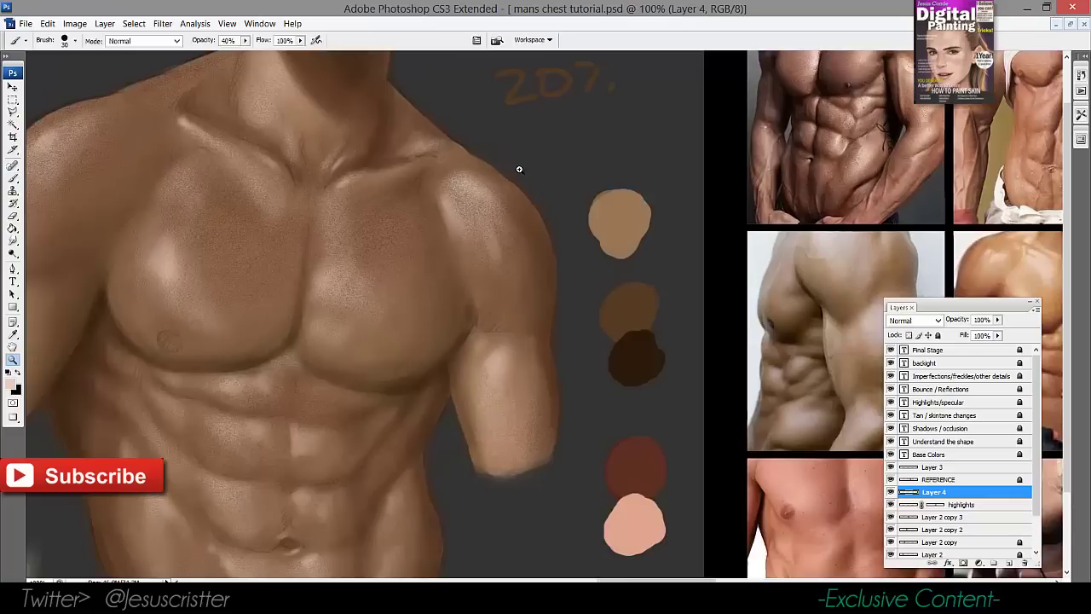
Add a size 30 highlight to the front of the left shoulder and a size 20 one along the left trapezius edge
{"action": "key", "text": "z"}
{"action": "left_click", "coordinate": [519, 170], "text": "alt"}
{"action": "left_click_drag", "start_coordinate": [342, 236], "coordinate": [348, 236]}
{"action": "left_click", "coordinate": [344, 261]}
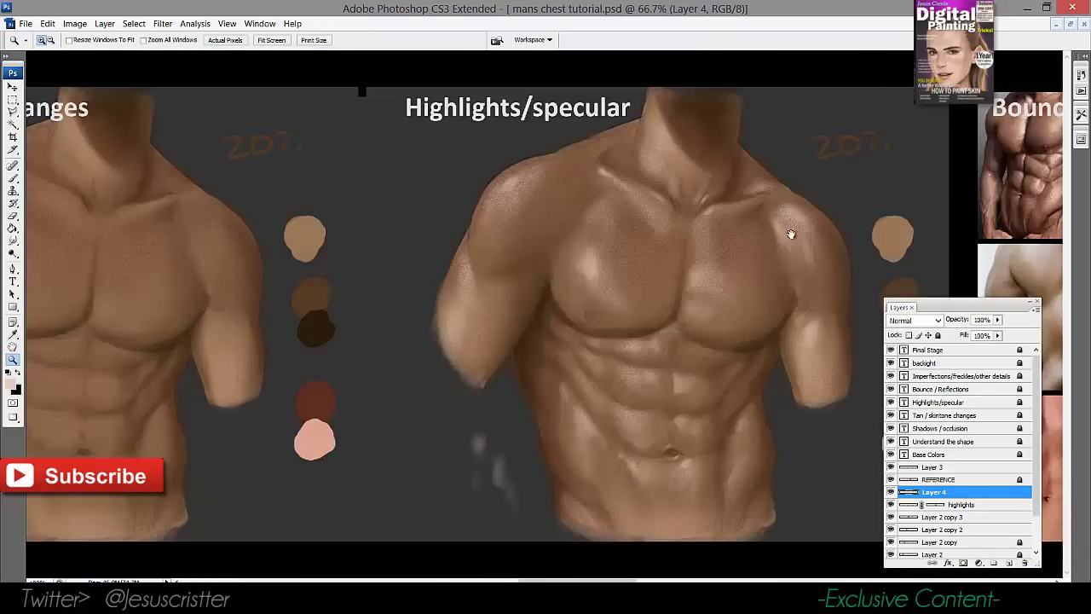
{"action": "left_click", "coordinate": [633, 259]}
{"action": "left_click_drag", "start_coordinate": [632, 260], "coordinate": [598, 259]}
{"action": "key", "text": "b"}
{"action": "mouse_move", "coordinate": [391, 200]}
{"action": "left_mouse_down"}
{"action": "mouse_move", "coordinate": [400, 188]}
{"action": "mouse_move", "coordinate": [370, 228]}
{"action": "mouse_move", "coordinate": [390, 210]}
{"action": "left_mouse_up"}
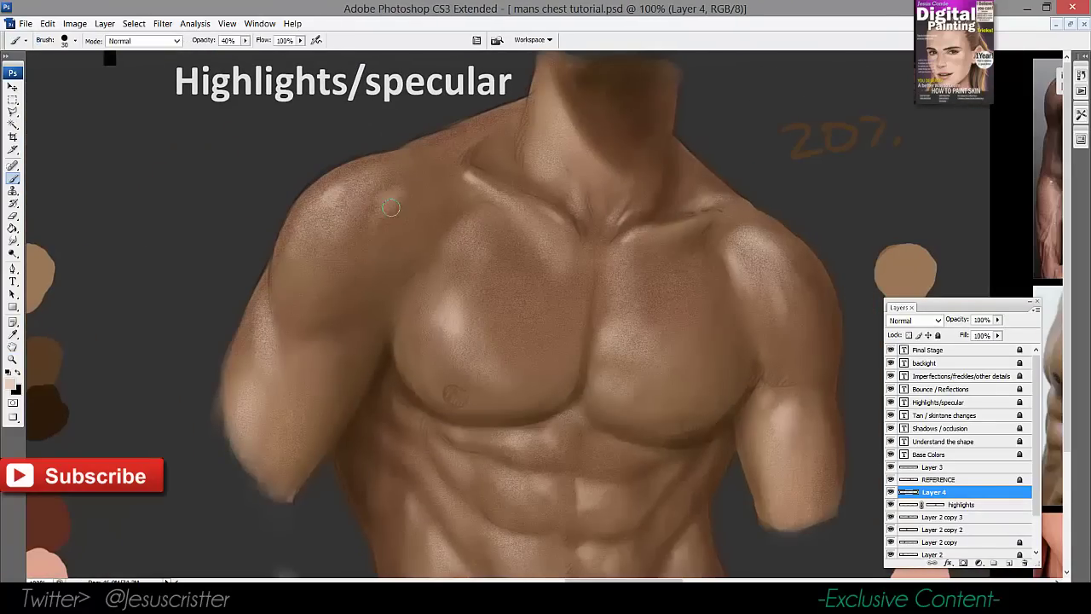
{"action": "key", "text": "bracketleft"}
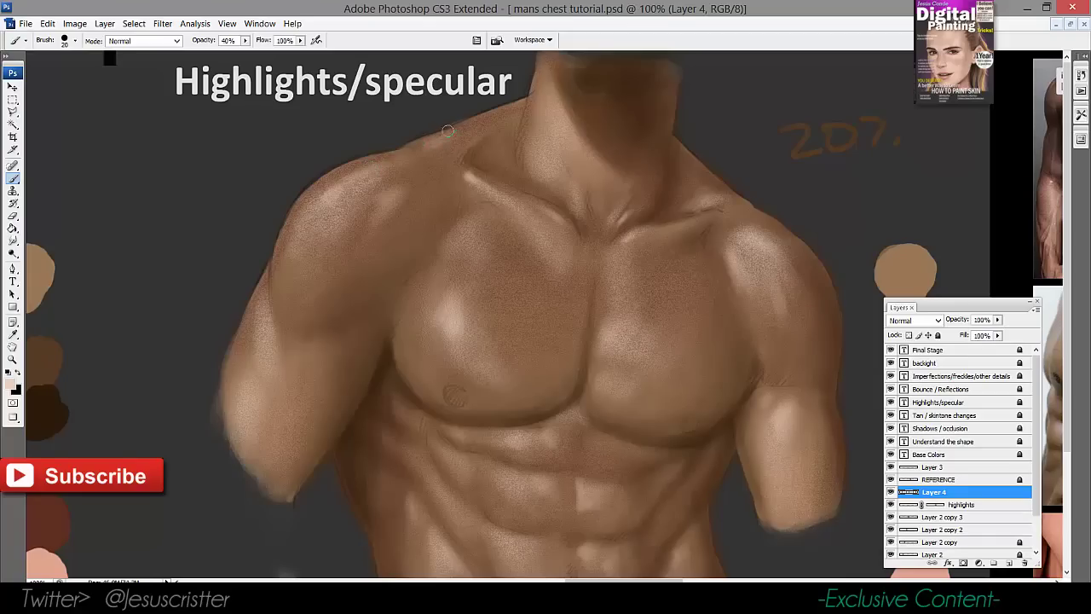
{"action": "key", "text": "bracketleft"}
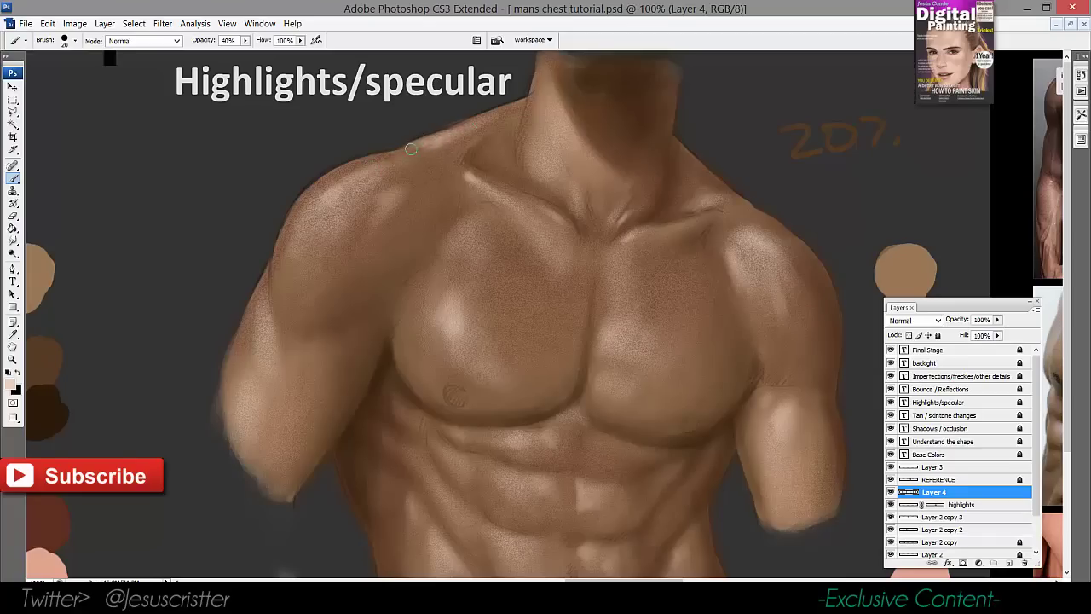
Touch up the neck's highlights with a size 30 brush, and enlarge the brush to size 45
{"action": "key", "text": "z"}
{"action": "left_click", "coordinate": [533, 112], "text": "alt"}
{"action": "left_click", "coordinate": [533, 115], "text": "alt"}
{"action": "left_click_drag", "start_coordinate": [560, 236], "coordinate": [453, 223]}
{"action": "left_click", "coordinate": [465, 202]}
{"action": "key", "text": "b"}
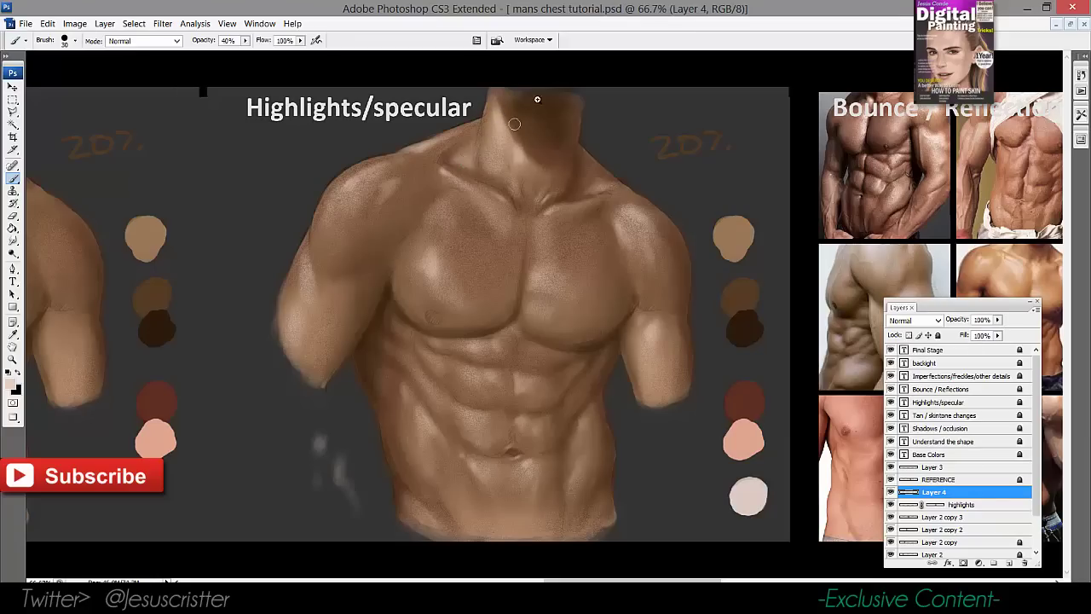
{"action": "key", "text": "z"}
{"action": "left_click", "coordinate": [554, 141], "text": "alt"}
{"action": "mouse_move", "coordinate": [657, 253]}
{"action": "left_mouse_down"}
{"action": "mouse_move", "coordinate": [627, 248]}
{"action": "mouse_move", "coordinate": [584, 268]}
{"action": "left_mouse_up"}
{"action": "key", "text": "b"}
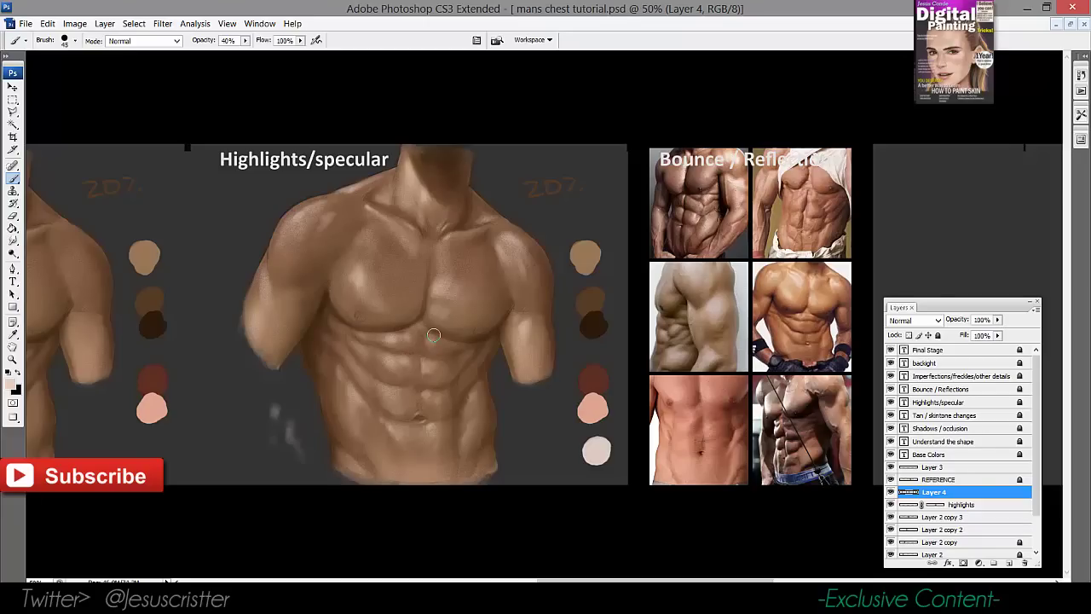
Paint a soft highlight at the base of the groove between the pectorals with a size 35 brush
{"action": "key", "text": "z"}
{"action": "left_click", "coordinate": [469, 314]}
{"action": "left_click", "coordinate": [515, 281]}
{"action": "key", "text": "b"}
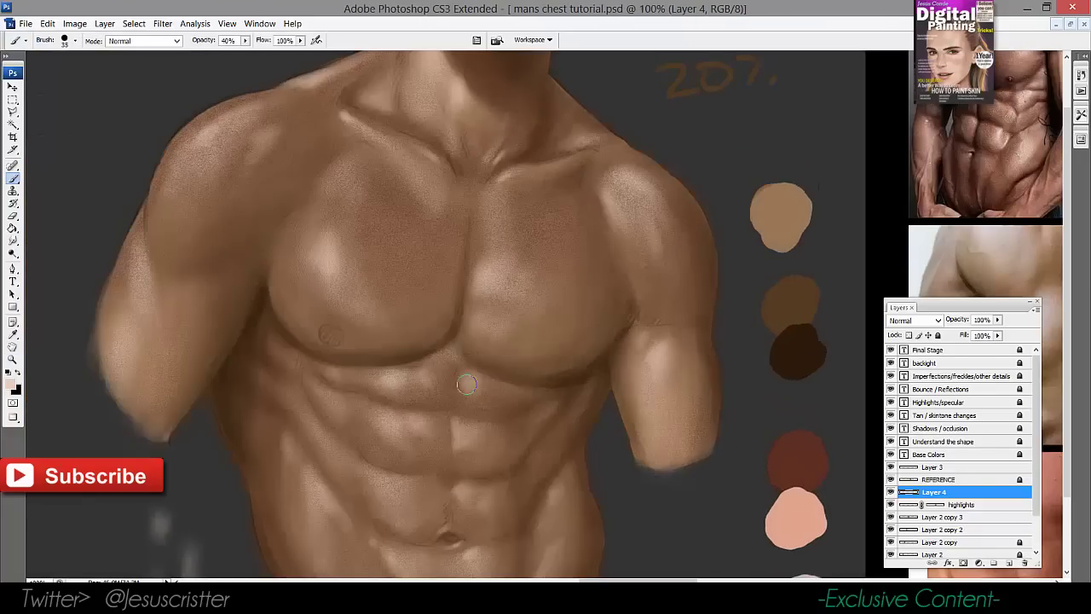
{"action": "left_click_drag", "start_coordinate": [445, 358], "coordinate": [453, 352]}
Refine the small highlight just beneath the centre of the chest with a size 25 brush
{"action": "key", "text": "z"}
{"action": "left_click", "coordinate": [507, 307], "text": "alt"}
{"action": "left_click", "coordinate": [532, 296], "text": "alt"}
{"action": "left_click", "coordinate": [626, 245], "text": "alt"}
{"action": "left_click_drag", "start_coordinate": [626, 248], "coordinate": [567, 332]}
{"action": "left_click", "coordinate": [565, 334]}
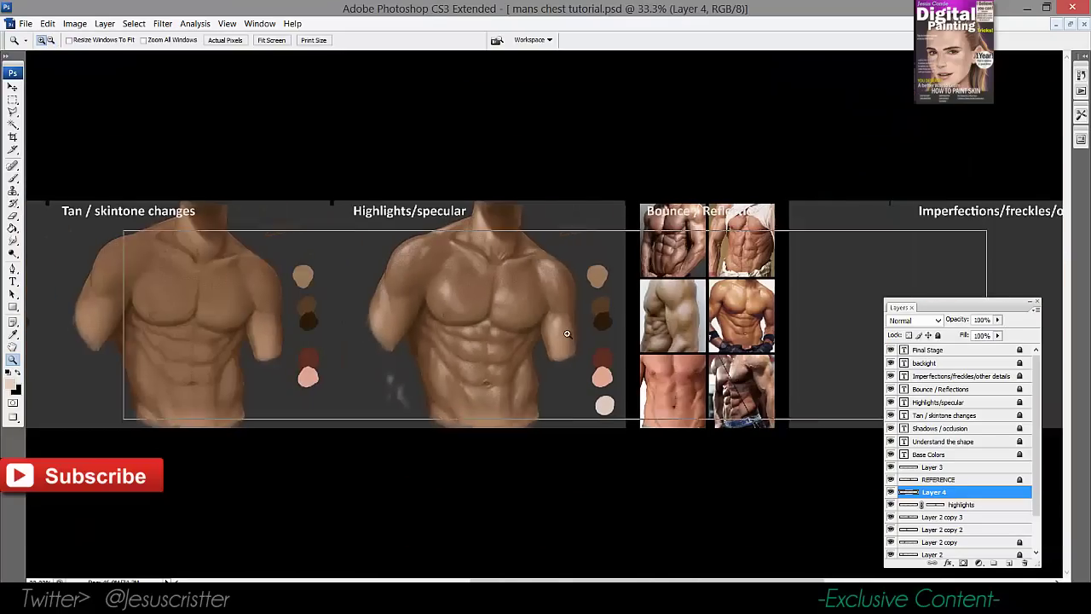
{"action": "left_click", "coordinate": [495, 370]}
{"action": "left_click_drag", "start_coordinate": [500, 354], "coordinate": [363, 349]}
{"action": "key", "text": "b"}
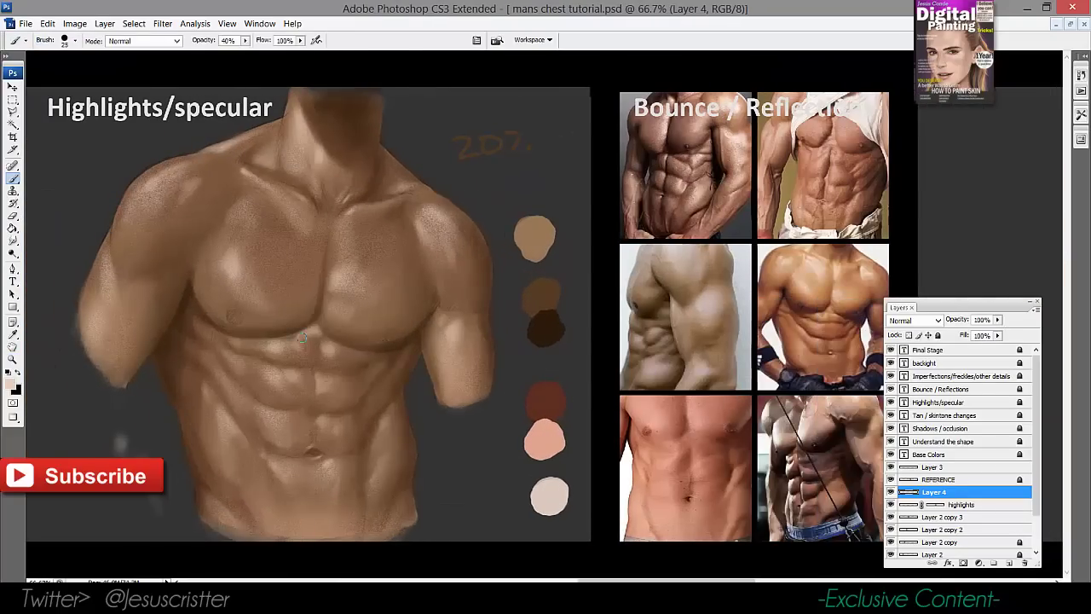
{"action": "left_click_drag", "start_coordinate": [443, 274], "coordinate": [468, 277]}
{"action": "key", "text": "z"}
{"action": "left_click", "coordinate": [449, 288], "text": "alt"}
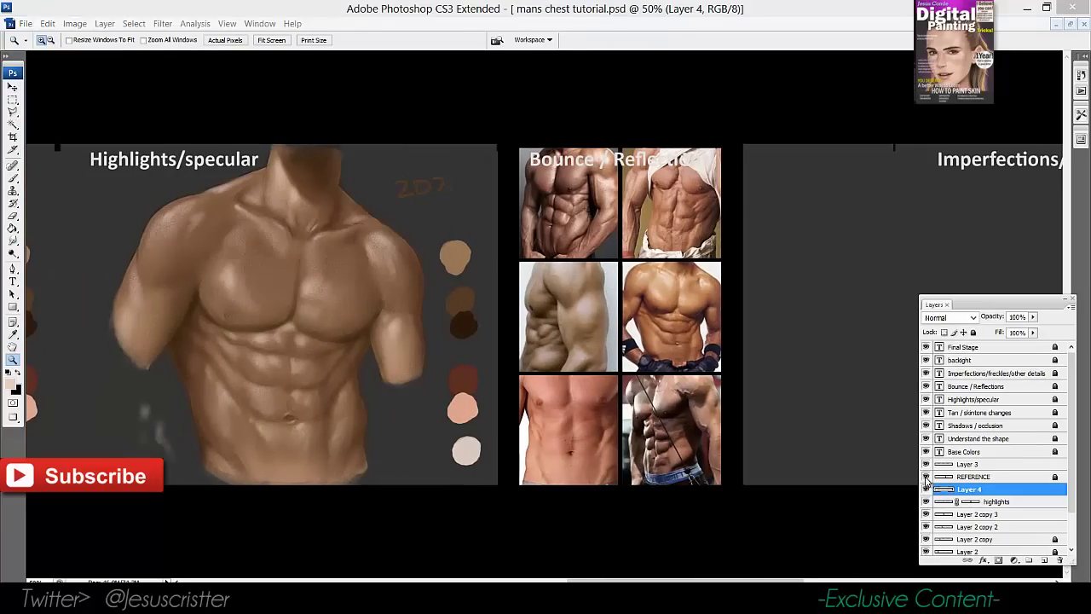
Toggle the REFERENCE layer's visibility to check its contents, and select that layer
{"action": "left_click", "coordinate": [926, 476]}
{"action": "left_click", "coordinate": [926, 476]}
{"action": "left_click", "coordinate": [976, 476]}
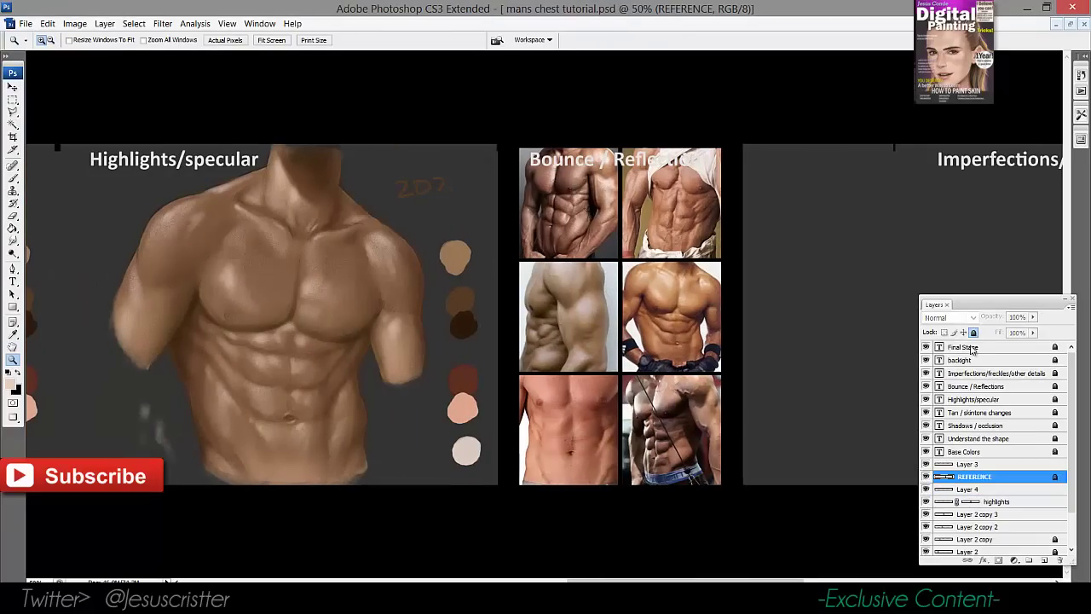
Unlock the REFERENCE layer, move its photos to the Imperfections/freckles/other details section, and lock the layer again
{"action": "left_click", "coordinate": [973, 333]}
{"action": "left_click_drag", "start_coordinate": [704, 284], "coordinate": [651, 279]}
{"action": "left_click", "coordinate": [13, 87]}
{"action": "left_click_drag", "start_coordinate": [512, 203], "coordinate": [938, 223]}
{"action": "left_click", "coordinate": [973, 333]}
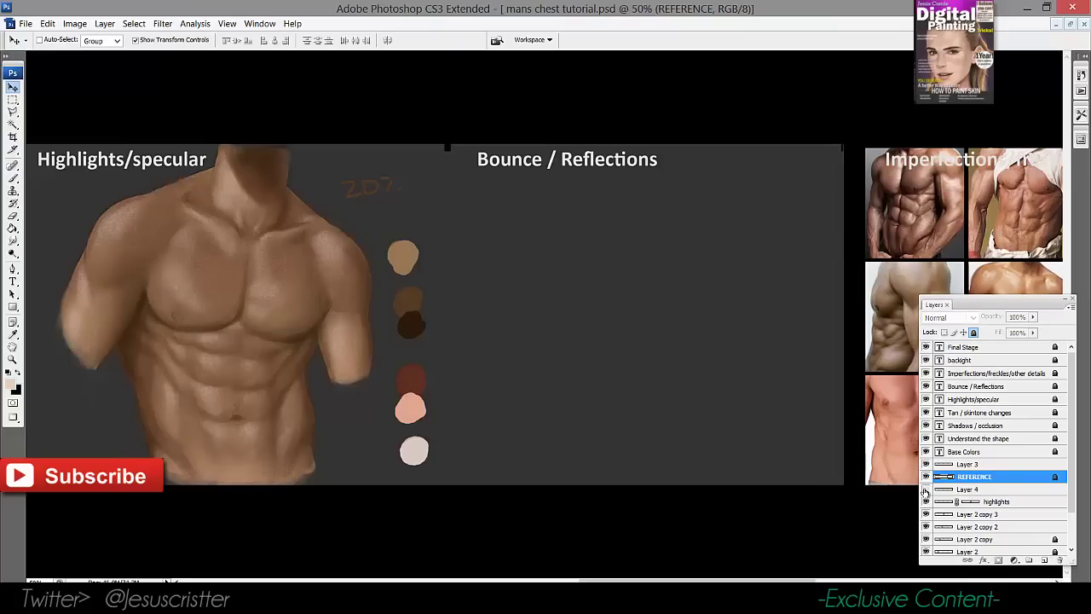
Try to merge Layer 2 copy 3 down into Layer 2 copy 2, and undo the merge
{"action": "left_click", "coordinate": [926, 490]}
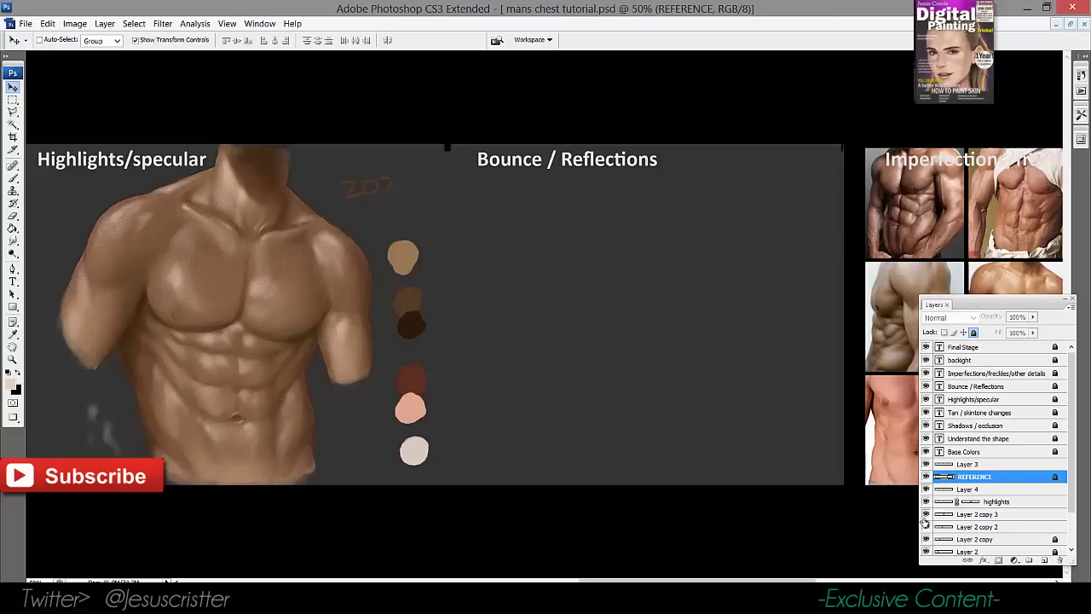
{"action": "left_click", "coordinate": [926, 515]}
{"action": "left_click", "coordinate": [926, 515]}
{"action": "left_click", "coordinate": [944, 515]}
{"action": "key", "text": "ctrl+e"}
{"action": "left_click_drag", "start_coordinate": [707, 495], "coordinate": [896, 510]}
{"action": "left_click", "coordinate": [926, 514]}
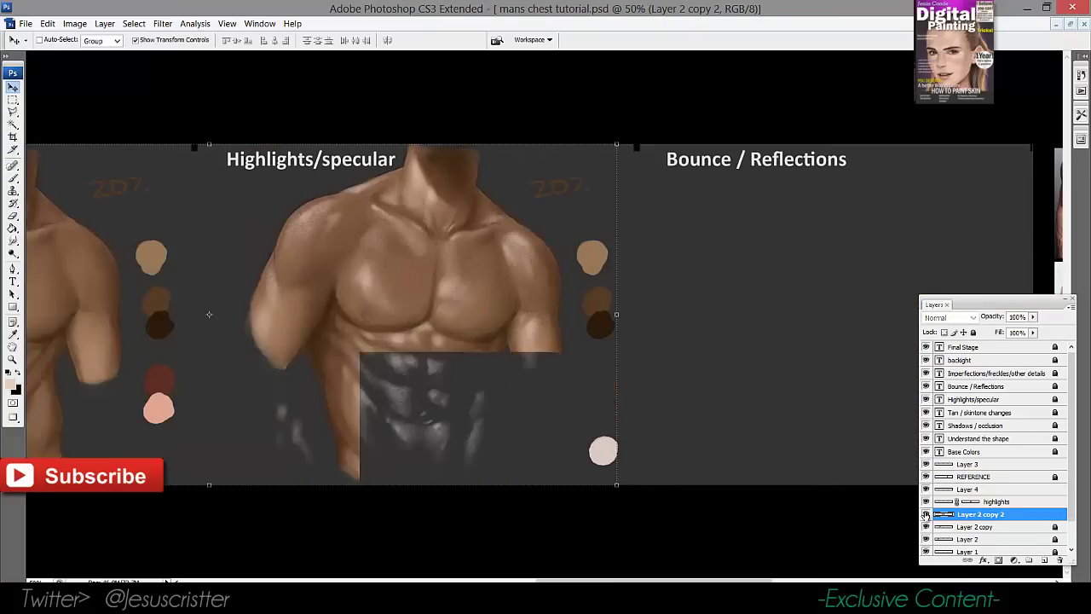
{"action": "key", "text": "ctrl+z"}
Lock Layer 2 copy 2, and merge the highlights layer down into Layer 2 copy 3
{"action": "left_click", "coordinate": [979, 528]}
{"action": "left_click", "coordinate": [974, 333]}
{"action": "left_click", "coordinate": [982, 513]}
{"action": "left_click", "coordinate": [926, 502]}
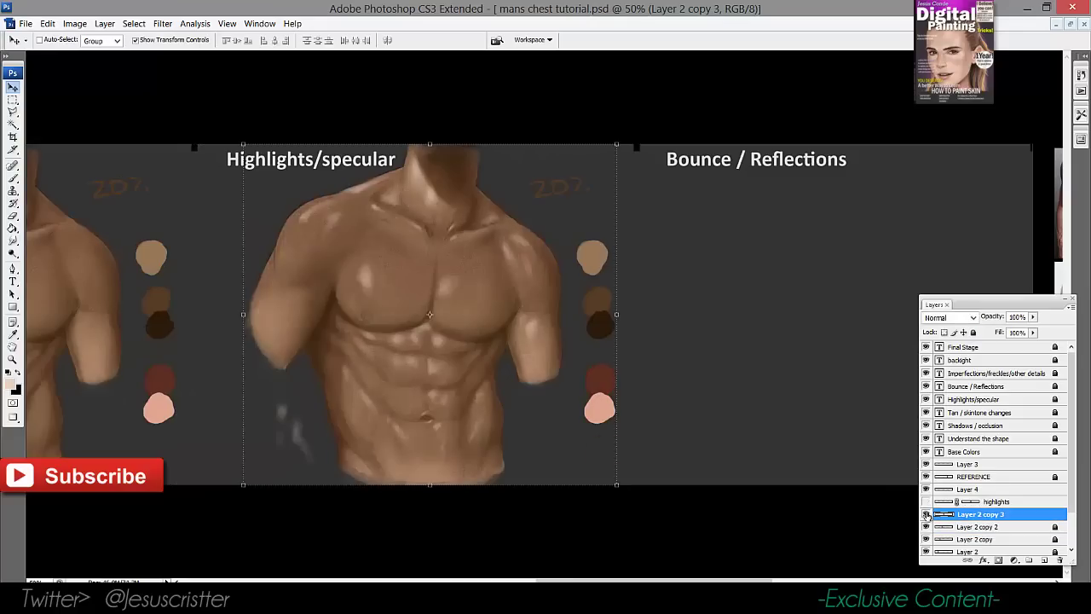
{"action": "left_click", "coordinate": [926, 515]}
{"action": "left_click", "coordinate": [926, 514]}
{"action": "left_click", "coordinate": [926, 502]}
{"action": "left_click", "coordinate": [945, 503]}
{"action": "key", "text": "ctrl+e"}
Merge Layer 4 into Layer 2 copy 3, and toggle the merged layer's visibility to check it
{"action": "left_click", "coordinate": [926, 490]}
{"action": "left_click", "coordinate": [926, 489]}
{"action": "left_click", "coordinate": [970, 492]}
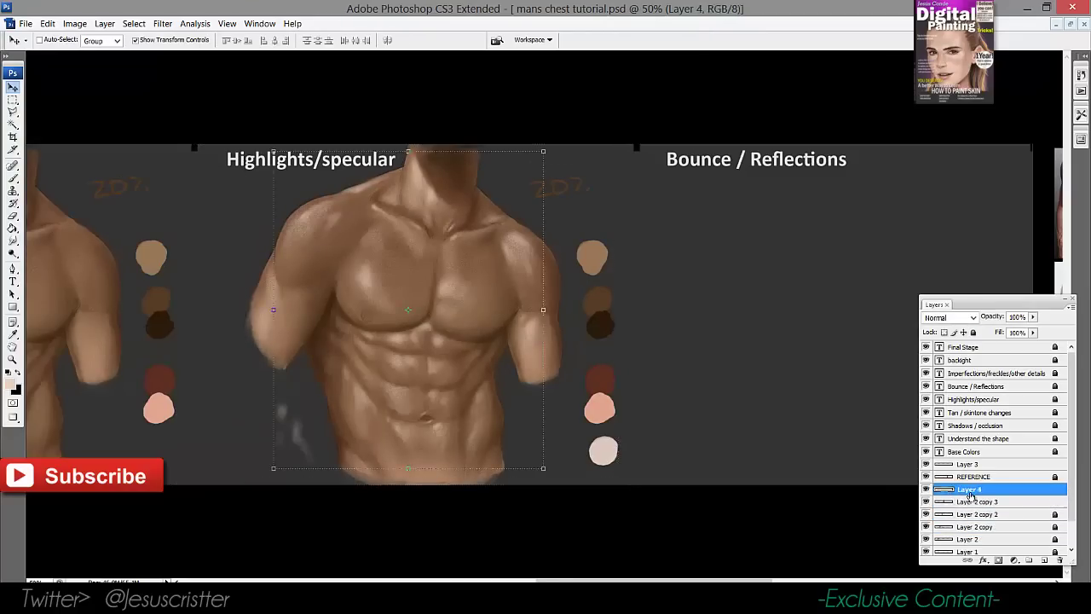
{"action": "key", "text": "ctrl+e"}
{"action": "left_click", "coordinate": [926, 489]}
{"action": "left_click", "coordinate": [926, 489]}
{"action": "scroll", "coordinate": [662, 395], "scroll_direction": "right", "scroll_amount": 3}
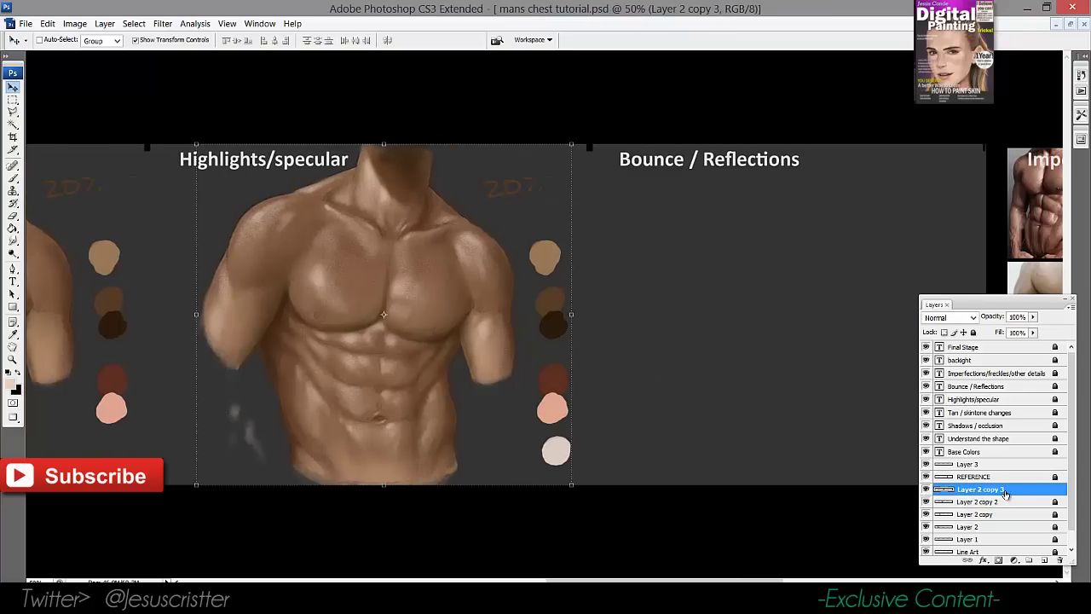
{"action": "left_click", "coordinate": [926, 490]}
{"action": "left_click", "coordinate": [926, 490]}
Duplicate the merged torso layer and place the copy under the Bounce / Reflections heading
{"action": "key", "text": "ctrl+j"}
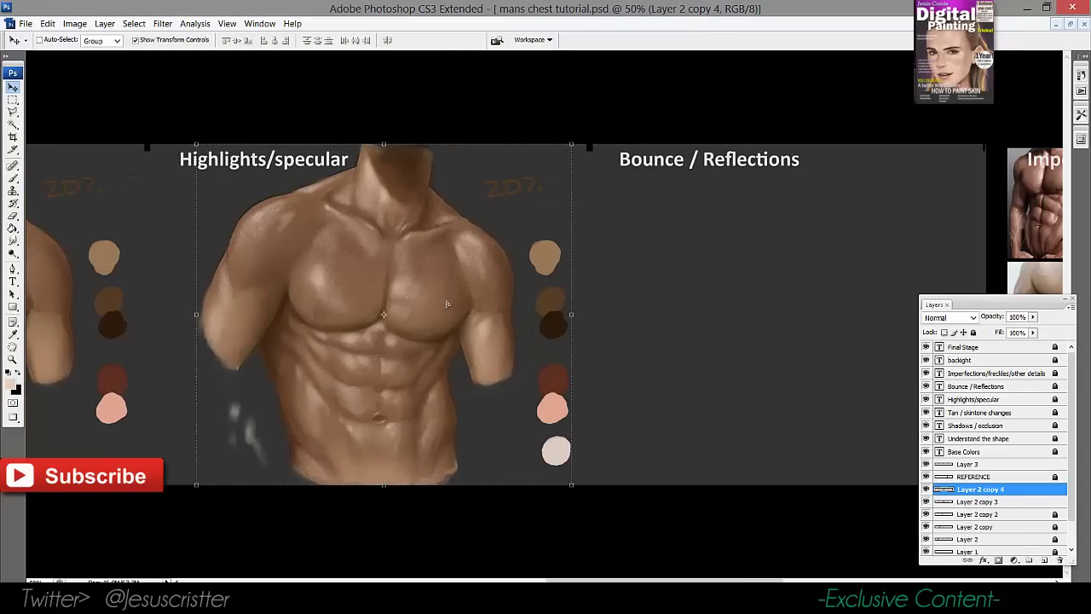
{"action": "left_click_drag", "start_coordinate": [446, 303], "coordinate": [860, 304]}
{"action": "scroll", "coordinate": [622, 291], "scroll_direction": "right", "scroll_amount": 5}
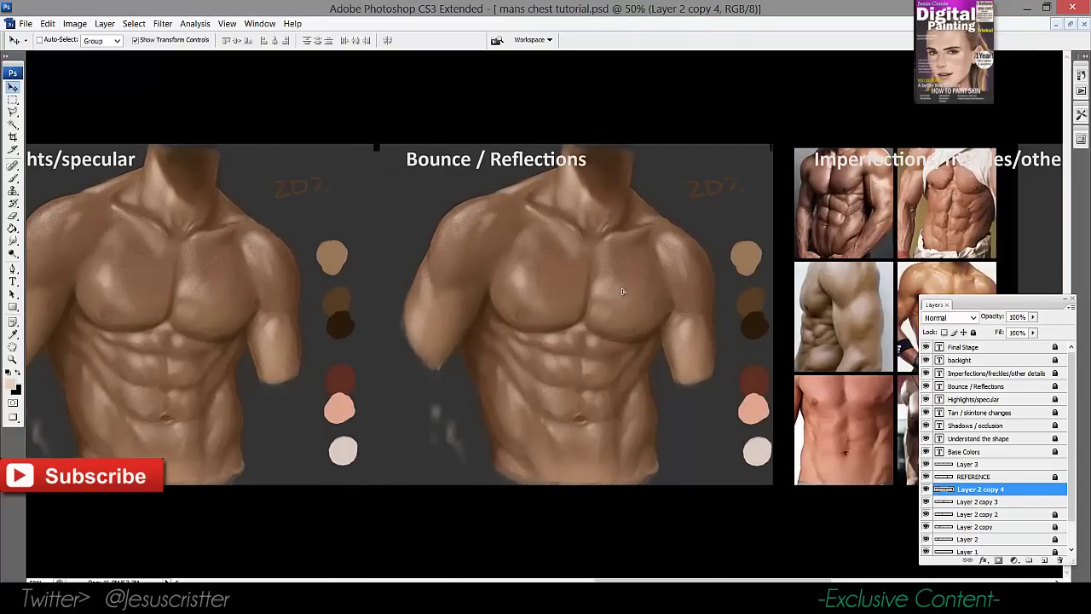
{"action": "left_click_drag", "start_coordinate": [623, 292], "coordinate": [547, 304]}
Lock Layer 2 copy 3 and select Layer 2 copy 4
{"action": "left_click", "coordinate": [927, 501]}
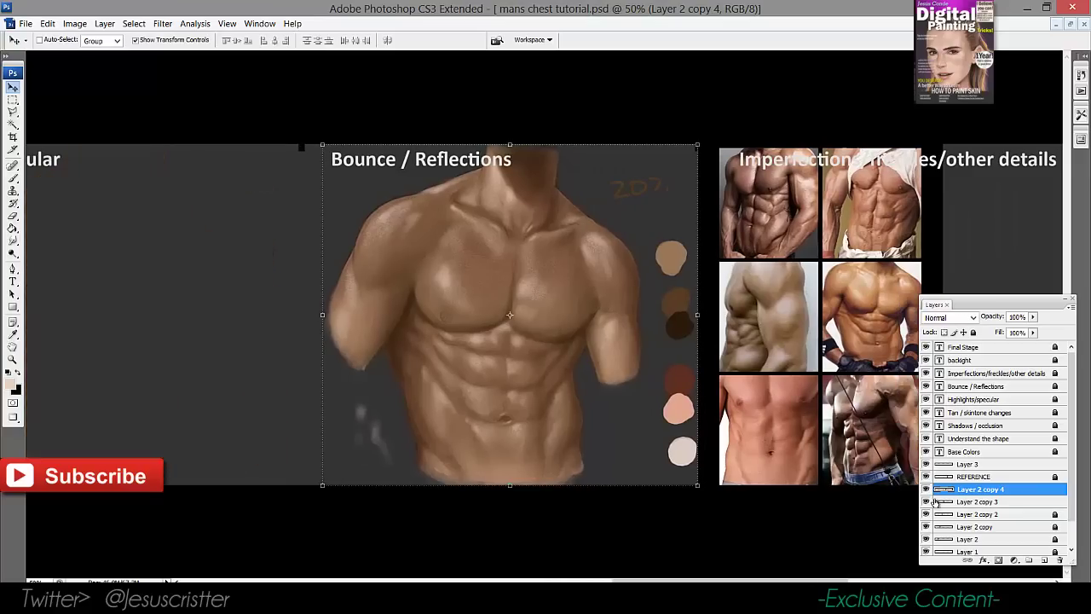
{"action": "left_click", "coordinate": [928, 501]}
{"action": "left_click", "coordinate": [953, 502]}
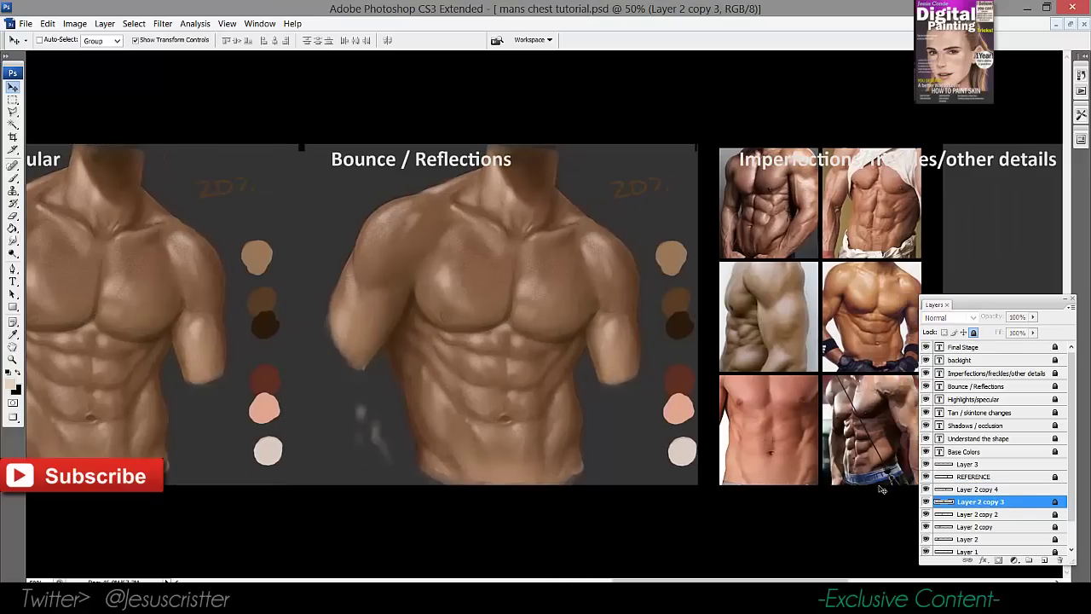
{"action": "left_click", "coordinate": [972, 491]}
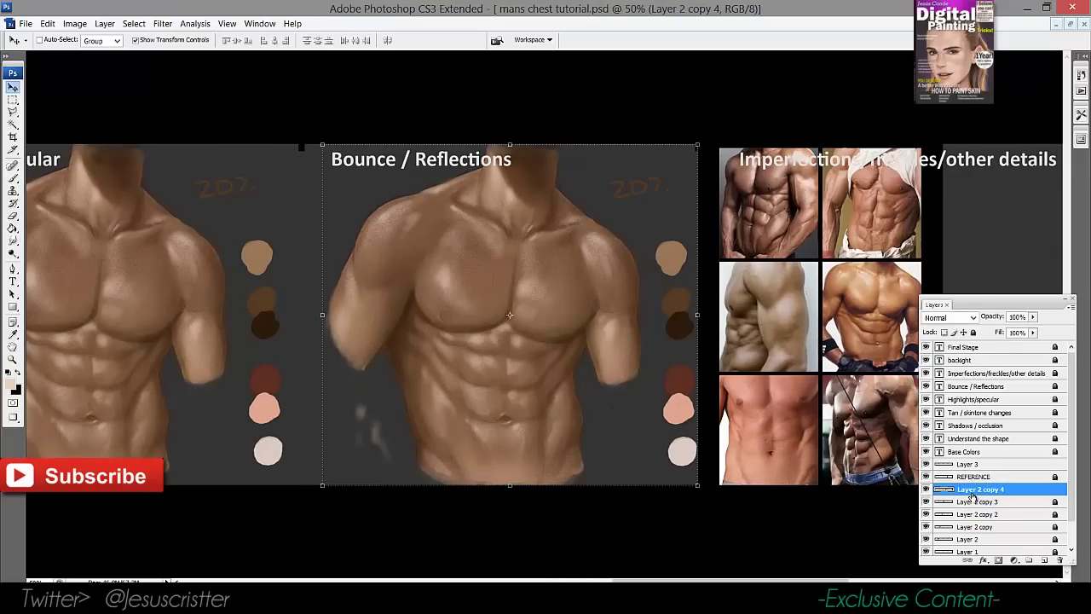
Create a new empty layer directly above Layer 2 copy 4 for the Bounce / Reflections stage
{"action": "key", "text": "z"}
{"action": "left_click_drag", "start_coordinate": [551, 288], "coordinate": [509, 328]}
{"action": "left_click", "coordinate": [518, 300]}
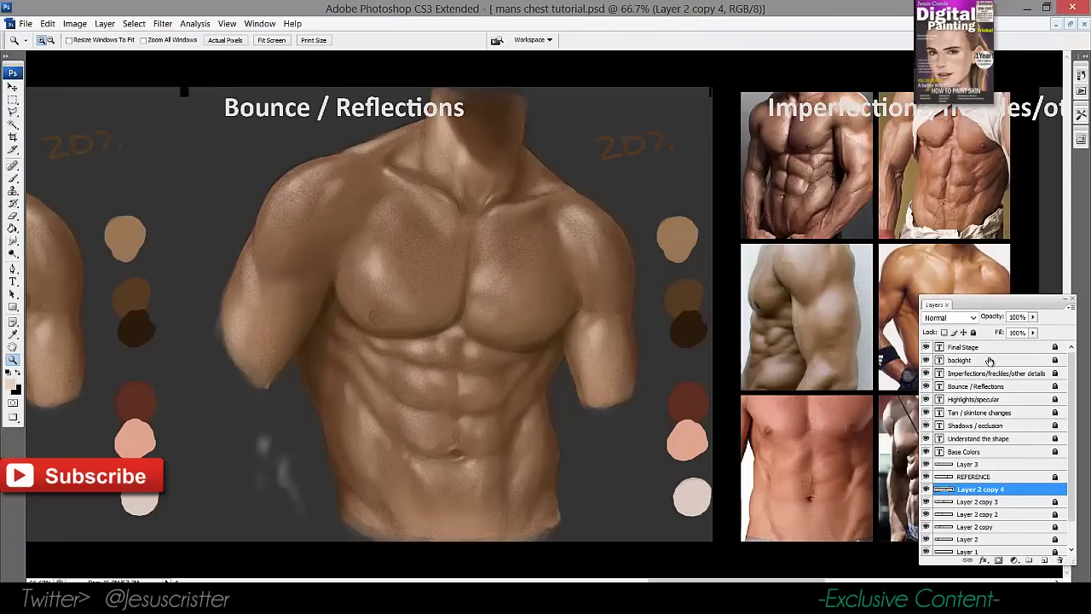
{"action": "key", "text": "ctrl+shift+n"}
{"action": "key", "text": "Return"}
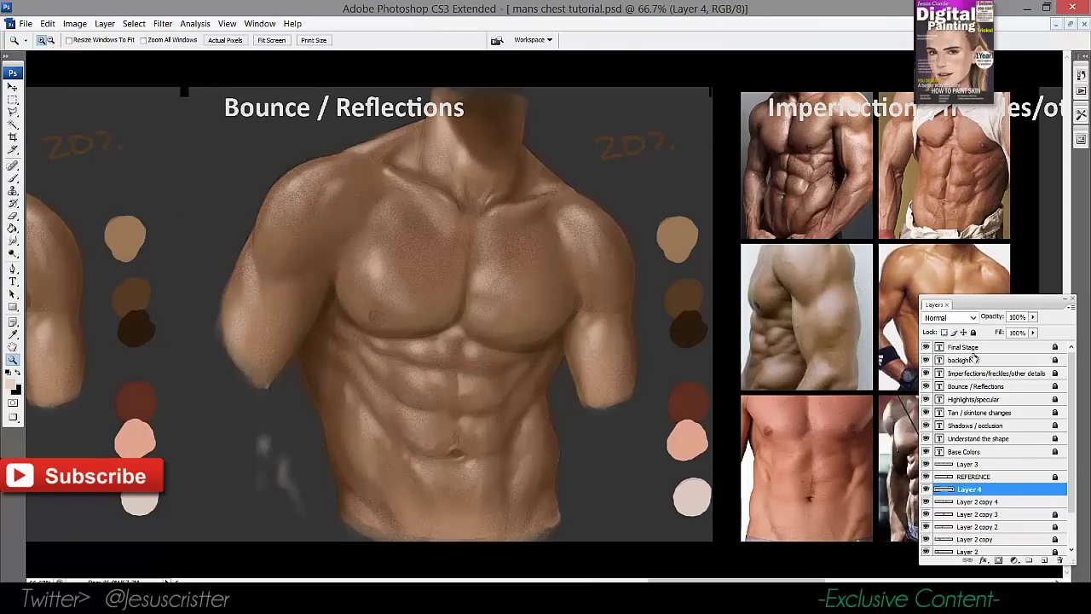
Sample a muted skin tone from the upper abdomen in the reference photo with the diagonal cable
{"action": "left_click_drag", "start_coordinate": [707, 307], "coordinate": [653, 314]}
{"action": "left_click_drag", "start_coordinate": [746, 300], "coordinate": [712, 321]}
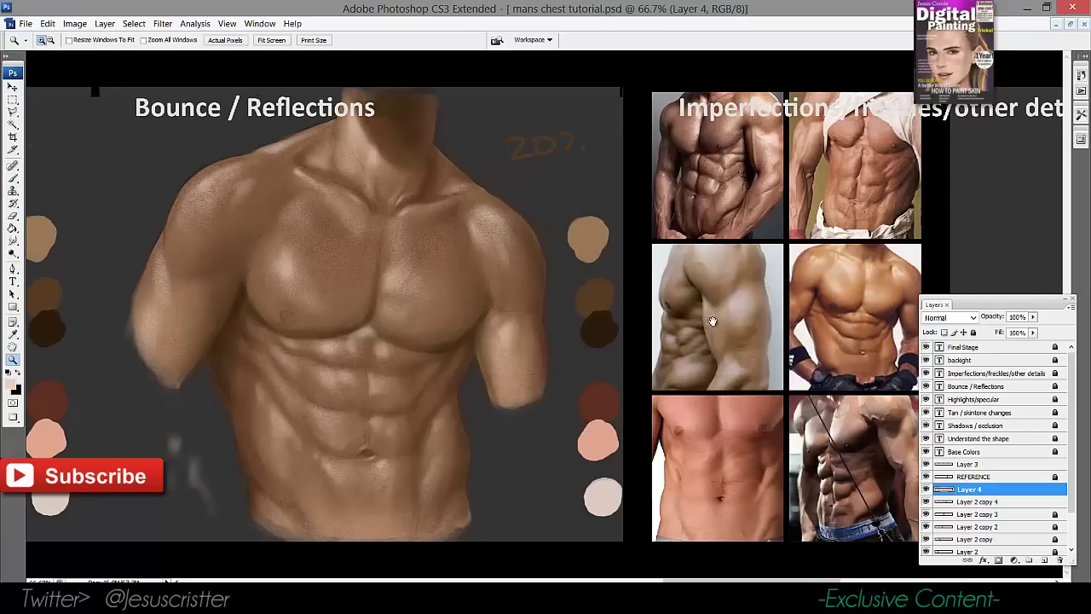
{"action": "key", "text": "i"}
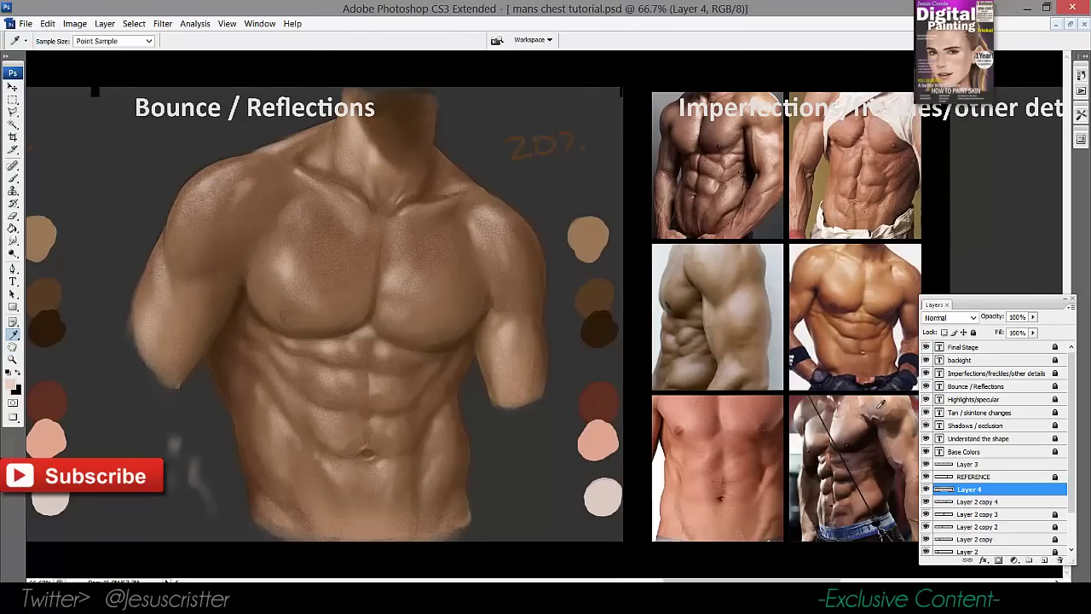
{"action": "key", "text": "z"}
{"action": "double_click", "coordinate": [866, 407]}
{"action": "left_click_drag", "start_coordinate": [96, 385], "coordinate": [635, 381]}
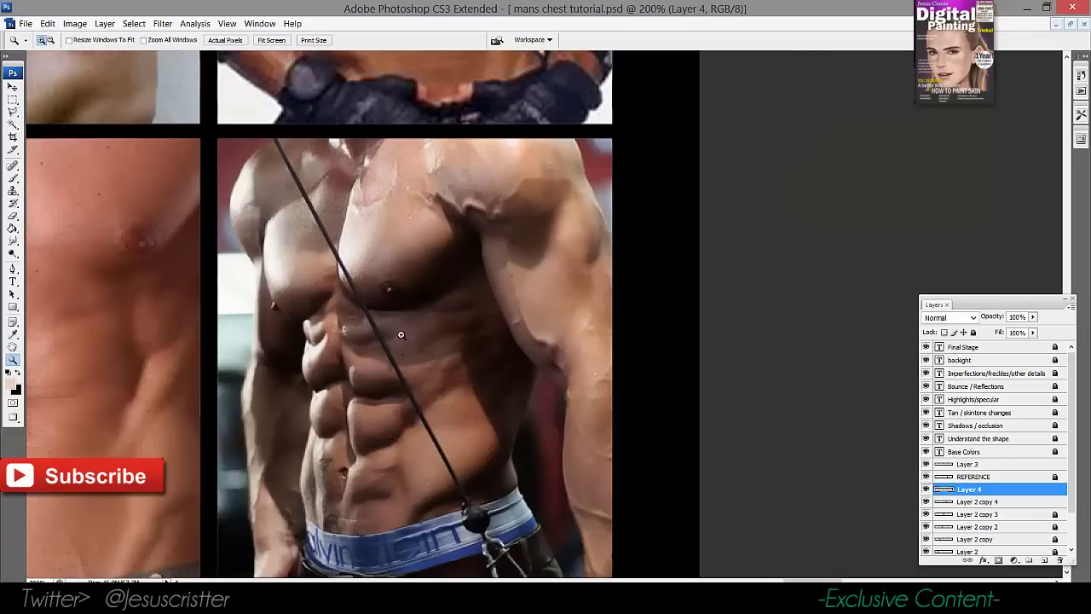
{"action": "key", "text": "i"}
{"action": "left_click", "coordinate": [397, 319]}
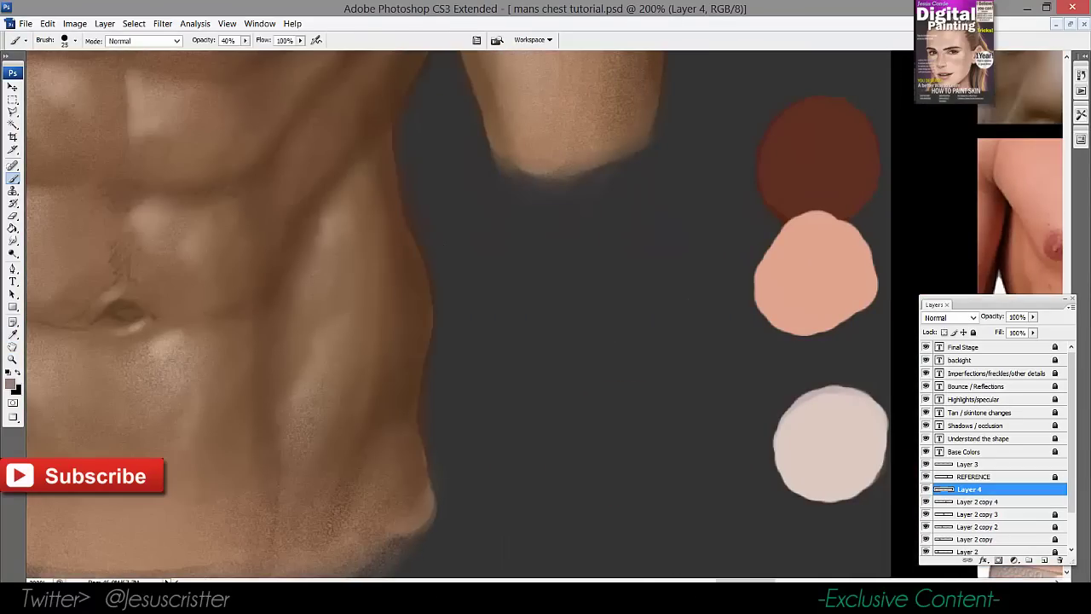
Sample a different tone from the shaded shoulder area in the reference photo with the diagonal cable
{"action": "key", "text": "z"}
{"action": "left_click_drag", "start_coordinate": [727, 292], "coordinate": [674, 296]}
{"action": "left_click", "coordinate": [674, 297], "text": "alt"}
{"action": "left_click", "coordinate": [678, 299], "text": "alt"}
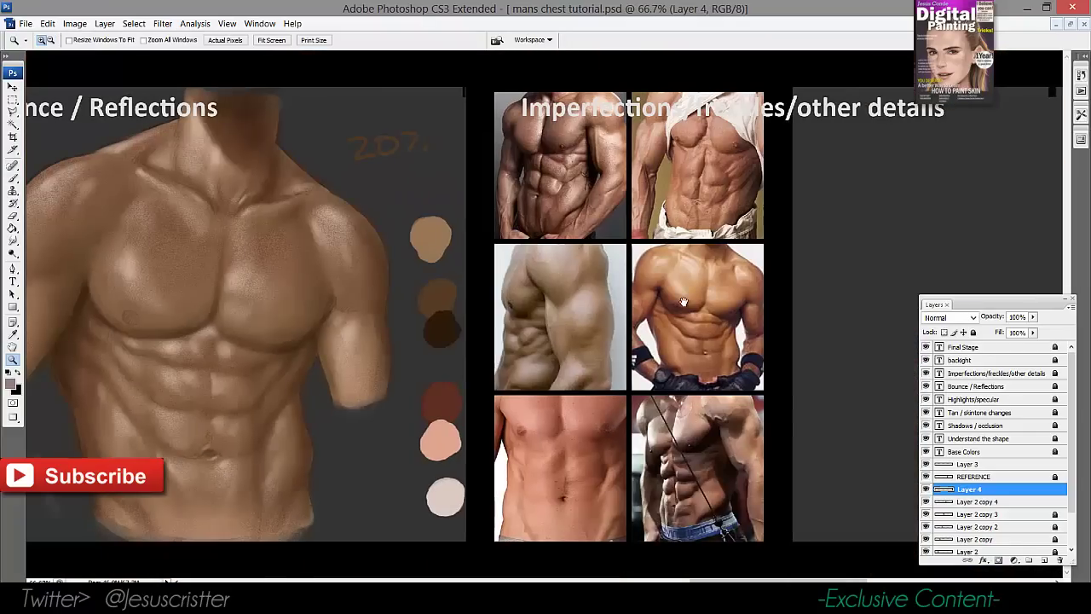
{"action": "left_click_drag", "start_coordinate": [678, 422], "coordinate": [714, 426]}
{"action": "key", "text": "b"}
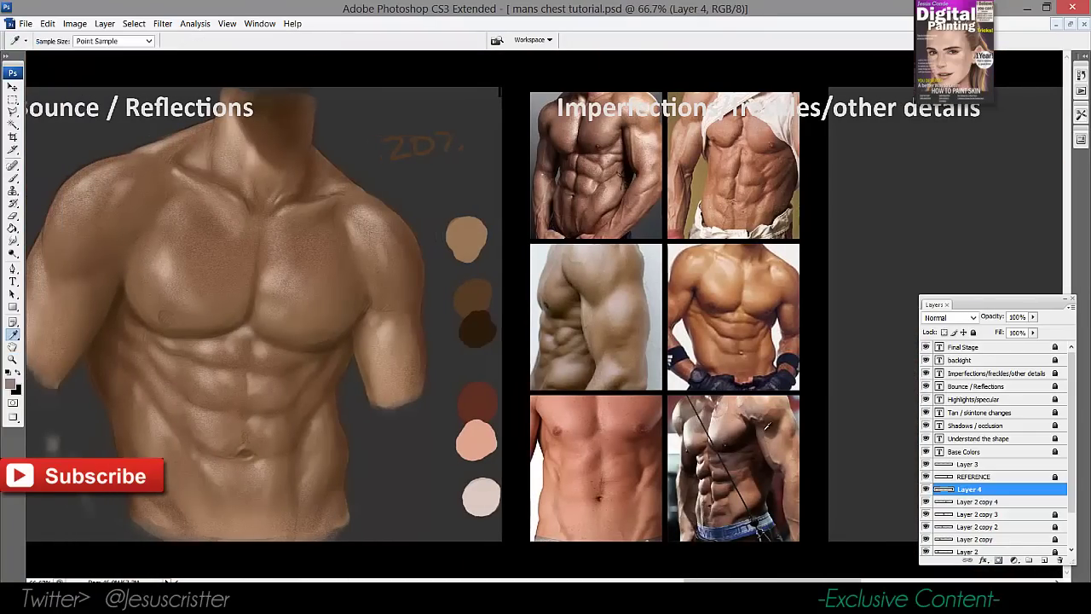
{"action": "key", "text": "i"}
{"action": "left_click", "coordinate": [682, 431]}
{"action": "key", "text": "b"}
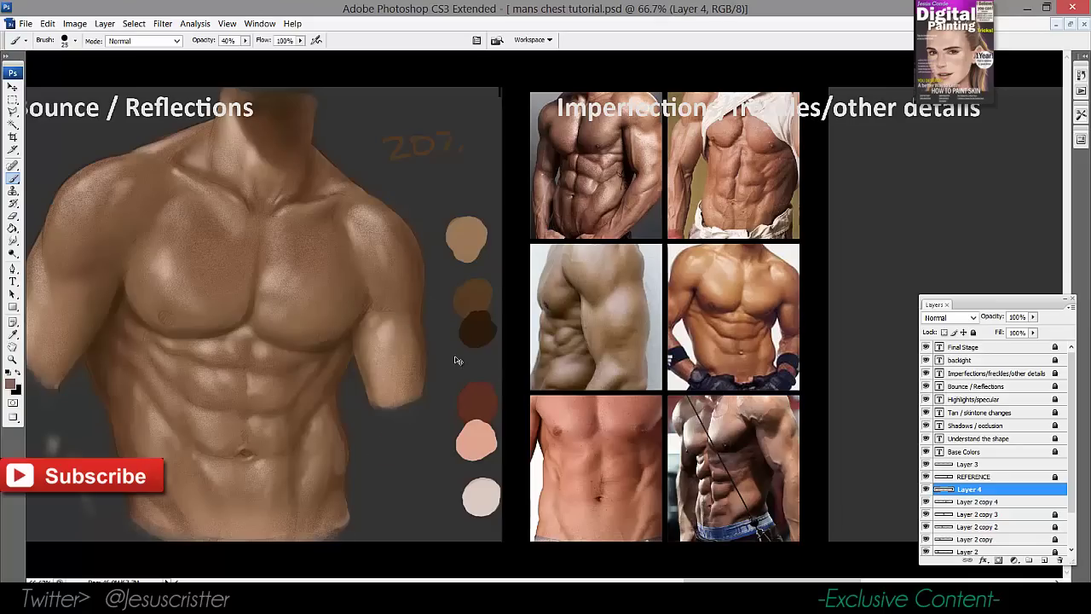
Sample a mauve tone from the chest in the cable photo and test it on the painted torso's waist
{"action": "key", "text": "i"}
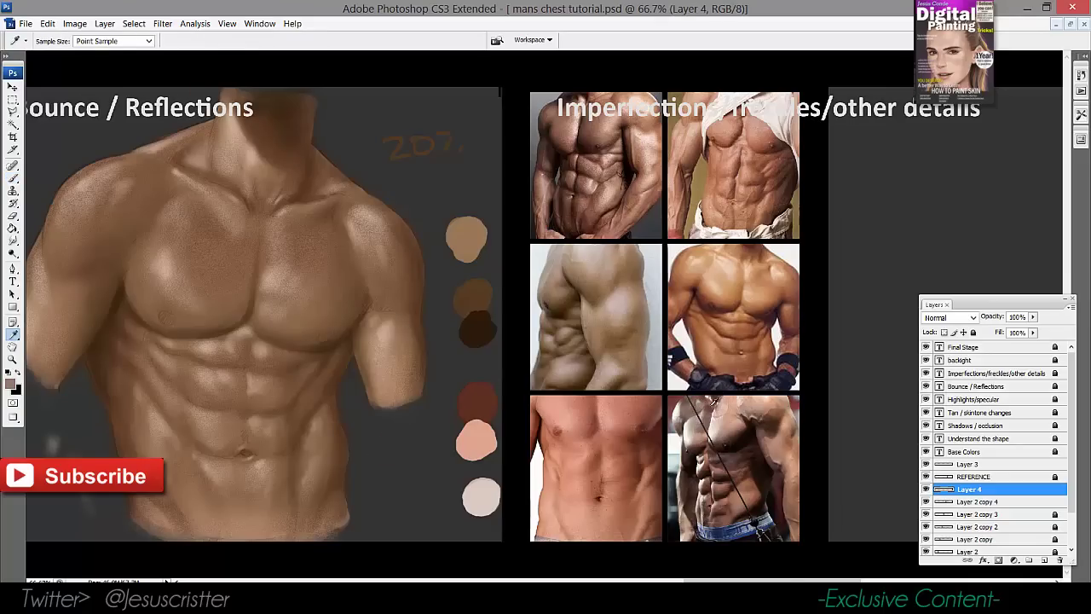
{"action": "left_click_drag", "start_coordinate": [704, 425], "coordinate": [730, 379]}
{"action": "left_click_drag", "start_coordinate": [431, 329], "coordinate": [538, 324]}
{"action": "left_click", "coordinate": [530, 343], "text": "alt"}
{"action": "left_click", "coordinate": [529, 345], "text": "alt"}
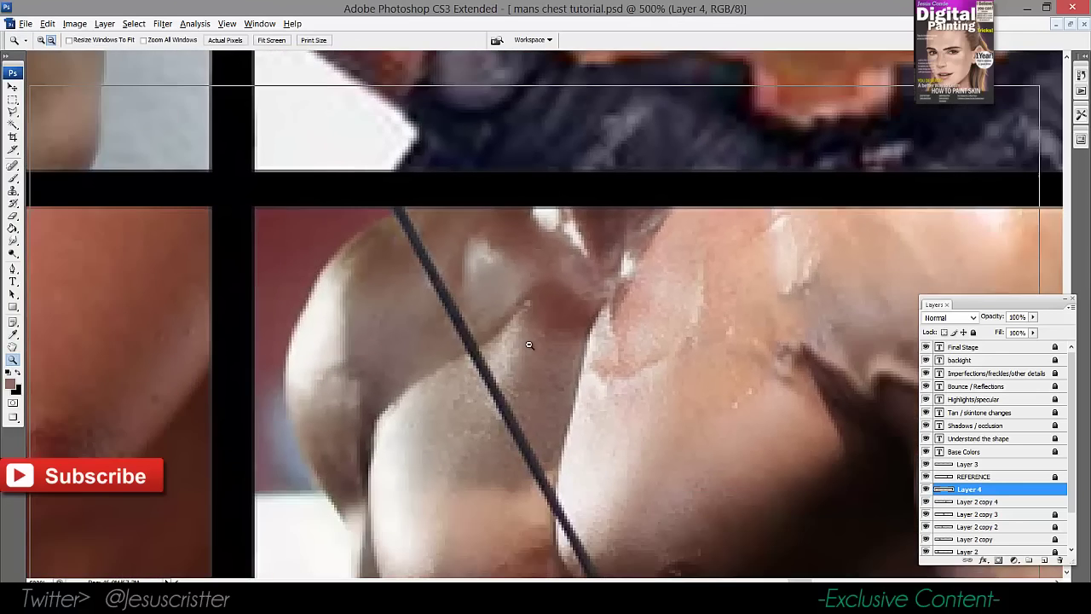
{"action": "left_click", "coordinate": [528, 345], "text": "alt"}
{"action": "left_click", "coordinate": [516, 347], "text": "alt"}
{"action": "left_click", "coordinate": [506, 348], "text": "alt"}
{"action": "left_click", "coordinate": [505, 349], "text": "alt"}
{"action": "left_click_drag", "start_coordinate": [472, 351], "coordinate": [746, 350]}
{"action": "left_click_drag", "start_coordinate": [307, 450], "coordinate": [301, 428]}
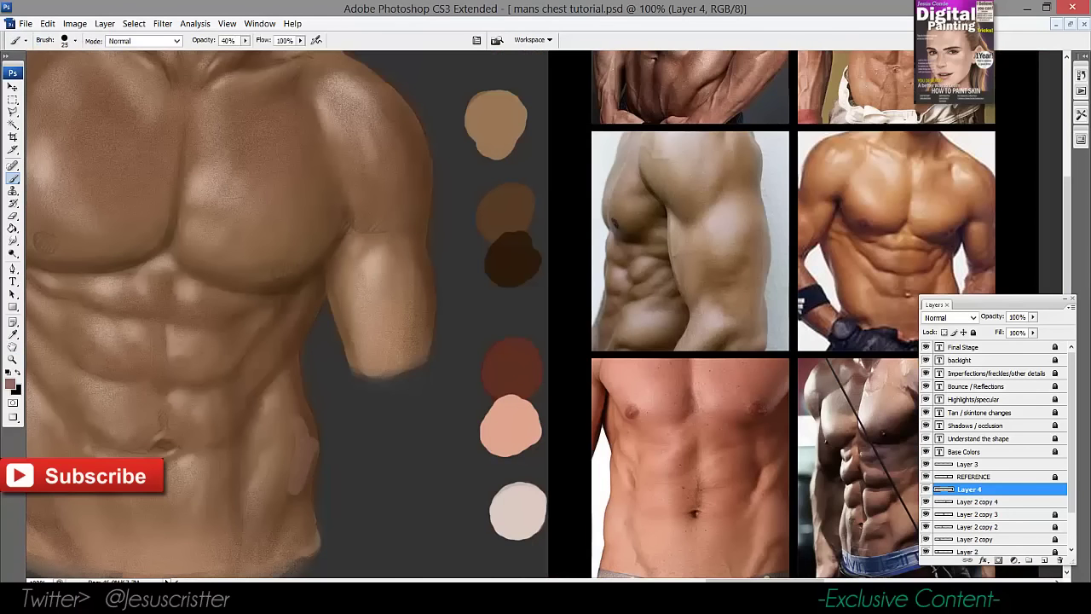
Paint a mauve swatch beside the pale highlight swatch at 100% brush opacity, and toggle Layer 4 to check it
{"action": "mouse_move", "coordinate": [471, 349]}
{"action": "left_mouse_down"}
{"action": "mouse_move", "coordinate": [724, 401]}
{"action": "mouse_move", "coordinate": [674, 388]}
{"action": "mouse_move", "coordinate": [659, 369]}
{"action": "left_mouse_up"}
{"action": "key", "text": "0"}
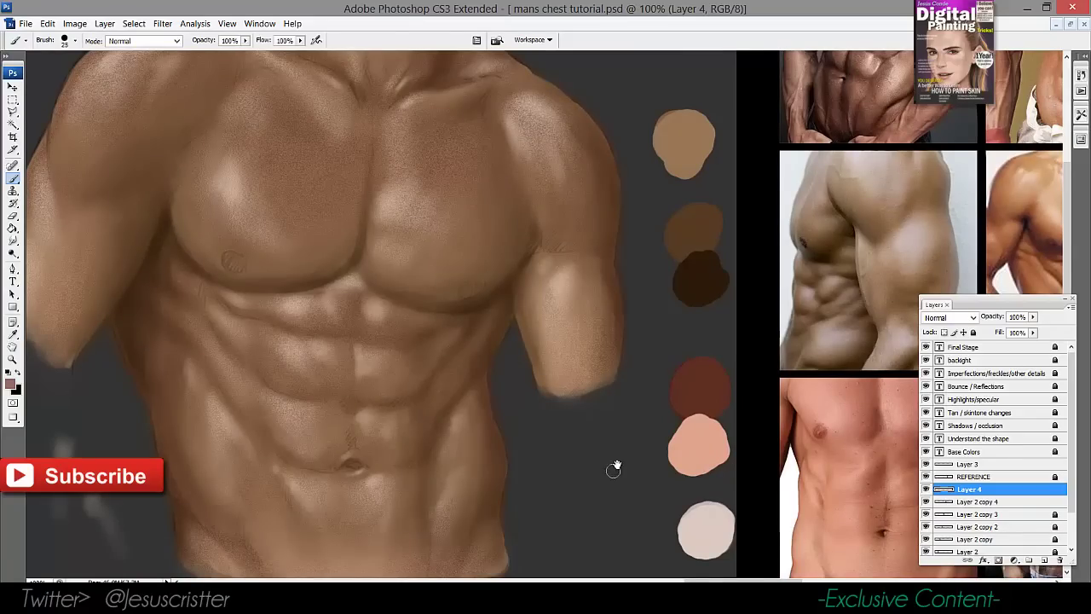
{"action": "left_click_drag", "start_coordinate": [616, 468], "coordinate": [610, 448]}
{"action": "mouse_move", "coordinate": [582, 498]}
{"action": "left_mouse_down"}
{"action": "mouse_move", "coordinate": [575, 505]}
{"action": "mouse_move", "coordinate": [586, 493]}
{"action": "left_mouse_up"}
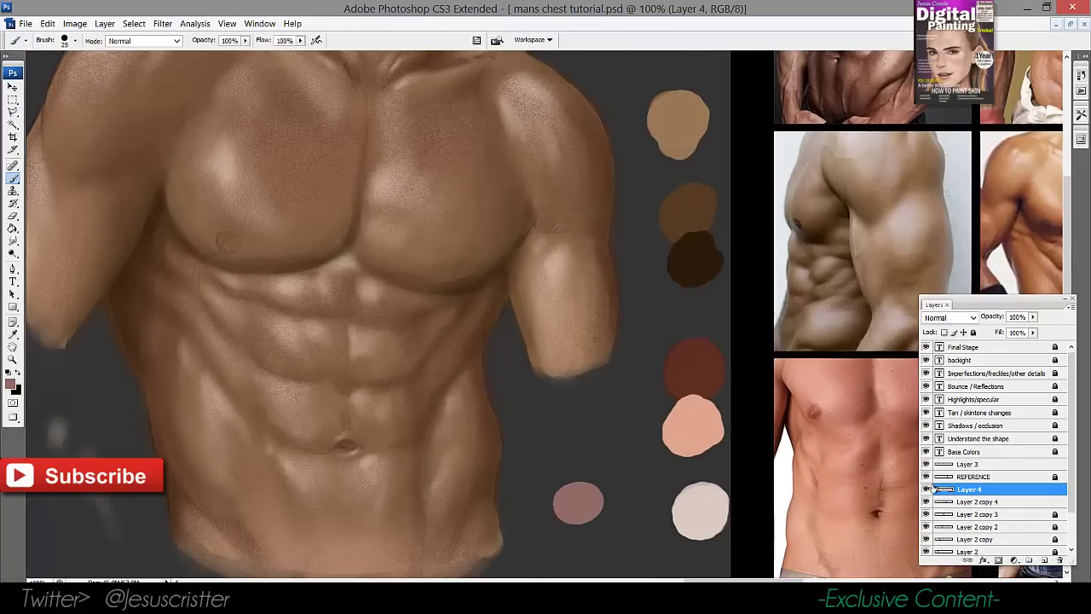
{"action": "left_click", "coordinate": [927, 488], "text": "alt"}
{"action": "left_click", "coordinate": [926, 489], "text": "alt"}
Add a new layer above Layer 4 and start a faint mauve reflection near the outer pectoral edge at 50% brush opacity
{"action": "key", "text": "ctrl+shift+alt+n"}
{"action": "left_click_drag", "start_coordinate": [574, 335], "coordinate": [535, 383]}
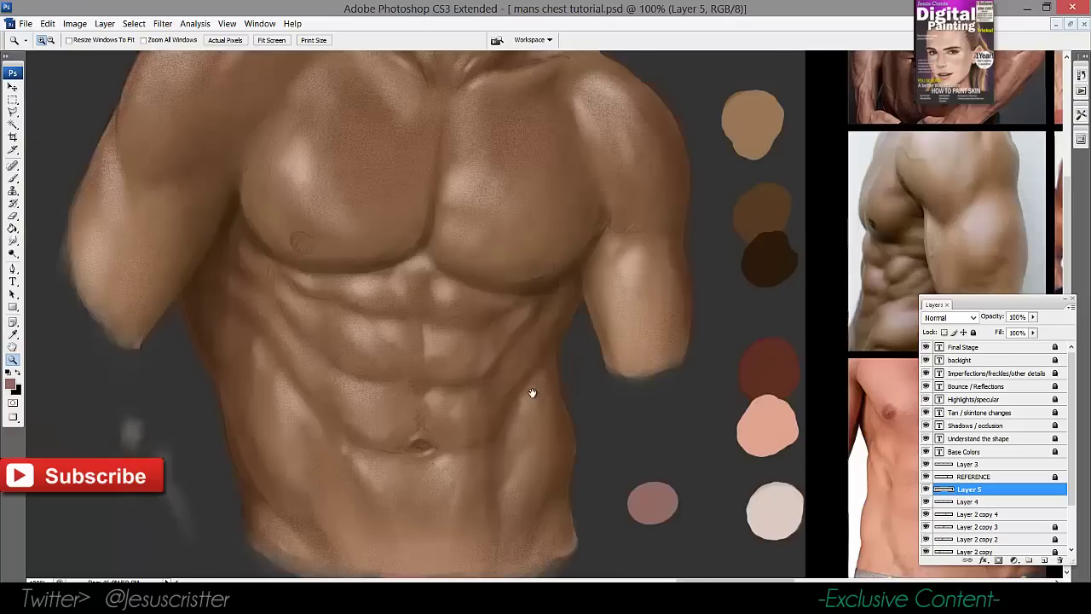
{"action": "left_click_drag", "start_coordinate": [531, 390], "coordinate": [470, 408]}
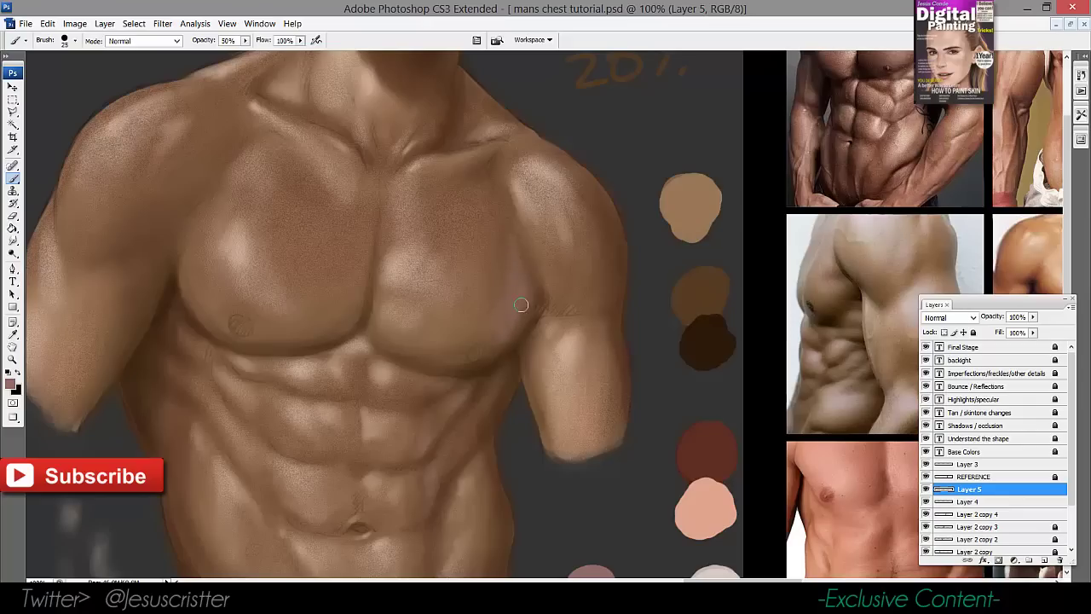
{"action": "left_click", "coordinate": [515, 208], "text": "alt"}
{"action": "left_click_drag", "start_coordinate": [599, 247], "coordinate": [607, 248]}
Strengthen the mauve reflection on the lower outer pectoral with a size 15 brush, and tint the other pectoral's inner edge at size 25
{"action": "key", "text": "5"}
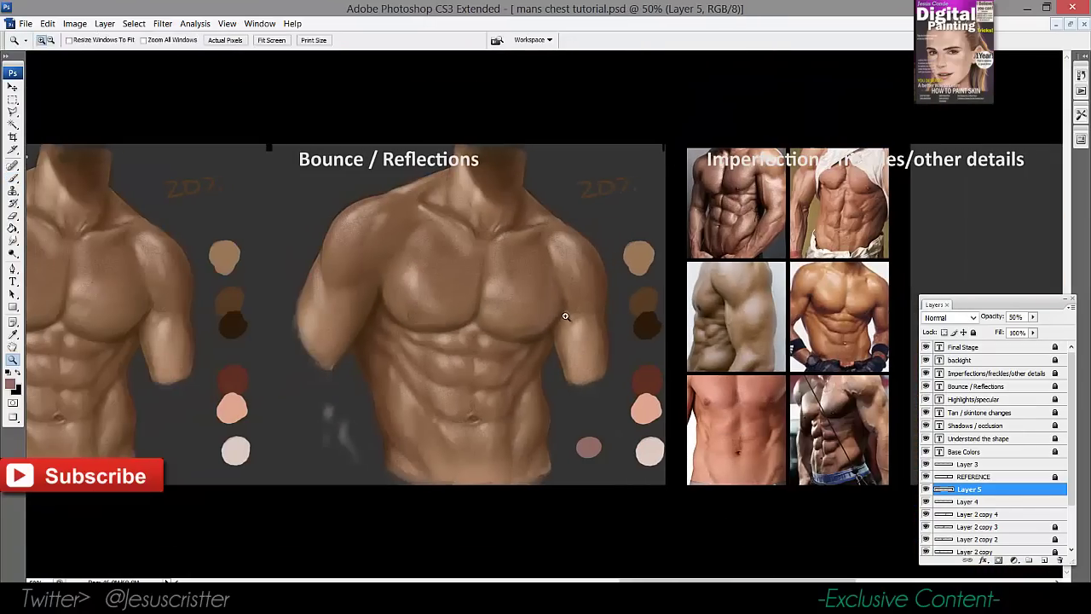
{"action": "left_click", "coordinate": [566, 316]}
{"action": "key", "text": "b"}
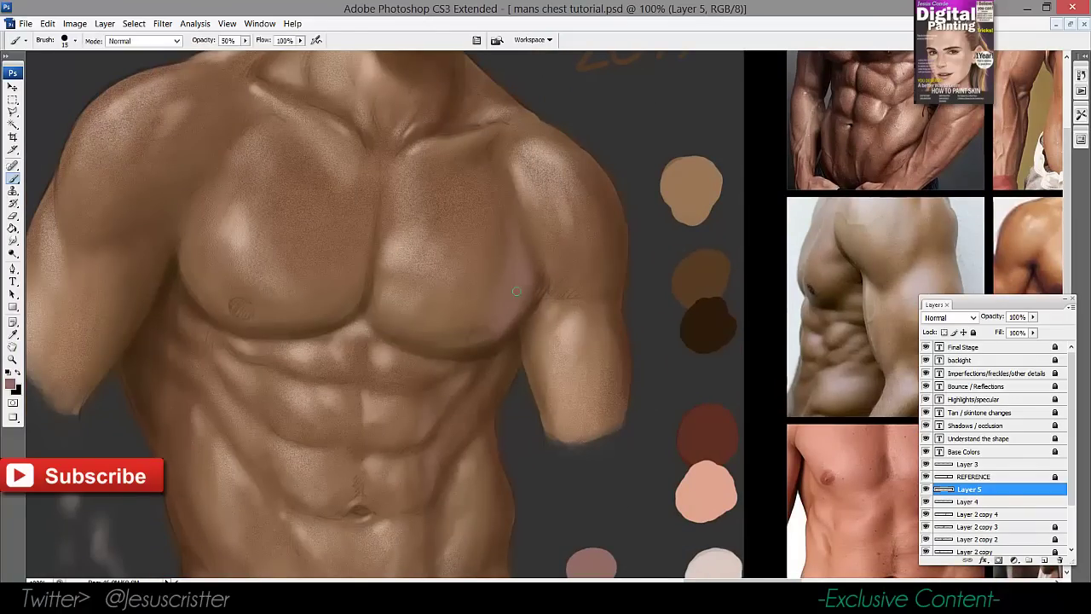
{"action": "left_click_drag", "start_coordinate": [486, 333], "coordinate": [489, 331]}
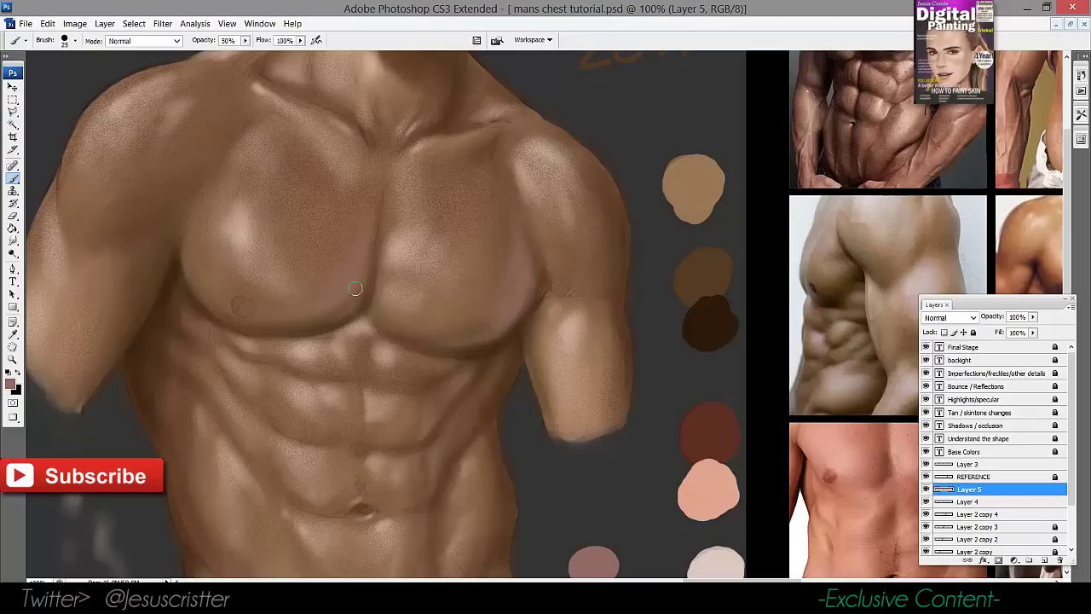
Paint mauve reflected light along the outer edge of the shoulder beside the colour swatches with a size 20 brush
{"action": "left_click_drag", "start_coordinate": [479, 128], "coordinate": [419, 178]}
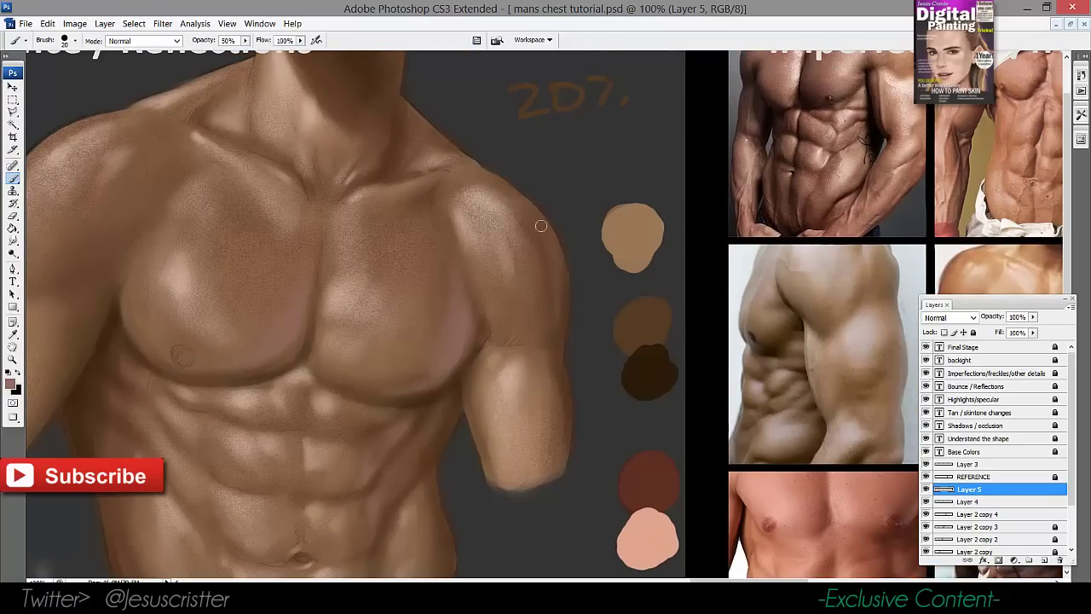
{"action": "left_click", "coordinate": [558, 336], "text": "ctrl"}
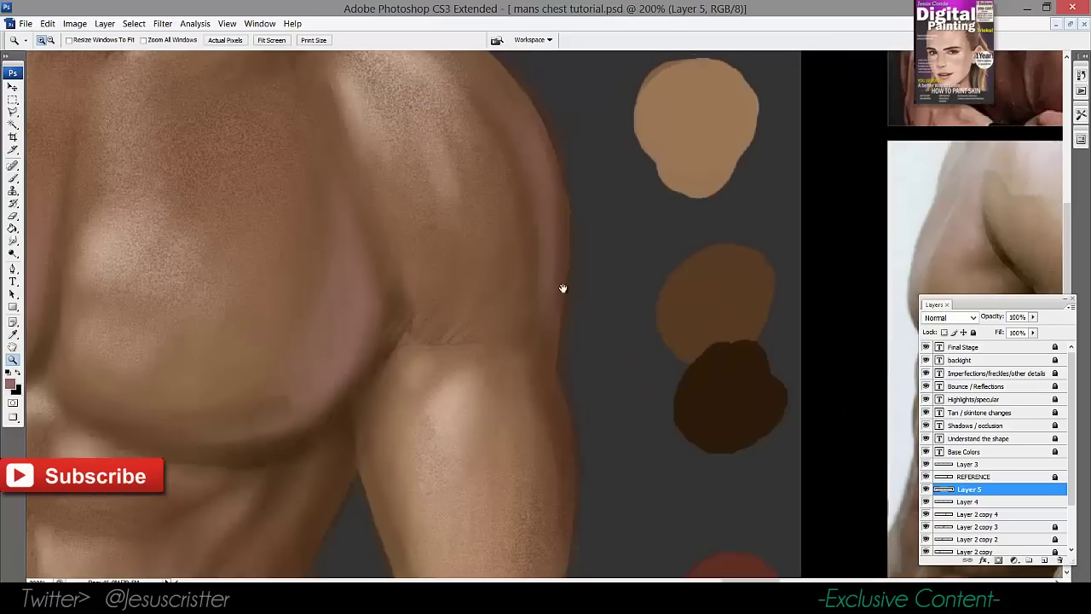
{"action": "key", "text": "bracketleft"}
{"action": "mouse_move", "coordinate": [563, 287]}
{"action": "left_mouse_down"}
{"action": "mouse_move", "coordinate": [510, 322]}
{"action": "mouse_move", "coordinate": [527, 309]}
{"action": "mouse_move", "coordinate": [499, 363]}
{"action": "mouse_move", "coordinate": [526, 300]}
{"action": "mouse_move", "coordinate": [506, 349]}
{"action": "left_mouse_up"}
{"action": "key", "text": "bracketright"}
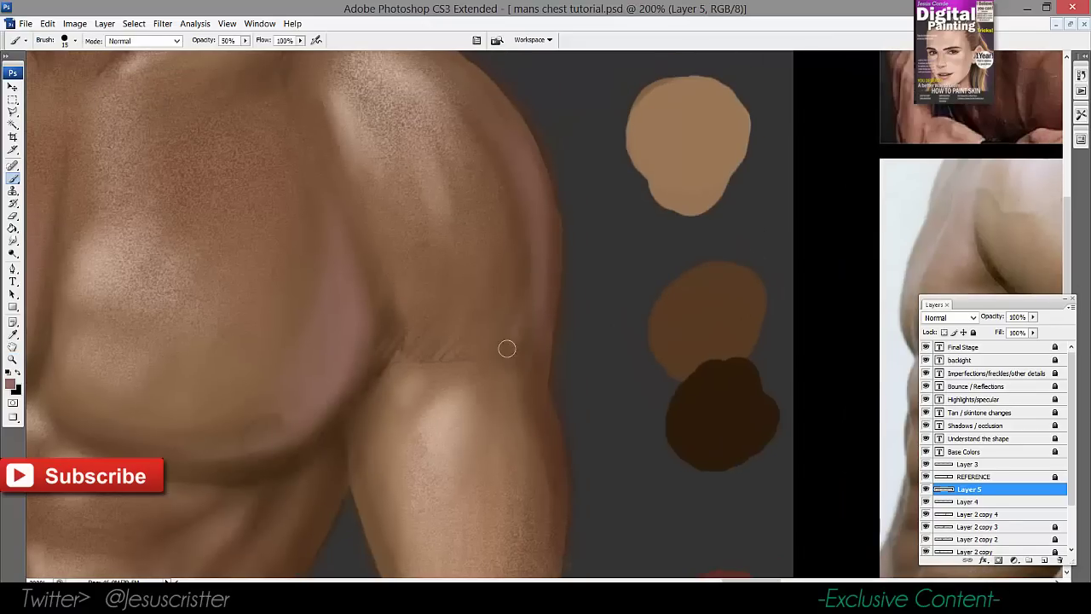
Extend the mauve reflected light down the lower deltoid and outer arm edge with a size 15 brush at 50% opacity
{"action": "left_click_drag", "start_coordinate": [539, 271], "coordinate": [497, 368]}
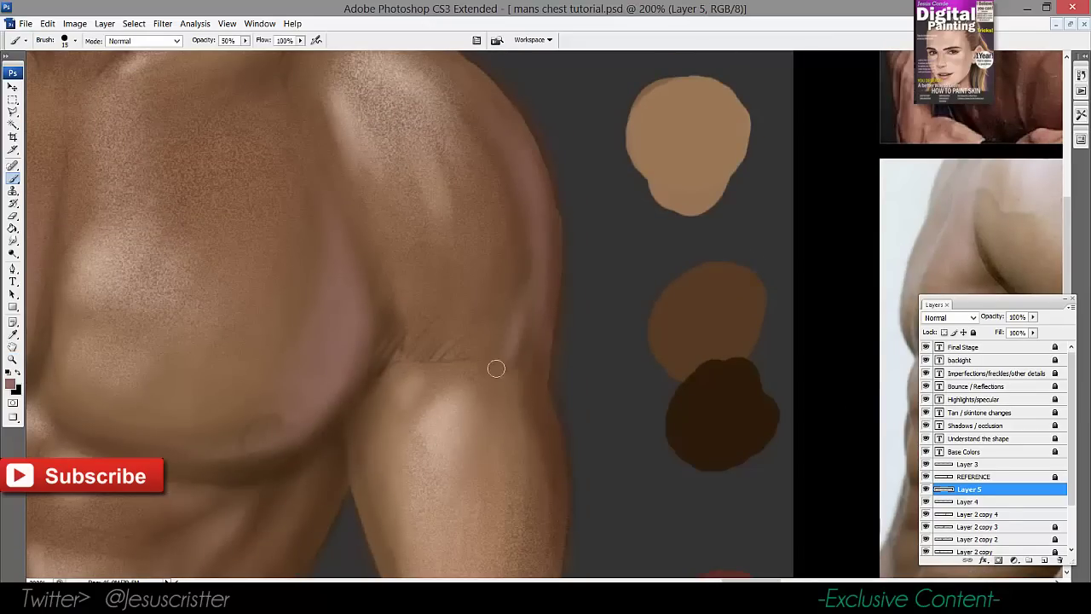
{"action": "left_click_drag", "start_coordinate": [543, 230], "coordinate": [536, 351]}
{"action": "mouse_move", "coordinate": [534, 171]}
{"action": "left_mouse_down"}
{"action": "mouse_move", "coordinate": [552, 253]}
{"action": "mouse_move", "coordinate": [498, 319]}
{"action": "left_mouse_up"}
{"action": "left_click", "coordinate": [541, 290], "text": "alt"}
{"action": "left_click", "coordinate": [546, 277], "text": "alt"}
{"action": "left_click", "coordinate": [536, 319], "text": "ctrl"}
{"action": "key", "text": "b"}
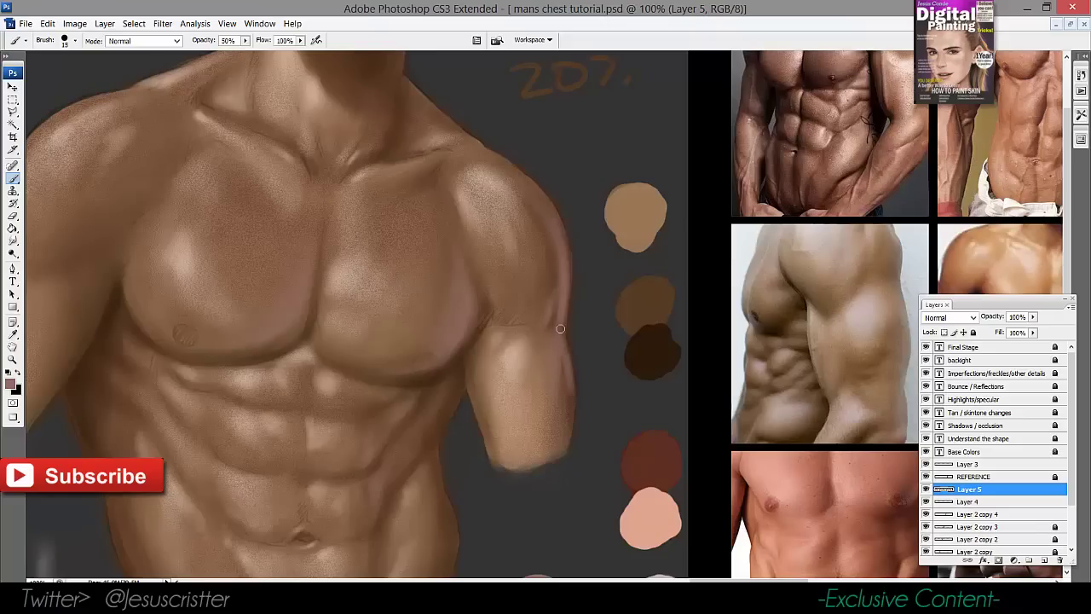
Examine the mauve reflections across the full torso beside the reference photos
{"action": "key", "text": "h"}
{"action": "left_click_drag", "start_coordinate": [549, 258], "coordinate": [611, 241]}
{"action": "key", "text": "6"}
{"action": "key", "text": "z"}
{"action": "left_click", "coordinate": [623, 277], "text": "alt"}
{"action": "left_click", "coordinate": [624, 282], "text": "alt"}
{"action": "left_click_drag", "start_coordinate": [544, 284], "coordinate": [580, 285]}
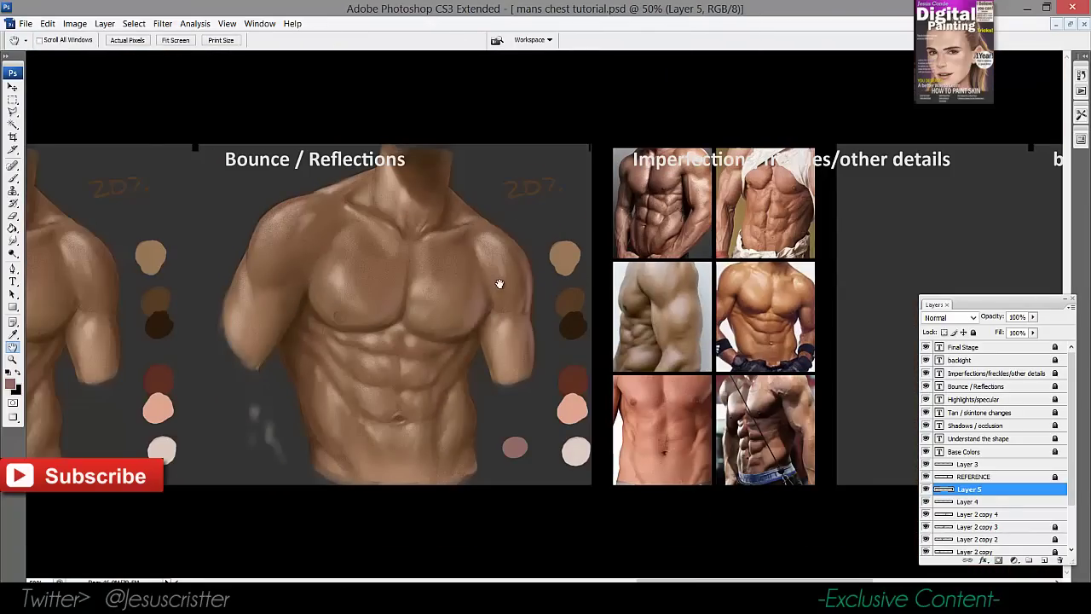
{"action": "key", "text": "6"}
{"action": "key", "text": "6"}
{"action": "key", "text": "0"}
{"action": "left_click_drag", "start_coordinate": [517, 287], "coordinate": [585, 300]}
Paint mauve reflected light down the outer side of the upper abs nearest the colour swatches with a size 15 brush at 50% opacity
{"action": "key", "text": "z"}
{"action": "left_click", "coordinate": [588, 339]}
{"action": "left_click_drag", "start_coordinate": [494, 365], "coordinate": [524, 374]}
{"action": "left_click", "coordinate": [514, 367]}
{"action": "left_click", "coordinate": [507, 366]}
{"action": "key", "text": "b"}
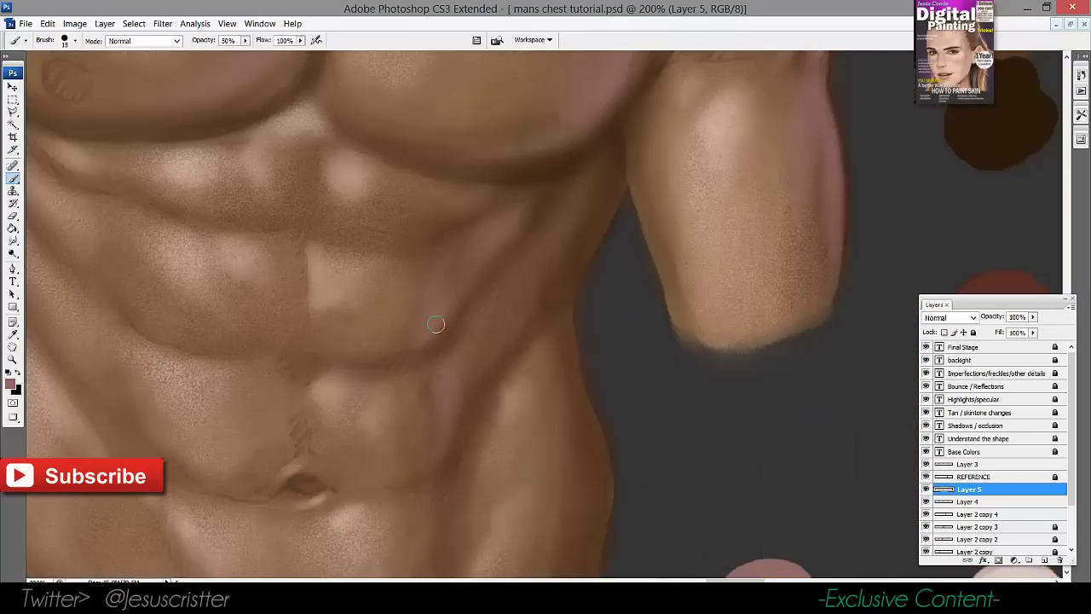
{"action": "scroll", "coordinate": [434, 281], "scroll_direction": "up", "scroll_amount": 2}
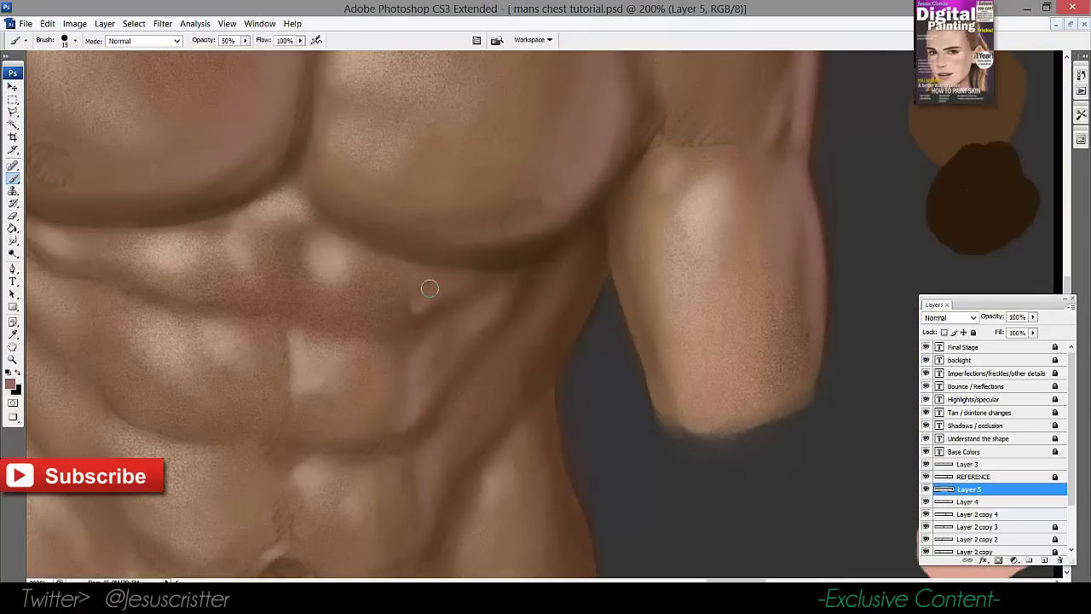
{"action": "scroll", "coordinate": [413, 305], "scroll_direction": "down", "scroll_amount": 3}
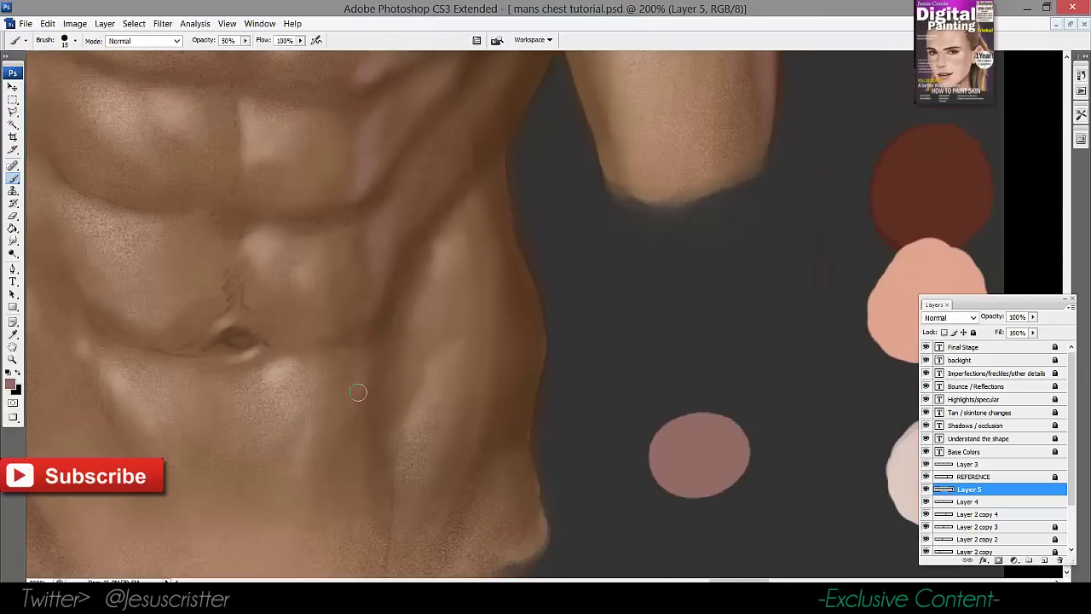
Continue the mauve reflection down the lower abdomen beside the navel with a size 20 brush
{"action": "key", "text": "]"}
{"action": "mouse_move", "coordinate": [376, 352]}
{"action": "left_mouse_down"}
{"action": "mouse_move", "coordinate": [360, 383]}
{"action": "mouse_move", "coordinate": [369, 476]}
{"action": "mouse_move", "coordinate": [372, 353]}
{"action": "mouse_move", "coordinate": [359, 403]}
{"action": "left_mouse_up"}
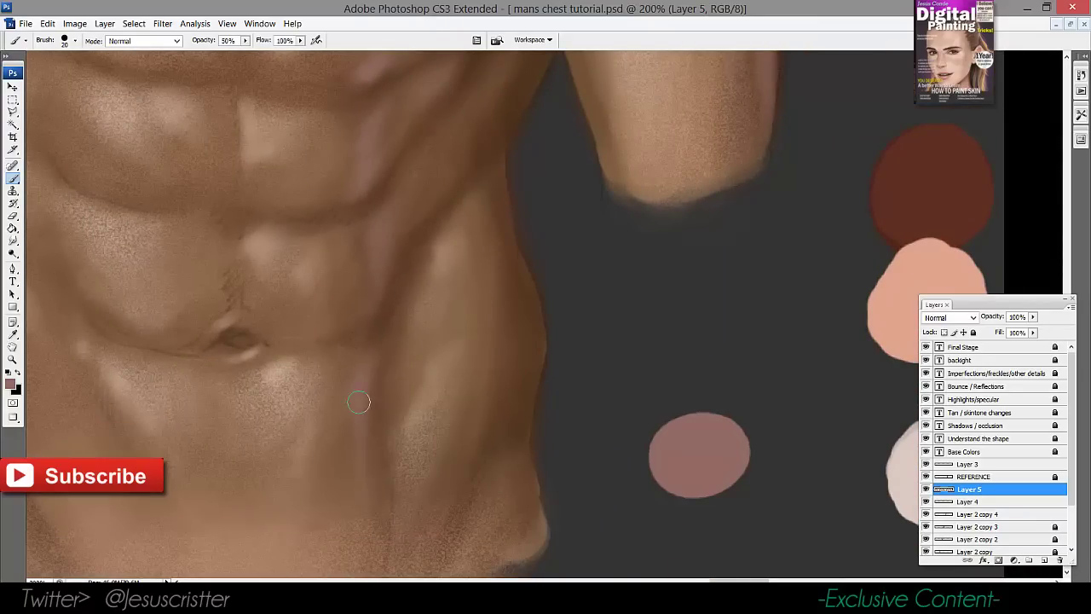
{"action": "scroll", "coordinate": [372, 459], "scroll_direction": "down", "scroll_amount": 1}
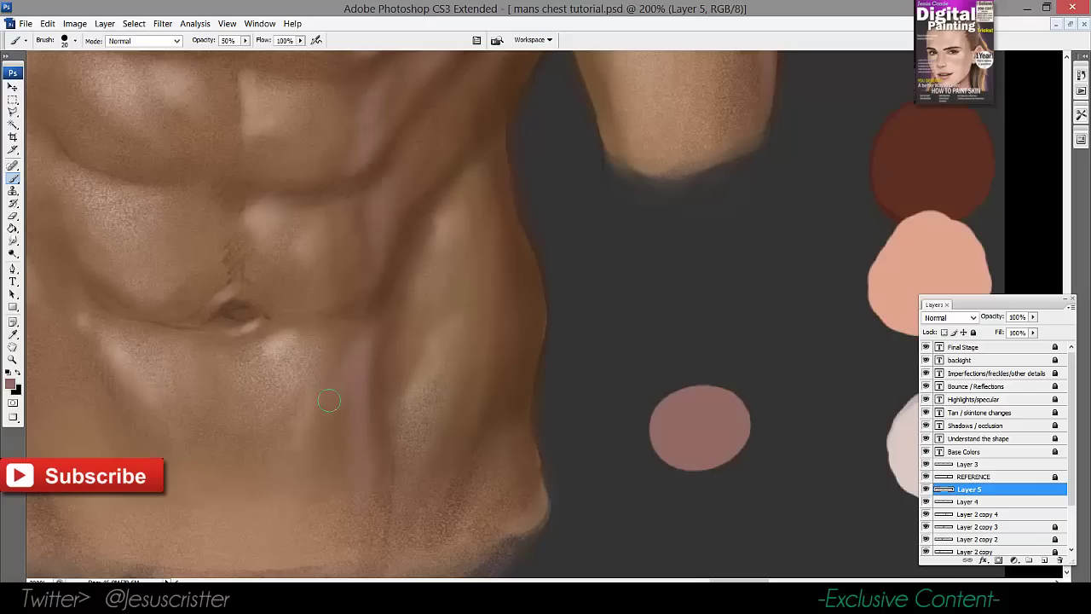
{"action": "left_click_drag", "start_coordinate": [256, 230], "coordinate": [244, 318]}
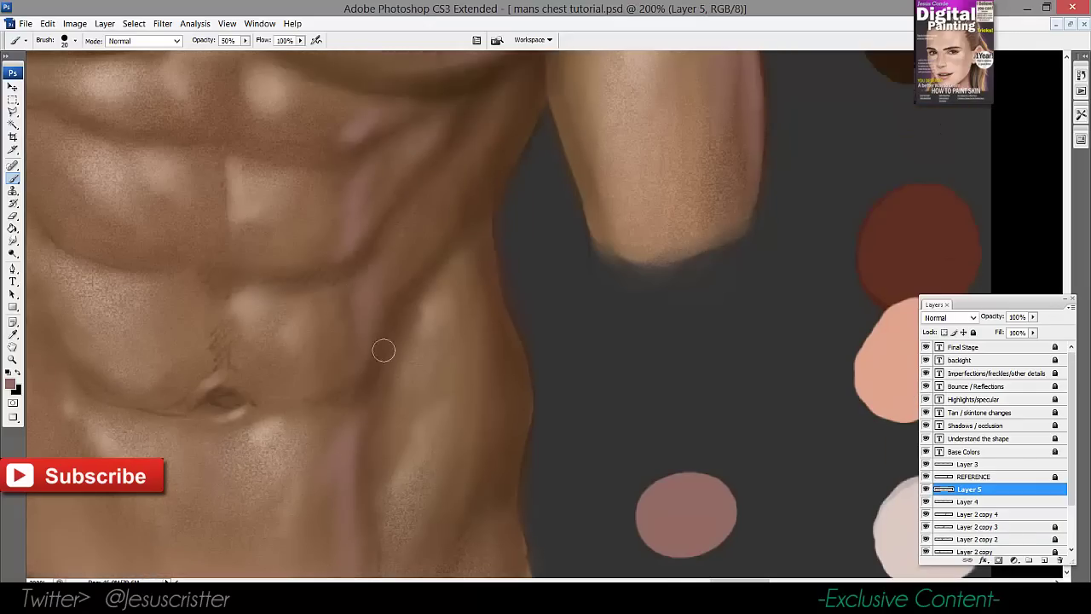
Paint mauve reflected light on the flank below the swatch-side armpit with a size 15 brush
{"action": "key", "text": "bracketleft"}
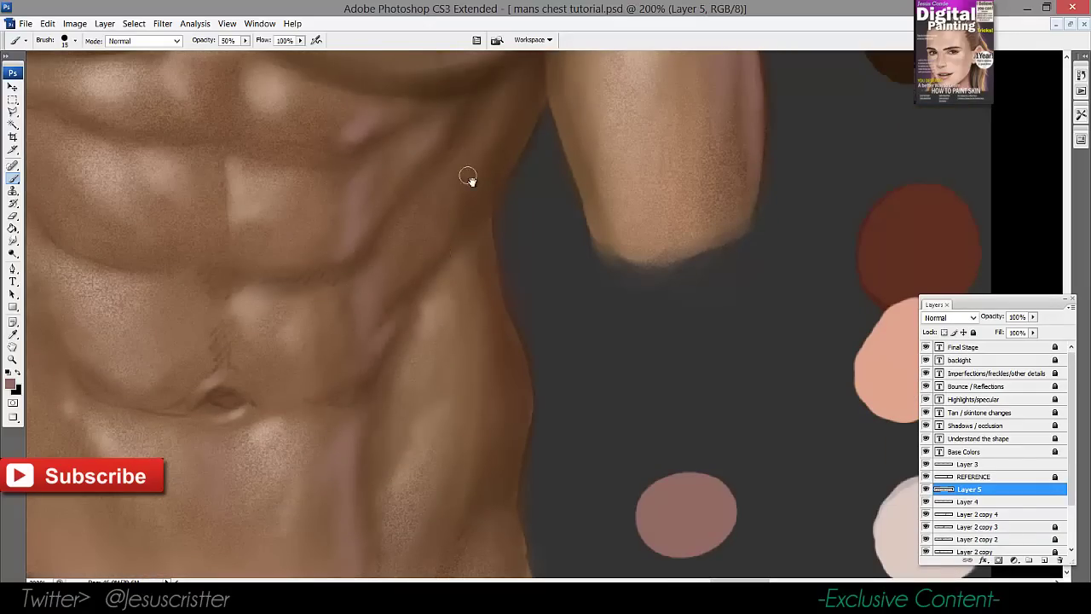
{"action": "mouse_move", "coordinate": [468, 177]}
{"action": "left_mouse_down"}
{"action": "mouse_move", "coordinate": [459, 248]}
{"action": "mouse_move", "coordinate": [488, 197]}
{"action": "mouse_move", "coordinate": [441, 273]}
{"action": "mouse_move", "coordinate": [418, 258]}
{"action": "mouse_move", "coordinate": [432, 226]}
{"action": "mouse_move", "coordinate": [415, 295]}
{"action": "left_mouse_up"}
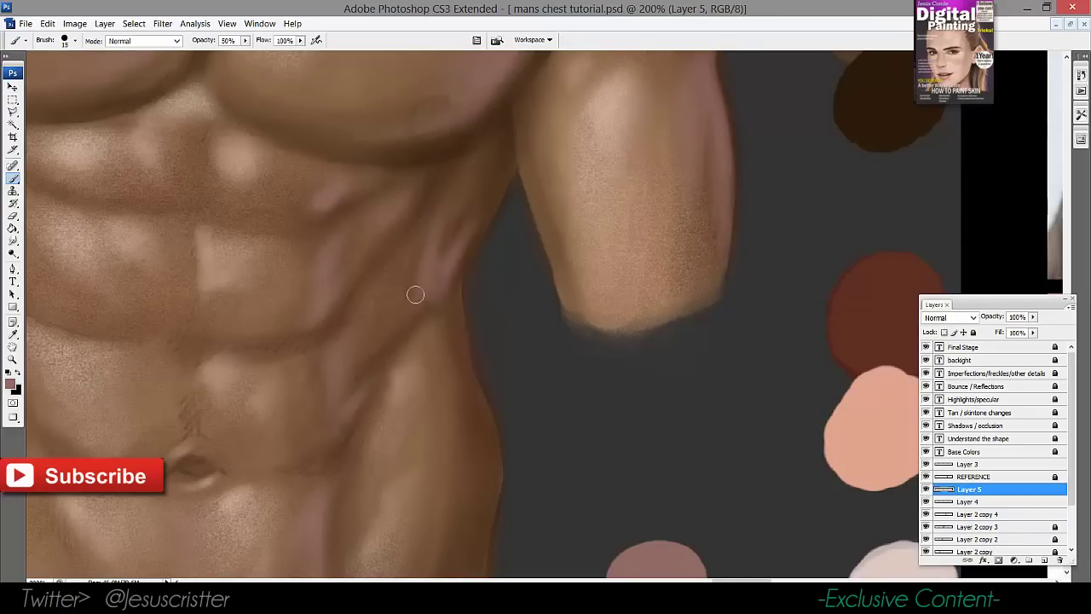
{"action": "left_click_drag", "start_coordinate": [437, 260], "coordinate": [405, 327]}
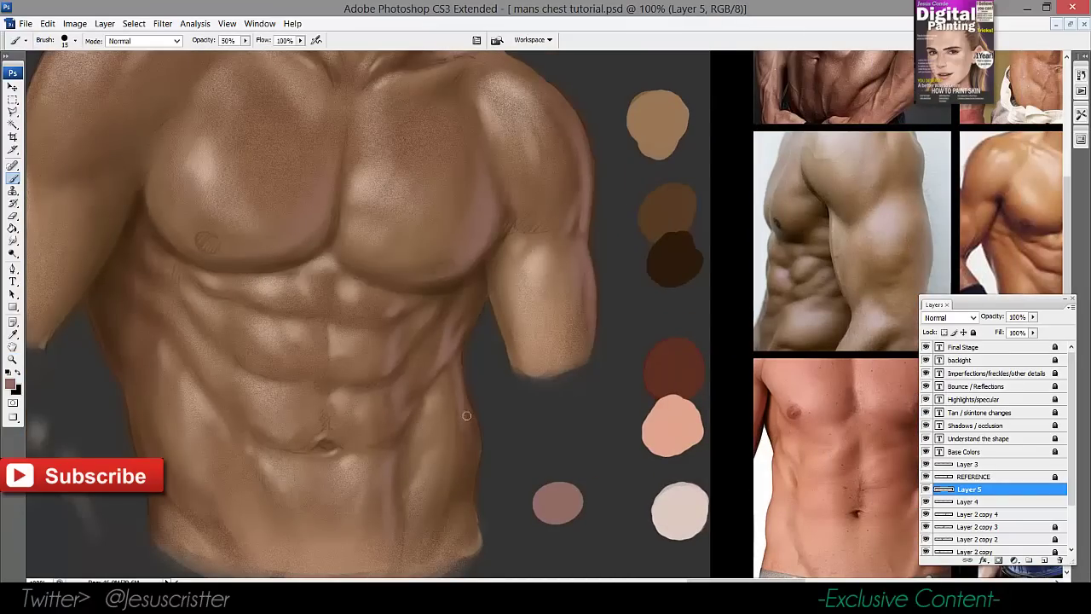
Paint a soft mauve reflection along the outer waist edge nearest the swatches with a size 25 brush
{"action": "key", "text": "bracketright"}
{"action": "left_click_drag", "start_coordinate": [462, 434], "coordinate": [465, 456]}
{"action": "mouse_move", "coordinate": [454, 391]}
{"action": "left_mouse_down"}
{"action": "mouse_move", "coordinate": [462, 451]}
{"action": "mouse_move", "coordinate": [462, 405]}
{"action": "mouse_move", "coordinate": [473, 443]}
{"action": "mouse_move", "coordinate": [430, 554]}
{"action": "mouse_move", "coordinate": [468, 494]}
{"action": "mouse_move", "coordinate": [464, 519]}
{"action": "left_mouse_up"}
{"action": "mouse_move", "coordinate": [476, 449]}
{"action": "left_mouse_down"}
{"action": "mouse_move", "coordinate": [472, 527]}
{"action": "mouse_move", "coordinate": [465, 474]}
{"action": "left_mouse_up"}
{"action": "left_click_drag", "start_coordinate": [465, 474], "coordinate": [469, 459]}
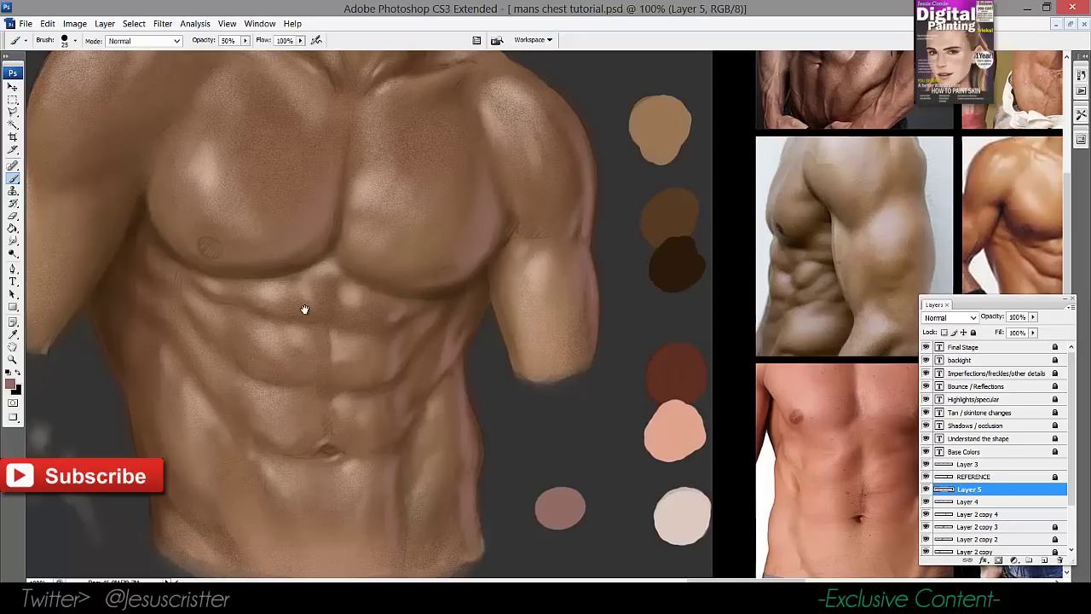
Paint mauve reflected light down the opposite flank and waist edge, starting with a size 25 brush and refining at size 20
{"action": "left_click_drag", "start_coordinate": [304, 308], "coordinate": [323, 304]}
{"action": "left_click_drag", "start_coordinate": [130, 310], "coordinate": [155, 393]}
{"action": "mouse_move", "coordinate": [127, 291]}
{"action": "left_mouse_down"}
{"action": "mouse_move", "coordinate": [153, 381]}
{"action": "mouse_move", "coordinate": [175, 363]}
{"action": "left_mouse_up"}
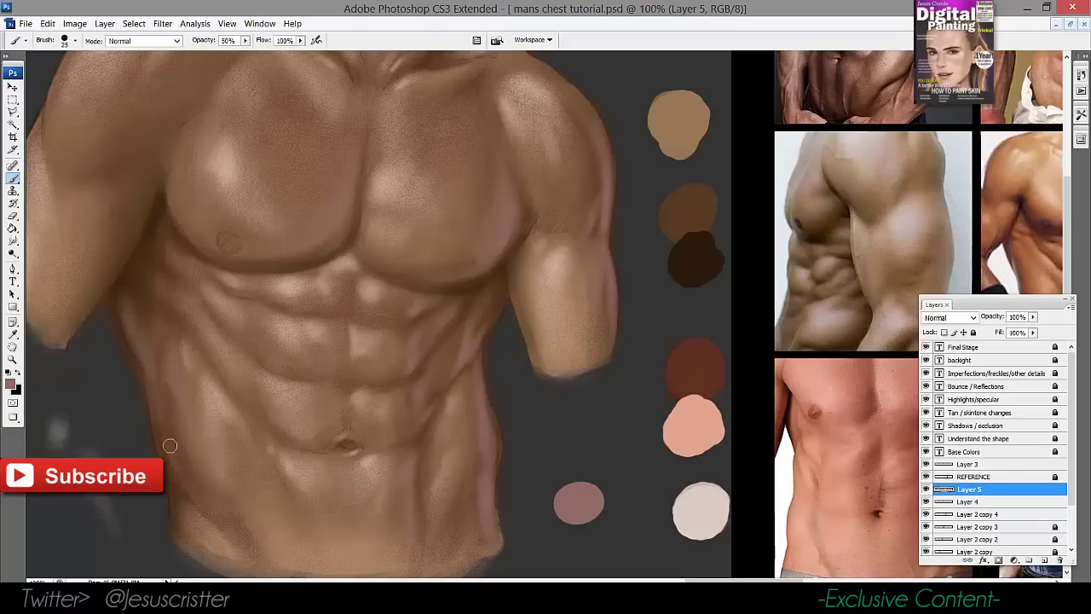
{"action": "mouse_move", "coordinate": [171, 427]}
{"action": "left_mouse_down"}
{"action": "mouse_move", "coordinate": [185, 489]}
{"action": "mouse_move", "coordinate": [159, 426]}
{"action": "mouse_move", "coordinate": [174, 454]}
{"action": "mouse_move", "coordinate": [192, 533]}
{"action": "left_mouse_up"}
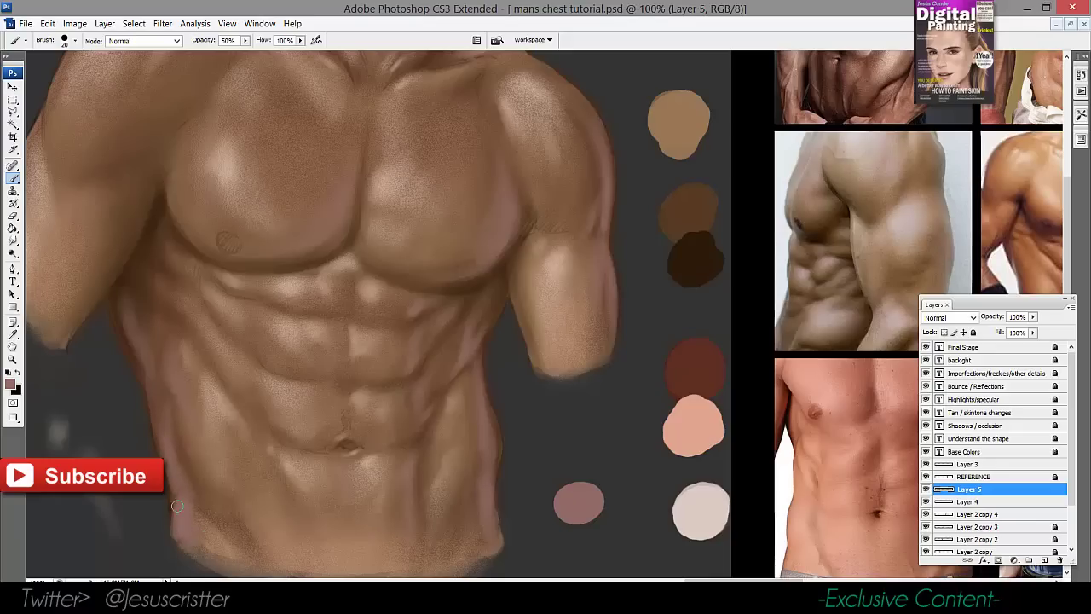
{"action": "left_click_drag", "start_coordinate": [184, 479], "coordinate": [173, 493]}
{"action": "left_click_drag", "start_coordinate": [162, 411], "coordinate": [171, 443]}
Add mauve reflections to the ribs just beneath the armpit on the side away from the swatches with a size 20 brush
{"action": "key", "text": "z"}
{"action": "left_click", "coordinate": [224, 273], "text": "alt"}
{"action": "left_click", "coordinate": [226, 272], "text": "alt"}
{"action": "left_click_drag", "start_coordinate": [611, 285], "coordinate": [350, 291]}
{"action": "left_click", "coordinate": [557, 325]}
{"action": "left_click", "coordinate": [560, 329]}
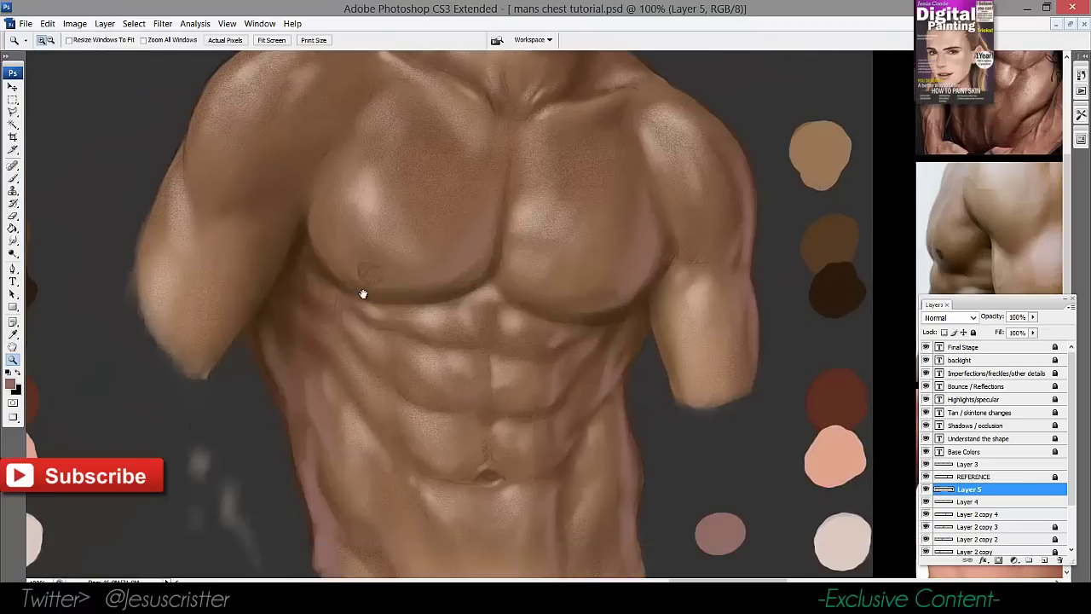
{"action": "key", "text": "h"}
{"action": "key", "text": "5"}
{"action": "key", "text": "0"}
{"action": "key", "text": "z"}
{"action": "left_click", "coordinate": [285, 354]}
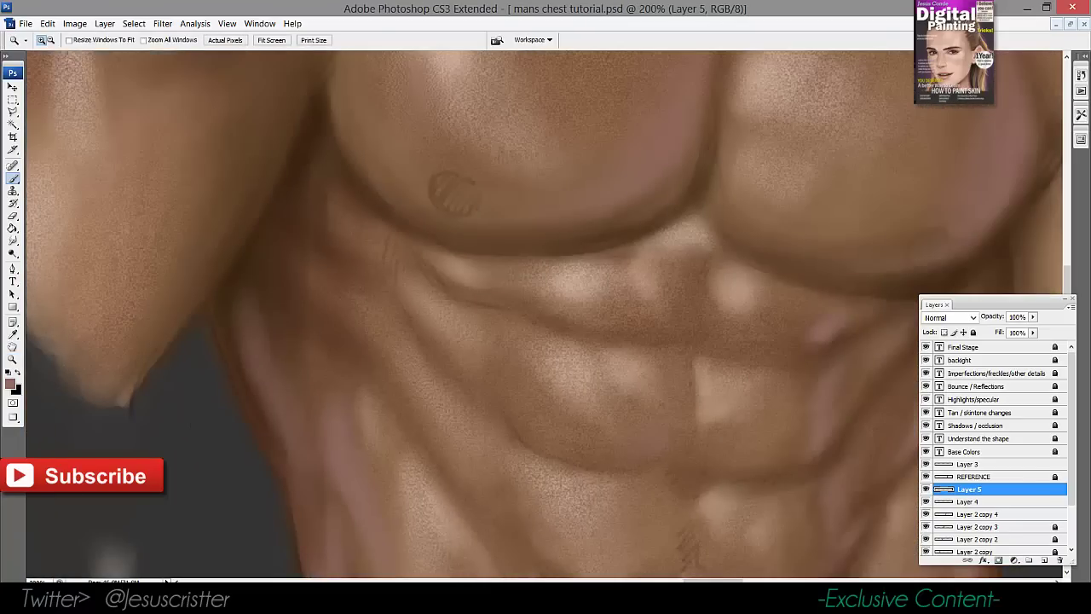
{"action": "key", "text": "b"}
{"action": "left_click_drag", "start_coordinate": [238, 341], "coordinate": [239, 321]}
{"action": "left_click", "coordinate": [271, 330], "text": "alt"}
{"action": "mouse_move", "coordinate": [281, 256]}
{"action": "left_mouse_down"}
{"action": "mouse_move", "coordinate": [296, 297]}
{"action": "mouse_move", "coordinate": [292, 258]}
{"action": "mouse_move", "coordinate": [330, 327]}
{"action": "mouse_move", "coordinate": [276, 256]}
{"action": "mouse_move", "coordinate": [281, 285]}
{"action": "left_mouse_up"}
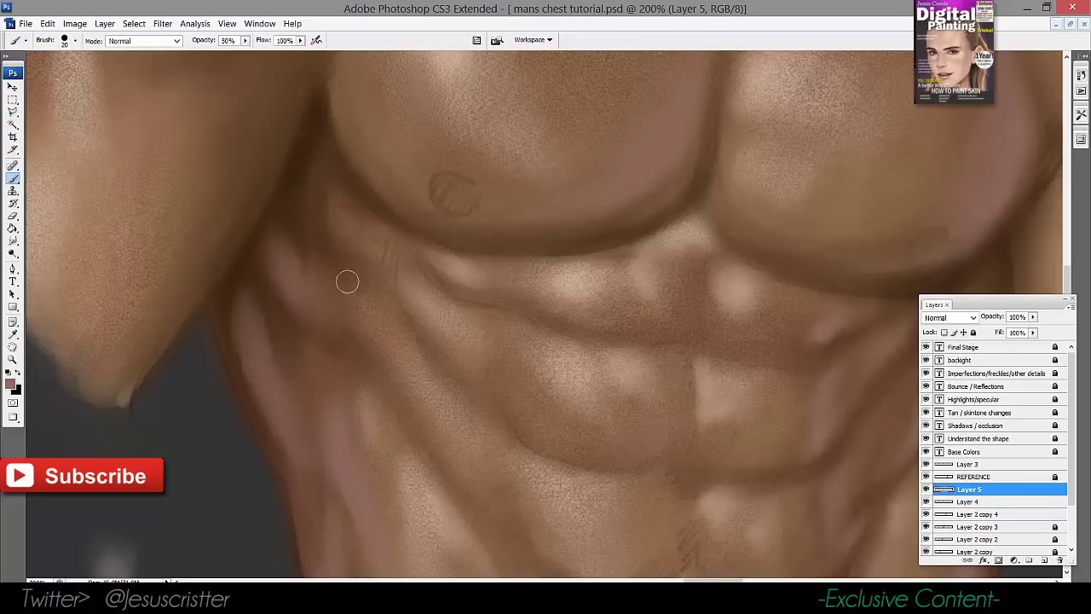
Paint mauve reflected light along the inner edge of the upper arm facing the ribs with a size 25 brush
{"action": "mouse_move", "coordinate": [271, 86]}
{"action": "left_mouse_down"}
{"action": "mouse_move", "coordinate": [315, 231]}
{"action": "mouse_move", "coordinate": [289, 343]}
{"action": "left_mouse_up"}
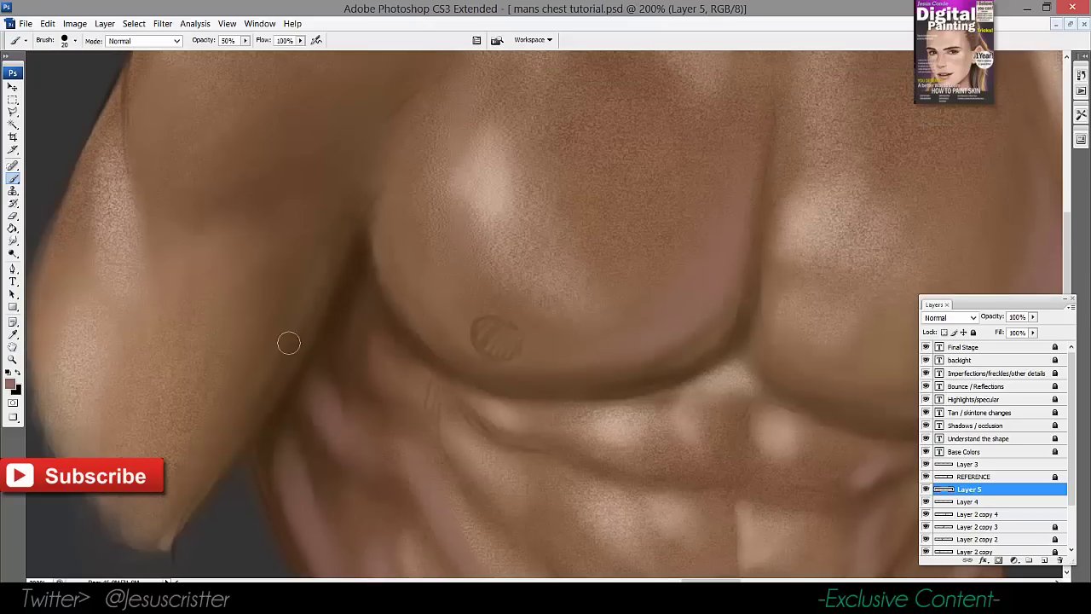
{"action": "left_click_drag", "start_coordinate": [316, 234], "coordinate": [294, 342]}
{"action": "key", "text": "]"}
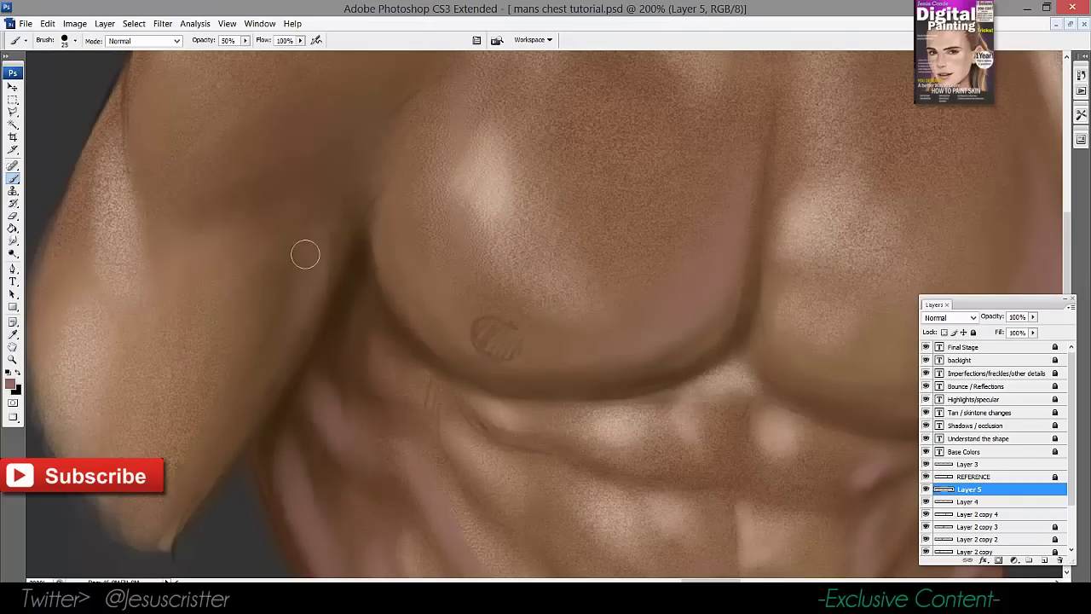
{"action": "left_click_drag", "start_coordinate": [305, 253], "coordinate": [277, 341]}
{"action": "mouse_move", "coordinate": [311, 279]}
{"action": "left_mouse_down"}
{"action": "mouse_move", "coordinate": [248, 408]}
{"action": "mouse_move", "coordinate": [162, 514]}
{"action": "left_mouse_up"}
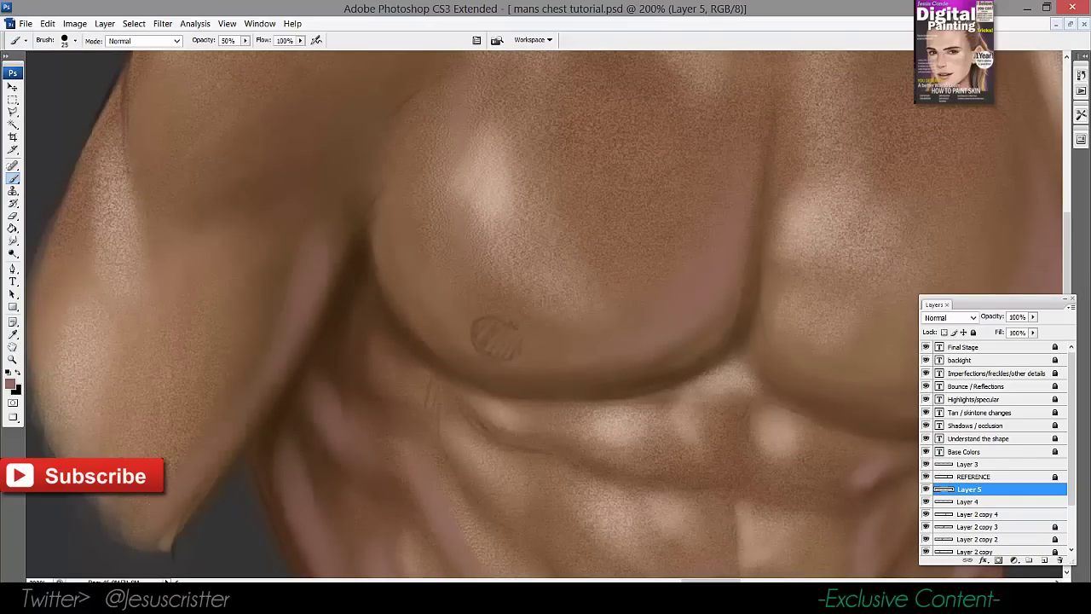
{"action": "mouse_move", "coordinate": [291, 297]}
{"action": "left_mouse_down"}
{"action": "mouse_move", "coordinate": [307, 323]}
{"action": "mouse_move", "coordinate": [169, 537]}
{"action": "left_mouse_up"}
Extend the mauve reflection from the armpit along the fold between the pectoral and upper arm with the size 25 brush
{"action": "scroll", "coordinate": [169, 493], "scroll_direction": "up", "scroll_amount": 2}
{"action": "scroll", "coordinate": [169, 493], "scroll_direction": "right", "scroll_amount": 1}
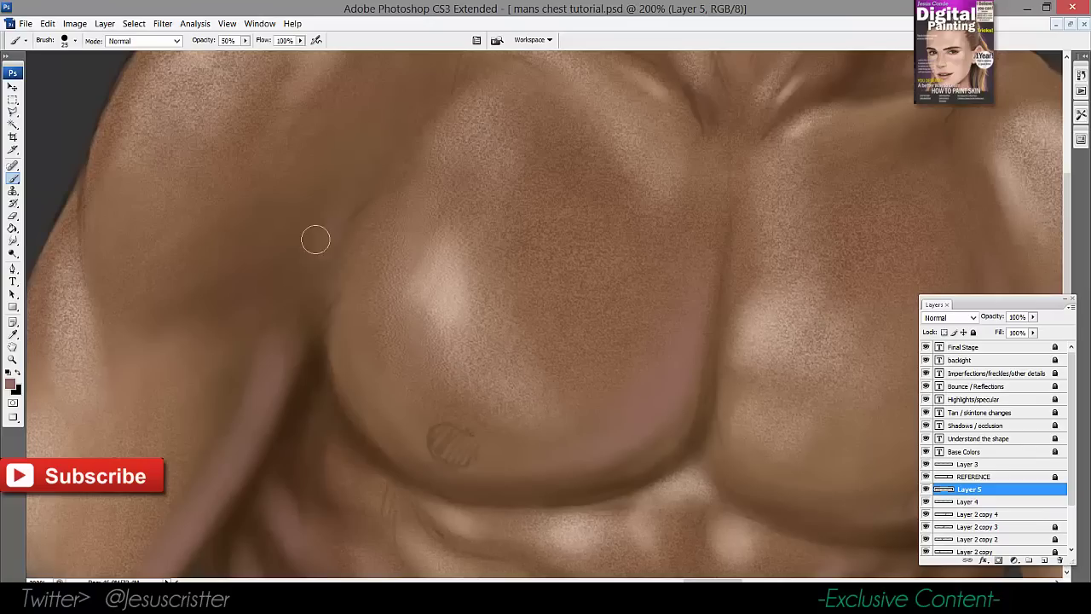
{"action": "mouse_move", "coordinate": [326, 260]}
{"action": "left_mouse_down"}
{"action": "mouse_move", "coordinate": [275, 277]}
{"action": "mouse_move", "coordinate": [262, 266]}
{"action": "mouse_move", "coordinate": [312, 248]}
{"action": "mouse_move", "coordinate": [251, 309]}
{"action": "mouse_move", "coordinate": [219, 280]}
{"action": "mouse_move", "coordinate": [212, 321]}
{"action": "mouse_move", "coordinate": [234, 296]}
{"action": "mouse_move", "coordinate": [290, 270]}
{"action": "mouse_move", "coordinate": [316, 283]}
{"action": "mouse_move", "coordinate": [280, 320]}
{"action": "mouse_move", "coordinate": [293, 321]}
{"action": "mouse_move", "coordinate": [262, 335]}
{"action": "mouse_move", "coordinate": [224, 295]}
{"action": "left_mouse_up"}
{"action": "scroll", "coordinate": [261, 342], "scroll_direction": "up", "scroll_amount": 3}
{"action": "scroll", "coordinate": [261, 341], "scroll_direction": "right", "scroll_amount": 1}
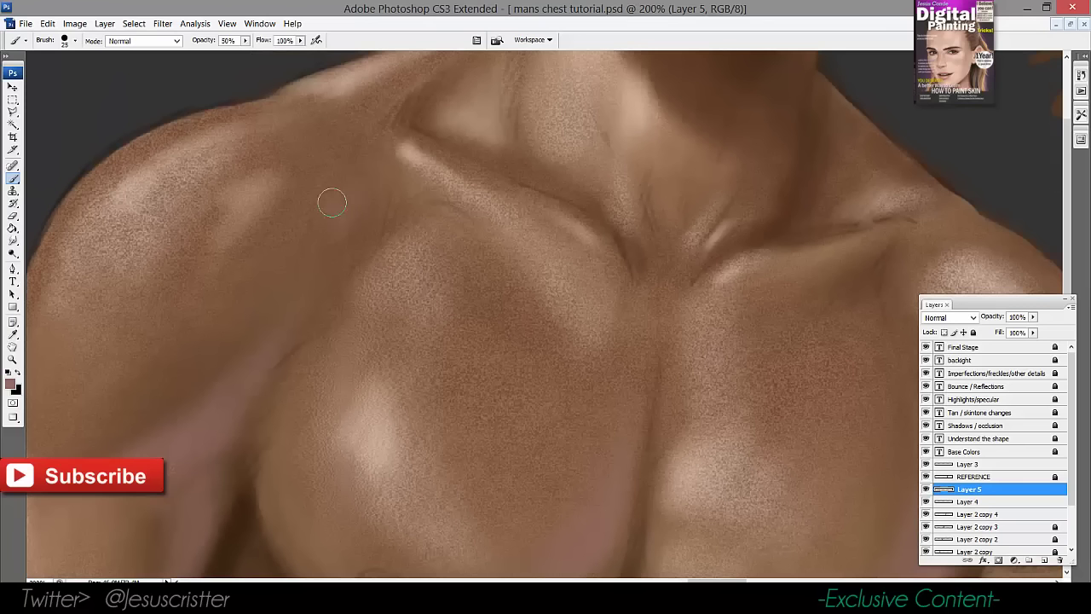
Paint a mauve reflection just below the collarbone on the swatch side with a size 20 brush
{"action": "key", "text": "z"}
{"action": "left_click", "coordinate": [404, 256], "text": "alt"}
{"action": "left_click", "coordinate": [404, 256], "text": "alt"}
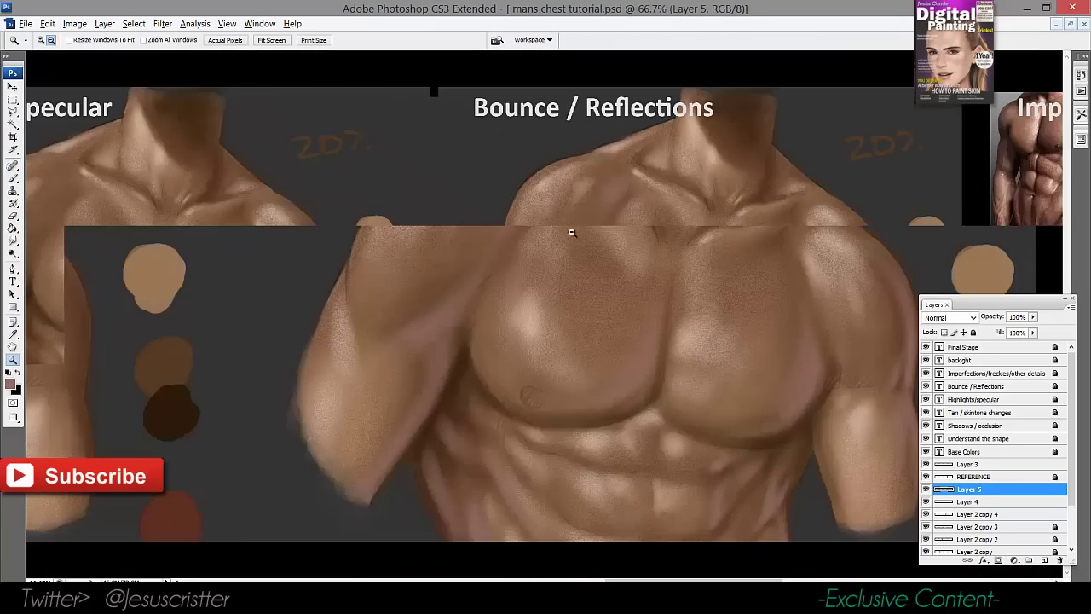
{"action": "left_click", "coordinate": [576, 233], "text": "alt"}
{"action": "left_click_drag", "start_coordinate": [646, 214], "coordinate": [513, 224]}
{"action": "left_click", "coordinate": [604, 290]}
{"action": "left_click", "coordinate": [584, 273]}
{"action": "key", "text": "b"}
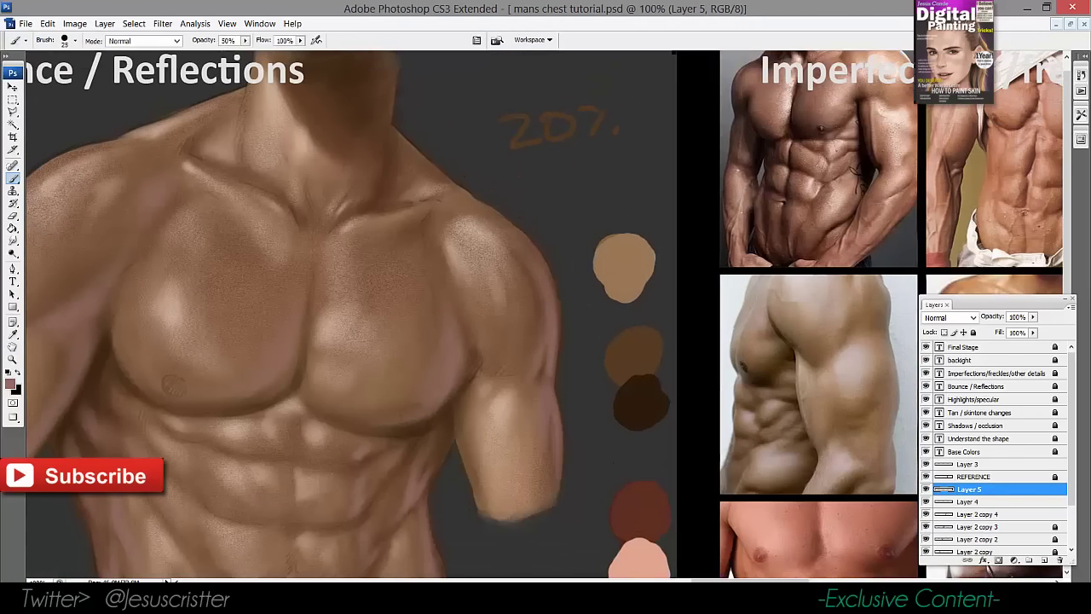
{"action": "key", "text": "z"}
{"action": "left_click", "coordinate": [445, 202]}
{"action": "key", "text": "b"}
{"action": "key", "text": "["}
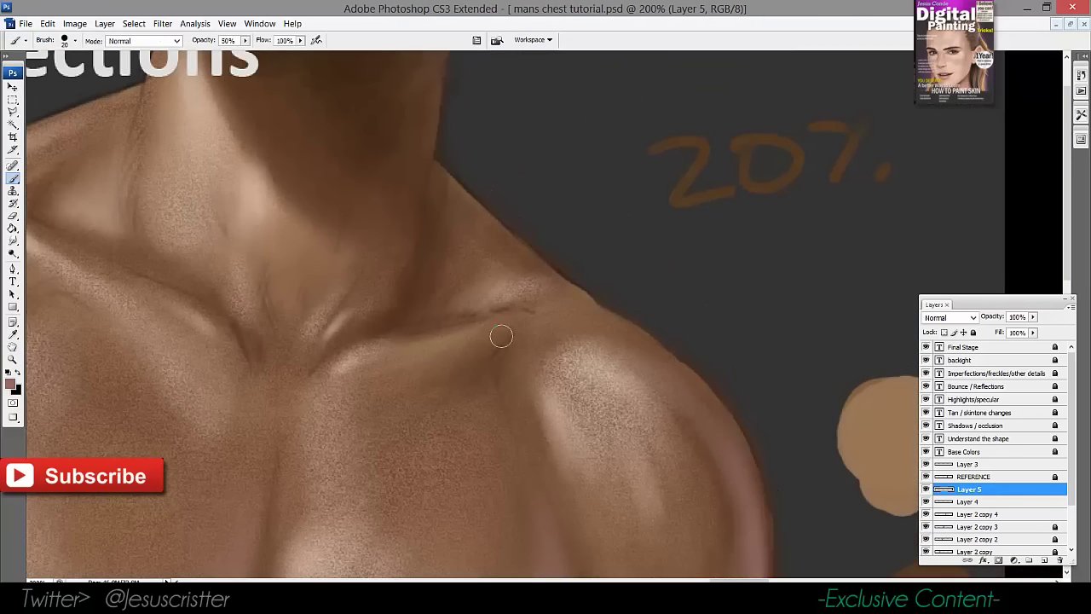
{"action": "mouse_move", "coordinate": [373, 384]}
{"action": "left_mouse_down"}
{"action": "mouse_move", "coordinate": [362, 412]}
{"action": "mouse_move", "coordinate": [515, 328]}
{"action": "mouse_move", "coordinate": [481, 350]}
{"action": "left_mouse_up"}
Paint mauve reflected light down the shadowed side of the neck, using a size 15 brush for the edge and size 25 for the inner streak
{"action": "left_click_drag", "start_coordinate": [401, 267], "coordinate": [387, 330]}
{"action": "key", "text": "bracketleft"}
{"action": "left_click_drag", "start_coordinate": [427, 134], "coordinate": [402, 242]}
{"action": "left_click_drag", "start_coordinate": [380, 189], "coordinate": [348, 228]}
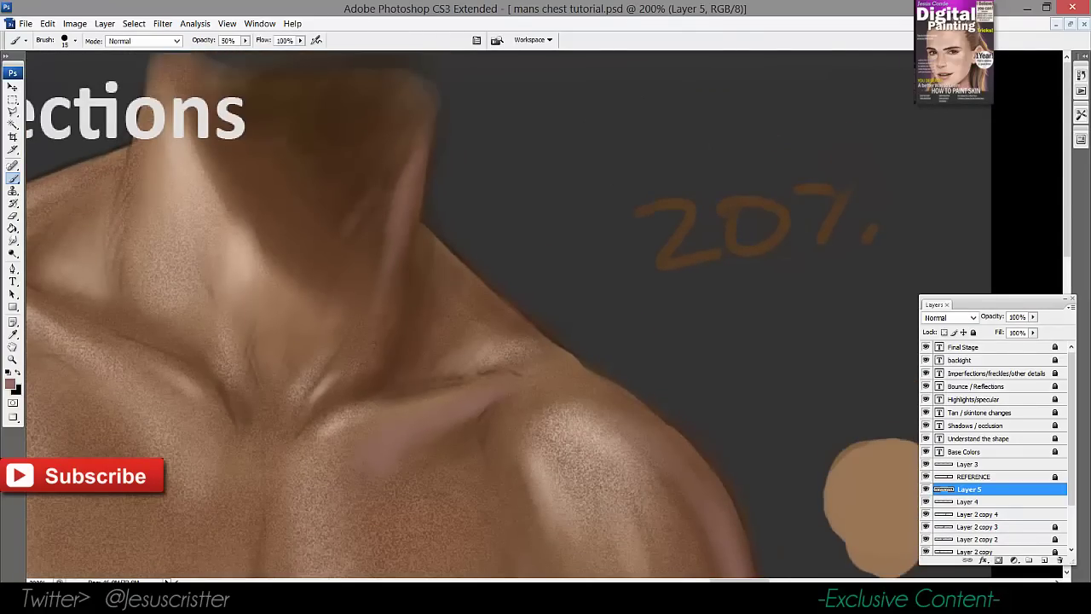
{"action": "key", "text": "bracketright"}
{"action": "left_click_drag", "start_coordinate": [410, 160], "coordinate": [342, 256]}
{"action": "mouse_move", "coordinate": [377, 162]}
{"action": "left_mouse_down"}
{"action": "mouse_move", "coordinate": [329, 262]}
{"action": "mouse_move", "coordinate": [336, 278]}
{"action": "mouse_move", "coordinate": [359, 233]}
{"action": "left_mouse_up"}
Add mauve accents at the pit of the neck and the top of the trapezius, and reinforce the neck's edge with a size 15 brush
{"action": "key", "text": "bracketleft"}
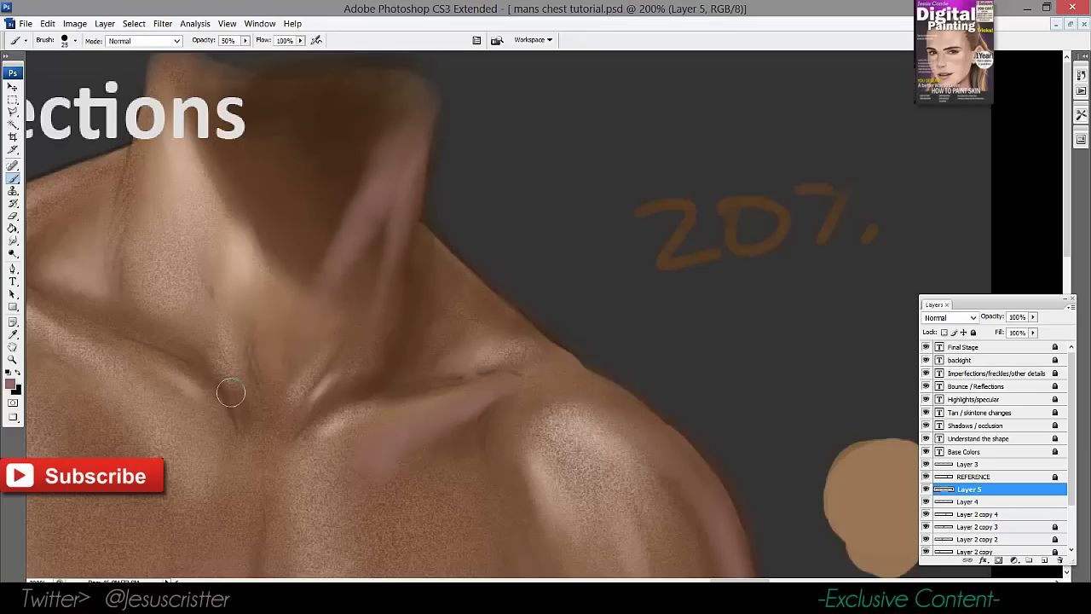
{"action": "left_click_drag", "start_coordinate": [237, 434], "coordinate": [224, 406]}
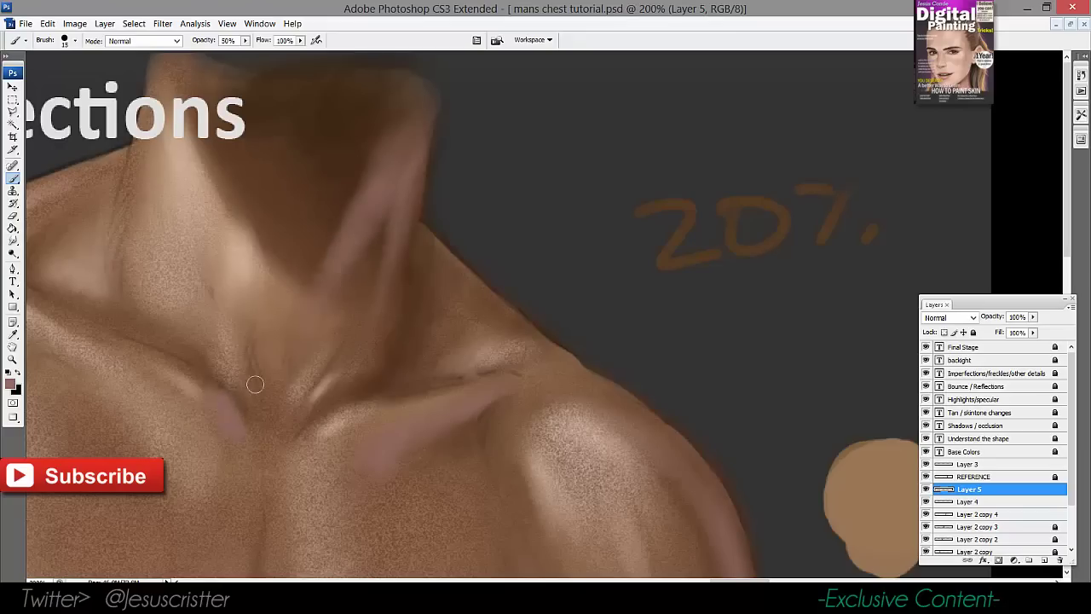
{"action": "left_click_drag", "start_coordinate": [420, 225], "coordinate": [472, 304]}
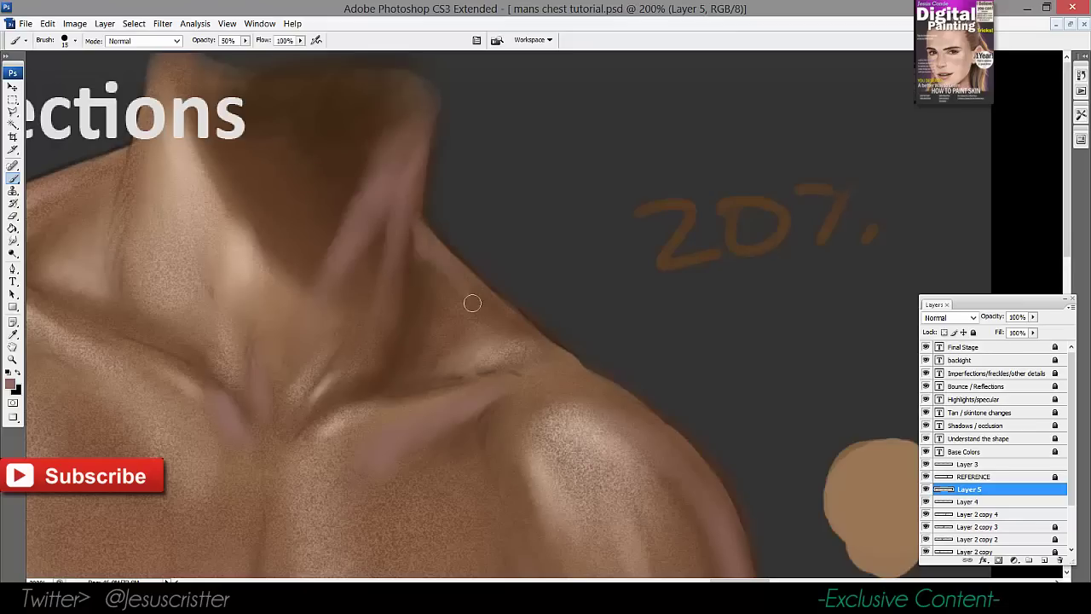
{"action": "left_click_drag", "start_coordinate": [413, 141], "coordinate": [416, 213]}
{"action": "left_click_drag", "start_coordinate": [414, 183], "coordinate": [404, 227]}
Lower the opacity of Layer 5 to 78%
{"action": "key", "text": "alt+space"}
{"action": "left_click", "coordinate": [452, 219], "text": "alt"}
{"action": "left_click", "coordinate": [453, 218], "text": "alt"}
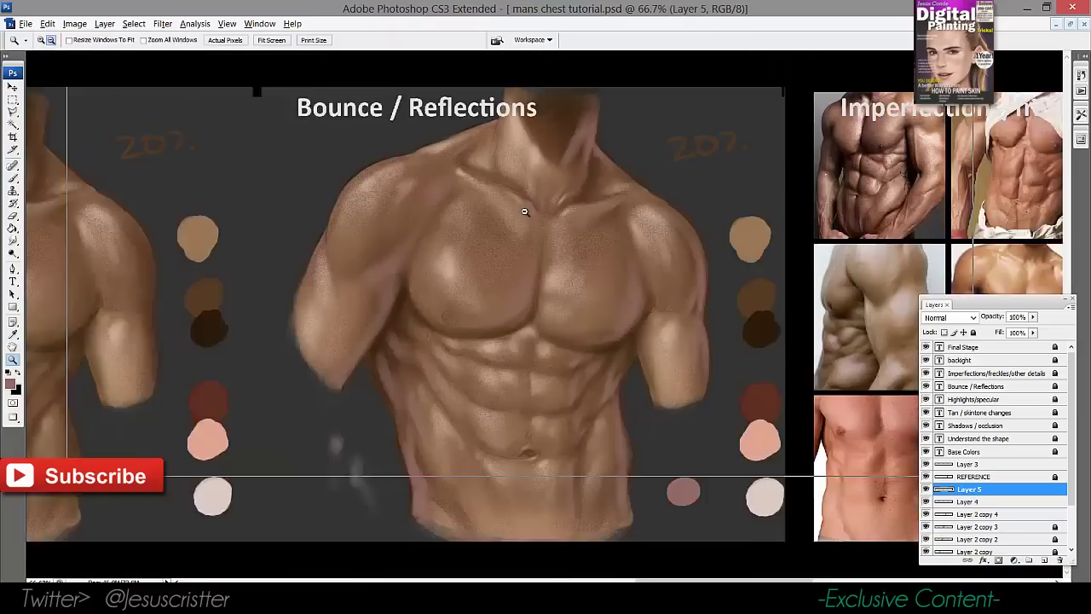
{"action": "left_click", "coordinate": [542, 219], "text": "alt"}
{"action": "key", "text": "space"}
{"action": "left_click_drag", "start_coordinate": [581, 257], "coordinate": [552, 256]}
{"action": "left_click", "coordinate": [562, 256], "text": "ctrl"}
{"action": "key", "text": "7"}
{"action": "key", "text": "8"}
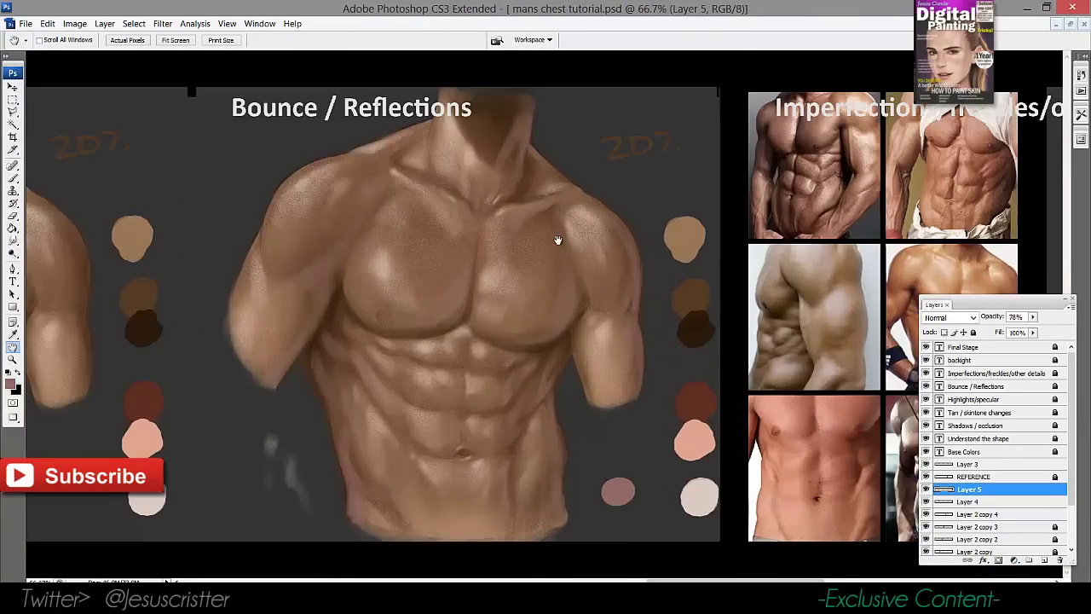
{"action": "left_click", "coordinate": [544, 210], "text": "ctrl"}
Extend the mauve reflection down the outer edge of the swatch-side arm stump with a size 30 brush
{"action": "key", "text": "b"}
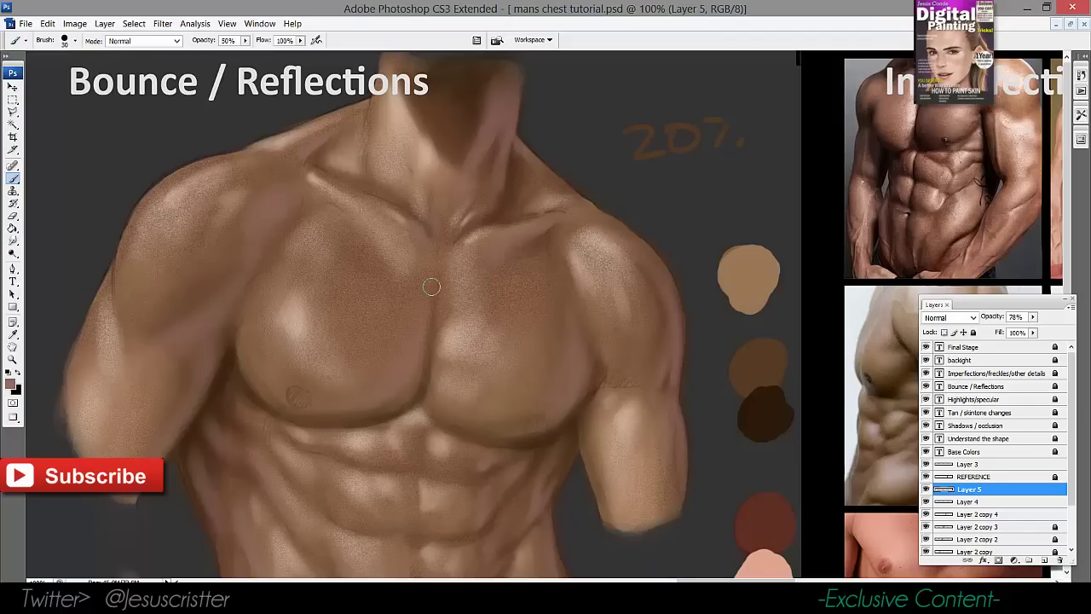
{"action": "left_click_drag", "start_coordinate": [445, 308], "coordinate": [421, 185]}
{"action": "left_click", "coordinate": [548, 205], "text": "alt"}
{"action": "left_click", "coordinate": [561, 231], "text": "alt"}
{"action": "left_click", "coordinate": [550, 328], "text": "ctrl"}
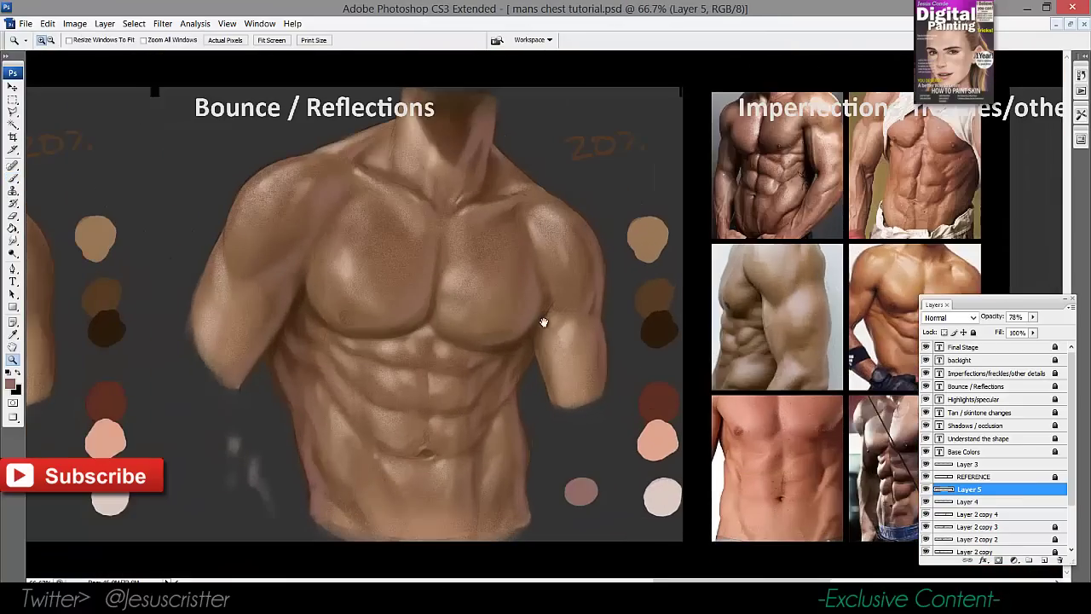
{"action": "mouse_move", "coordinate": [543, 321]}
{"action": "left_mouse_down"}
{"action": "mouse_move", "coordinate": [534, 375]}
{"action": "mouse_move", "coordinate": [592, 409]}
{"action": "left_mouse_up"}
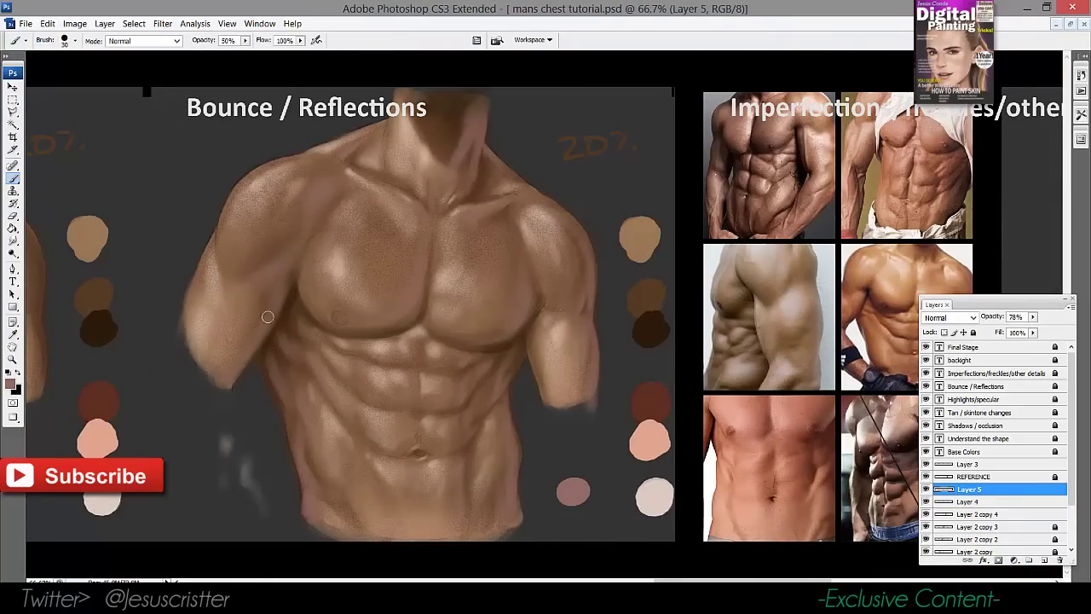
Set the opacity of Layer 5 back to 100%
{"action": "left_click", "coordinate": [467, 220], "text": "alt"}
{"action": "left_click", "coordinate": [508, 256], "text": "alt"}
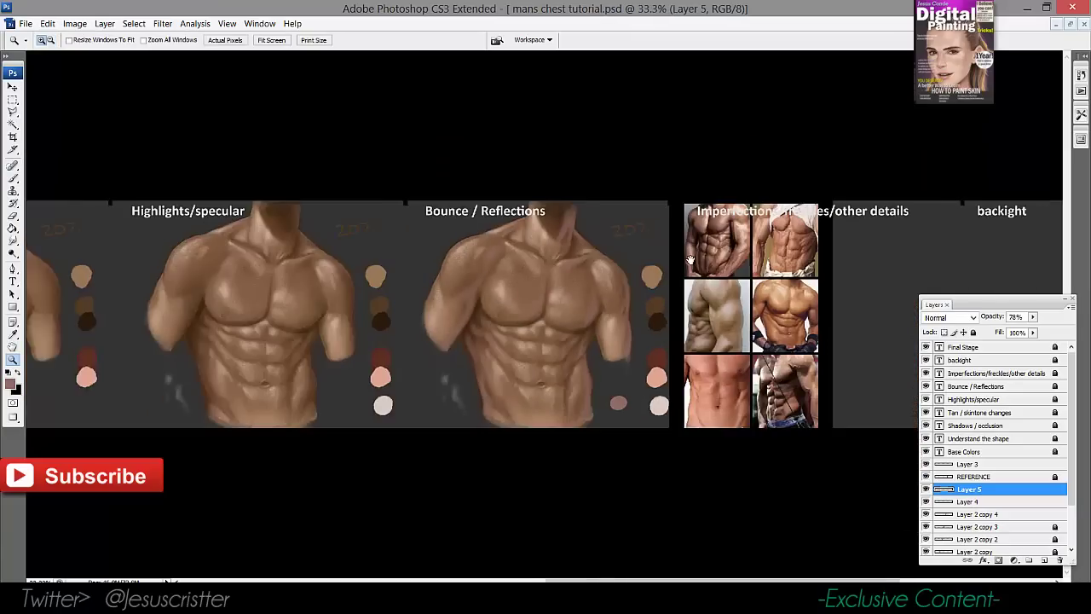
{"action": "left_click_drag", "start_coordinate": [584, 305], "coordinate": [560, 309]}
{"action": "left_click", "coordinate": [550, 317], "text": "ctrl"}
{"action": "left_click", "coordinate": [555, 326], "text": "ctrl"}
{"action": "key", "text": "space"}
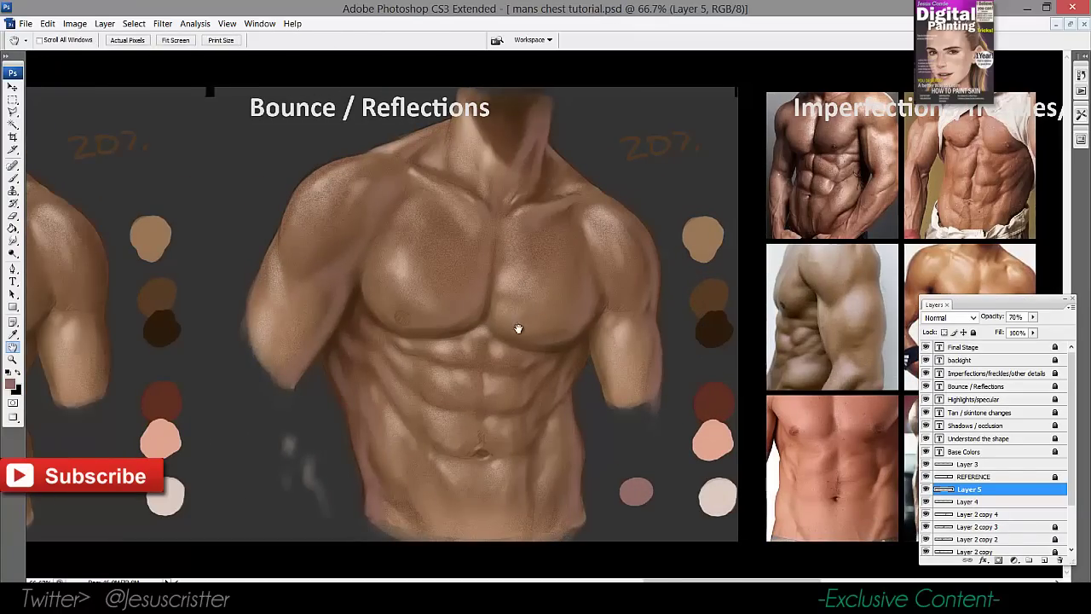
{"action": "key", "text": "0"}
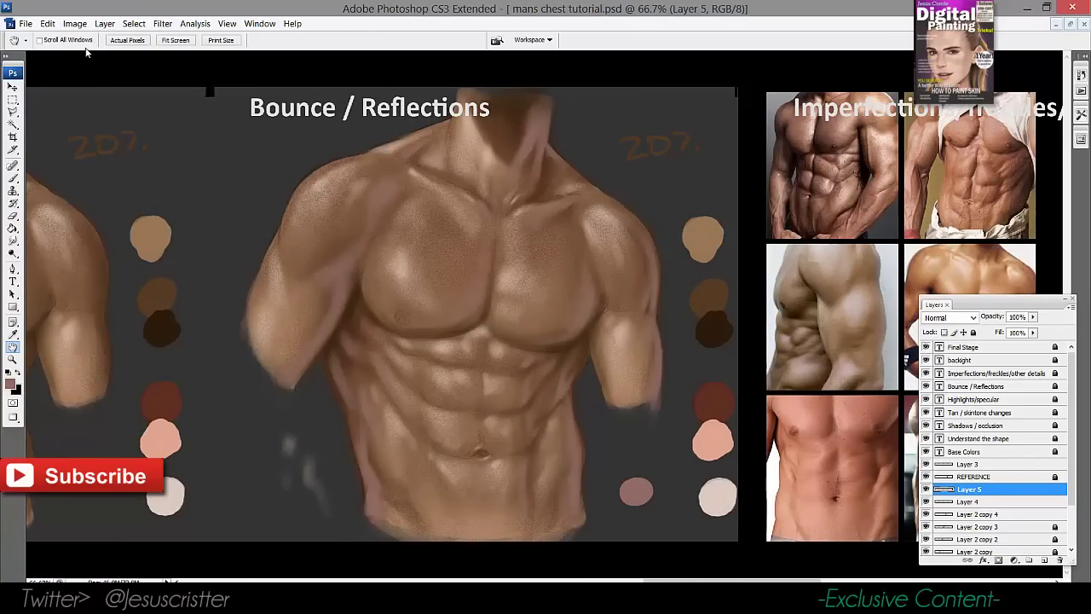
Brighten the painted reflections on Layer 5 to a lighter pink with an image adjustment
{"action": "left_click", "coordinate": [75, 23]}
{"action": "mouse_move", "coordinate": [51, 52]}
{"action": "left_click", "coordinate": [183, 141]}
{"action": "mouse_move", "coordinate": [639, 155]}
{"action": "left_mouse_down"}
{"action": "mouse_move", "coordinate": [659, 186]}
{"action": "mouse_move", "coordinate": [650, 155]}
{"action": "left_mouse_up"}
{"action": "left_click", "coordinate": [725, 138]}
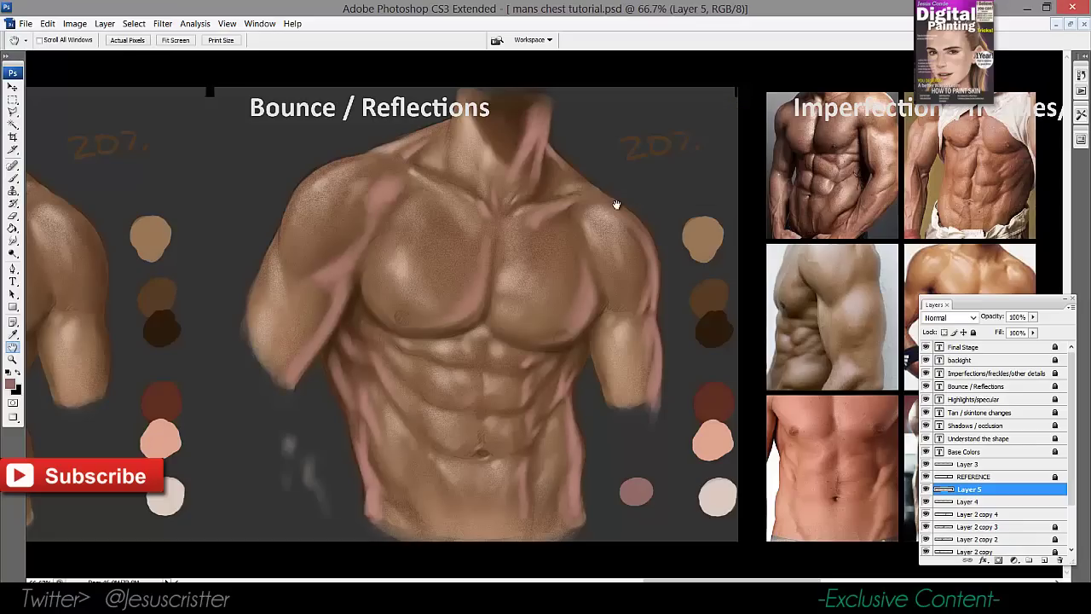
Try Layer 5 at 55% opacity and compare the torso with the layer shown and hidden
{"action": "key", "text": "5"}
{"action": "left_click_drag", "start_coordinate": [616, 205], "coordinate": [604, 213]}
{"action": "left_click", "coordinate": [635, 236], "text": "alt"}
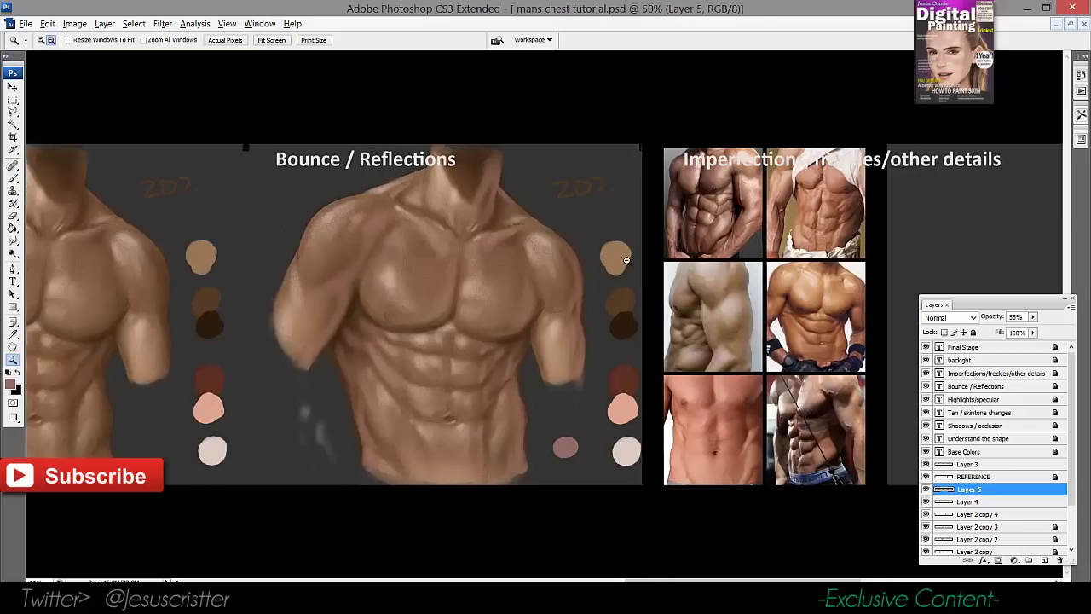
{"action": "left_click", "coordinate": [626, 259], "text": "alt"}
{"action": "left_click", "coordinate": [499, 299], "text": "ctrl"}
{"action": "left_click_drag", "start_coordinate": [550, 291], "coordinate": [557, 290]}
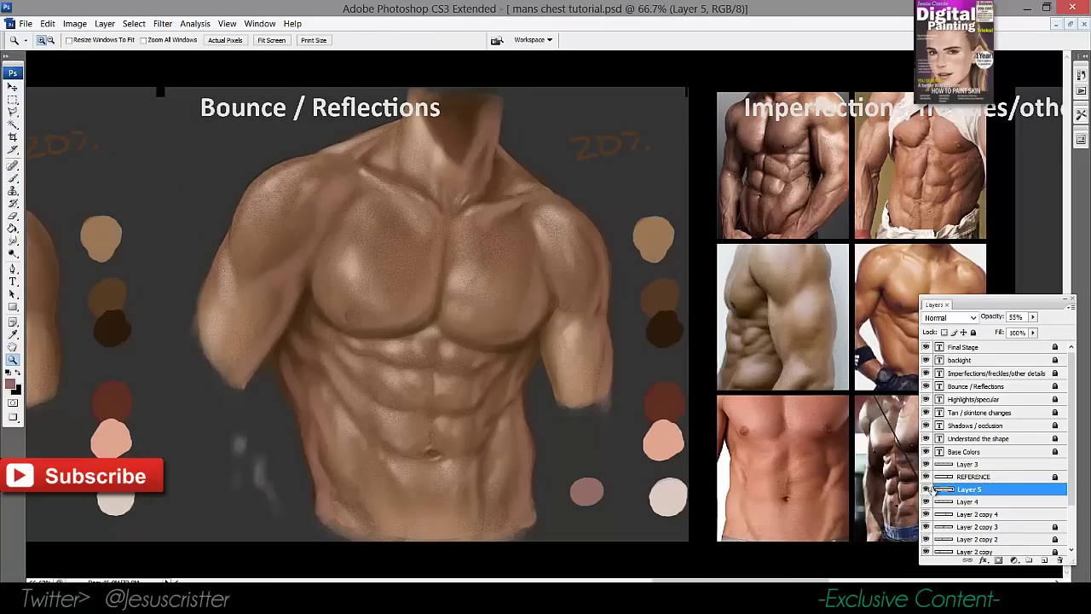
{"action": "left_click", "coordinate": [928, 503]}
{"action": "left_click", "coordinate": [927, 502]}
Copy the full noise image from noise texture.psd and return to the mans chest tutorial document
{"action": "key", "text": "f"}
{"action": "key", "text": "f"}
{"action": "left_click", "coordinate": [266, 121]}
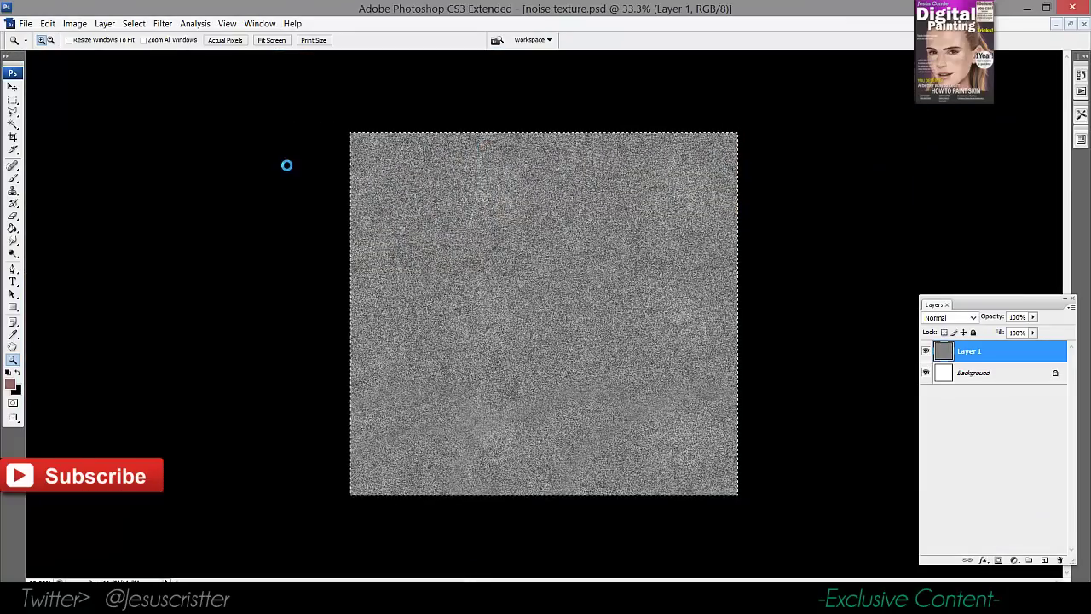
{"action": "key", "text": "f"}
{"action": "double_click", "coordinate": [588, 133]}
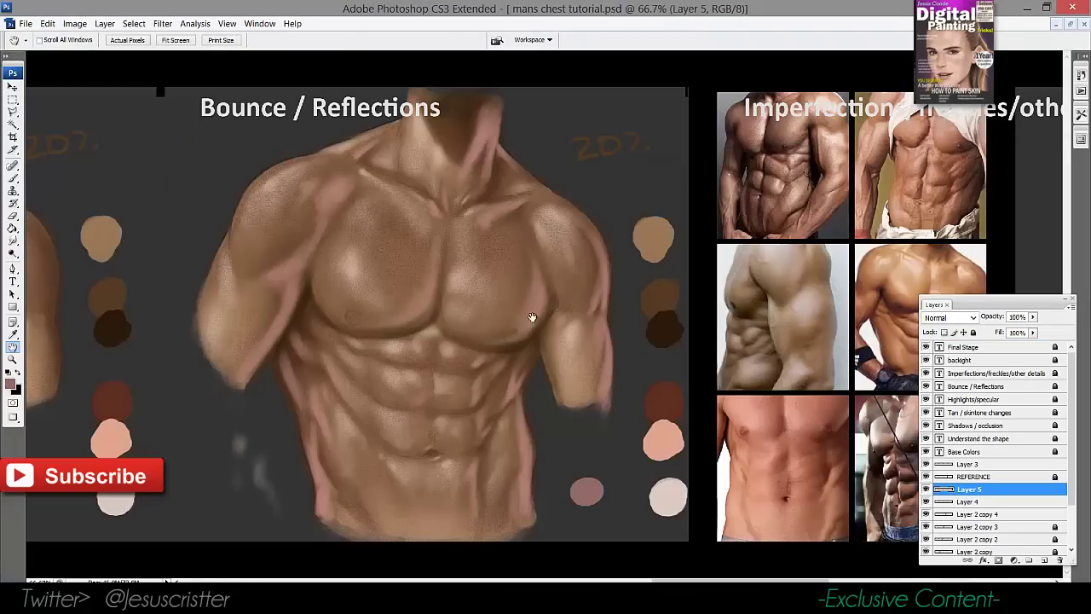
Add a layer mask to Layer 5 and paste the noise texture into the mask channel
{"action": "left_click", "coordinate": [1002, 561]}
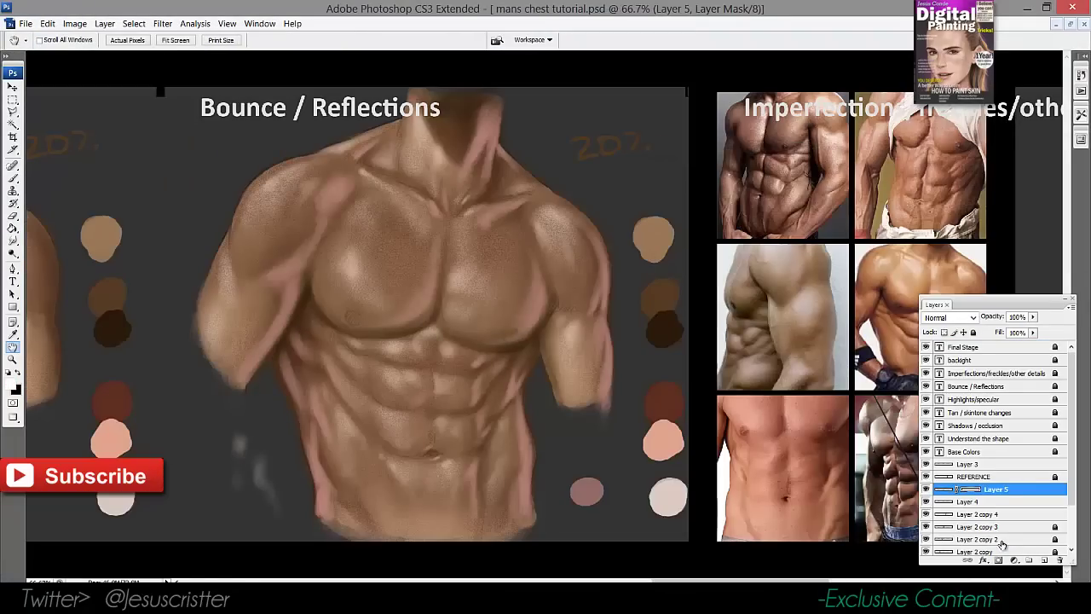
{"action": "left_click", "coordinate": [944, 488]}
{"action": "left_click", "coordinate": [260, 23]}
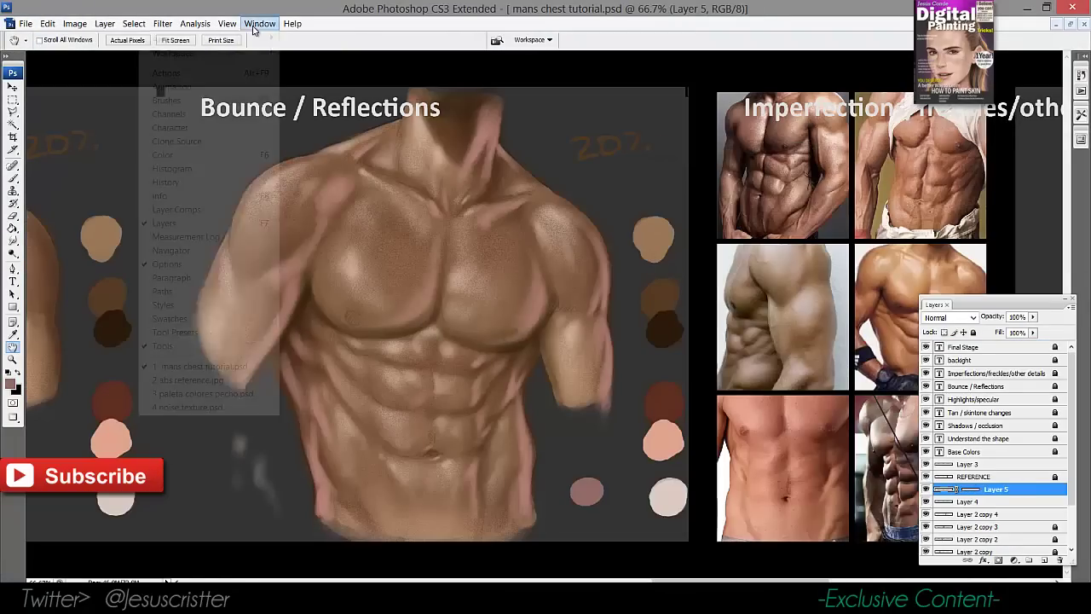
{"action": "left_click", "coordinate": [169, 114]}
{"action": "left_click", "coordinate": [687, 181]}
{"action": "key", "text": "ctrl+v"}
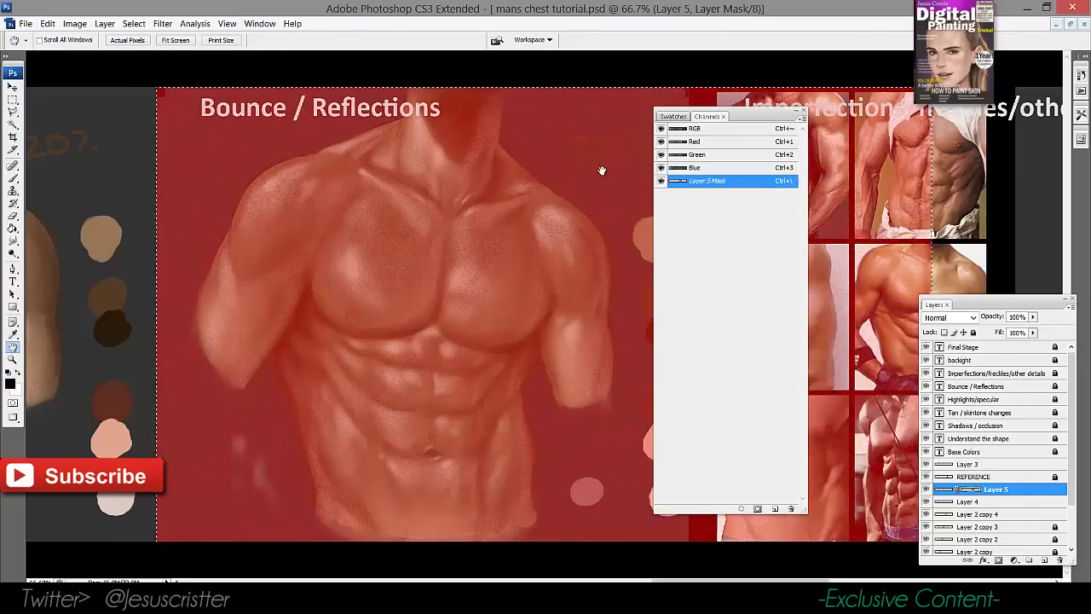
Scale the pasted noise in Layer 5's mask to 61.4% width and 62.4% height so it covers the Bounce / Reflections torso
{"action": "key", "text": "z"}
{"action": "left_click", "coordinate": [316, 157], "text": "alt"}
{"action": "left_click", "coordinate": [326, 158], "text": "alt"}
{"action": "left_click_drag", "start_coordinate": [596, 174], "coordinate": [184, 175]}
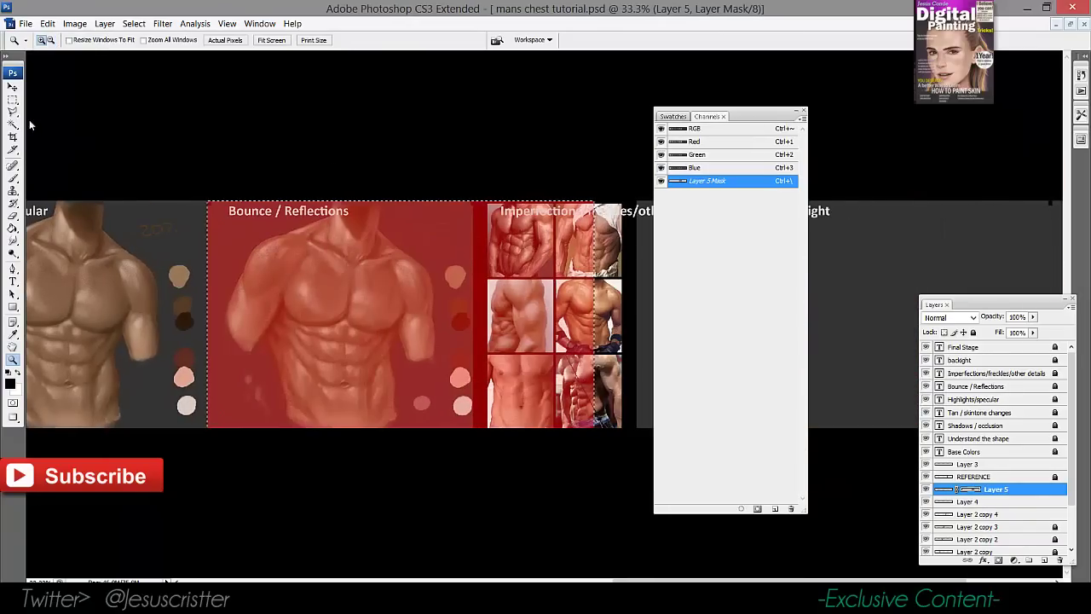
{"action": "left_click", "coordinate": [12, 86]}
{"action": "left_click_drag", "start_coordinate": [594, 202], "coordinate": [452, 334]}
{"action": "left_click_drag", "start_coordinate": [427, 375], "coordinate": [435, 240]}
{"action": "left_click_drag", "start_coordinate": [462, 194], "coordinate": [454, 203]}
{"action": "left_click_drag", "start_coordinate": [335, 424], "coordinate": [335, 428]}
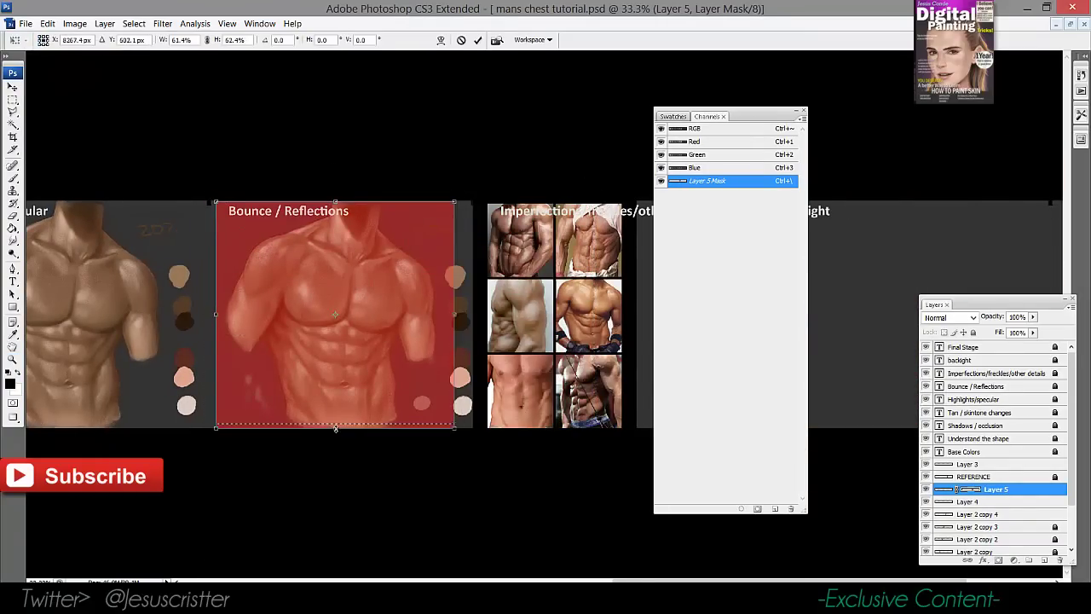
{"action": "key", "text": "Return"}
Make Layer 5's image active instead of its mask and clear the selection around the torso
{"action": "left_click", "coordinate": [673, 116]}
{"action": "left_click", "coordinate": [958, 478]}
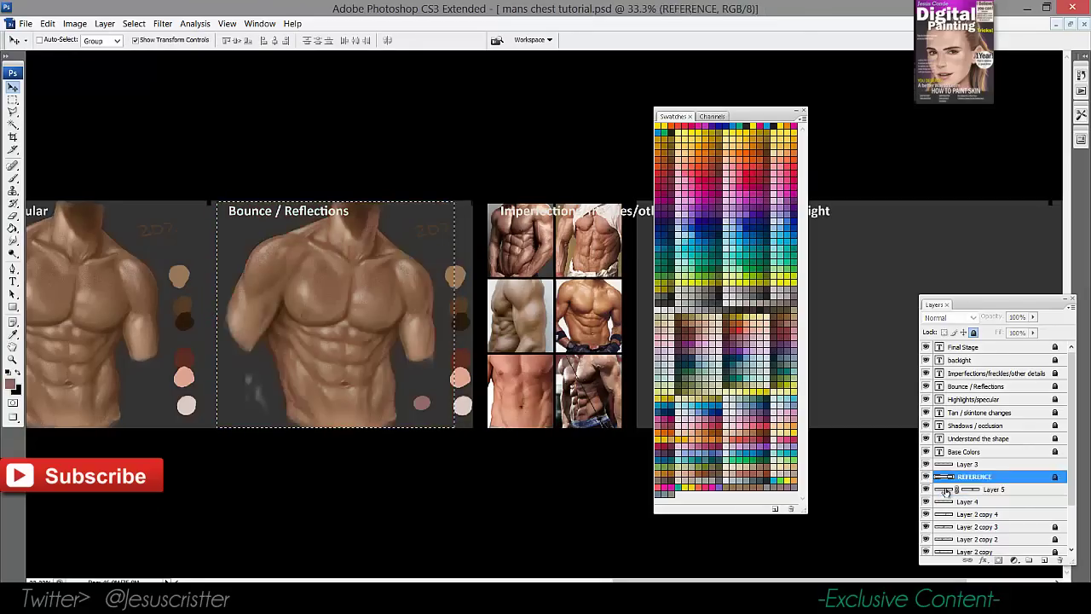
{"action": "left_click", "coordinate": [945, 489]}
{"action": "key", "text": "z"}
{"action": "left_click_drag", "start_coordinate": [295, 220], "coordinate": [423, 338]}
{"action": "key", "text": "h"}
{"action": "left_click", "coordinate": [801, 112]}
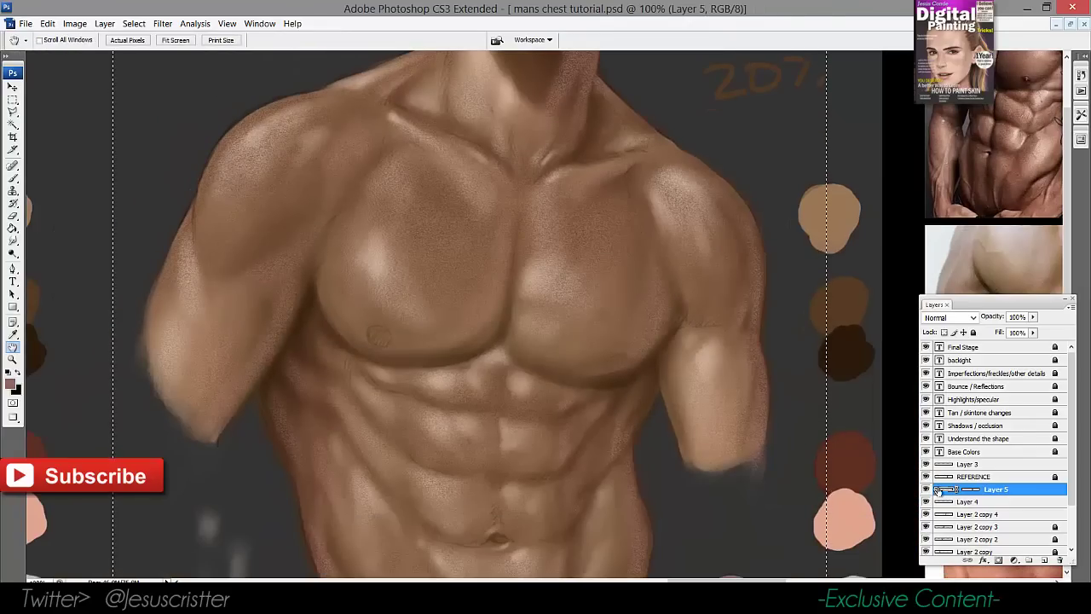
{"action": "key", "text": "ctrl+semicolon"}
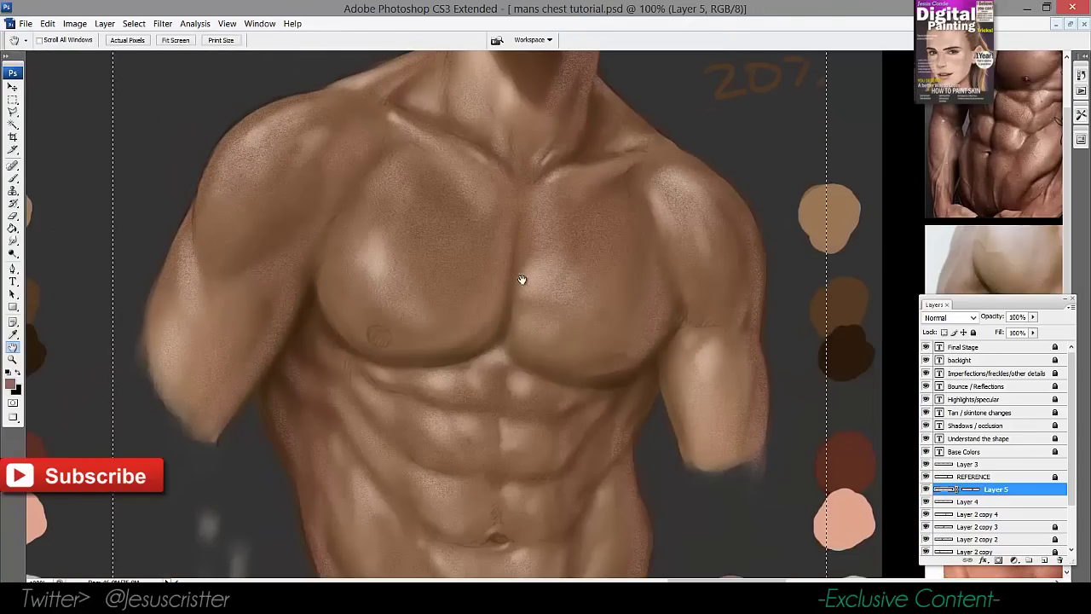
Toggle Layer 5's visibility to compare the torso with and without the noise-masked reflections
{"action": "key", "text": "z"}
{"action": "left_click", "coordinate": [631, 317], "text": "alt"}
{"action": "left_click_drag", "start_coordinate": [603, 339], "coordinate": [622, 322]}
{"action": "left_click", "coordinate": [927, 490]}
{"action": "left_click", "coordinate": [927, 490]}
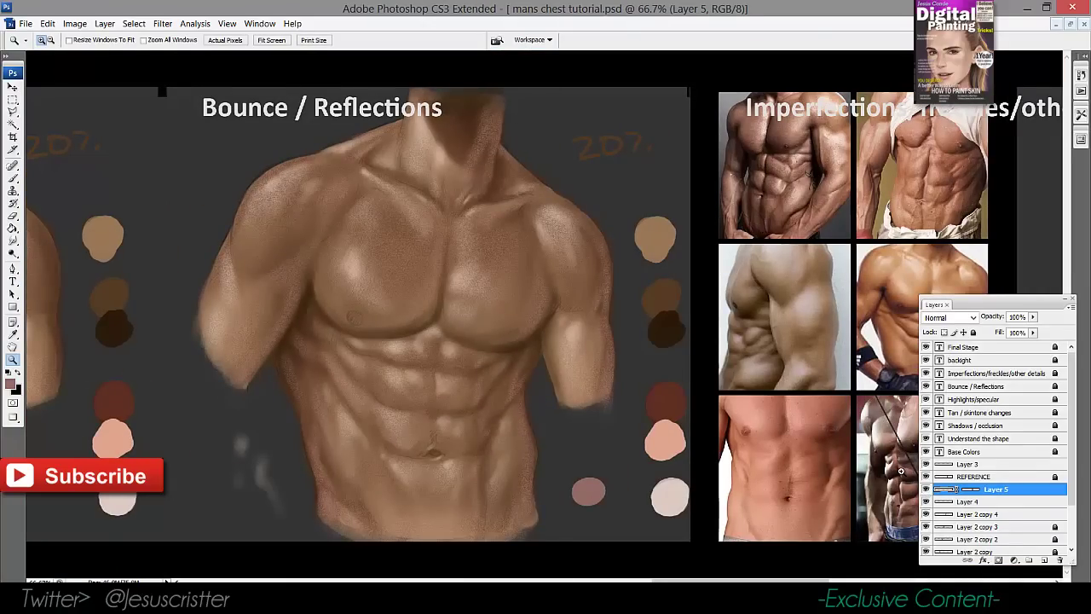
{"action": "left_click", "coordinate": [483, 366]}
{"action": "left_click_drag", "start_coordinate": [467, 316], "coordinate": [456, 351]}
{"action": "left_click", "coordinate": [480, 344], "text": "alt"}
{"action": "left_click", "coordinate": [478, 601]}
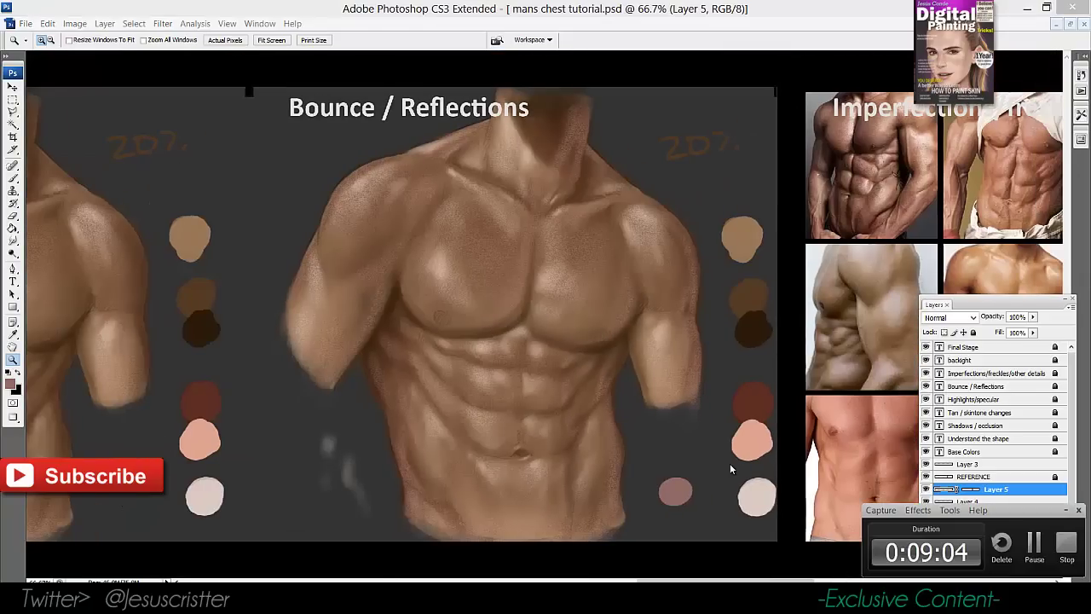
{"action": "left_click", "coordinate": [1033, 543]}
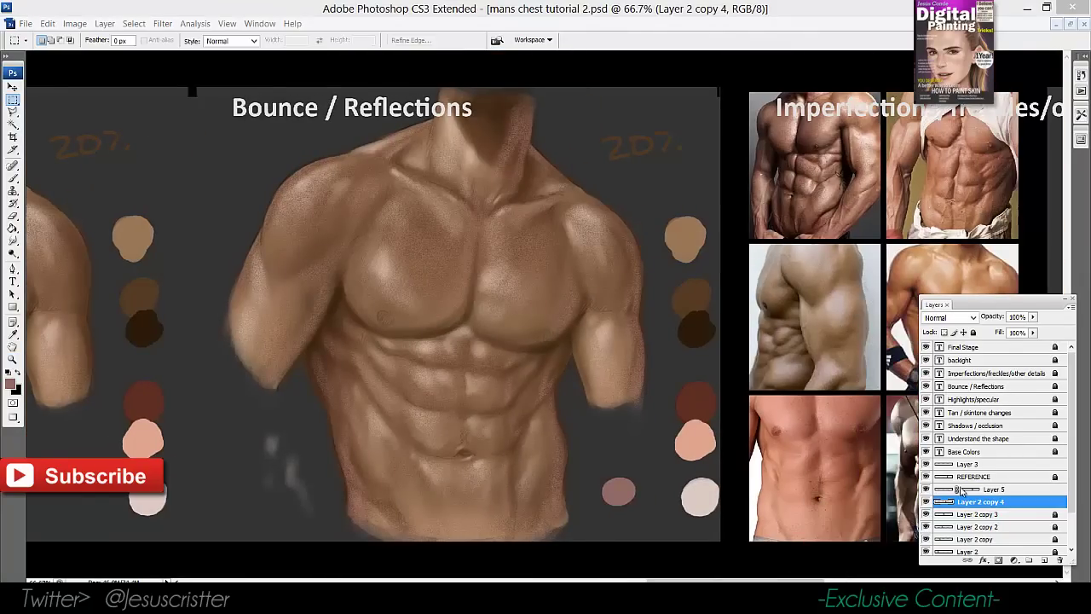
Merge Layer 5 with its mask into Layer 2 copy 4 and check the merged layer by toggling its visibility
{"action": "left_click", "coordinate": [926, 501], "text": "alt"}
{"action": "left_click", "coordinate": [925, 501], "text": "alt"}
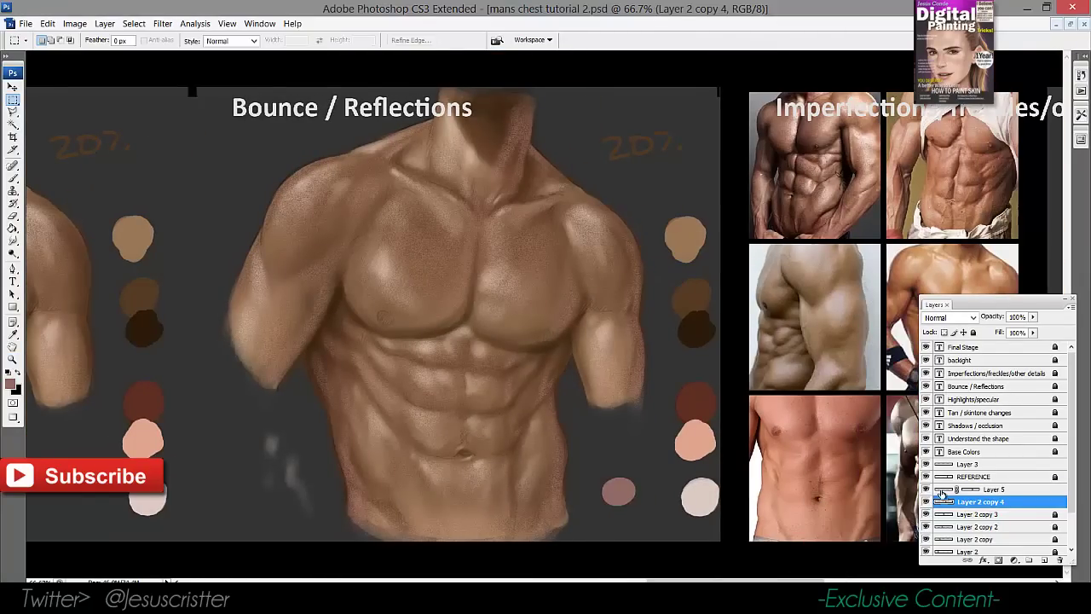
{"action": "left_click", "coordinate": [942, 492]}
{"action": "key", "text": "ctrl+e"}
{"action": "left_click", "coordinate": [927, 489]}
{"action": "left_click", "coordinate": [927, 489]}
Create a new layer above Layer 2 copy 4 and sample skin tones around the armpit and upper arm
{"action": "key", "text": "z"}
{"action": "left_click", "coordinate": [614, 370]}
{"action": "left_click_drag", "start_coordinate": [473, 381], "coordinate": [556, 386]}
{"action": "left_click", "coordinate": [522, 317]}
{"action": "left_click_drag", "start_coordinate": [621, 567], "coordinate": [592, 381]}
{"action": "key", "text": "i"}
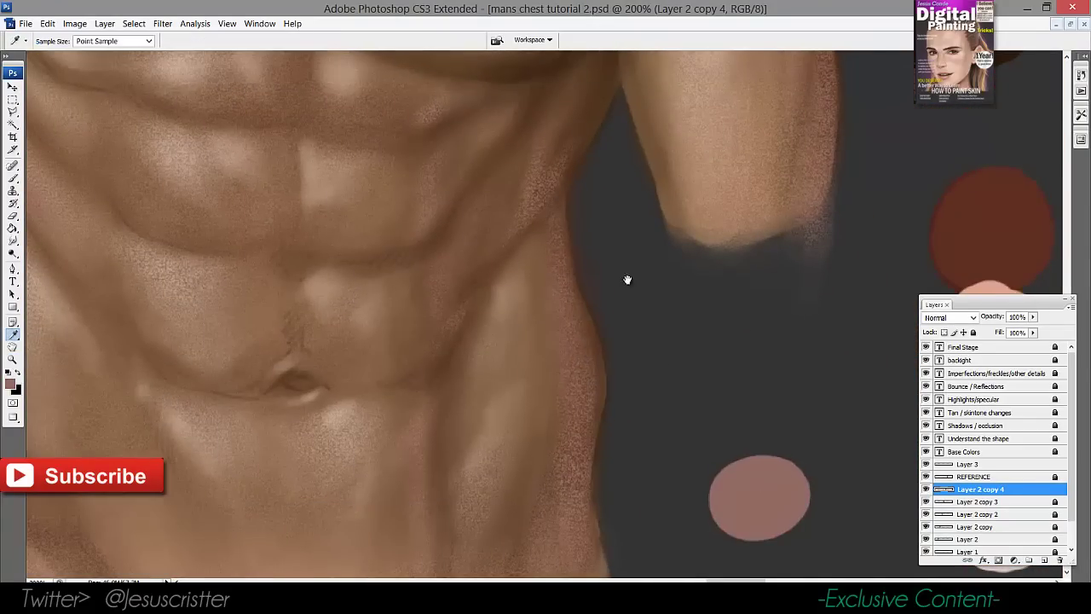
{"action": "left_click_drag", "start_coordinate": [608, 153], "coordinate": [651, 333]}
{"action": "key", "text": "ctrl+shift+alt+n"}
{"action": "left_click_drag", "start_coordinate": [272, 175], "coordinate": [587, 384]}
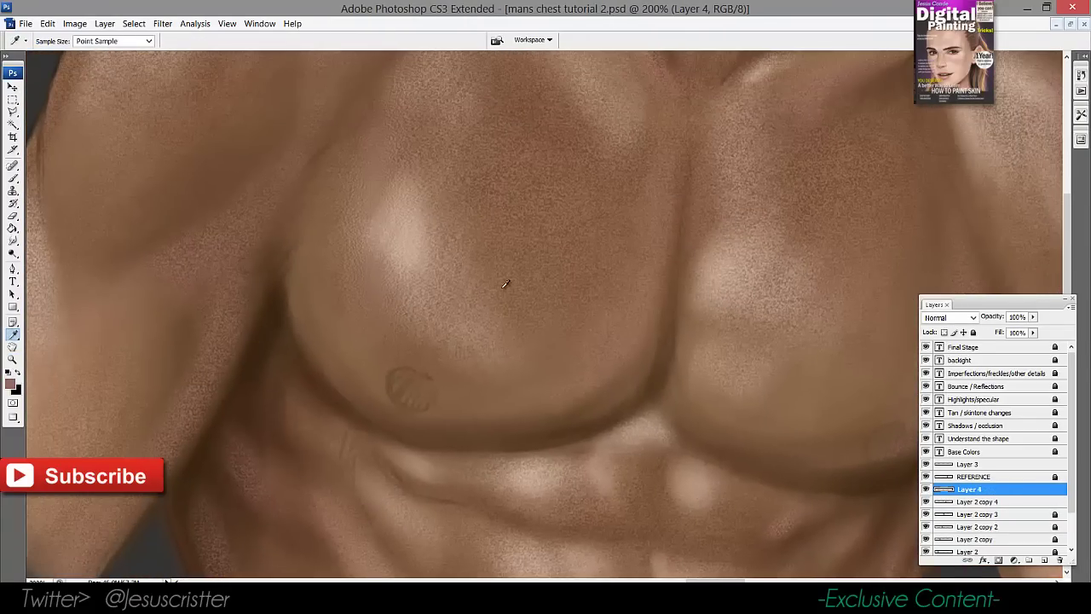
{"action": "left_click", "coordinate": [194, 249]}
{"action": "left_click", "coordinate": [69, 359]}
{"action": "left_click", "coordinate": [226, 263]}
Add another new layer above Layer 4 for painting over the torso
{"action": "key", "text": "z"}
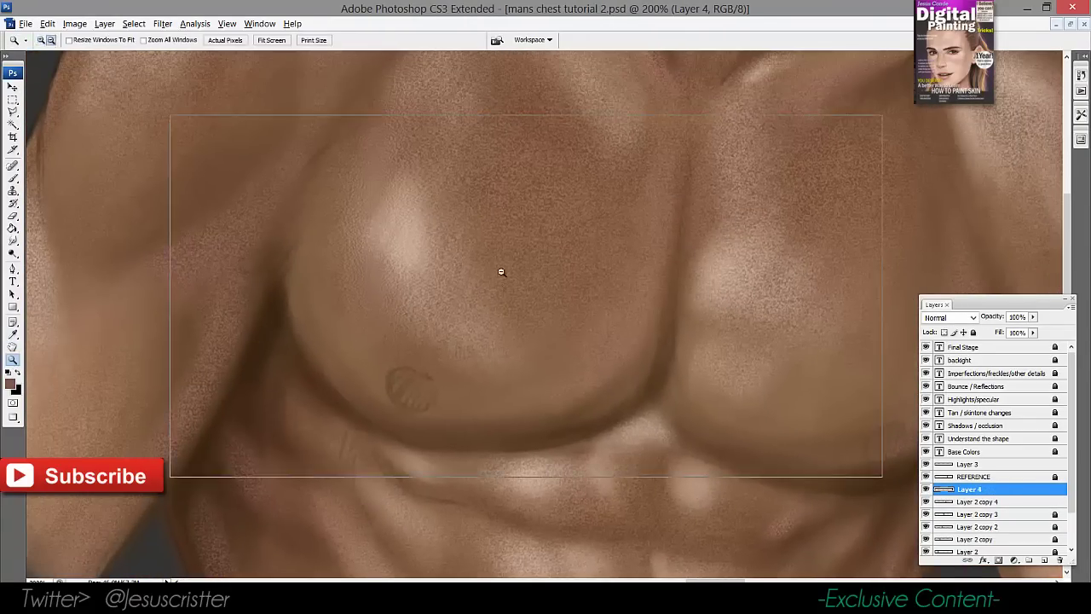
{"action": "left_click", "coordinate": [607, 305], "text": "alt"}
{"action": "left_click", "coordinate": [606, 305], "text": "alt"}
{"action": "left_click_drag", "start_coordinate": [606, 305], "coordinate": [582, 304]}
{"action": "key", "text": "i"}
{"action": "left_click_drag", "start_coordinate": [653, 487], "coordinate": [482, 273]}
{"action": "left_click_drag", "start_coordinate": [489, 440], "coordinate": [497, 479]}
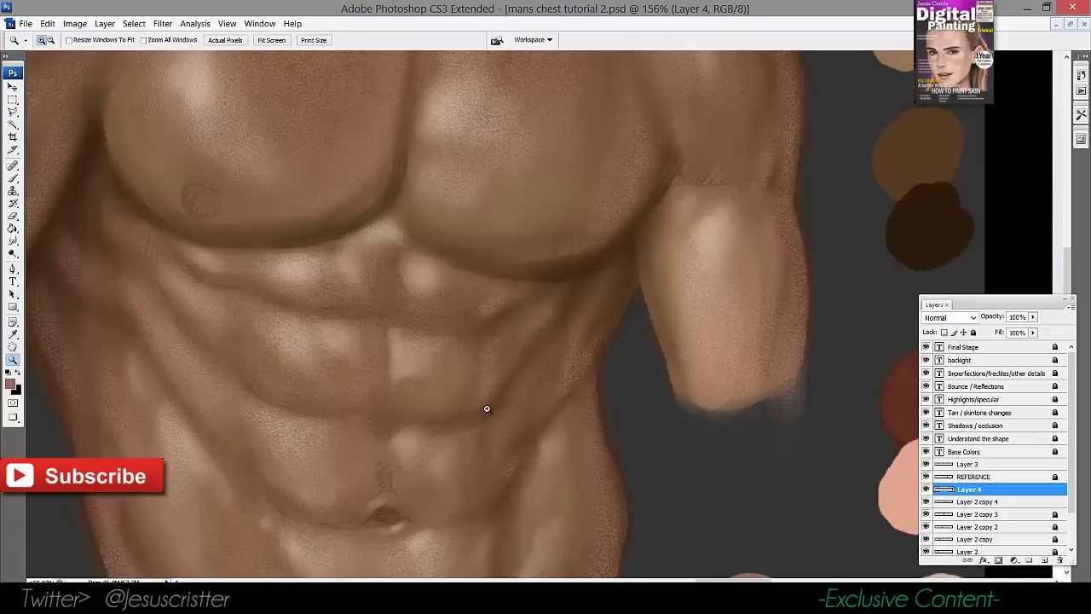
{"action": "key", "text": "ctrl+shift+n"}
{"action": "key", "text": "Return"}
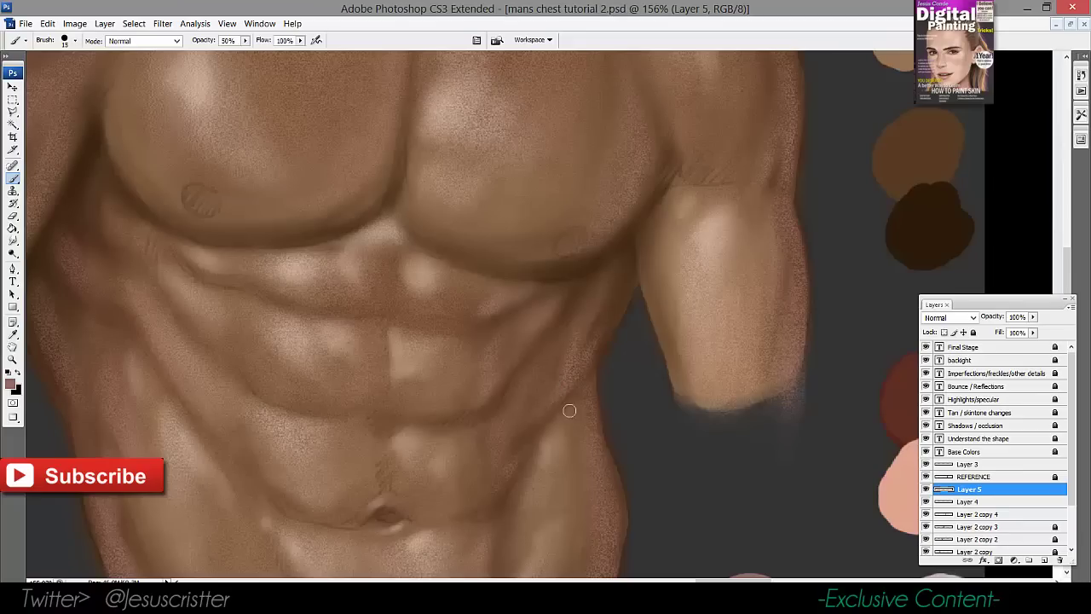
Sample a brown skin tone and refine the chest muscle's lower outer edge beside the armpit with a 50% opacity brush
{"action": "left_click_drag", "start_coordinate": [100, 268], "coordinate": [148, 305]}
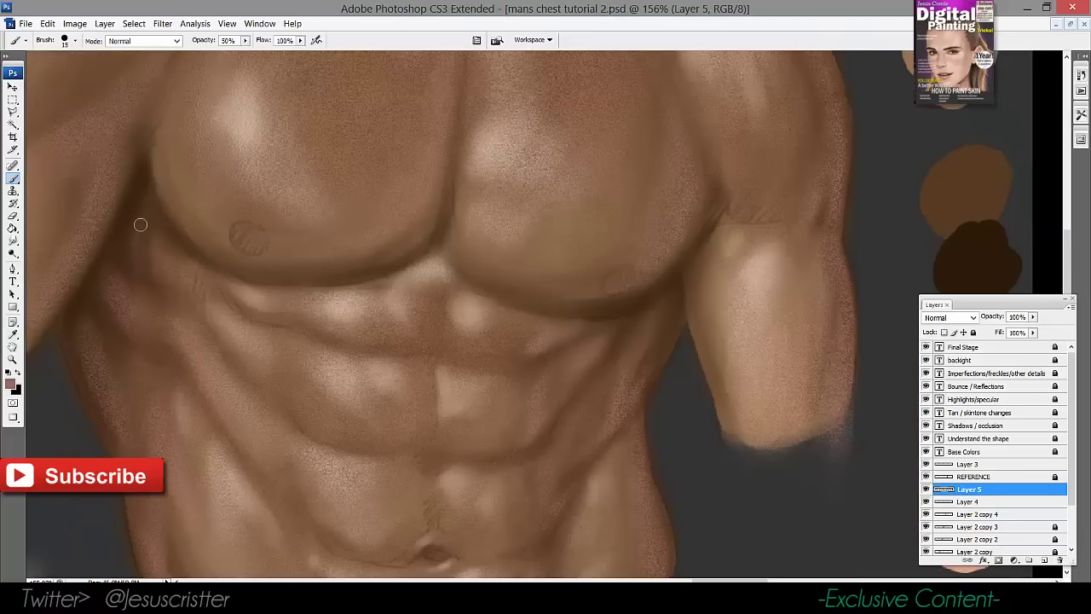
{"action": "left_click_drag", "start_coordinate": [153, 208], "coordinate": [232, 255]}
{"action": "key", "text": "z"}
{"action": "left_click", "coordinate": [260, 205], "text": "alt"}
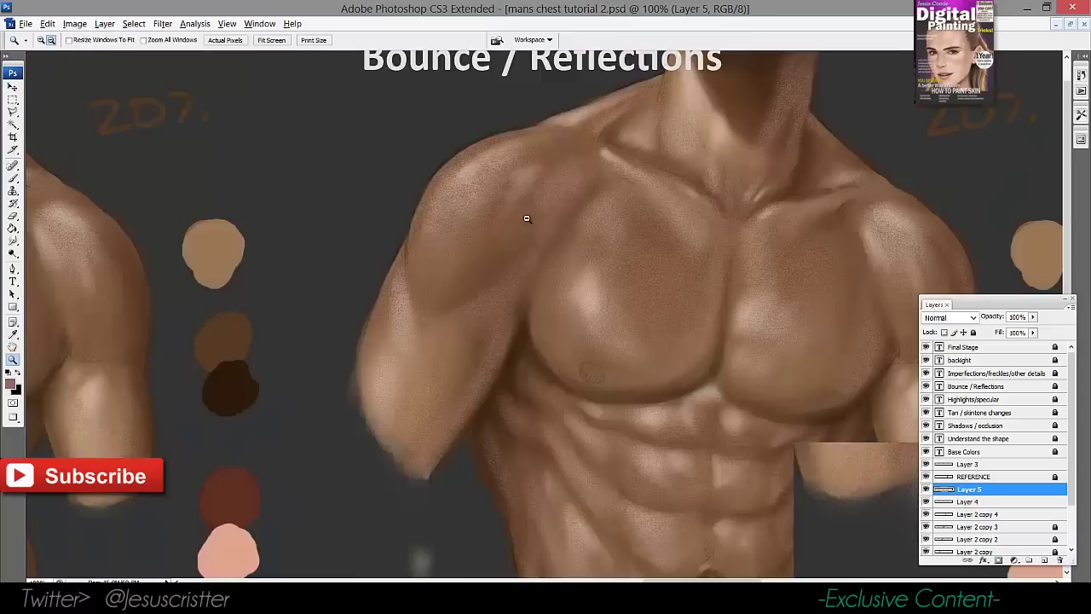
{"action": "left_click", "coordinate": [256, 205], "text": "alt"}
{"action": "left_click_drag", "start_coordinate": [777, 290], "coordinate": [406, 294]}
{"action": "left_click", "coordinate": [575, 358]}
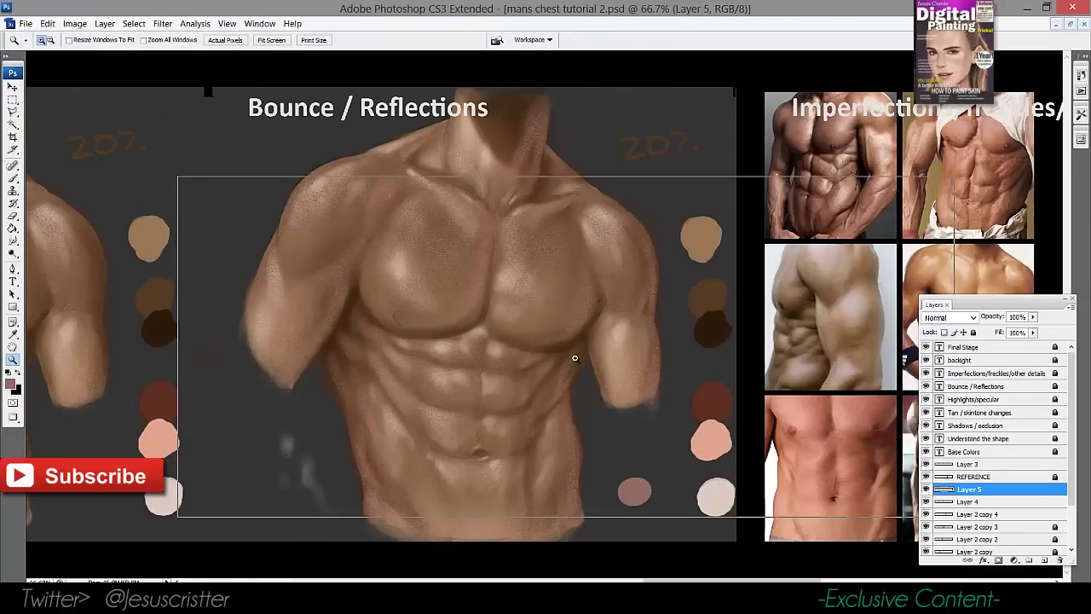
{"action": "left_click", "coordinate": [575, 358]}
{"action": "left_click_drag", "start_coordinate": [571, 377], "coordinate": [566, 448]}
{"action": "key", "text": "b"}
{"action": "left_click", "coordinate": [585, 372], "text": "alt"}
{"action": "left_click_drag", "start_coordinate": [554, 247], "coordinate": [580, 286]}
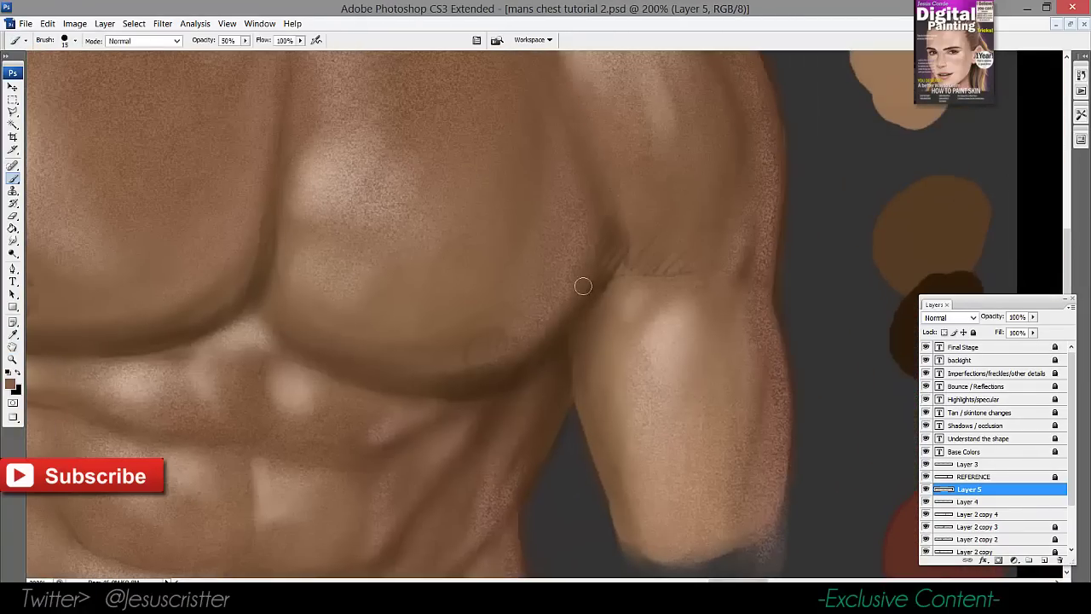
{"action": "key", "text": "b"}
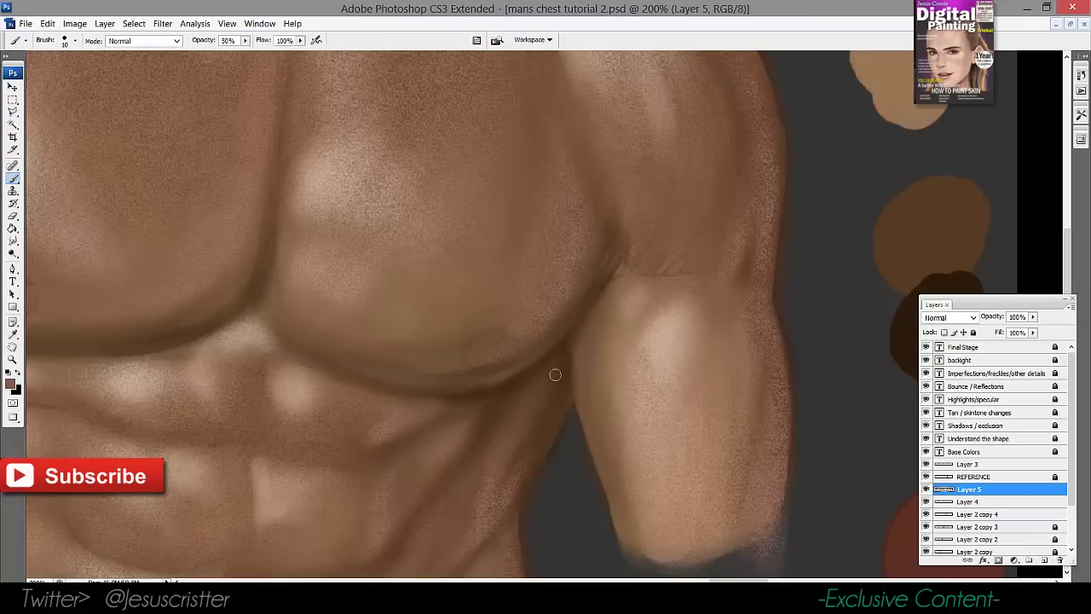
Paint soft bounce light along the lower edges of both chest muscles with a size 10 brush and sampled skin tones
{"action": "left_click_drag", "start_coordinate": [399, 261], "coordinate": [453, 303]}
{"action": "left_click_drag", "start_coordinate": [301, 306], "coordinate": [385, 263]}
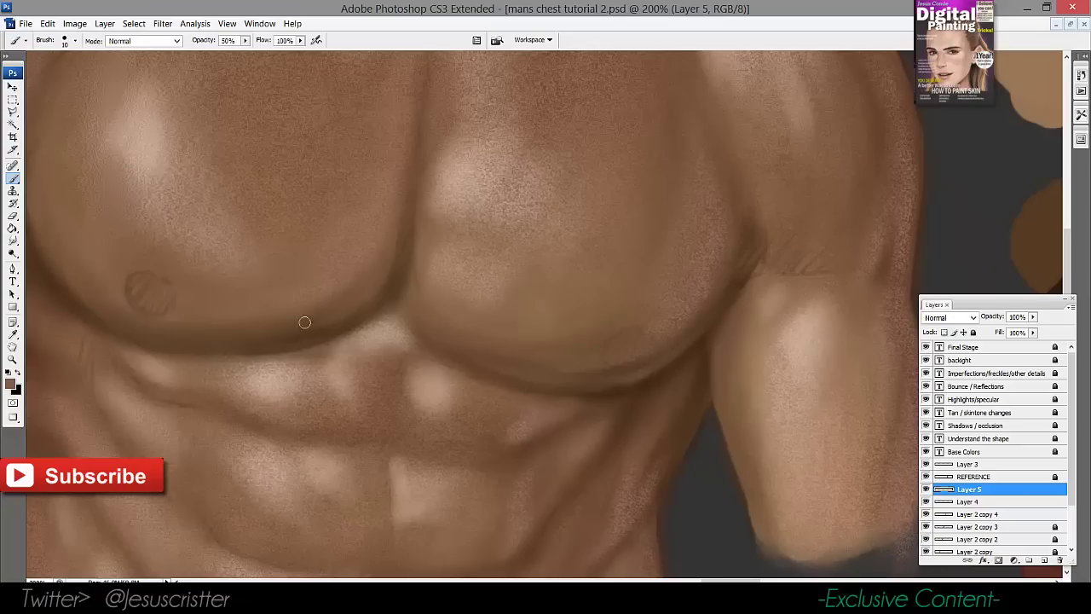
{"action": "key", "text": "i"}
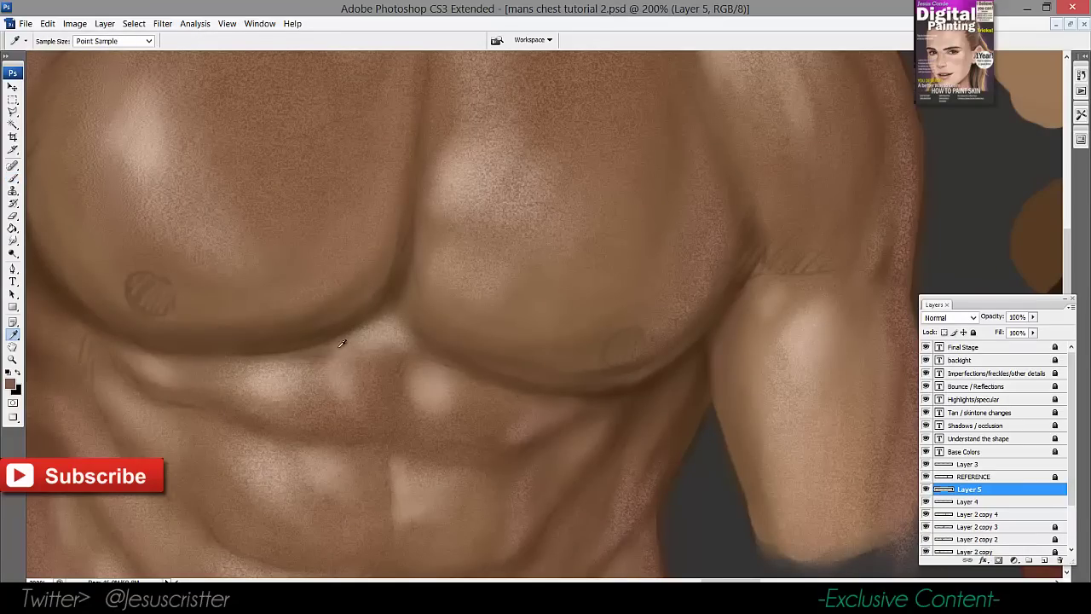
{"action": "key", "text": "b"}
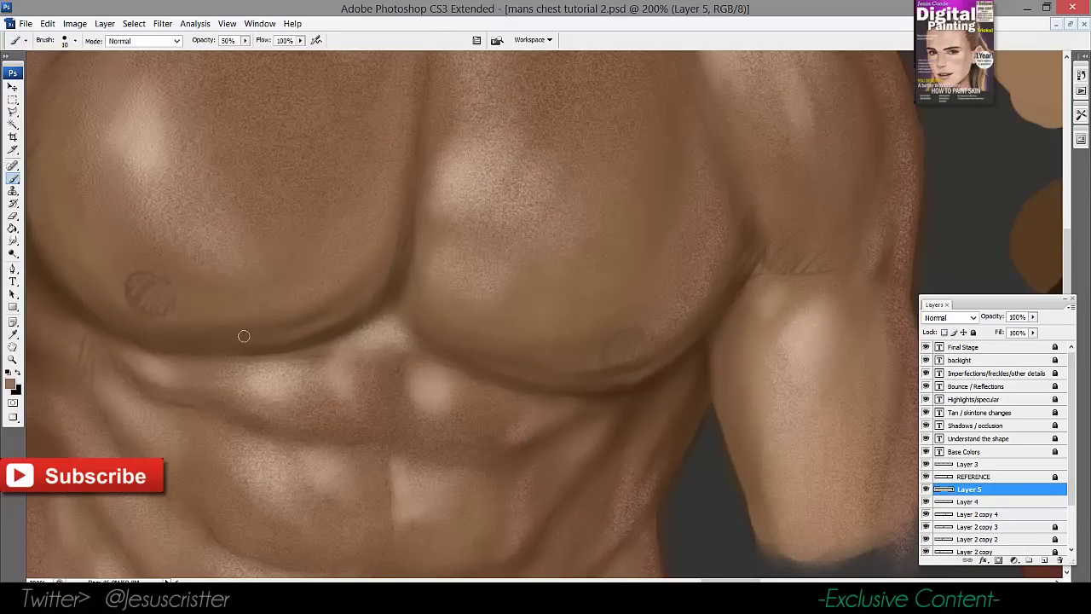
{"action": "left_click_drag", "start_coordinate": [517, 368], "coordinate": [696, 389]}
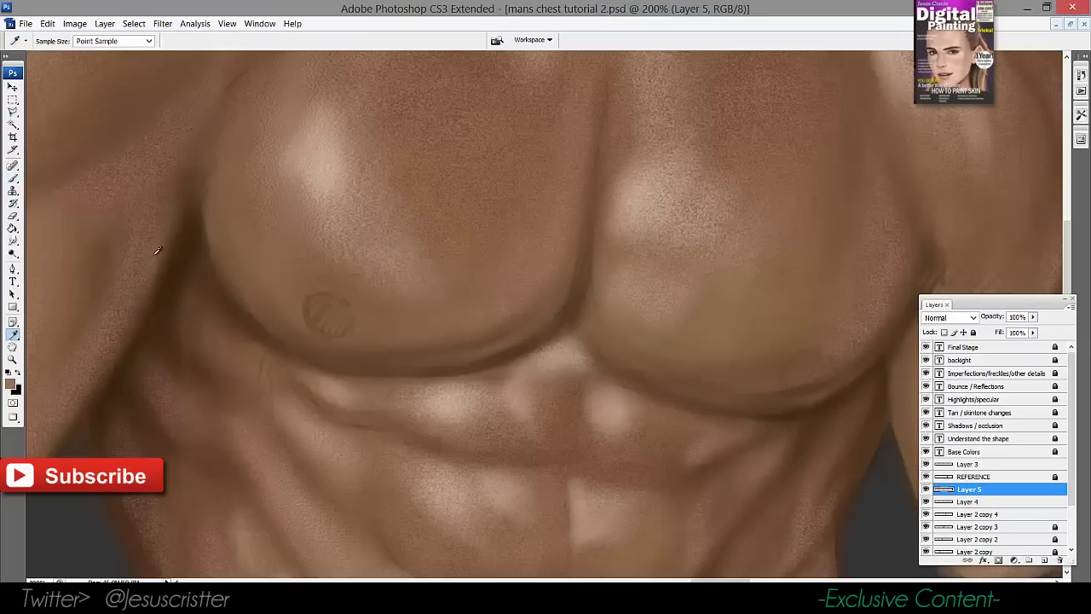
{"action": "left_click", "coordinate": [160, 249], "text": "alt"}
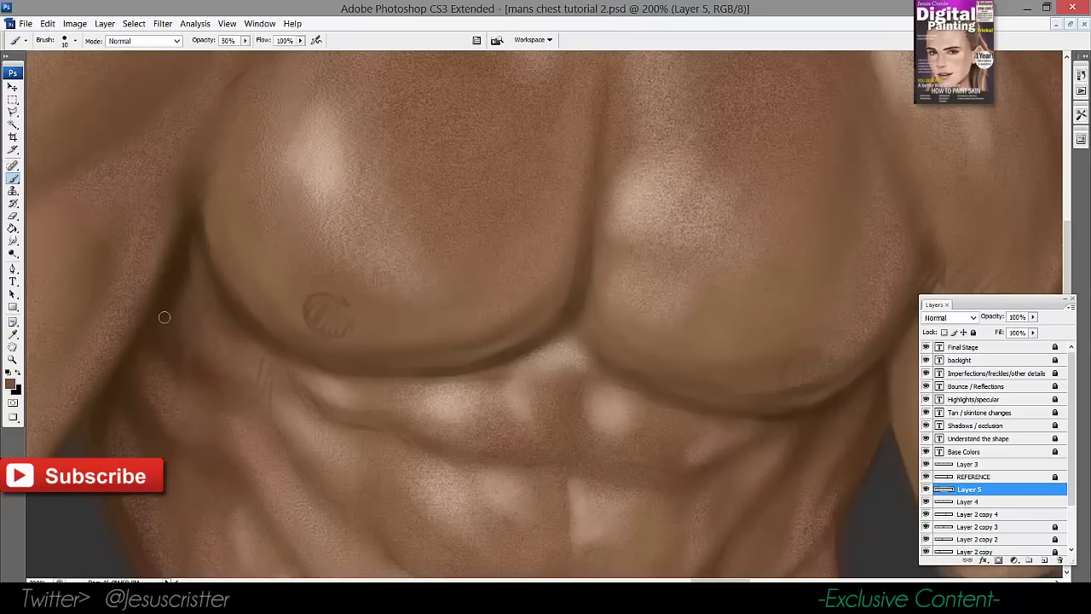
Compare the Bounce / Reflections torso with the Highlights/specular version and the reference photos
{"action": "key", "text": "z"}
{"action": "left_click", "coordinate": [253, 270], "text": "alt"}
{"action": "left_click", "coordinate": [253, 271], "text": "alt"}
{"action": "mouse_move", "coordinate": [791, 330]}
{"action": "left_mouse_down"}
{"action": "mouse_move", "coordinate": [637, 320]}
{"action": "mouse_move", "coordinate": [621, 364]}
{"action": "mouse_move", "coordinate": [636, 349]}
{"action": "mouse_move", "coordinate": [623, 324]}
{"action": "left_mouse_up"}
{"action": "left_click", "coordinate": [624, 324], "text": "alt"}
{"action": "left_click", "coordinate": [623, 324], "text": "alt"}
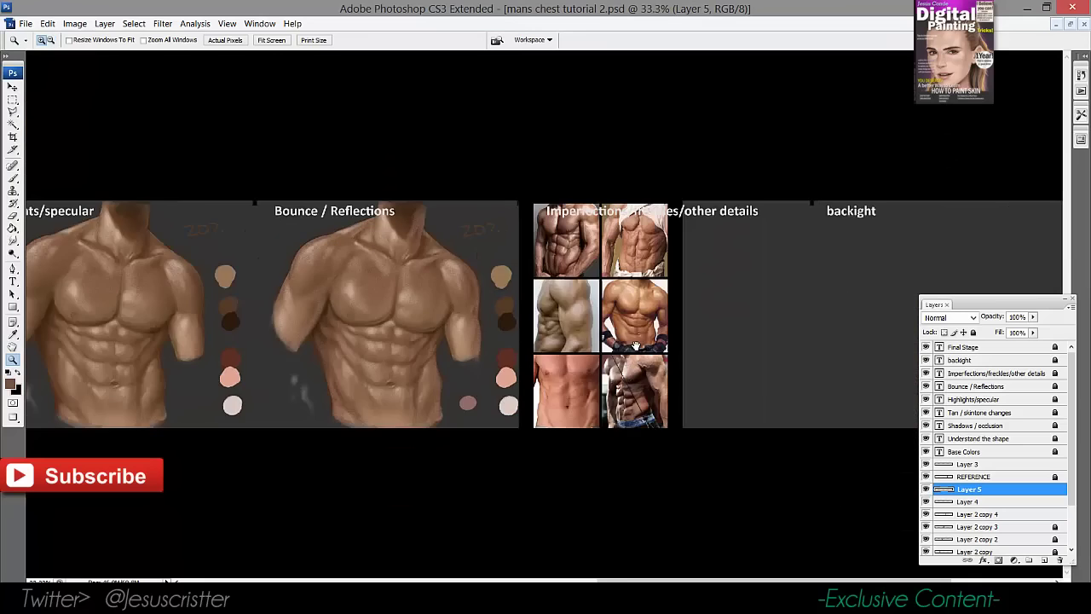
{"action": "left_click_drag", "start_coordinate": [694, 338], "coordinate": [796, 339]}
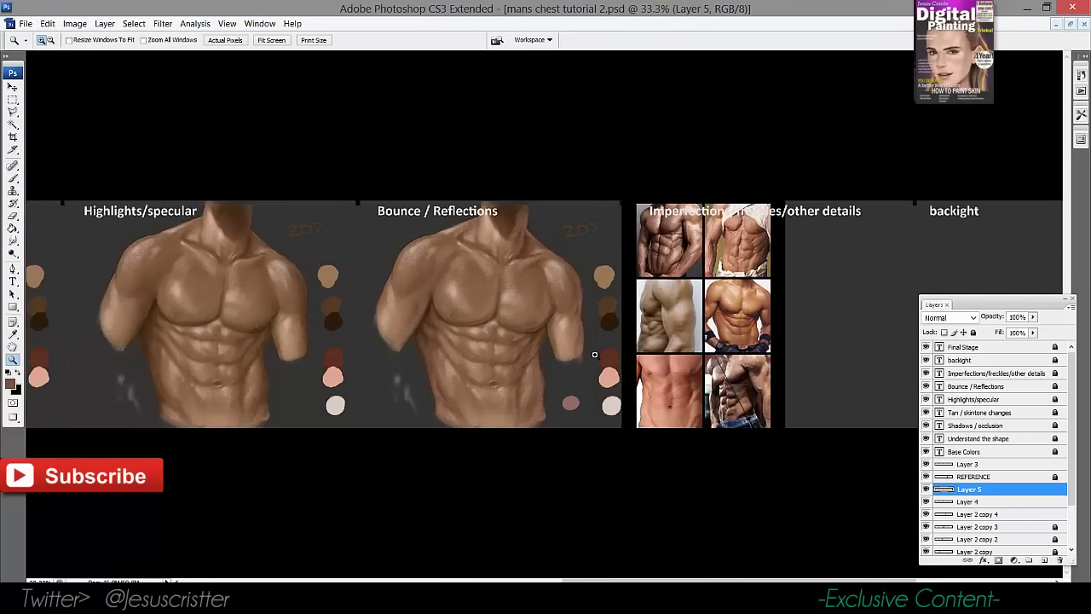
Paint reddish-brown bounce light along the creases of the abdominal muscles and beside the navel with a size 10 brush at 50% opacity
{"action": "left_click_drag", "start_coordinate": [459, 445], "coordinate": [372, 430]}
{"action": "left_click", "coordinate": [553, 319]}
{"action": "left_click", "coordinate": [567, 312]}
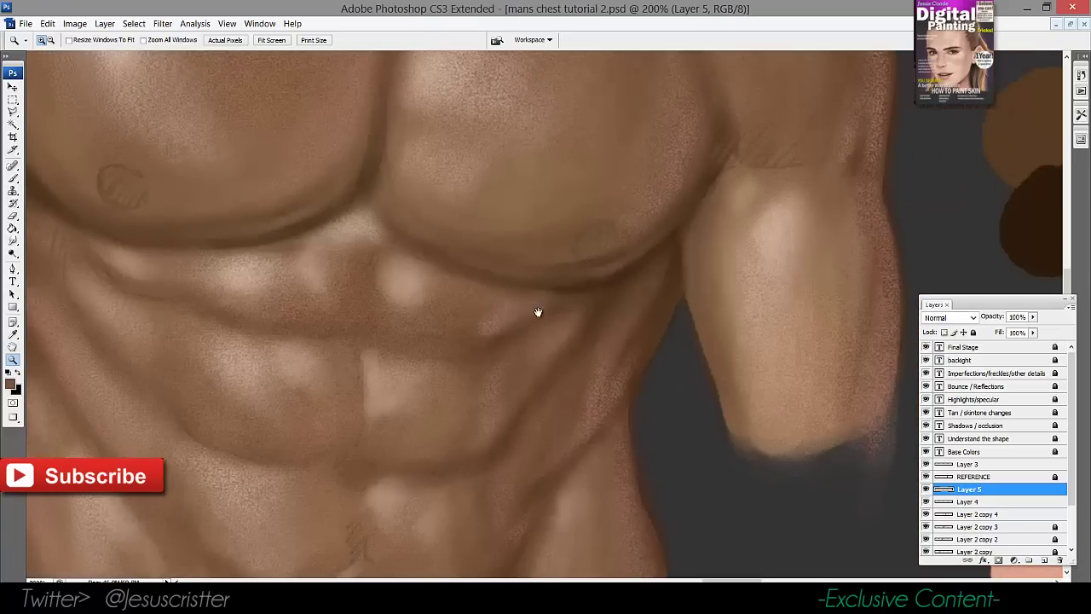
{"action": "key", "text": "b"}
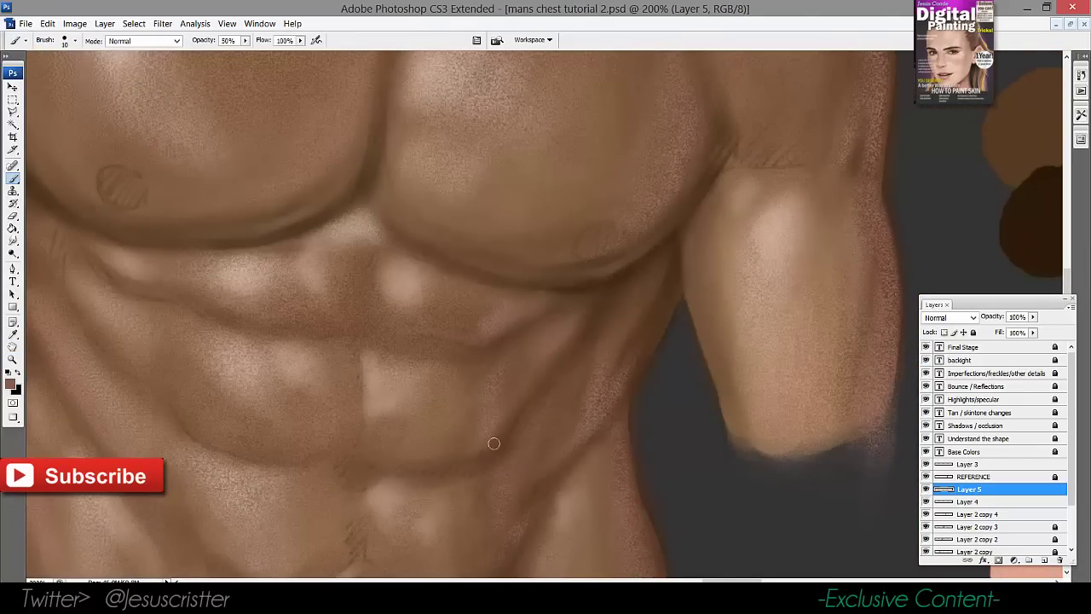
{"action": "left_click_drag", "start_coordinate": [500, 444], "coordinate": [559, 343]}
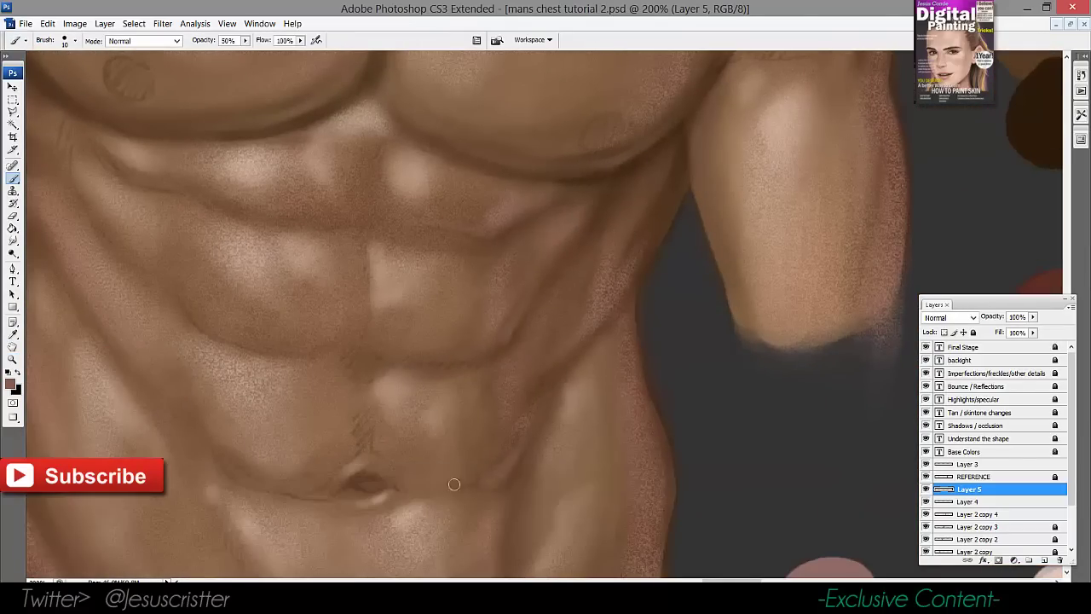
{"action": "left_click_drag", "start_coordinate": [477, 417], "coordinate": [468, 336]}
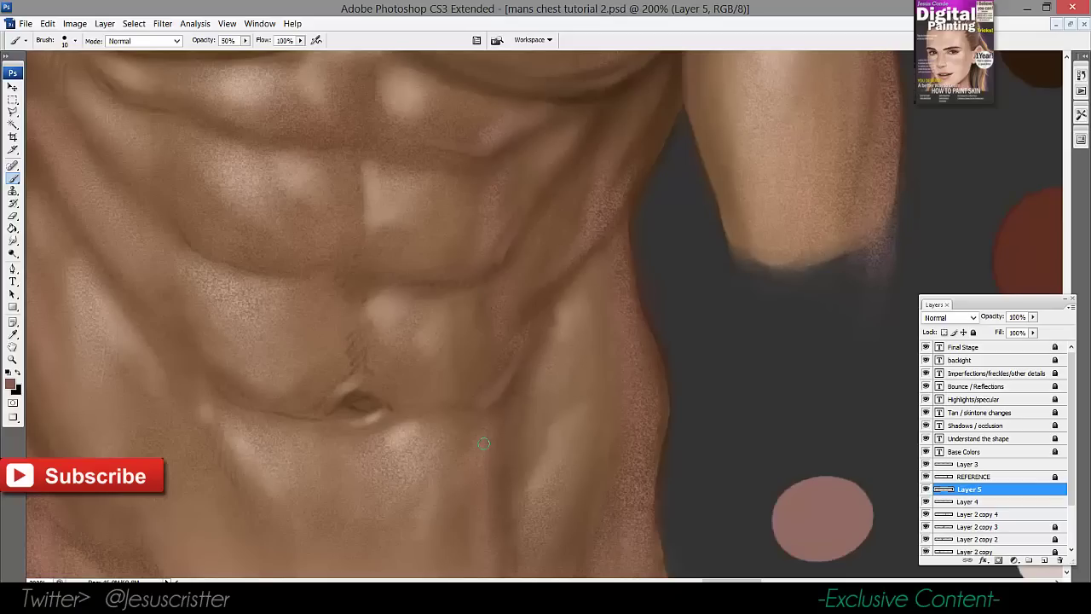
{"action": "left_click_drag", "start_coordinate": [309, 326], "coordinate": [350, 318]}
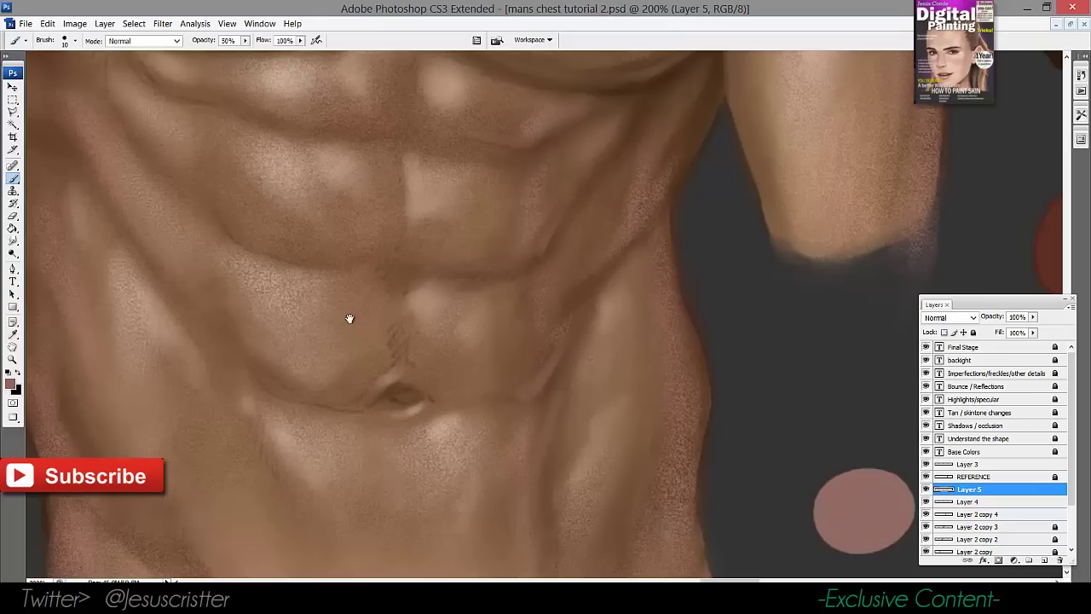
{"action": "left_click_drag", "start_coordinate": [215, 381], "coordinate": [190, 308]}
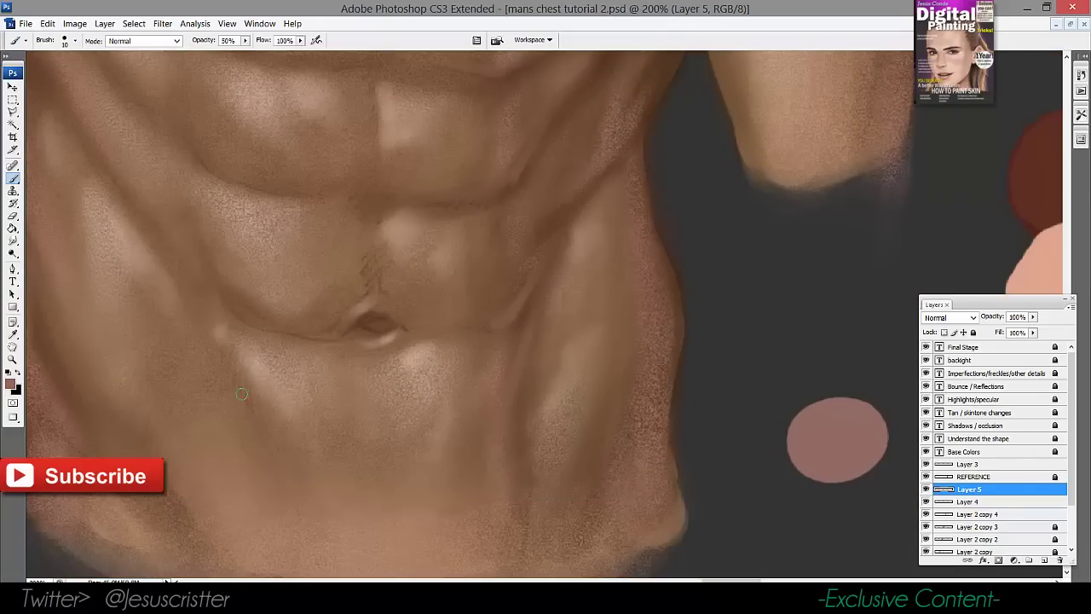
{"action": "left_click_drag", "start_coordinate": [253, 409], "coordinate": [312, 433]}
Check the whole torso, then soften the edge between the chest and the shoulder on the palette side with a sampled brown
{"action": "left_click", "coordinate": [360, 375], "text": "alt"}
{"action": "left_click", "coordinate": [375, 374], "text": "alt"}
{"action": "left_click_drag", "start_coordinate": [597, 320], "coordinate": [480, 320]}
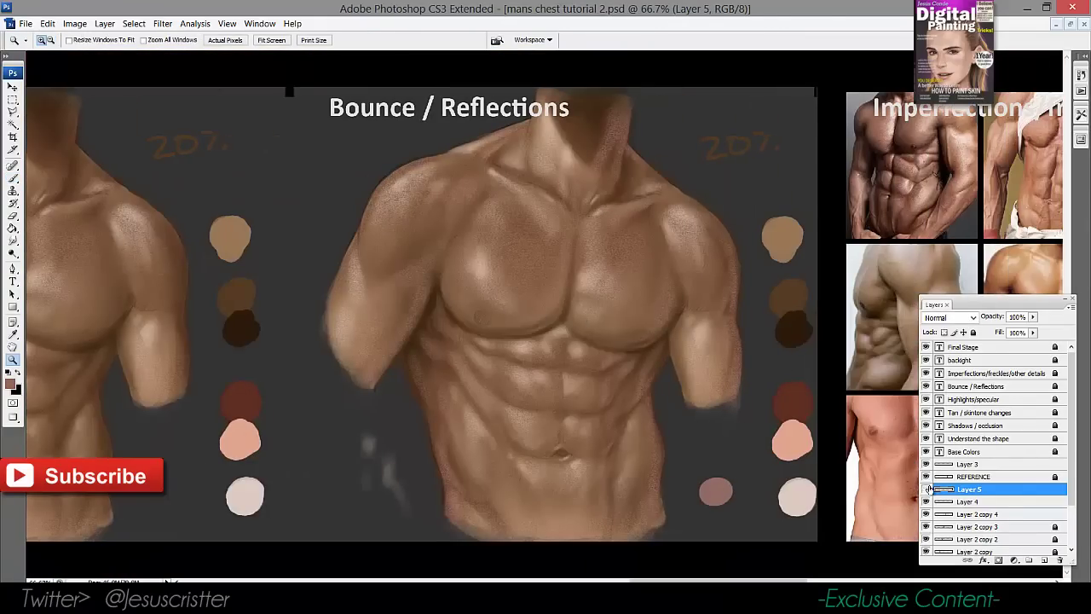
{"action": "left_click", "coordinate": [686, 295]}
{"action": "left_click", "coordinate": [648, 290]}
{"action": "left_click_drag", "start_coordinate": [634, 327], "coordinate": [679, 371]}
{"action": "left_click", "coordinate": [471, 310], "text": "alt"}
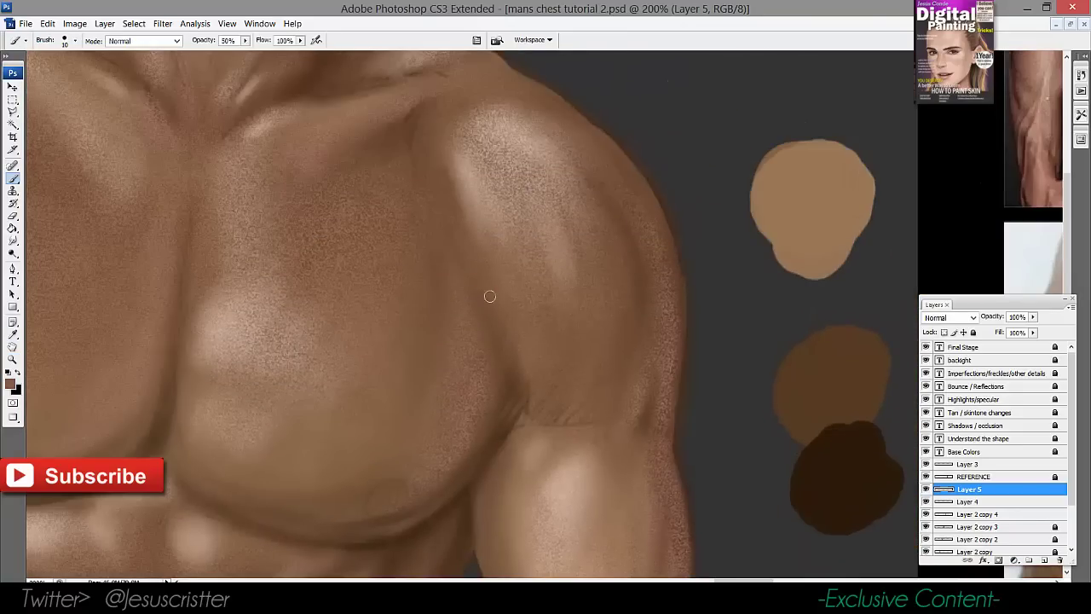
{"action": "left_click_drag", "start_coordinate": [504, 261], "coordinate": [526, 355]}
{"action": "key", "text": "bracketleft"}
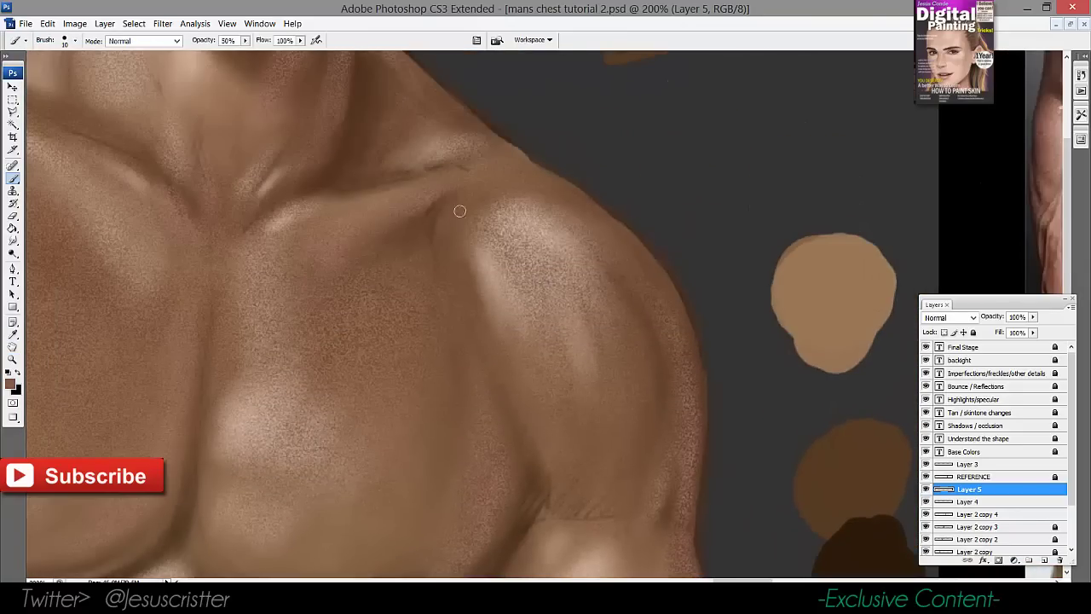
Sample a skin tone near the collarbone and blend the shaded side of the neck, enlarging the brush to size 20
{"action": "left_click", "coordinate": [353, 232], "text": "alt"}
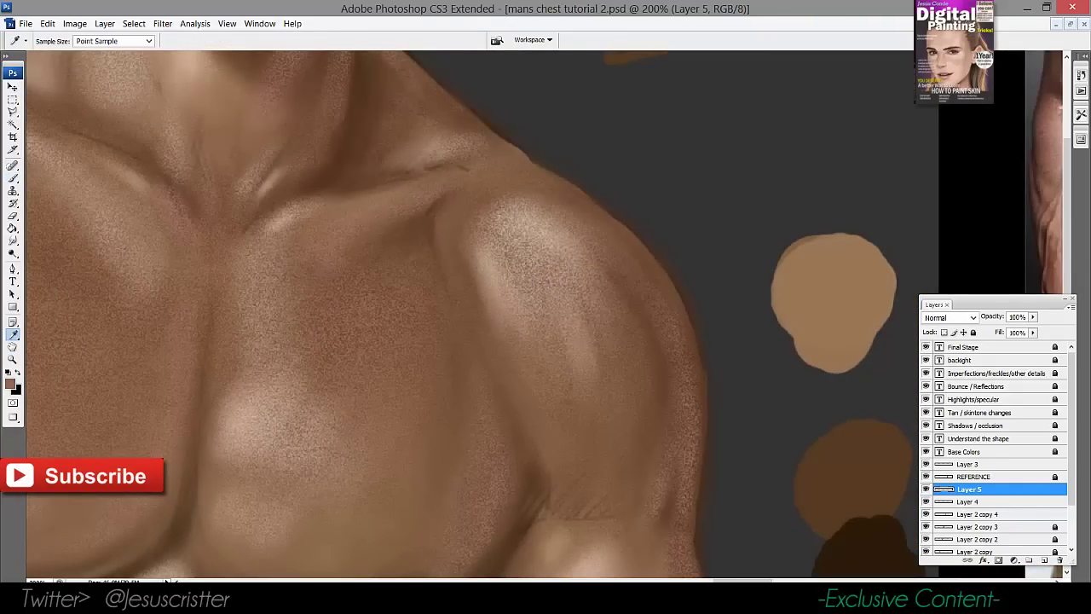
{"action": "left_click_drag", "start_coordinate": [423, 176], "coordinate": [494, 362]}
{"action": "left_click_drag", "start_coordinate": [419, 343], "coordinate": [437, 275]}
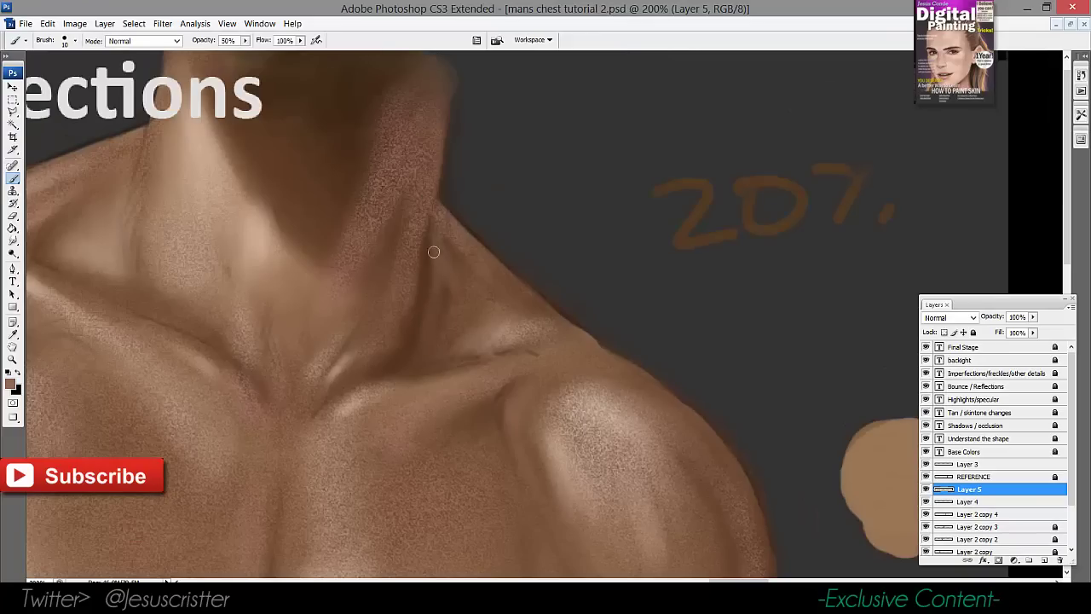
{"action": "left_click_drag", "start_coordinate": [295, 215], "coordinate": [506, 237]}
{"action": "left_click_drag", "start_coordinate": [395, 183], "coordinate": [324, 181]}
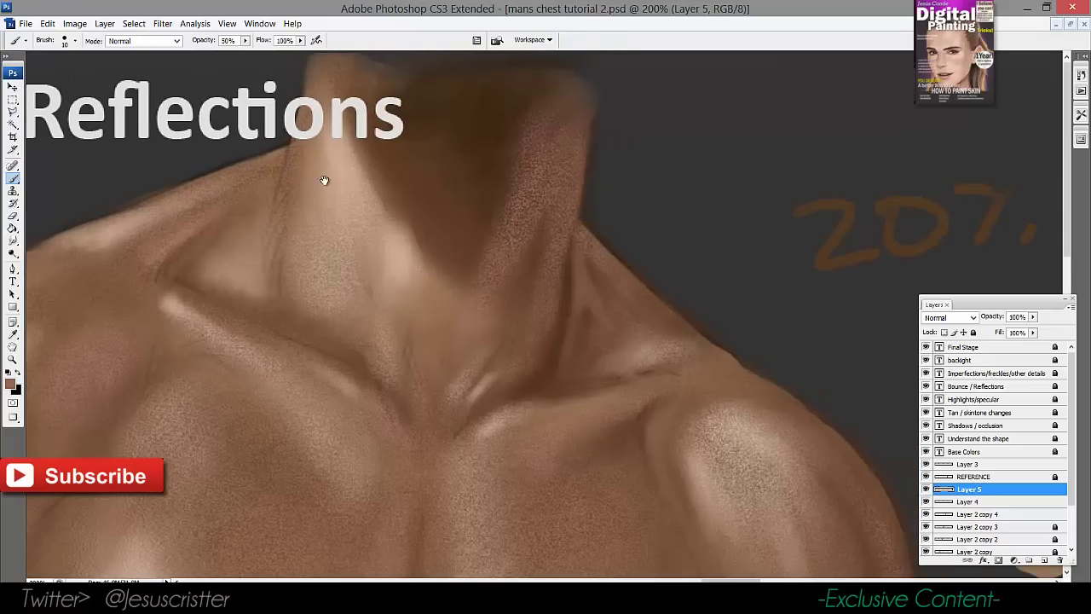
{"action": "key", "text": "]"}
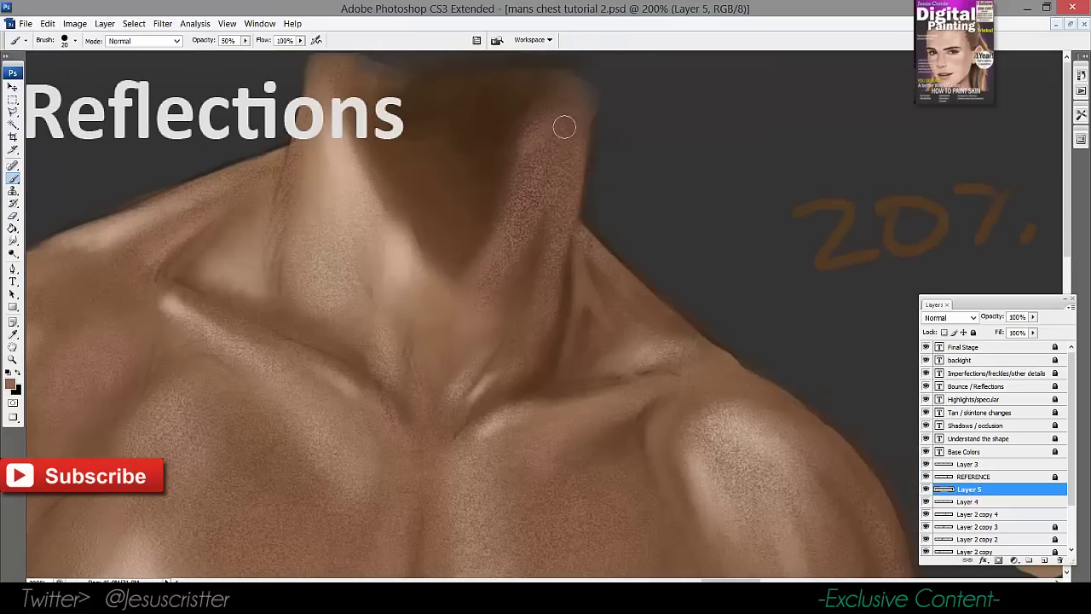
Refine the crease between the opposite shoulder and chest, and deepen the underarm shadow with a sampled dark brown
{"action": "left_click_drag", "start_coordinate": [133, 328], "coordinate": [411, 224]}
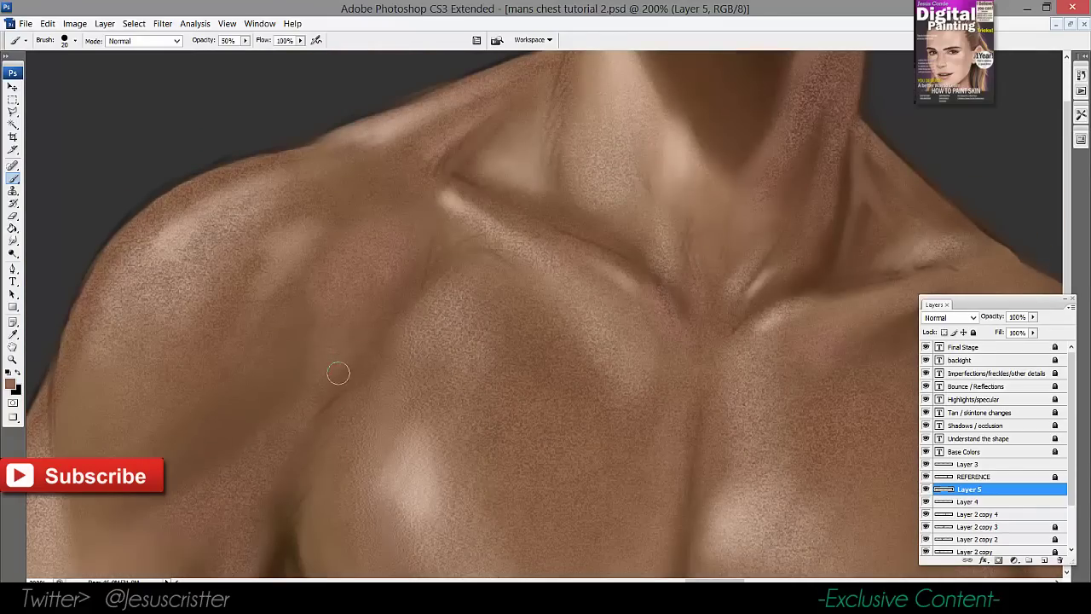
{"action": "left_click_drag", "start_coordinate": [306, 409], "coordinate": [332, 341]}
{"action": "left_click_drag", "start_coordinate": [318, 434], "coordinate": [288, 349]}
{"action": "key", "text": "["}
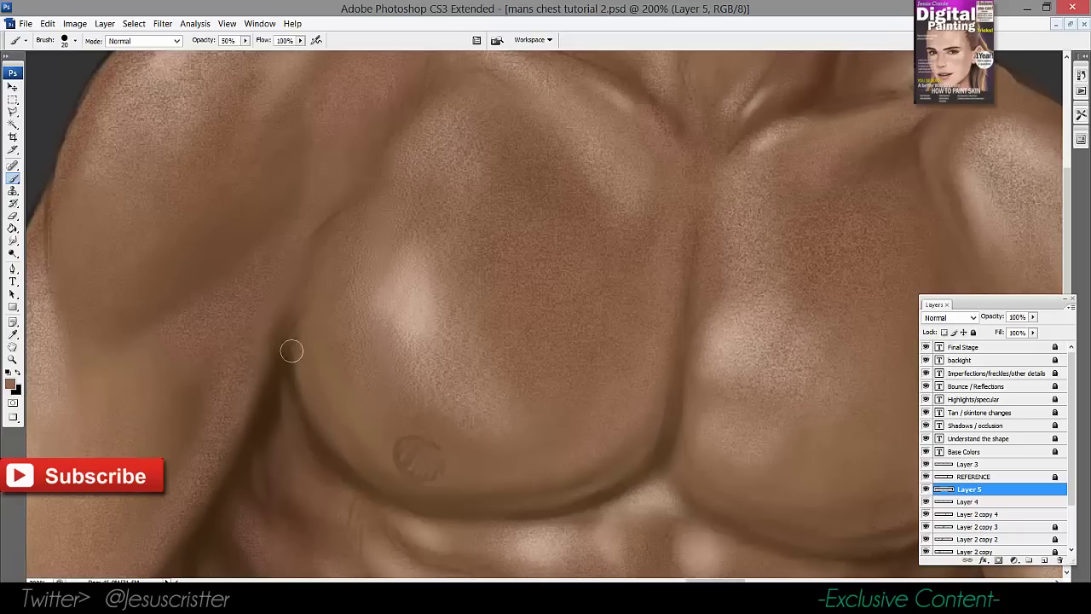
{"action": "left_click", "coordinate": [282, 386], "text": "alt"}
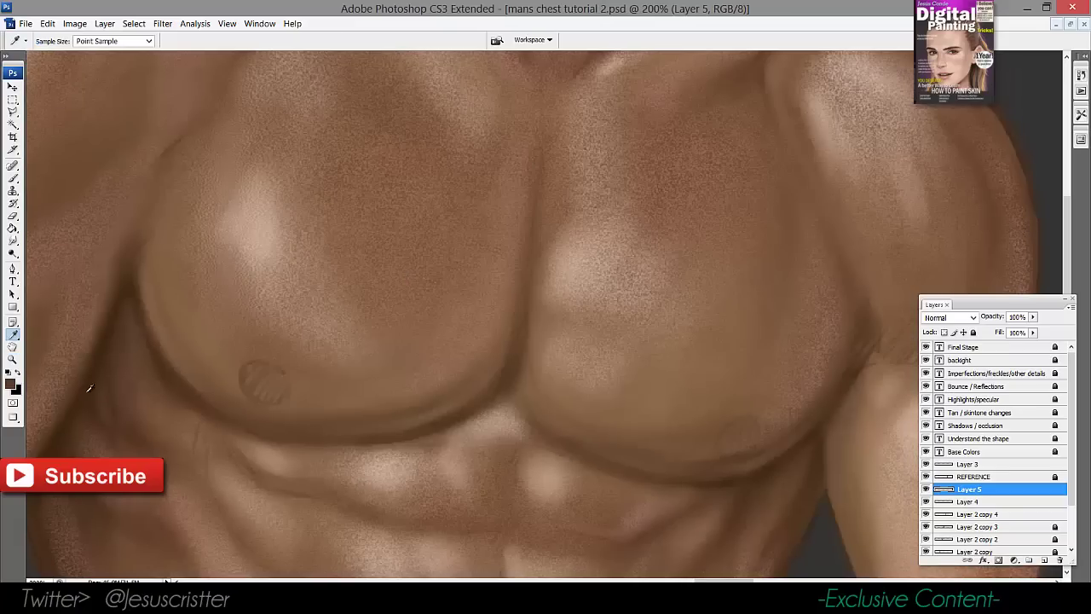
{"action": "key", "text": "b"}
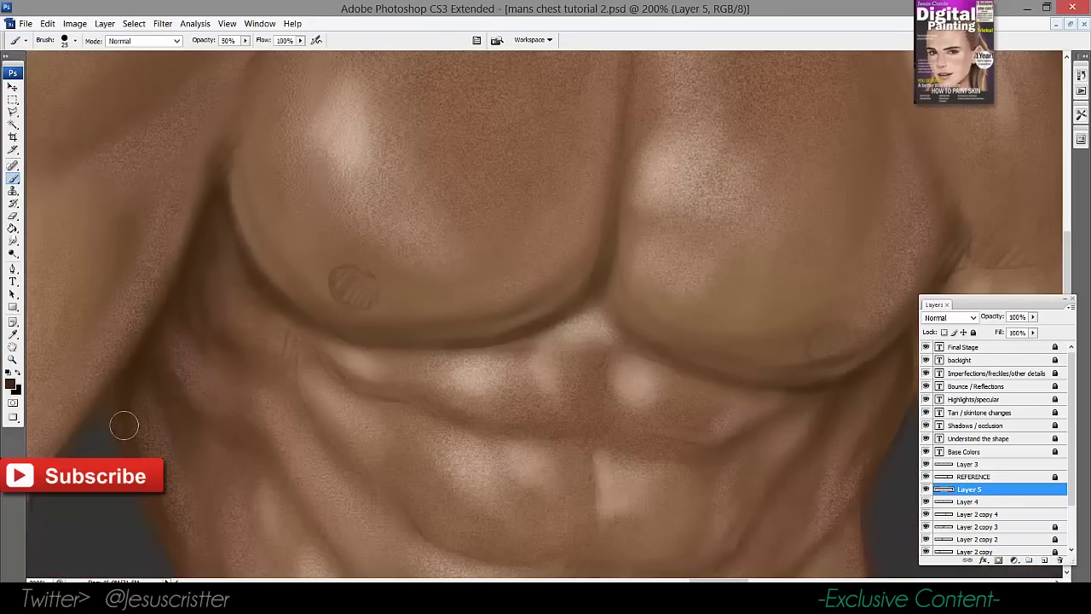
Fill in both nipples on the Bounce / Reflections torso with dark brown using a small 50% opacity brush
{"action": "key", "text": "z"}
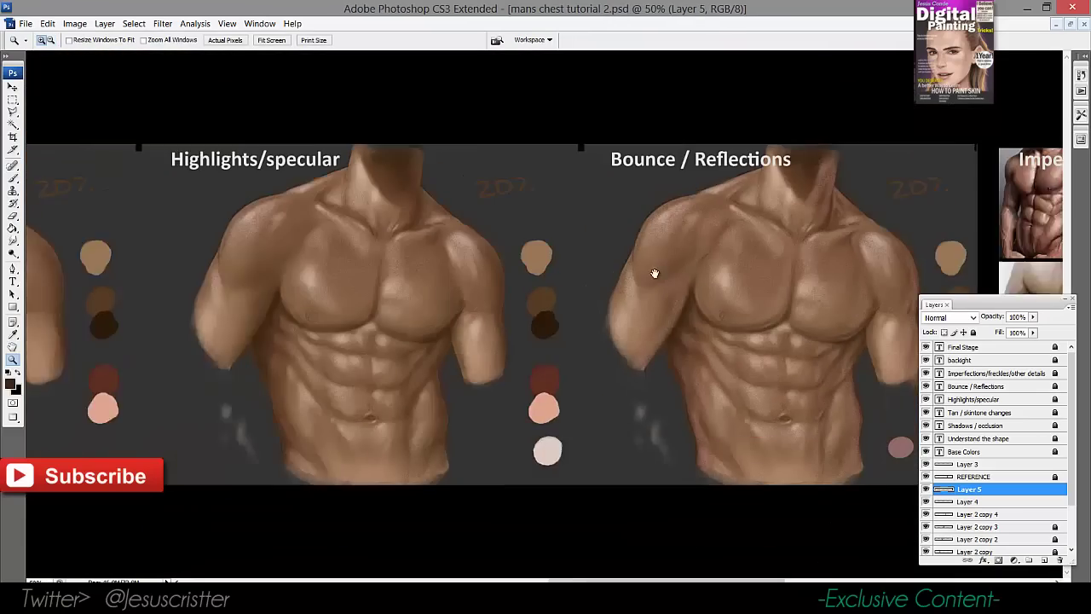
{"action": "left_click_drag", "start_coordinate": [655, 274], "coordinate": [413, 285]}
{"action": "left_click", "coordinate": [652, 357]}
{"action": "left_click", "coordinate": [648, 359]}
{"action": "left_click_drag", "start_coordinate": [694, 334], "coordinate": [899, 365]}
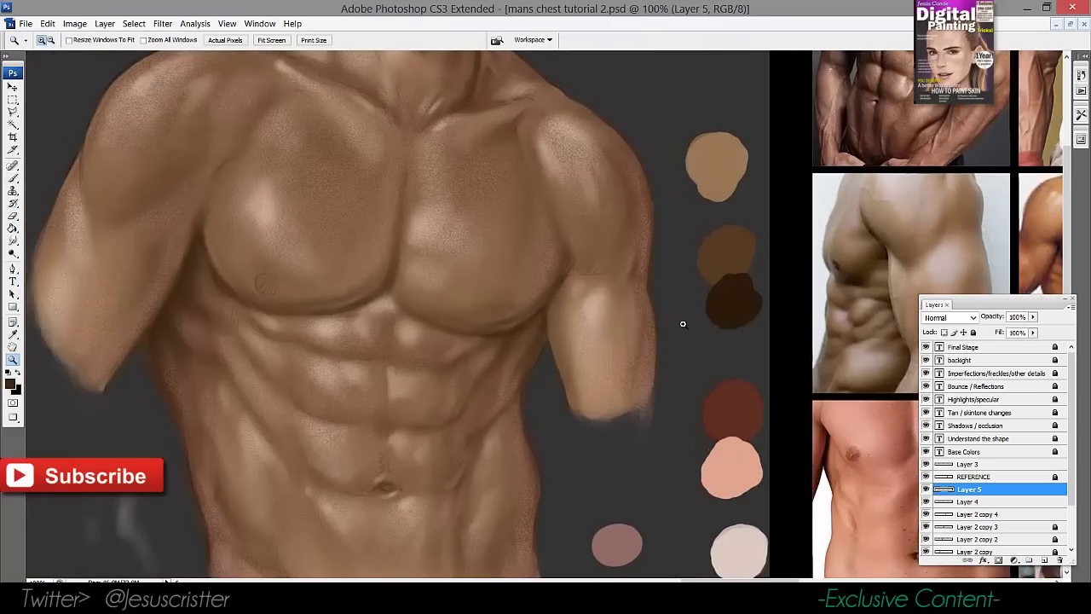
{"action": "left_click", "coordinate": [606, 341]}
{"action": "left_click_drag", "start_coordinate": [606, 341], "coordinate": [815, 379]}
{"action": "key", "text": "b"}
{"action": "key", "text": "bracketleft"}
{"action": "key", "text": "bracketleft"}
{"action": "mouse_move", "coordinate": [553, 287]}
{"action": "left_mouse_down"}
{"action": "mouse_move", "coordinate": [553, 276]}
{"action": "mouse_move", "coordinate": [540, 288]}
{"action": "mouse_move", "coordinate": [619, 265]}
{"action": "left_mouse_up"}
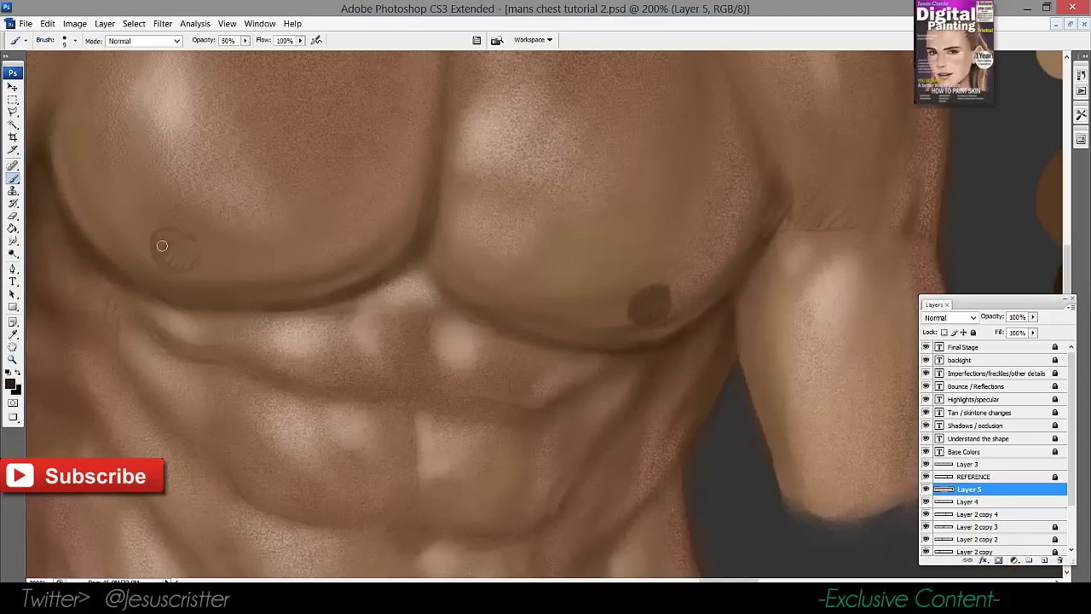
{"action": "mouse_move", "coordinate": [162, 245]}
{"action": "left_mouse_down"}
{"action": "mouse_move", "coordinate": [186, 244]}
{"action": "mouse_move", "coordinate": [159, 237]}
{"action": "mouse_move", "coordinate": [183, 256]}
{"action": "mouse_move", "coordinate": [169, 232]}
{"action": "left_mouse_up"}
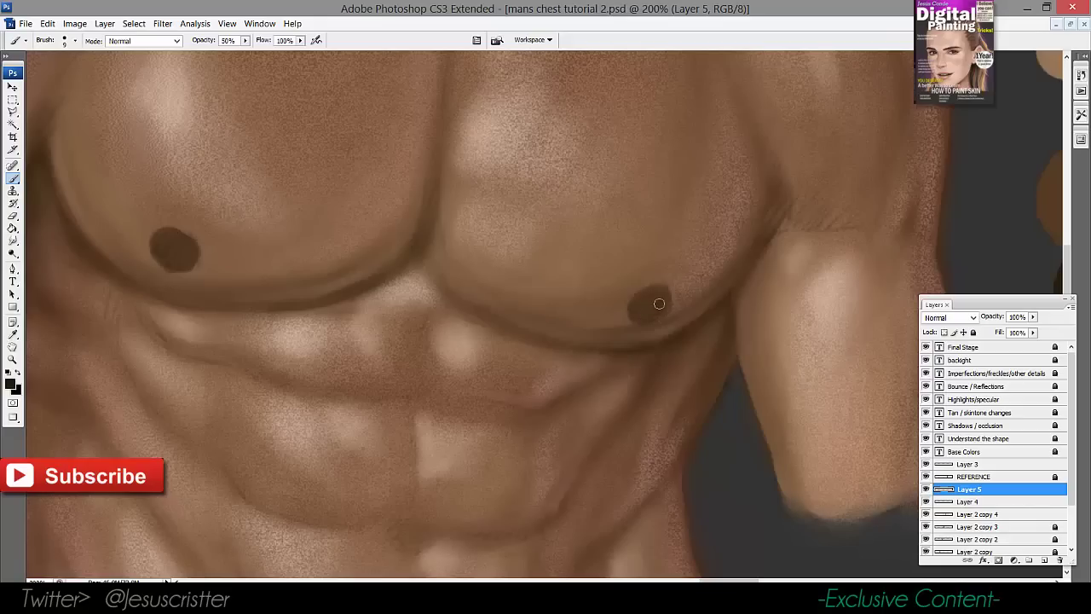
Add small highlights and shading to both nipples using skin tones sampled from the chest and nipples
{"action": "left_click", "coordinate": [206, 139], "text": "alt"}
{"action": "left_click", "coordinate": [714, 237], "text": "alt"}
{"action": "left_click", "coordinate": [714, 237], "text": "alt"}
{"action": "left_click_drag", "start_coordinate": [432, 319], "coordinate": [514, 327]}
{"action": "left_click", "coordinate": [515, 329], "text": "ctrl"}
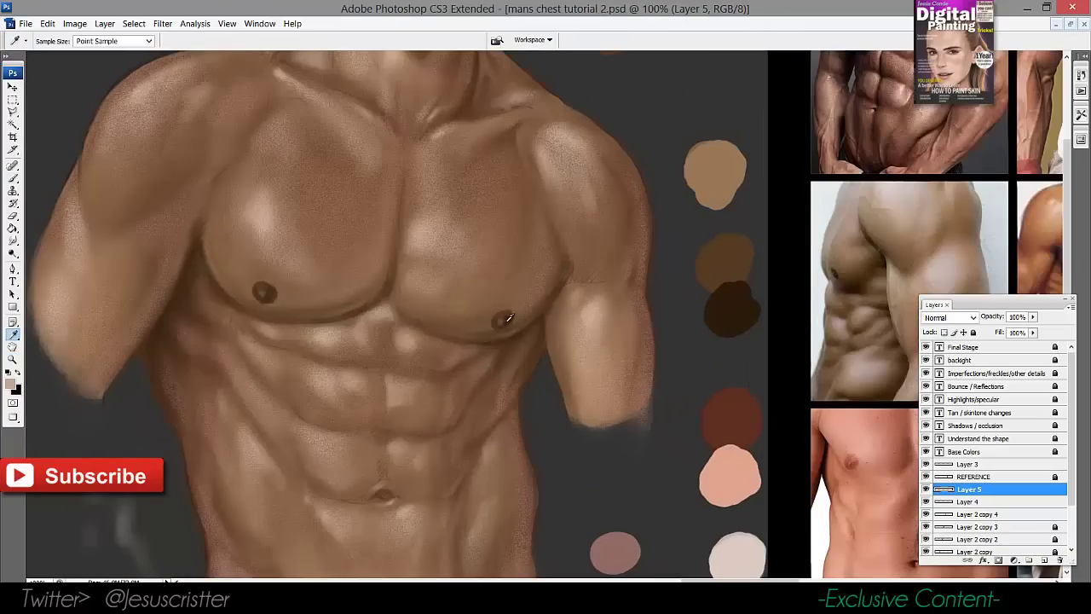
{"action": "left_click", "coordinate": [507, 320], "text": "alt"}
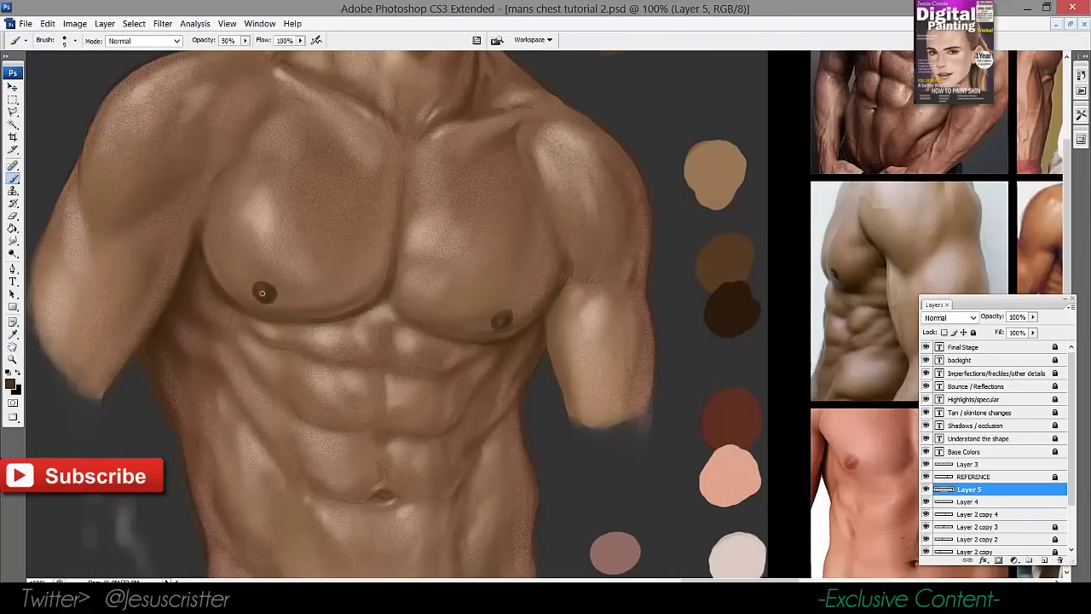
{"action": "left_click_drag", "start_coordinate": [522, 269], "coordinate": [524, 258]}
Compare the torso with and without Layer 5, then merge Layer 5 and Layer 4 down into Layer 2 copy 4
{"action": "left_click", "coordinate": [589, 268], "text": "alt"}
{"action": "left_click", "coordinate": [590, 268], "text": "alt"}
{"action": "left_click", "coordinate": [927, 490]}
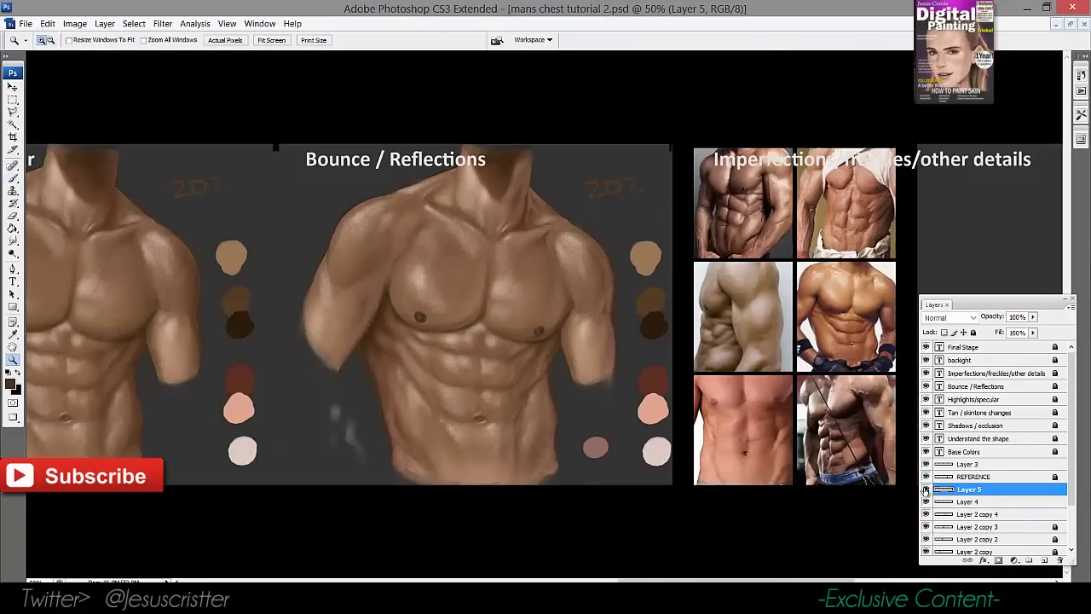
{"action": "left_click", "coordinate": [927, 490]}
{"action": "key", "text": "ctrl+e"}
{"action": "key", "text": "ctrl+e"}
{"action": "left_click_drag", "start_coordinate": [747, 372], "coordinate": [755, 371]}
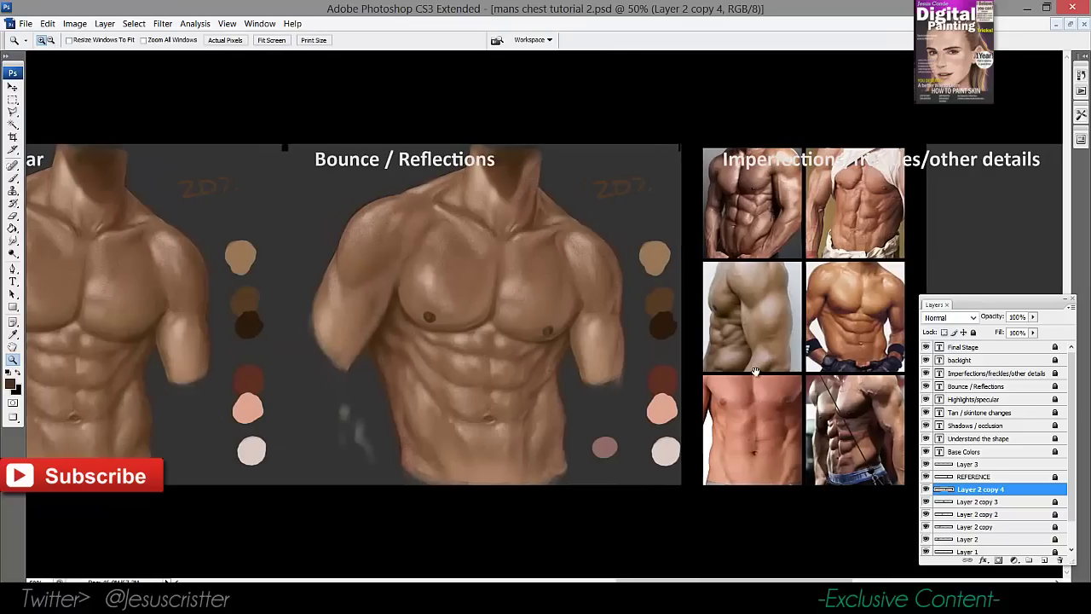
{"action": "left_click_drag", "start_coordinate": [616, 336], "coordinate": [648, 338]}
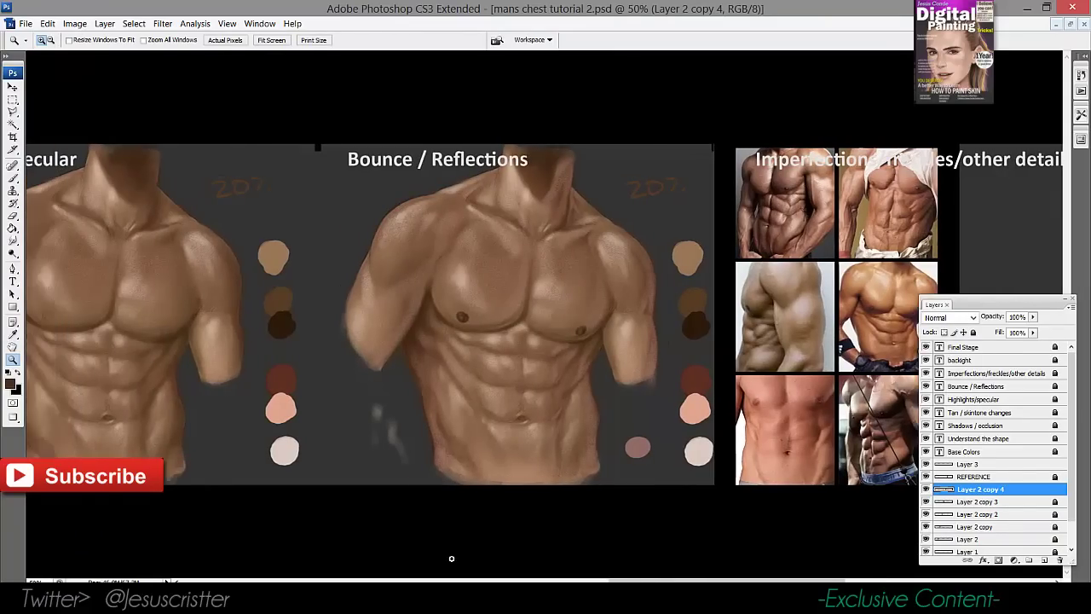
{"action": "left_click", "coordinate": [450, 597]}
{"action": "left_click", "coordinate": [1035, 541]}
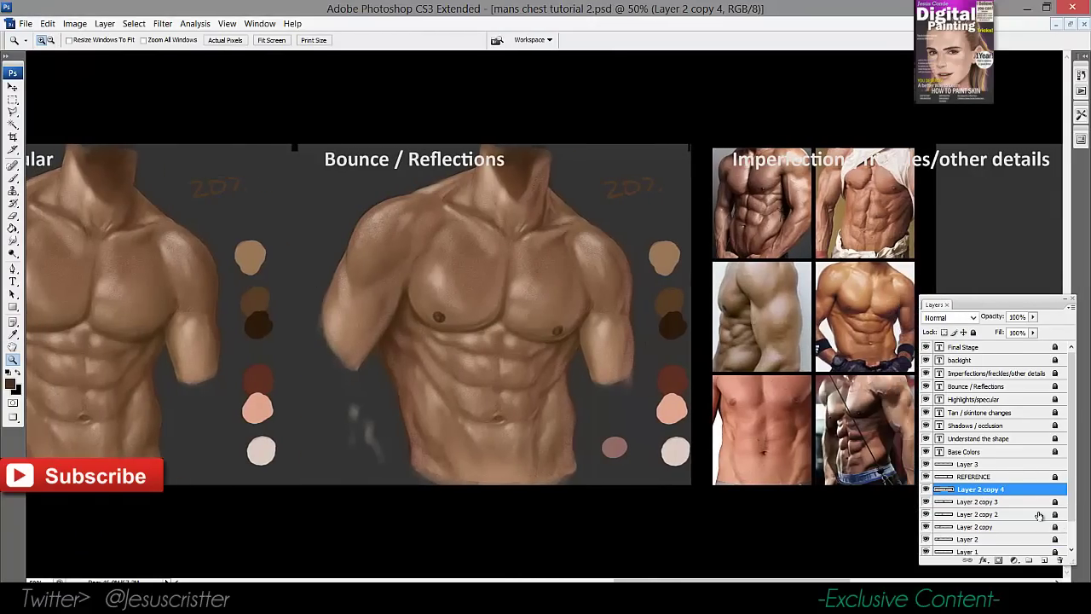
Unlock the REFERENCE layer, move its photos under the backlight heading, and lock the layer again
{"action": "left_click", "coordinate": [956, 479]}
{"action": "left_click", "coordinate": [973, 333]}
{"action": "left_click_drag", "start_coordinate": [837, 307], "coordinate": [536, 279]}
{"action": "left_click", "coordinate": [15, 90]}
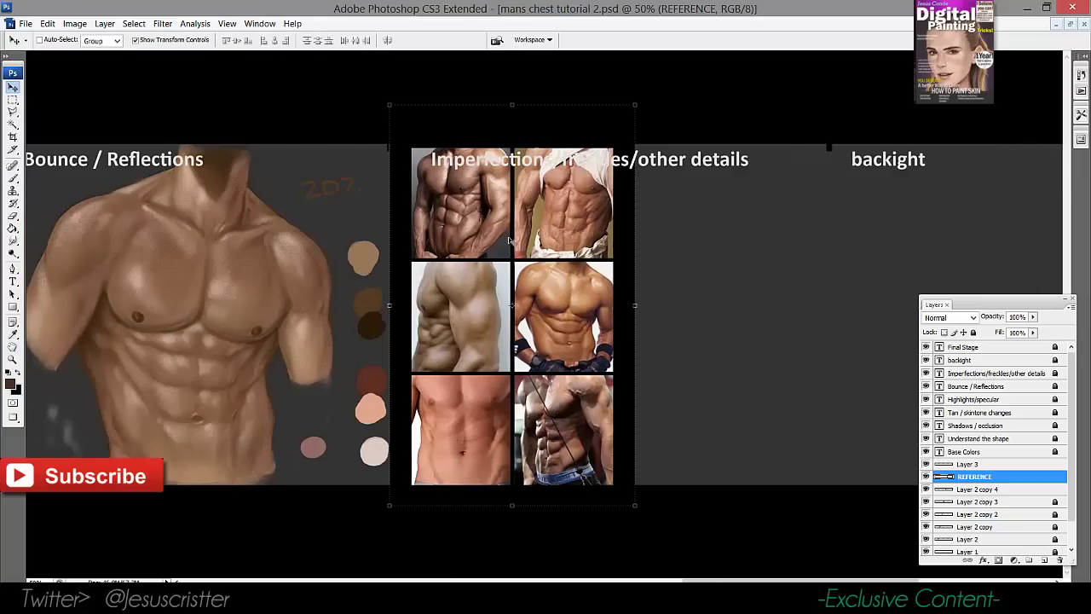
{"action": "left_click_drag", "start_coordinate": [509, 241], "coordinate": [948, 242]}
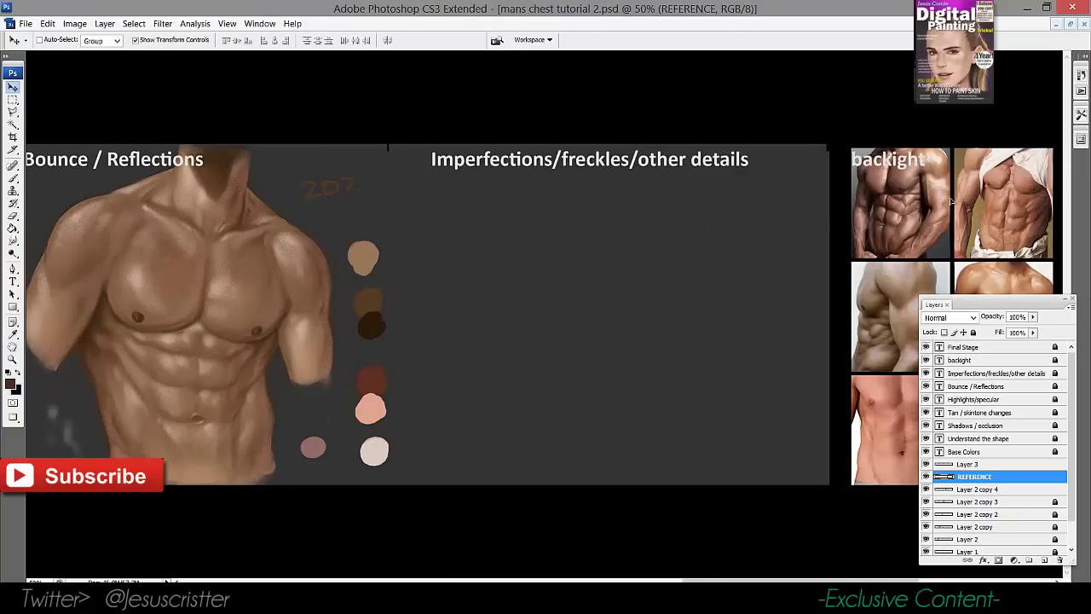
{"action": "left_click", "coordinate": [973, 333]}
Lock Layer 2 copy 4 and place a duplicate of it under the Imperfections/freckles/other details heading
{"action": "left_click", "coordinate": [927, 489]}
{"action": "left_click", "coordinate": [927, 489]}
{"action": "left_click_drag", "start_coordinate": [989, 489], "coordinate": [1044, 560]}
{"action": "left_click", "coordinate": [1018, 502]}
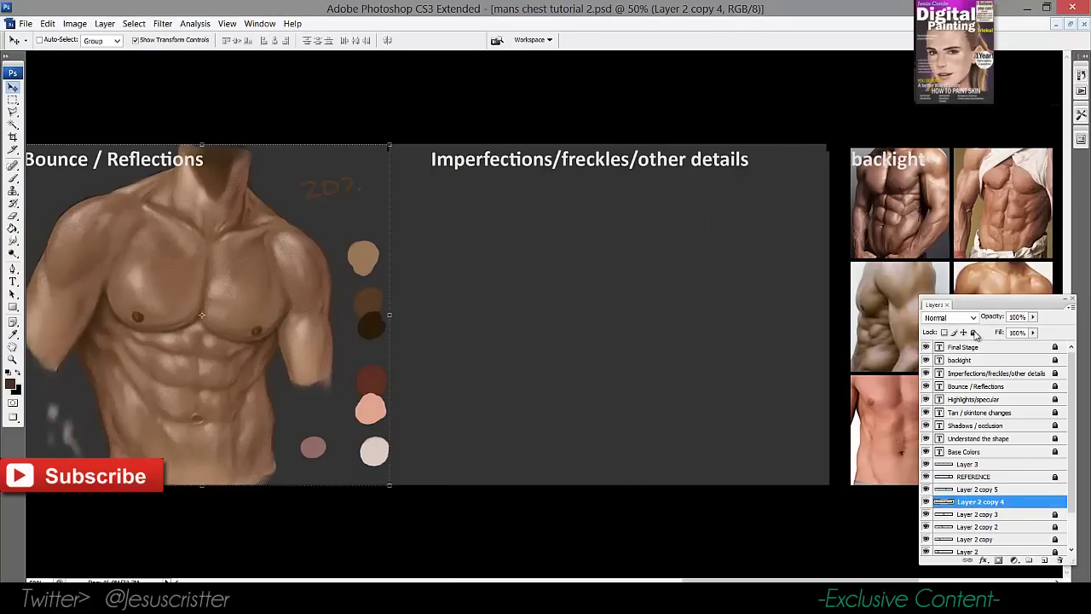
{"action": "left_click", "coordinate": [980, 489]}
{"action": "left_click_drag", "start_coordinate": [285, 297], "coordinate": [715, 296]}
Review the row of painted stages from Base Colors through Imperfections/freckles/other details
{"action": "key", "text": "z"}
{"action": "left_click", "coordinate": [694, 285], "text": "alt"}
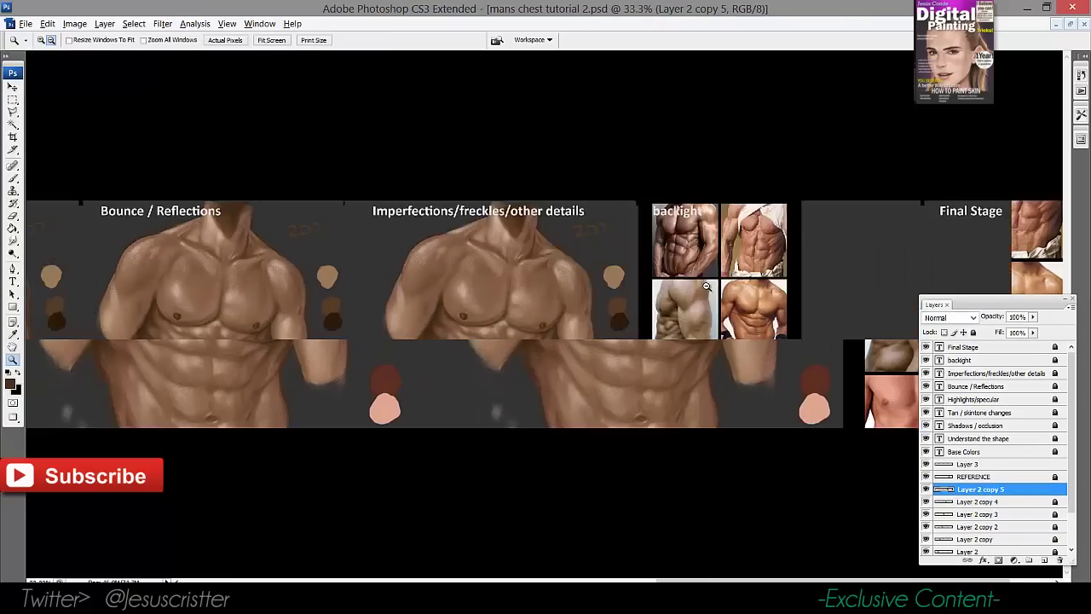
{"action": "left_click", "coordinate": [695, 285]}
{"action": "left_click_drag", "start_coordinate": [292, 278], "coordinate": [783, 253]}
{"action": "left_click", "coordinate": [657, 283], "text": "alt"}
{"action": "left_click", "coordinate": [659, 280], "text": "alt"}
{"action": "left_click", "coordinate": [661, 274], "text": "alt"}
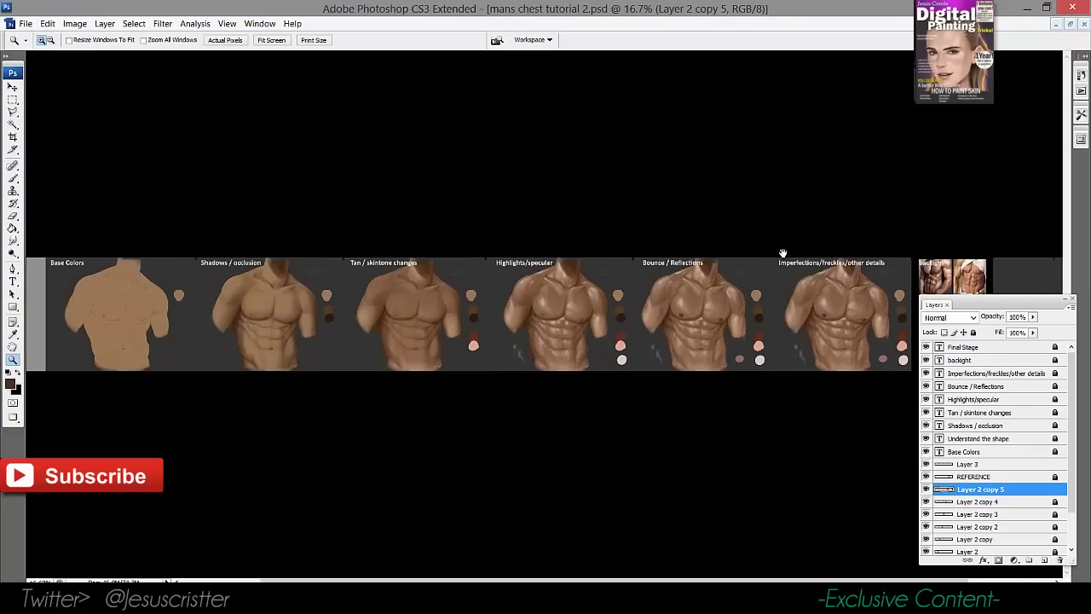
{"action": "left_click_drag", "start_coordinate": [844, 271], "coordinate": [774, 291]}
Examine the moles and freckles in the bare chest reference photo and sample a reddish skin tone from it
{"action": "left_click_drag", "start_coordinate": [683, 228], "coordinate": [827, 384]}
{"action": "left_click_drag", "start_coordinate": [748, 319], "coordinate": [359, 290]}
{"action": "left_click", "coordinate": [585, 232]}
{"action": "left_click_drag", "start_coordinate": [796, 404], "coordinate": [712, 246]}
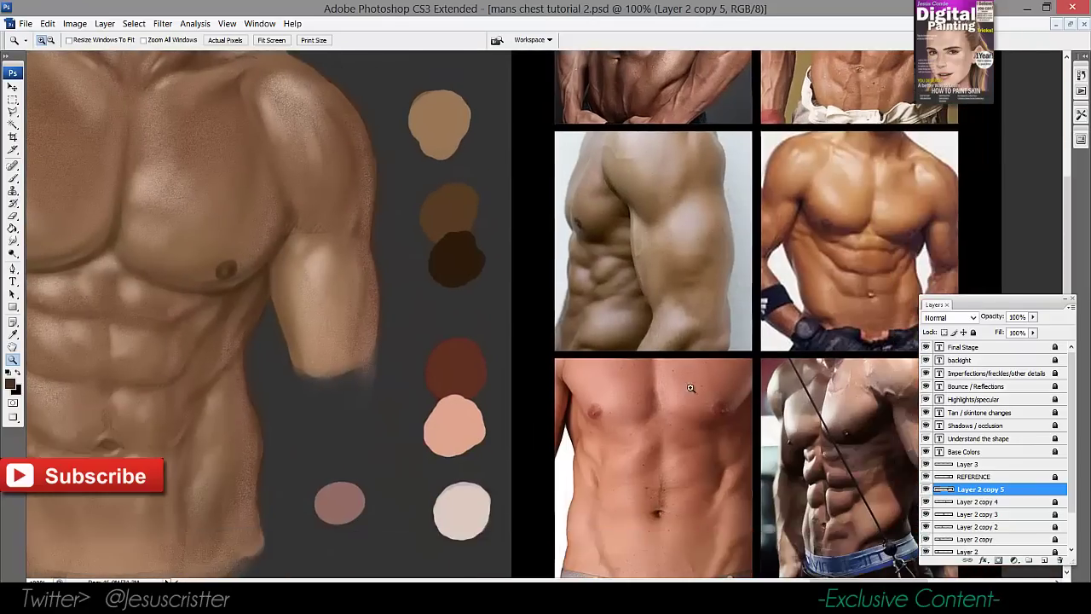
{"action": "left_click", "coordinate": [683, 407]}
{"action": "scroll", "coordinate": [646, 374], "scroll_direction": "left", "scroll_amount": 1}
{"action": "key", "text": "i"}
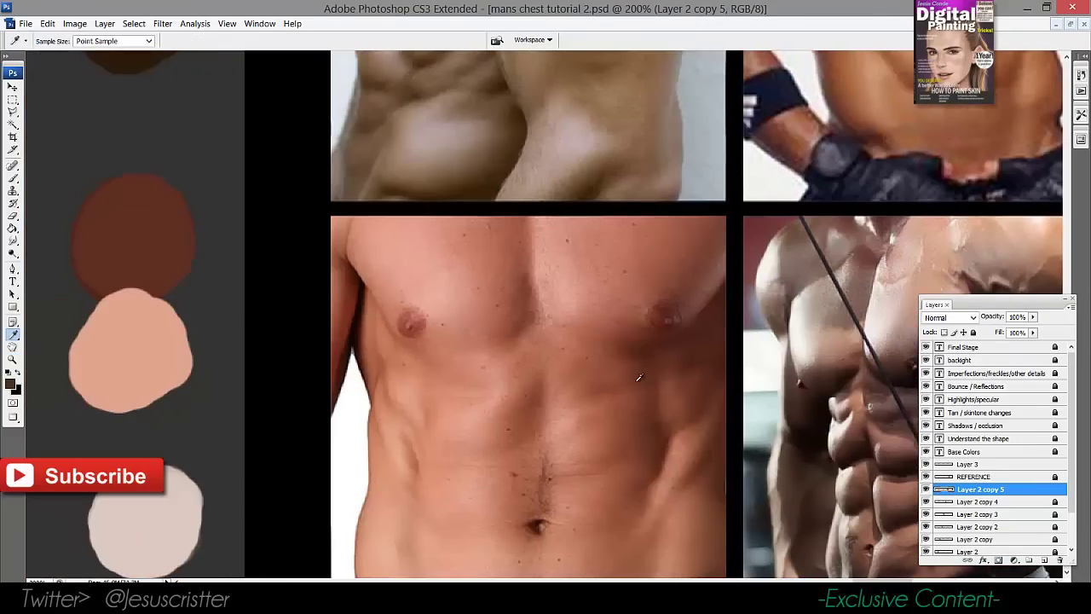
{"action": "left_click", "coordinate": [513, 314], "text": "ctrl"}
{"action": "left_click", "coordinate": [595, 203]}
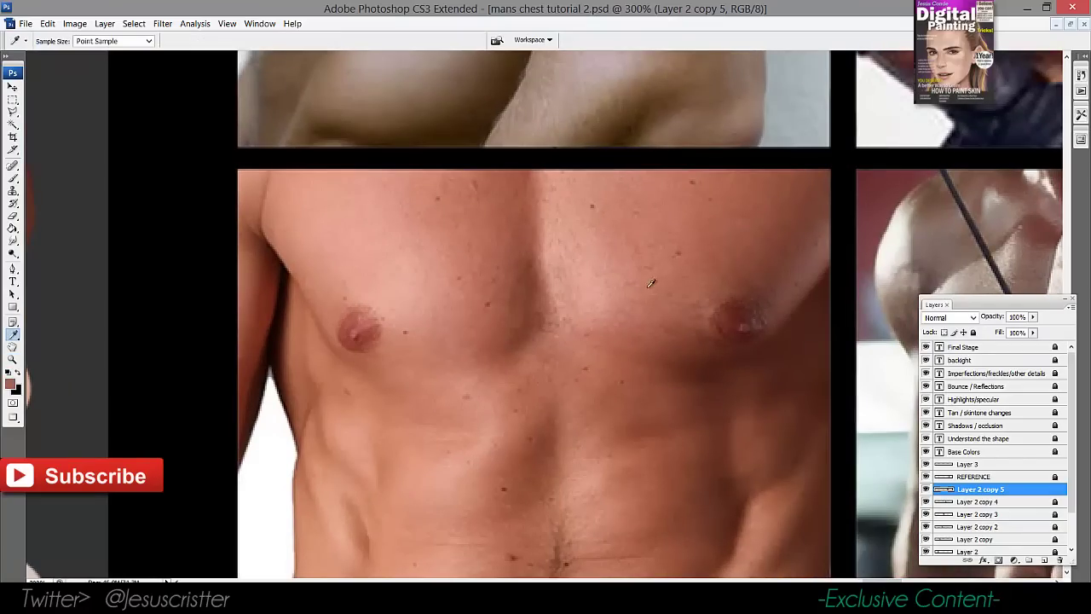
Sample a near-black mole colour from the bare chest reference photo and ready the brush over the painted torso
{"action": "left_click", "coordinate": [737, 517]}
{"action": "left_click_drag", "start_coordinate": [372, 385], "coordinate": [841, 280]}
{"action": "left_click_drag", "start_coordinate": [903, 324], "coordinate": [570, 299]}
{"action": "left_click", "coordinate": [300, 203]}
{"action": "left_click_drag", "start_coordinate": [291, 260], "coordinate": [590, 252]}
{"action": "left_click", "coordinate": [560, 269], "text": "alt"}
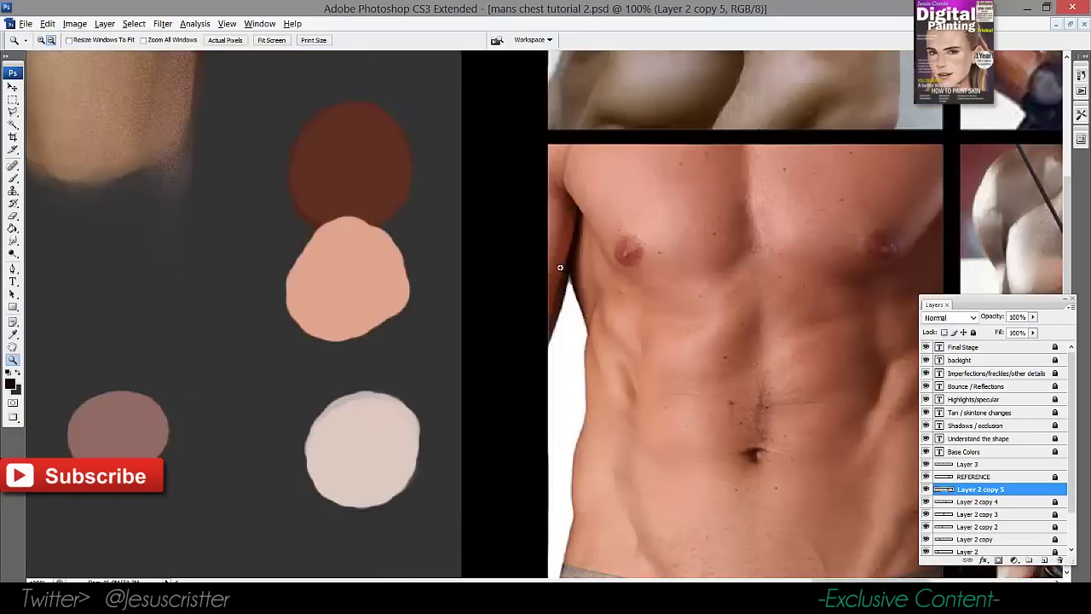
{"action": "left_click", "coordinate": [560, 266], "text": "alt"}
{"action": "left_click_drag", "start_coordinate": [314, 186], "coordinate": [590, 296]}
{"action": "key", "text": "b"}
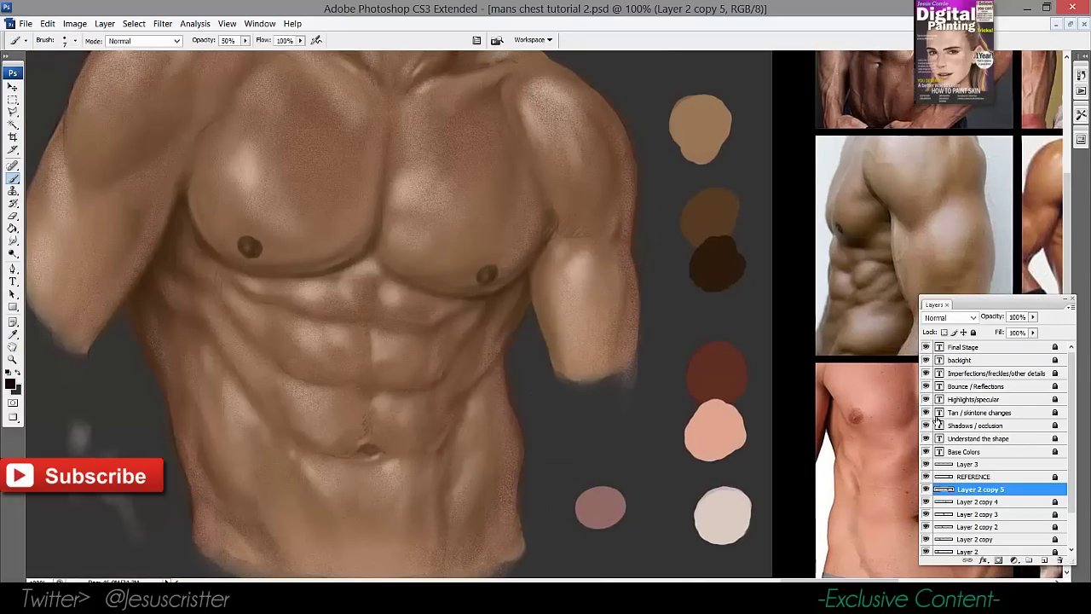
Create a new layer above Layer 2 copy 5 and dot small moles across the abs, chest, shoulders and arm
{"action": "key", "text": "ctrl+shift+alt+n"}
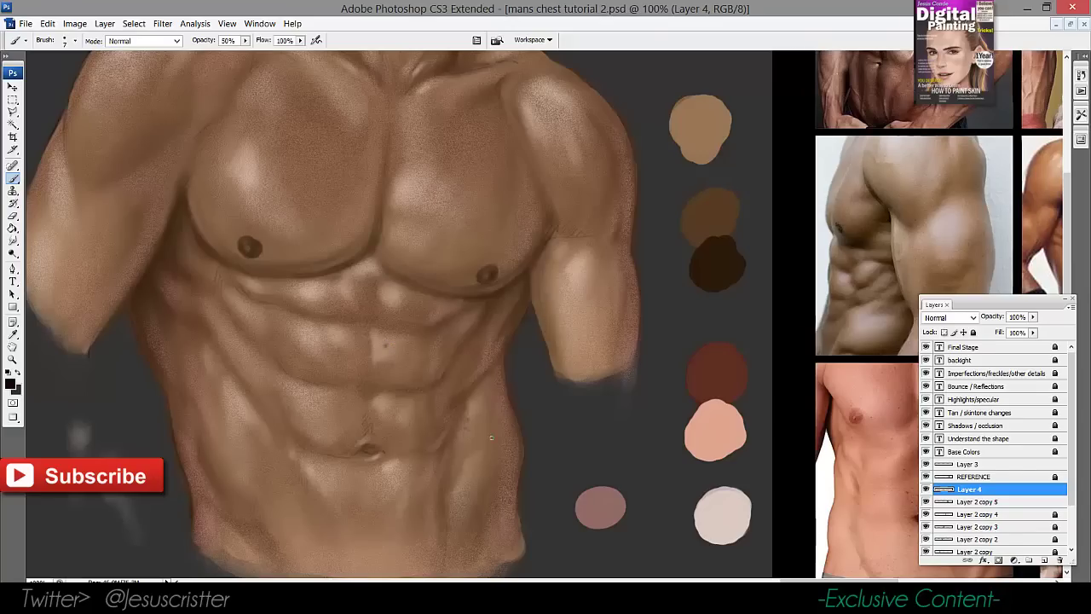
{"action": "left_click_drag", "start_coordinate": [538, 153], "coordinate": [529, 246]}
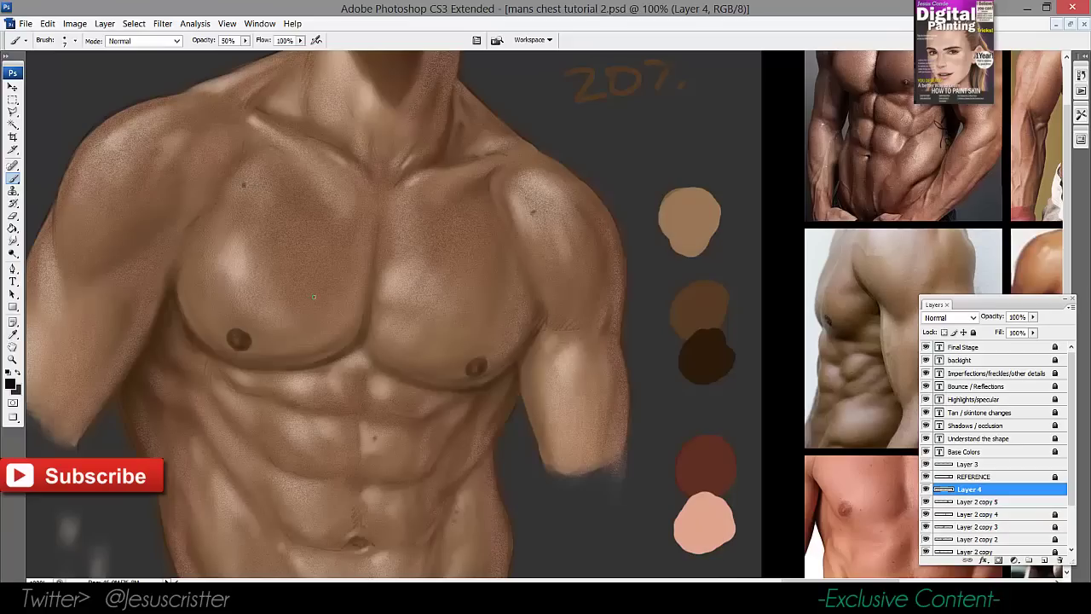
{"action": "left_click_drag", "start_coordinate": [325, 178], "coordinate": [458, 222]}
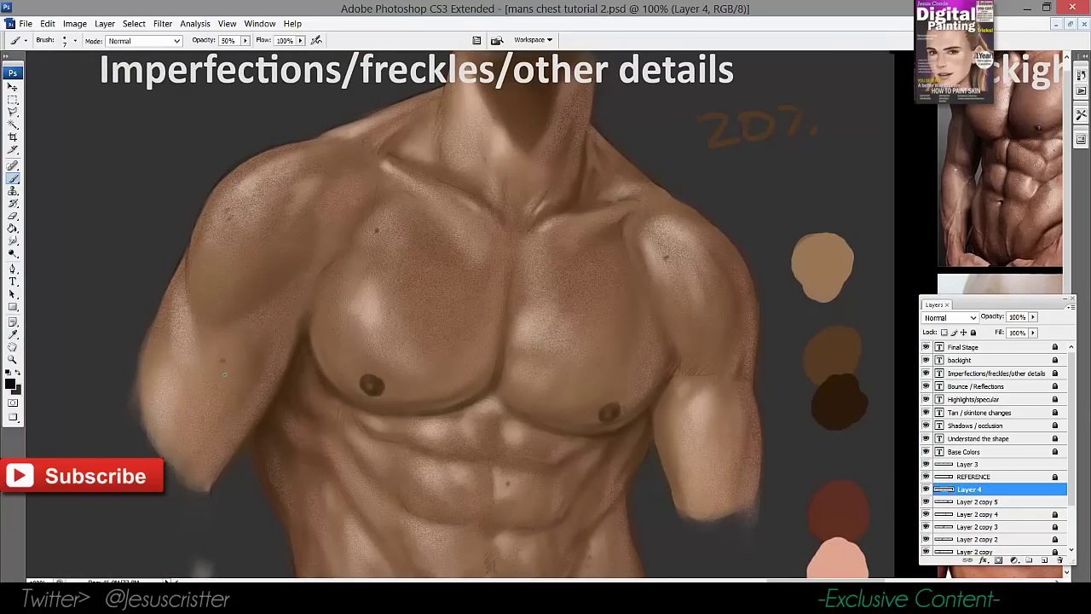
{"action": "left_click_drag", "start_coordinate": [428, 199], "coordinate": [363, 165]}
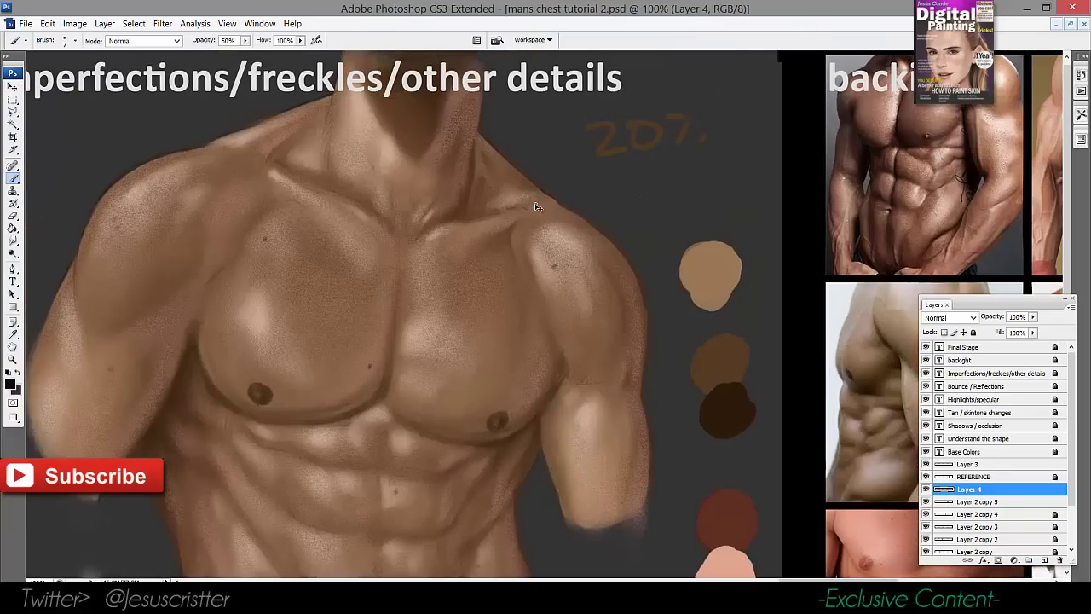
Create another new layer, dab a soft 30 px shadow over the shoulder mole, and reduce the brush to 10 px
{"action": "key", "text": "ctrl+shift+alt+n"}
{"action": "key", "text": "]"}
{"action": "left_click", "coordinate": [554, 265]}
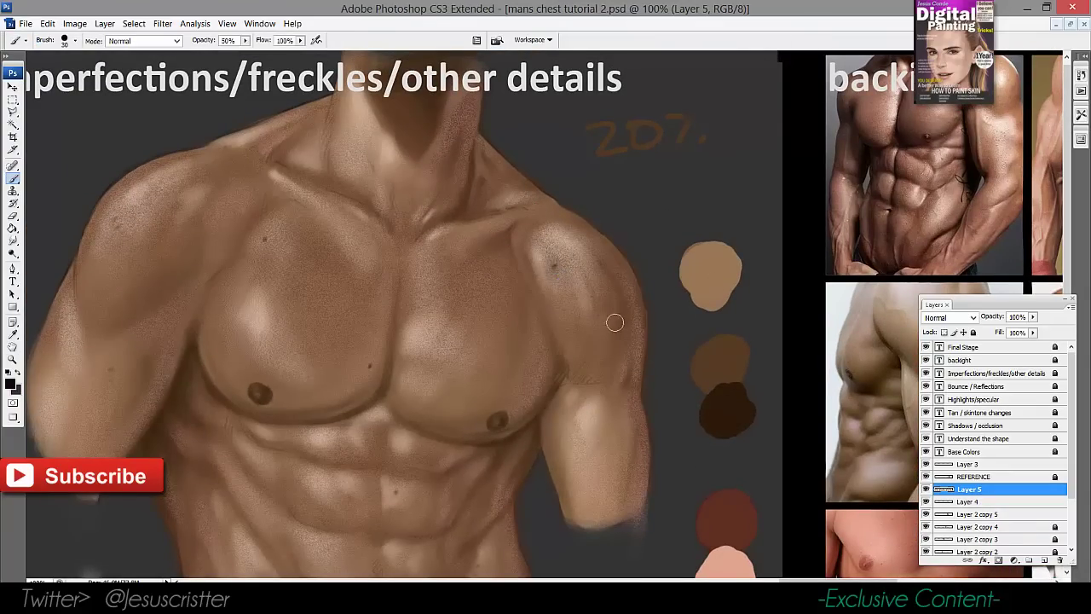
{"action": "left_click_drag", "start_coordinate": [652, 230], "coordinate": [579, 227]}
{"action": "key", "text": "bracketleft"}
{"action": "key", "text": "bracketleft"}
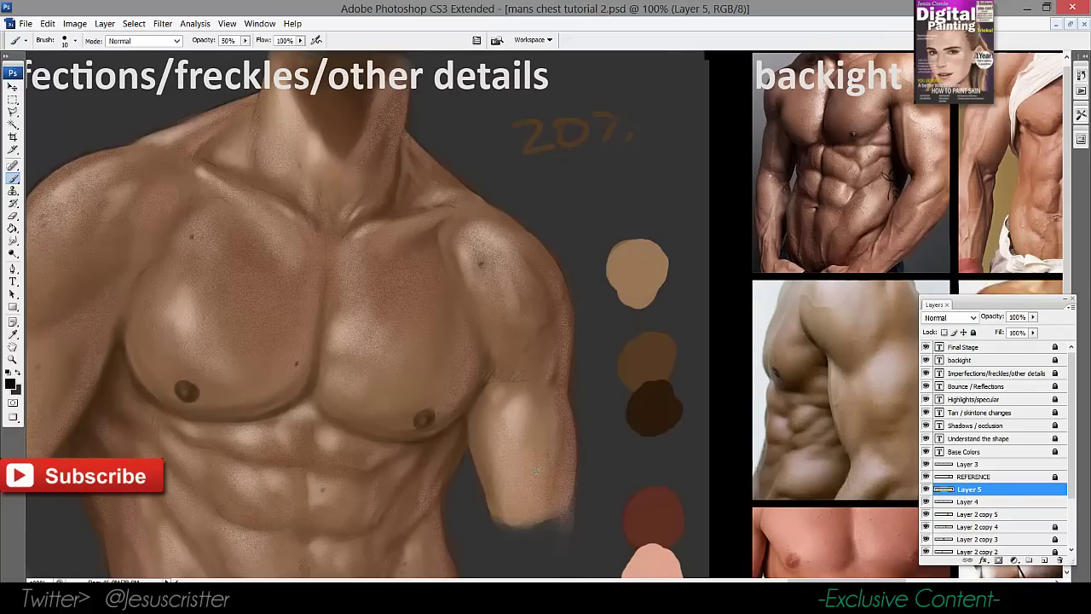
Examine the skin details and body hair in the reference photos under the backlight heading
{"action": "left_click_drag", "start_coordinate": [804, 321], "coordinate": [677, 310]}
{"action": "key", "text": "z"}
{"action": "left_click", "coordinate": [722, 318]}
{"action": "left_click_drag", "start_coordinate": [790, 189], "coordinate": [741, 436]}
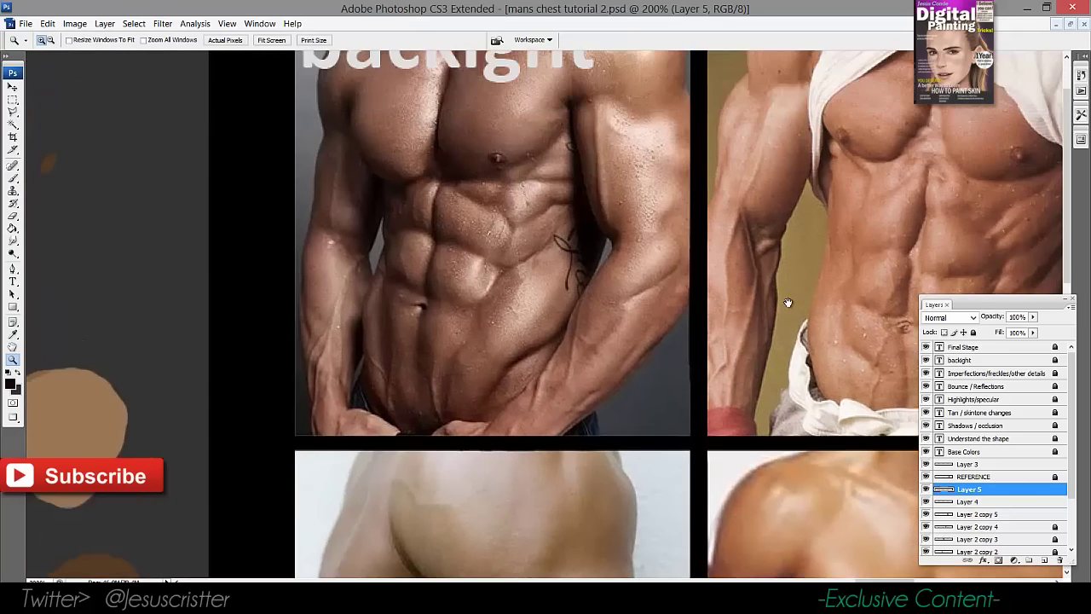
{"action": "left_click_drag", "start_coordinate": [788, 303], "coordinate": [601, 320]}
{"action": "left_click_drag", "start_coordinate": [717, 545], "coordinate": [784, 305]}
{"action": "left_click_drag", "start_coordinate": [558, 555], "coordinate": [555, 279]}
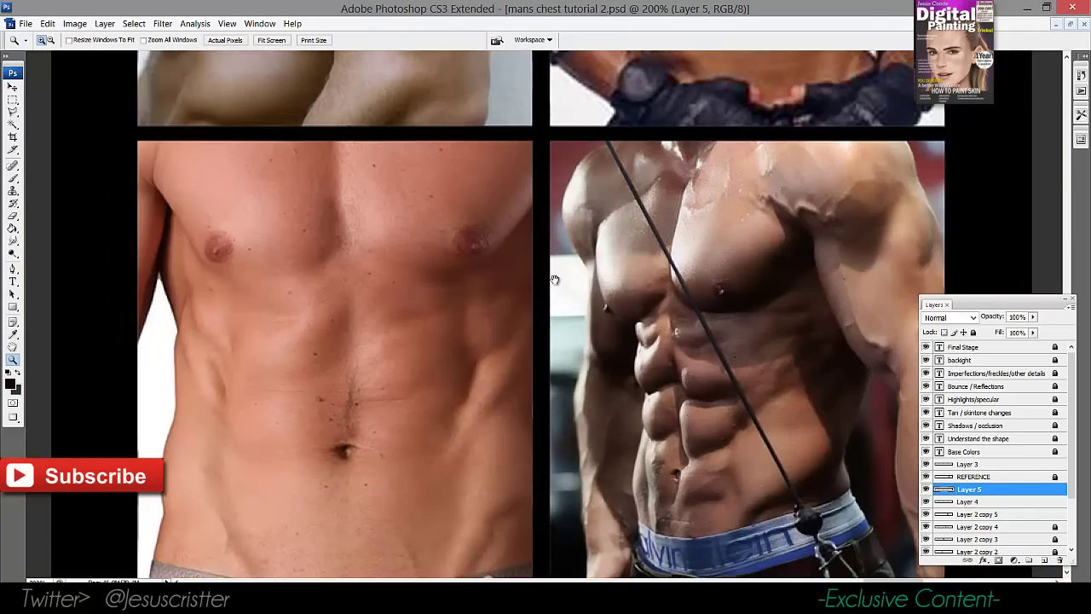
{"action": "left_click_drag", "start_coordinate": [398, 293], "coordinate": [587, 295]}
{"action": "left_click", "coordinate": [588, 295], "text": "alt"}
{"action": "mouse_move", "coordinate": [479, 153]}
{"action": "left_mouse_down"}
{"action": "mouse_move", "coordinate": [618, 275]}
{"action": "mouse_move", "coordinate": [806, 276]}
{"action": "left_mouse_up"}
Darken the navel and brush the beginning of a thin hair line just above it on Layer 5
{"action": "key", "text": "b"}
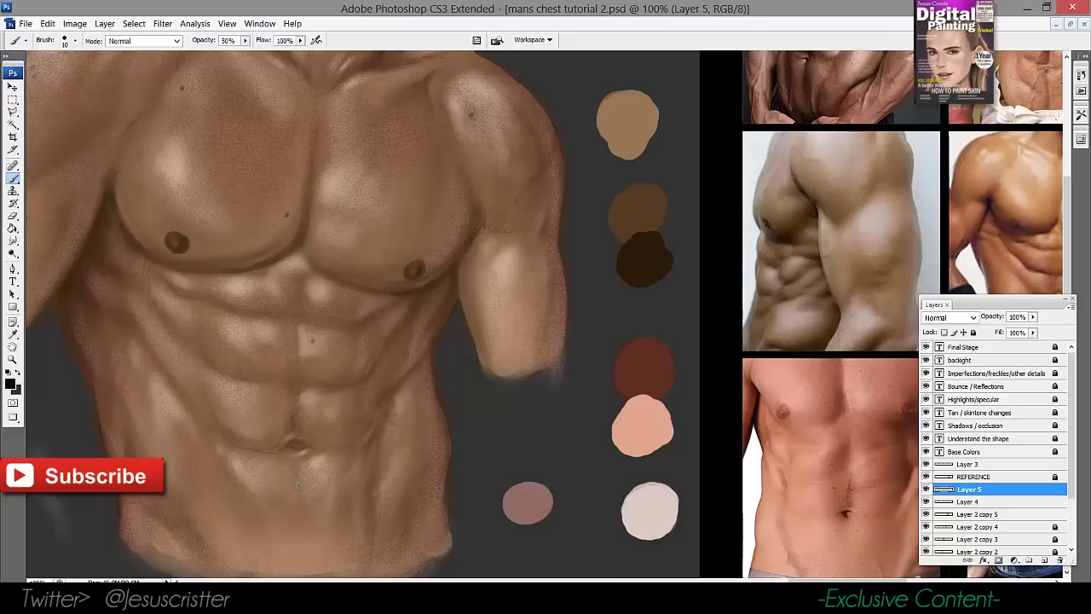
{"action": "left_click_drag", "start_coordinate": [394, 392], "coordinate": [400, 390]}
{"action": "key", "text": "z"}
{"action": "left_click", "coordinate": [439, 367], "text": "alt"}
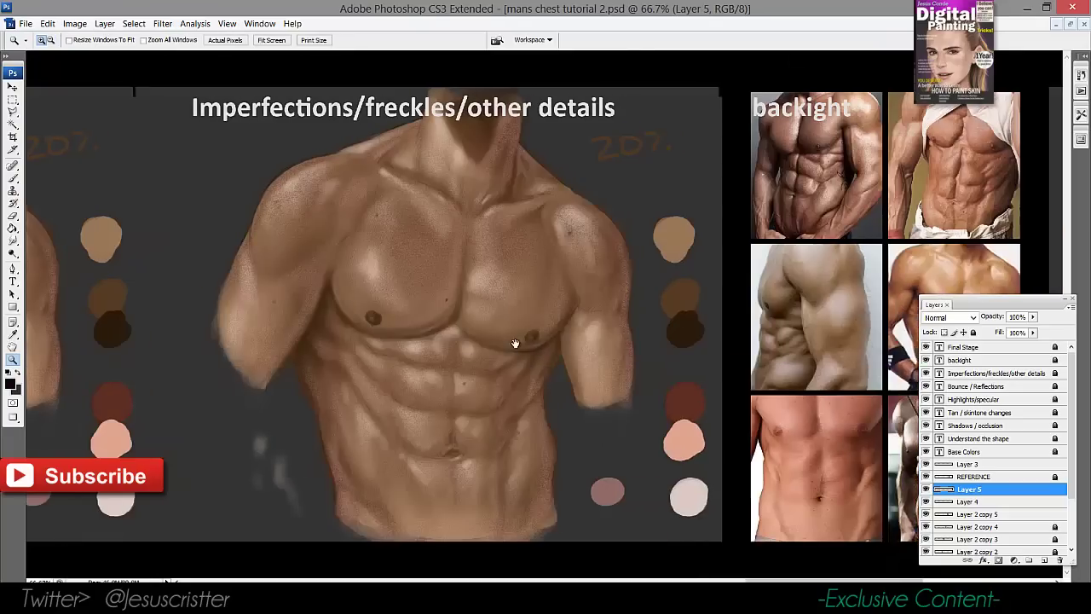
{"action": "mouse_move", "coordinate": [514, 343]}
{"action": "left_mouse_down"}
{"action": "mouse_move", "coordinate": [484, 389]}
{"action": "mouse_move", "coordinate": [411, 386]}
{"action": "left_mouse_up"}
{"action": "left_click", "coordinate": [453, 454]}
{"action": "key", "text": "b"}
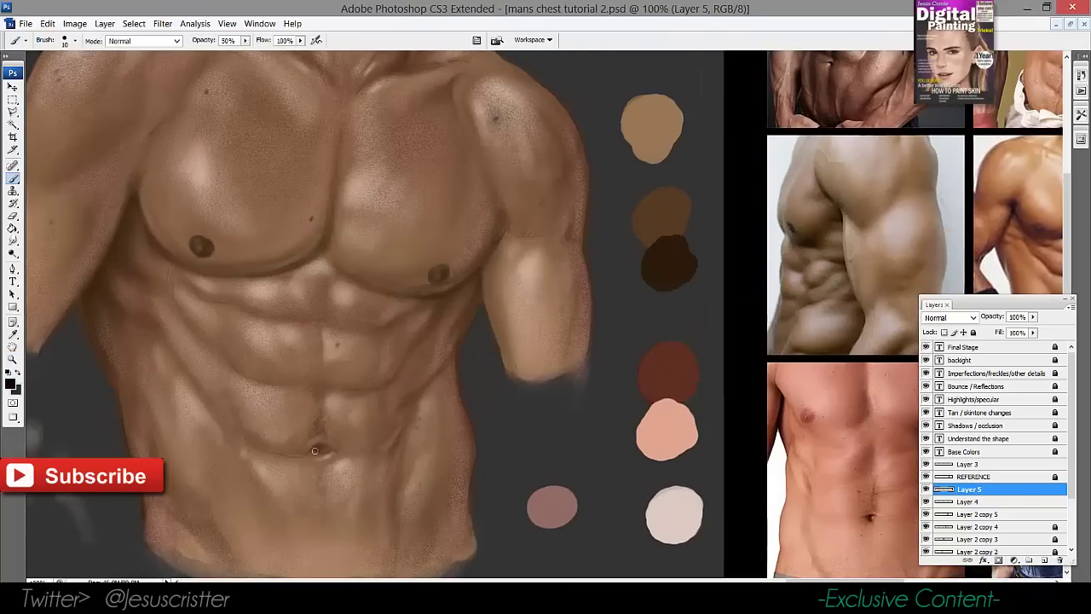
{"action": "left_click_drag", "start_coordinate": [315, 451], "coordinate": [323, 446]}
{"action": "left_click_drag", "start_coordinate": [321, 401], "coordinate": [320, 416]}
Paint fine hair strokes above and below the navel with a 3 px brush at 50% opacity
{"action": "key", "text": "ctrl+plus"}
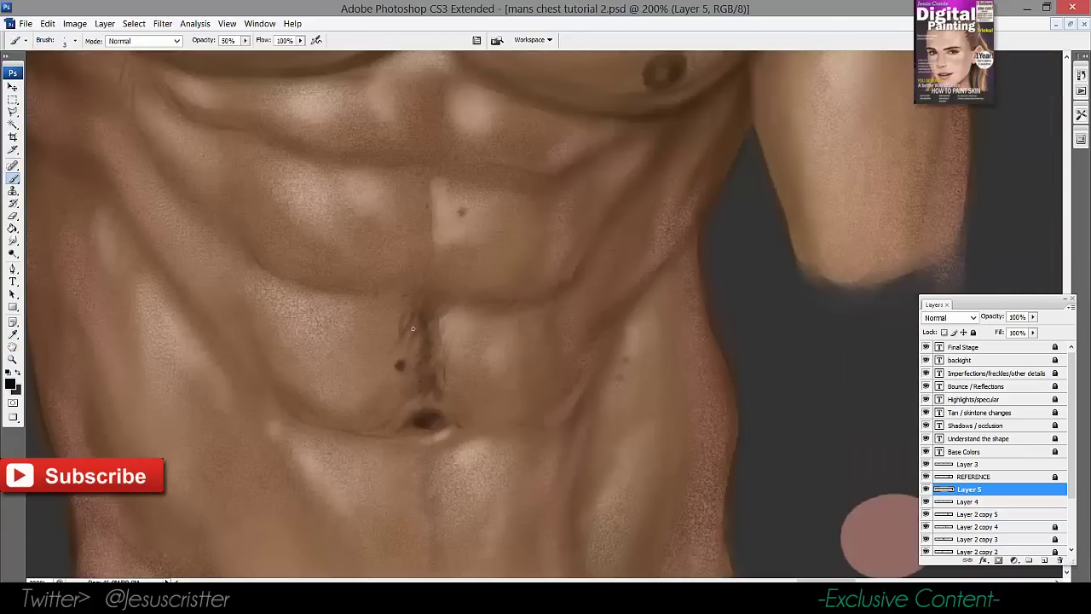
{"action": "left_click_drag", "start_coordinate": [408, 312], "coordinate": [400, 293]}
{"action": "mouse_move", "coordinate": [445, 460]}
{"action": "left_mouse_down"}
{"action": "mouse_move", "coordinate": [421, 420]}
{"action": "mouse_move", "coordinate": [410, 464]}
{"action": "left_mouse_up"}
{"action": "left_click_drag", "start_coordinate": [405, 464], "coordinate": [405, 494]}
{"action": "left_click_drag", "start_coordinate": [408, 478], "coordinate": [415, 500]}
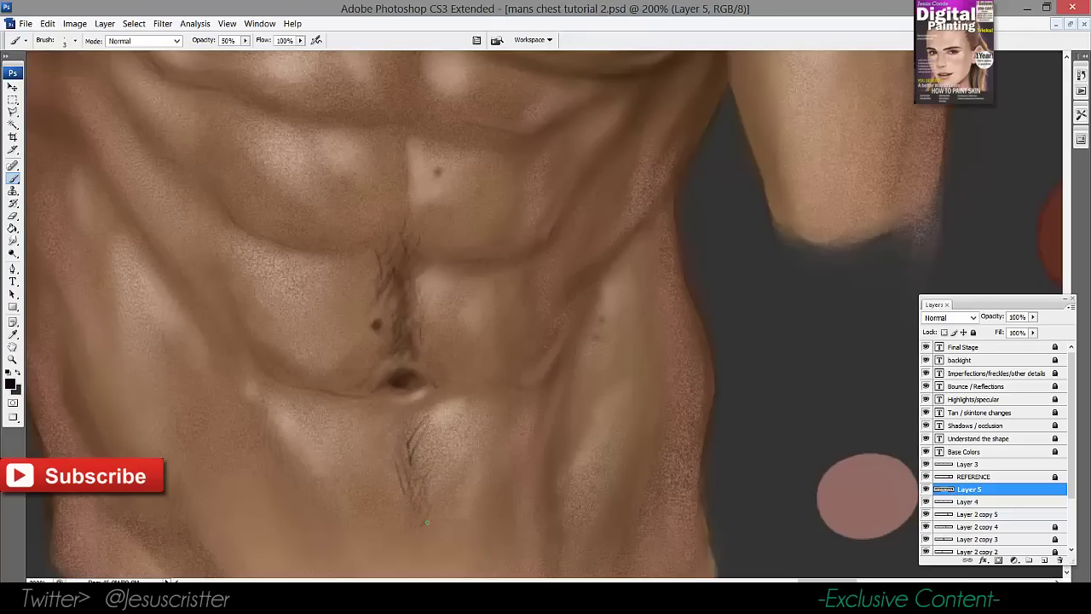
Spread more fine hairs across the lower belly and along both sides of the hair line above the navel
{"action": "left_click_drag", "start_coordinate": [818, 339], "coordinate": [440, 330]}
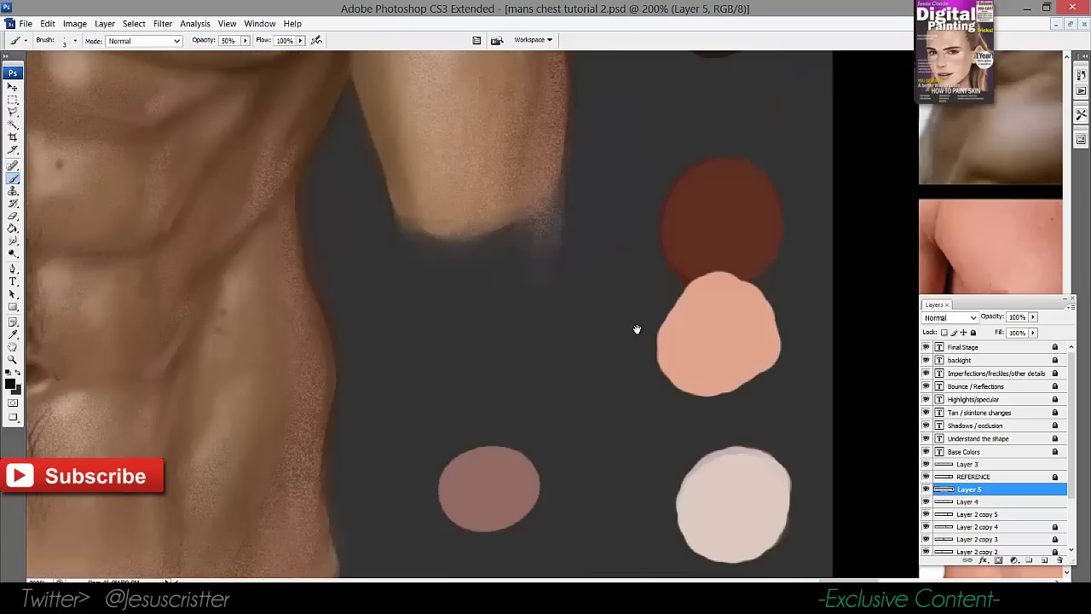
{"action": "left_click_drag", "start_coordinate": [733, 379], "coordinate": [321, 319]}
{"action": "left_click_drag", "start_coordinate": [198, 367], "coordinate": [729, 374]}
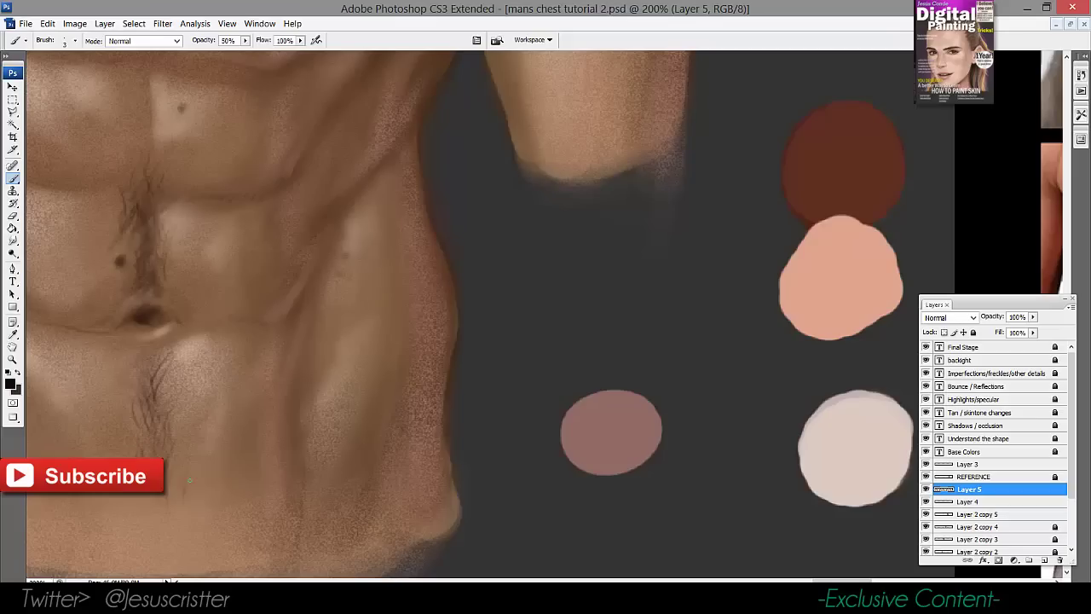
{"action": "scroll", "coordinate": [198, 474], "scroll_direction": "left", "scroll_amount": 2}
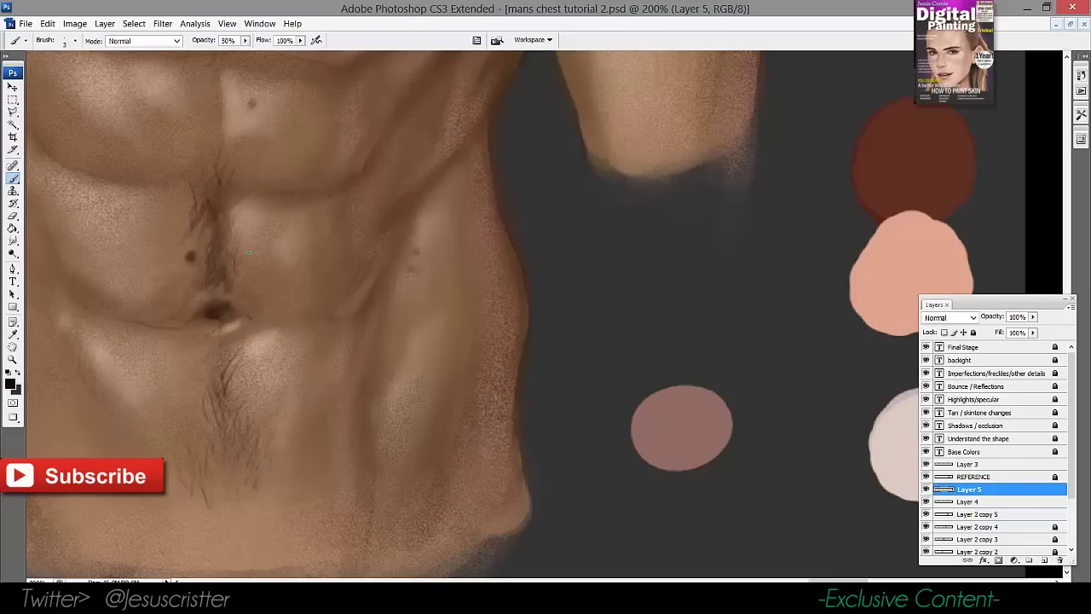
{"action": "left_click_drag", "start_coordinate": [249, 252], "coordinate": [261, 292]}
{"action": "left_click_drag", "start_coordinate": [196, 274], "coordinate": [200, 240]}
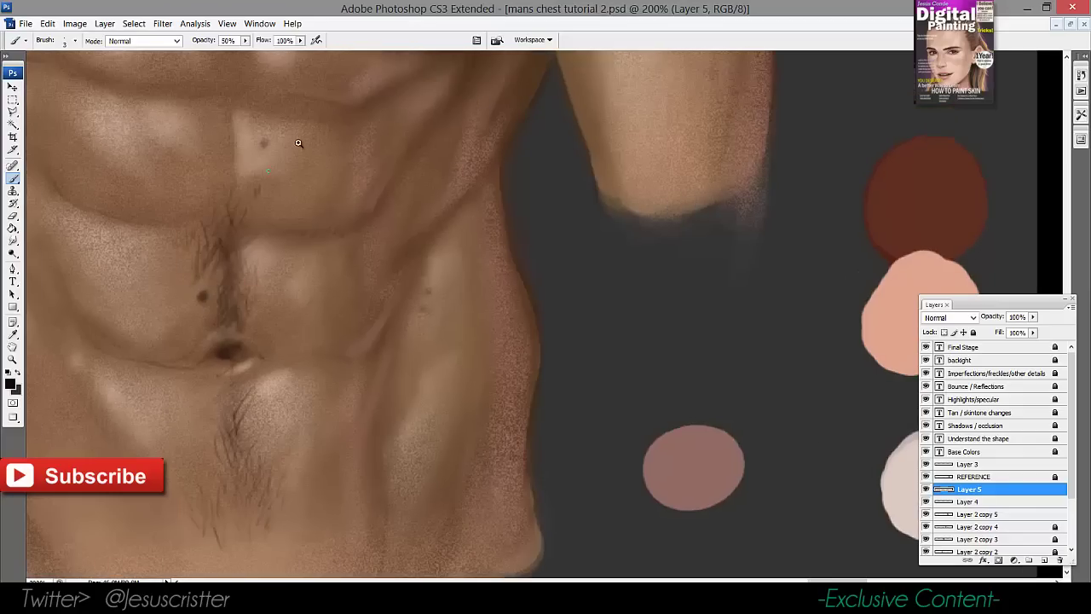
Compare the painted belly hair with the navel area and freckles in the bare chest reference photo
{"action": "key", "text": "z"}
{"action": "left_click", "coordinate": [312, 96], "text": "alt"}
{"action": "left_click", "coordinate": [383, 141], "text": "alt"}
{"action": "left_click_drag", "start_coordinate": [849, 324], "coordinate": [692, 330]}
{"action": "left_click_drag", "start_coordinate": [719, 364], "coordinate": [676, 367]}
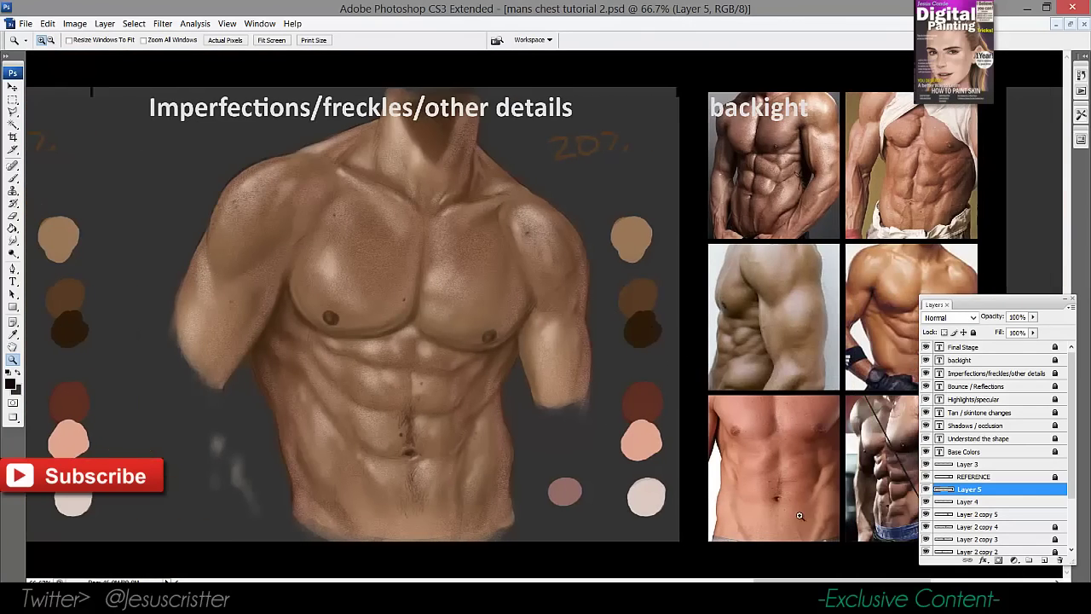
{"action": "left_click", "coordinate": [797, 452]}
{"action": "left_click", "coordinate": [798, 452]}
{"action": "left_click_drag", "start_coordinate": [141, 452], "coordinate": [597, 378]}
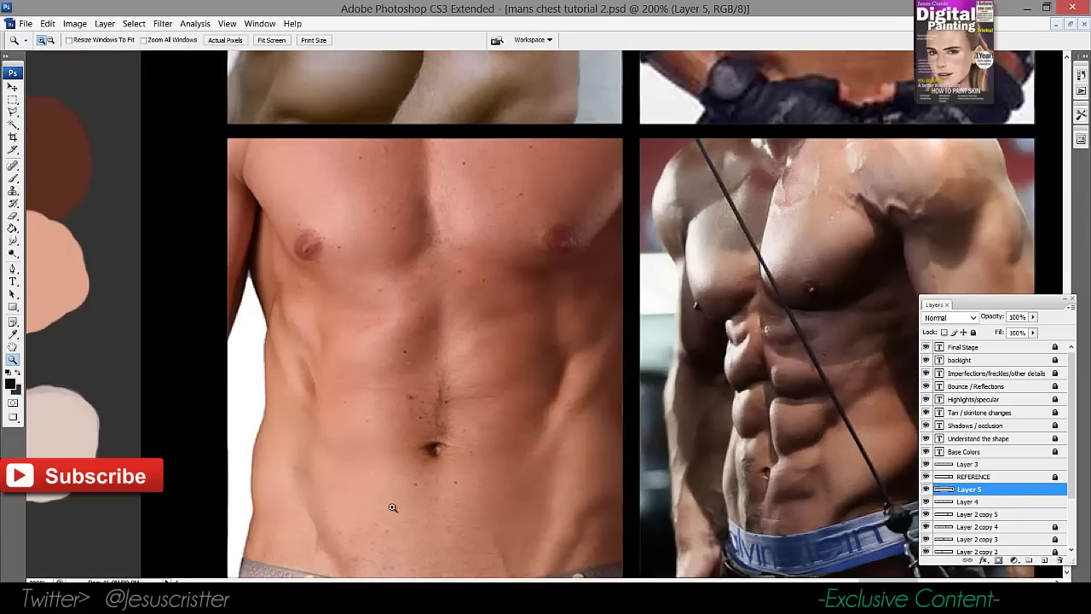
{"action": "left_click_drag", "start_coordinate": [261, 416], "coordinate": [741, 414]}
{"action": "left_click_drag", "start_coordinate": [75, 373], "coordinate": [516, 382]}
Paint a near-black colour swatch above the mauve swatch beside the torso
{"action": "key", "text": "b"}
{"action": "key", "text": "bracketright"}
{"action": "left_click_drag", "start_coordinate": [673, 323], "coordinate": [692, 335]}
Dot small freckles over the lower belly and flank with a 4 px brush on Layer 5
{"action": "key", "text": "bracketleft"}
{"action": "key", "text": "bracketleft"}
{"action": "key", "text": "bracketleft"}
{"action": "key", "text": "bracketleft"}
{"action": "key", "text": "bracketleft"}
{"action": "key", "text": "bracketleft"}
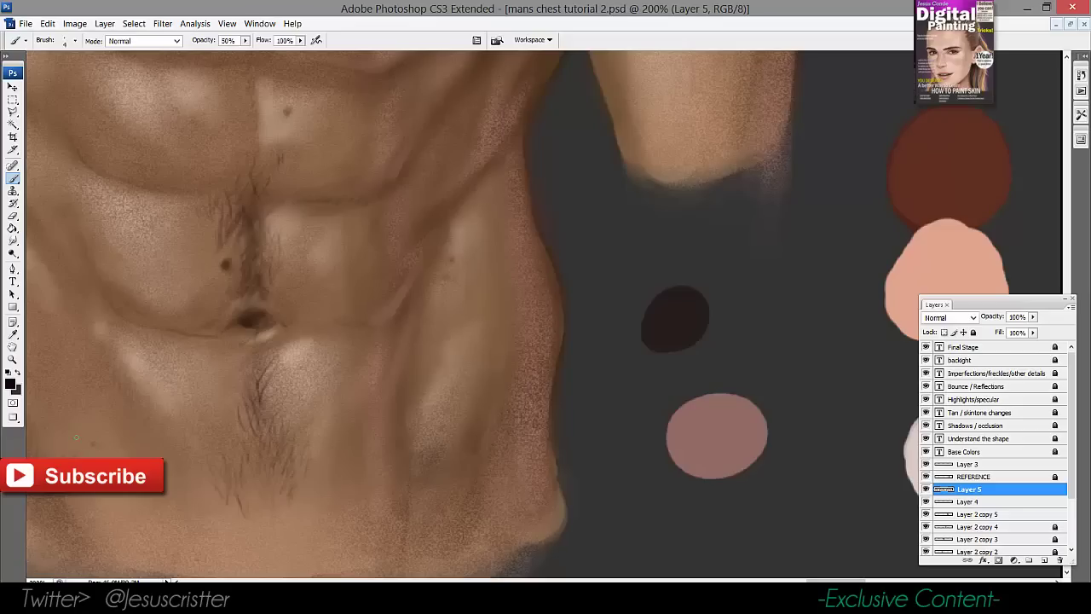
{"action": "left_click_drag", "start_coordinate": [103, 396], "coordinate": [227, 405]}
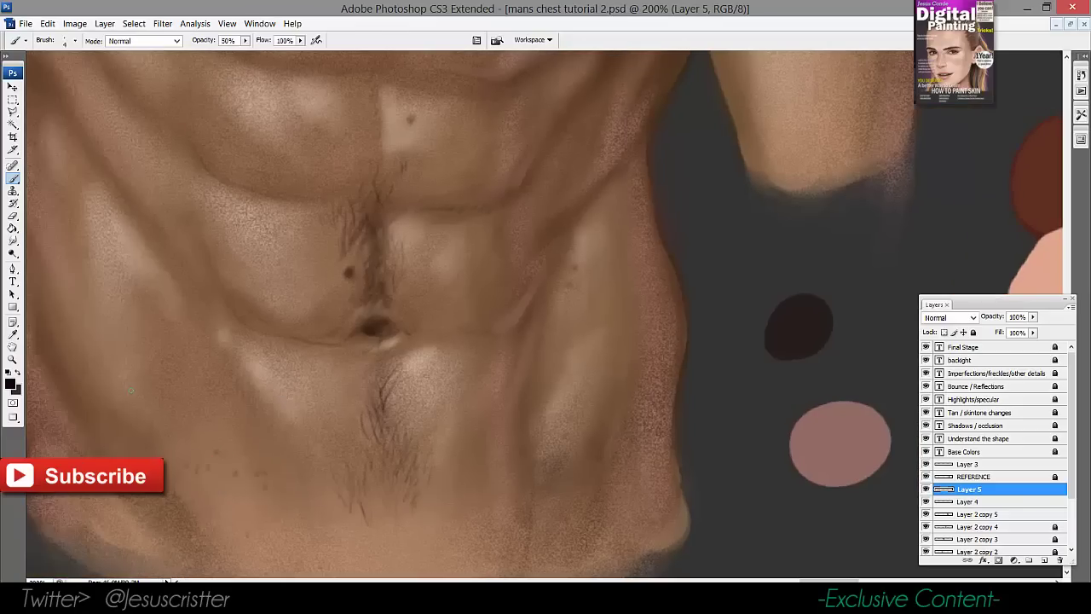
{"action": "left_click_drag", "start_coordinate": [133, 330], "coordinate": [161, 371]}
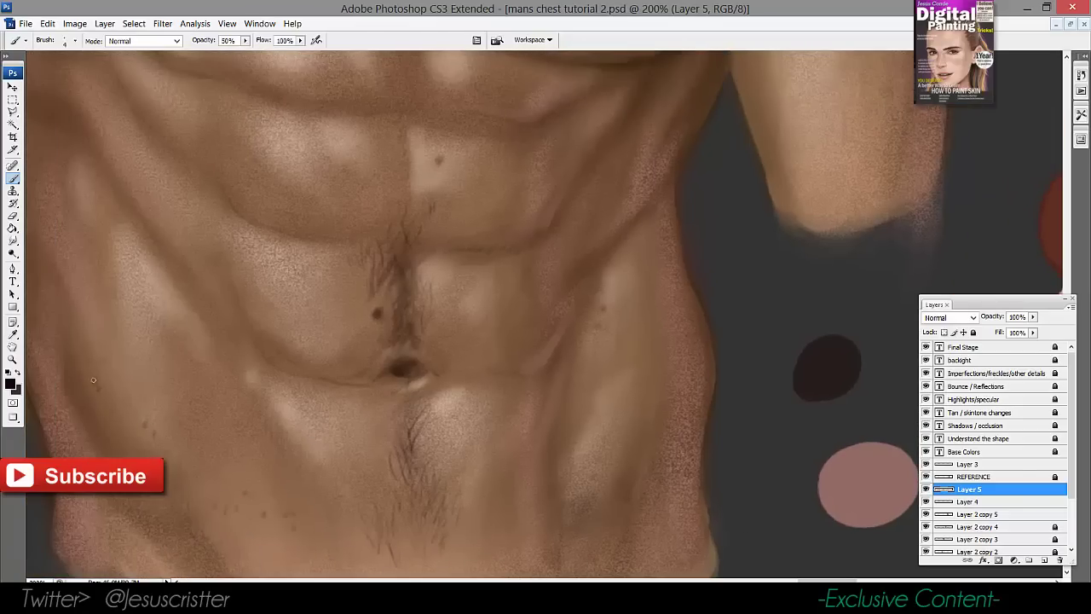
{"action": "key", "text": "z"}
{"action": "left_click", "coordinate": [215, 362], "text": "alt"}
{"action": "left_click", "coordinate": [602, 298], "text": "alt"}
{"action": "left_click", "coordinate": [592, 421]}
{"action": "left_click", "coordinate": [579, 433]}
{"action": "key", "text": "b"}
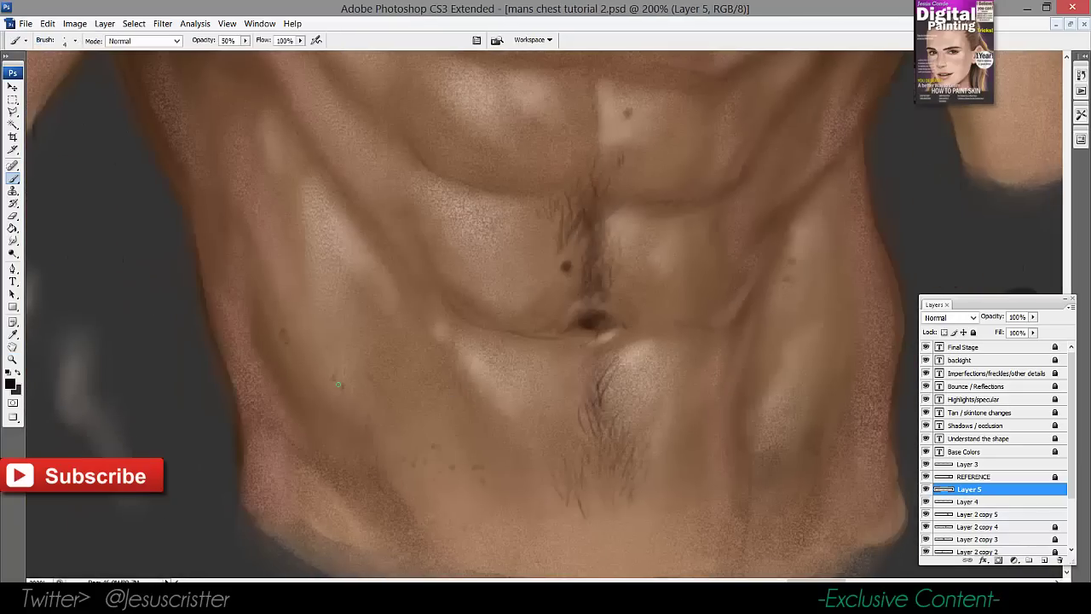
{"action": "key", "text": "z"}
{"action": "left_click", "coordinate": [458, 292], "text": "alt"}
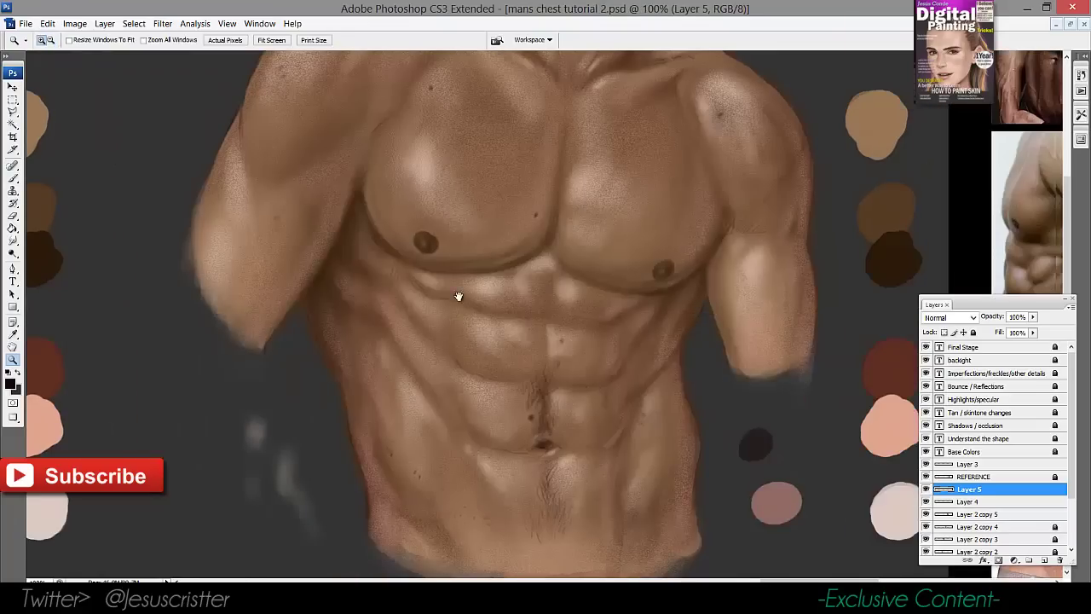
{"action": "key", "text": "b"}
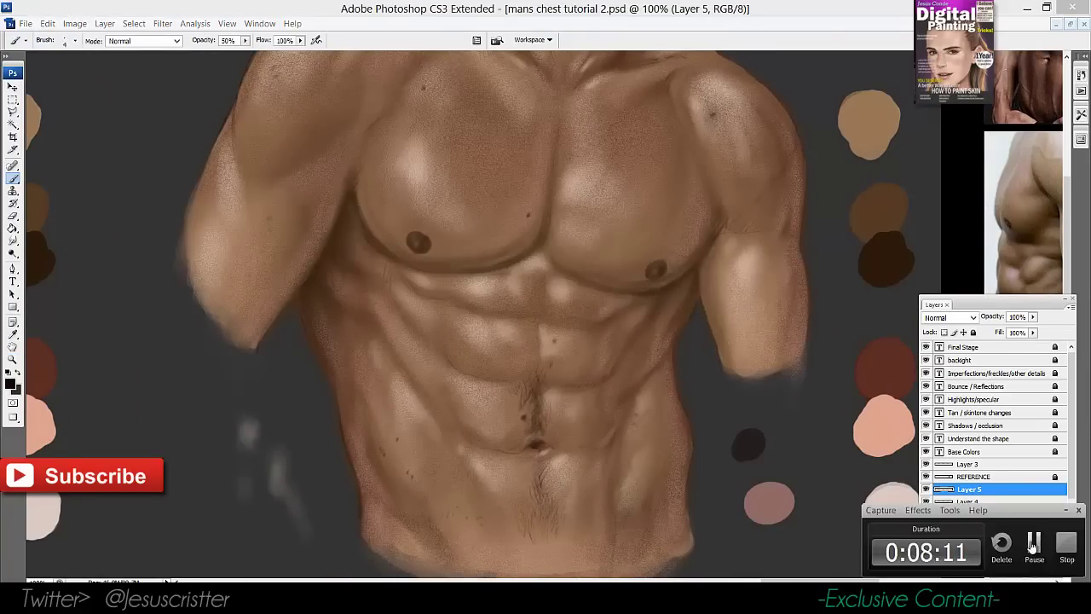
Sample a skin tone from the lower flank of the bare chest reference photo
{"action": "left_click_drag", "start_coordinate": [750, 293], "coordinate": [617, 268]}
{"action": "key", "text": "z"}
{"action": "left_click", "coordinate": [816, 407]}
{"action": "left_click_drag", "start_coordinate": [861, 427], "coordinate": [658, 304]}
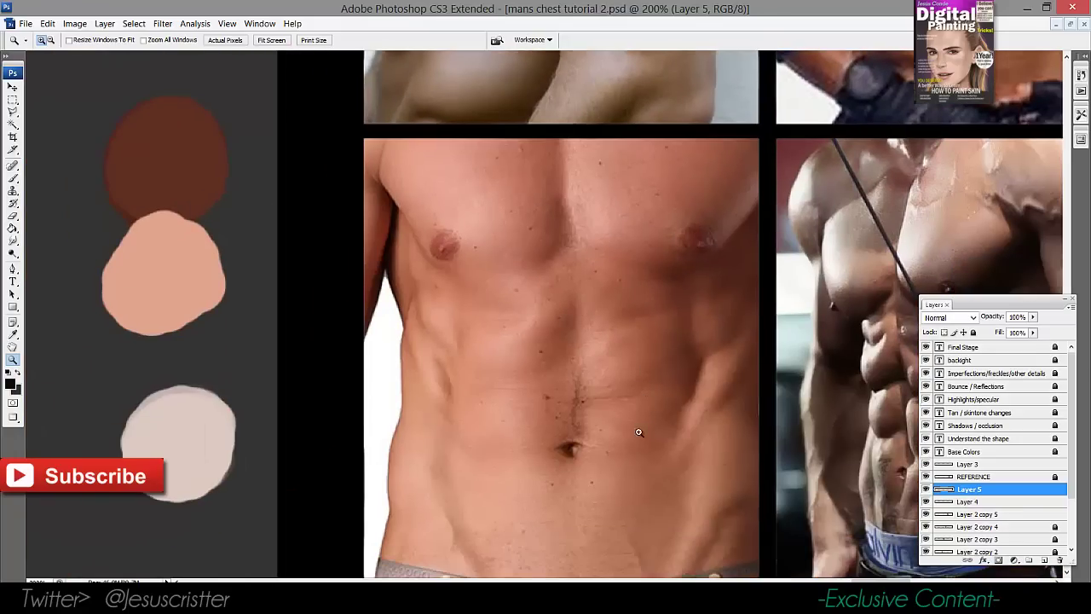
{"action": "key", "text": "i"}
{"action": "left_click", "coordinate": [438, 488]}
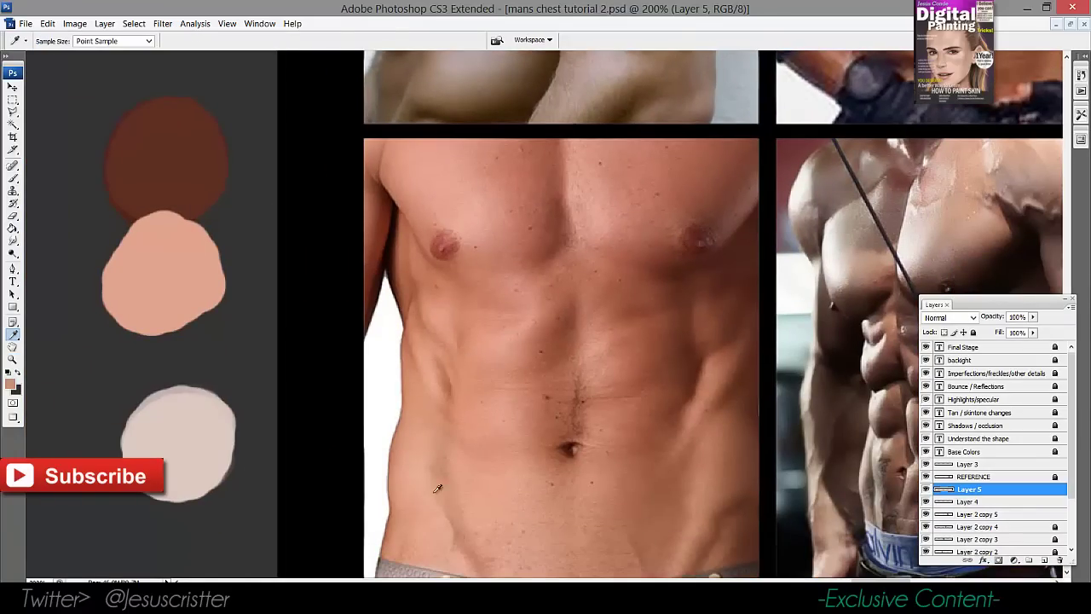
Change the foreground colour from the sampled skin tone to a dark olive in the colour picker
{"action": "mouse_move", "coordinate": [432, 471]}
{"action": "left_mouse_down"}
{"action": "mouse_move", "coordinate": [751, 353]}
{"action": "mouse_move", "coordinate": [895, 337]}
{"action": "left_mouse_up"}
{"action": "key", "text": "z"}
{"action": "left_click", "coordinate": [550, 315]}
{"action": "left_click_drag", "start_coordinate": [514, 299], "coordinate": [508, 316]}
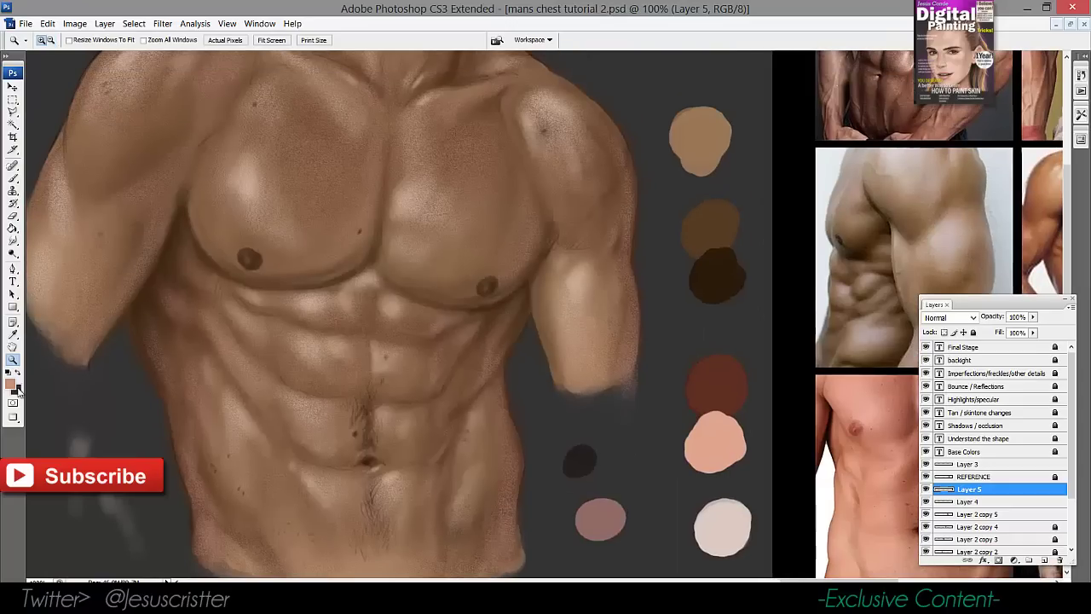
{"action": "left_click", "coordinate": [10, 384]}
{"action": "left_click", "coordinate": [701, 281]}
{"action": "mouse_move", "coordinate": [602, 280]}
{"action": "left_mouse_down"}
{"action": "mouse_move", "coordinate": [577, 264]}
{"action": "mouse_move", "coordinate": [619, 242]}
{"action": "left_mouse_up"}
{"action": "key", "text": "Return"}
{"action": "key", "text": "z"}
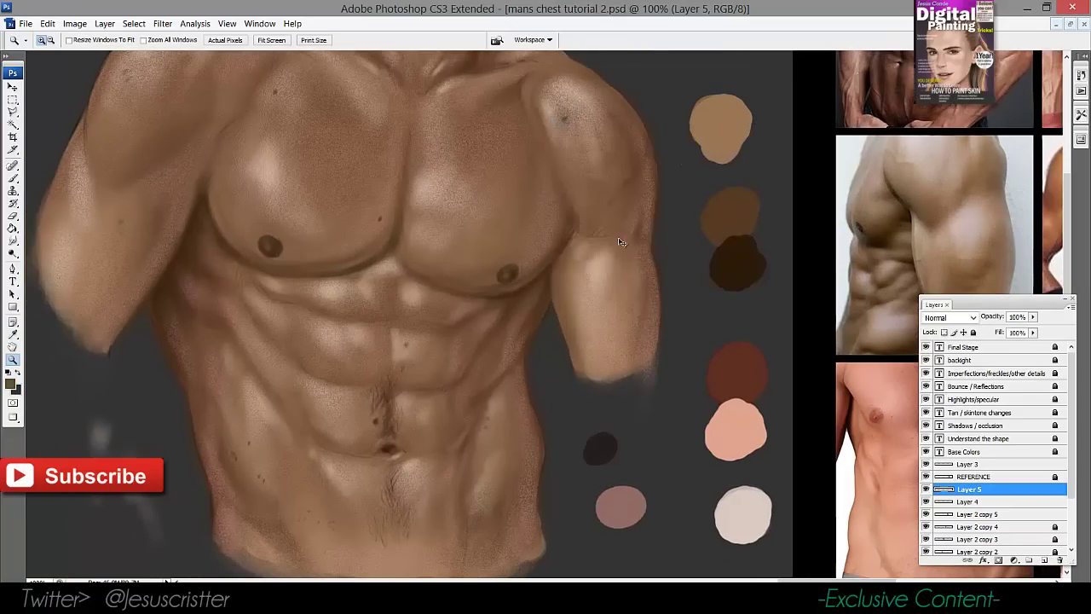
Create a new layer above Layer 5, switch to the full-screen view, and paint faint olive vein lines on the lower abdomen
{"action": "key", "text": "ctrl+shift+n"}
{"action": "key", "text": "Return"}
{"action": "mouse_move", "coordinate": [636, 349]}
{"action": "left_mouse_down"}
{"action": "mouse_move", "coordinate": [577, 344]}
{"action": "mouse_move", "coordinate": [546, 304]}
{"action": "mouse_move", "coordinate": [561, 297]}
{"action": "left_mouse_up"}
{"action": "key", "text": "f"}
{"action": "key", "text": "b"}
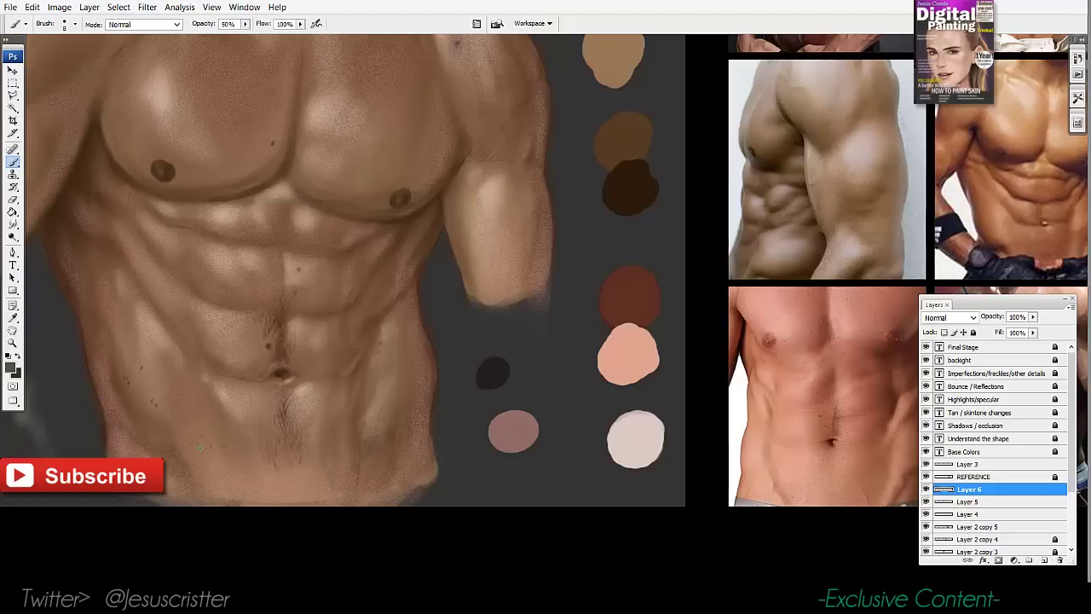
{"action": "left_click_drag", "start_coordinate": [363, 297], "coordinate": [392, 274]}
{"action": "key", "text": "z"}
{"action": "left_click", "coordinate": [433, 362]}
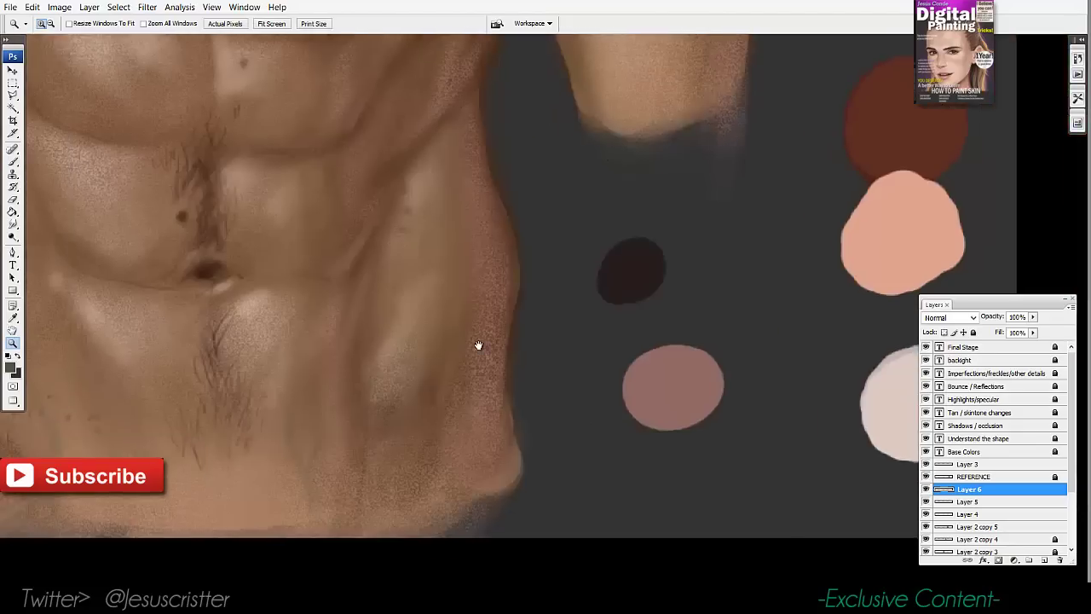
Darken the strokes on Layer 6 by lowering their lightness with Hue/Saturation and set the layer's opacity to 50%
{"action": "left_click_drag", "start_coordinate": [478, 346], "coordinate": [634, 329]}
{"action": "left_click", "coordinate": [66, 8]}
{"action": "mouse_move", "coordinate": [85, 43]}
{"action": "left_click", "coordinate": [213, 156]}
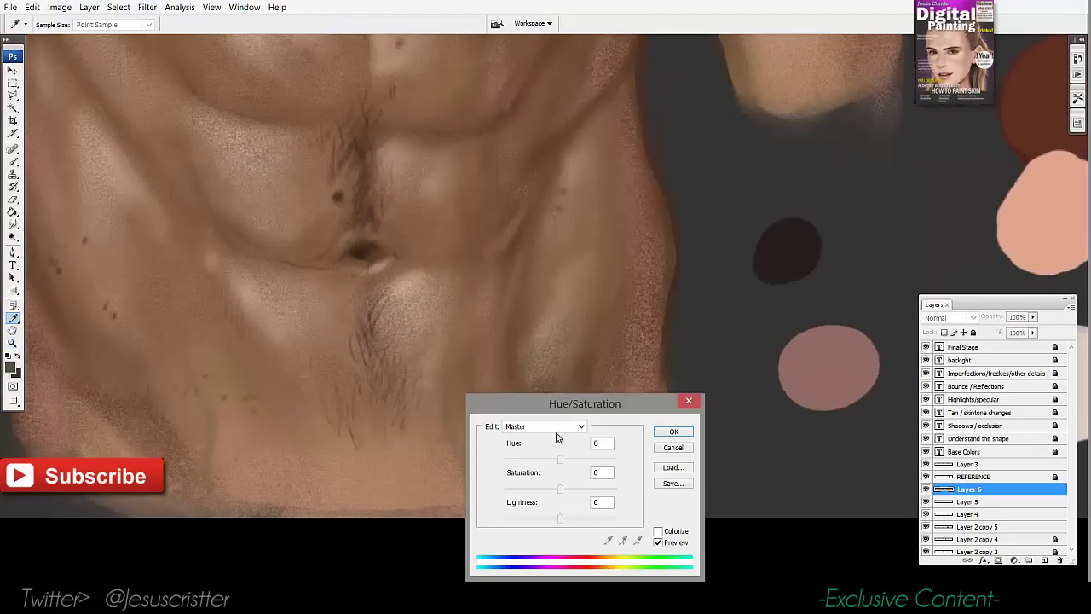
{"action": "left_click_drag", "start_coordinate": [560, 517], "coordinate": [534, 520]}
{"action": "left_click", "coordinate": [674, 431]}
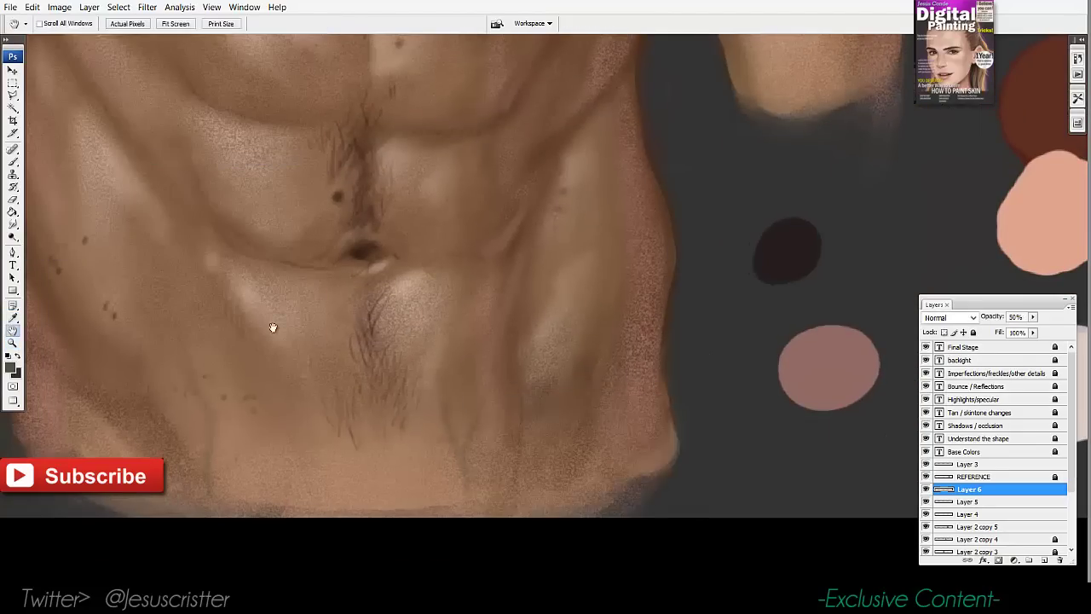
Darken the foreground colour to a near-black olive and set Layer 6's opacity to 66%
{"action": "left_click", "coordinate": [12, 367]}
{"action": "mouse_move", "coordinate": [578, 286]}
{"action": "left_mouse_down"}
{"action": "mouse_move", "coordinate": [565, 292]}
{"action": "mouse_move", "coordinate": [602, 340]}
{"action": "mouse_move", "coordinate": [590, 352]}
{"action": "left_mouse_up"}
{"action": "left_click", "coordinate": [788, 163]}
Paint faint dark vein lines over both arms of the Imperfections/freckles/other details torso on Layer 6
{"action": "key", "text": "ctrl+minus"}
{"action": "key", "text": "ctrl+minus"}
{"action": "key", "text": "ctrl+minus"}
{"action": "left_click", "coordinate": [588, 348]}
{"action": "left_click_drag", "start_coordinate": [671, 361], "coordinate": [354, 392]}
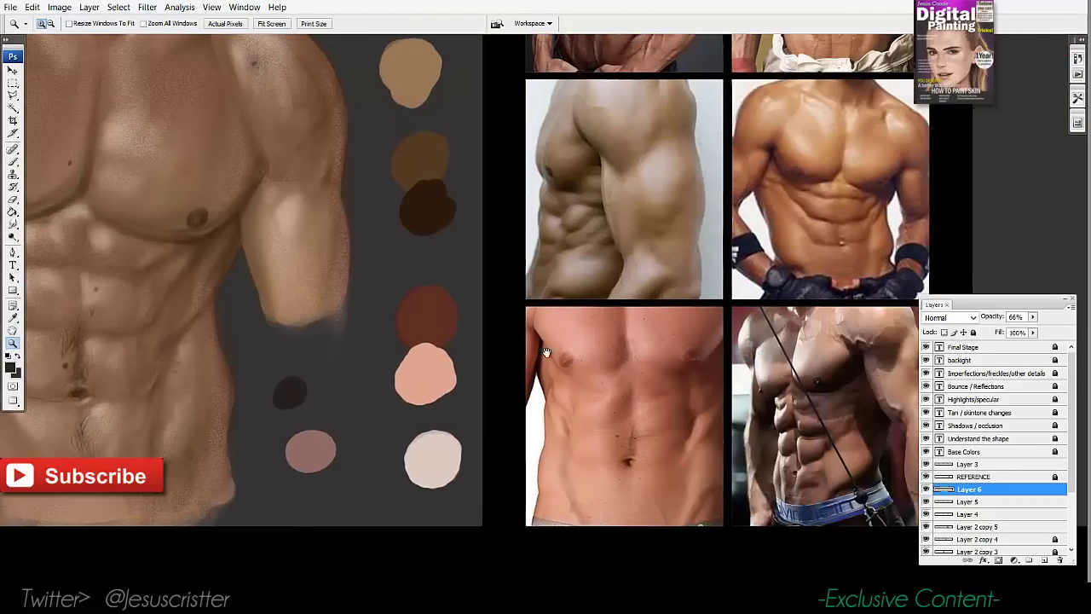
{"action": "mouse_move", "coordinate": [567, 377]}
{"action": "left_mouse_down"}
{"action": "mouse_move", "coordinate": [558, 385]}
{"action": "mouse_move", "coordinate": [634, 466]}
{"action": "left_mouse_up"}
{"action": "key", "text": "b"}
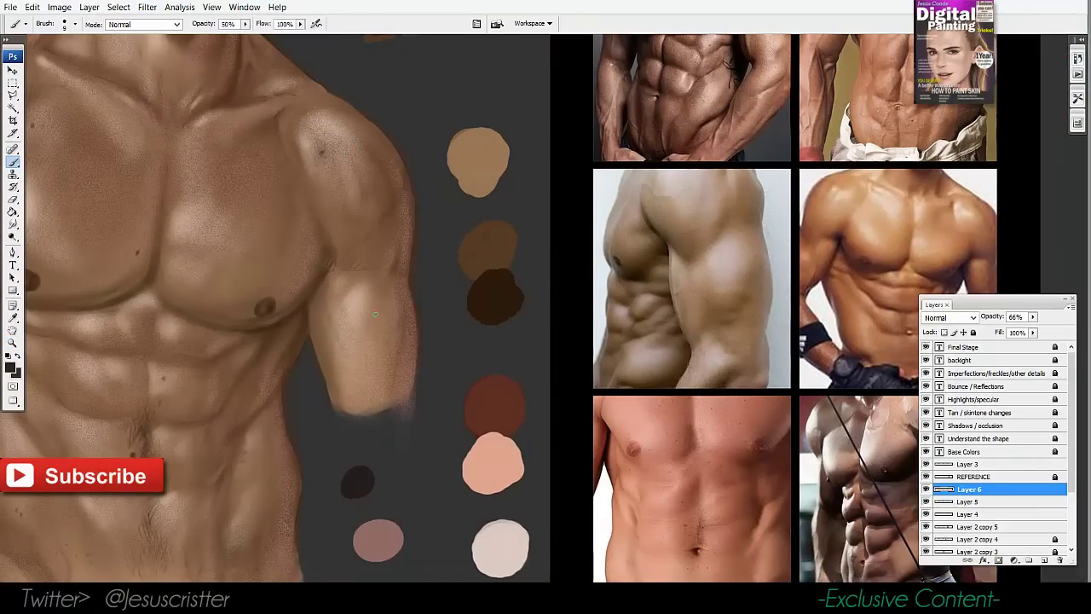
{"action": "left_click_drag", "start_coordinate": [380, 291], "coordinate": [447, 298]}
{"action": "left_click_drag", "start_coordinate": [498, 351], "coordinate": [342, 288]}
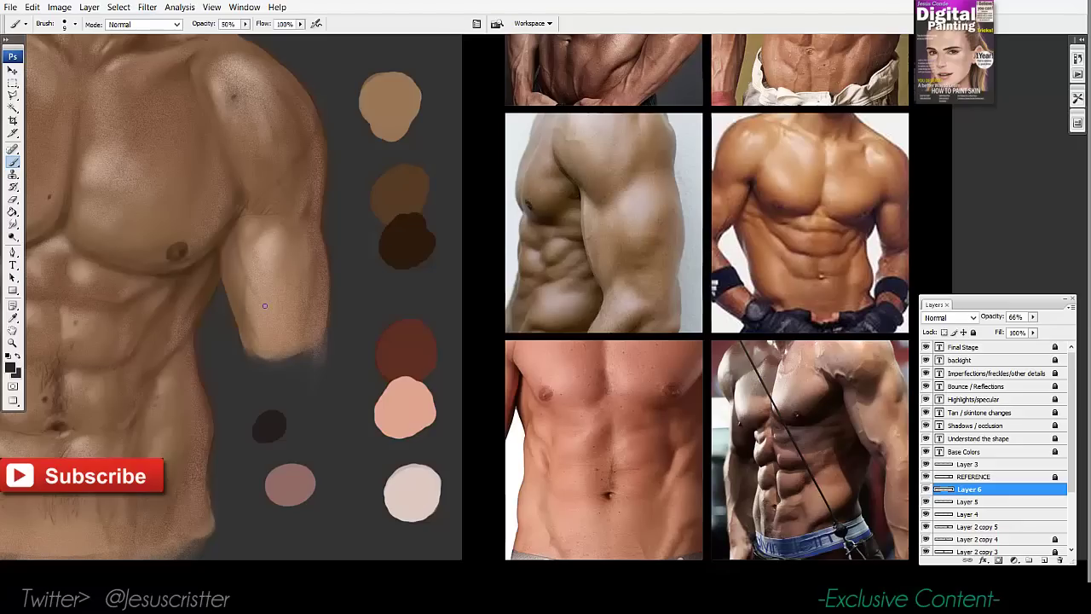
{"action": "left_click_drag", "start_coordinate": [318, 277], "coordinate": [351, 323]}
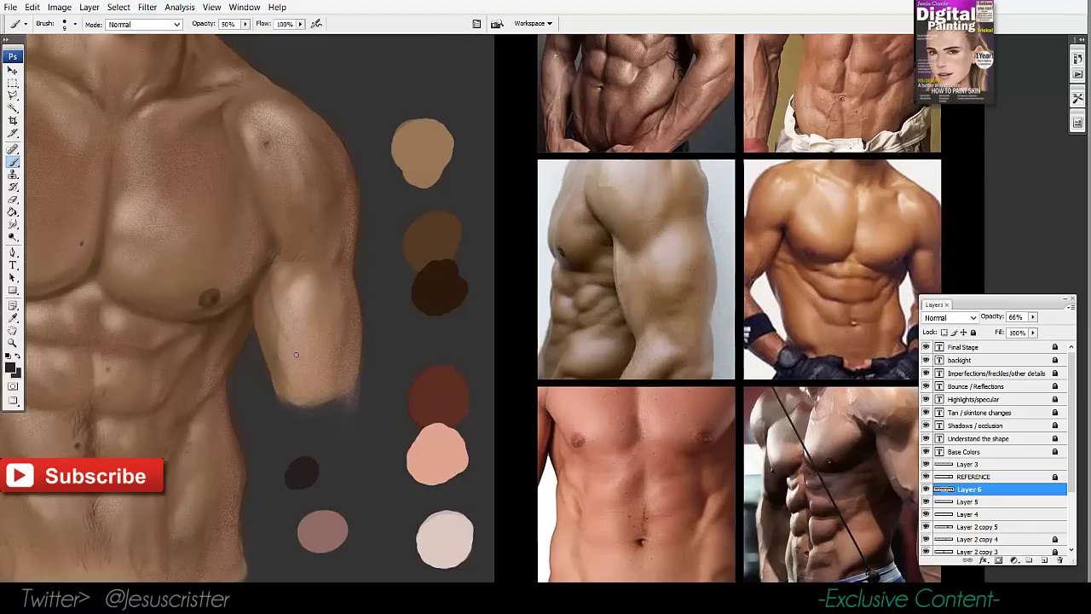
{"action": "left_click_drag", "start_coordinate": [218, 261], "coordinate": [413, 347]}
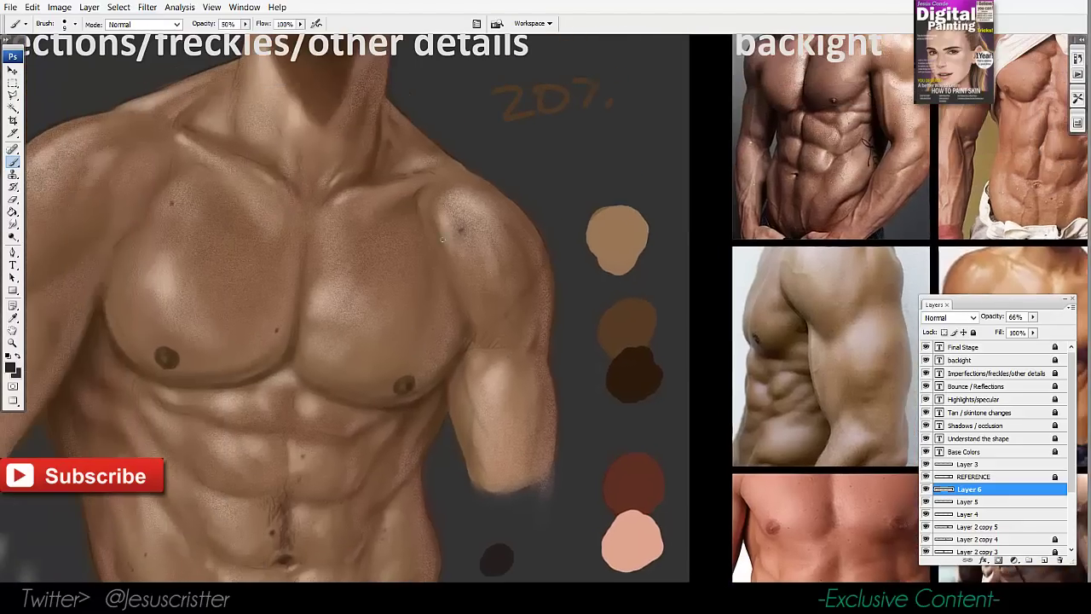
{"action": "left_click_drag", "start_coordinate": [443, 240], "coordinate": [609, 272]}
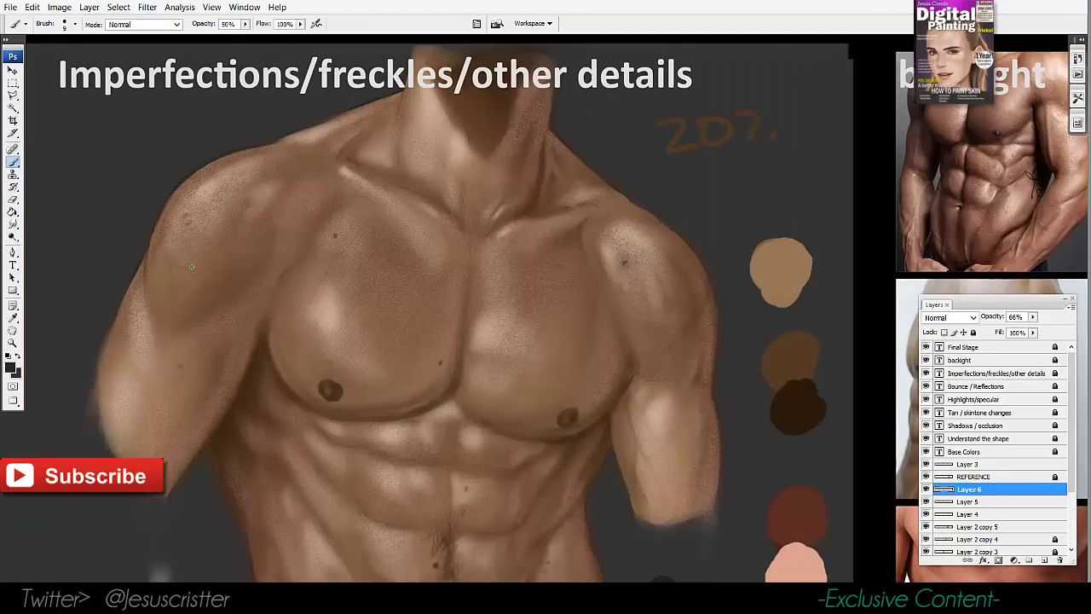
{"action": "left_click_drag", "start_coordinate": [677, 330], "coordinate": [418, 291]}
{"action": "left_click_drag", "start_coordinate": [428, 252], "coordinate": [573, 268]}
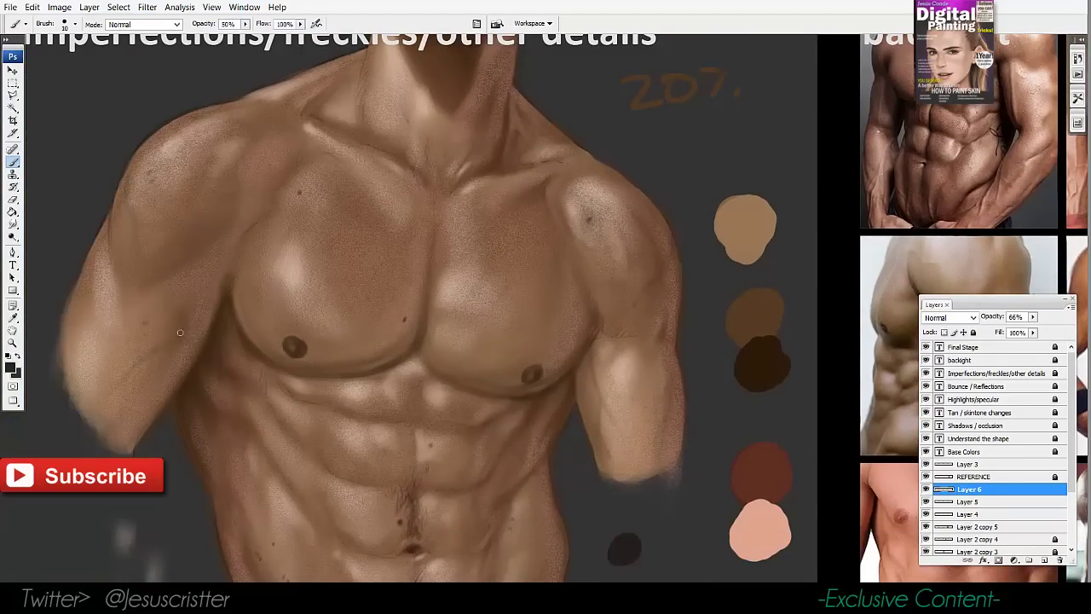
Add more thin dark vein lines across the chest and upper arms on Layer 6
{"action": "key", "text": "z"}
{"action": "left_click", "coordinate": [261, 241], "text": "alt"}
{"action": "left_click_drag", "start_coordinate": [545, 262], "coordinate": [637, 243]}
{"action": "left_click", "coordinate": [636, 239], "text": "alt"}
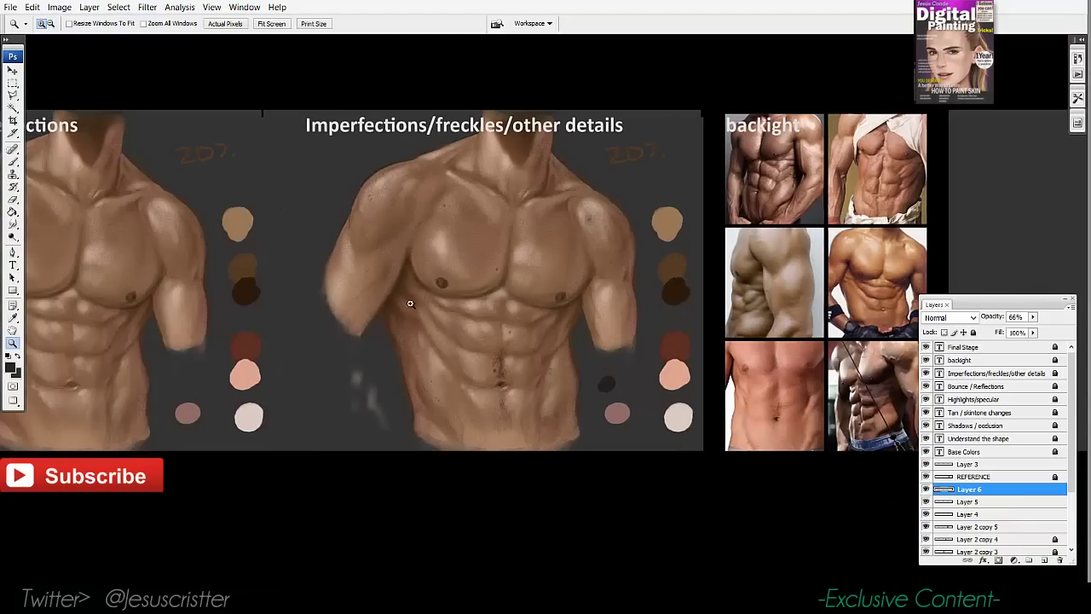
{"action": "left_click", "coordinate": [486, 306]}
{"action": "left_click", "coordinate": [588, 272]}
{"action": "left_click_drag", "start_coordinate": [588, 272], "coordinate": [539, 344]}
{"action": "key", "text": "b"}
{"action": "left_click_drag", "start_coordinate": [650, 180], "coordinate": [489, 187]}
{"action": "mouse_move", "coordinate": [701, 359]}
{"action": "left_mouse_down"}
{"action": "mouse_move", "coordinate": [538, 228]}
{"action": "mouse_move", "coordinate": [442, 187]}
{"action": "mouse_move", "coordinate": [726, 350]}
{"action": "left_mouse_up"}
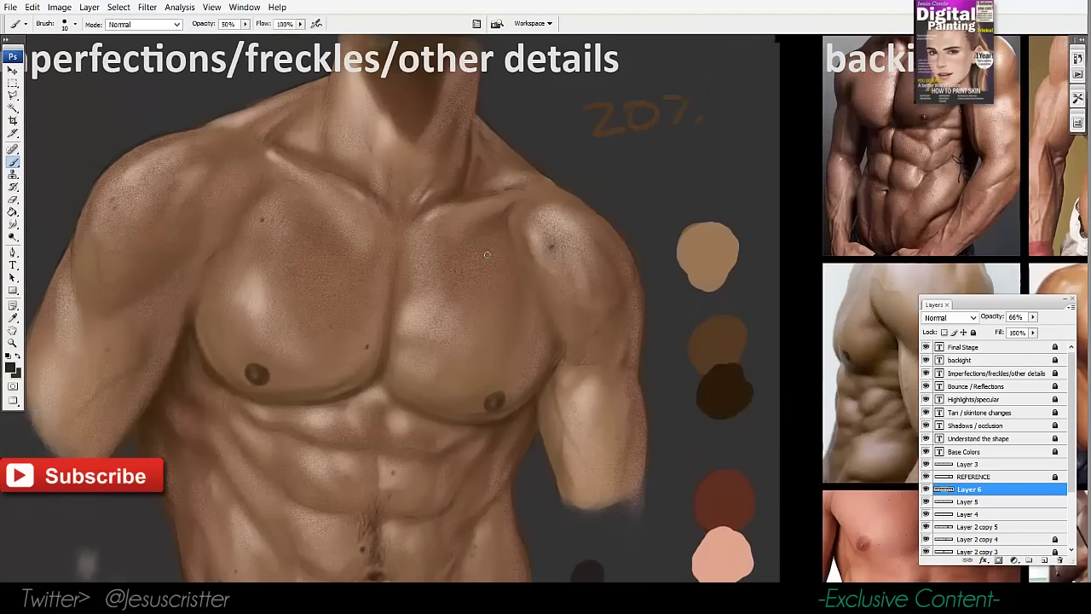
{"action": "left_click", "coordinate": [528, 328]}
{"action": "left_click_drag", "start_coordinate": [530, 333], "coordinate": [648, 312]}
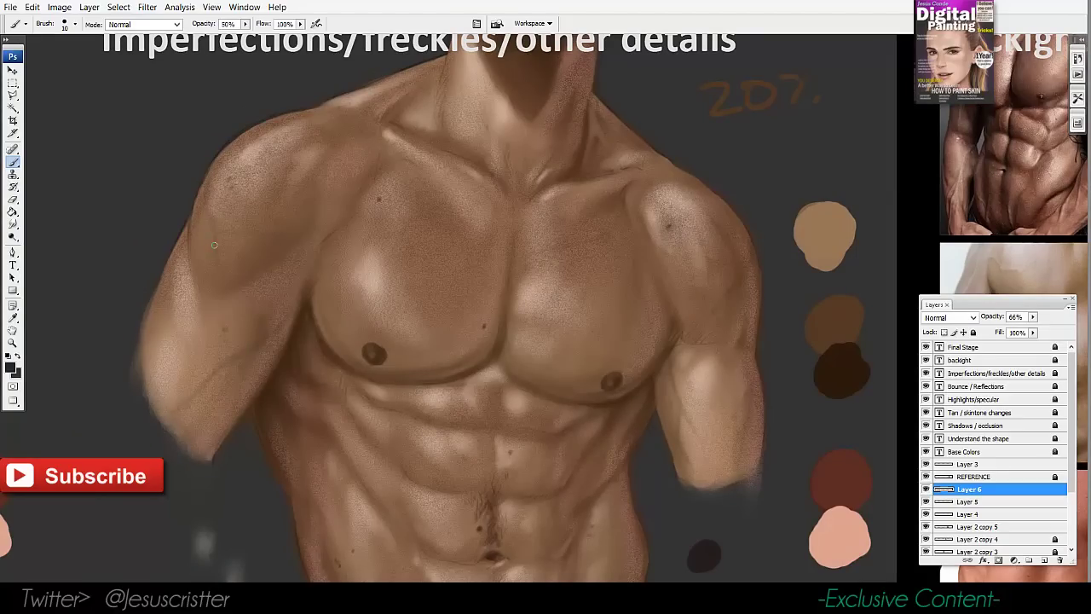
{"action": "left_click_drag", "start_coordinate": [556, 299], "coordinate": [548, 263]}
Hide and reshow Layer 6 to compare the torso with and without the painted veins
{"action": "key", "text": "z"}
{"action": "left_click", "coordinate": [548, 264], "text": "alt"}
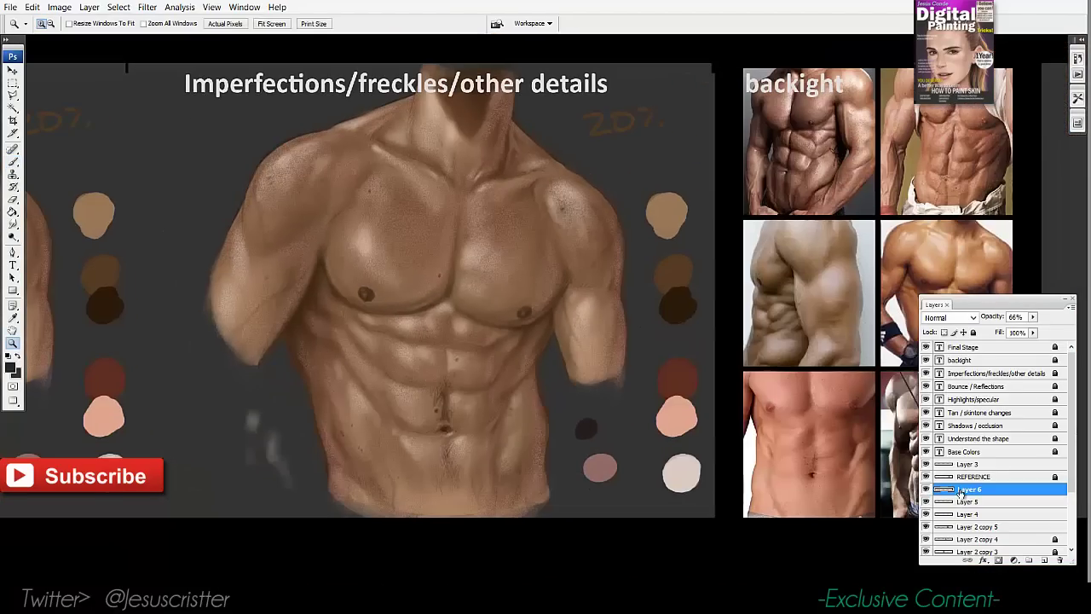
{"action": "left_click", "coordinate": [927, 490]}
{"action": "left_click", "coordinate": [926, 489]}
{"action": "left_click", "coordinate": [541, 343], "text": "alt"}
{"action": "left_click", "coordinate": [548, 344], "text": "alt"}
{"action": "left_click", "coordinate": [554, 327]}
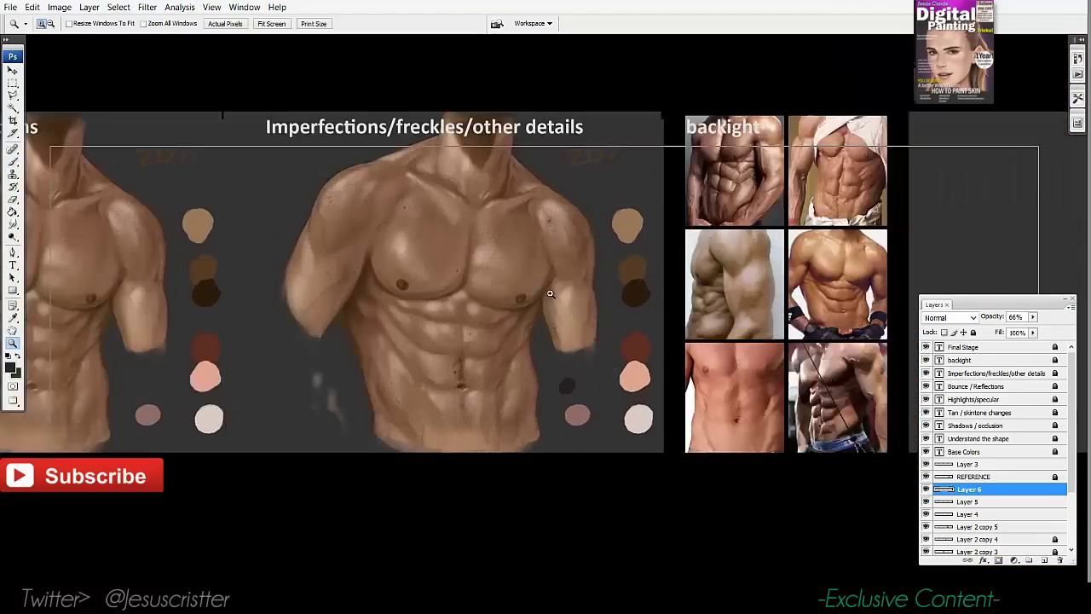
{"action": "left_click", "coordinate": [548, 332]}
{"action": "left_click_drag", "start_coordinate": [508, 190], "coordinate": [544, 220]}
Create a new layer above Layer 6 and sample a light skin tone from the shoulder highlight
{"action": "key", "text": "ctrl+shift+n"}
{"action": "key", "text": "Return"}
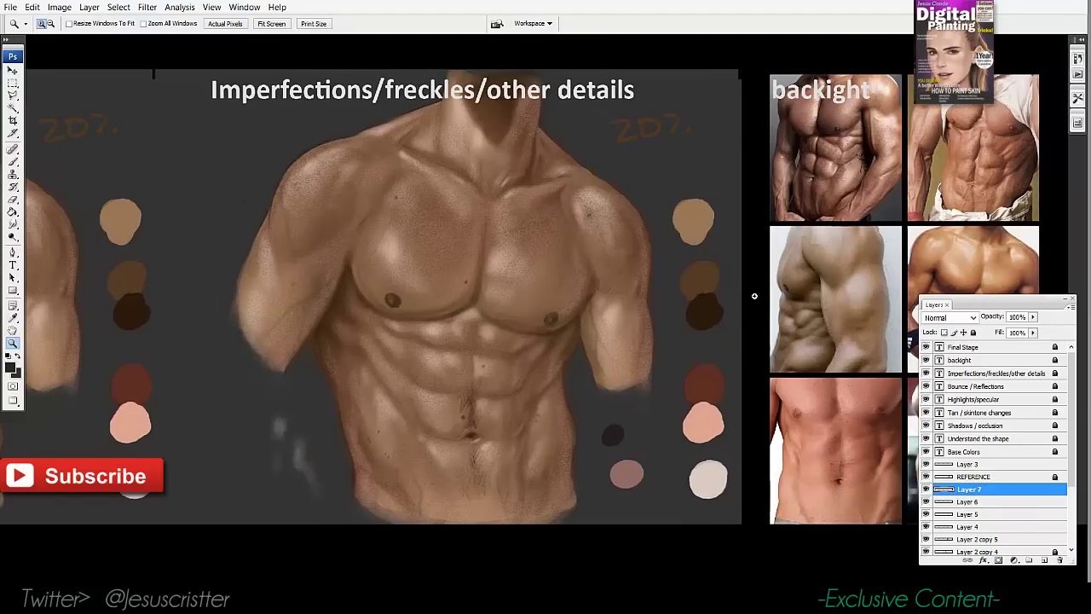
{"action": "left_click", "coordinate": [580, 269]}
{"action": "key", "text": "o"}
{"action": "key", "text": "b"}
{"action": "left_click", "coordinate": [554, 228], "text": "alt"}
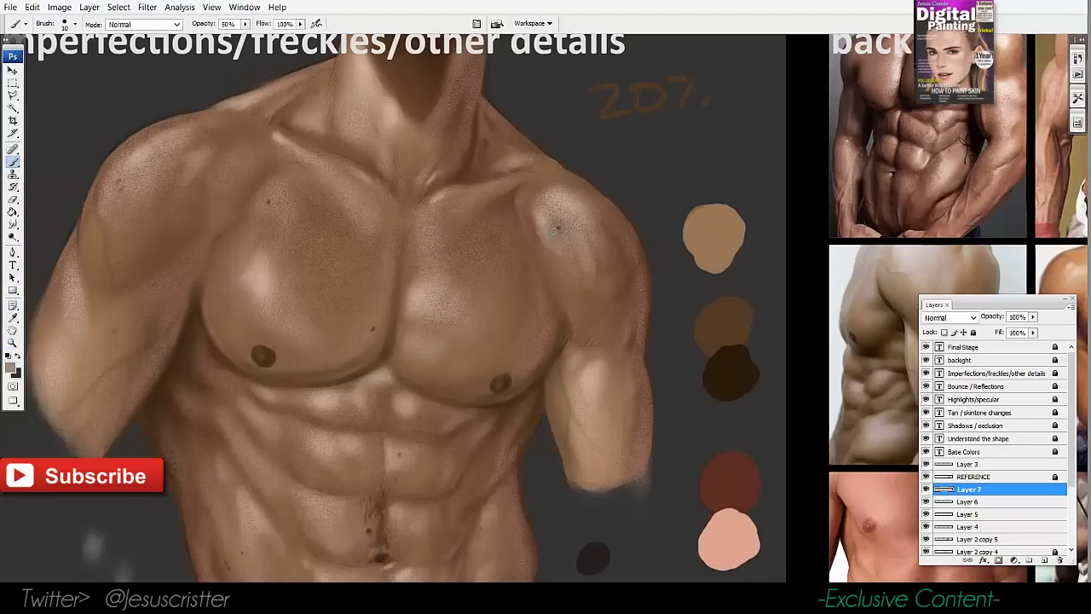
Paint thin light highlights beside the veins on the torso's left-hand arm, working on Layer 7
{"action": "mouse_move", "coordinate": [165, 331]}
{"action": "left_mouse_down"}
{"action": "mouse_move", "coordinate": [261, 295]}
{"action": "mouse_move", "coordinate": [336, 330]}
{"action": "left_mouse_up"}
{"action": "key", "text": "z"}
{"action": "left_click", "coordinate": [266, 293]}
{"action": "key", "text": "o"}
{"action": "key", "text": "i"}
{"action": "key", "text": "b"}
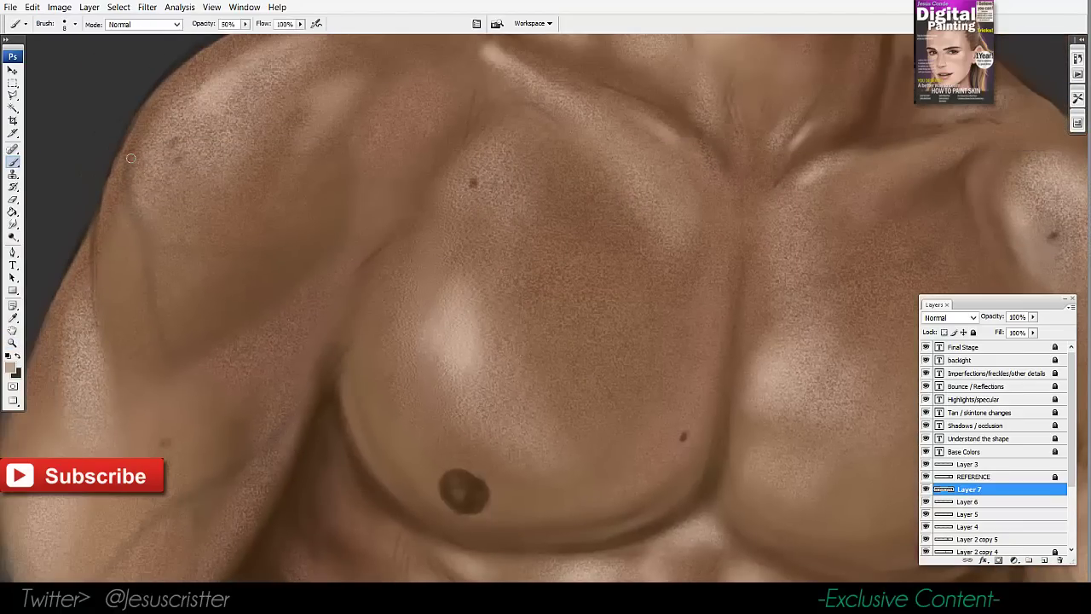
{"action": "left_click_drag", "start_coordinate": [121, 261], "coordinate": [221, 168]}
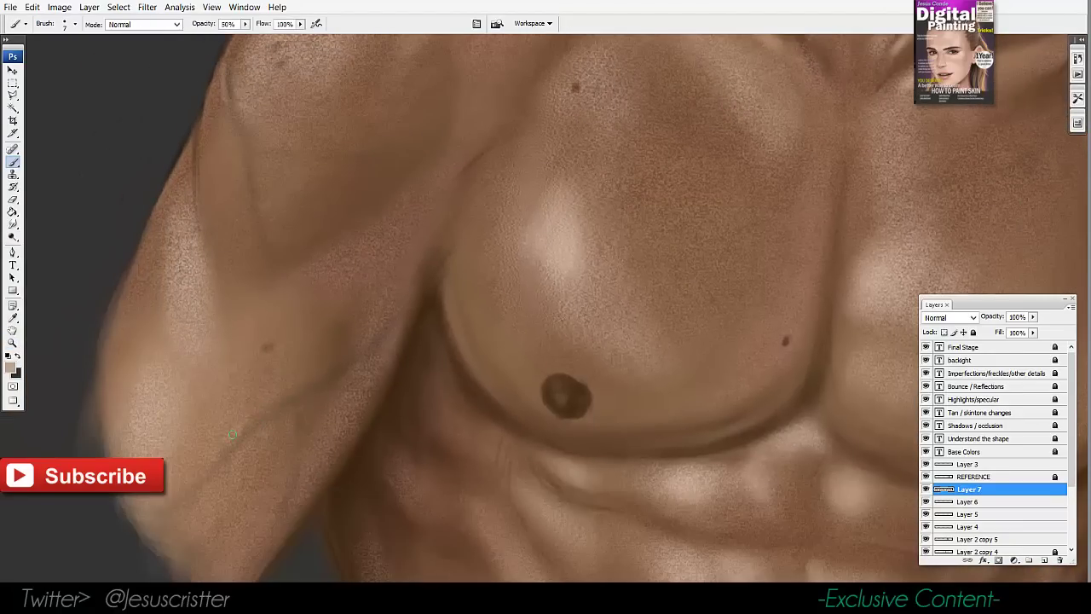
Paint light vein highlights across the right-hand chest muscle and shoulder on Layer 7
{"action": "key", "text": "z"}
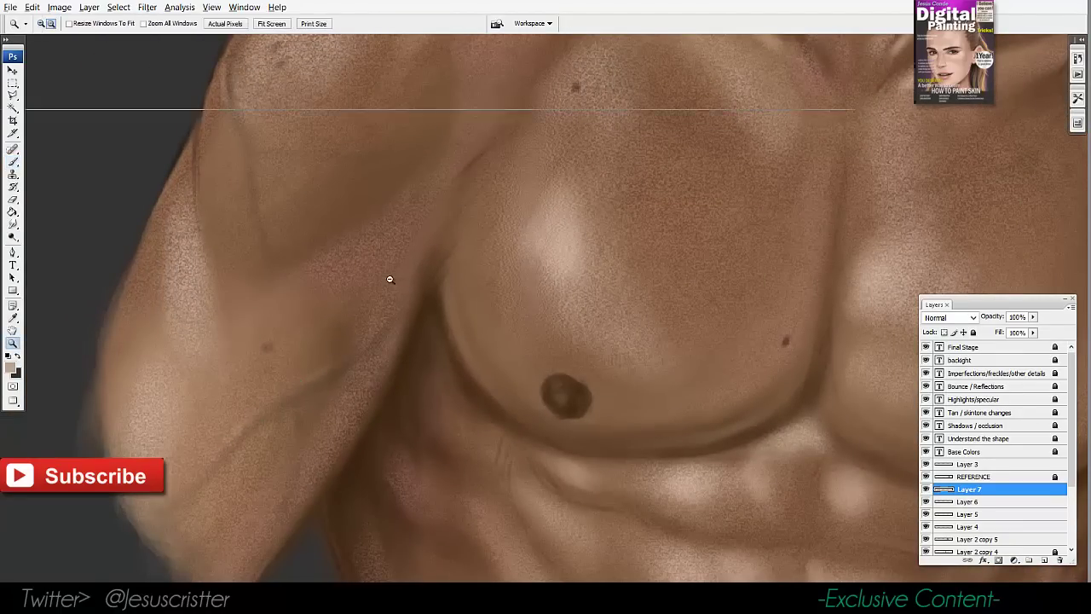
{"action": "left_click", "coordinate": [656, 282], "text": "alt"}
{"action": "left_click_drag", "start_coordinate": [656, 283], "coordinate": [567, 278]}
{"action": "key", "text": "b"}
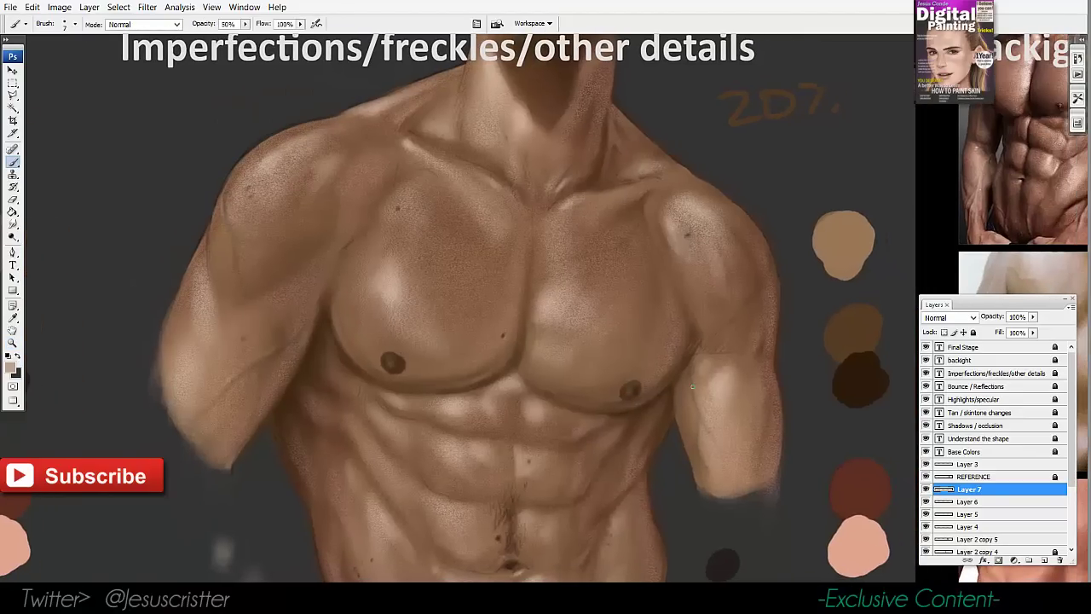
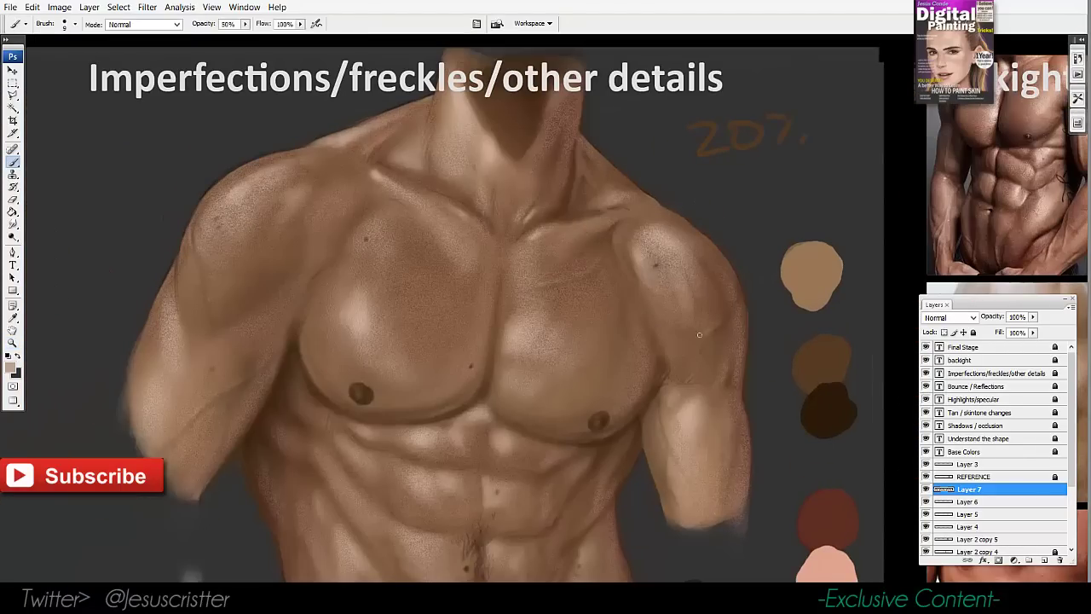
Merge the four detail layers, Layer 7 through Layer 4, down into Layer 2 copy 5
{"action": "key", "text": "z"}
{"action": "left_click", "coordinate": [729, 259], "text": "alt"}
{"action": "left_click", "coordinate": [750, 258], "text": "alt"}
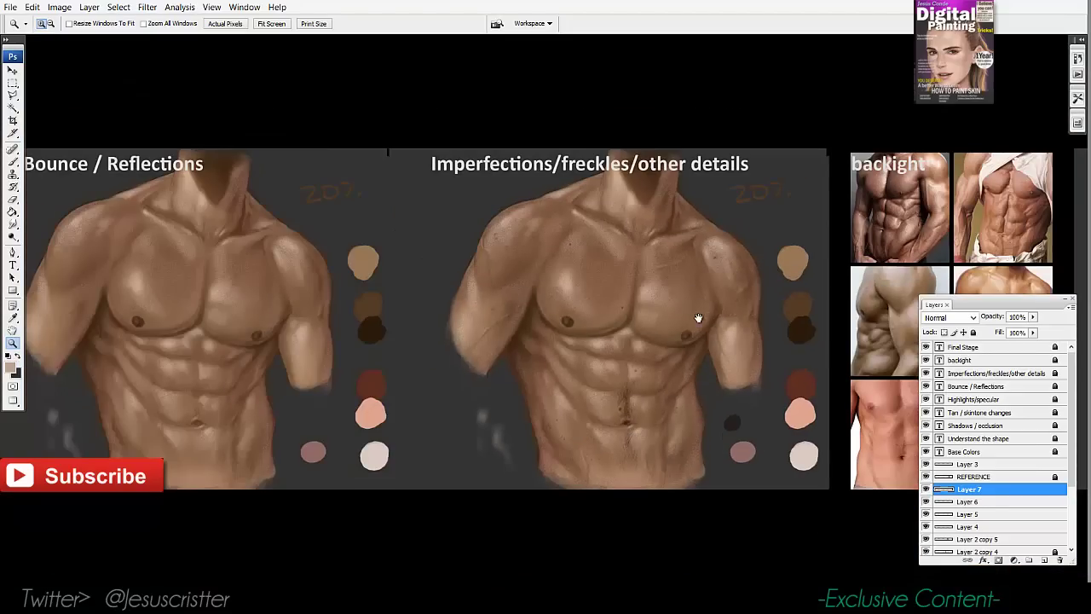
{"action": "left_click_drag", "start_coordinate": [697, 316], "coordinate": [622, 322]}
{"action": "key", "text": "ctrl+e"}
{"action": "key", "text": "ctrl+e"}
{"action": "key", "text": "ctrl+e"}
{"action": "key", "text": "ctrl+e"}
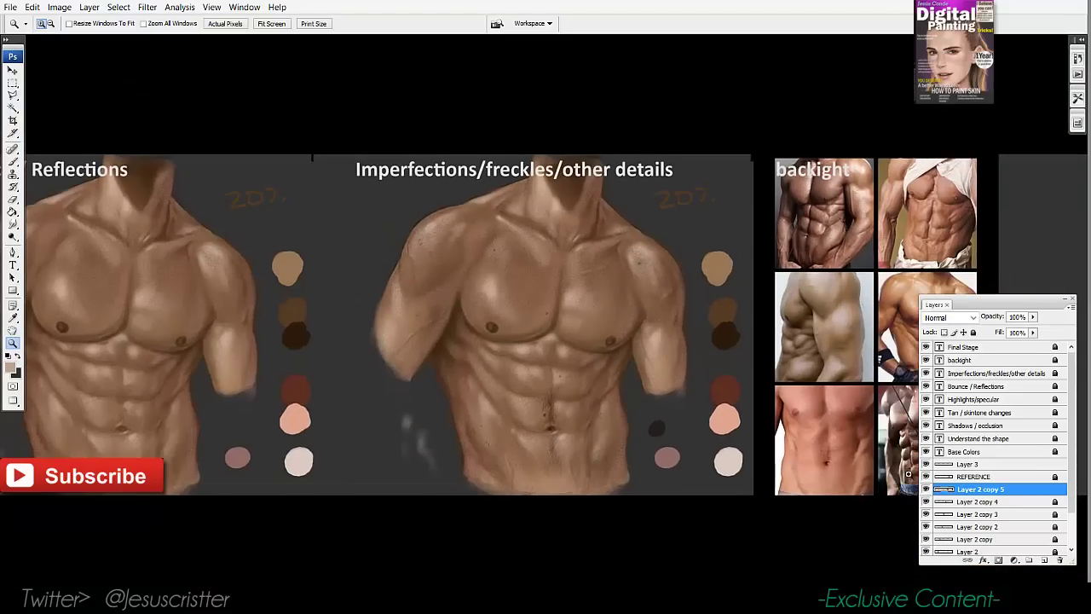
Unlock the REFERENCE layer, move the reference photos to the Final Stage section, and lock the layer again
{"action": "left_click_drag", "start_coordinate": [869, 383], "coordinate": [634, 392]}
{"action": "left_click", "coordinate": [993, 476]}
{"action": "left_click", "coordinate": [974, 333]}
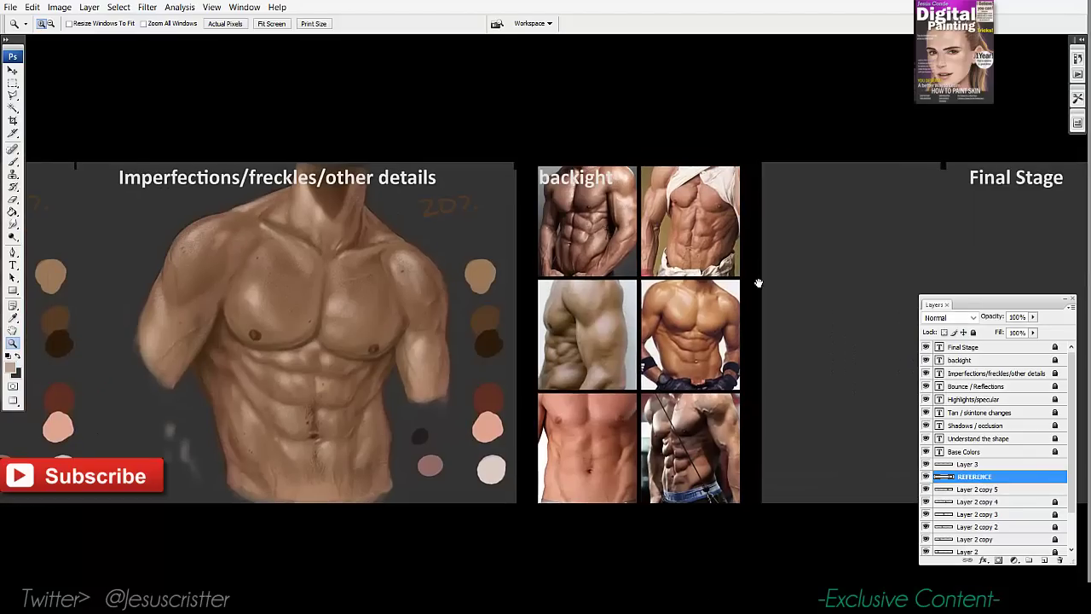
{"action": "left_click_drag", "start_coordinate": [757, 282], "coordinate": [640, 283]}
{"action": "left_click", "coordinate": [12, 70]}
{"action": "left_click_drag", "start_coordinate": [539, 205], "coordinate": [963, 205]}
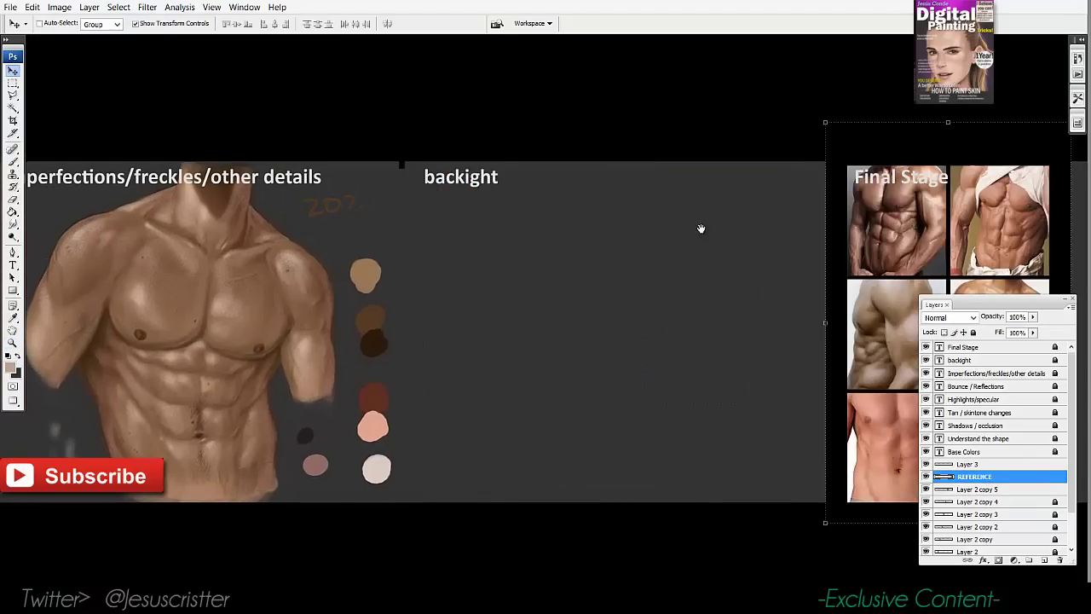
{"action": "left_click_drag", "start_coordinate": [659, 237], "coordinate": [743, 230]}
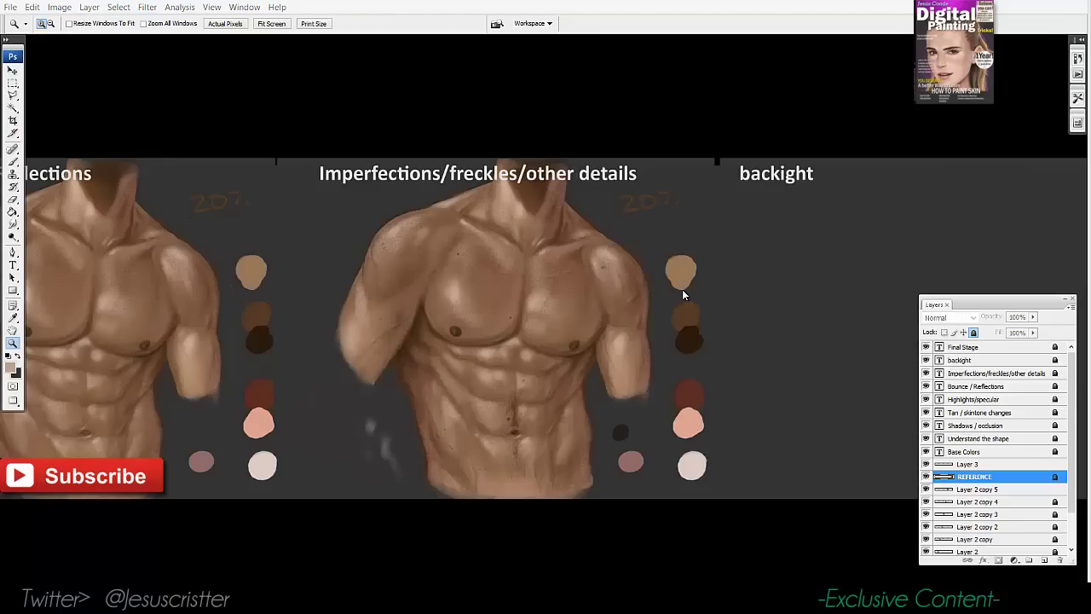
Duplicate Layer 2 copy 5 and move the copied torso into the backight section
{"action": "left_click", "coordinate": [976, 489]}
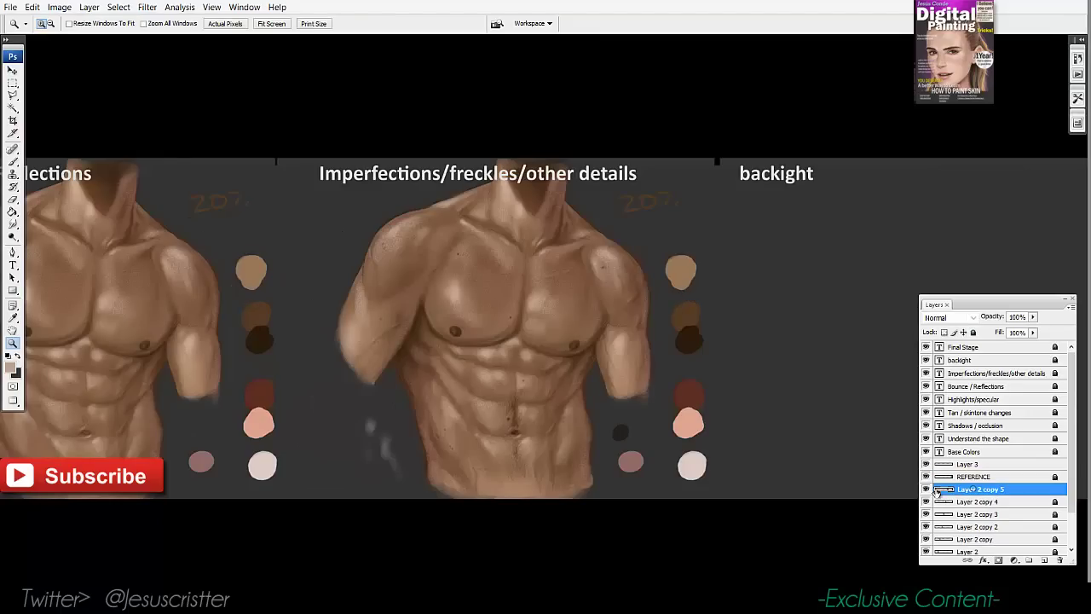
{"action": "key", "text": "ctrl+j"}
{"action": "left_click_drag", "start_coordinate": [699, 346], "coordinate": [399, 351]}
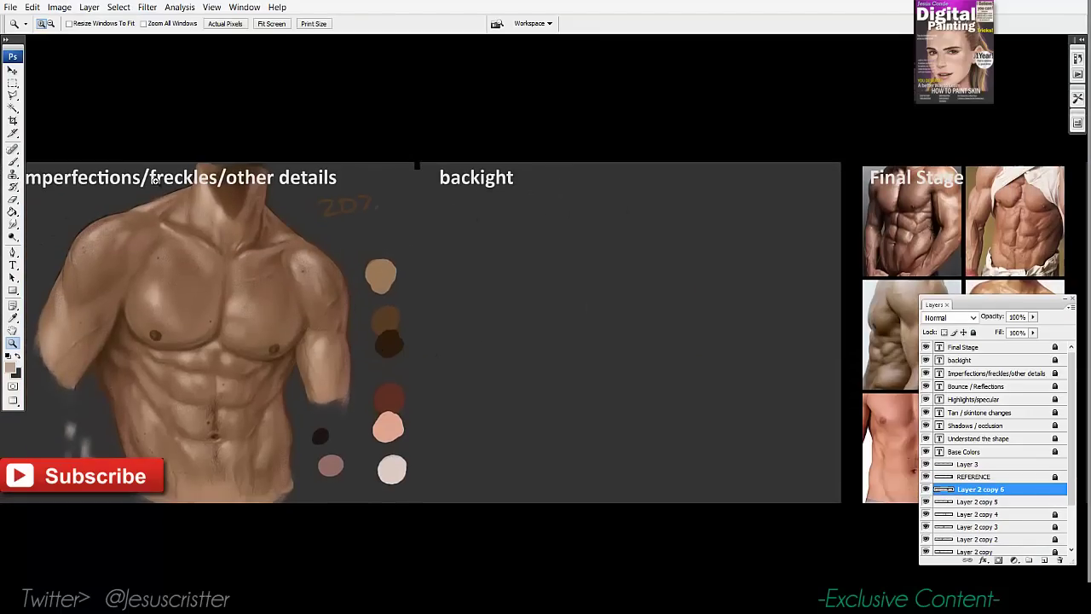
{"action": "left_click", "coordinate": [13, 70]}
{"action": "left_click_drag", "start_coordinate": [235, 281], "coordinate": [648, 280]}
Lock Layer 2 copy 5
{"action": "left_click_drag", "start_coordinate": [841, 377], "coordinate": [795, 371]}
{"action": "left_click", "coordinate": [1005, 503]}
{"action": "left_click", "coordinate": [974, 333]}
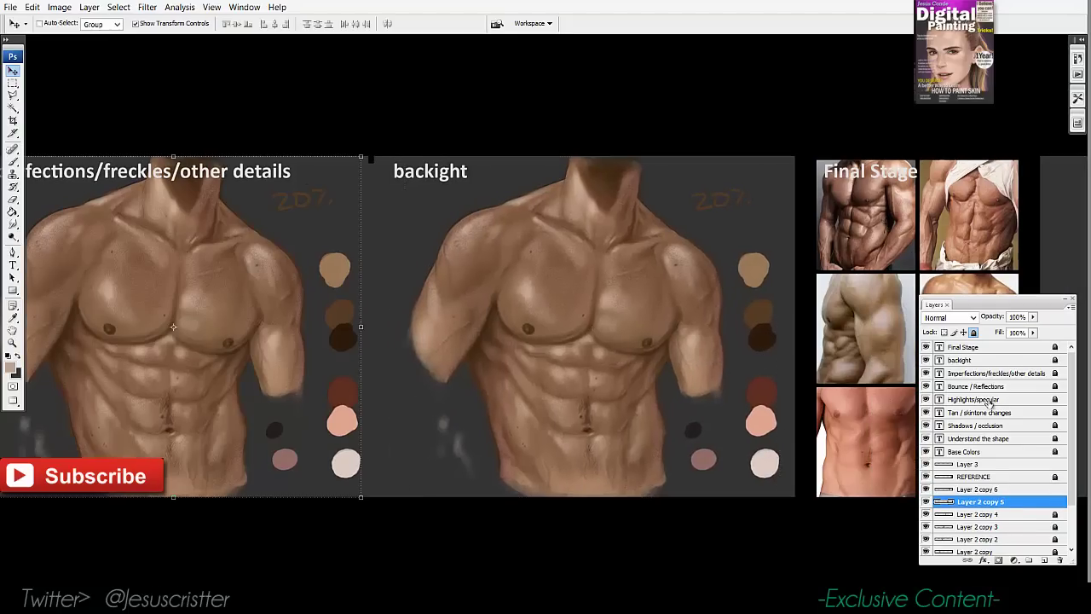
Erase the colour swatches and stray smudges around the torso on Layer 2 copy 6
{"action": "left_click", "coordinate": [985, 490]}
{"action": "key", "text": "e"}
{"action": "left_click_drag", "start_coordinate": [442, 418], "coordinate": [461, 461]}
{"action": "mouse_move", "coordinate": [704, 464]}
{"action": "left_mouse_down"}
{"action": "mouse_move", "coordinate": [703, 425]}
{"action": "mouse_move", "coordinate": [724, 482]}
{"action": "mouse_move", "coordinate": [772, 290]}
{"action": "mouse_move", "coordinate": [755, 270]}
{"action": "left_mouse_up"}
{"action": "left_click_drag", "start_coordinate": [713, 368], "coordinate": [683, 358]}
Lock Layer 2 copy 6 and create a new layer above it
{"action": "key", "text": "z"}
{"action": "left_click", "coordinate": [684, 359]}
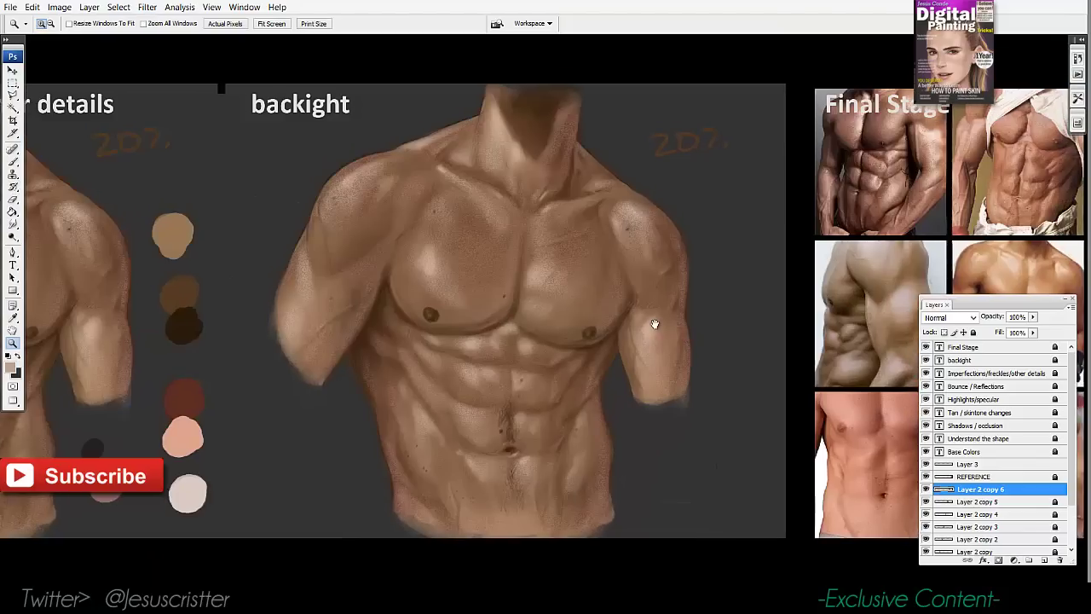
{"action": "key", "text": "ctrl+shift+n"}
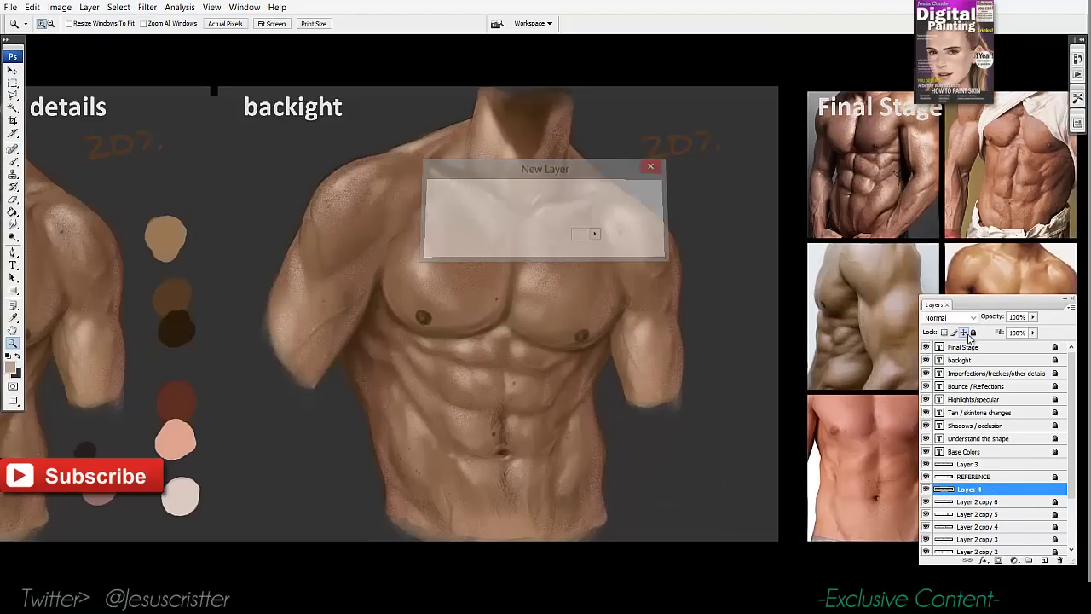
{"action": "key", "text": "Return"}
Set the brush's foreground colour to the pale cyan #dffeff in the colour picker
{"action": "key", "text": "b"}
{"action": "left_click", "coordinate": [12, 370]}
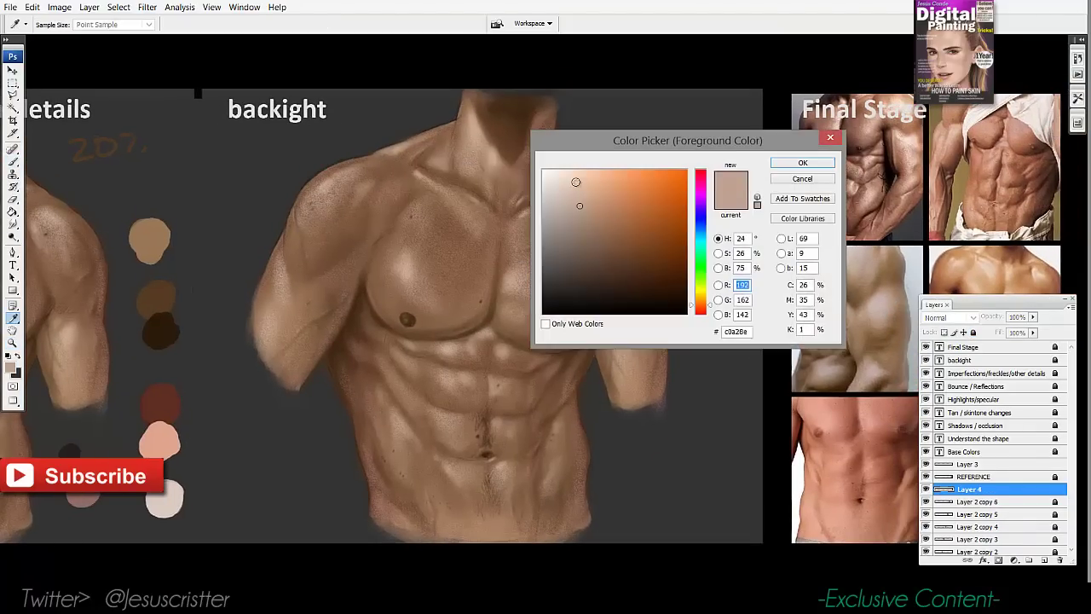
{"action": "left_click", "coordinate": [575, 171]}
{"action": "left_click", "coordinate": [701, 240]}
{"action": "left_click_drag", "start_coordinate": [569, 173], "coordinate": [563, 162]}
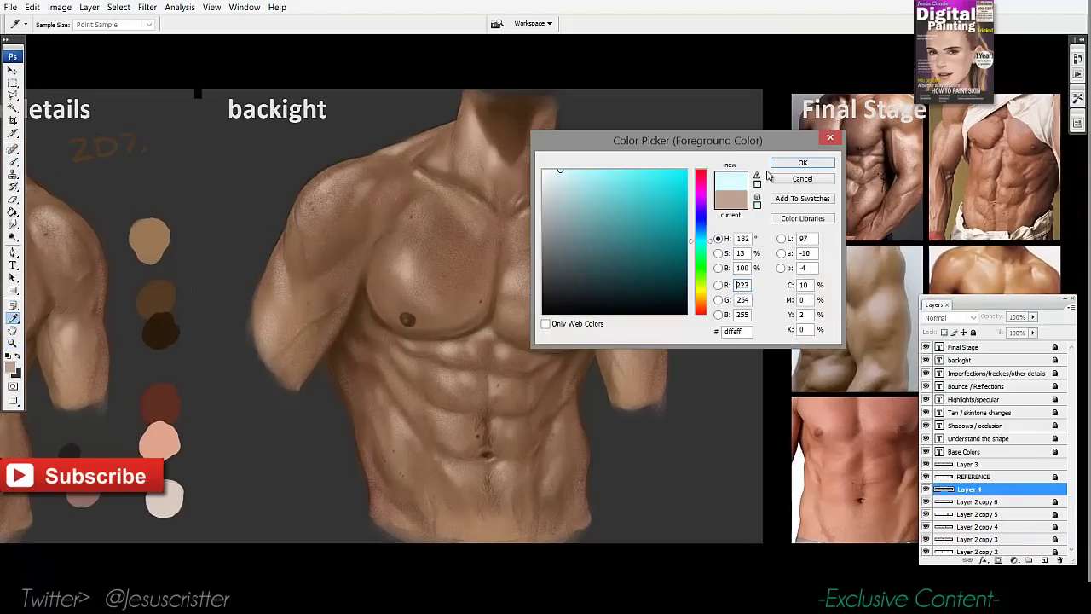
{"action": "left_click", "coordinate": [778, 167]}
Enlarge the brush, raise its opacity to 100%, and paint a round pale cyan swatch beside the backight torso
{"action": "key", "text": "bracketright"}
{"action": "key", "text": "bracketright"}
{"action": "key", "text": "bracketright"}
{"action": "left_click", "coordinate": [727, 273]}
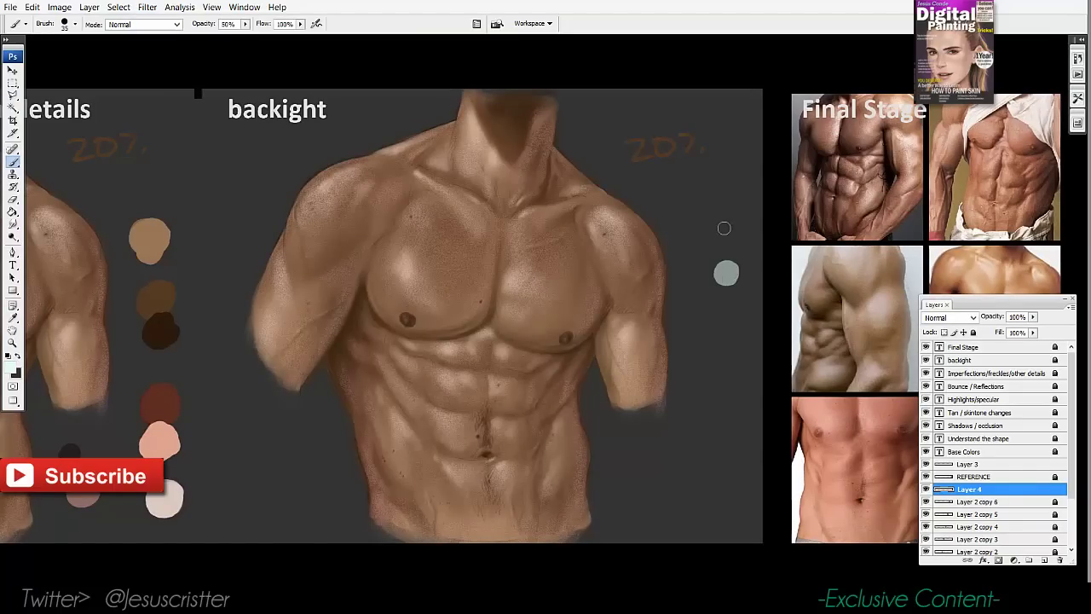
{"action": "mouse_move", "coordinate": [725, 273]}
{"action": "left_mouse_down"}
{"action": "mouse_move", "coordinate": [718, 284]}
{"action": "mouse_move", "coordinate": [687, 275]}
{"action": "mouse_move", "coordinate": [665, 286]}
{"action": "left_mouse_up"}
{"action": "key", "text": "ctrl+plus"}
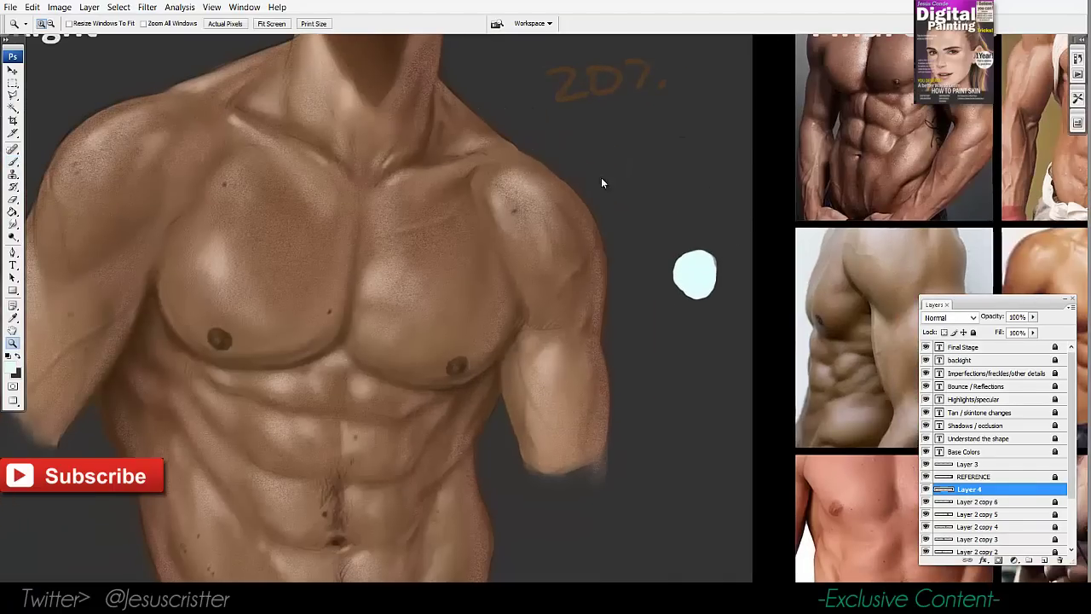
Create a new layer above Layer 4 and paint a thin pale cyan rim light along the outer shoulder's edge
{"action": "key", "text": "ctrl+shift+n"}
{"action": "key", "text": "Return"}
{"action": "key", "text": "b"}
{"action": "key", "text": "bracketleft"}
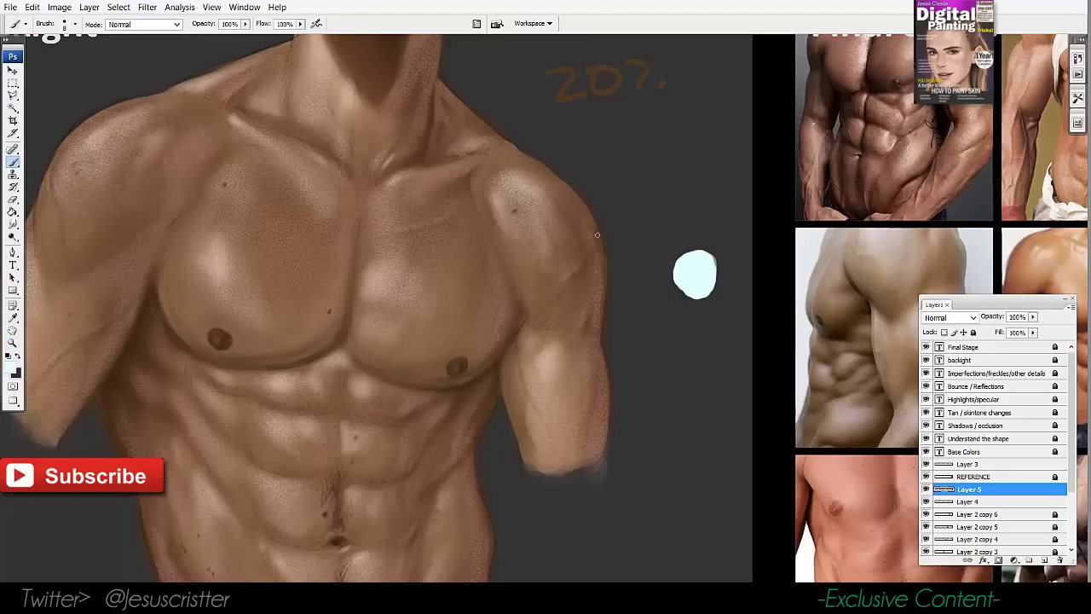
{"action": "left_click_drag", "start_coordinate": [605, 275], "coordinate": [594, 224]}
{"action": "left_click_drag", "start_coordinate": [605, 298], "coordinate": [581, 199]}
{"action": "left_click_drag", "start_coordinate": [603, 247], "coordinate": [601, 324]}
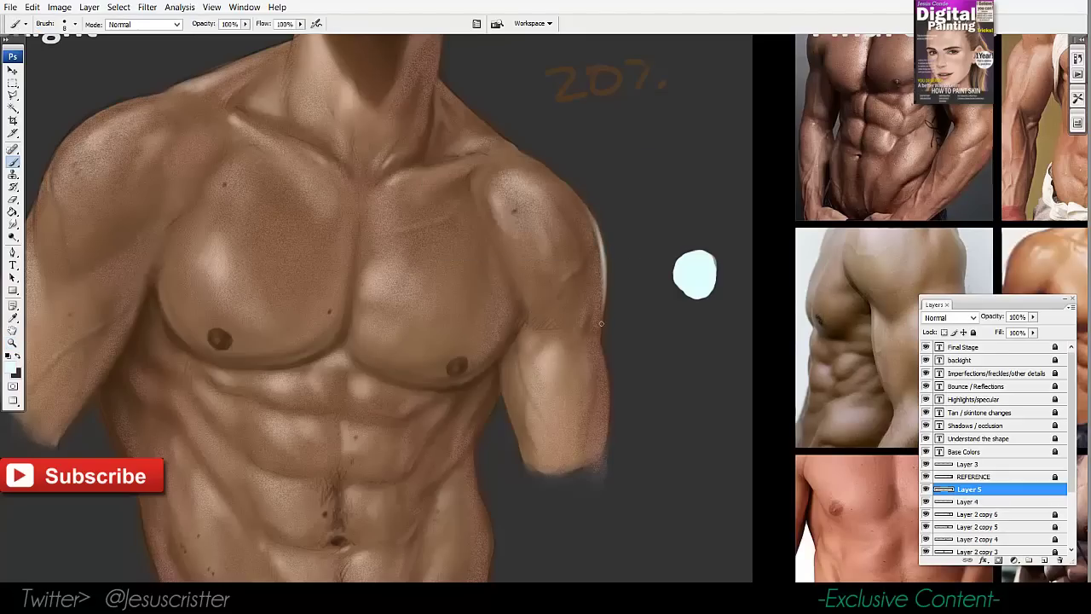
{"action": "left_click", "coordinate": [632, 253], "text": "ctrl"}
{"action": "left_click_drag", "start_coordinate": [572, 268], "coordinate": [661, 274]}
{"action": "mouse_move", "coordinate": [612, 264]}
{"action": "left_mouse_down"}
{"action": "mouse_move", "coordinate": [641, 288]}
{"action": "mouse_move", "coordinate": [631, 222]}
{"action": "left_mouse_up"}
{"action": "left_click_drag", "start_coordinate": [573, 386], "coordinate": [677, 308]}
{"action": "left_click_drag", "start_coordinate": [624, 331], "coordinate": [663, 342]}
{"action": "left_click_drag", "start_coordinate": [649, 350], "coordinate": [758, 361]}
{"action": "mouse_move", "coordinate": [449, 280]}
{"action": "left_mouse_down"}
{"action": "mouse_move", "coordinate": [745, 268]}
{"action": "mouse_move", "coordinate": [710, 293]}
{"action": "left_mouse_up"}
{"action": "key", "text": "ctrl+alt+z"}
{"action": "key", "text": "ctrl+alt+z"}
{"action": "key", "text": "ctrl+alt+z"}
{"action": "key", "text": "ctrl+alt+z"}
{"action": "mouse_move", "coordinate": [708, 185]}
{"action": "left_mouse_down"}
{"action": "mouse_move", "coordinate": [692, 276]}
{"action": "mouse_move", "coordinate": [665, 321]}
{"action": "left_mouse_up"}
{"action": "key", "text": "ctrl+alt+z"}
{"action": "key", "text": "ctrl+alt+z"}
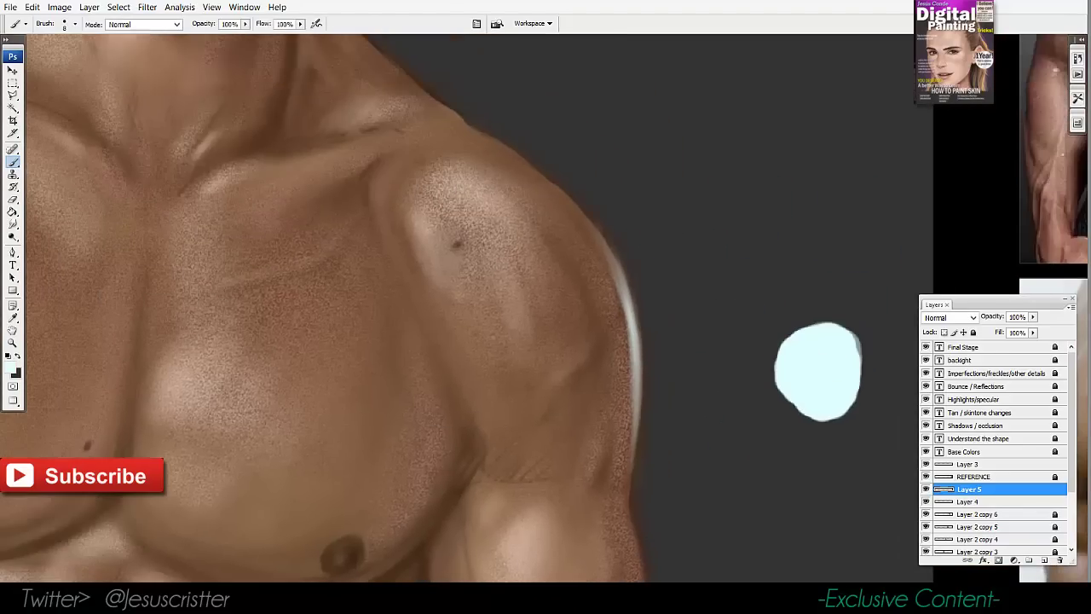
Paint the pale cyan rim light along the outer shoulder and down the outer edge of the arm beside the swatch
{"action": "mouse_move", "coordinate": [567, 196]}
{"action": "left_mouse_down"}
{"action": "mouse_move", "coordinate": [625, 315]}
{"action": "mouse_move", "coordinate": [617, 342]}
{"action": "mouse_move", "coordinate": [630, 319]}
{"action": "left_mouse_up"}
{"action": "mouse_move", "coordinate": [600, 262]}
{"action": "left_mouse_down"}
{"action": "mouse_move", "coordinate": [562, 142]}
{"action": "mouse_move", "coordinate": [592, 366]}
{"action": "left_mouse_up"}
{"action": "mouse_move", "coordinate": [590, 387]}
{"action": "left_mouse_down"}
{"action": "mouse_move", "coordinate": [574, 291]}
{"action": "mouse_move", "coordinate": [592, 376]}
{"action": "left_mouse_up"}
{"action": "left_click_drag", "start_coordinate": [573, 292], "coordinate": [592, 409]}
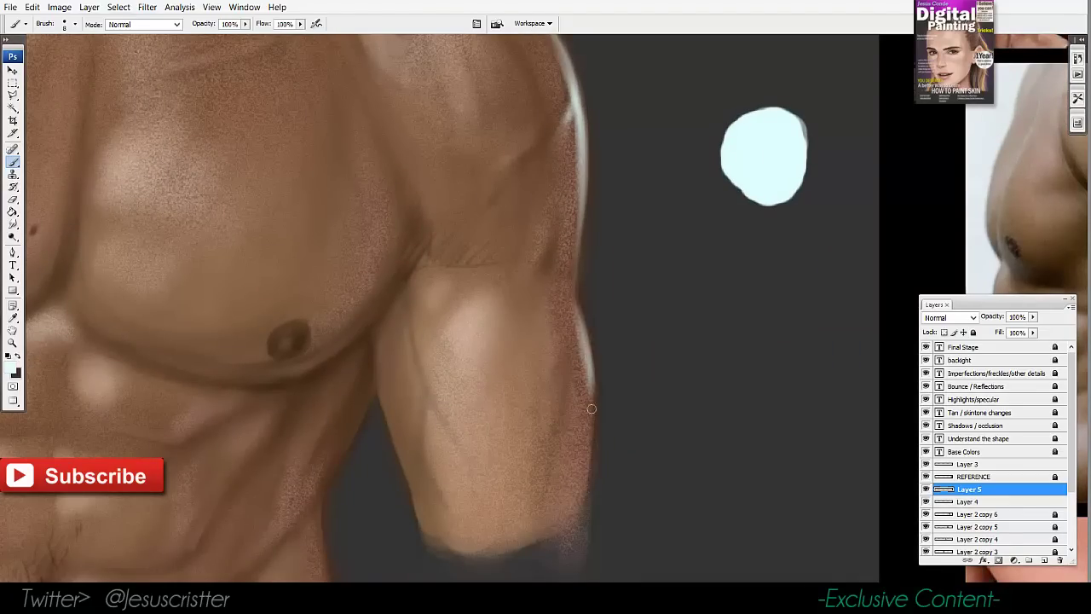
{"action": "left_click_drag", "start_coordinate": [584, 329], "coordinate": [593, 402]}
{"action": "left_click_drag", "start_coordinate": [582, 353], "coordinate": [590, 447]}
{"action": "left_click_drag", "start_coordinate": [570, 326], "coordinate": [570, 387]}
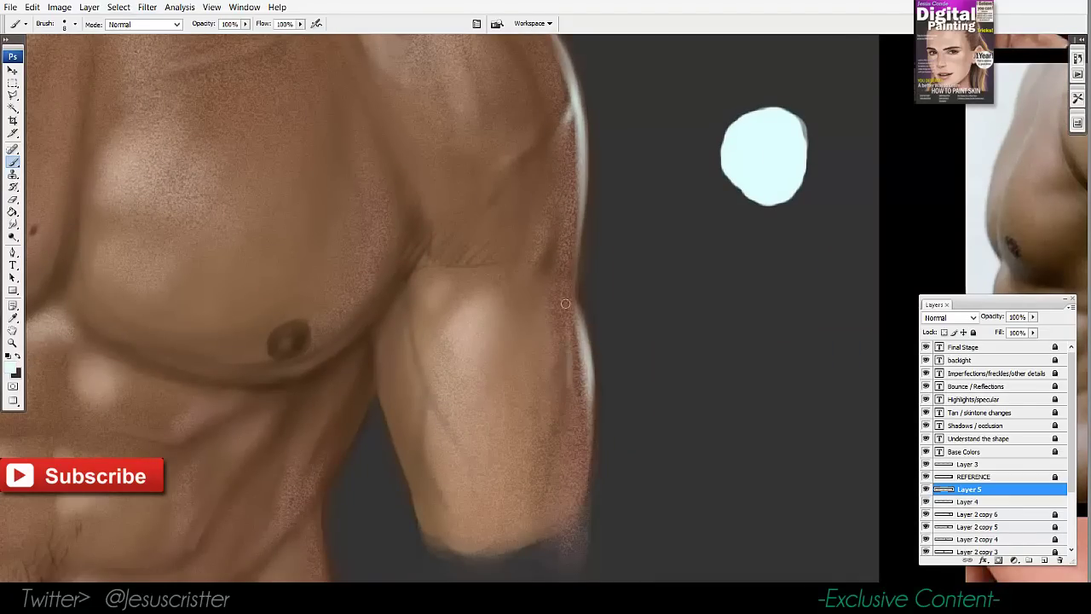
{"action": "mouse_move", "coordinate": [566, 303]}
{"action": "left_mouse_down"}
{"action": "mouse_move", "coordinate": [583, 384]}
{"action": "mouse_move", "coordinate": [578, 314]}
{"action": "left_mouse_up"}
Paint pale cyan rim light along the lit side of the neck, down to the trapezius
{"action": "mouse_move", "coordinate": [549, 115]}
{"action": "left_mouse_down"}
{"action": "mouse_move", "coordinate": [544, 221]}
{"action": "mouse_move", "coordinate": [577, 324]}
{"action": "left_mouse_up"}
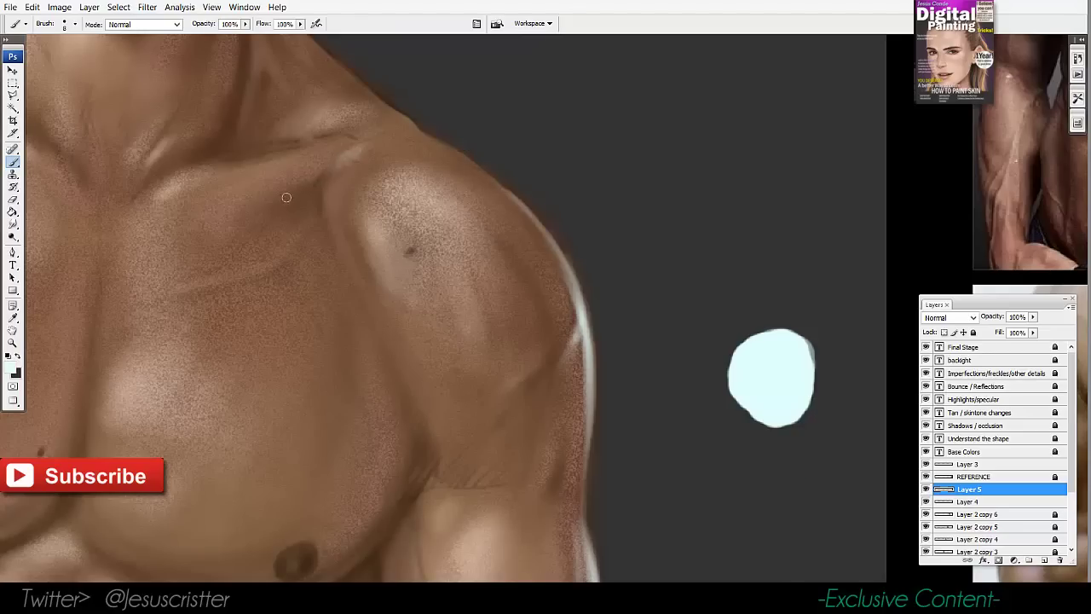
{"action": "scroll", "coordinate": [286, 197], "scroll_direction": "up", "scroll_amount": 5}
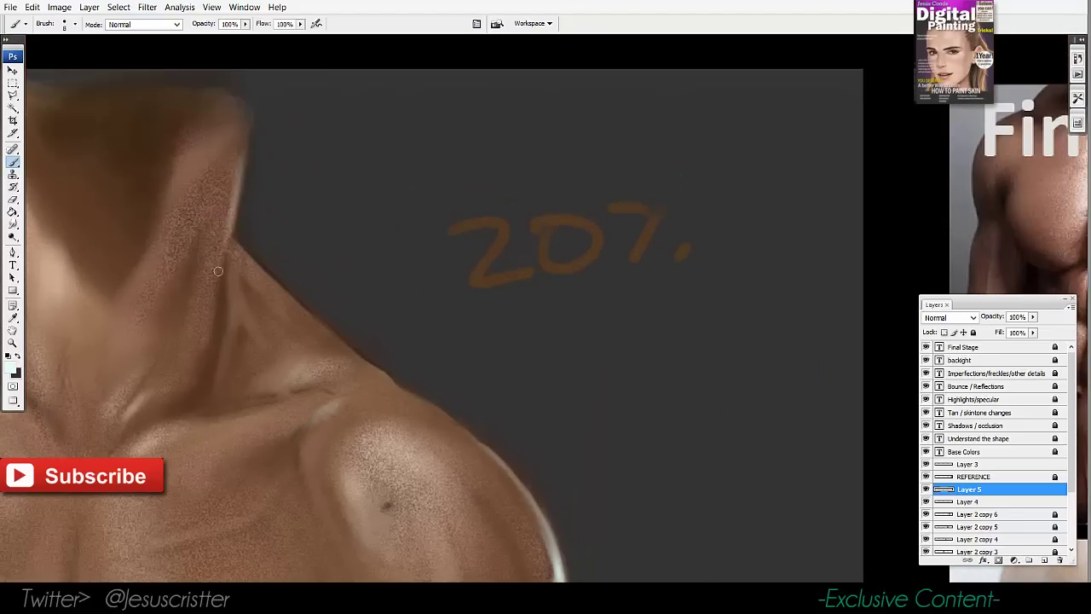
{"action": "left_click_drag", "start_coordinate": [234, 203], "coordinate": [216, 274]}
{"action": "left_click_drag", "start_coordinate": [239, 185], "coordinate": [214, 292]}
{"action": "left_click_drag", "start_coordinate": [390, 257], "coordinate": [375, 209]}
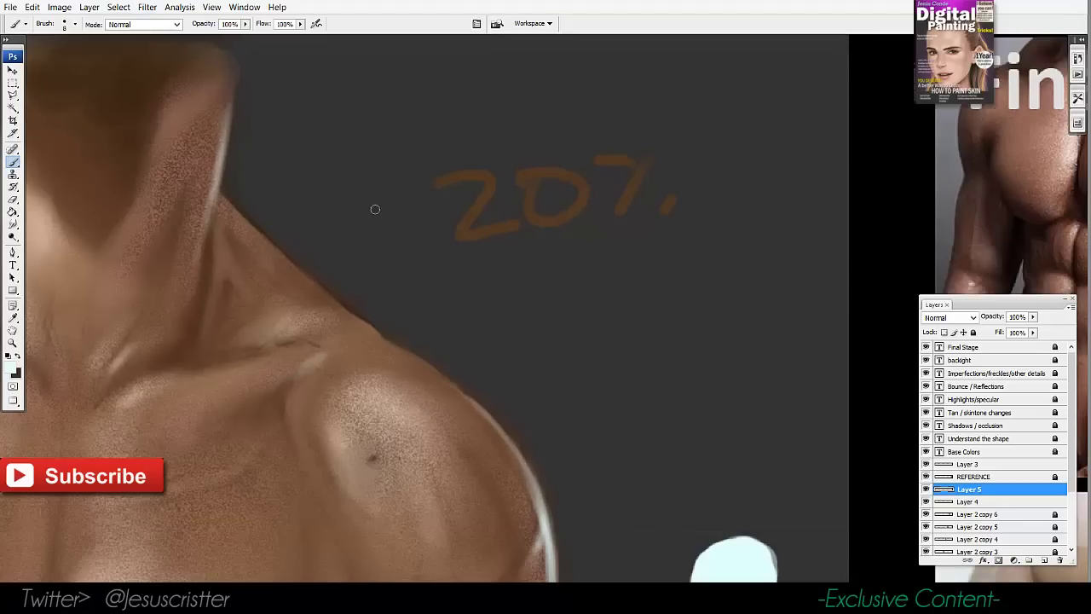
Add soft pale cyan highlights at 40% brush opacity to the outer end of the collarbone and the deltoid
{"action": "left_click_drag", "start_coordinate": [322, 357], "coordinate": [310, 371]}
{"action": "left_click_drag", "start_coordinate": [410, 351], "coordinate": [377, 254]}
{"action": "mouse_move", "coordinate": [503, 440]}
{"action": "left_mouse_down"}
{"action": "mouse_move", "coordinate": [494, 389]}
{"action": "mouse_move", "coordinate": [500, 414]}
{"action": "mouse_move", "coordinate": [464, 336]}
{"action": "left_mouse_up"}
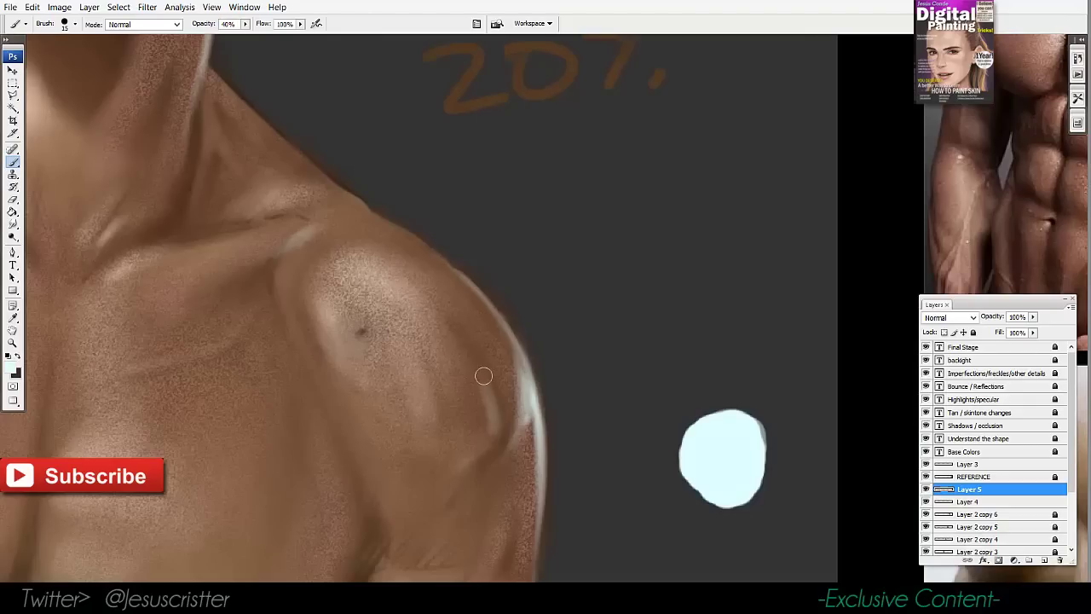
{"action": "mouse_move", "coordinate": [521, 368]}
{"action": "left_mouse_down"}
{"action": "mouse_move", "coordinate": [507, 259]}
{"action": "mouse_move", "coordinate": [556, 260]}
{"action": "left_mouse_up"}
Paint a thin pale cyan rim light from below the armpit down the torso's side to the hip
{"action": "key", "text": "z"}
{"action": "left_click", "coordinate": [586, 272], "text": "alt"}
{"action": "left_click", "coordinate": [589, 275], "text": "alt"}
{"action": "left_click", "coordinate": [587, 281], "text": "alt"}
{"action": "left_click", "coordinate": [575, 309], "text": "alt"}
{"action": "left_click_drag", "start_coordinate": [503, 402], "coordinate": [646, 162]}
{"action": "key", "text": "e"}
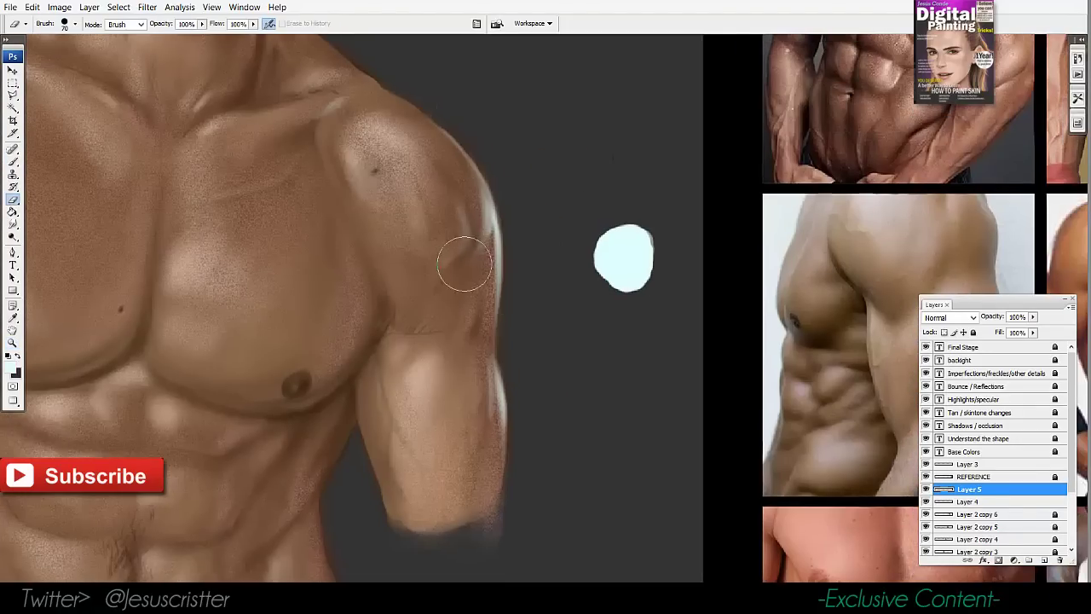
{"action": "left_click_drag", "start_coordinate": [347, 390], "coordinate": [392, 285]}
{"action": "key", "text": "b"}
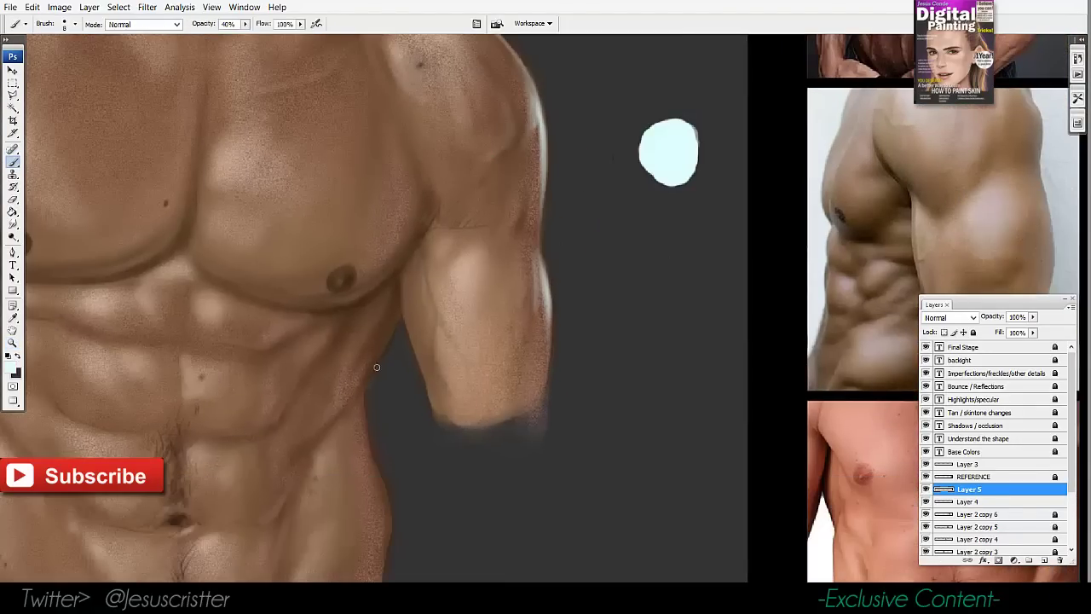
{"action": "mouse_move", "coordinate": [395, 329]}
{"action": "left_mouse_down"}
{"action": "mouse_move", "coordinate": [365, 404]}
{"action": "mouse_move", "coordinate": [363, 386]}
{"action": "mouse_move", "coordinate": [373, 449]}
{"action": "left_mouse_up"}
{"action": "mouse_move", "coordinate": [367, 404]}
{"action": "left_mouse_down"}
{"action": "mouse_move", "coordinate": [375, 467]}
{"action": "mouse_move", "coordinate": [355, 374]}
{"action": "mouse_move", "coordinate": [376, 452]}
{"action": "mouse_move", "coordinate": [370, 443]}
{"action": "mouse_move", "coordinate": [370, 537]}
{"action": "left_mouse_up"}
{"action": "mouse_move", "coordinate": [370, 537]}
{"action": "left_mouse_down"}
{"action": "mouse_move", "coordinate": [365, 493]}
{"action": "mouse_move", "coordinate": [373, 535]}
{"action": "left_mouse_up"}
{"action": "mouse_move", "coordinate": [367, 493]}
{"action": "left_mouse_down"}
{"action": "mouse_move", "coordinate": [371, 537]}
{"action": "mouse_move", "coordinate": [364, 452]}
{"action": "left_mouse_up"}
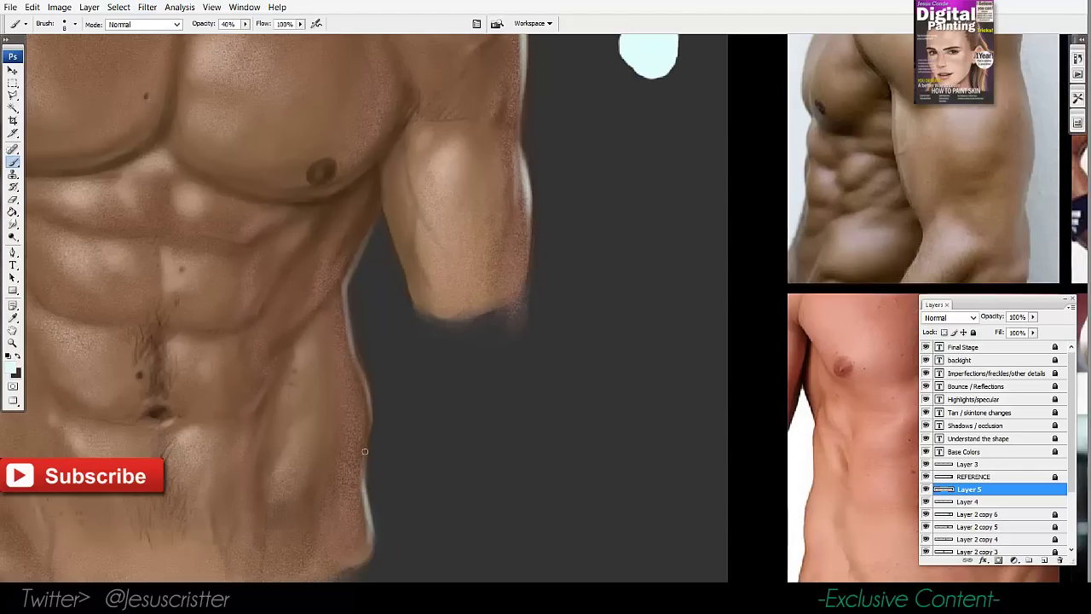
Widen the rim light at the waist with softer, broader pale cyan strokes just inside the torso's edge
{"action": "left_click_drag", "start_coordinate": [353, 341], "coordinate": [361, 402]}
{"action": "left_click_drag", "start_coordinate": [341, 357], "coordinate": [349, 413]}
{"action": "mouse_move", "coordinate": [349, 412]}
{"action": "left_mouse_down"}
{"action": "mouse_move", "coordinate": [341, 345]}
{"action": "mouse_move", "coordinate": [344, 401]}
{"action": "left_mouse_up"}
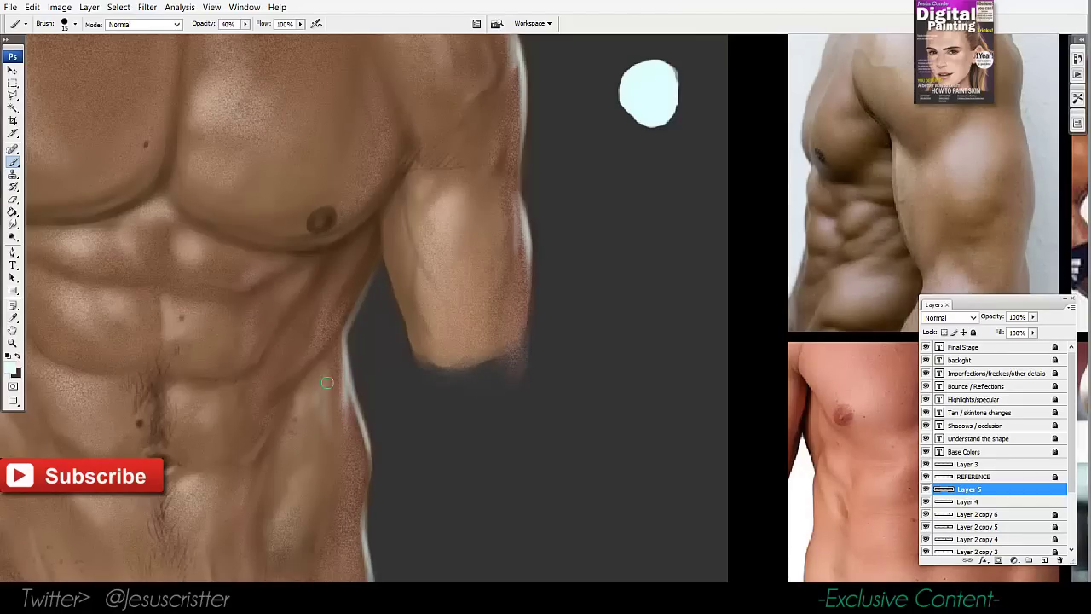
{"action": "left_click_drag", "start_coordinate": [330, 357], "coordinate": [328, 411]}
{"action": "key", "text": "e"}
{"action": "key", "text": "b"}
{"action": "mouse_move", "coordinate": [323, 358]}
{"action": "left_mouse_down"}
{"action": "mouse_move", "coordinate": [312, 370]}
{"action": "mouse_move", "coordinate": [365, 291]}
{"action": "mouse_move", "coordinate": [333, 350]}
{"action": "left_mouse_up"}
{"action": "key", "text": "bracketright"}
{"action": "key", "text": "bracketright"}
{"action": "mouse_move", "coordinate": [333, 351]}
{"action": "left_mouse_down"}
{"action": "mouse_move", "coordinate": [367, 282]}
{"action": "mouse_move", "coordinate": [346, 345]}
{"action": "left_mouse_up"}
Soften the rim light along the lower side of the torso with the Eraser
{"action": "key", "text": "z"}
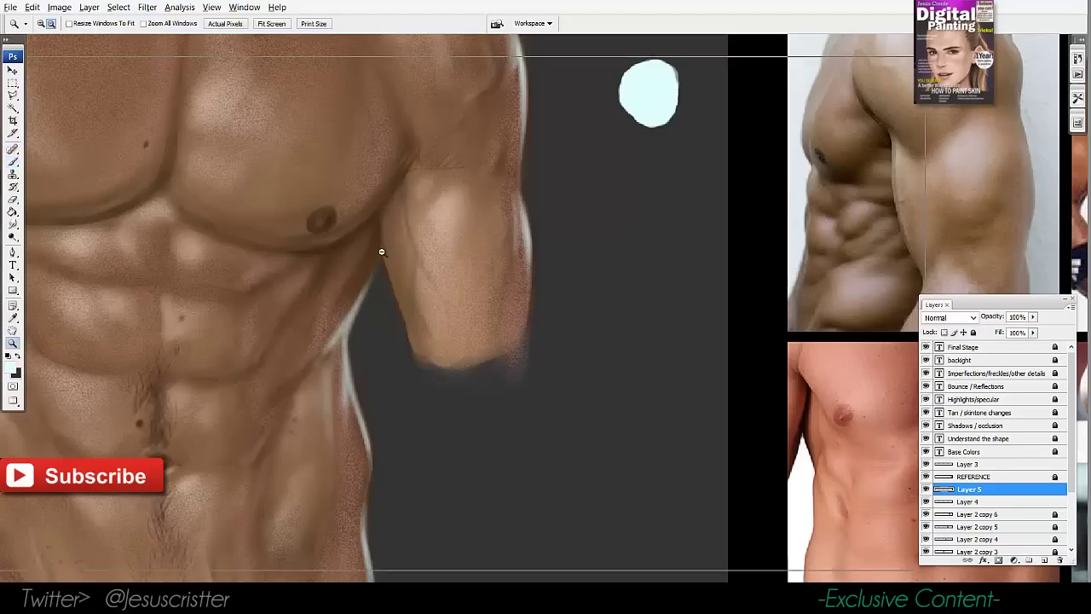
{"action": "left_click", "coordinate": [380, 249], "text": "alt"}
{"action": "left_click", "coordinate": [381, 248], "text": "alt"}
{"action": "left_click_drag", "start_coordinate": [540, 315], "coordinate": [604, 341]}
{"action": "left_click", "coordinate": [520, 307]}
{"action": "key", "text": "e"}
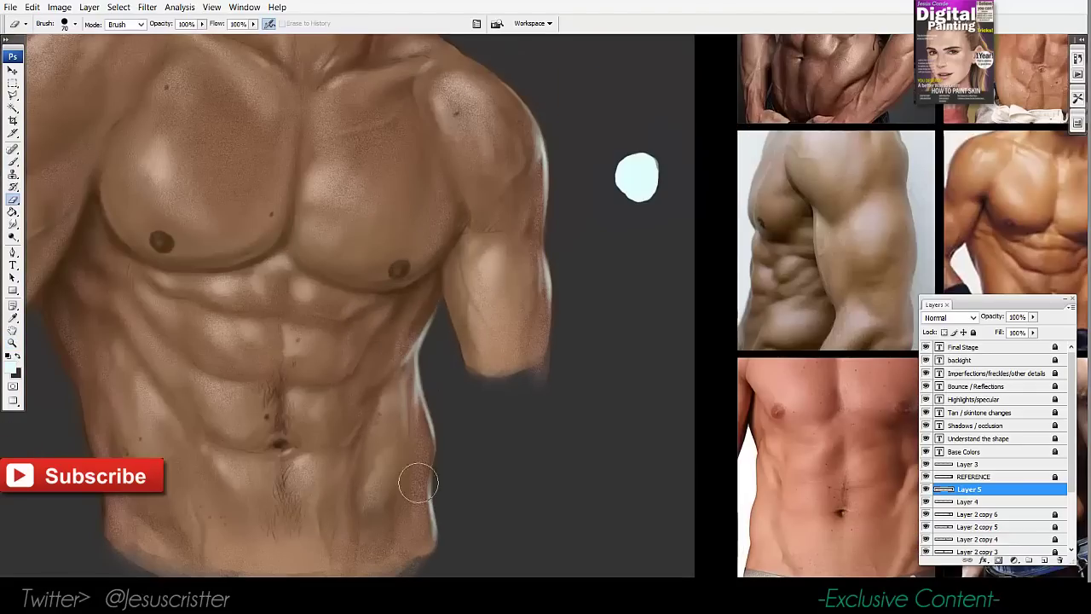
{"action": "left_click_drag", "start_coordinate": [418, 482], "coordinate": [423, 497]}
Strengthen the pale cyan rim light along the waist's outer contour with a small brush
{"action": "key", "text": "z"}
{"action": "left_click", "coordinate": [462, 364]}
{"action": "mouse_move", "coordinate": [463, 365]}
{"action": "left_mouse_down"}
{"action": "mouse_move", "coordinate": [409, 356]}
{"action": "mouse_move", "coordinate": [385, 380]}
{"action": "left_mouse_up"}
{"action": "key", "text": "b"}
{"action": "left_click_drag", "start_coordinate": [373, 300], "coordinate": [401, 463]}
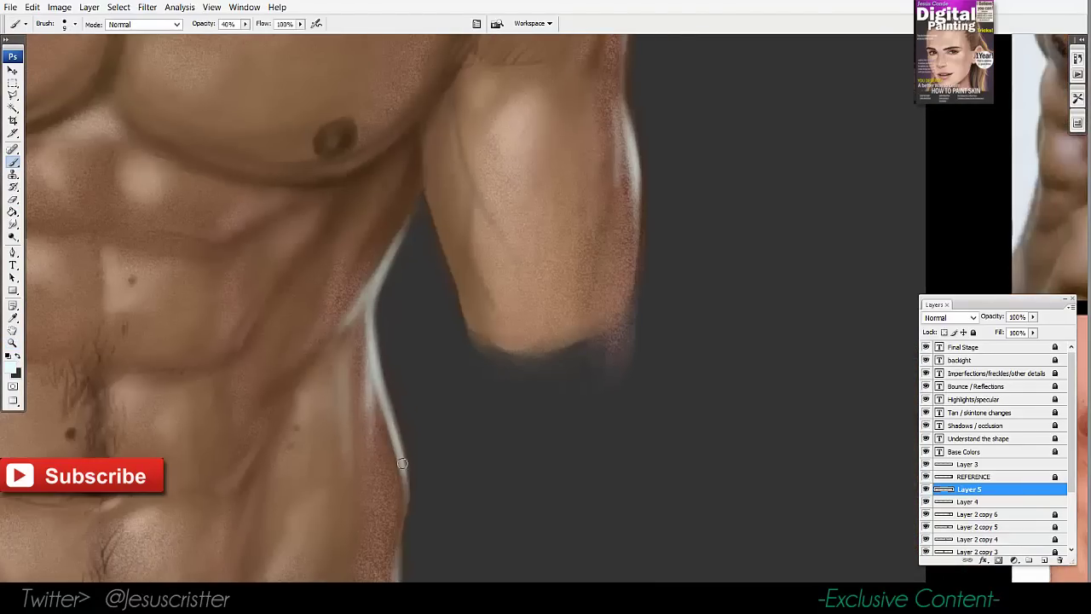
{"action": "left_click_drag", "start_coordinate": [389, 409], "coordinate": [399, 478]}
Paint a soft pale cyan highlight along the outer edge of the pectoral nearest the lit arm
{"action": "left_click_drag", "start_coordinate": [364, 228], "coordinate": [356, 343]}
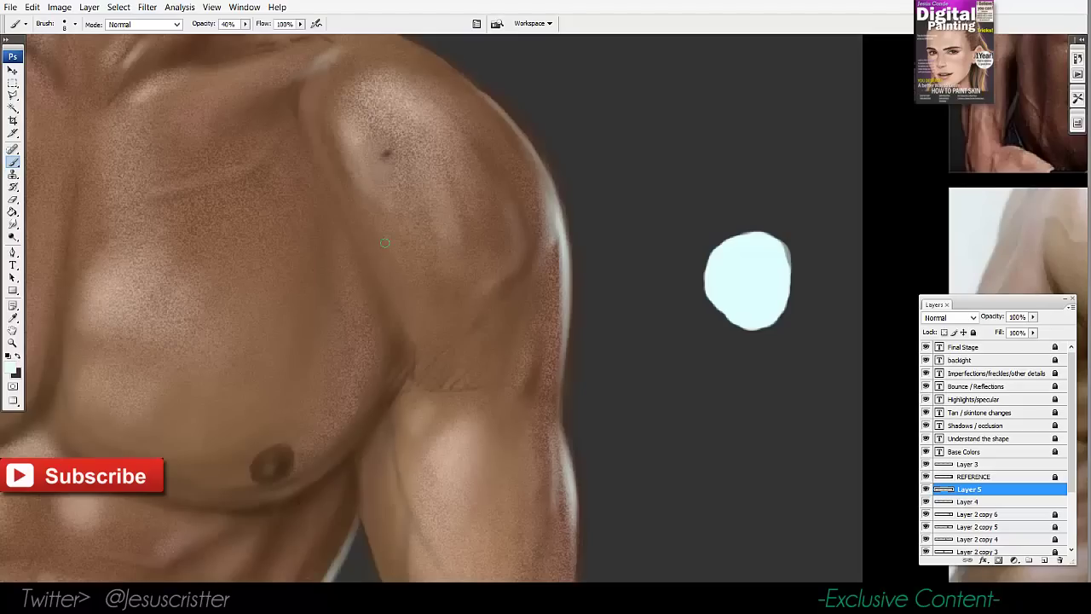
{"action": "key", "text": "bracketright"}
{"action": "key", "text": "bracketright"}
{"action": "key", "text": "bracketright"}
{"action": "left_click_drag", "start_coordinate": [371, 329], "coordinate": [364, 365]}
{"action": "key", "text": "bracketleft"}
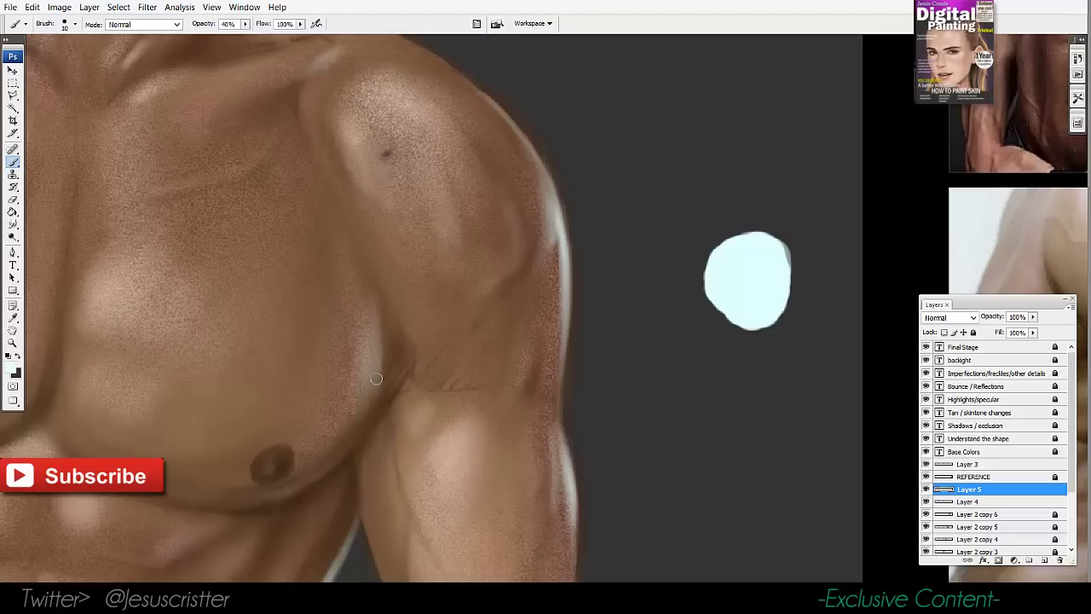
Paint pale cyan highlights on the neck muscle at the lit side of the throat
{"action": "key", "text": "z"}
{"action": "left_click", "coordinate": [423, 261], "text": "alt"}
{"action": "left_click", "coordinate": [485, 230], "text": "alt"}
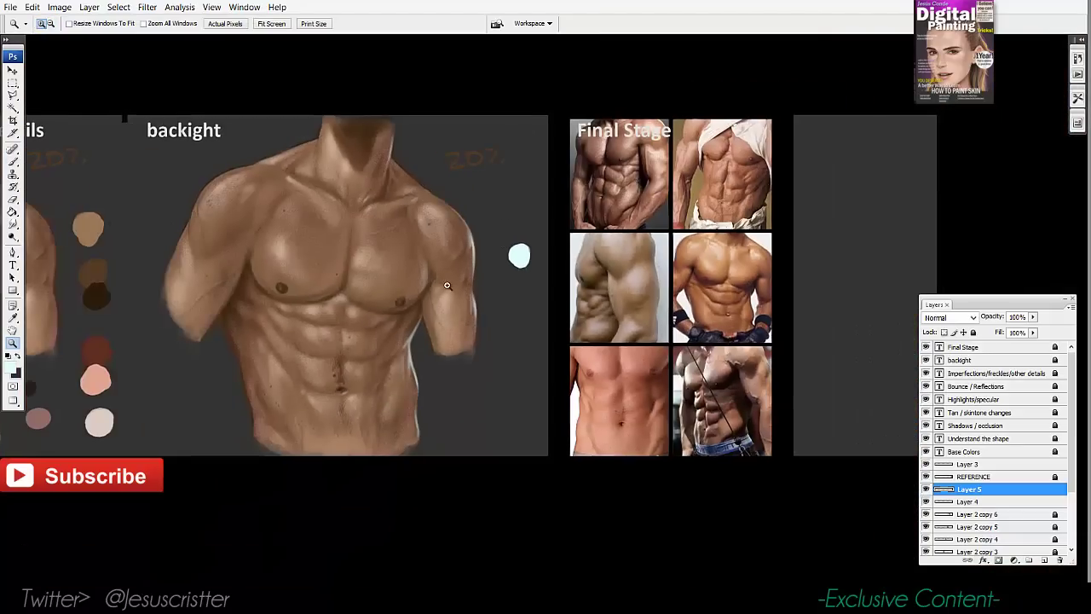
{"action": "left_click", "coordinate": [452, 269]}
{"action": "key", "text": "b"}
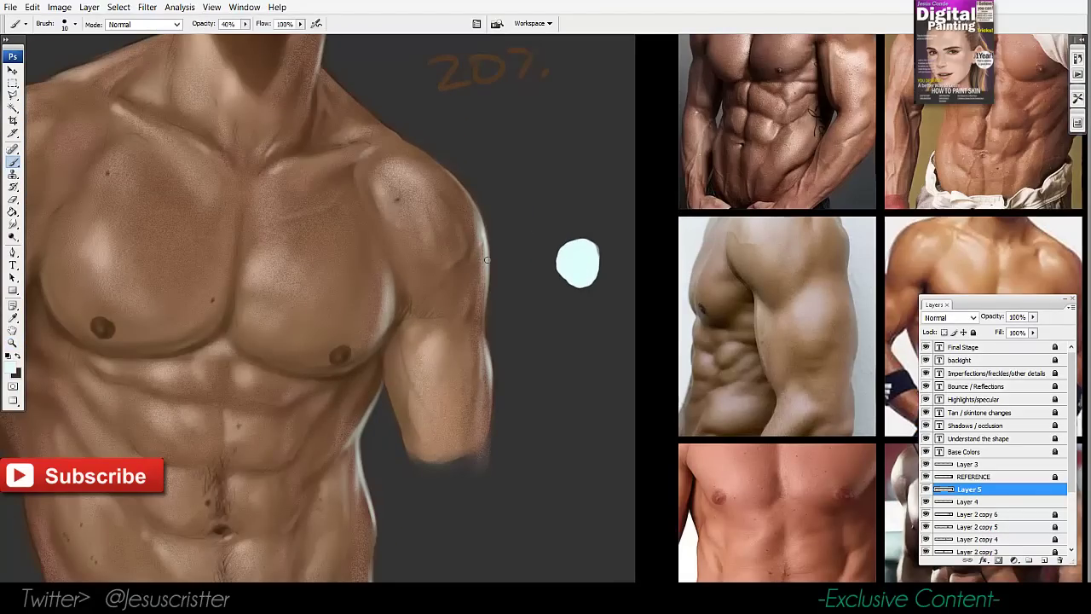
{"action": "scroll", "coordinate": [299, 90], "scroll_direction": "up", "scroll_amount": 3}
{"action": "left_click_drag", "start_coordinate": [290, 141], "coordinate": [281, 162]}
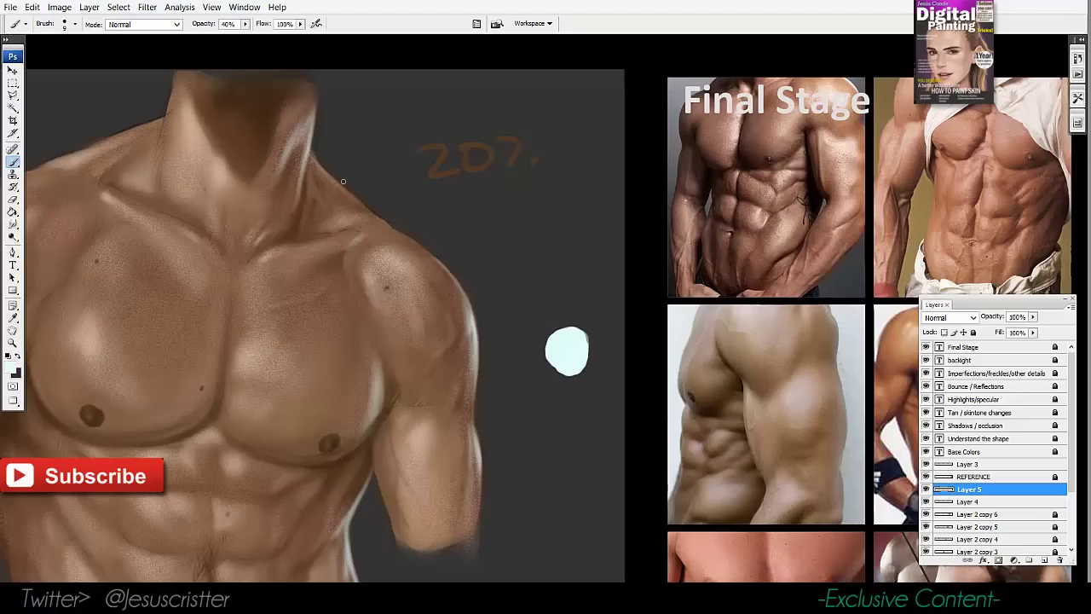
Clean up the neck highlights with the Eraser and add pale cyan accents to the collarbone, outer deltoid and pectoral edge
{"action": "key", "text": "e"}
{"action": "left_click_drag", "start_coordinate": [345, 189], "coordinate": [379, 133]}
{"action": "key", "text": "b"}
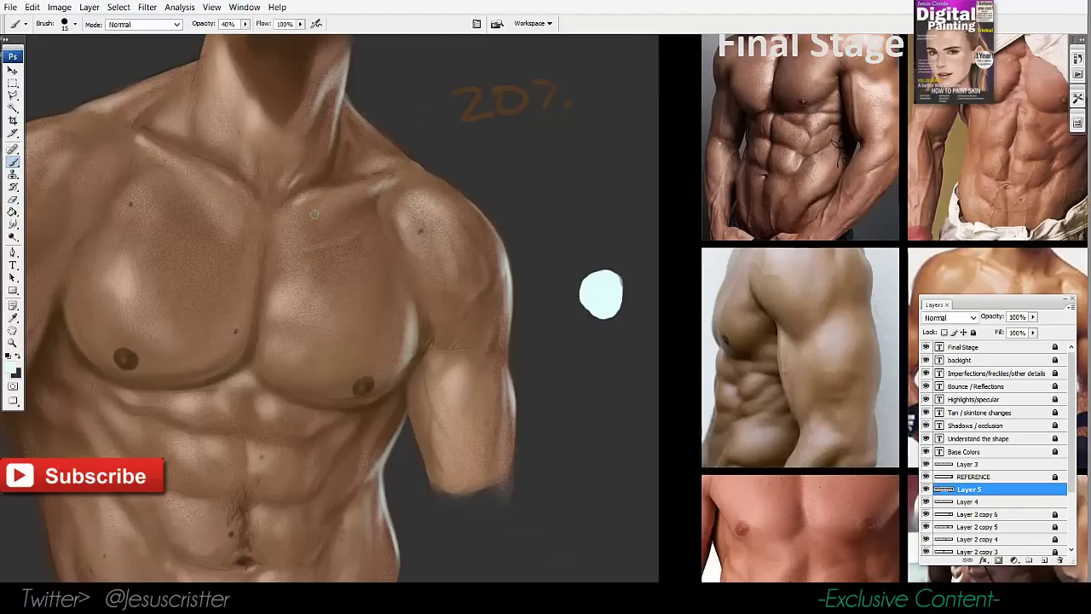
{"action": "left_click_drag", "start_coordinate": [437, 147], "coordinate": [426, 152]}
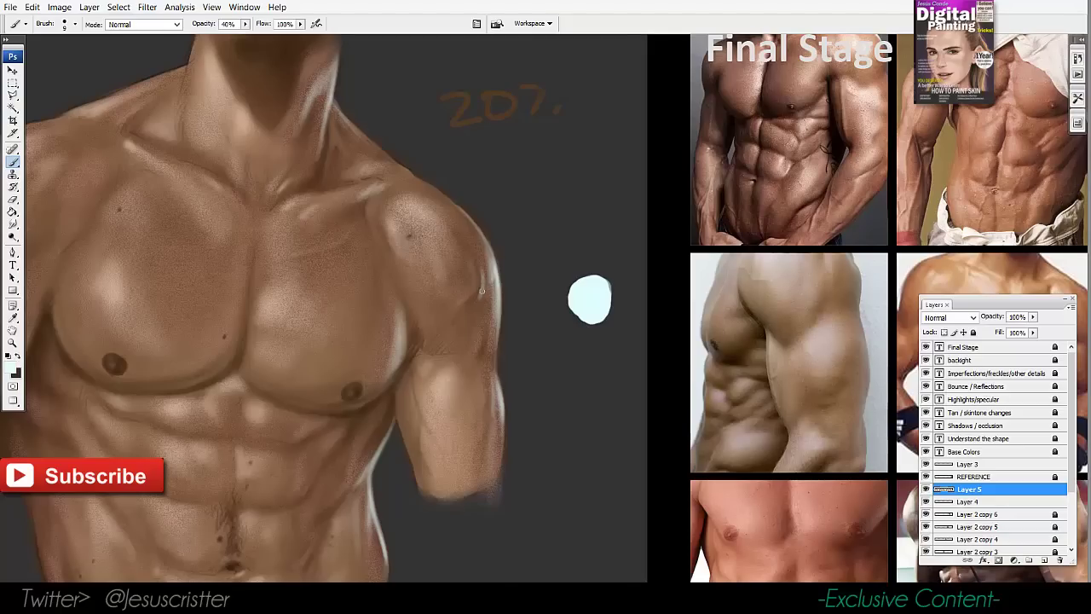
{"action": "left_click_drag", "start_coordinate": [400, 323], "coordinate": [404, 310]}
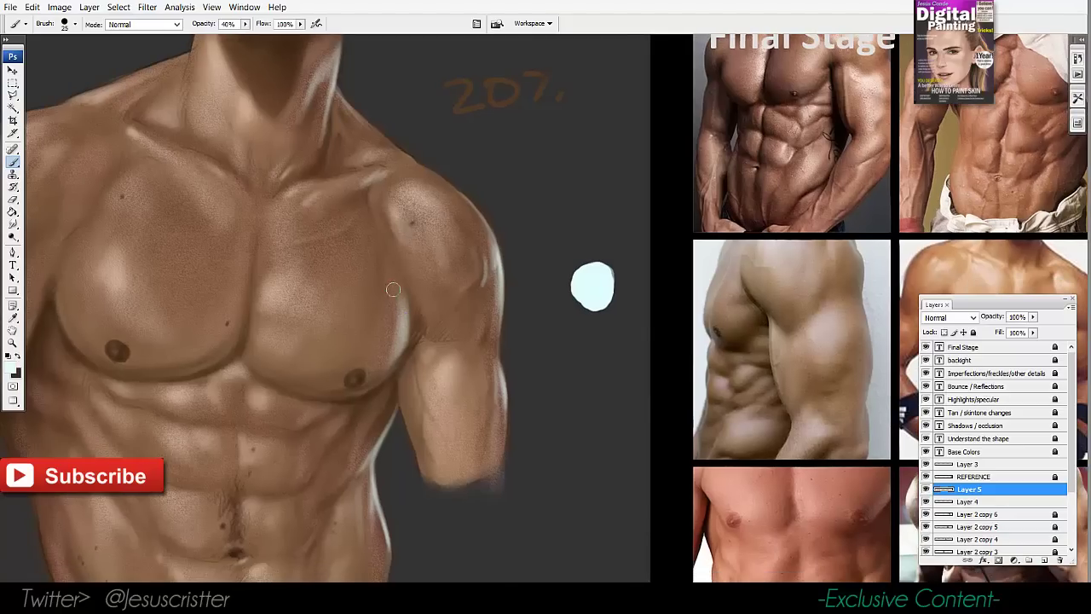
{"action": "mouse_move", "coordinate": [385, 255]}
{"action": "left_mouse_down"}
{"action": "mouse_move", "coordinate": [389, 336]}
{"action": "mouse_move", "coordinate": [416, 314]}
{"action": "left_mouse_up"}
Paint a pale cyan highlight down the lower oblique beside the hip
{"action": "key", "text": "bracketright"}
{"action": "scroll", "coordinate": [257, 283], "scroll_direction": "down", "scroll_amount": 5}
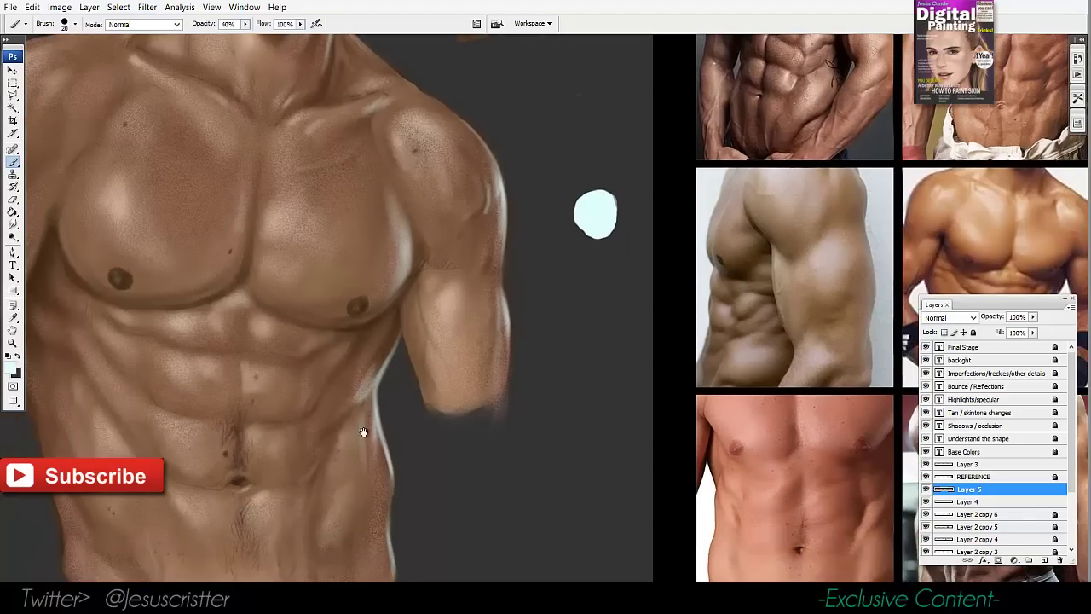
{"action": "scroll", "coordinate": [363, 433], "scroll_direction": "down", "scroll_amount": 4}
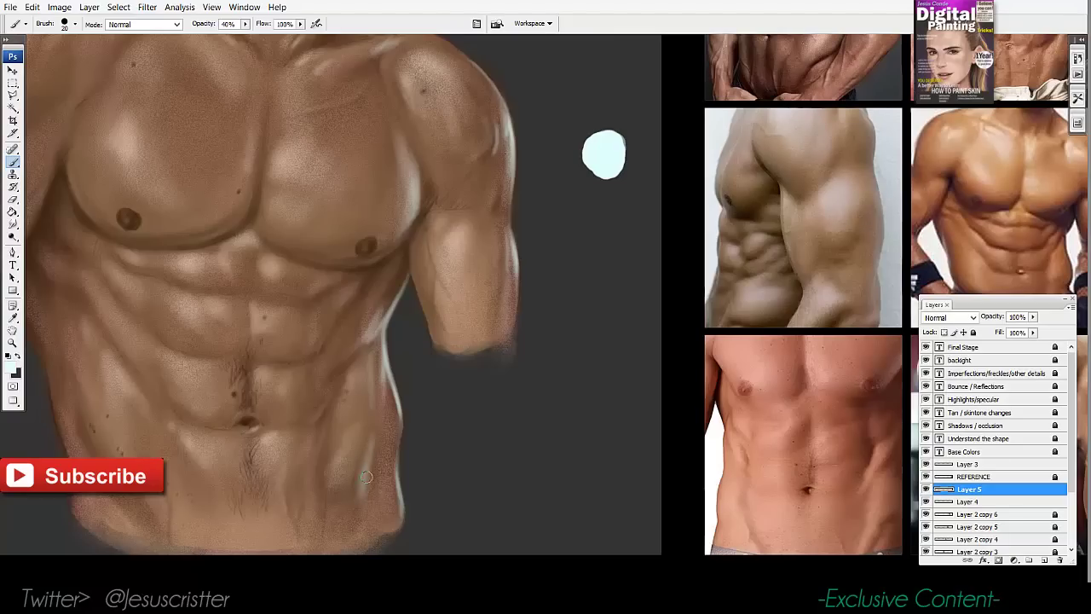
{"action": "left_click_drag", "start_coordinate": [370, 442], "coordinate": [359, 496]}
Touch up the rim light at the waist's narrowest point with a smaller brush
{"action": "key", "text": "alt+space"}
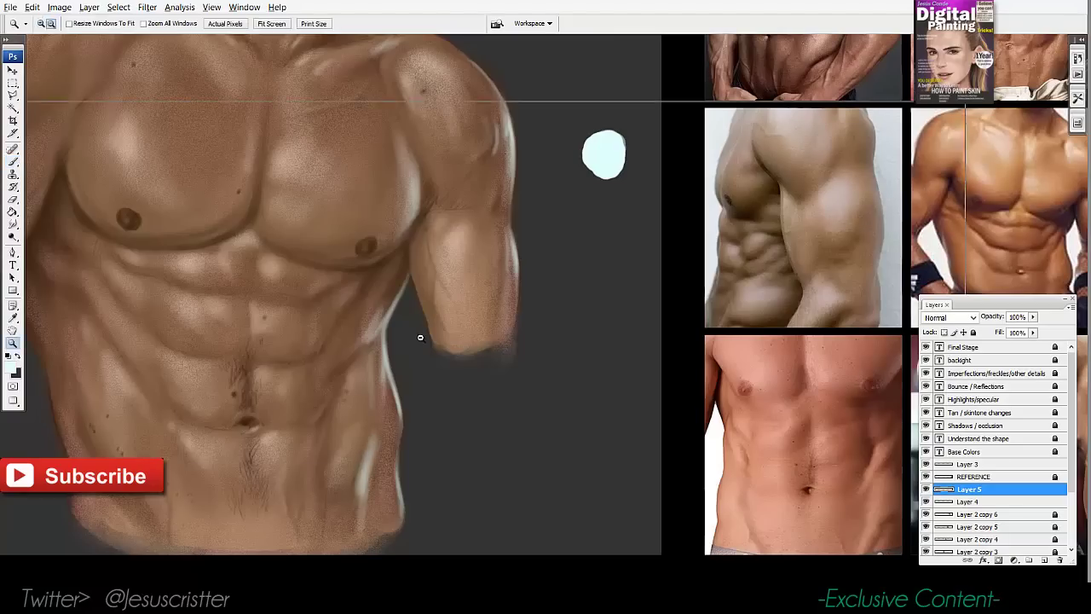
{"action": "left_click", "coordinate": [424, 341], "text": "alt"}
{"action": "left_click", "coordinate": [510, 329], "text": "alt"}
{"action": "left_click", "coordinate": [472, 366]}
{"action": "left_click", "coordinate": [471, 356]}
{"action": "key", "text": "b"}
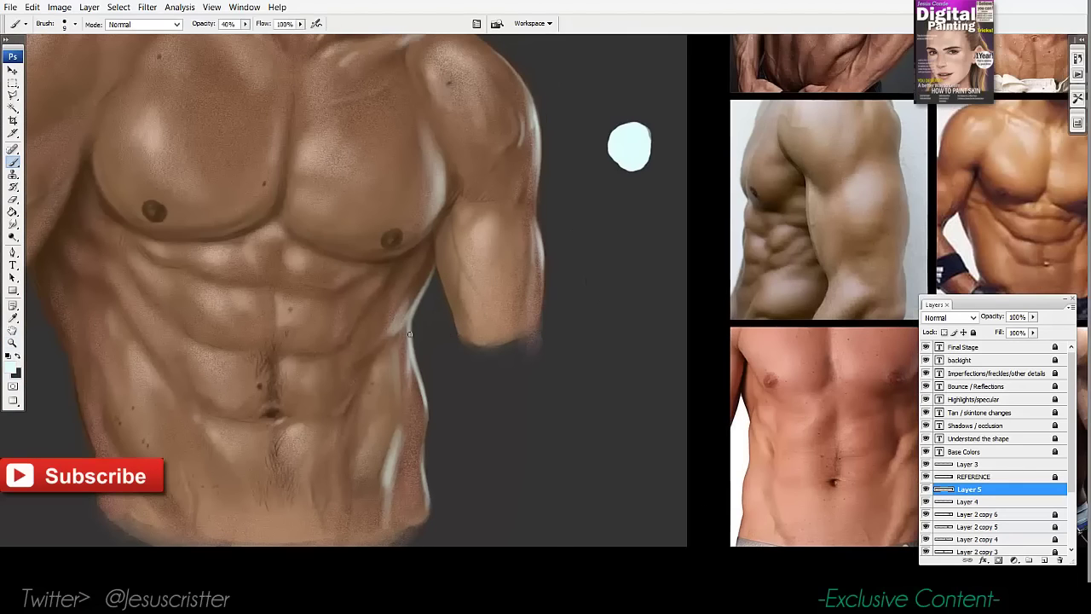
{"action": "left_click_drag", "start_coordinate": [413, 353], "coordinate": [411, 318]}
Soften the pale cyan highlight on the outer deltoid with the Eraser
{"action": "left_click_drag", "start_coordinate": [442, 199], "coordinate": [411, 350]}
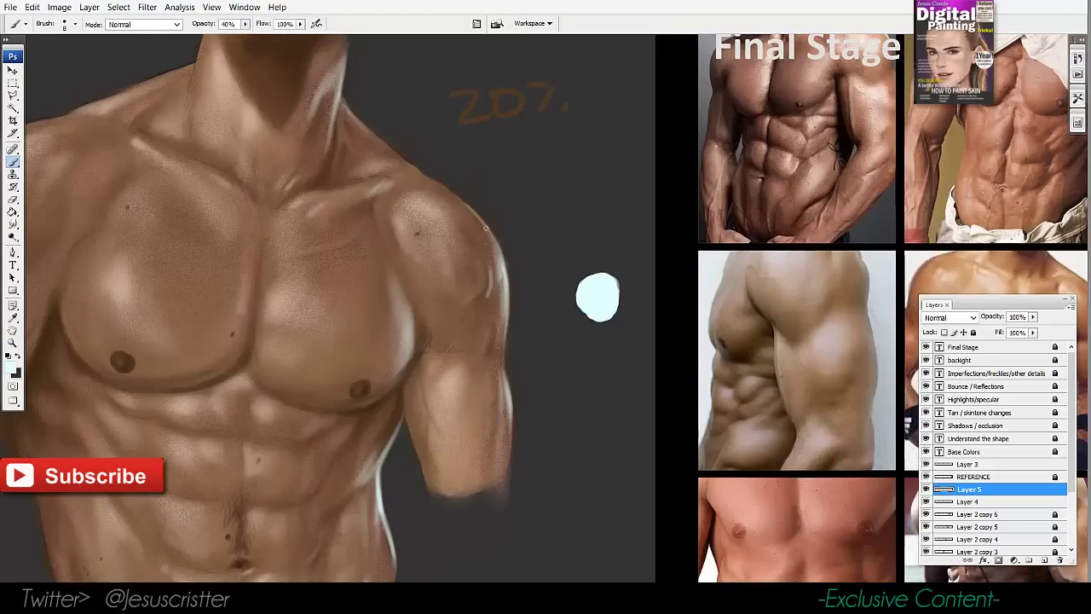
{"action": "key", "text": "e"}
{"action": "mouse_move", "coordinate": [503, 267]}
{"action": "left_mouse_down"}
{"action": "mouse_move", "coordinate": [498, 245]}
{"action": "mouse_move", "coordinate": [482, 312]}
{"action": "left_mouse_up"}
{"action": "key", "text": "b"}
Paint a fine pale cyan rim line from the base of the neck along the trapezius to the shoulder
{"action": "key", "text": "z"}
{"action": "left_click", "coordinate": [521, 155], "text": "alt"}
{"action": "left_click", "coordinate": [532, 169], "text": "alt"}
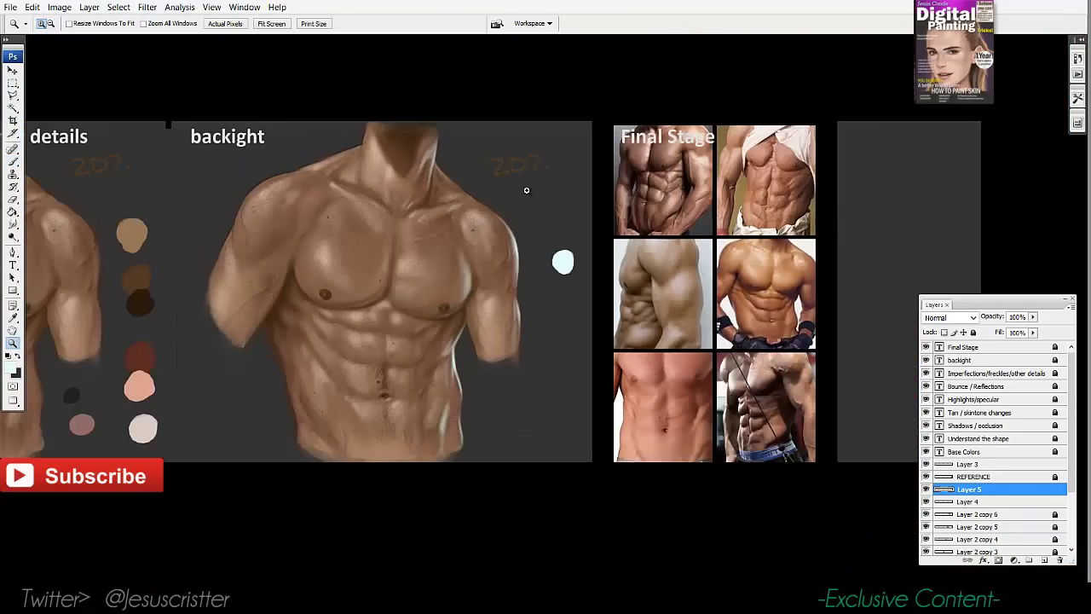
{"action": "left_click", "coordinate": [525, 236]}
{"action": "left_click", "coordinate": [472, 195]}
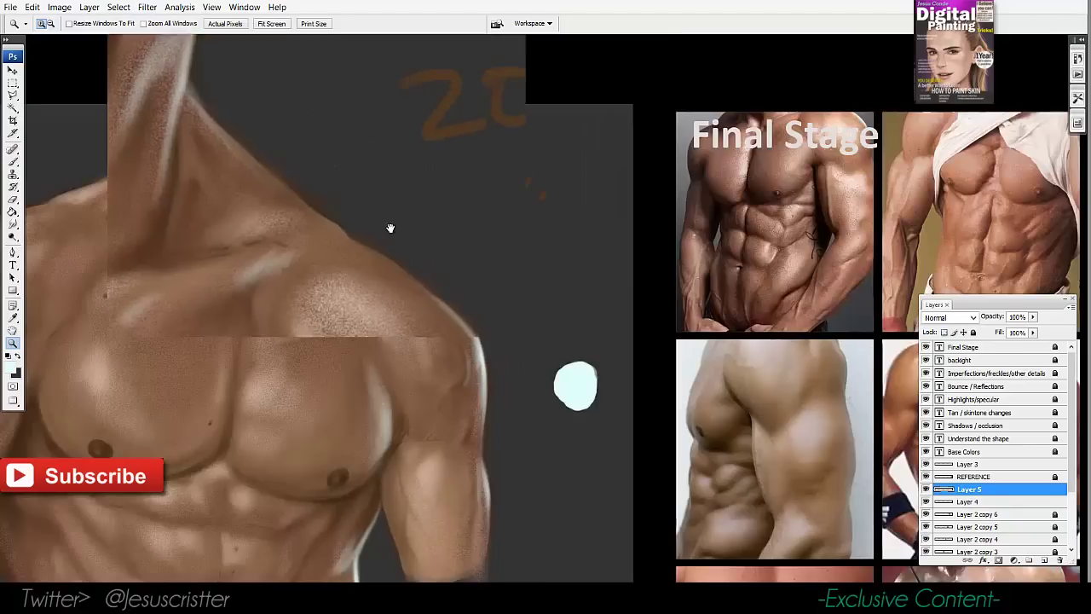
{"action": "key", "text": "b"}
{"action": "left_click_drag", "start_coordinate": [219, 90], "coordinate": [202, 175]}
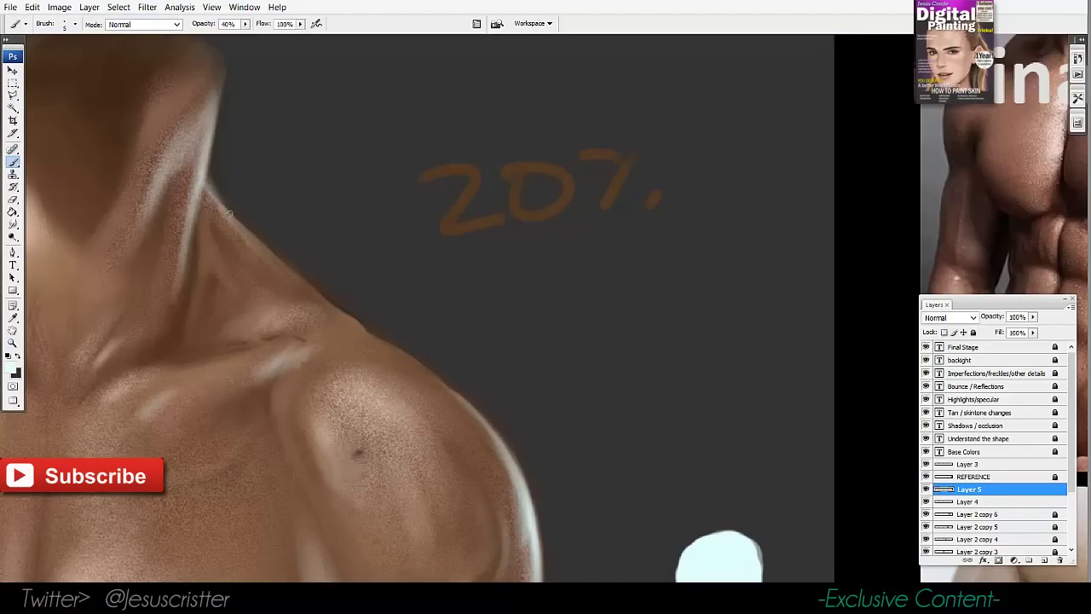
{"action": "mouse_move", "coordinate": [230, 213]}
{"action": "left_mouse_down"}
{"action": "mouse_move", "coordinate": [430, 373]}
{"action": "mouse_move", "coordinate": [497, 406]}
{"action": "left_mouse_up"}
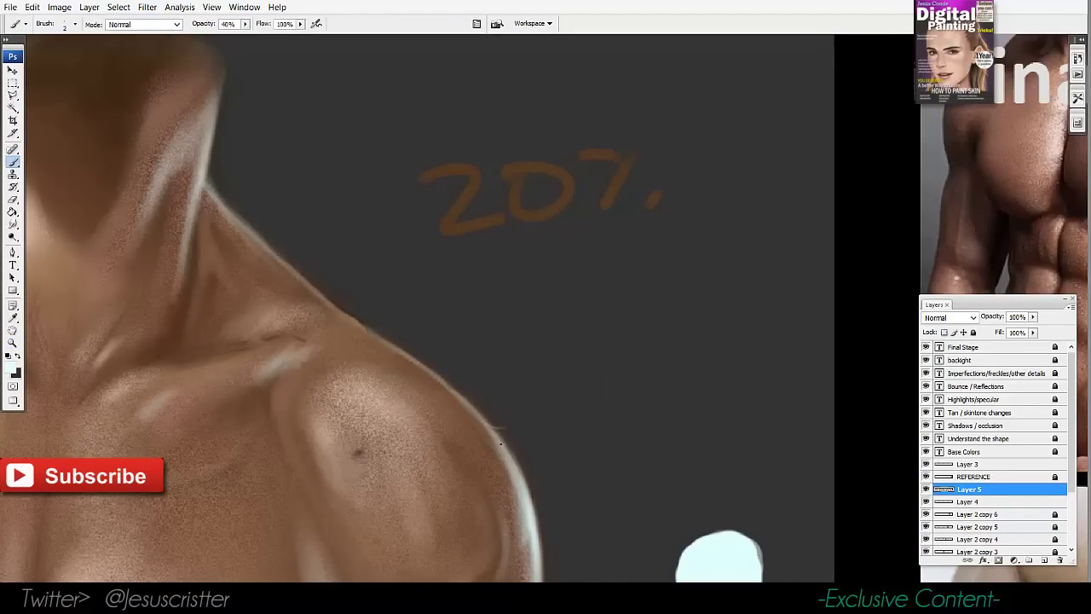
Paint a fine pale cyan rim line along the deltoid's outer edge and down the outer upper arm
{"action": "left_click_drag", "start_coordinate": [501, 443], "coordinate": [439, 345]}
{"action": "left_click_drag", "start_coordinate": [478, 531], "coordinate": [454, 256]}
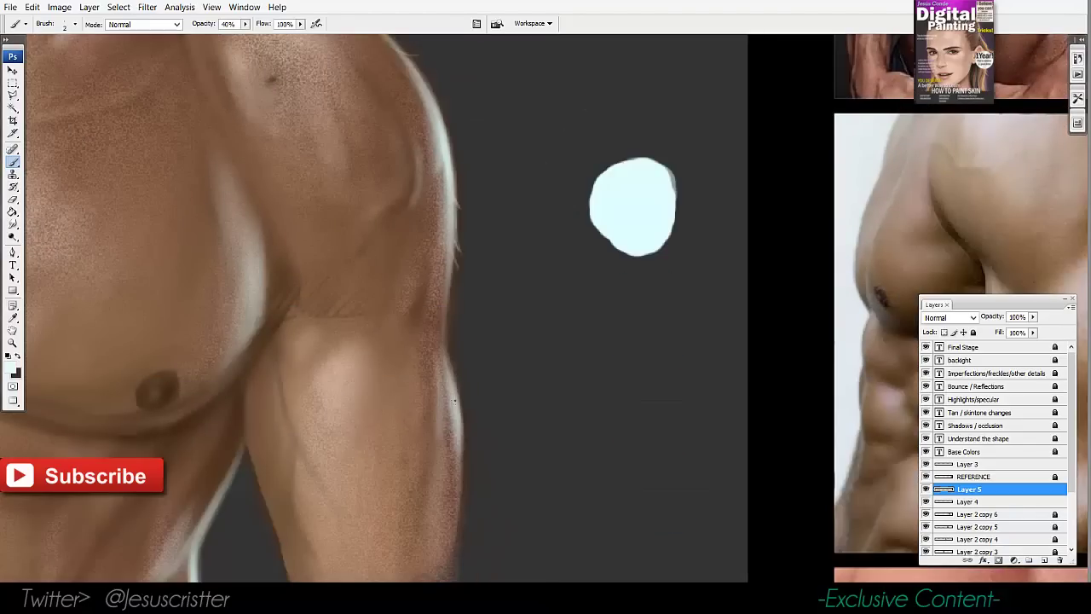
{"action": "mouse_move", "coordinate": [469, 443]}
{"action": "left_mouse_down"}
{"action": "mouse_move", "coordinate": [467, 364]}
{"action": "mouse_move", "coordinate": [457, 449]}
{"action": "left_mouse_up"}
{"action": "key", "text": "bracketright"}
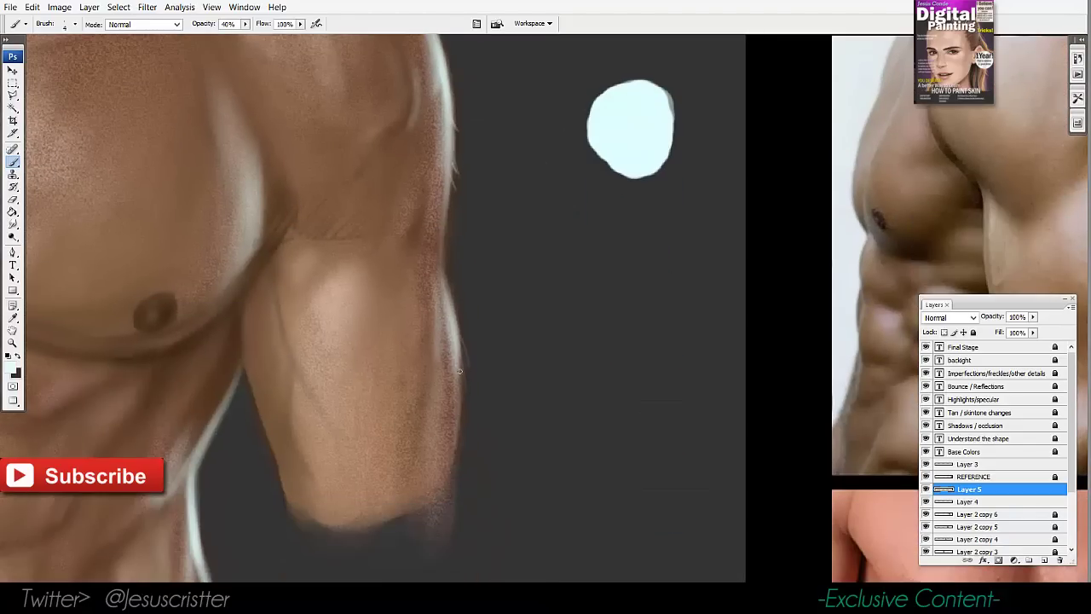
{"action": "left_click_drag", "start_coordinate": [458, 399], "coordinate": [451, 481]}
{"action": "key", "text": "z"}
{"action": "left_click", "coordinate": [470, 290], "text": "alt"}
{"action": "left_click", "coordinate": [469, 290], "text": "alt"}
{"action": "left_click", "coordinate": [470, 290], "text": "alt"}
{"action": "left_click_drag", "start_coordinate": [507, 255], "coordinate": [544, 298]}
{"action": "left_click", "coordinate": [515, 320]}
{"action": "key", "text": "b"}
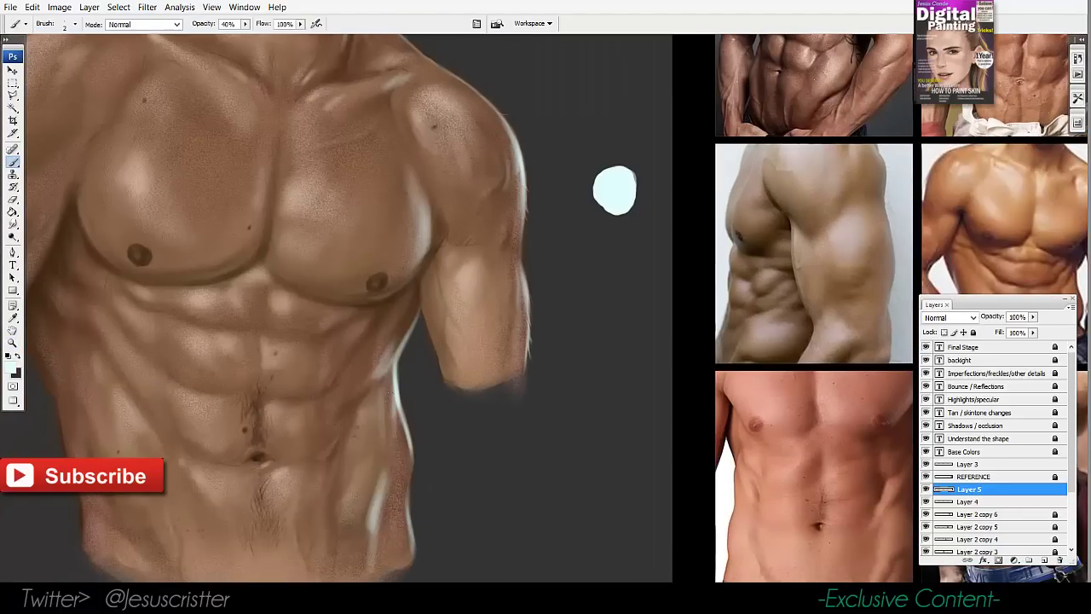
Try to paint a pale cyan rim stroke along the edge of the waist
{"action": "key", "text": "z"}
{"action": "mouse_move", "coordinate": [420, 363]}
{"action": "left_mouse_down"}
{"action": "mouse_move", "coordinate": [421, 343]}
{"action": "mouse_move", "coordinate": [405, 421]}
{"action": "left_mouse_up"}
{"action": "left_click", "coordinate": [421, 343]}
{"action": "key", "text": "b"}
{"action": "key", "text": "bracketleft"}
{"action": "key", "text": "bracketleft"}
{"action": "key", "text": "bracketright"}
{"action": "key", "text": "bracketright"}
{"action": "left_click_drag", "start_coordinate": [418, 321], "coordinate": [451, 492]}
{"action": "key", "text": "ctrl+z"}
Switch to a larger brush with airbrush enabled and strengthen the pale cyan rim light along the waist and flank
{"action": "left_click", "coordinate": [75, 24]}
{"action": "left_click", "coordinate": [23, 160]}
{"action": "left_click", "coordinate": [414, 13]}
{"action": "left_click_drag", "start_coordinate": [420, 261], "coordinate": [419, 259]}
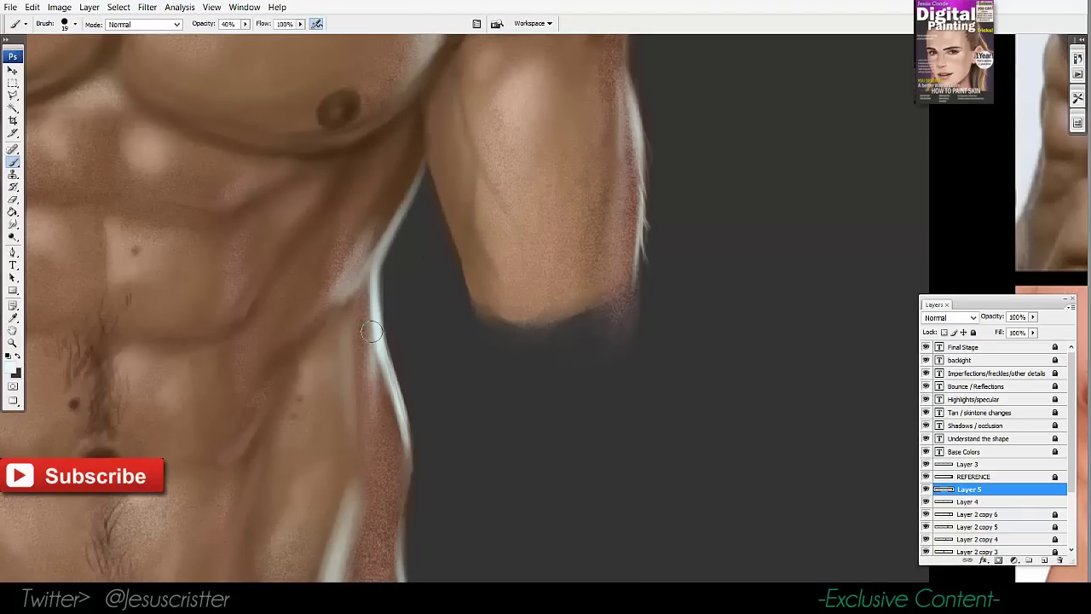
{"action": "left_click_drag", "start_coordinate": [373, 324], "coordinate": [383, 358]}
{"action": "key", "text": "bracketleft"}
{"action": "mouse_move", "coordinate": [398, 409]}
{"action": "left_mouse_down"}
{"action": "mouse_move", "coordinate": [409, 454]}
{"action": "mouse_move", "coordinate": [402, 543]}
{"action": "left_mouse_up"}
Paint a long pale cyan highlight down the outer border of the abdominal muscles to the lower abdomen
{"action": "key", "text": "z"}
{"action": "mouse_move", "coordinate": [353, 375]}
{"action": "left_mouse_down"}
{"action": "mouse_move", "coordinate": [387, 346]}
{"action": "mouse_move", "coordinate": [359, 378]}
{"action": "left_mouse_up"}
{"action": "left_click", "coordinate": [383, 327], "text": "alt"}
{"action": "key", "text": "b"}
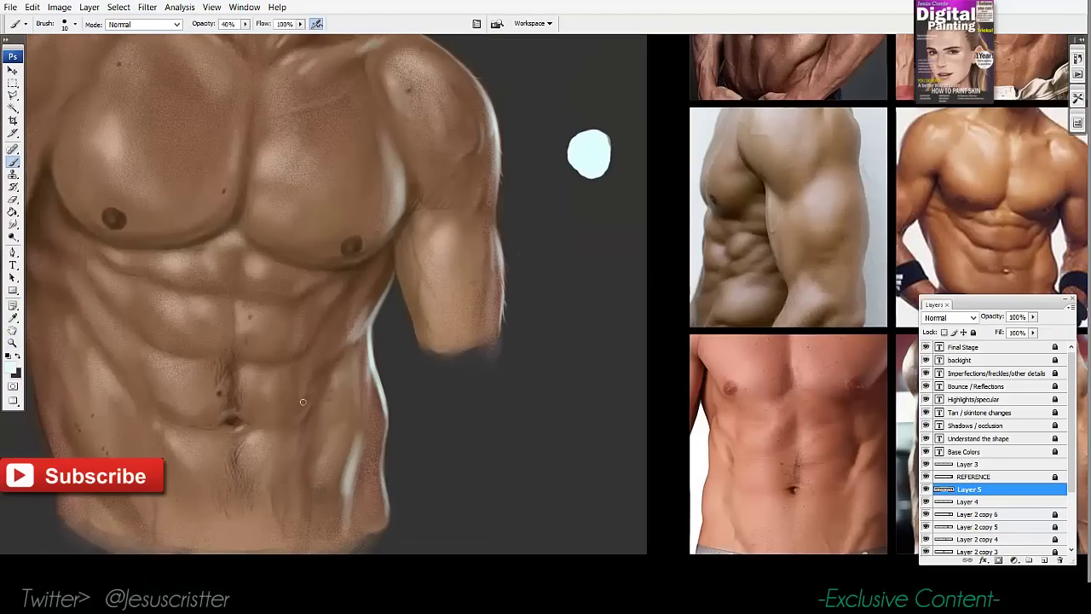
{"action": "left_click_drag", "start_coordinate": [311, 374], "coordinate": [300, 542]}
{"action": "left_click_drag", "start_coordinate": [306, 497], "coordinate": [304, 532]}
{"action": "left_click_drag", "start_coordinate": [306, 436], "coordinate": [302, 467]}
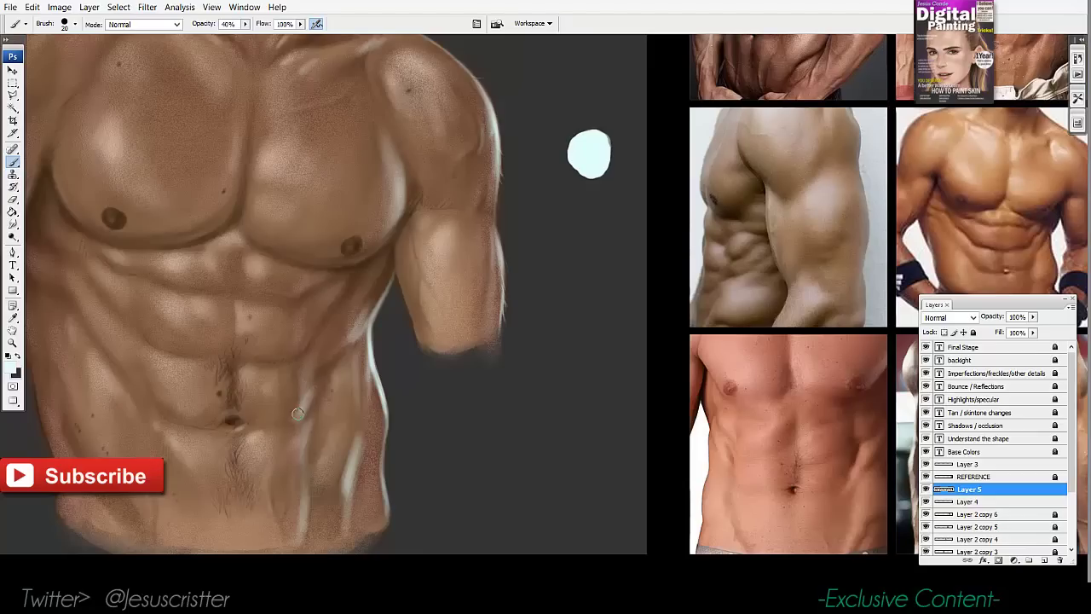
Soften the pale cyan highlight on the lower abdomen with the Eraser
{"action": "key", "text": "z"}
{"action": "left_click", "coordinate": [485, 283], "text": "alt"}
{"action": "left_click_drag", "start_coordinate": [485, 282], "coordinate": [557, 317]}
{"action": "key", "text": "e"}
{"action": "left_click_drag", "start_coordinate": [386, 432], "coordinate": [383, 464]}
{"action": "key", "text": "b"}
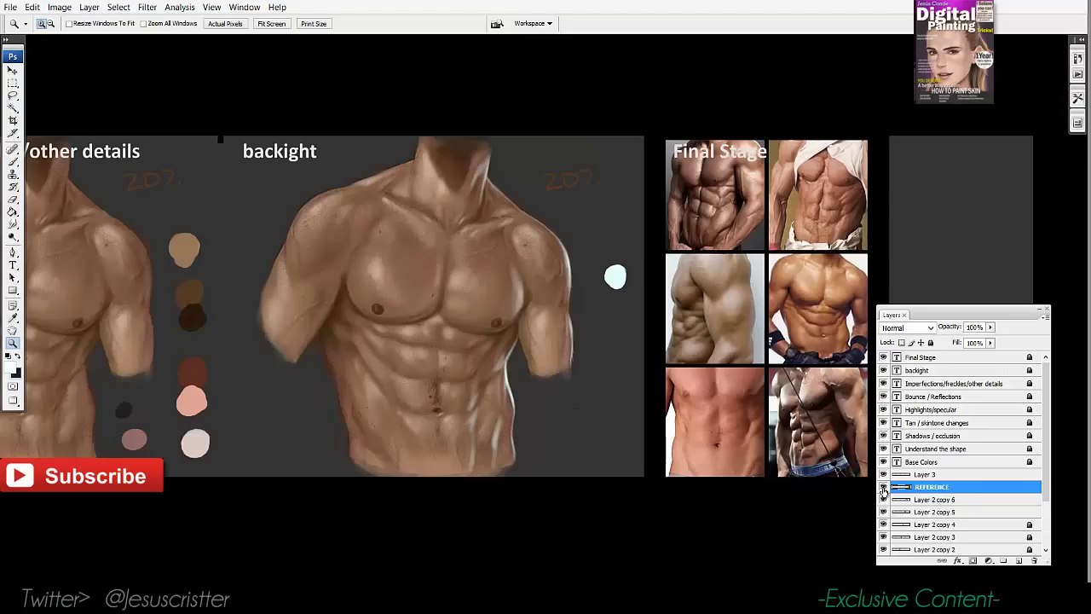
Duplicate Layer 2 copy 6 and move the copied torso under the Final Stage heading, dismissing the Java update notification
{"action": "left_click", "coordinate": [883, 487]}
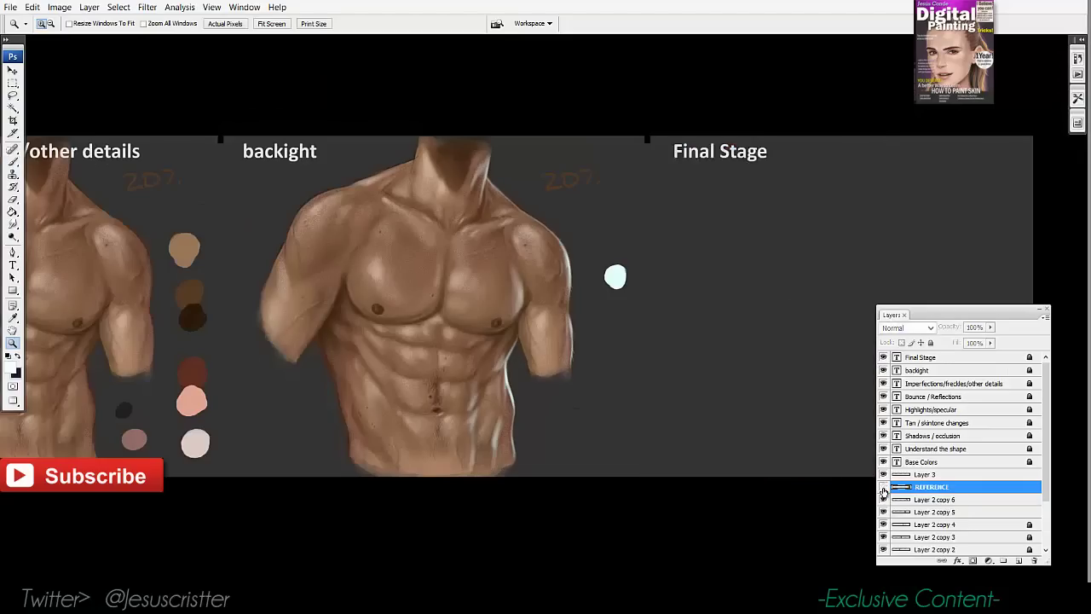
{"action": "left_click", "coordinate": [884, 487]}
{"action": "left_click", "coordinate": [928, 500]}
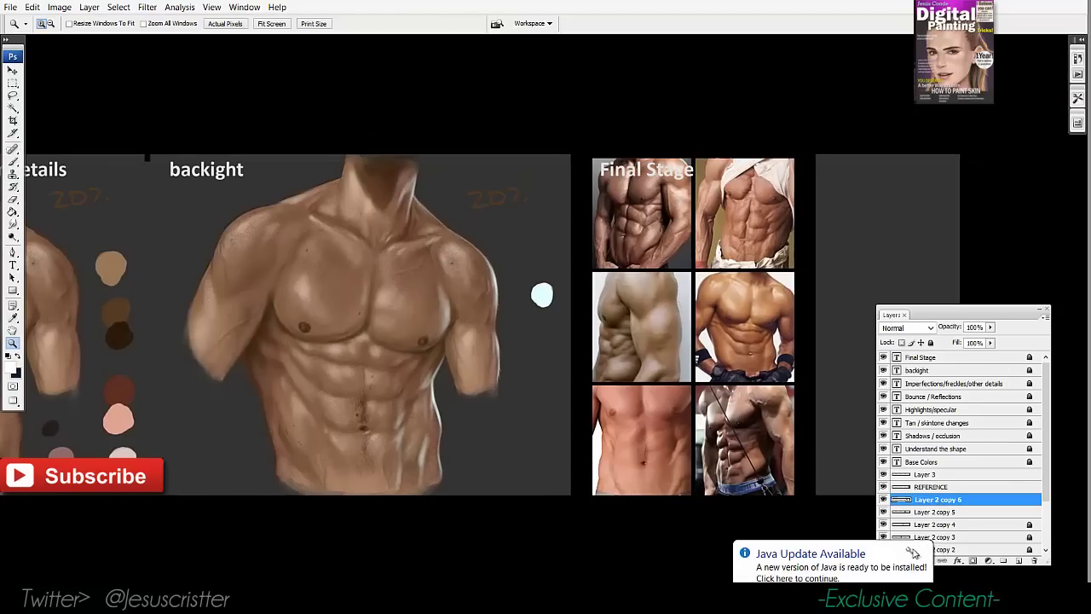
{"action": "left_click", "coordinate": [925, 552]}
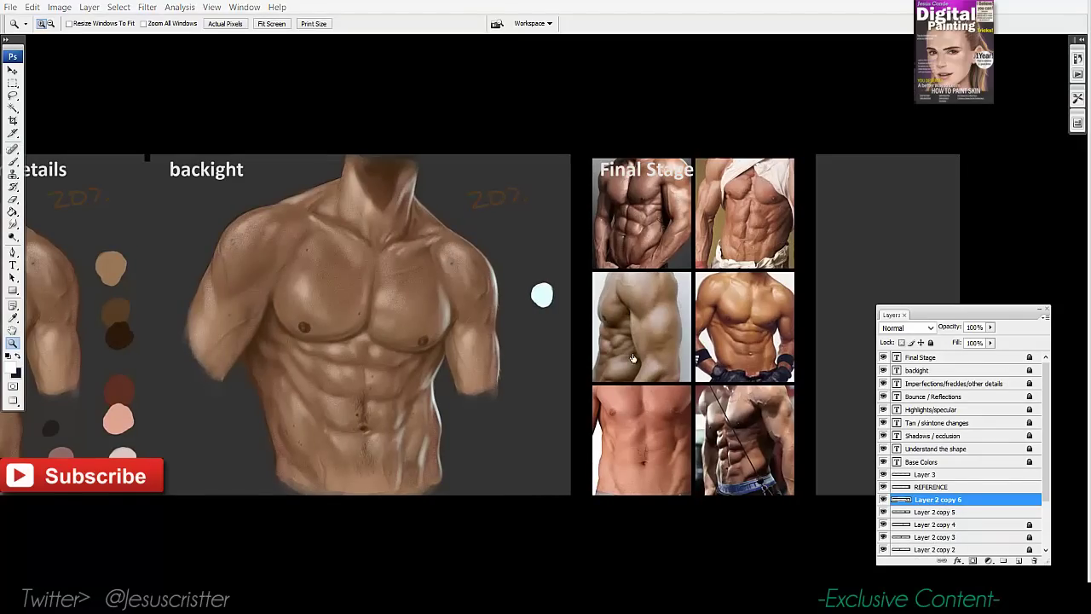
{"action": "left_click", "coordinate": [883, 501]}
{"action": "left_click", "coordinate": [883, 501]}
{"action": "left_click_drag", "start_coordinate": [951, 502], "coordinate": [1019, 560]}
{"action": "left_click", "coordinate": [12, 71]}
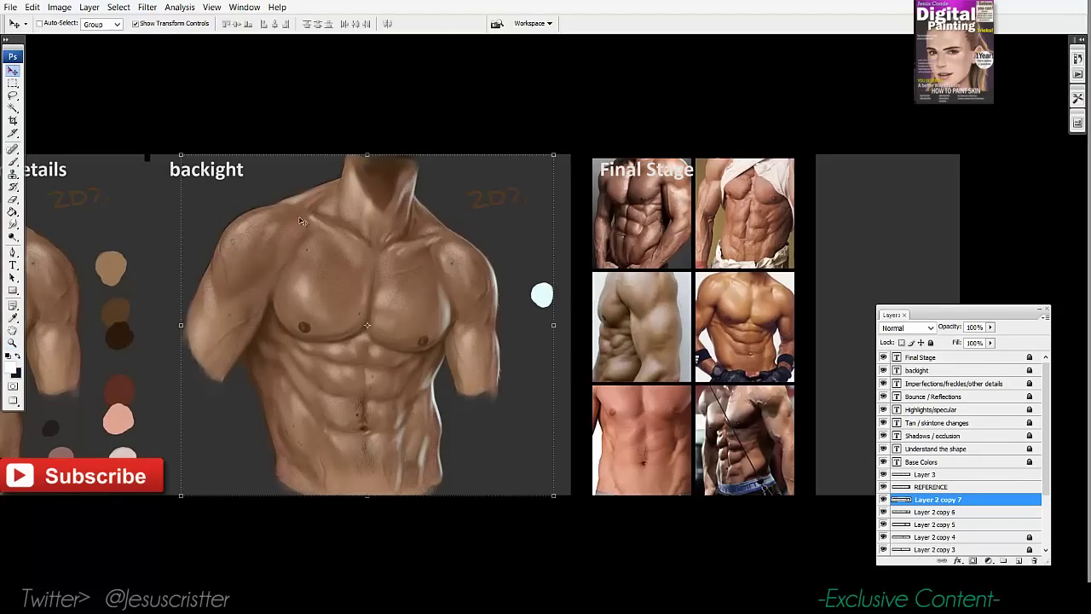
{"action": "left_click_drag", "start_coordinate": [341, 287], "coordinate": [504, 319]}
Place the reference photos just before the Final Stage section and nudge the copied torso into alignment
{"action": "left_click", "coordinate": [906, 488]}
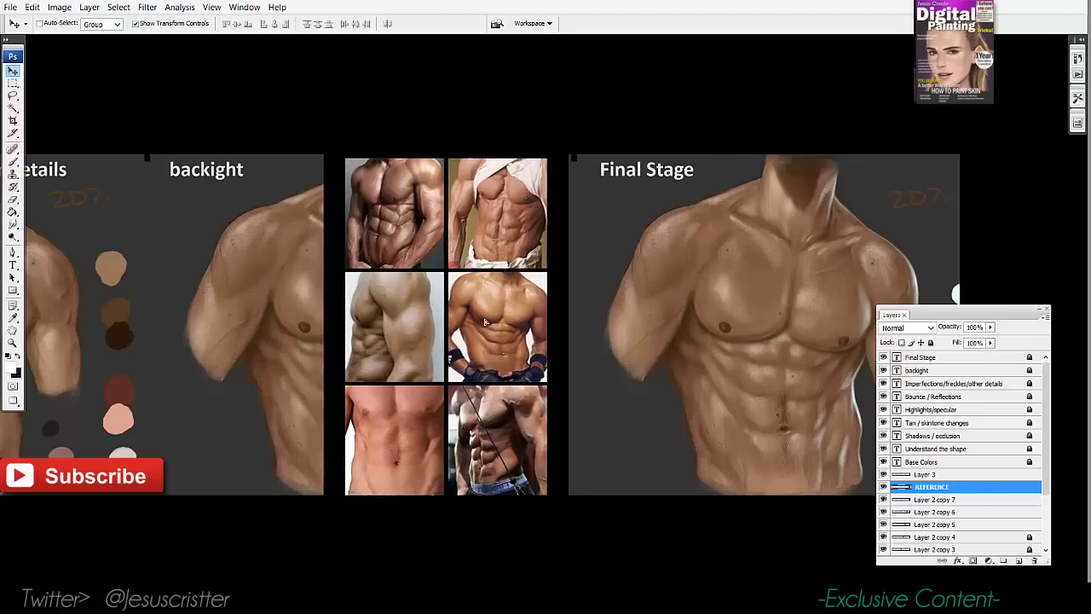
{"action": "left_click", "coordinate": [964, 499]}
{"action": "left_click_drag", "start_coordinate": [734, 280], "coordinate": [724, 281]}
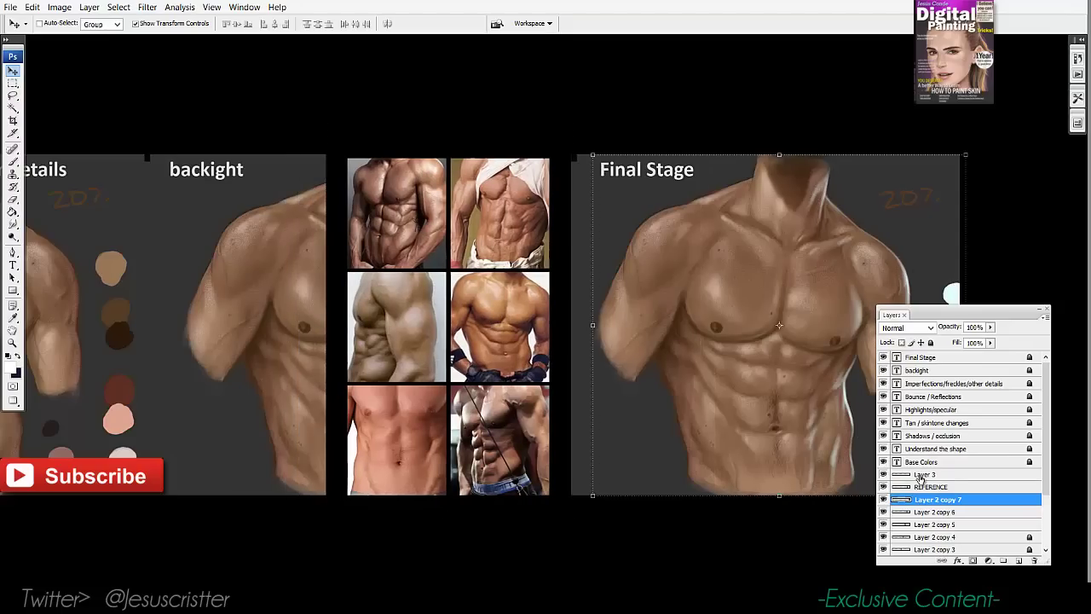
Lock the REFERENCE, Layer 2 copy 5 and Layer 2 copy 6 layers completely
{"action": "left_click", "coordinate": [952, 512]}
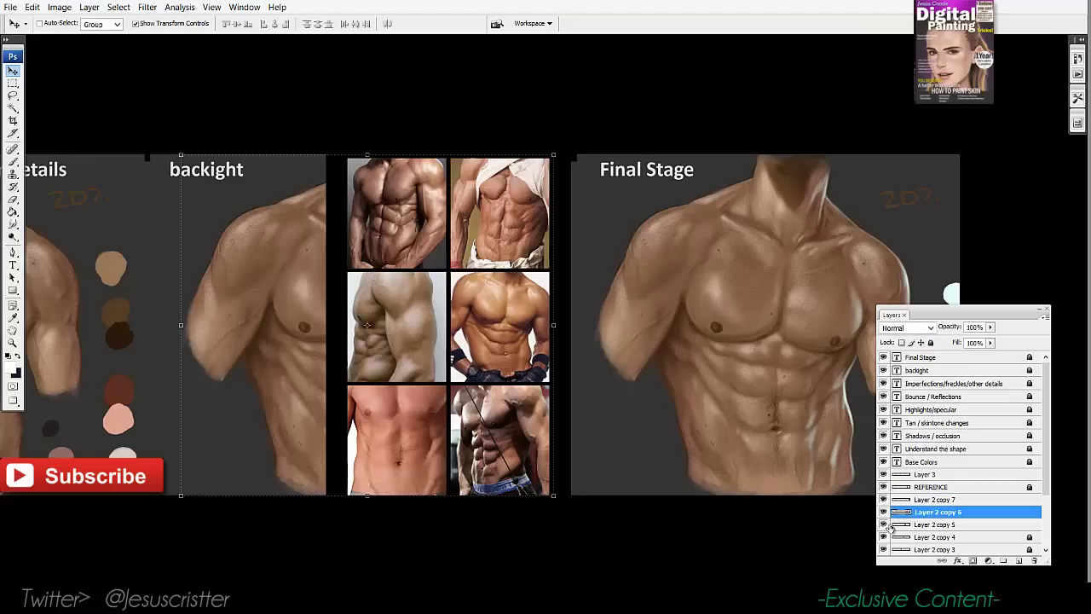
{"action": "left_click", "coordinate": [916, 526]}
{"action": "left_click", "coordinate": [931, 342]}
{"action": "left_click", "coordinate": [946, 512]}
{"action": "left_click", "coordinate": [931, 342]}
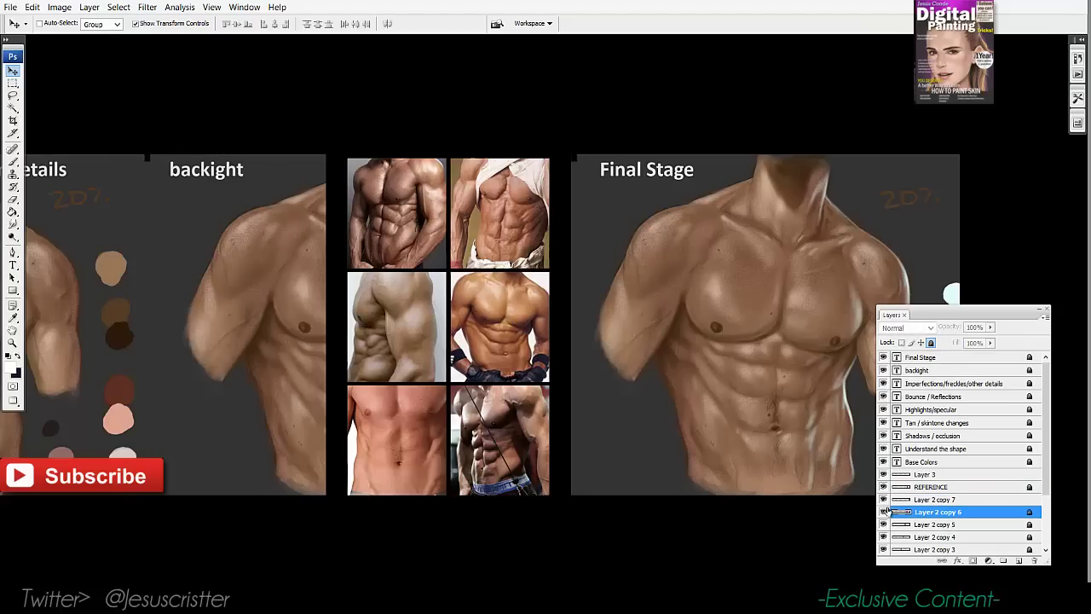
Toggle Layer 2 copy 7 off and on to check the Final Stage torso up close
{"action": "left_click", "coordinate": [884, 501]}
{"action": "left_click", "coordinate": [913, 501]}
{"action": "key", "text": "z"}
{"action": "left_click", "coordinate": [804, 345]}
{"action": "left_click_drag", "start_coordinate": [771, 335], "coordinate": [648, 315]}
{"action": "left_click", "coordinate": [883, 501]}
{"action": "left_click", "coordinate": [884, 500]}
{"action": "left_click", "coordinate": [789, 302]}
Erase the handwritten 20% note and the pale cyan swatch beside the Final Stage torso
{"action": "key", "text": "e"}
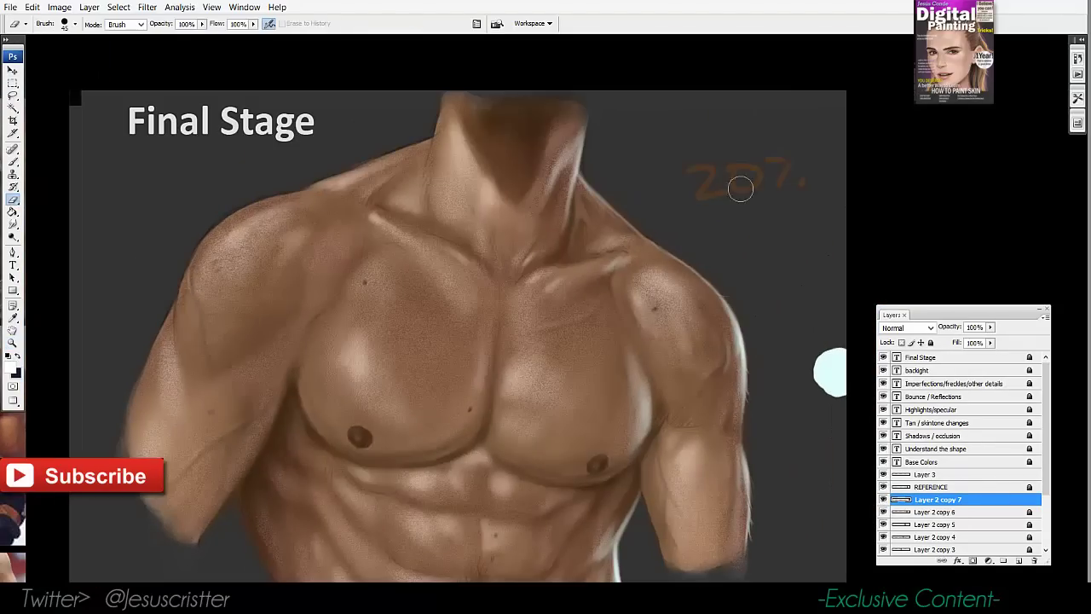
{"action": "left_click_drag", "start_coordinate": [743, 185], "coordinate": [828, 153]}
{"action": "left_click_drag", "start_coordinate": [801, 342], "coordinate": [759, 266]}
{"action": "mouse_move", "coordinate": [793, 303]}
{"action": "left_mouse_down"}
{"action": "mouse_move", "coordinate": [779, 284]}
{"action": "mouse_move", "coordinate": [798, 311]}
{"action": "left_mouse_up"}
{"action": "left_click_drag", "start_coordinate": [573, 287], "coordinate": [662, 250]}
{"action": "key", "text": "z"}
{"action": "left_click", "coordinate": [653, 295], "text": "alt"}
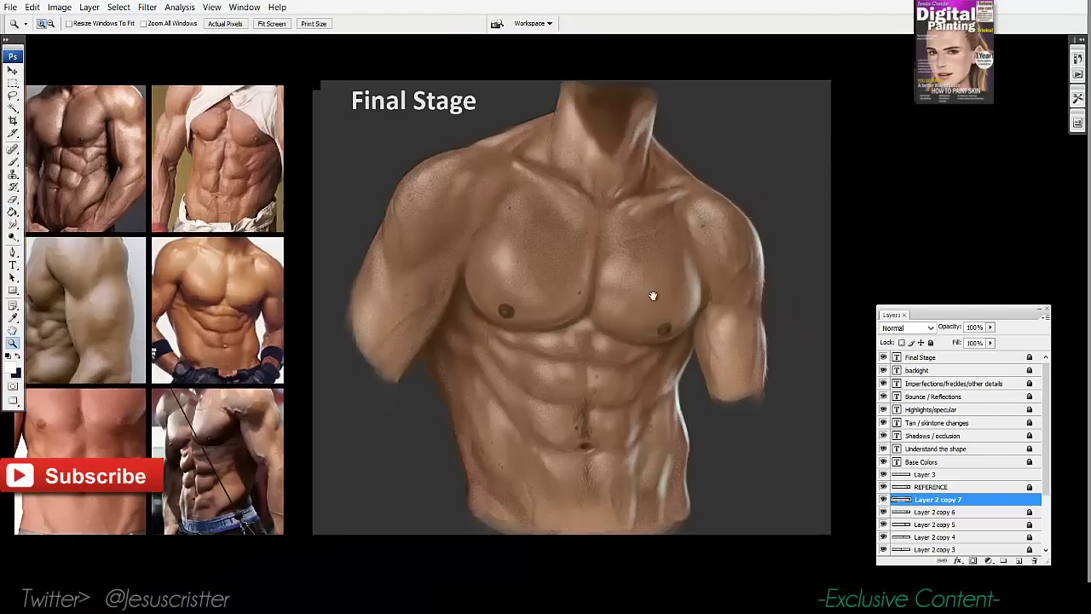
{"action": "left_click_drag", "start_coordinate": [653, 295], "coordinate": [660, 305]}
Add Layer 4 above the Final Stage torso, compare it on and off, and merge it into Layer 2 copy 7
{"action": "left_click", "coordinate": [978, 596]}
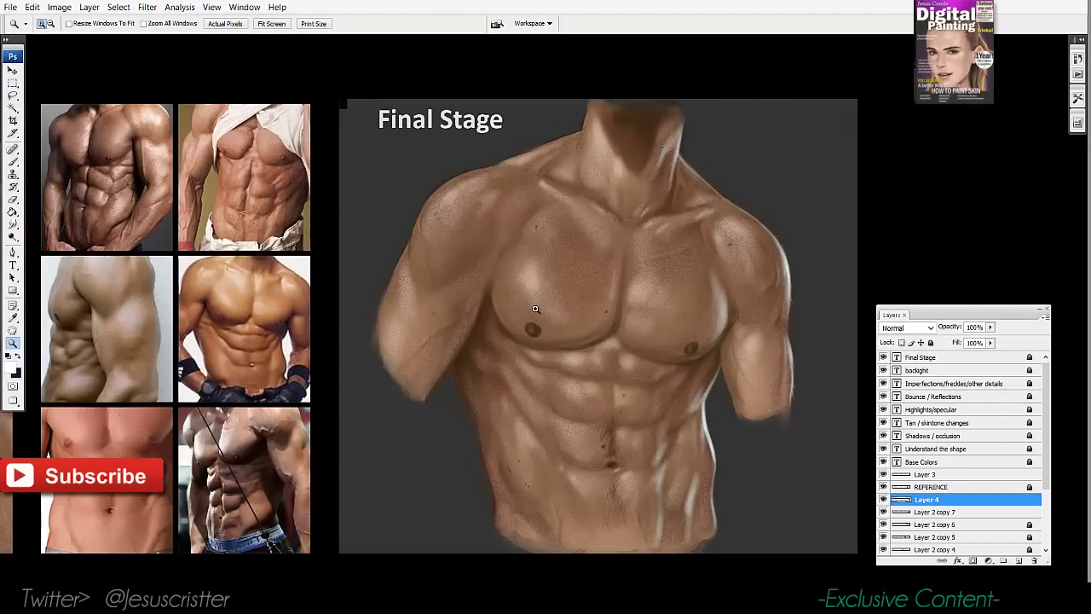
{"action": "left_click_drag", "start_coordinate": [471, 269], "coordinate": [519, 301]}
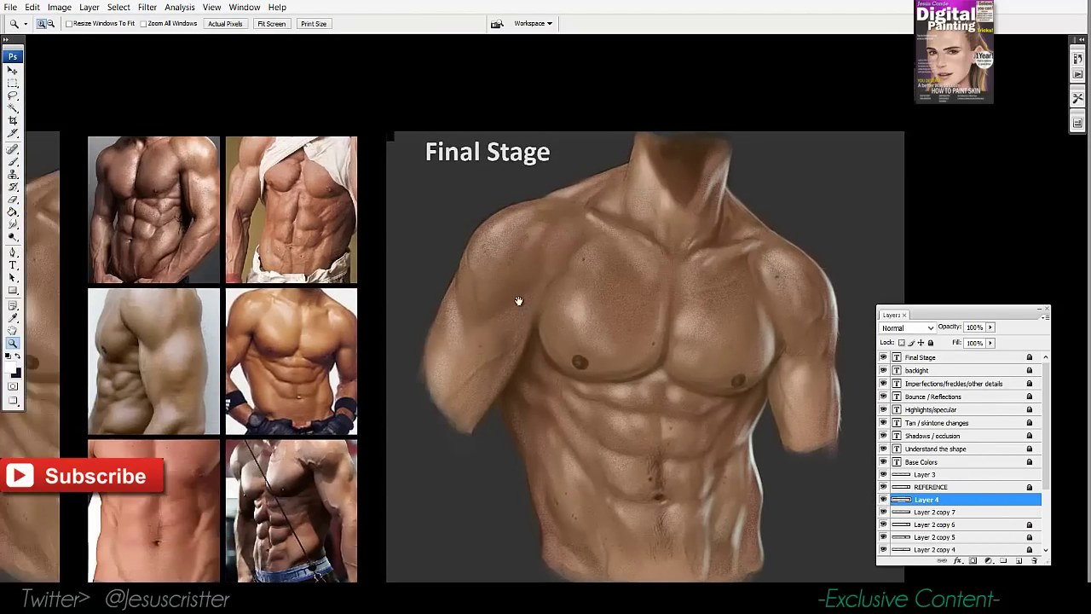
{"action": "scroll", "coordinate": [528, 245], "scroll_direction": "up", "scroll_amount": 1}
{"action": "left_click", "coordinate": [884, 502]}
{"action": "left_click", "coordinate": [884, 502]}
{"action": "left_click", "coordinate": [885, 512]}
{"action": "left_click", "coordinate": [885, 512]}
{"action": "key", "text": "ctrl+e"}
Sample the dark grey background beside the Final Stage torso's shadowed shoulder as the painting colour
{"action": "mouse_move", "coordinate": [508, 255]}
{"action": "left_mouse_down"}
{"action": "mouse_move", "coordinate": [514, 275]}
{"action": "mouse_move", "coordinate": [566, 272]}
{"action": "mouse_move", "coordinate": [588, 261]}
{"action": "mouse_move", "coordinate": [595, 227]}
{"action": "mouse_move", "coordinate": [547, 321]}
{"action": "left_mouse_up"}
{"action": "left_click", "coordinate": [631, 239]}
{"action": "key", "text": "e"}
{"action": "key", "text": "bracketleft"}
{"action": "key", "text": "bracketleft"}
{"action": "key", "text": "bracketleft"}
{"action": "key", "text": "bracketleft"}
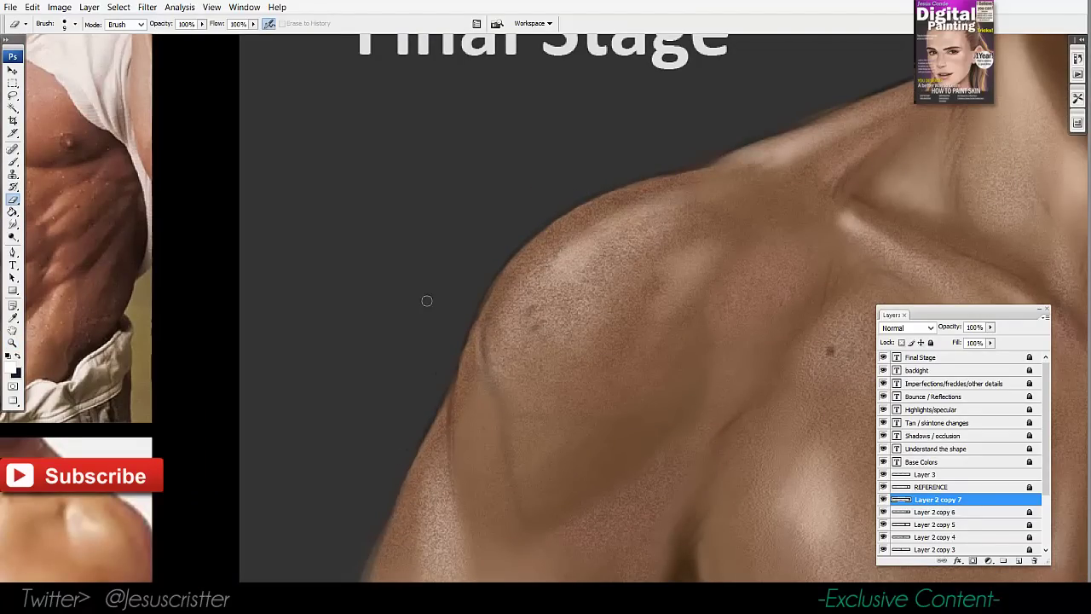
{"action": "key", "text": "o"}
{"action": "key", "text": "i"}
{"action": "left_click", "coordinate": [478, 317]}
{"action": "left_click_drag", "start_coordinate": [491, 282], "coordinate": [536, 226]}
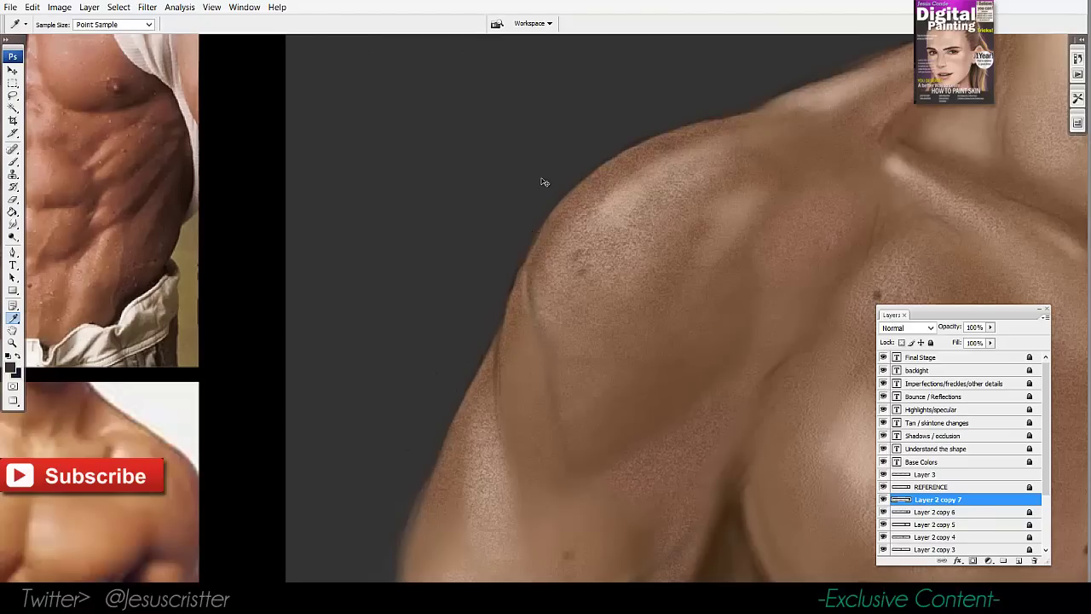
Create a new layer and set up the Brush with airbrush off and 50% opacity
{"action": "key", "text": "ctrl+shift+n"}
{"action": "key", "text": "Return"}
{"action": "key", "text": "b"}
{"action": "key", "text": "shift+alt+p"}
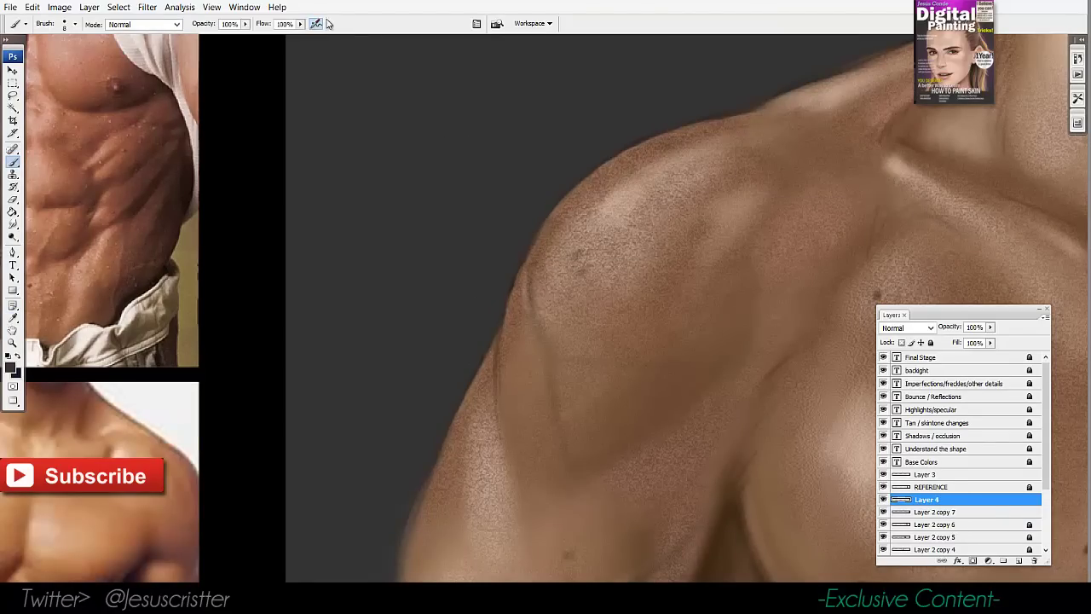
{"action": "key", "text": "5"}
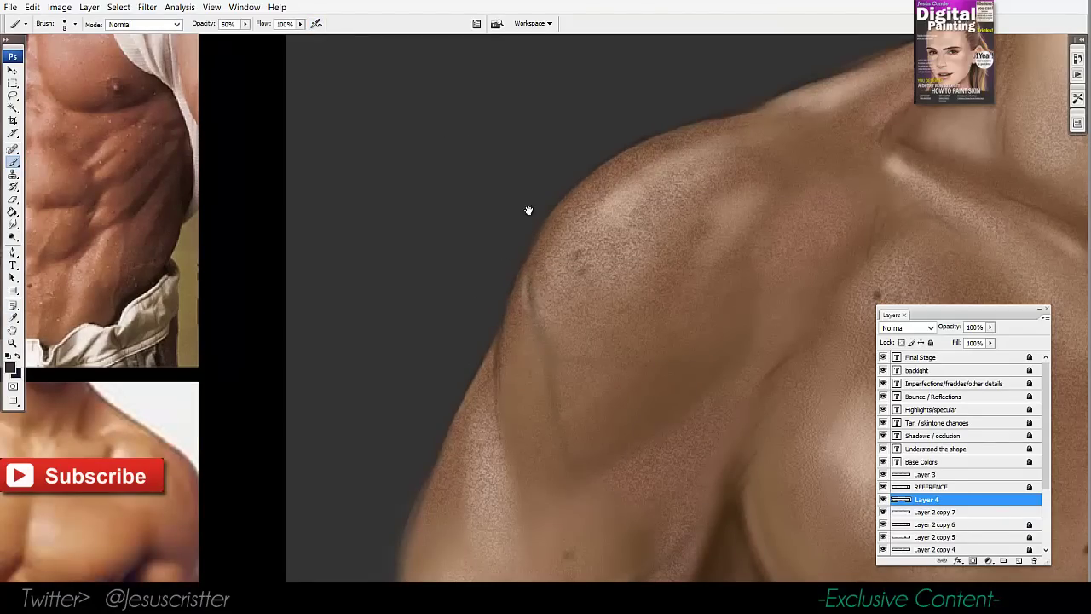
Clean up the outer contour of the shoulder and upper arm, sampling brown skin tone from the arm's edge
{"action": "left_click_drag", "start_coordinate": [504, 287], "coordinate": [529, 211]}
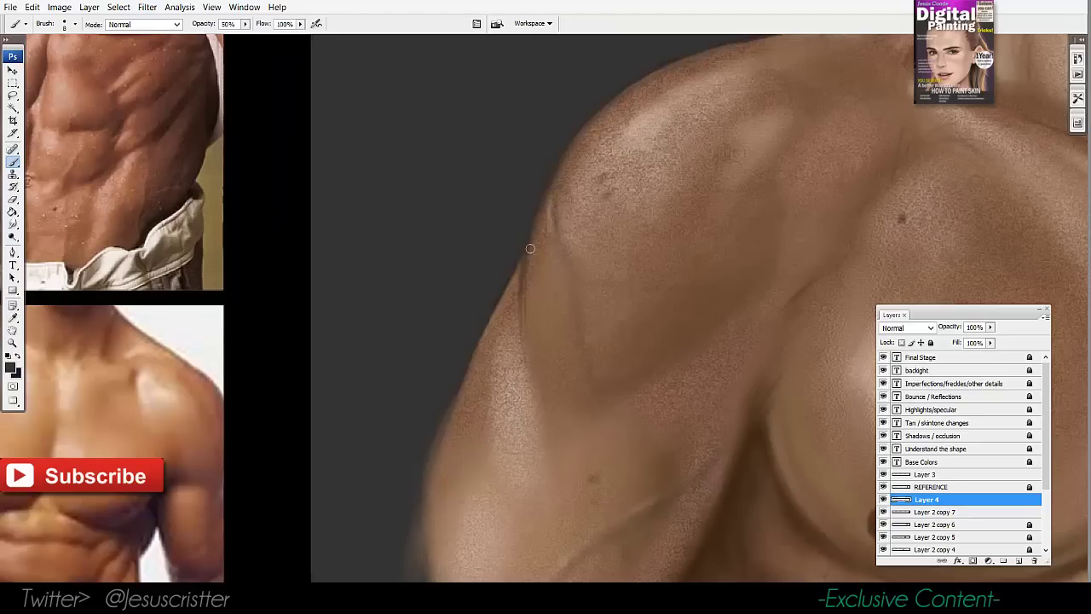
{"action": "left_click", "coordinate": [466, 405], "text": "alt"}
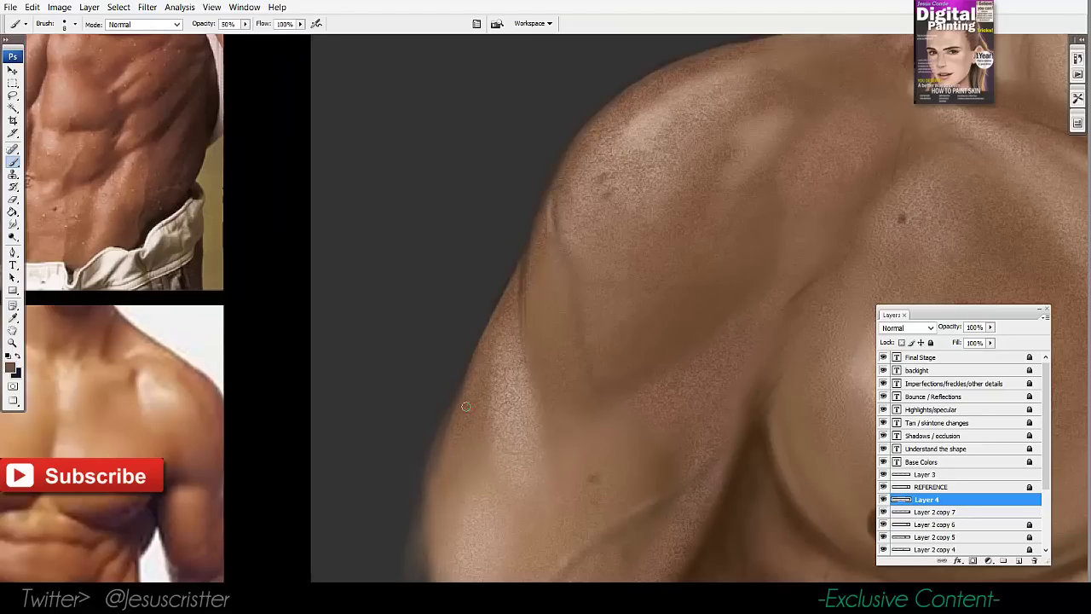
{"action": "left_click_drag", "start_coordinate": [421, 504], "coordinate": [433, 433]}
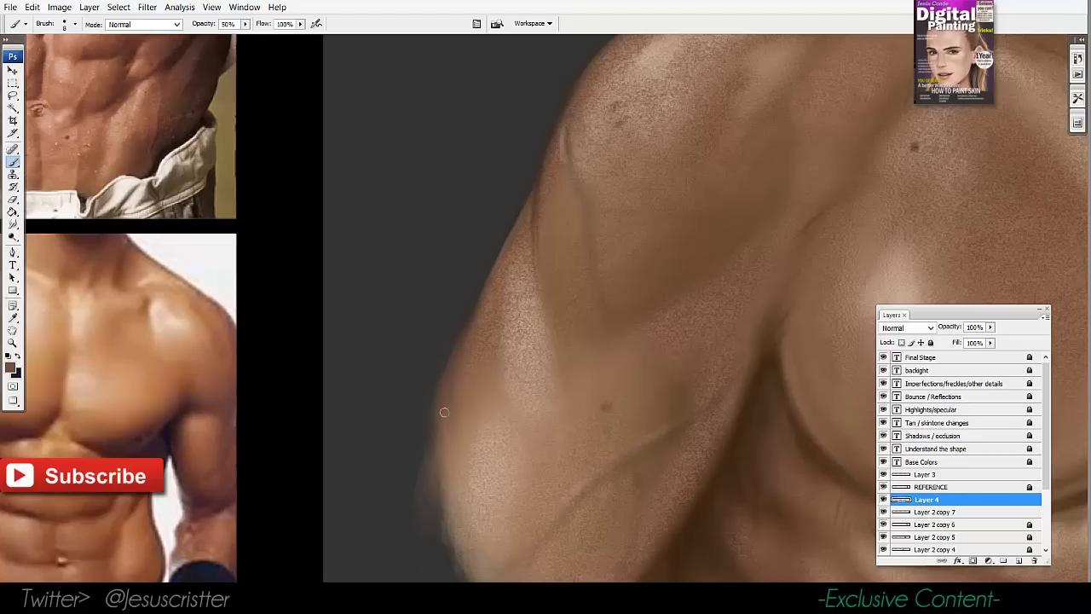
{"action": "key", "text": "bracketright"}
{"action": "key", "text": "bracketright"}
{"action": "key", "text": "bracketright"}
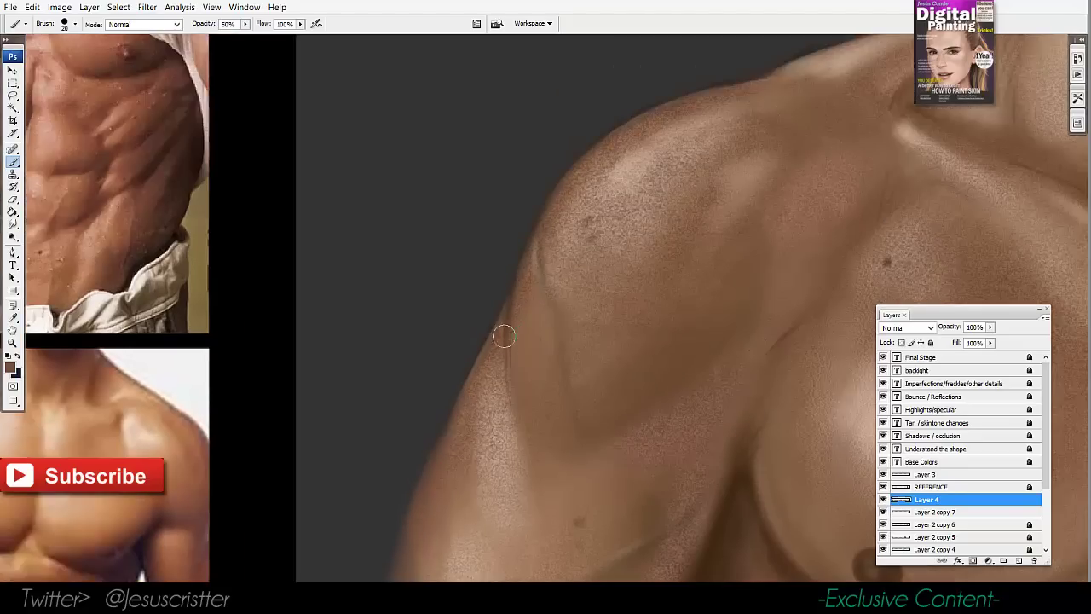
{"action": "key", "text": "bracketleft"}
{"action": "key", "text": "bracketleft"}
{"action": "key", "text": "bracketleft"}
Sample a lighter skin tone from the upper arm and add another layer for refining the shoulder contour
{"action": "key", "text": "i"}
{"action": "left_click", "coordinate": [501, 407]}
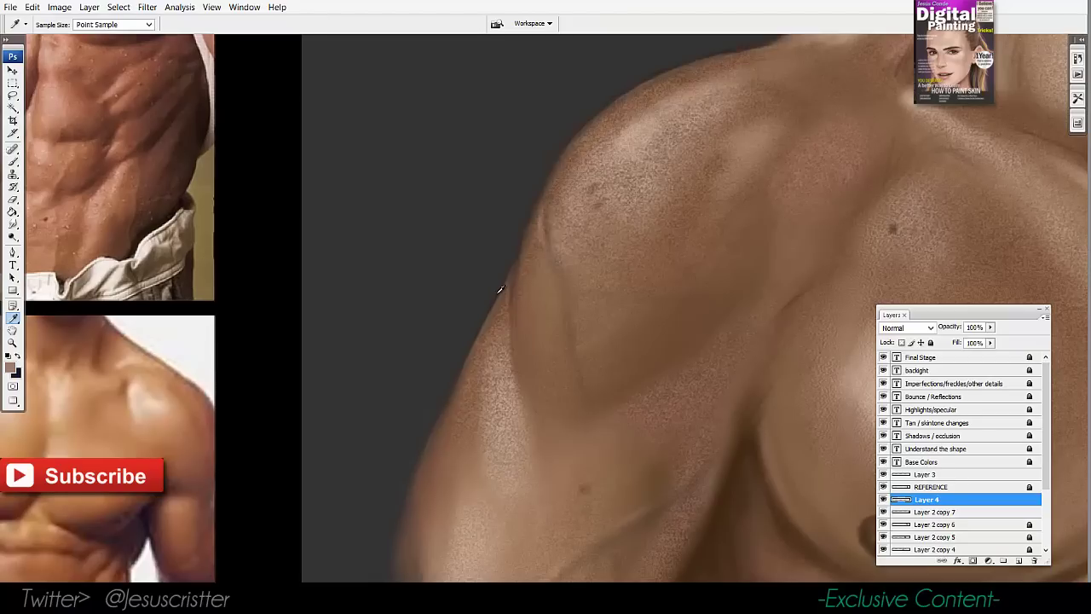
{"action": "key", "text": "ctrl+shift+alt+n"}
{"action": "key", "text": "b"}
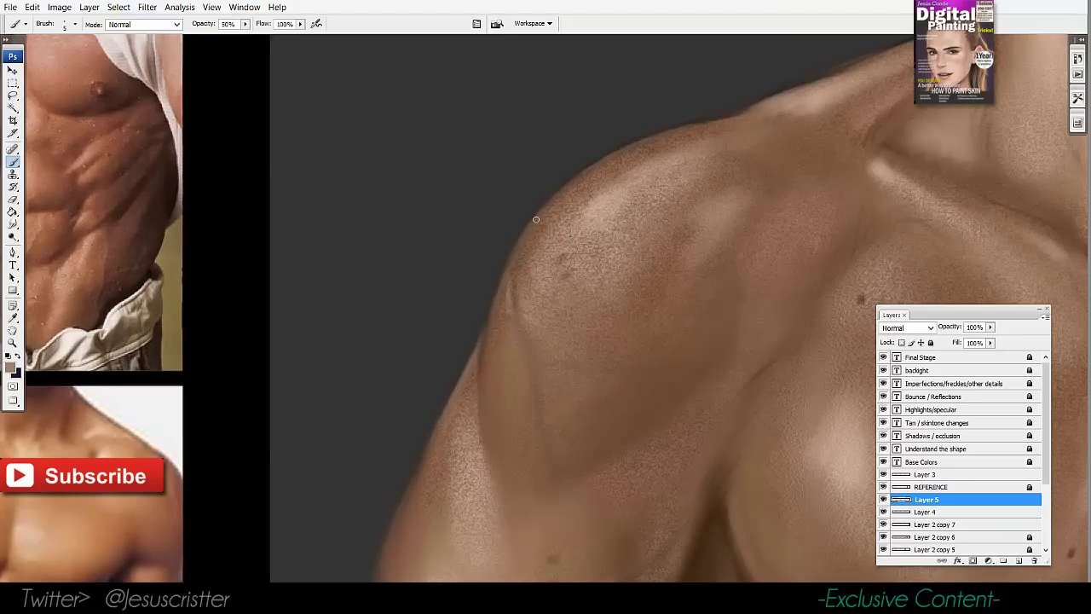
Blend the crease on the inner upper arm with sampled brown skin tones using a size 25 brush
{"action": "key", "text": "z"}
{"action": "left_click", "coordinate": [660, 177], "text": "alt"}
{"action": "left_click", "coordinate": [657, 243], "text": "alt"}
{"action": "left_click", "coordinate": [650, 249]}
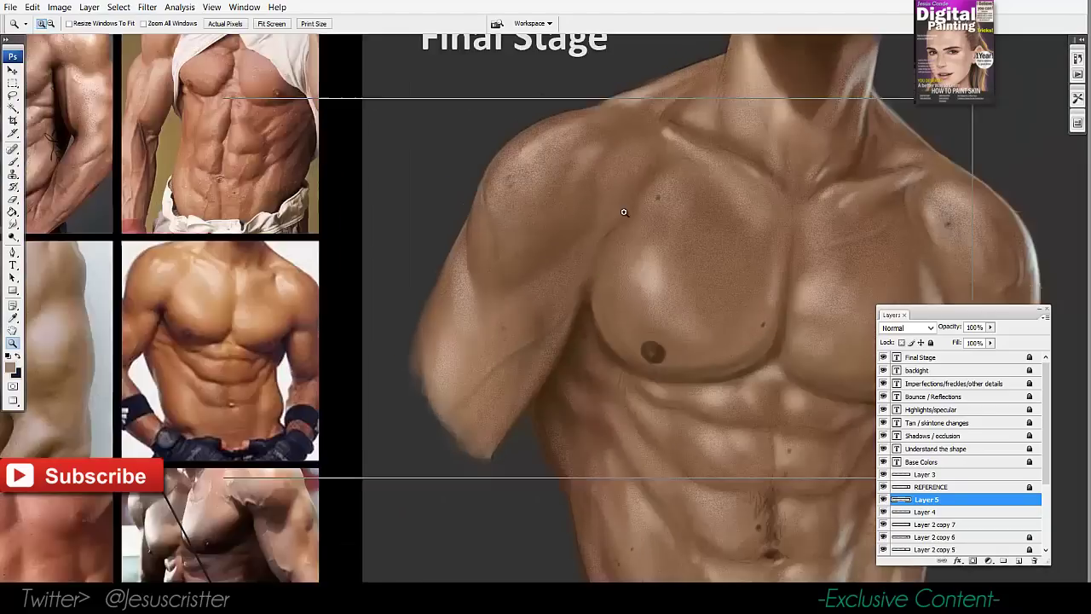
{"action": "left_click", "coordinate": [602, 222]}
{"action": "key", "text": "b"}
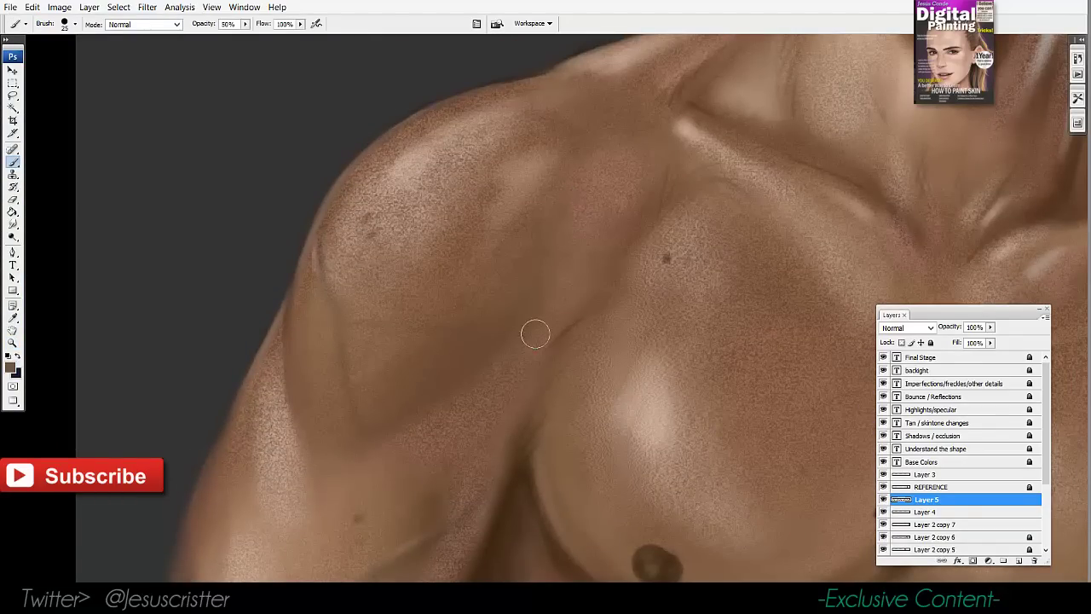
{"action": "left_click_drag", "start_coordinate": [467, 397], "coordinate": [465, 320]}
{"action": "left_click", "coordinate": [477, 386], "text": "alt"}
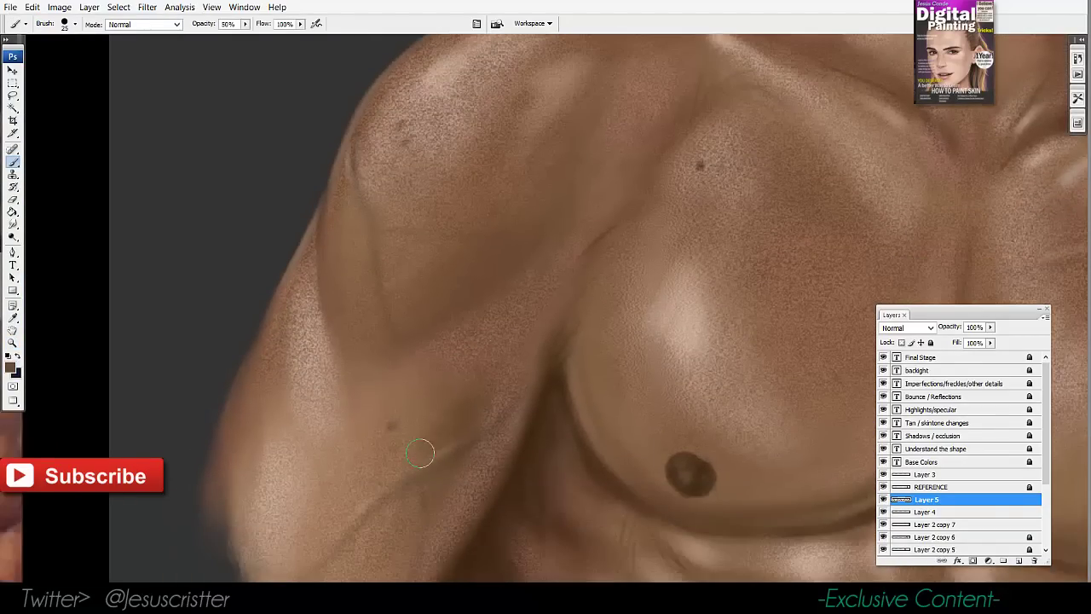
{"action": "left_click_drag", "start_coordinate": [470, 469], "coordinate": [485, 426]}
{"action": "left_click", "coordinate": [472, 419], "text": "alt"}
{"action": "left_click_drag", "start_coordinate": [499, 385], "coordinate": [440, 434]}
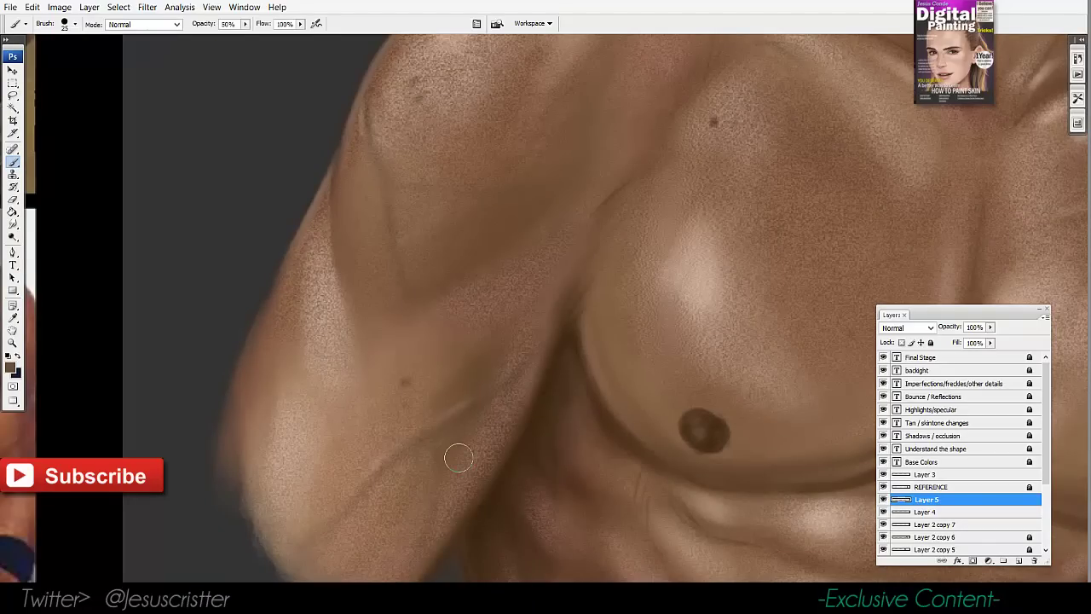
Deepen the shadow along the inner arm and armpit with a sampled dark brown
{"action": "left_click", "coordinate": [512, 410], "text": "alt"}
{"action": "left_click_drag", "start_coordinate": [530, 397], "coordinate": [453, 524]}
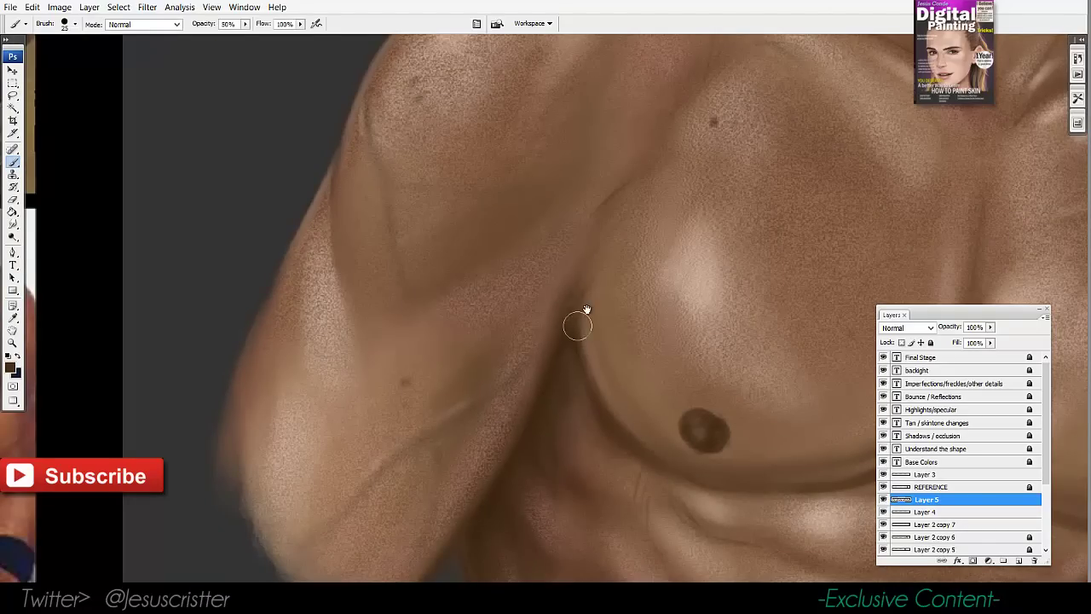
{"action": "left_click_drag", "start_coordinate": [579, 318], "coordinate": [561, 345]}
Blend the fold between the armpit, front shoulder and chest with sampled brown skin tones using a size 25 brush
{"action": "left_click", "coordinate": [596, 261], "text": "alt"}
{"action": "left_click_drag", "start_coordinate": [566, 277], "coordinate": [602, 221]}
{"action": "mouse_move", "coordinate": [622, 192]}
{"action": "left_mouse_down"}
{"action": "mouse_move", "coordinate": [602, 268]}
{"action": "mouse_move", "coordinate": [628, 231]}
{"action": "mouse_move", "coordinate": [607, 261]}
{"action": "left_mouse_up"}
{"action": "left_click", "coordinate": [607, 266], "text": "alt"}
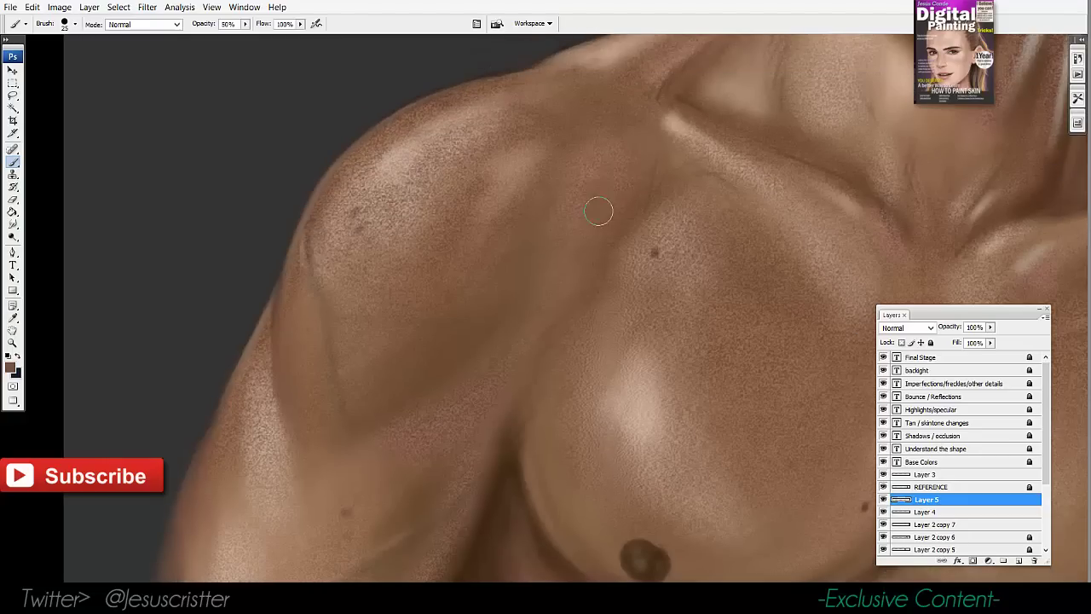
{"action": "mouse_move", "coordinate": [566, 464]}
{"action": "left_mouse_down"}
{"action": "mouse_move", "coordinate": [545, 336]}
{"action": "mouse_move", "coordinate": [572, 327]}
{"action": "left_mouse_up"}
{"action": "left_click", "coordinate": [519, 320], "text": "alt"}
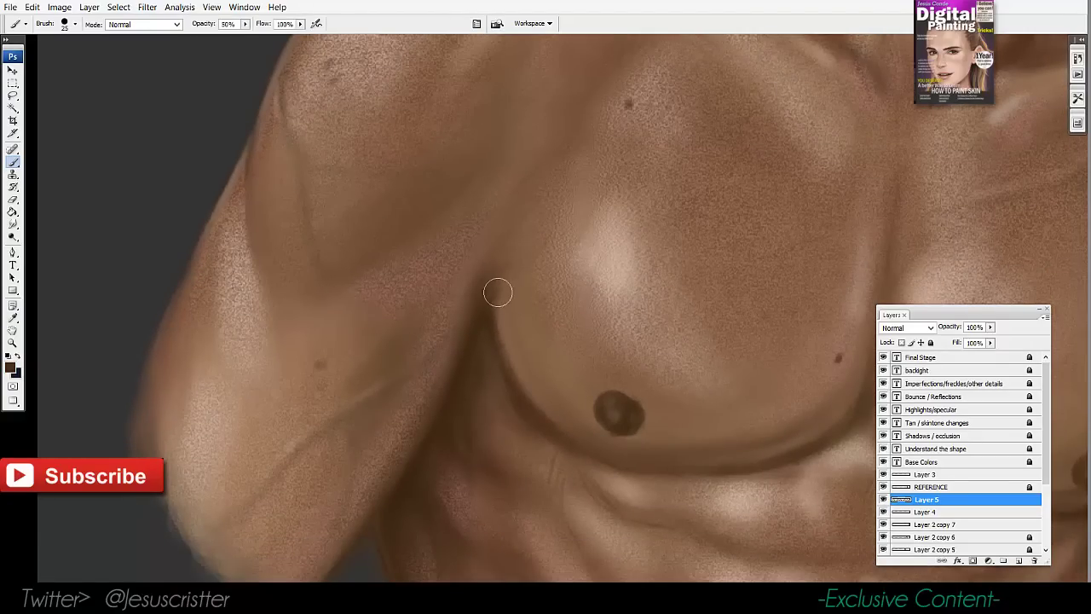
{"action": "mouse_move", "coordinate": [582, 417]}
{"action": "left_mouse_down"}
{"action": "mouse_move", "coordinate": [547, 386]}
{"action": "mouse_move", "coordinate": [492, 394]}
{"action": "mouse_move", "coordinate": [509, 435]}
{"action": "left_mouse_up"}
Refine the shadow lines beneath the chest and over the upper ribs with sampled dark brown and a size 10 brush
{"action": "key", "text": "i"}
{"action": "left_click", "coordinate": [623, 451], "text": "alt"}
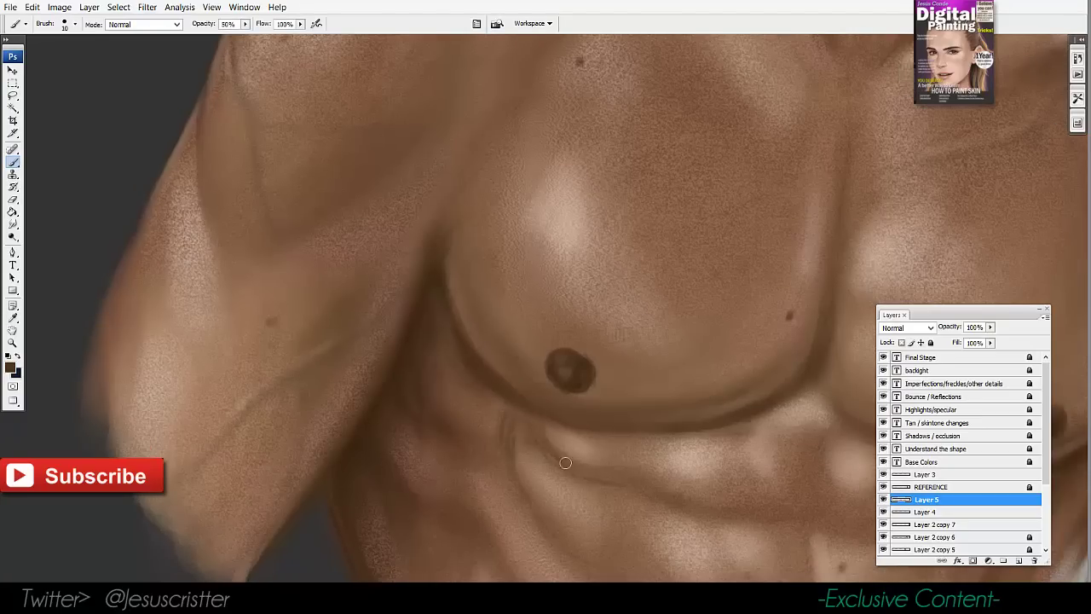
{"action": "left_click_drag", "start_coordinate": [470, 512], "coordinate": [458, 406]}
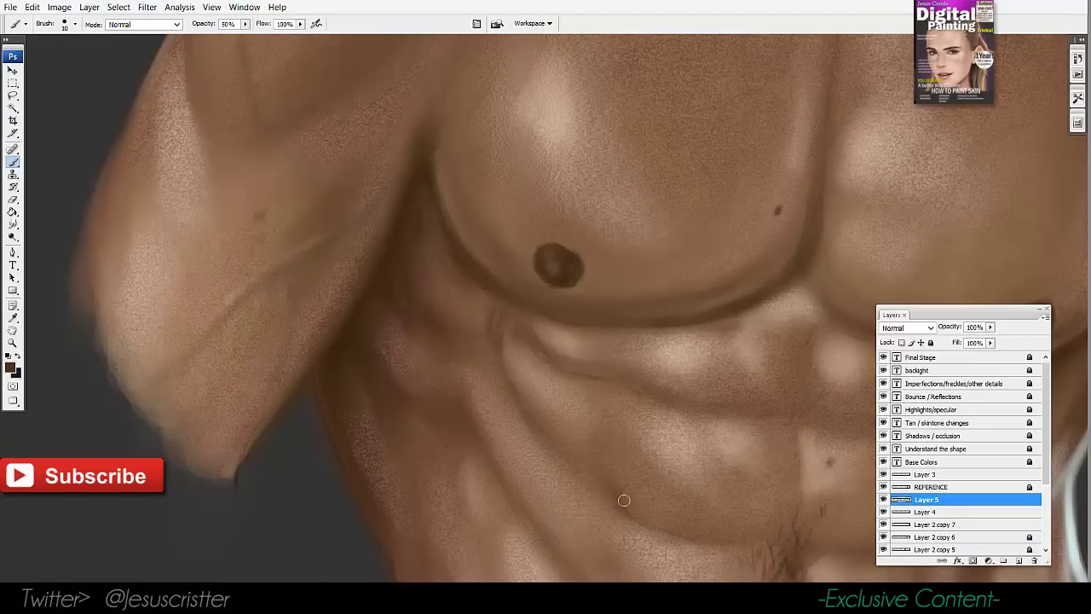
{"action": "left_click_drag", "start_coordinate": [758, 473], "coordinate": [637, 387]}
{"action": "left_click_drag", "start_coordinate": [838, 268], "coordinate": [756, 309]}
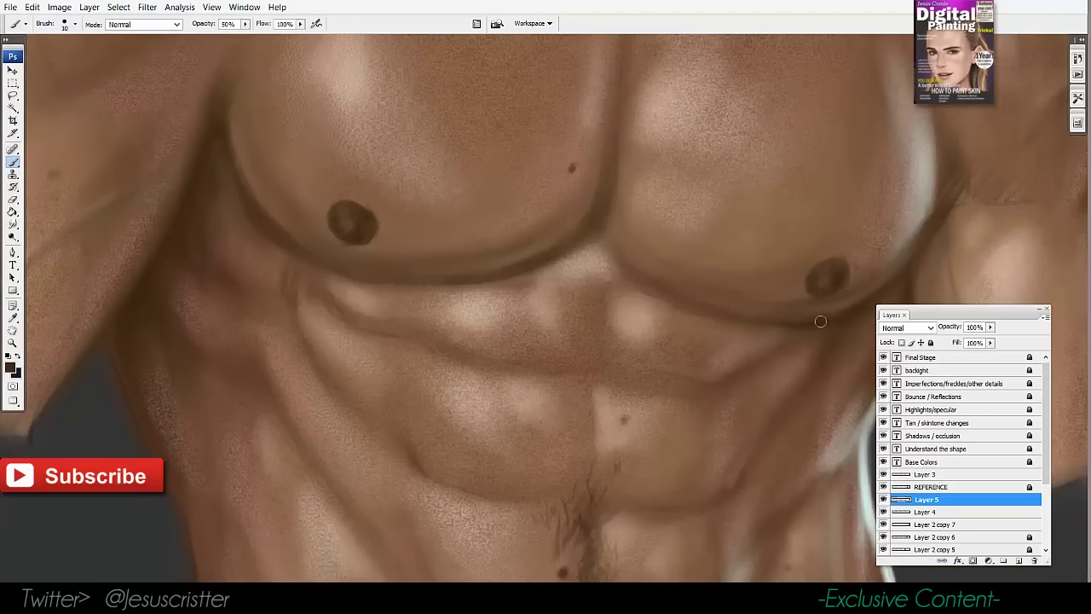
{"action": "left_click_drag", "start_coordinate": [839, 314], "coordinate": [761, 317]}
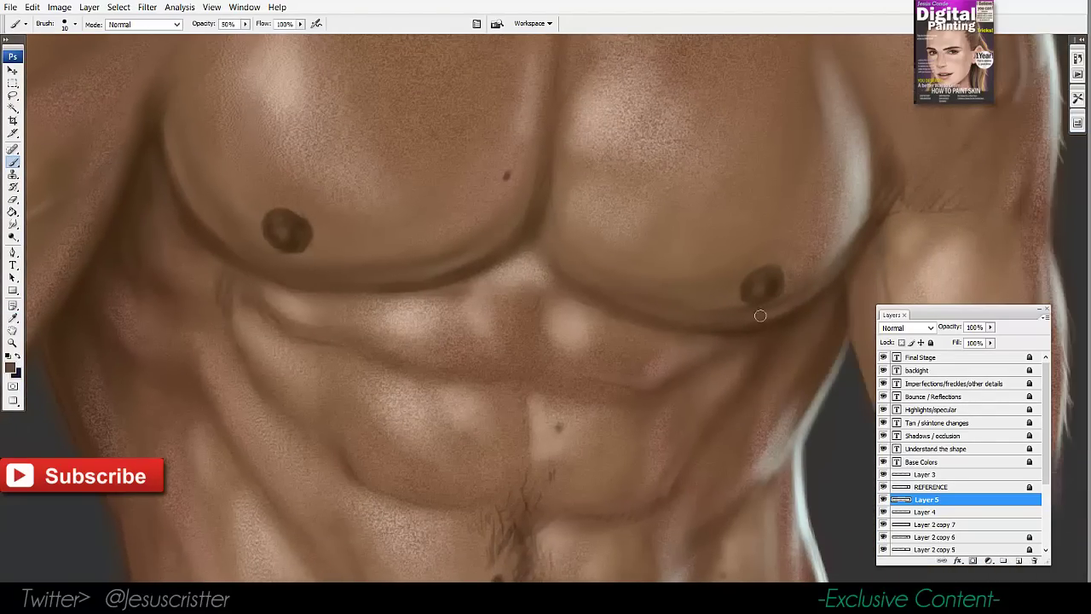
Blend the inner lower corner of the pectoral on the rim-lit side with sampled skin tones, enlarging the brush to size 25
{"action": "left_click", "coordinate": [786, 303], "text": "alt"}
{"action": "left_click", "coordinate": [589, 265], "text": "alt"}
{"action": "left_click", "coordinate": [582, 270], "text": "alt"}
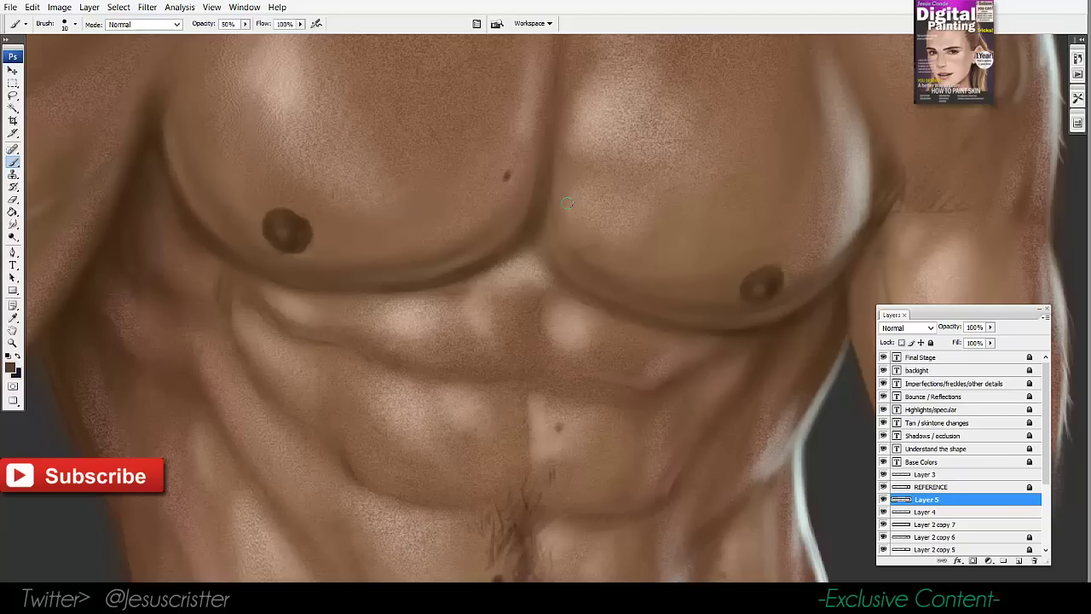
{"action": "key", "text": "bracketright"}
{"action": "key", "text": "bracketright"}
{"action": "key", "text": "bracketright"}
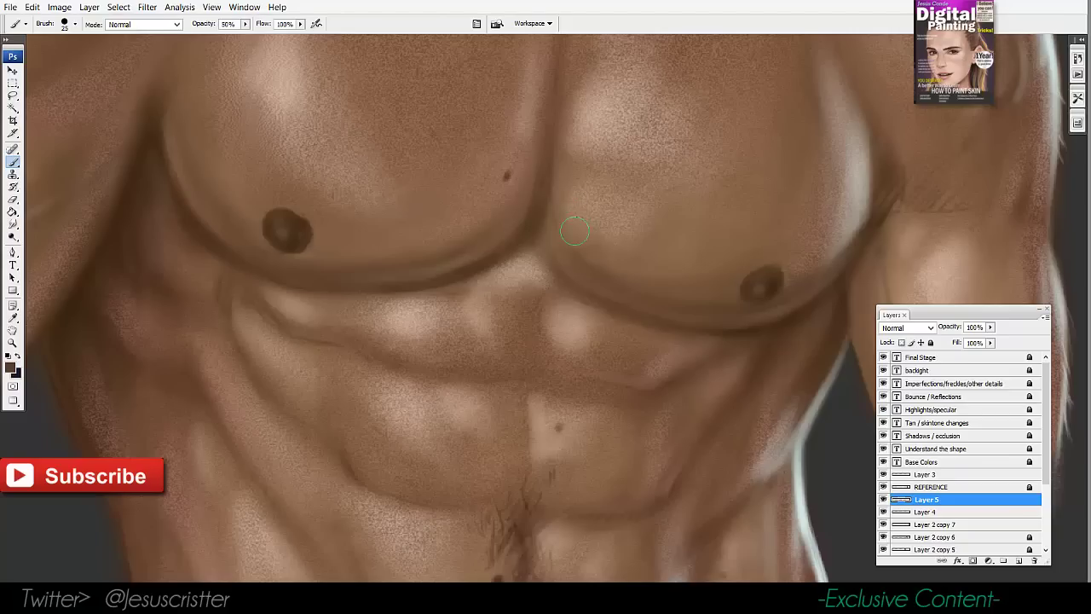
{"action": "left_click", "coordinate": [631, 258], "text": "alt"}
{"action": "left_click_drag", "start_coordinate": [577, 234], "coordinate": [576, 254]}
Refine the crease between the pectorals and the skin just below it with sampled tones and a size 9 brush
{"action": "left_click", "coordinate": [520, 261], "text": "alt"}
{"action": "key", "text": "bracketleft"}
{"action": "key", "text": "bracketleft"}
{"action": "key", "text": "bracketleft"}
{"action": "key", "text": "bracketleft"}
{"action": "left_click_drag", "start_coordinate": [467, 294], "coordinate": [497, 294]}
{"action": "left_click_drag", "start_coordinate": [534, 78], "coordinate": [495, 171]}
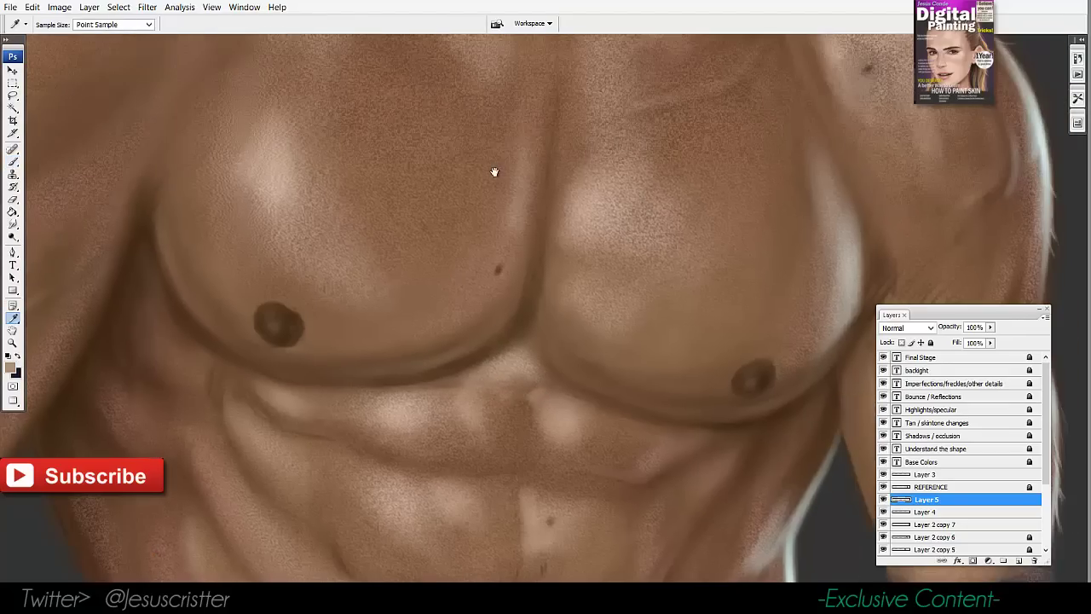
{"action": "left_click", "coordinate": [537, 288], "text": "alt"}
{"action": "key", "text": "h"}
{"action": "left_click", "coordinate": [532, 222]}
{"action": "left_click", "coordinate": [546, 198], "text": "alt"}
{"action": "left_click_drag", "start_coordinate": [532, 277], "coordinate": [580, 226]}
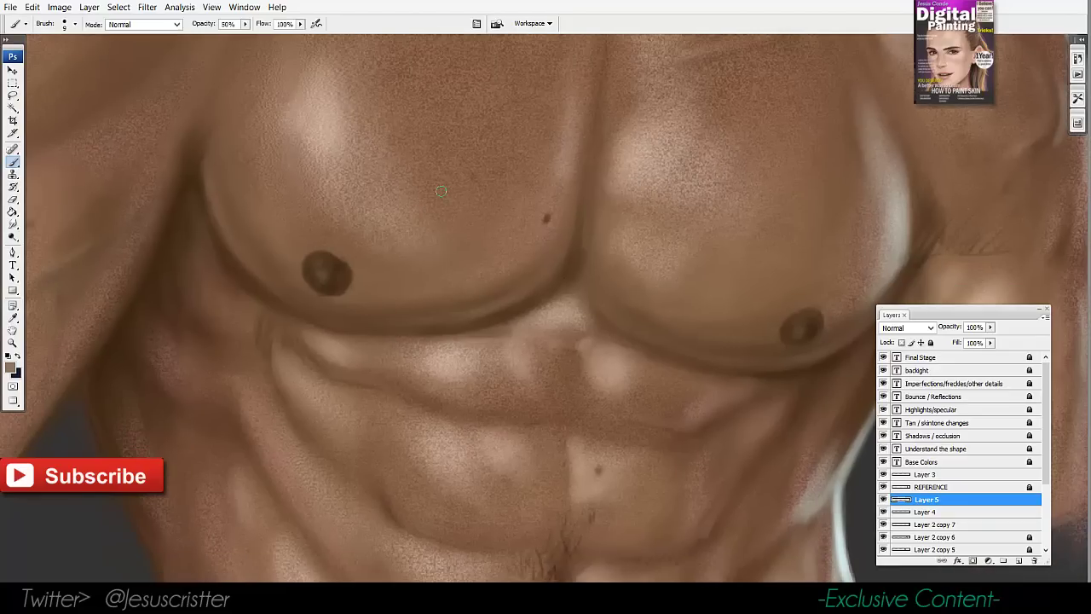
Touch up the outer lower edge of the pectoral near the armpit with a sampled brown
{"action": "left_click", "coordinate": [219, 260], "text": "alt"}
{"action": "left_click_drag", "start_coordinate": [247, 271], "coordinate": [233, 231]}
{"action": "key", "text": "i"}
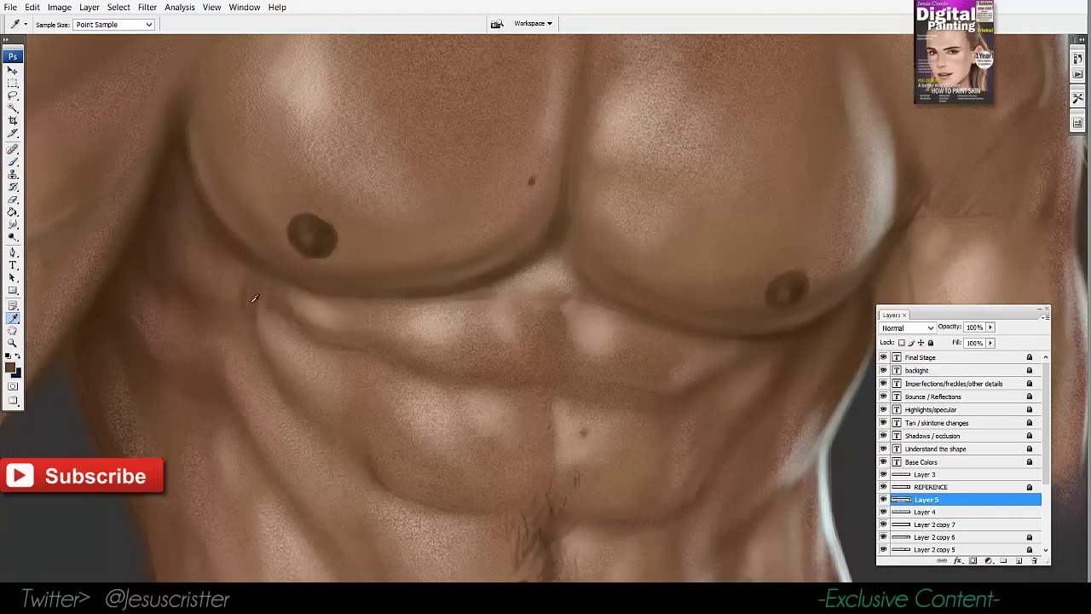
Compare the torso with and without Layer 5, and merge that layer down into Layer 4
{"action": "key", "text": "z"}
{"action": "left_click", "coordinate": [317, 213], "text": "alt"}
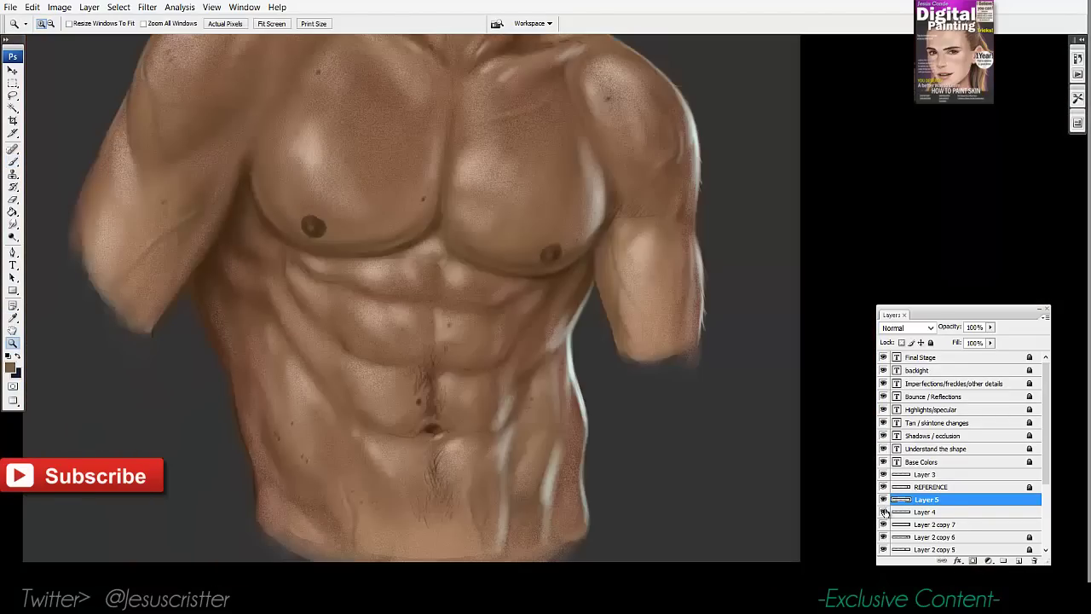
{"action": "left_click", "coordinate": [884, 500]}
{"action": "left_click", "coordinate": [884, 501]}
{"action": "key", "text": "ctrl+e"}
{"action": "left_click", "coordinate": [884, 501]}
{"action": "left_click", "coordinate": [884, 501]}
Define the creases between the abdominal muscles with dark brown strokes using a size 9 brush
{"action": "left_click_drag", "start_coordinate": [468, 288], "coordinate": [552, 341]}
{"action": "left_click", "coordinate": [527, 303]}
{"action": "key", "text": "i"}
{"action": "key", "text": "b"}
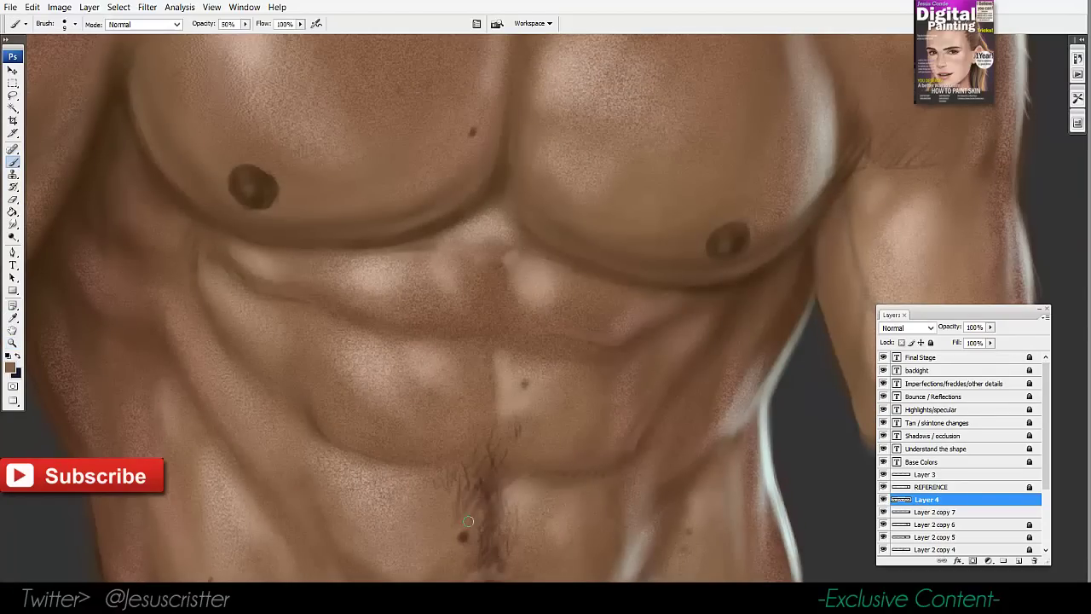
{"action": "left_click_drag", "start_coordinate": [451, 468], "coordinate": [435, 456]}
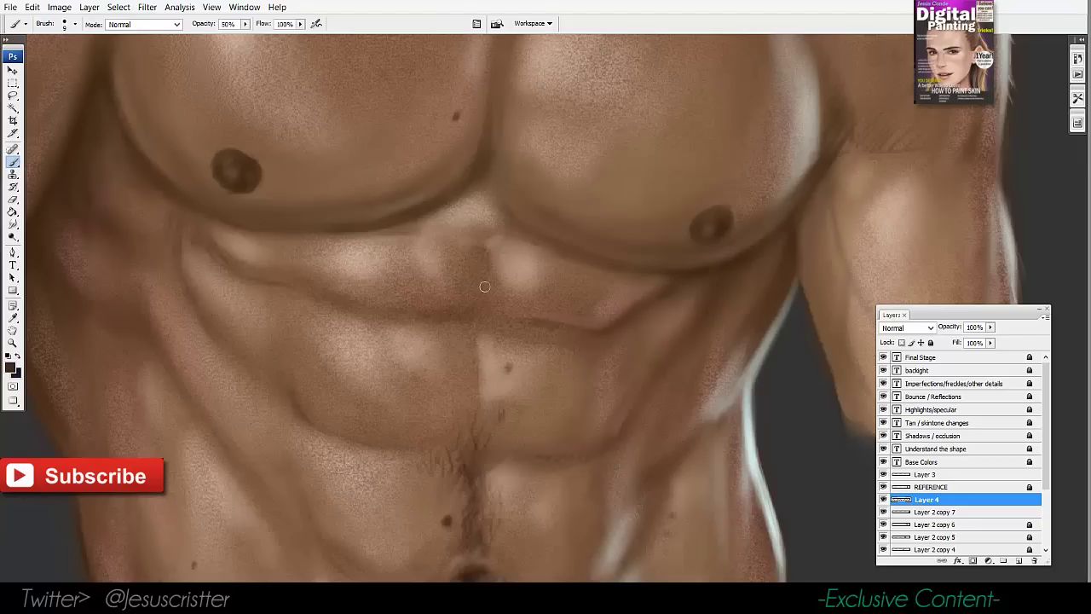
{"action": "mouse_move", "coordinate": [478, 352]}
{"action": "left_mouse_down"}
{"action": "mouse_move", "coordinate": [485, 329]}
{"action": "mouse_move", "coordinate": [531, 316]}
{"action": "mouse_move", "coordinate": [521, 300]}
{"action": "left_mouse_up"}
{"action": "left_click_drag", "start_coordinate": [590, 384], "coordinate": [571, 316]}
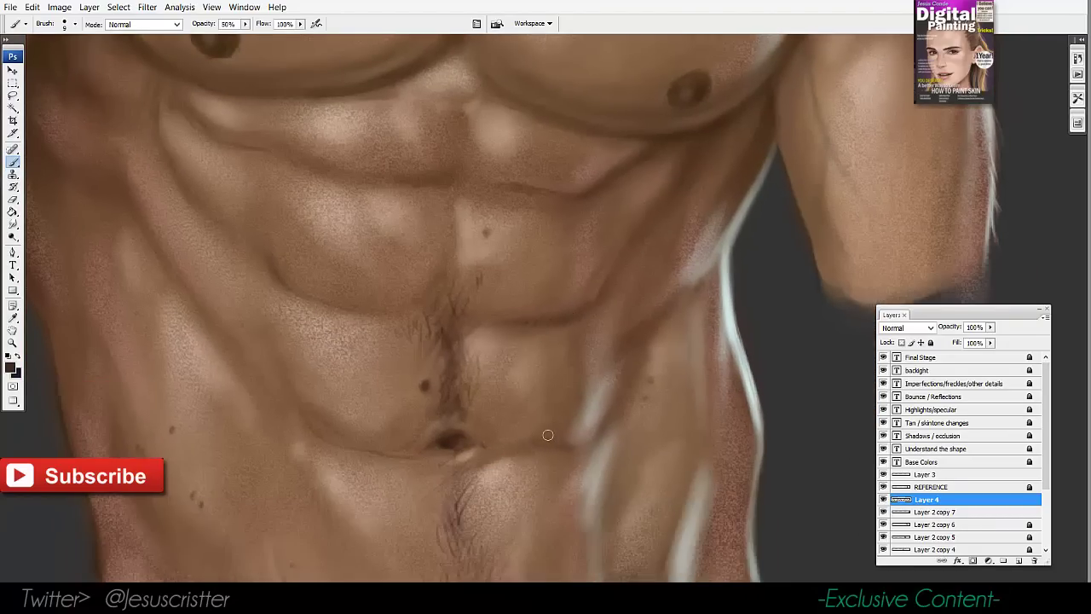
Blend the skin around the navel crease with sampled browns, using a size 20 brush and a size 8 brush
{"action": "left_click", "coordinate": [574, 424], "text": "alt"}
{"action": "key", "text": "bracketright"}
{"action": "key", "text": "bracketright"}
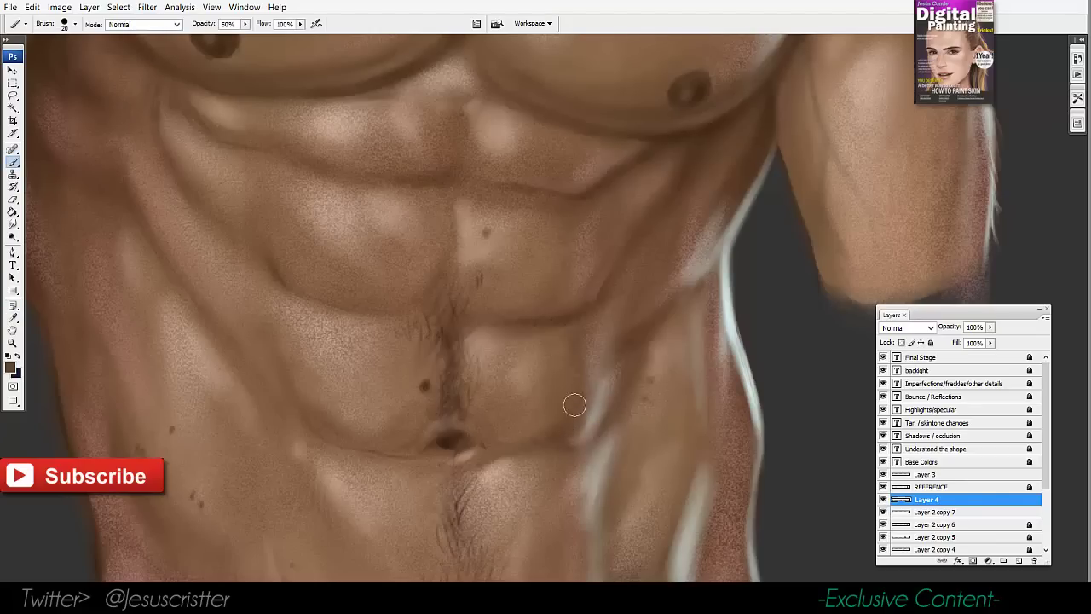
{"action": "left_click", "coordinate": [456, 451], "text": "alt"}
{"action": "left_click", "coordinate": [385, 444], "text": "alt"}
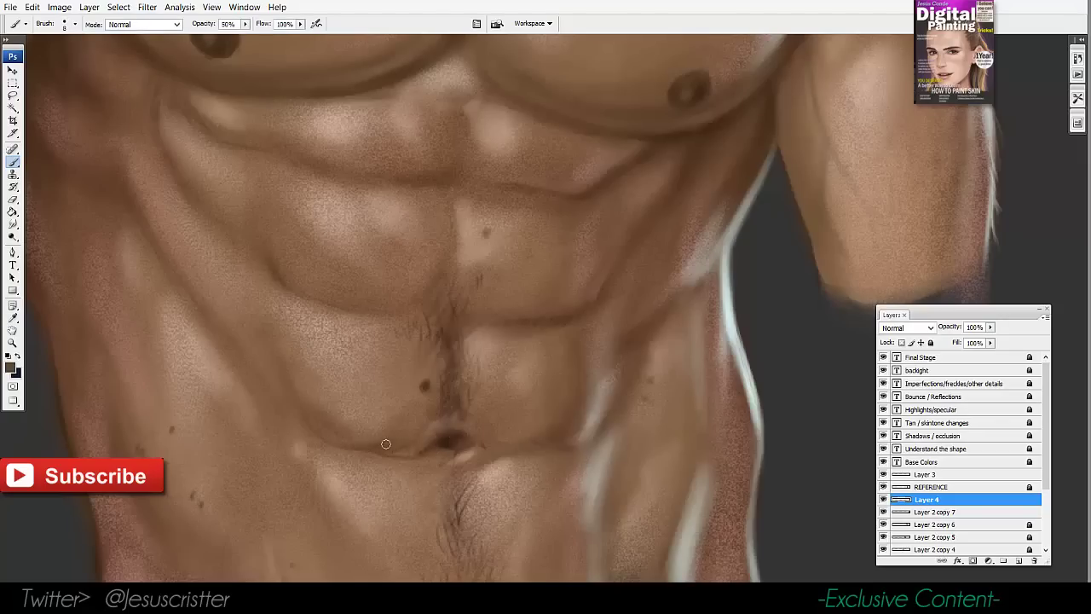
Refine the abdominal contours and the edges of the rim-light reflections beside the navel with a sampled skin tone
{"action": "left_click_drag", "start_coordinate": [485, 338], "coordinate": [611, 312]}
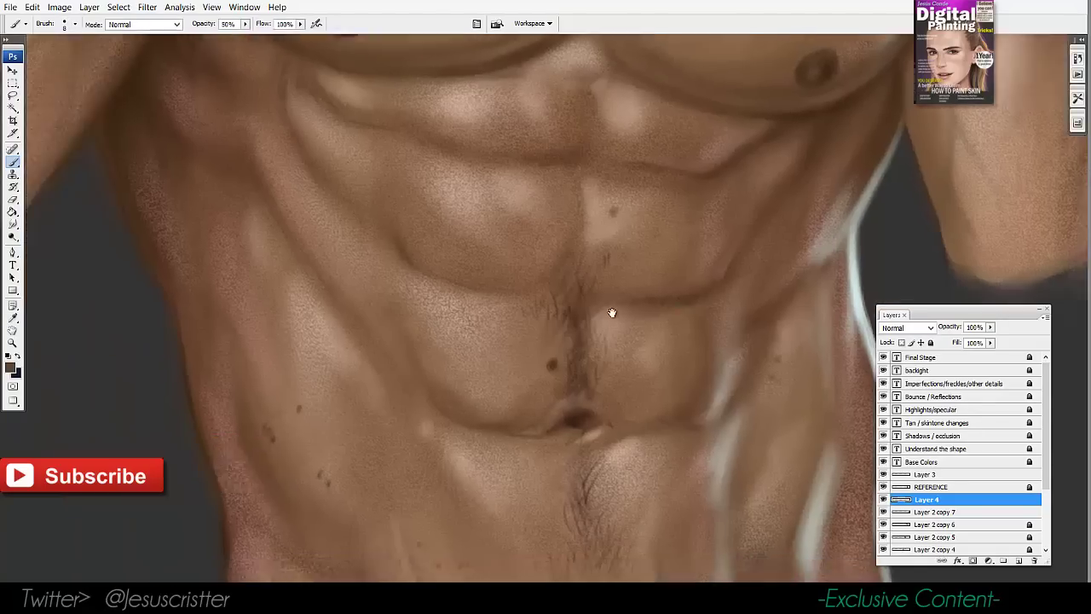
{"action": "left_click_drag", "start_coordinate": [689, 352], "coordinate": [625, 296]}
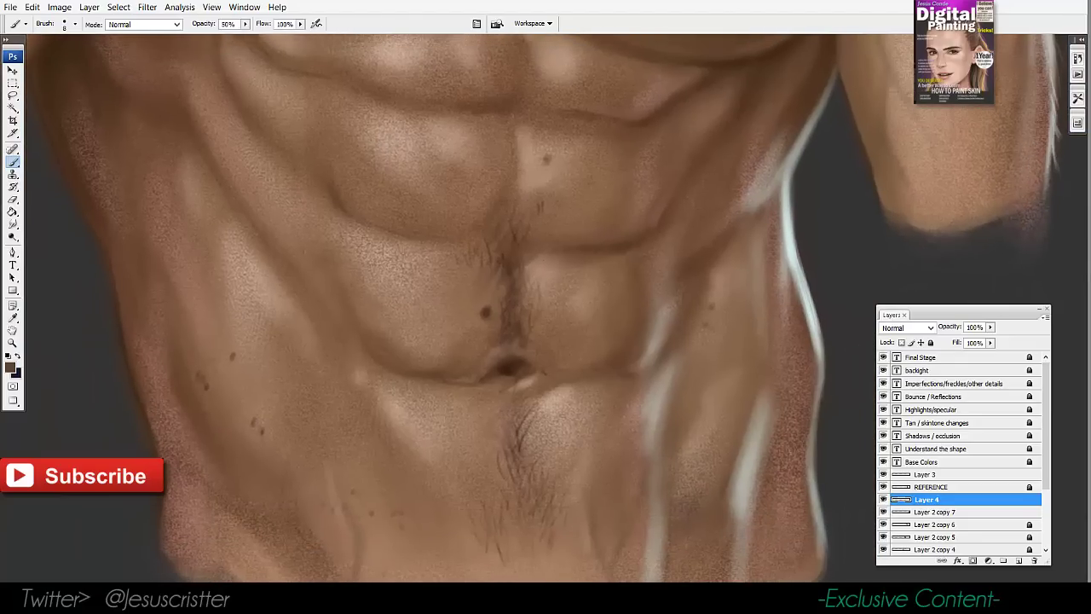
{"action": "left_click", "coordinate": [648, 421], "text": "alt"}
{"action": "left_click_drag", "start_coordinate": [663, 436], "coordinate": [655, 494]}
{"action": "left_click_drag", "start_coordinate": [387, 367], "coordinate": [393, 462]}
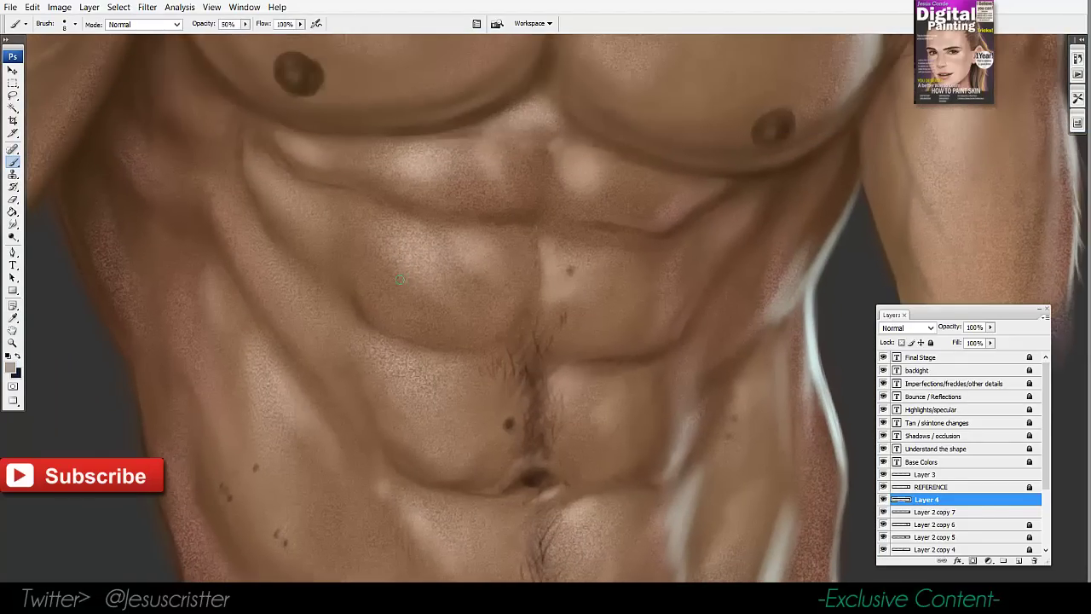
Set the foreground color to a pale blue-white for the brush
{"action": "key", "text": "o"}
{"action": "left_click", "coordinate": [10, 368]}
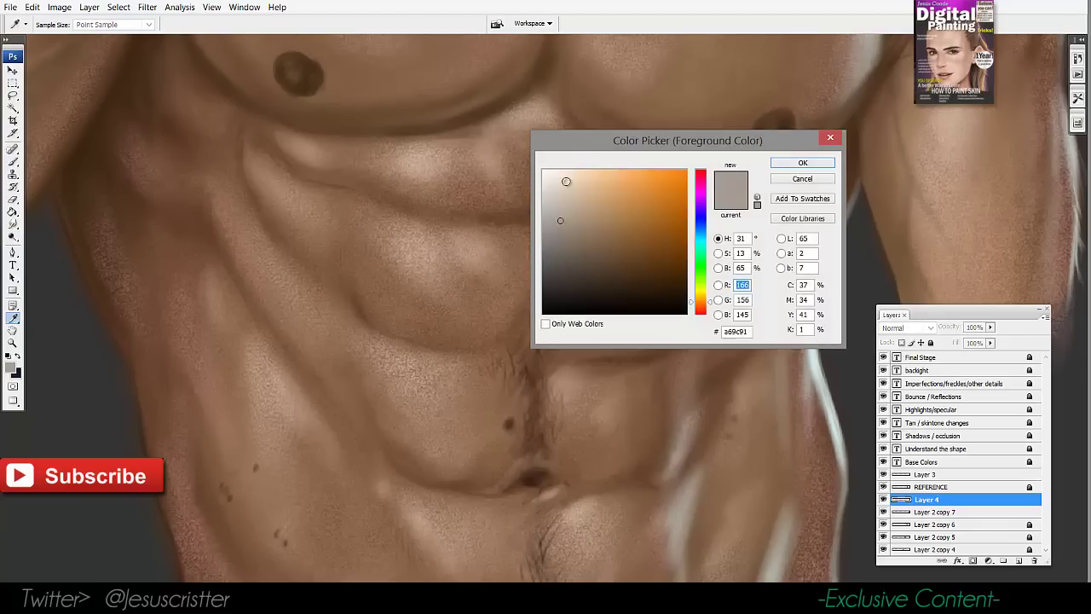
{"action": "left_click", "coordinate": [802, 163]}
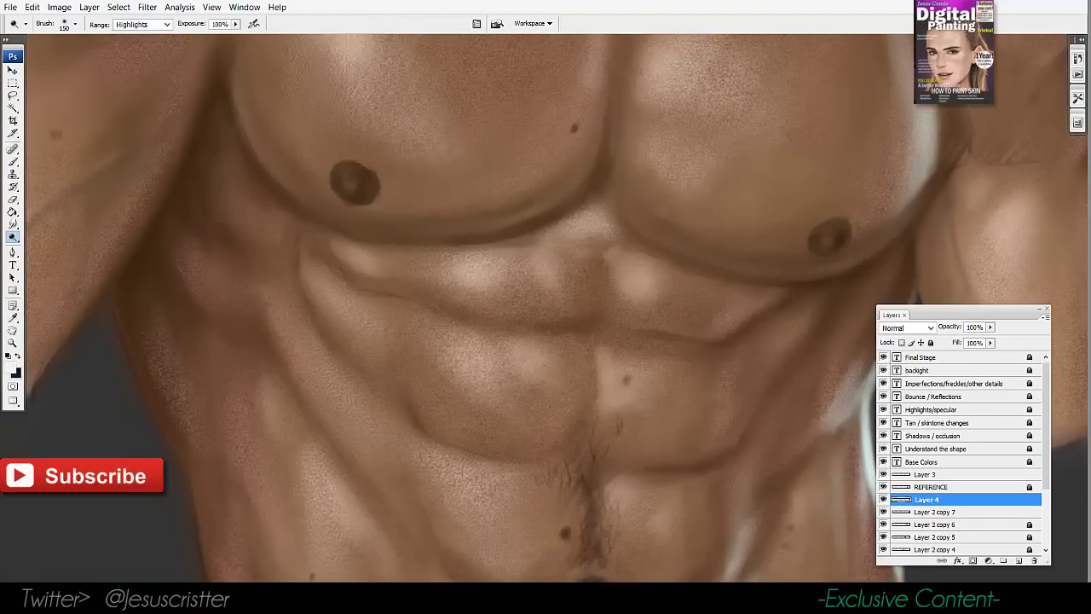
{"action": "key", "text": "b"}
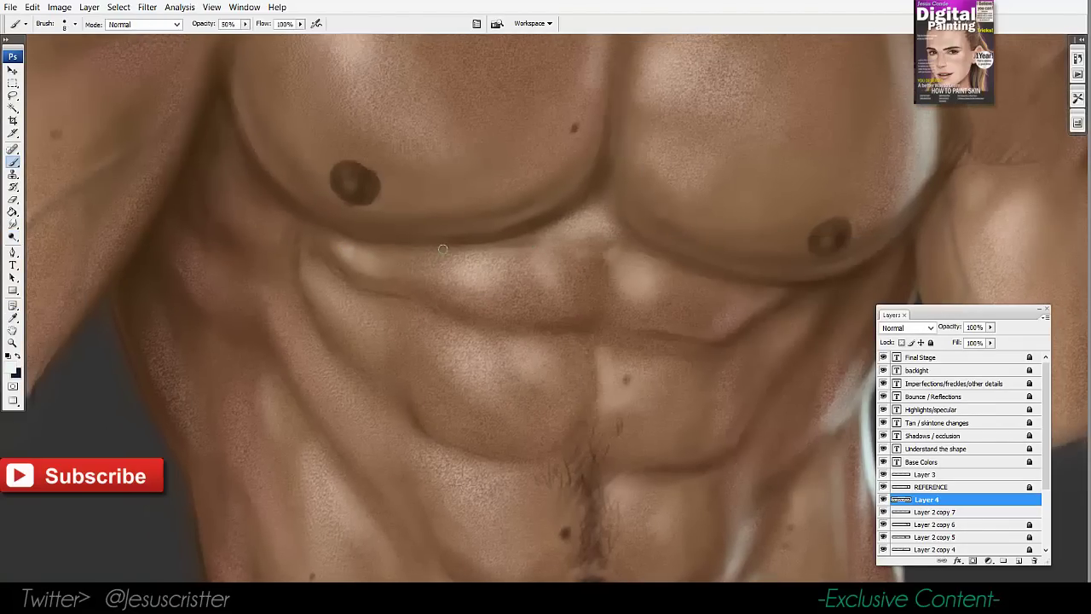
Paint a cool highlight on the upper part of the shaded-side pectoral with a size 15 brush at 30% opacity
{"action": "left_click_drag", "start_coordinate": [532, 265], "coordinate": [485, 437]}
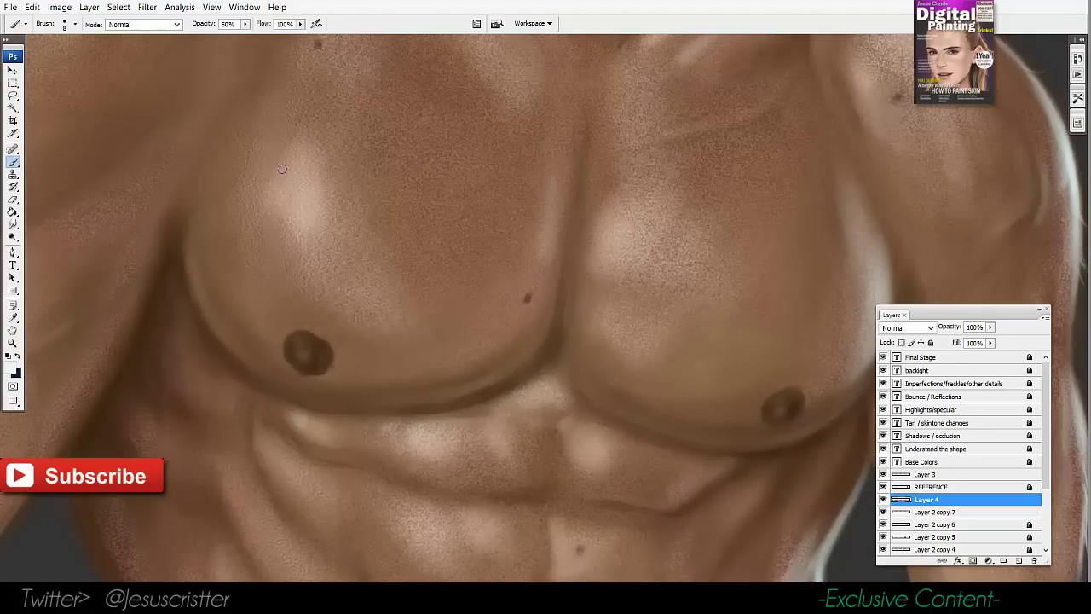
{"action": "key", "text": "bracketright"}
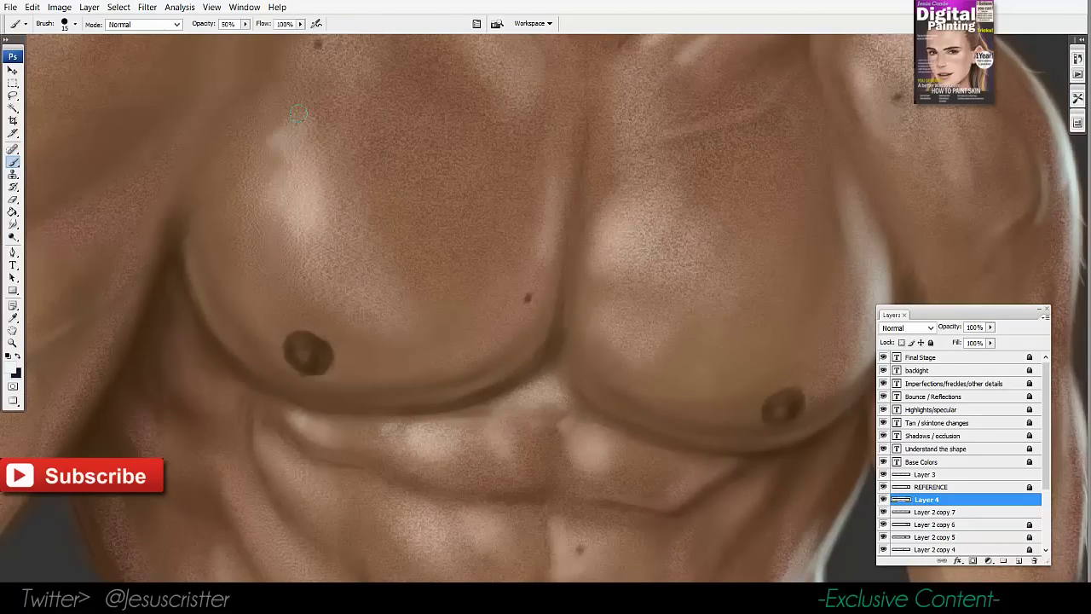
{"action": "key", "text": "3"}
{"action": "left_click_drag", "start_coordinate": [270, 127], "coordinate": [272, 162]}
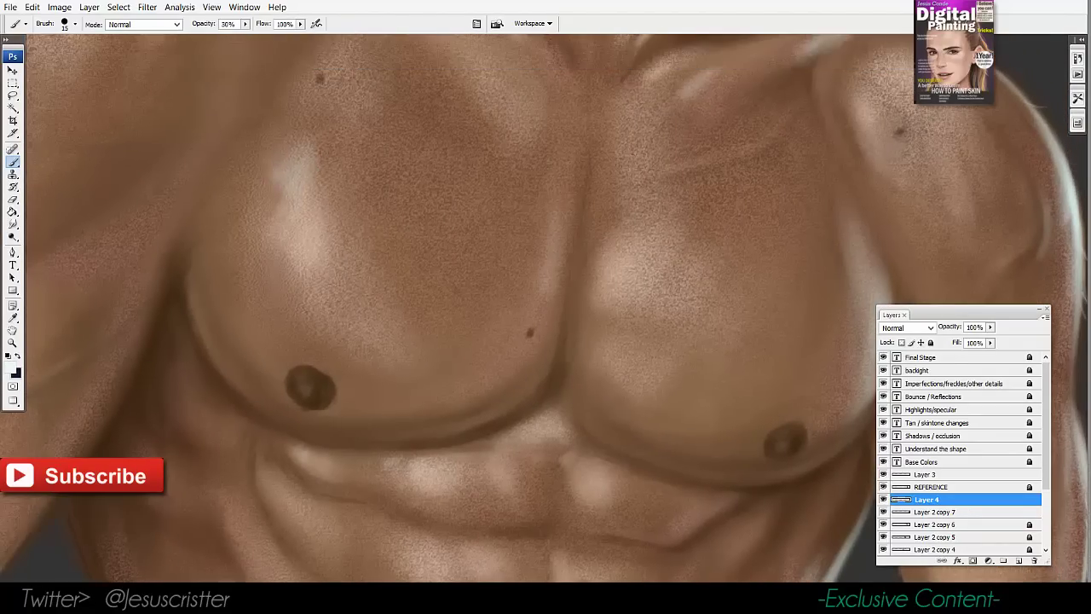
{"action": "left_click_drag", "start_coordinate": [339, 100], "coordinate": [315, 179]}
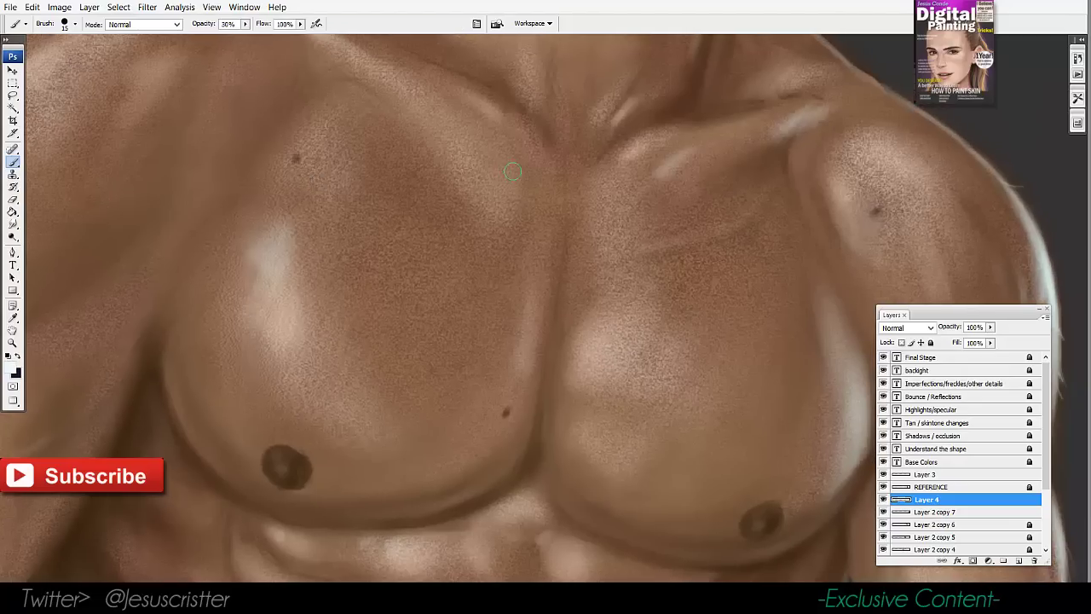
Brighten the collarbone highlights with pale strokes using a size 8 brush at 30% opacity
{"action": "scroll", "coordinate": [514, 166], "scroll_direction": "up", "scroll_amount": 3}
{"action": "key", "text": "bracketleft"}
{"action": "key", "text": "bracketleft"}
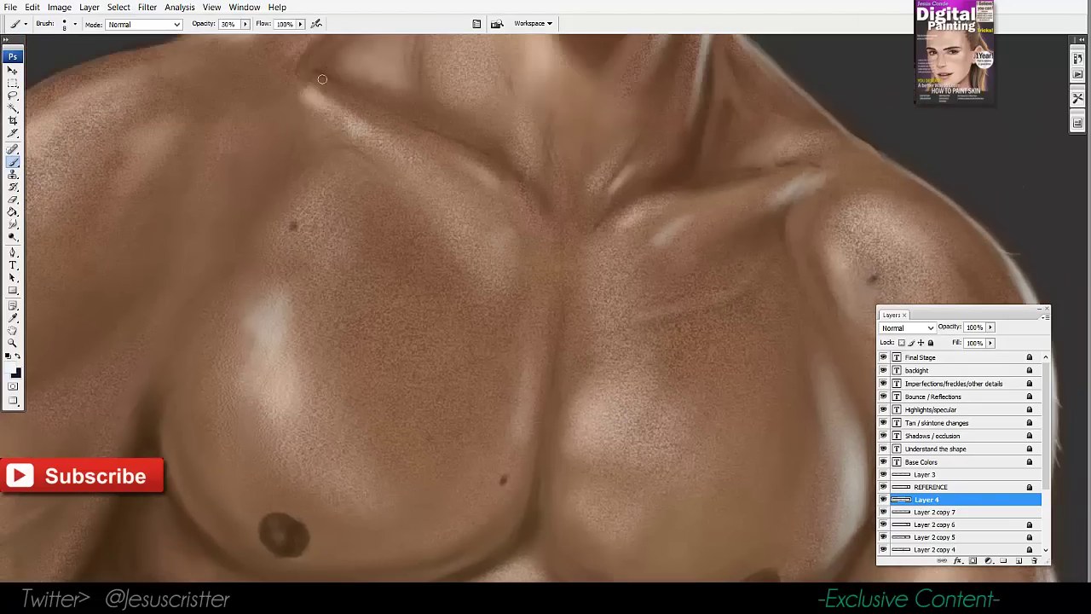
{"action": "scroll", "coordinate": [568, 363], "scroll_direction": "down", "scroll_amount": 1}
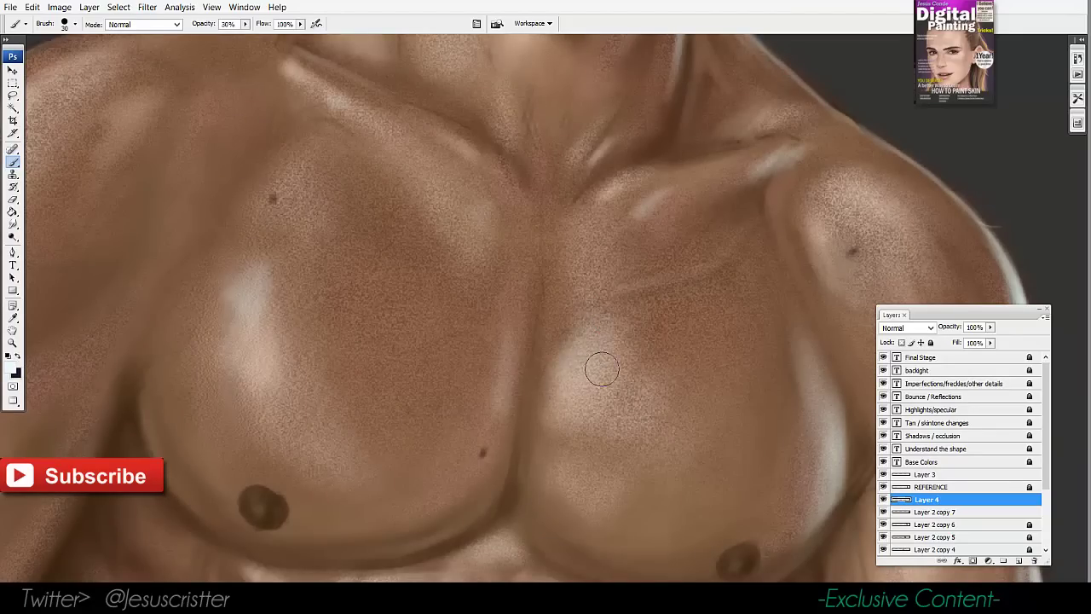
Add soft pale highlights to the lower abdomen and the flank with a size 30 brush at 30% opacity
{"action": "key", "text": "z"}
{"action": "left_click", "coordinate": [672, 287], "text": "alt"}
{"action": "left_click", "coordinate": [670, 288], "text": "alt"}
{"action": "left_click", "coordinate": [663, 292], "text": "alt"}
{"action": "left_click", "coordinate": [581, 334]}
{"action": "left_click", "coordinate": [580, 354]}
{"action": "left_click", "coordinate": [566, 354]}
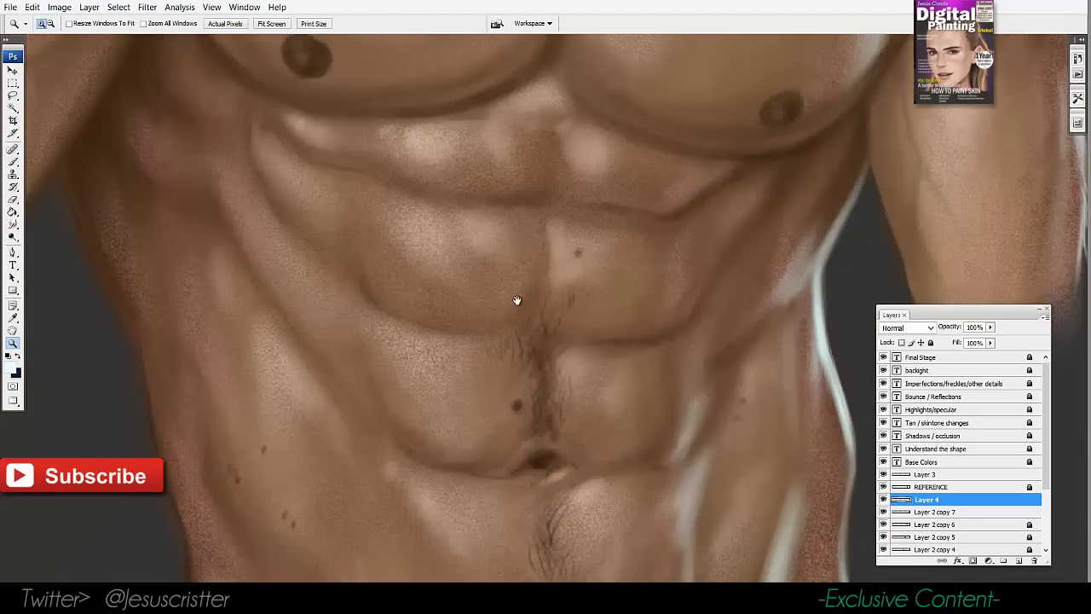
{"action": "key", "text": "b"}
{"action": "mouse_move", "coordinate": [428, 505]}
{"action": "left_mouse_down"}
{"action": "mouse_move", "coordinate": [457, 534]}
{"action": "mouse_move", "coordinate": [463, 489]}
{"action": "mouse_move", "coordinate": [449, 420]}
{"action": "left_mouse_up"}
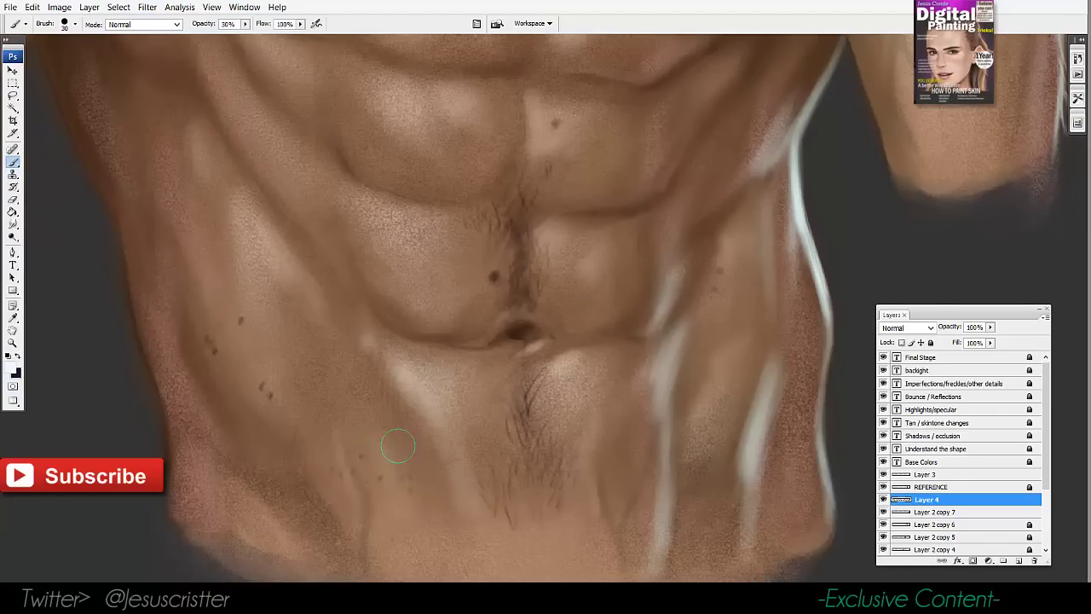
{"action": "mouse_move", "coordinate": [380, 429]}
{"action": "left_mouse_down"}
{"action": "mouse_move", "coordinate": [405, 465]}
{"action": "mouse_move", "coordinate": [403, 517]}
{"action": "mouse_move", "coordinate": [420, 493]}
{"action": "mouse_move", "coordinate": [380, 473]}
{"action": "left_mouse_up"}
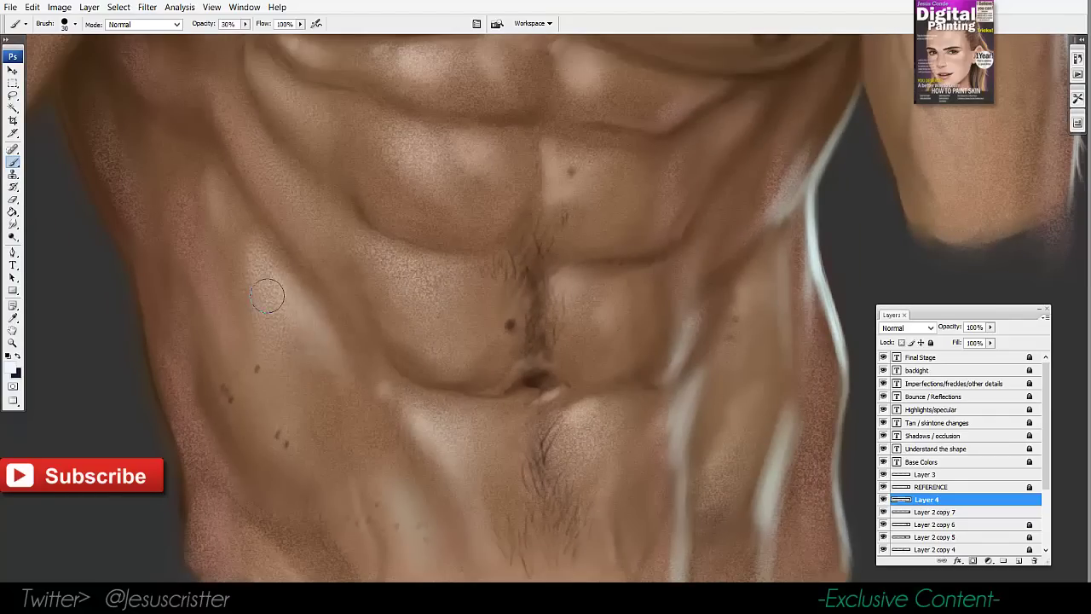
Review the whole torso against the references, and change the foreground color to a warm near-white
{"action": "key", "text": "z"}
{"action": "left_click", "coordinate": [580, 299], "text": "alt"}
{"action": "left_click", "coordinate": [580, 298], "text": "alt"}
{"action": "left_click_drag", "start_coordinate": [547, 271], "coordinate": [570, 338]}
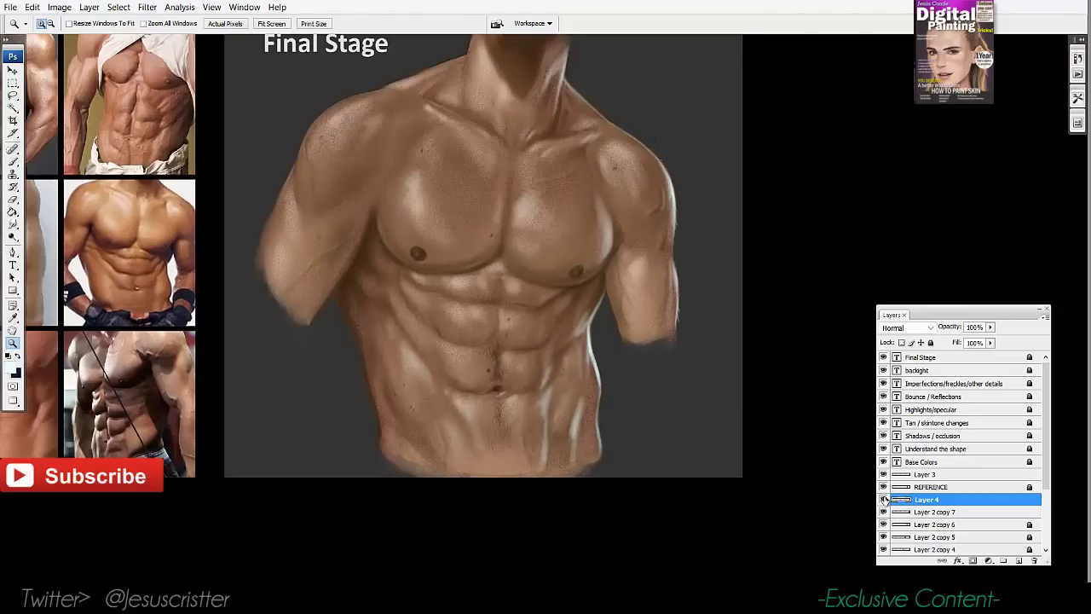
{"action": "left_click_drag", "start_coordinate": [711, 460], "coordinate": [156, 128]}
{"action": "left_click", "coordinate": [10, 369]}
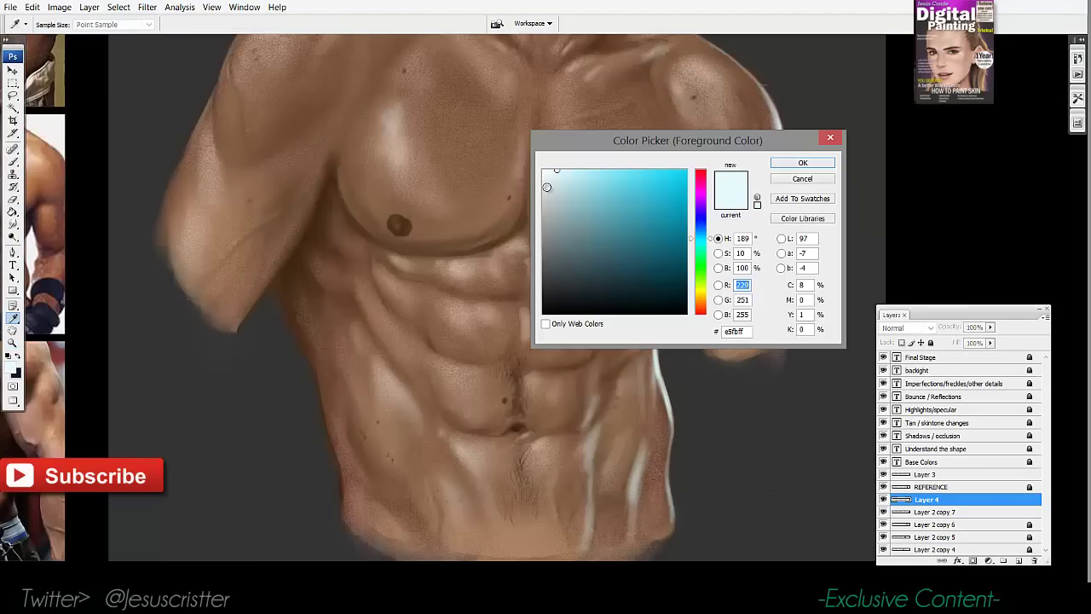
{"action": "left_click", "coordinate": [549, 171]}
{"action": "left_click", "coordinate": [705, 300]}
{"action": "left_click", "coordinate": [804, 163]}
{"action": "key", "text": "z"}
{"action": "left_click_drag", "start_coordinate": [322, 156], "coordinate": [353, 230]}
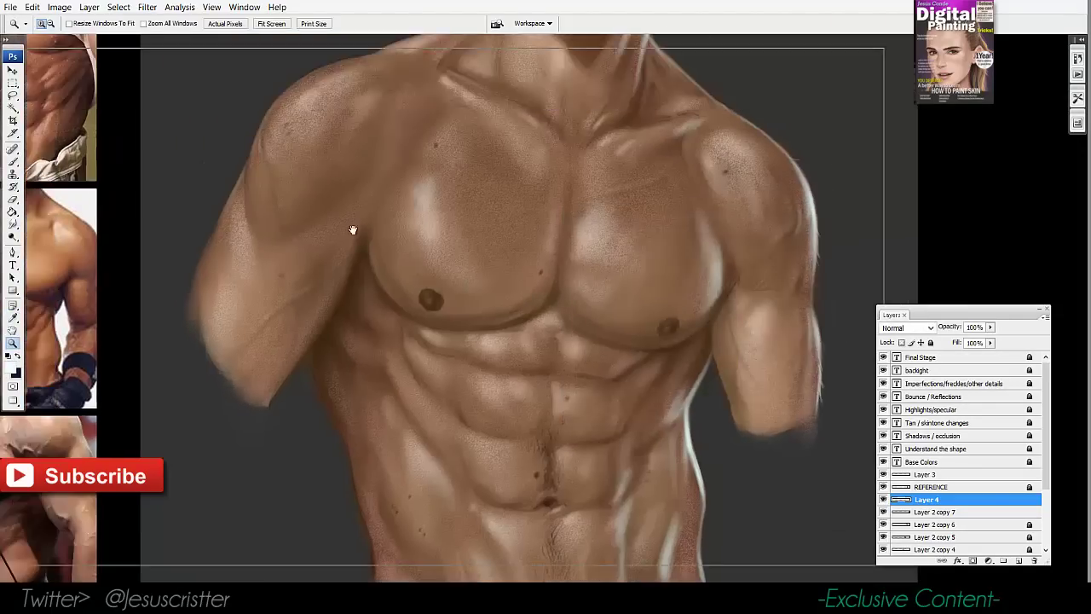
Brighten the highlights on the lit upper arm and shoulder with near-white strokes at 30% opacity, using brush sizes 20, 10 and 15
{"action": "left_click", "coordinate": [402, 258]}
{"action": "key", "text": "b"}
{"action": "left_click_drag", "start_coordinate": [192, 237], "coordinate": [205, 258]}
{"action": "mouse_move", "coordinate": [218, 185]}
{"action": "left_mouse_down"}
{"action": "mouse_move", "coordinate": [214, 272]}
{"action": "mouse_move", "coordinate": [225, 282]}
{"action": "left_mouse_up"}
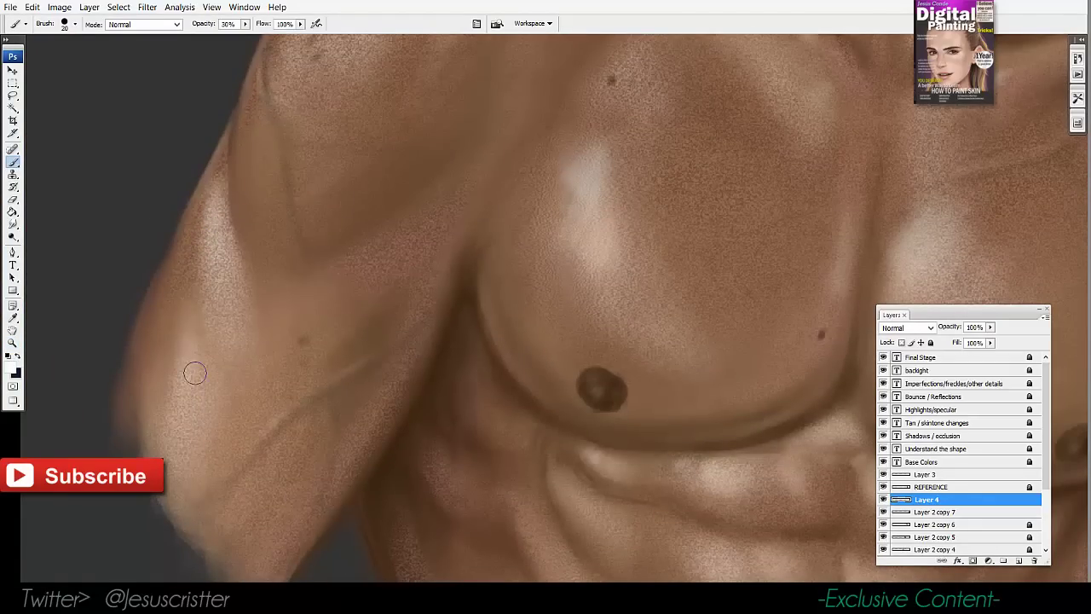
{"action": "left_click_drag", "start_coordinate": [412, 185], "coordinate": [360, 259]}
{"action": "mouse_move", "coordinate": [547, 238]}
{"action": "left_mouse_down"}
{"action": "mouse_move", "coordinate": [534, 213]}
{"action": "mouse_move", "coordinate": [531, 270]}
{"action": "left_mouse_up"}
{"action": "left_click_drag", "start_coordinate": [503, 171], "coordinate": [495, 240]}
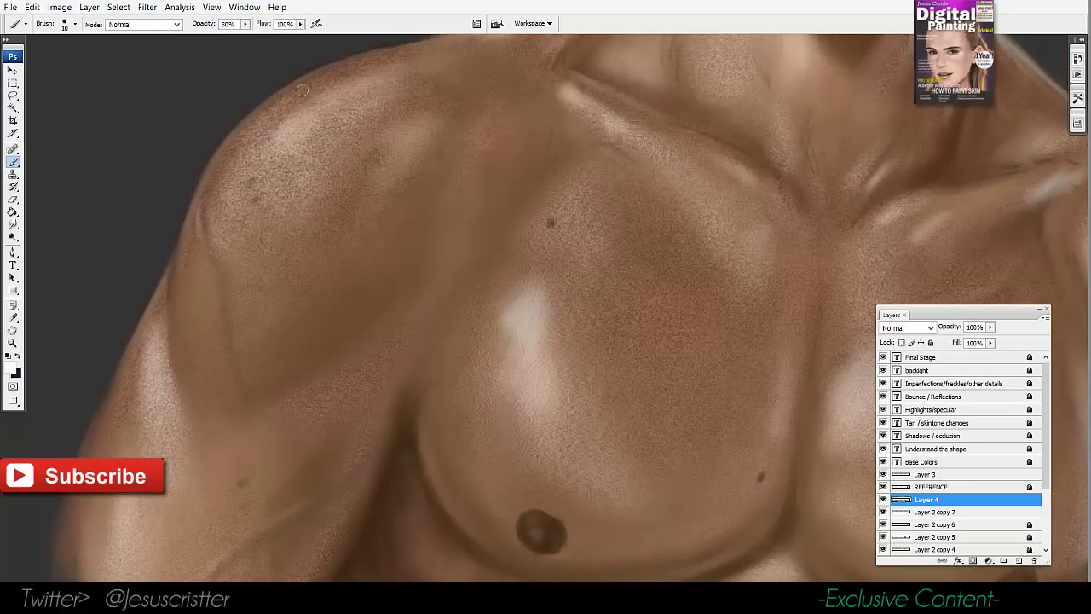
{"action": "key", "text": "bracketright"}
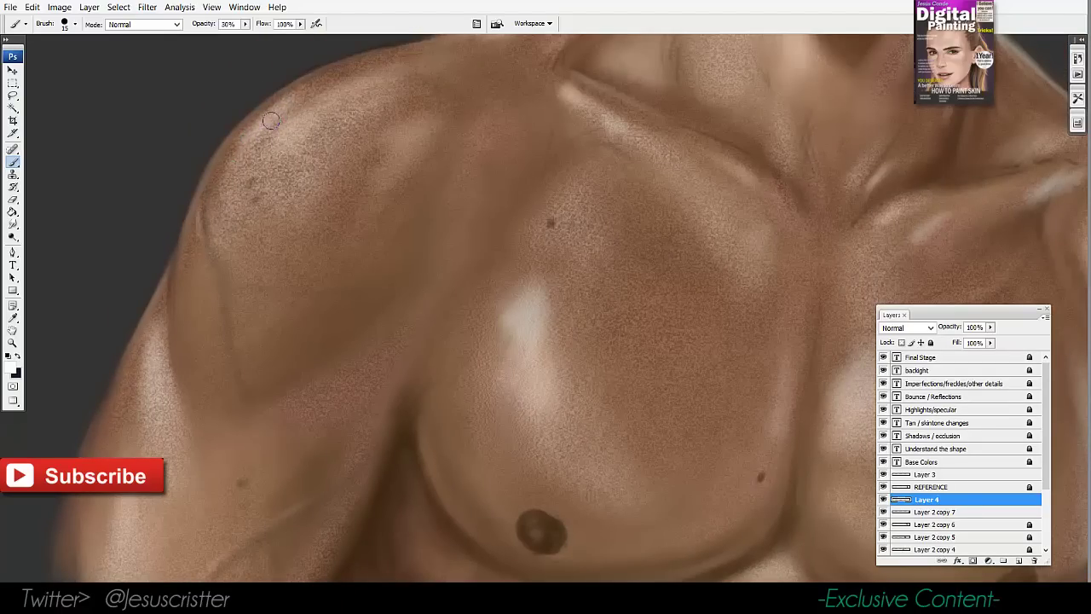
Blend away the crease lines between the shaded-side chest and arm with sampled brown, using a size 15 brush at 30% opacity
{"action": "key", "text": "z"}
{"action": "left_click", "coordinate": [383, 163], "text": "alt"}
{"action": "left_click", "coordinate": [382, 163], "text": "alt"}
{"action": "mouse_move", "coordinate": [665, 269]}
{"action": "left_mouse_down"}
{"action": "mouse_move", "coordinate": [652, 266]}
{"action": "mouse_move", "coordinate": [628, 304]}
{"action": "left_mouse_up"}
{"action": "left_click", "coordinate": [633, 295]}
{"action": "left_click", "coordinate": [628, 305]}
{"action": "key", "text": "b"}
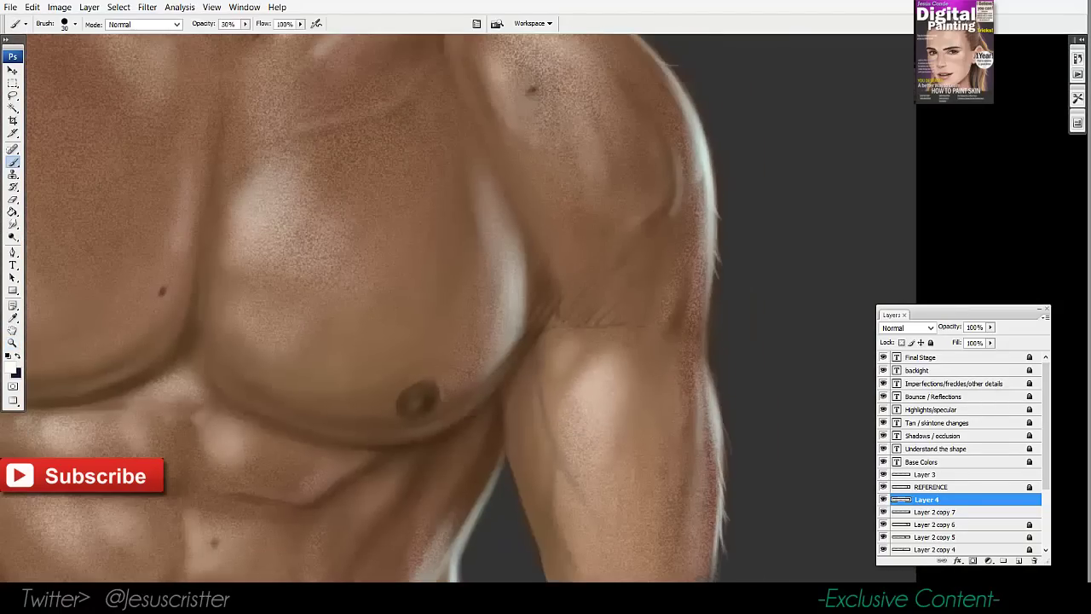
{"action": "key", "text": "i"}
{"action": "left_click", "coordinate": [540, 305]}
{"action": "key", "text": "b"}
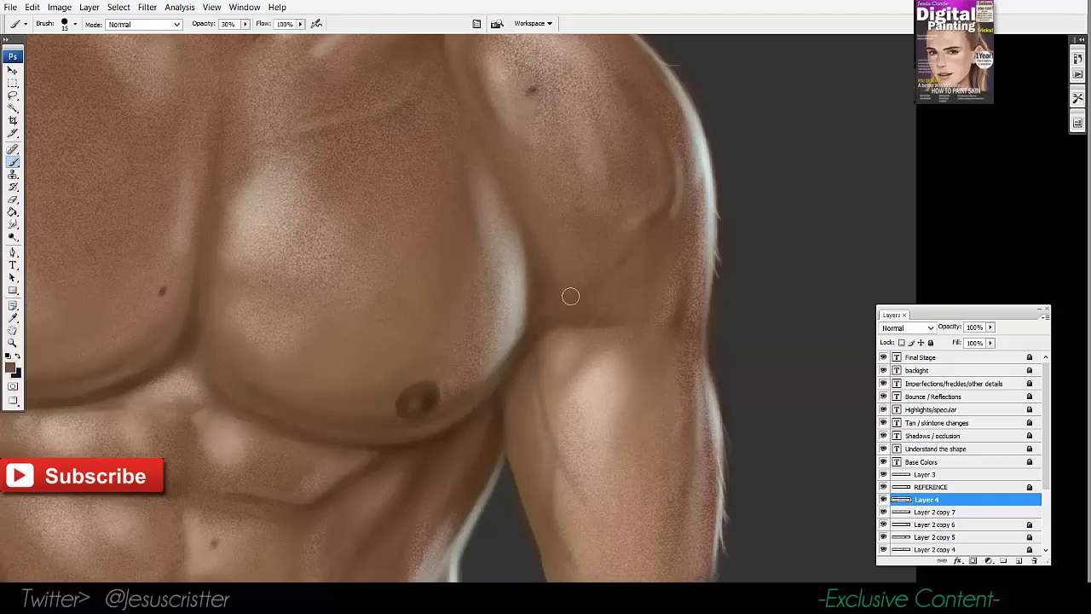
{"action": "left_click", "coordinate": [537, 314], "text": "alt"}
Soften the inner edge and highlight of the shaded-side shoulder around the mole with sampled skin tones at brush size 15
{"action": "scroll", "coordinate": [510, 222], "scroll_direction": "up", "scroll_amount": 2}
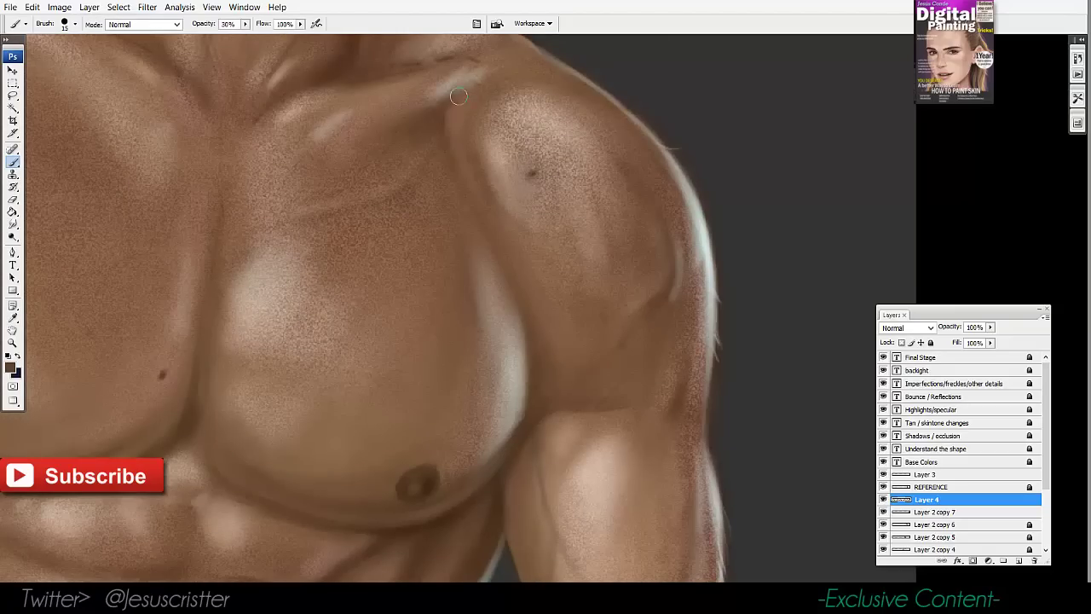
{"action": "left_click_drag", "start_coordinate": [455, 125], "coordinate": [445, 142]}
{"action": "left_click", "coordinate": [532, 220], "text": "alt"}
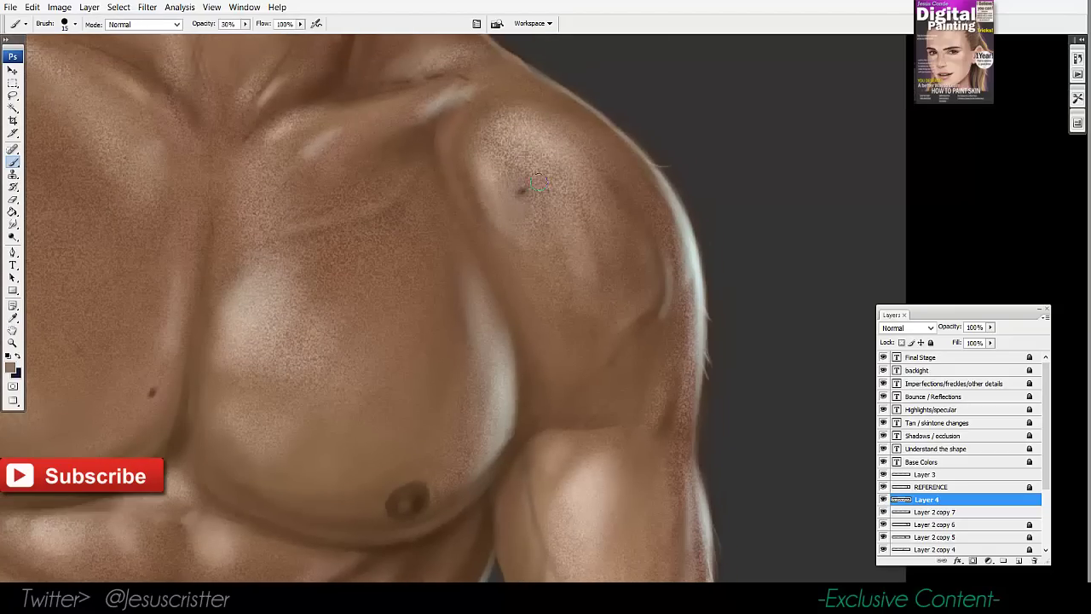
{"action": "left_click", "coordinate": [502, 194], "text": "alt"}
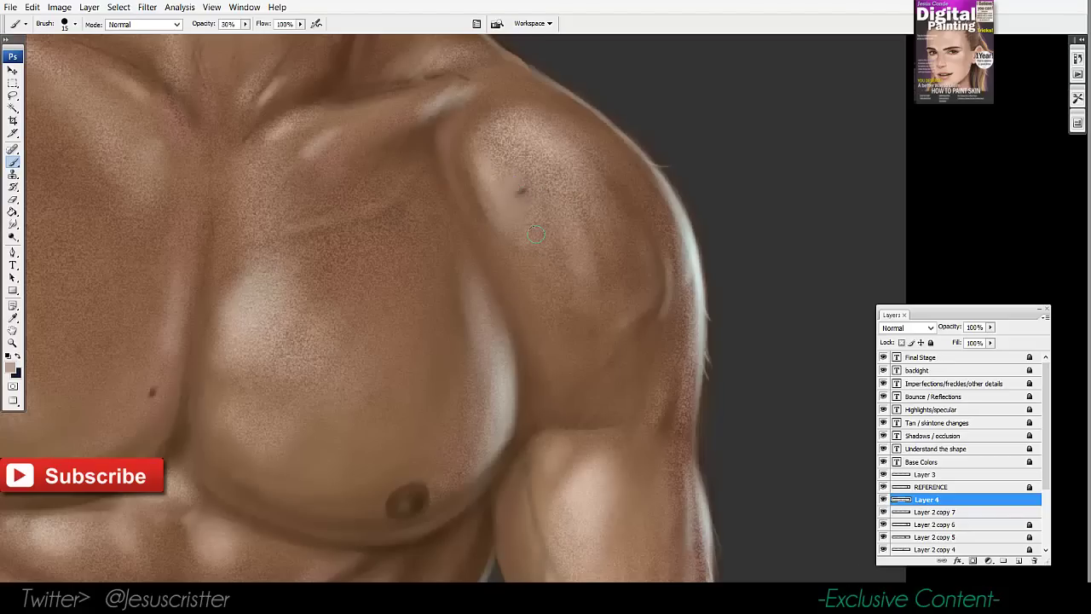
Brighten the upper abdominal highlights with warm near-white #fff0e5, using size 30 and 20 brushes at 30% opacity
{"action": "left_click_drag", "start_coordinate": [530, 296], "coordinate": [835, 81]}
{"action": "left_click_drag", "start_coordinate": [624, 197], "coordinate": [657, 190]}
{"action": "left_click", "coordinate": [10, 367]}
{"action": "left_click", "coordinate": [557, 171]}
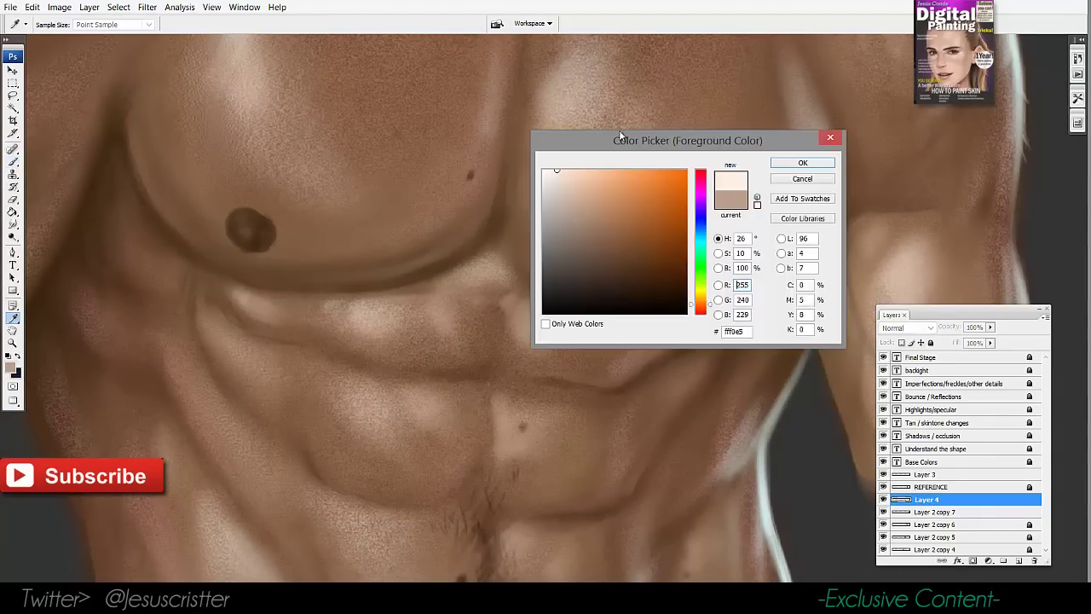
{"action": "left_click", "coordinate": [792, 165]}
{"action": "key", "text": "bracketright"}
{"action": "key", "text": "bracketright"}
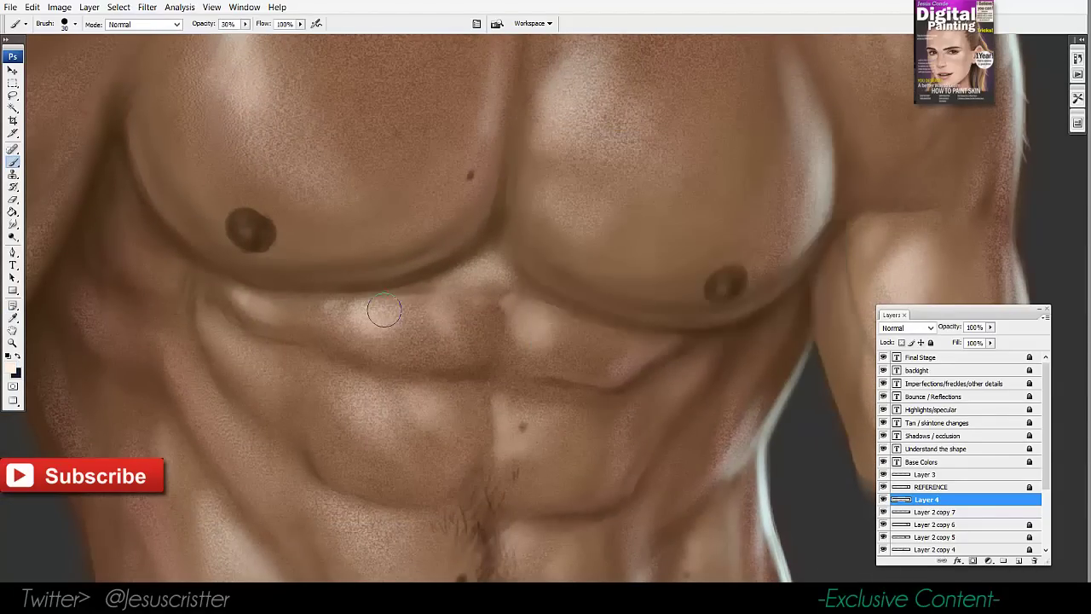
{"action": "mouse_move", "coordinate": [382, 312]}
{"action": "left_mouse_down"}
{"action": "mouse_move", "coordinate": [428, 318]}
{"action": "mouse_move", "coordinate": [388, 331]}
{"action": "mouse_move", "coordinate": [411, 296]}
{"action": "left_mouse_up"}
{"action": "key", "text": "bracketleft"}
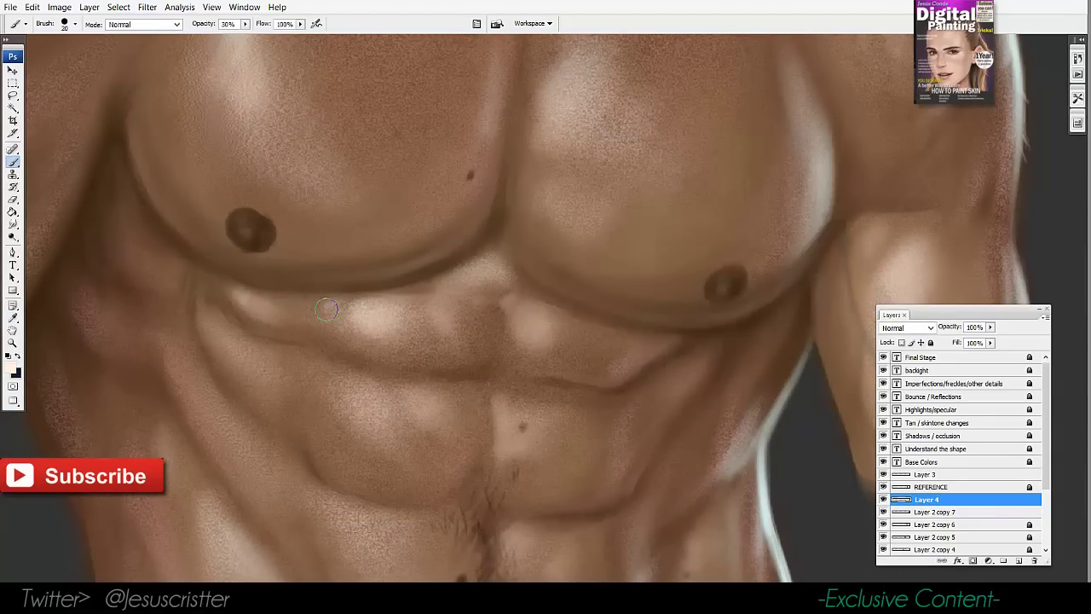
{"action": "mouse_move", "coordinate": [345, 389]}
{"action": "left_mouse_down"}
{"action": "mouse_move", "coordinate": [365, 394]}
{"action": "mouse_move", "coordinate": [360, 410]}
{"action": "left_mouse_up"}
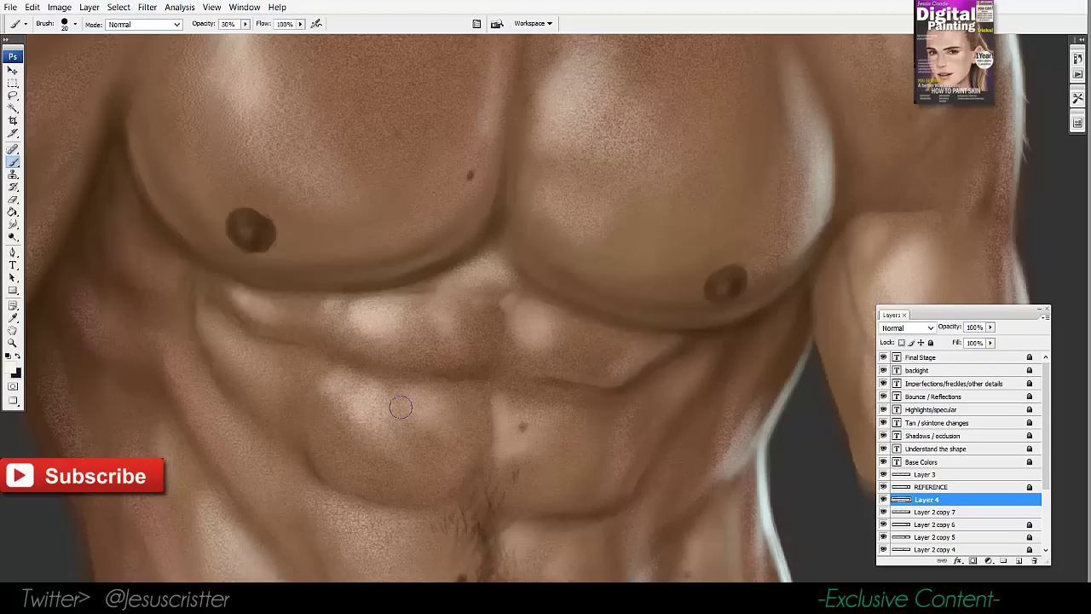
{"action": "left_click_drag", "start_coordinate": [254, 353], "coordinate": [257, 358]}
Touch up the small highlights along the center of the upper abdominals with a size 10 brush at 30% opacity
{"action": "key", "text": "z"}
{"action": "left_click", "coordinate": [381, 276], "text": "alt"}
{"action": "left_click", "coordinate": [409, 250], "text": "alt"}
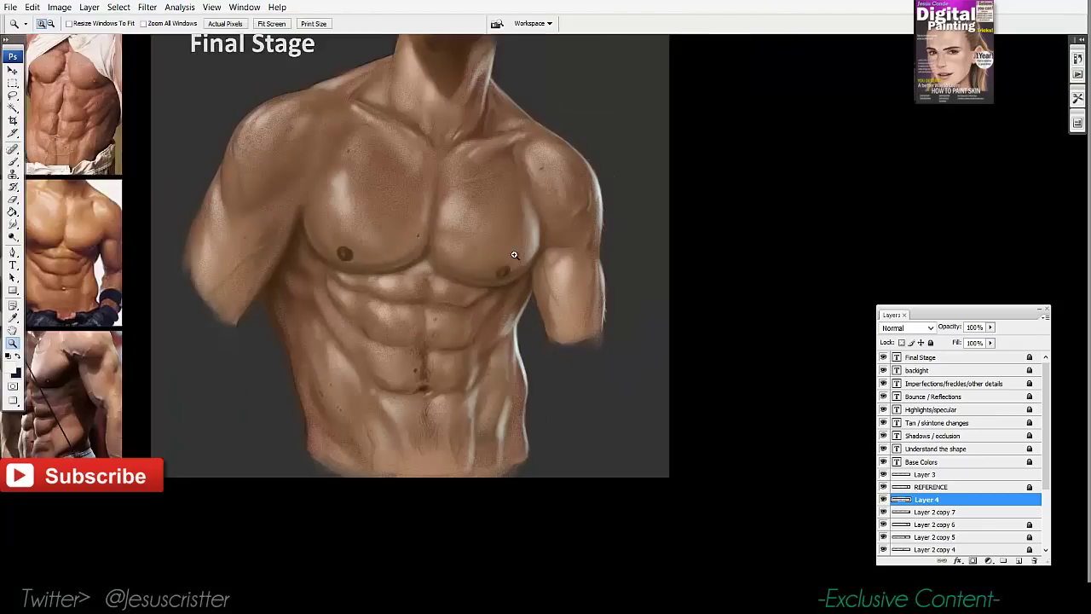
{"action": "key", "text": "ctrl+plus"}
{"action": "key", "text": "ctrl+plus"}
{"action": "key", "text": "ctrl+plus"}
{"action": "key", "text": "b"}
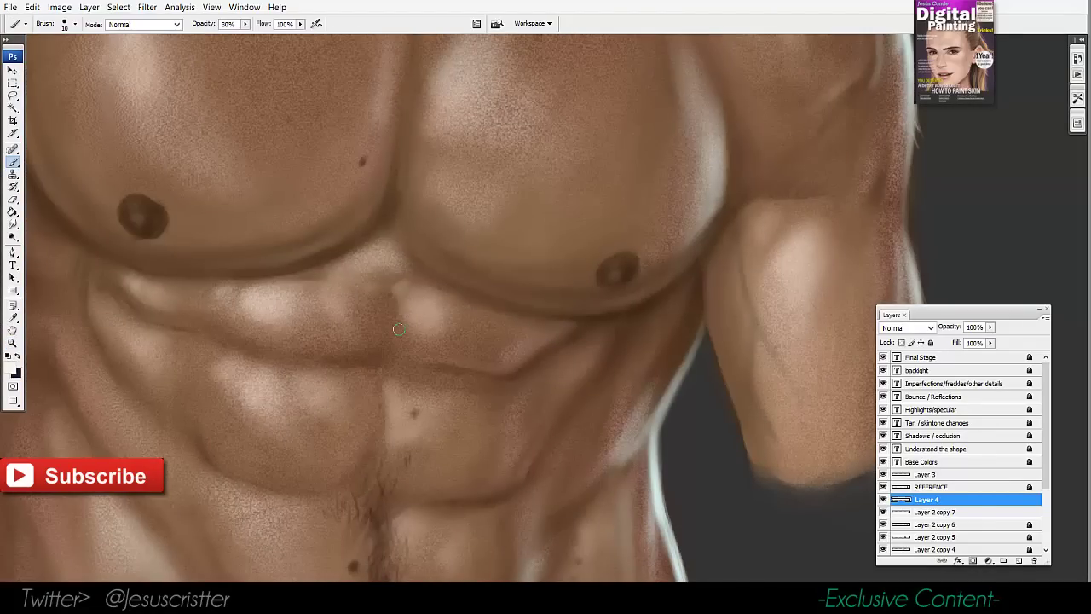
{"action": "key", "text": "bracketright"}
{"action": "key", "text": "bracketleft"}
Add soft near-white highlights to the abdomen with a size 25 brush at 30% opacity
{"action": "left_click", "coordinate": [546, 315], "text": "ctrl+alt"}
{"action": "left_click", "coordinate": [567, 256], "text": "ctrl+alt"}
{"action": "left_click", "coordinate": [550, 306], "text": "ctrl"}
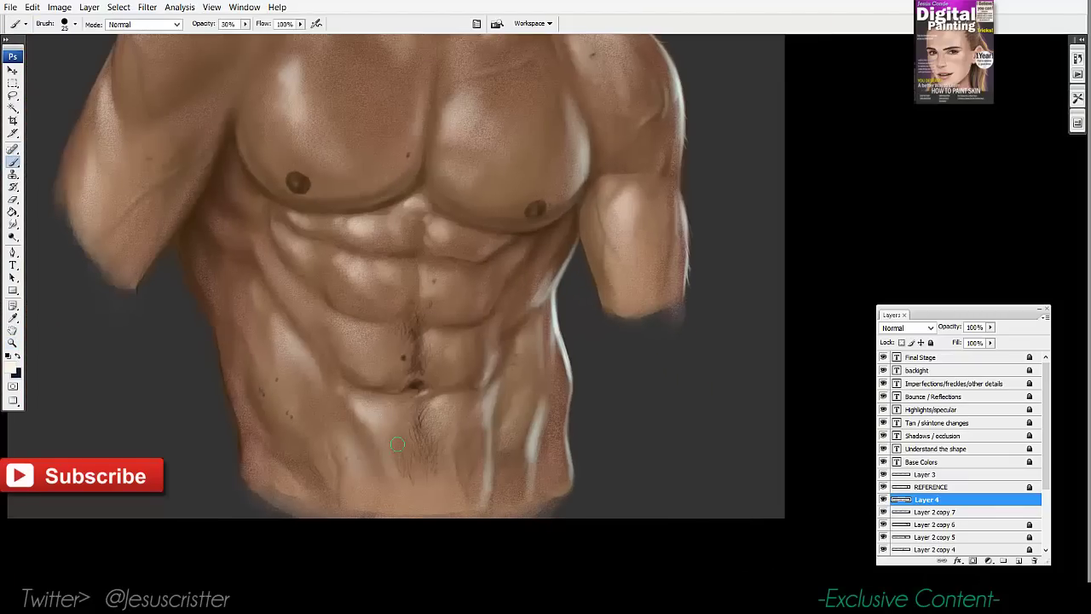
{"action": "left_click_drag", "start_coordinate": [396, 334], "coordinate": [405, 380]}
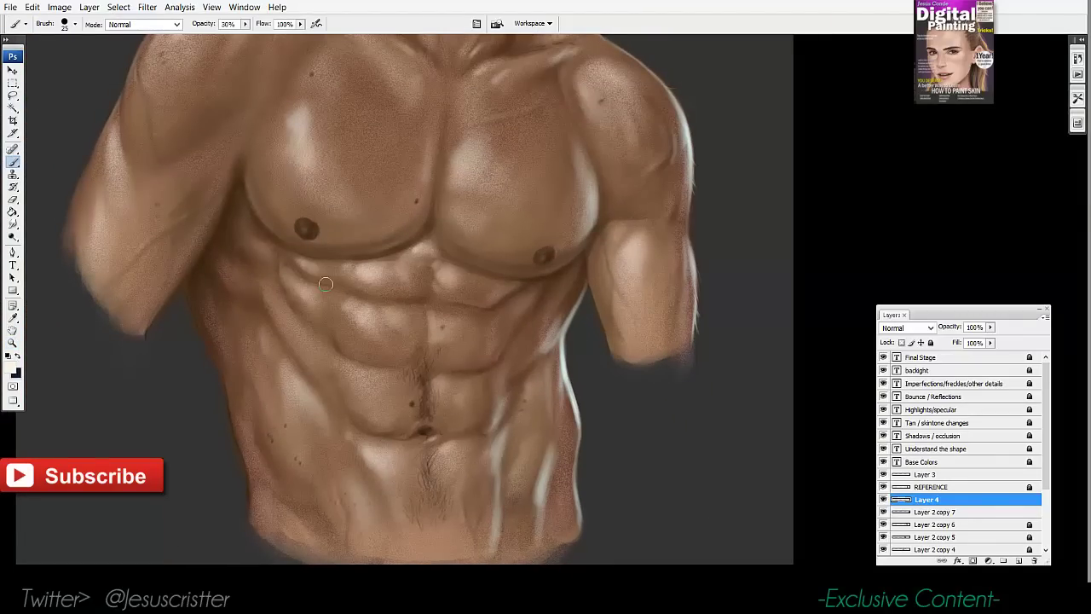
{"action": "left_click_drag", "start_coordinate": [419, 242], "coordinate": [449, 263]}
Compare the torso's arm and chest shading with the reference photos, and undo the trial stroke near the armpit
{"action": "left_click", "coordinate": [567, 241], "text": "ctrl+alt"}
{"action": "left_click_drag", "start_coordinate": [288, 267], "coordinate": [388, 248]}
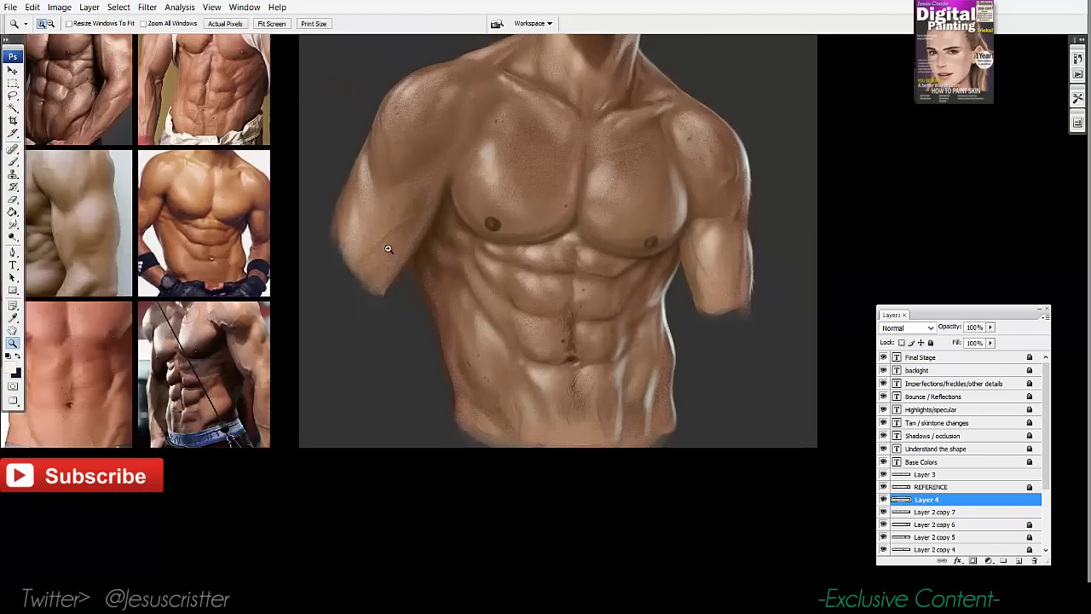
{"action": "left_click_drag", "start_coordinate": [176, 152], "coordinate": [321, 223]}
{"action": "left_click", "coordinate": [262, 181]}
{"action": "left_click_drag", "start_coordinate": [284, 187], "coordinate": [286, 213]}
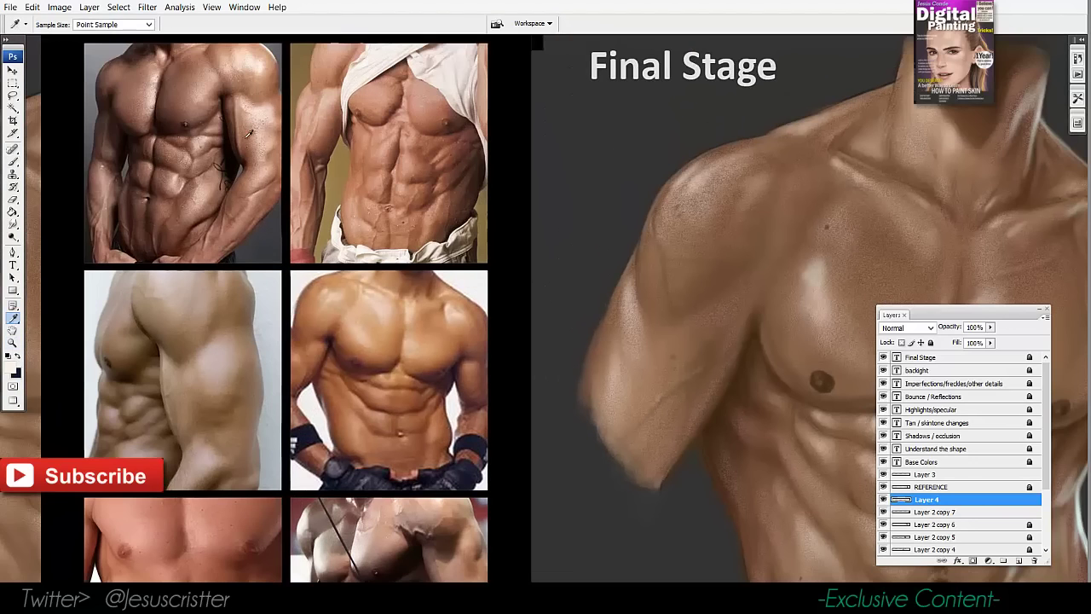
{"action": "key", "text": "b"}
{"action": "left_click_drag", "start_coordinate": [691, 341], "coordinate": [573, 319]}
{"action": "left_click_drag", "start_coordinate": [547, 331], "coordinate": [580, 315]}
{"action": "key", "text": "ctrl+z"}
{"action": "mouse_move", "coordinate": [598, 260]}
{"action": "left_mouse_down"}
{"action": "mouse_move", "coordinate": [470, 214]}
{"action": "mouse_move", "coordinate": [662, 274]}
{"action": "mouse_move", "coordinate": [572, 287]}
{"action": "mouse_move", "coordinate": [537, 227]}
{"action": "left_mouse_up"}
Add a new layer and darken the lit-side armpit and inner arm with black, using a size 25 brush at 30% opacity
{"action": "key", "text": "ctrl+shift+n"}
{"action": "key", "text": "Return"}
{"action": "left_click", "coordinate": [536, 284]}
{"action": "left_click_drag", "start_coordinate": [514, 283], "coordinate": [519, 330]}
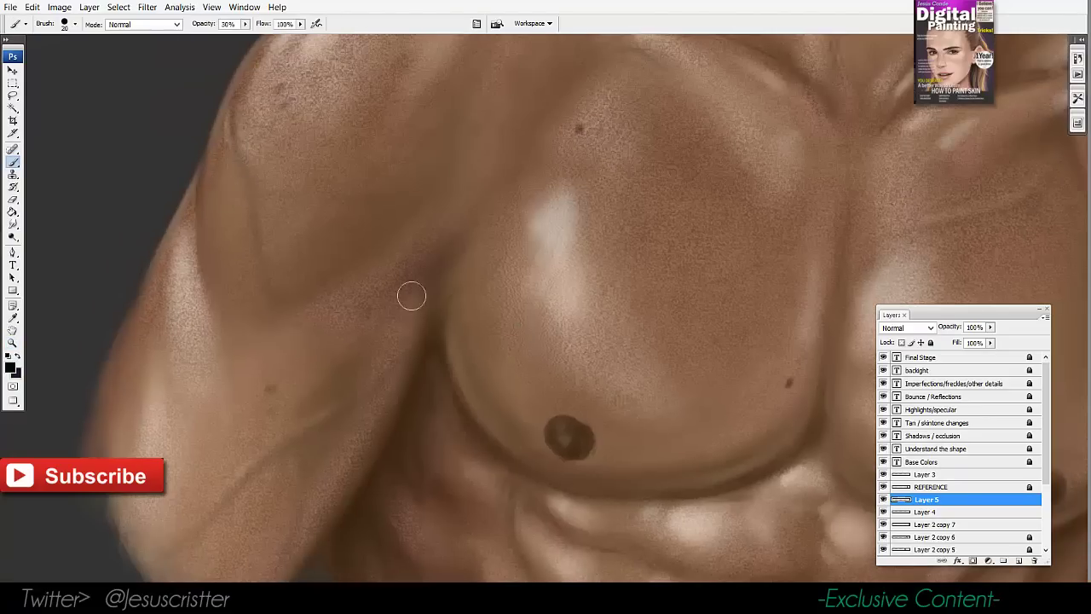
{"action": "key", "text": "bracketleft"}
{"action": "key", "text": "bracketleft"}
{"action": "key", "text": "bracketright"}
{"action": "key", "text": "bracketright"}
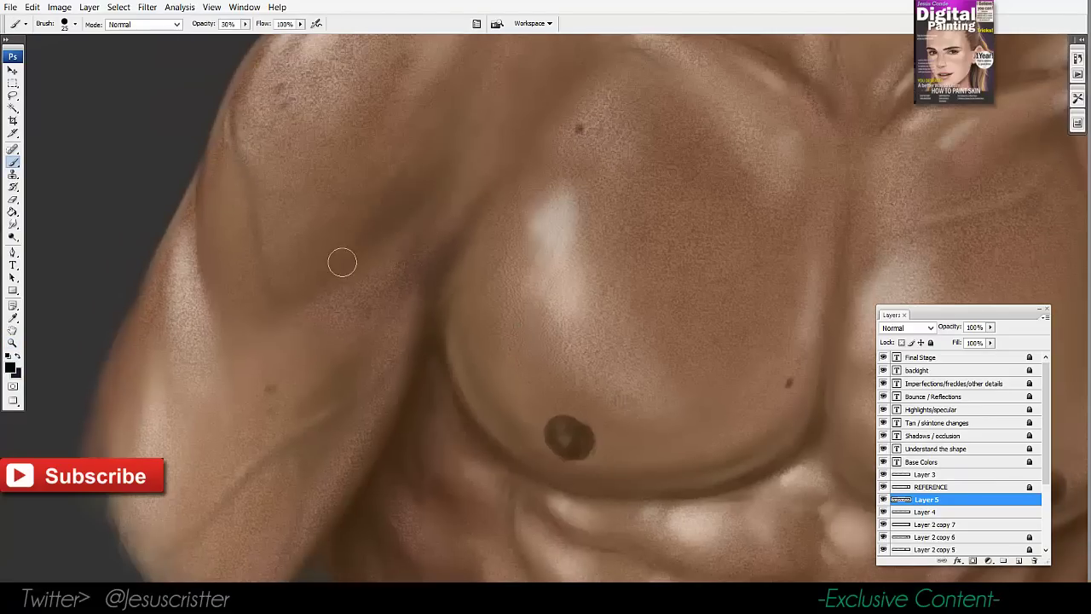
{"action": "left_click_drag", "start_coordinate": [425, 296], "coordinate": [440, 230]}
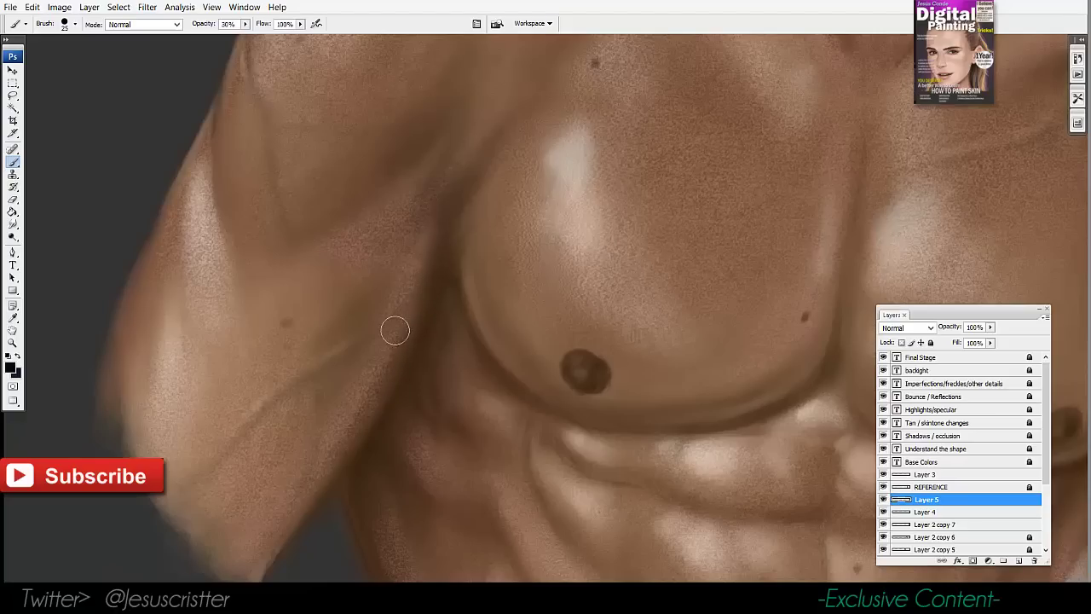
{"action": "key", "text": "bracketleft"}
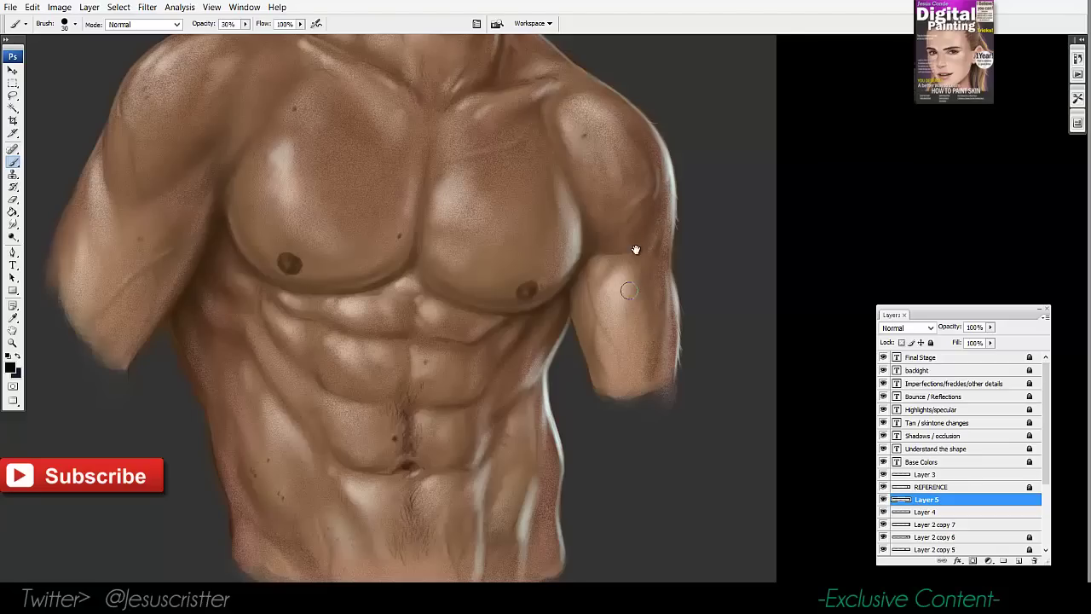
Deepen the shadows on the underside of the arm and along the flank with soft black strokes at 30% opacity
{"action": "left_click_drag", "start_coordinate": [635, 249], "coordinate": [651, 256]}
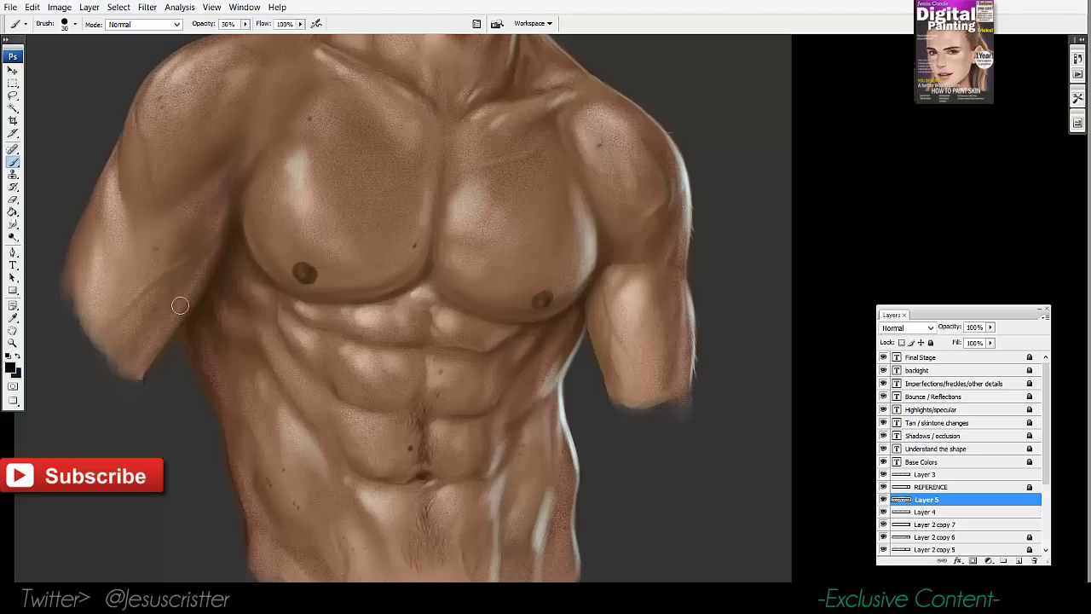
{"action": "left_click_drag", "start_coordinate": [269, 255], "coordinate": [260, 241]}
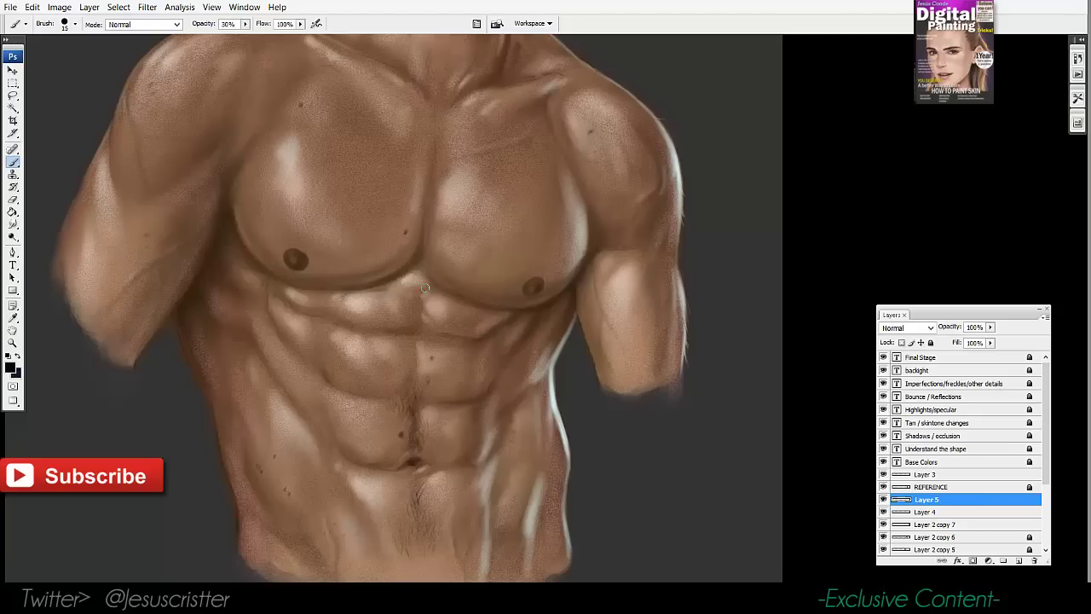
{"action": "left_click_drag", "start_coordinate": [563, 253], "coordinate": [558, 231]}
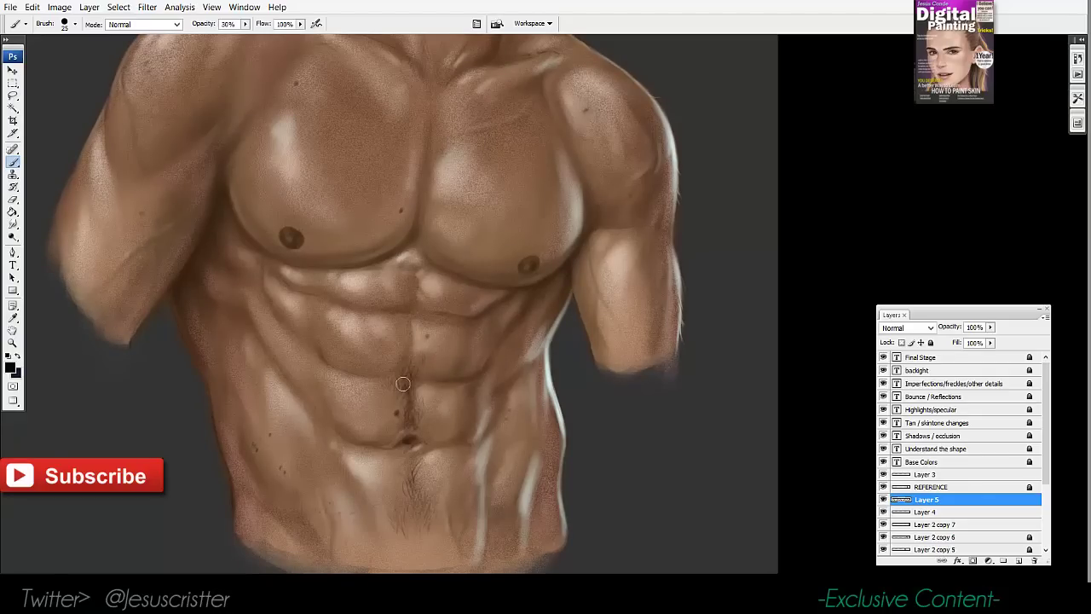
Darken the abdomen's midline and the area around the navel with black, using a size 50 brush at 30% opacity
{"action": "key", "text": "bracketright"}
{"action": "key", "text": "bracketright"}
{"action": "key", "text": "bracketright"}
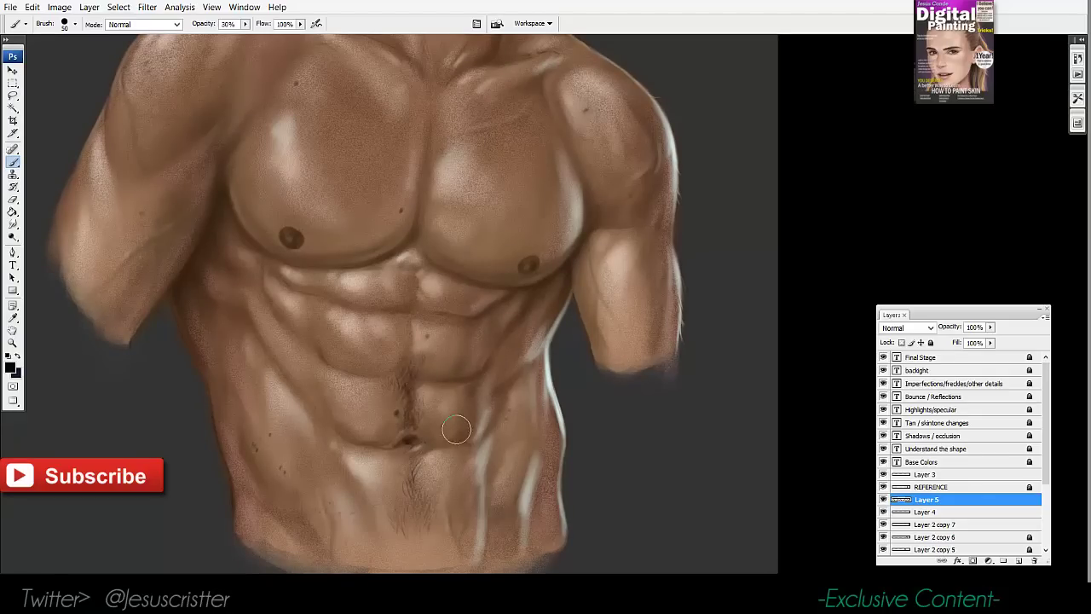
{"action": "mouse_move", "coordinate": [405, 400]}
{"action": "left_mouse_down"}
{"action": "mouse_move", "coordinate": [425, 442]}
{"action": "mouse_move", "coordinate": [394, 482]}
{"action": "mouse_move", "coordinate": [437, 483]}
{"action": "mouse_move", "coordinate": [416, 533]}
{"action": "mouse_move", "coordinate": [413, 507]}
{"action": "left_mouse_up"}
{"action": "key", "text": "bracketleft"}
{"action": "key", "text": "bracketleft"}
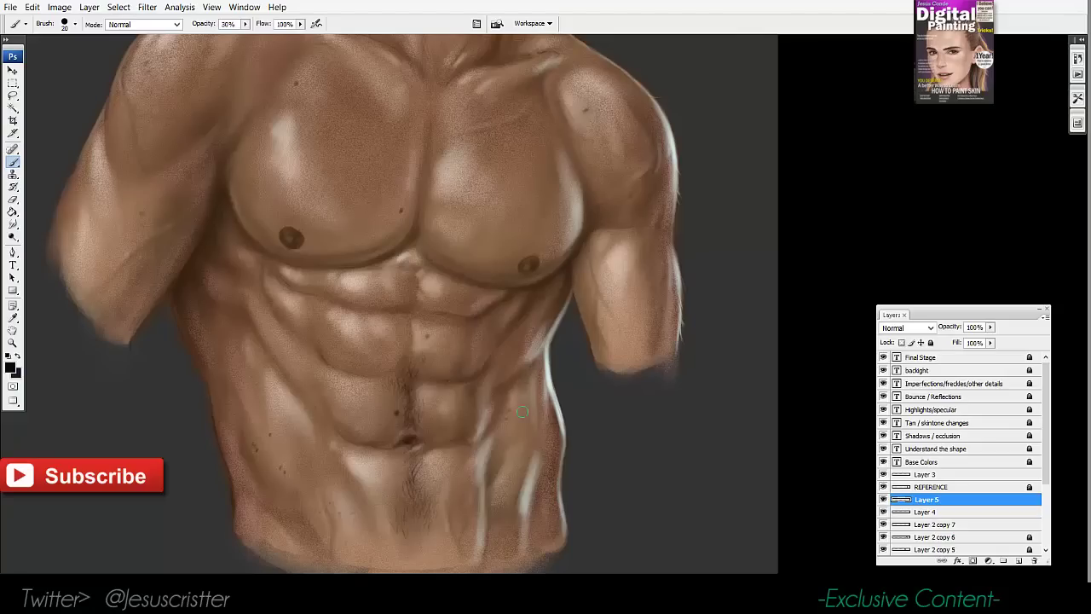
Examine the whole shaded torso beside the reference photos
{"action": "key", "text": "z"}
{"action": "left_click", "coordinate": [558, 338], "text": "alt"}
{"action": "left_click", "coordinate": [557, 338], "text": "alt"}
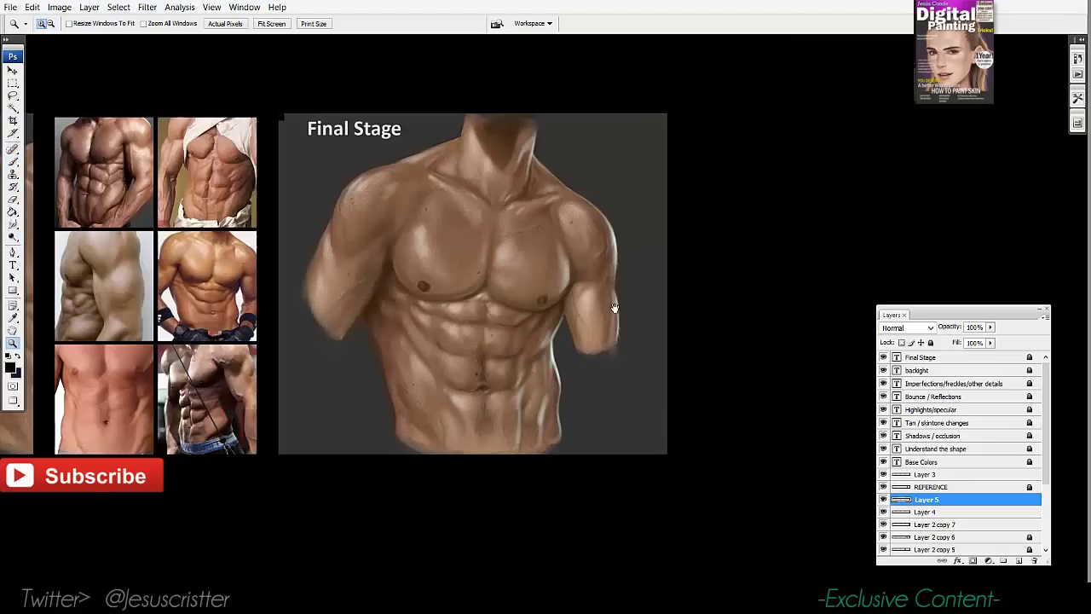
{"action": "left_click_drag", "start_coordinate": [578, 298], "coordinate": [616, 310]}
{"action": "left_click", "coordinate": [579, 345]}
{"action": "left_click", "coordinate": [606, 307]}
{"action": "key", "text": "b"}
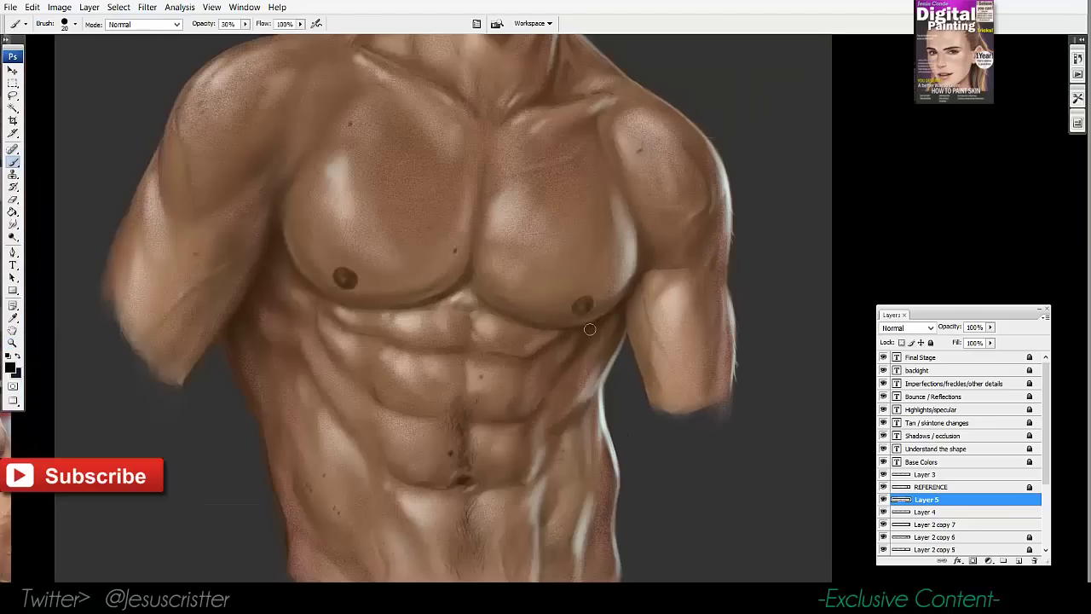
Add another new layer and shade the backlit side of the torso with black, using a size 45 brush at 30% opacity
{"action": "key", "text": "ctrl+shift+n"}
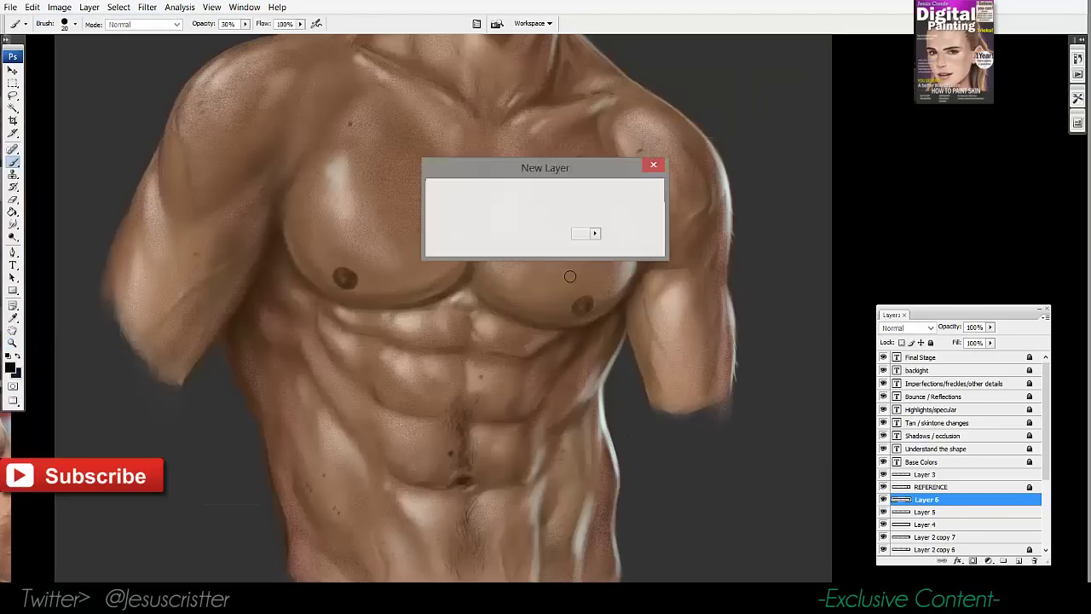
{"action": "key", "text": "Return"}
{"action": "key", "text": "bracketright"}
{"action": "key", "text": "bracketright"}
{"action": "key", "text": "bracketright"}
{"action": "scroll", "coordinate": [610, 333], "scroll_direction": "down", "scroll_amount": 1}
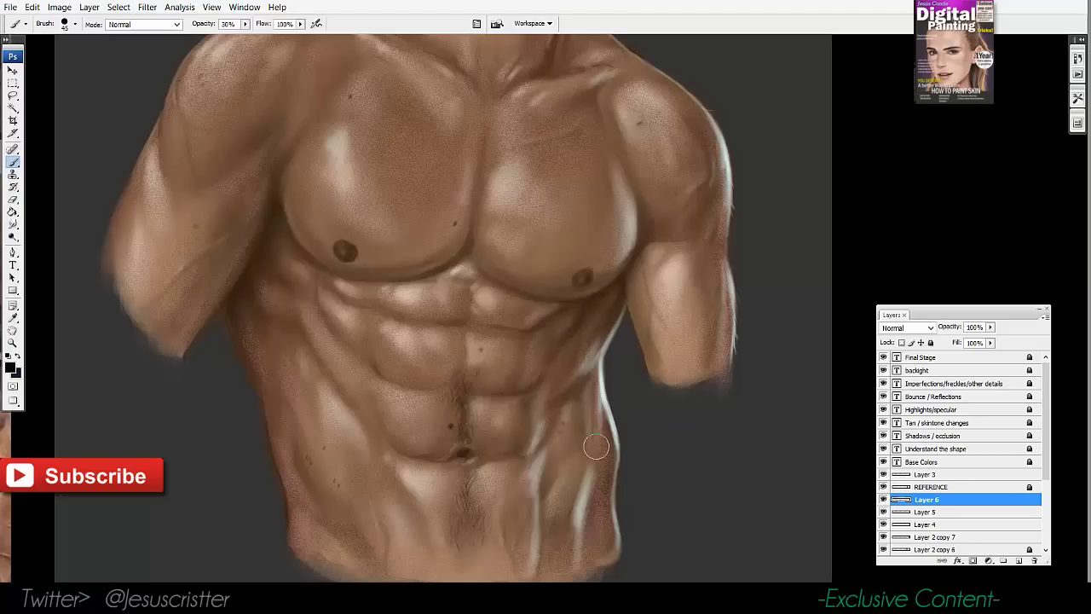
{"action": "key", "text": "bracketleft"}
{"action": "left_click_drag", "start_coordinate": [726, 189], "coordinate": [702, 242]}
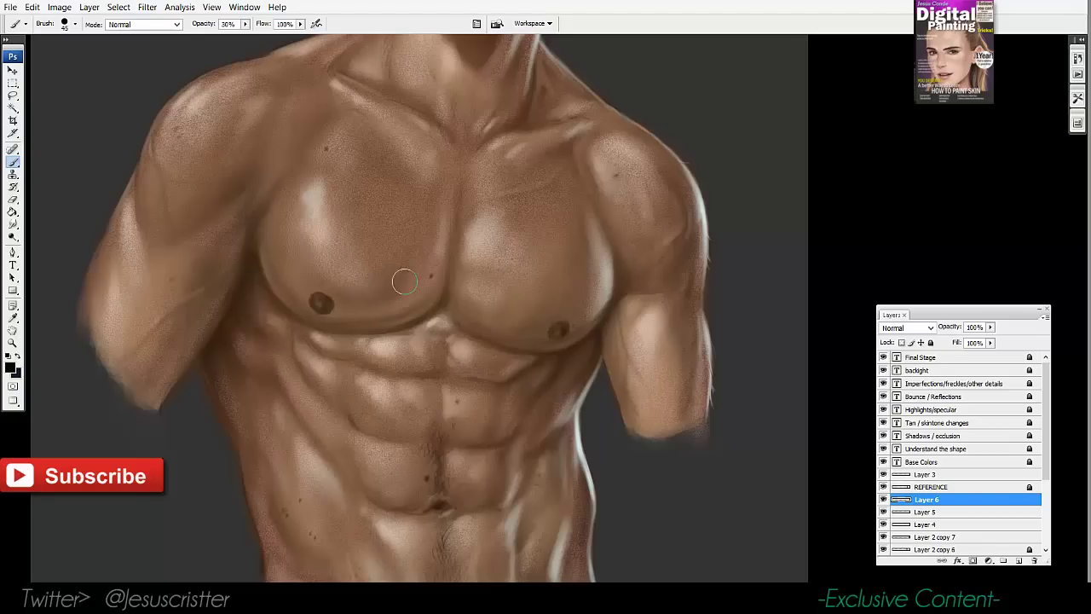
Darken the backlit side of the neck on Layer 6 with black, using a size 40 down to size 25 brush at 30% opacity
{"action": "key", "text": "bracketright"}
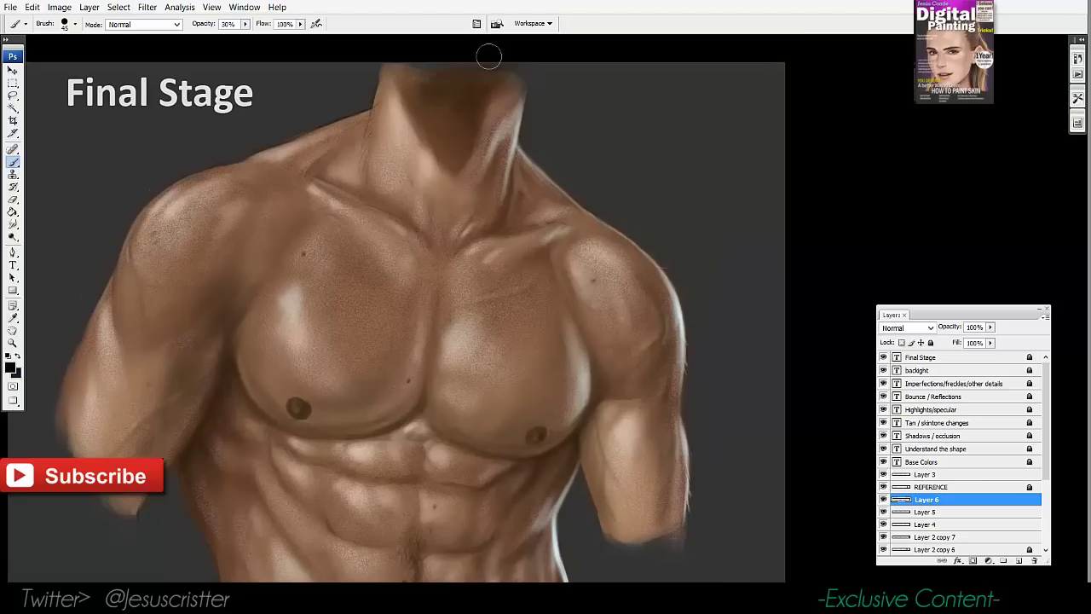
{"action": "left_click_drag", "start_coordinate": [507, 93], "coordinate": [480, 158]}
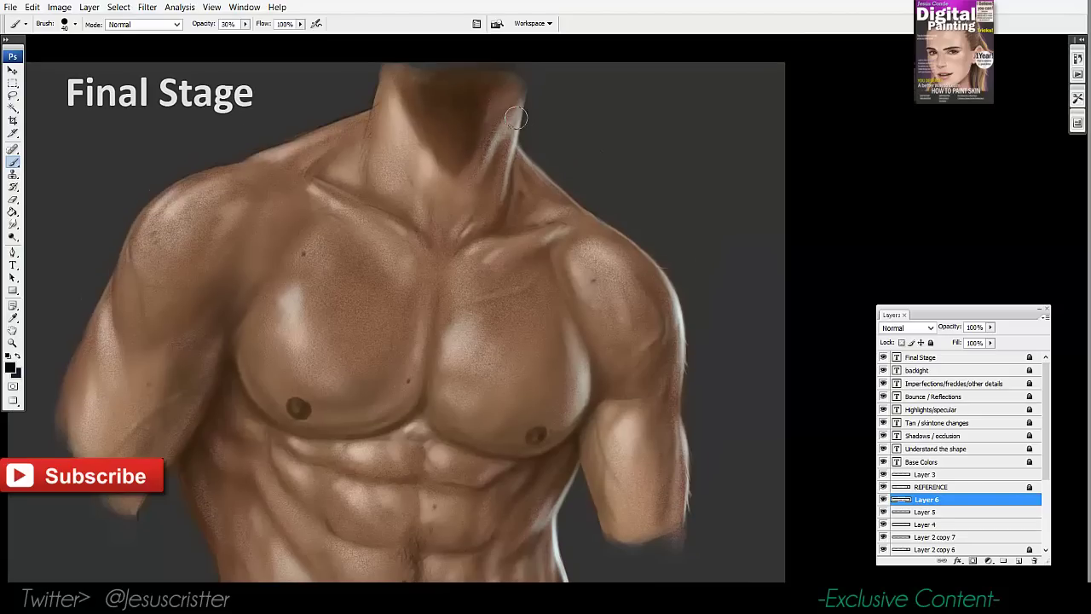
{"action": "mouse_move", "coordinate": [517, 118]}
{"action": "left_mouse_down"}
{"action": "mouse_move", "coordinate": [501, 181]}
{"action": "mouse_move", "coordinate": [463, 236]}
{"action": "left_mouse_up"}
{"action": "key", "text": "bracketleft"}
{"action": "key", "text": "bracketleft"}
{"action": "key", "text": "bracketleft"}
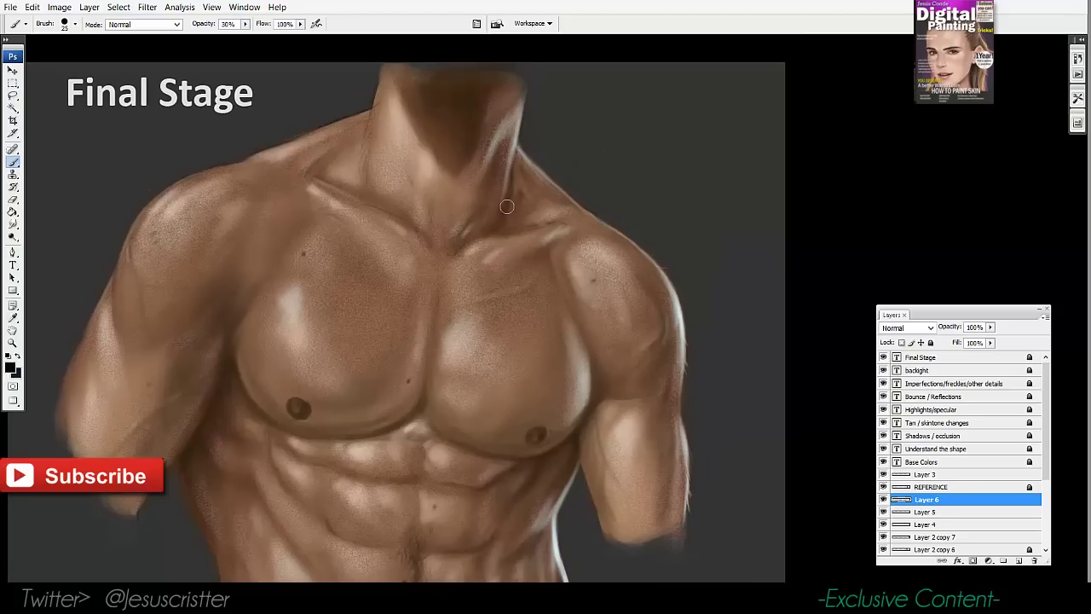
{"action": "left_click_drag", "start_coordinate": [516, 181], "coordinate": [507, 221]}
Deepen the shadow where the neck meets the shoulder with black, using a size 15 brush at 30% opacity
{"action": "key", "text": "z"}
{"action": "left_click", "coordinate": [653, 210], "text": "alt"}
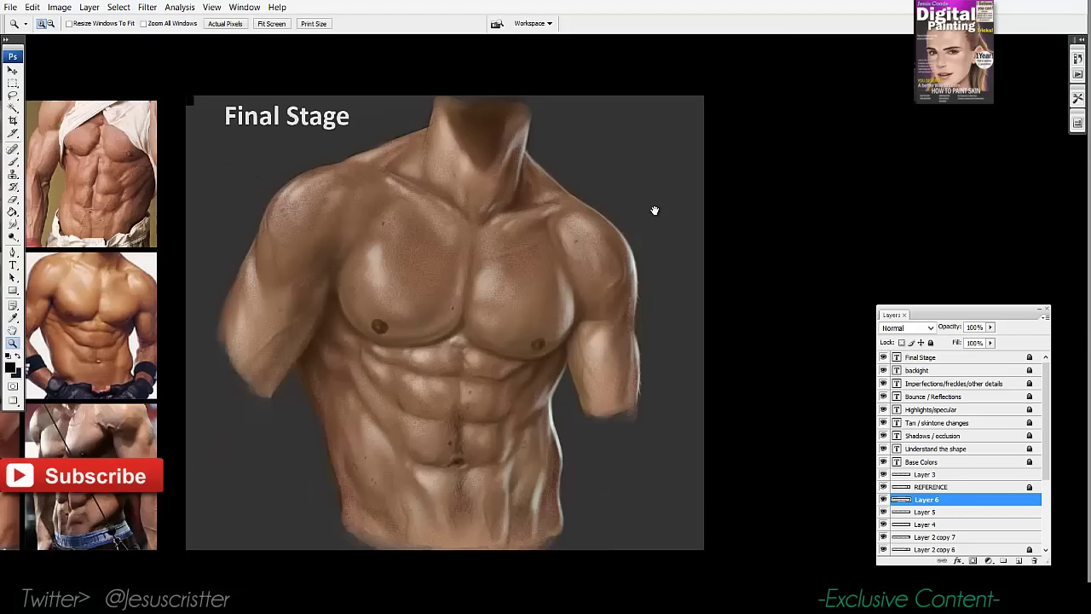
{"action": "left_click", "coordinate": [694, 188], "text": "alt"}
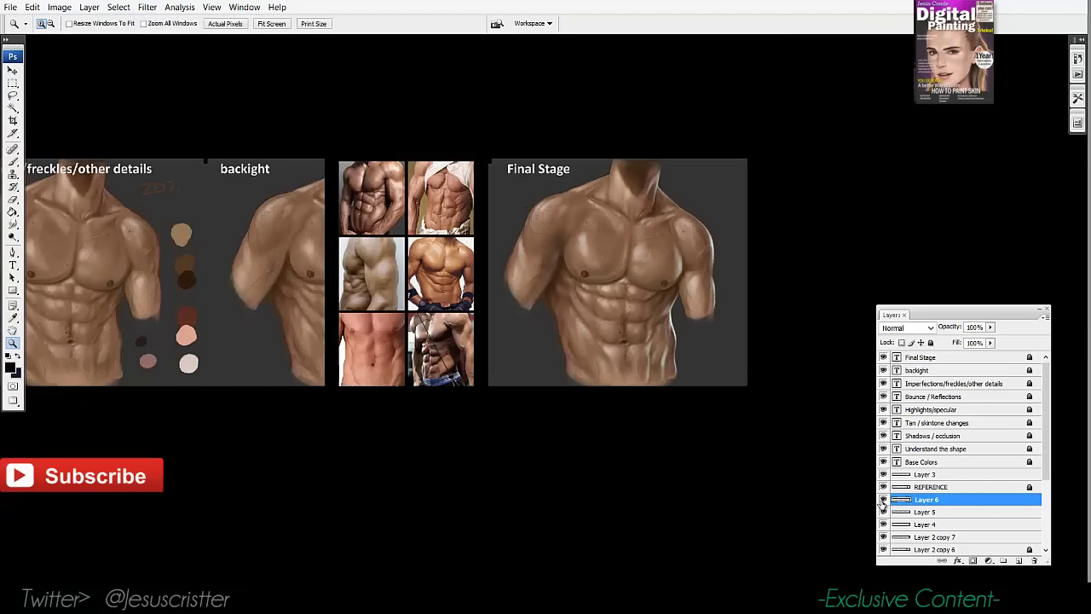
{"action": "left_click", "coordinate": [665, 175]}
{"action": "left_click", "coordinate": [659, 291]}
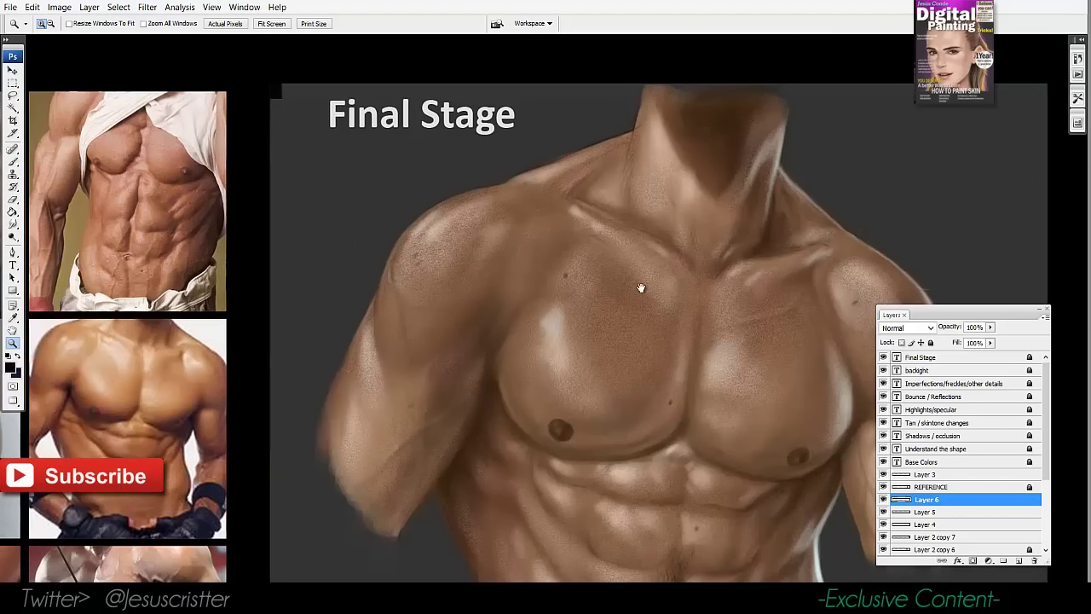
{"action": "key", "text": "b"}
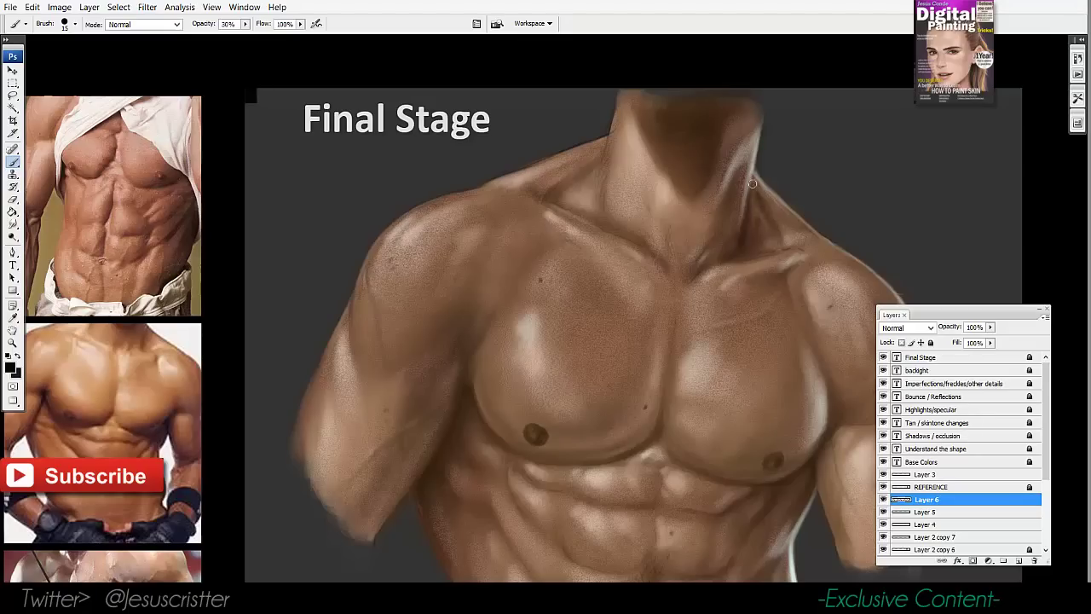
{"action": "left_click", "coordinate": [755, 189], "text": "ctrl+alt"}
{"action": "left_click", "coordinate": [780, 154], "text": "ctrl+alt"}
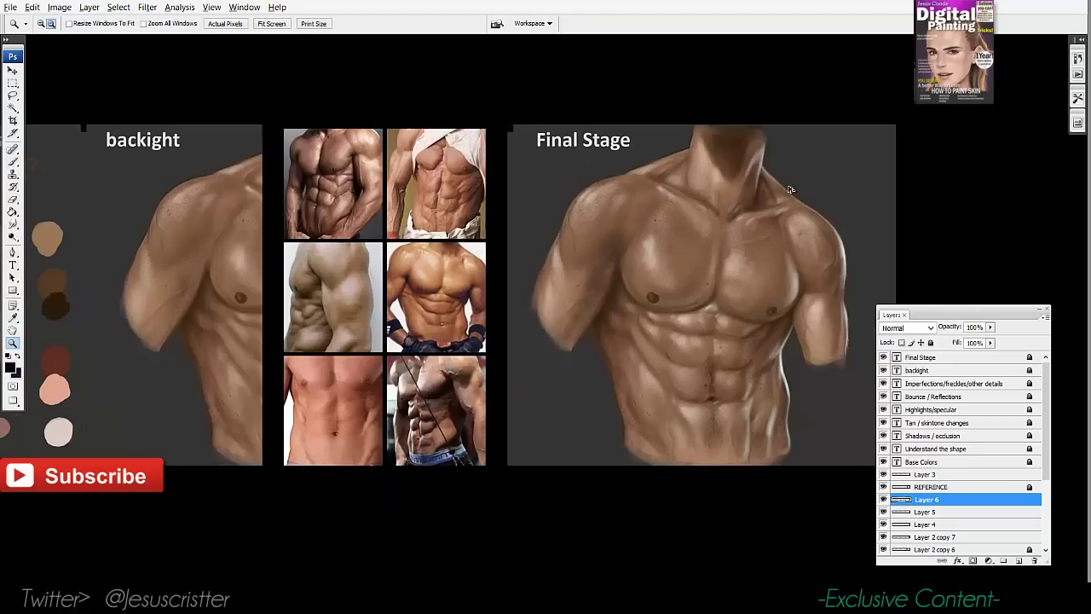
Examine the neck, chest and abdomen for areas that still need shading
{"action": "key", "text": "e"}
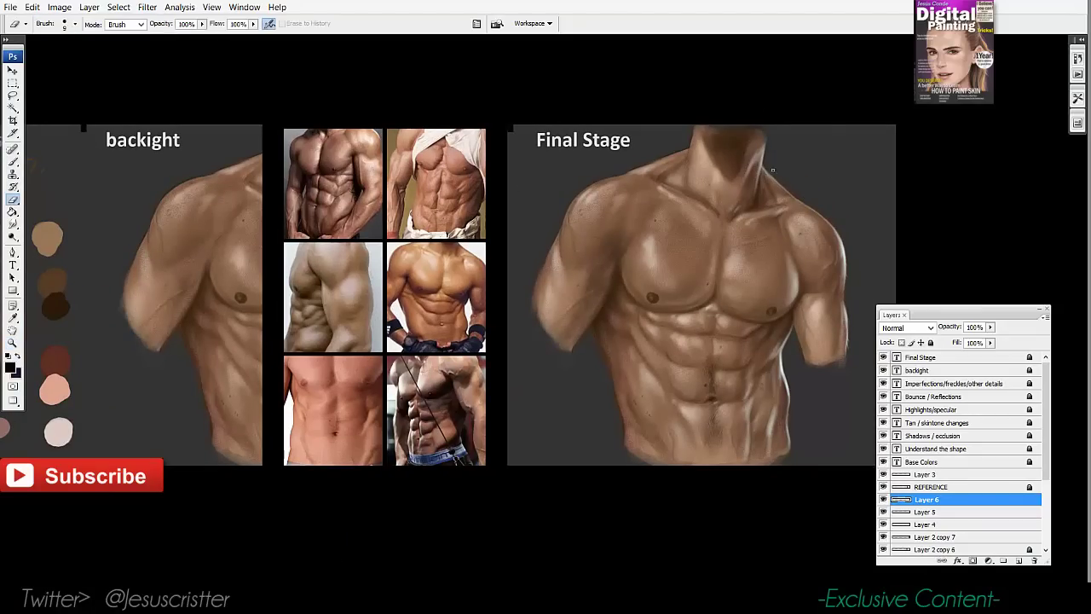
{"action": "left_click", "coordinate": [776, 185], "text": "ctrl"}
{"action": "left_click", "coordinate": [777, 185], "text": "ctrl"}
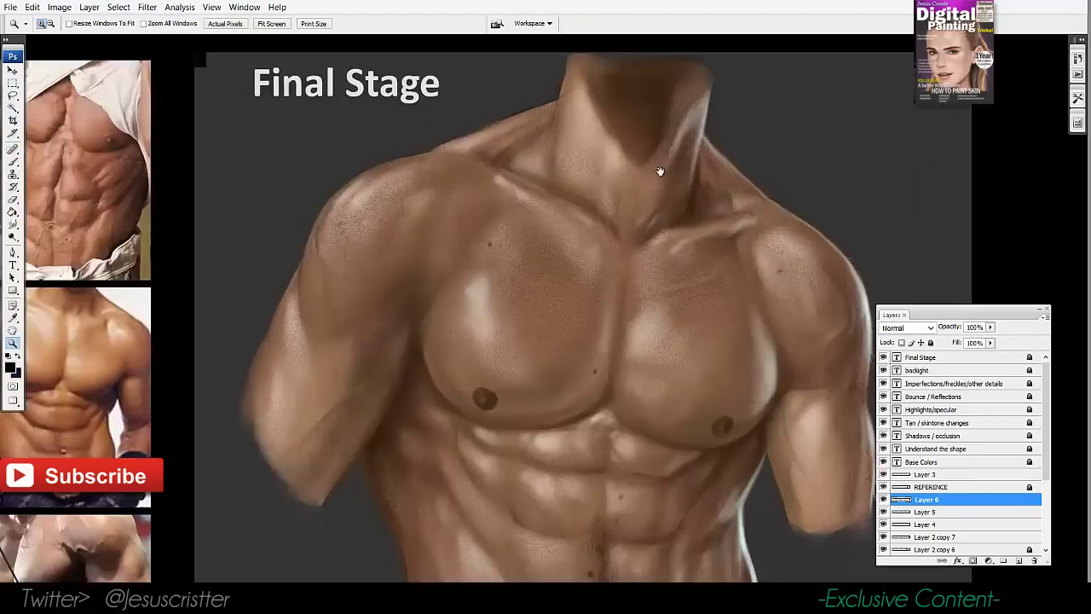
{"action": "left_click_drag", "start_coordinate": [768, 144], "coordinate": [654, 92]}
{"action": "key", "text": "b"}
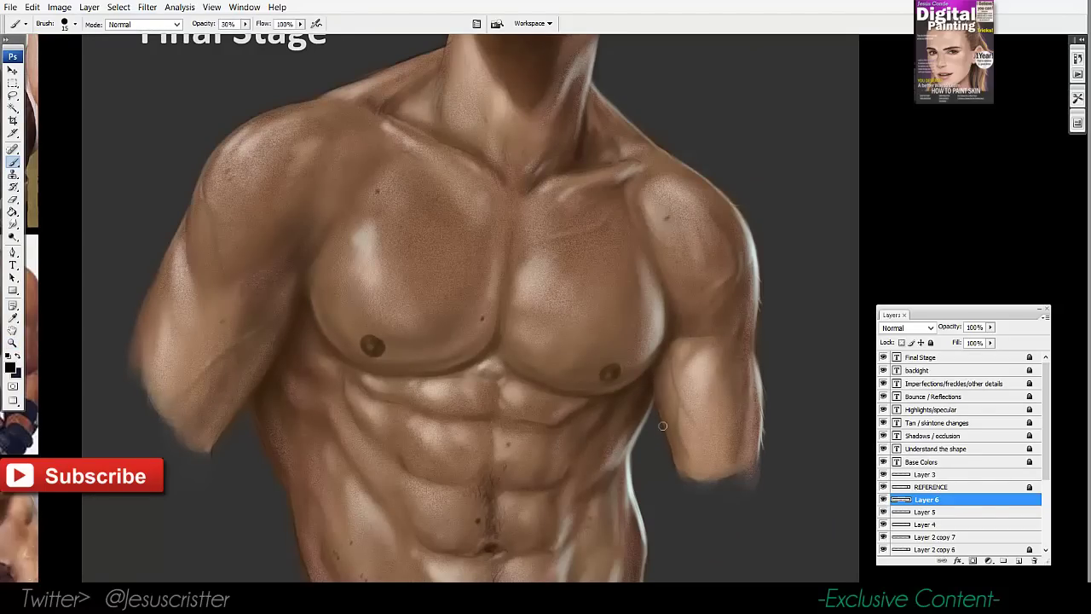
{"action": "left_click_drag", "start_coordinate": [621, 241], "coordinate": [791, 254]}
{"action": "left_click", "coordinate": [451, 222], "text": "alt"}
{"action": "left_click", "coordinate": [451, 222], "text": "alt"}
{"action": "left_click", "coordinate": [614, 312], "text": "ctrl"}
{"action": "left_click_drag", "start_coordinate": [601, 297], "coordinate": [600, 285]}
{"action": "left_click", "coordinate": [598, 288], "text": "ctrl"}
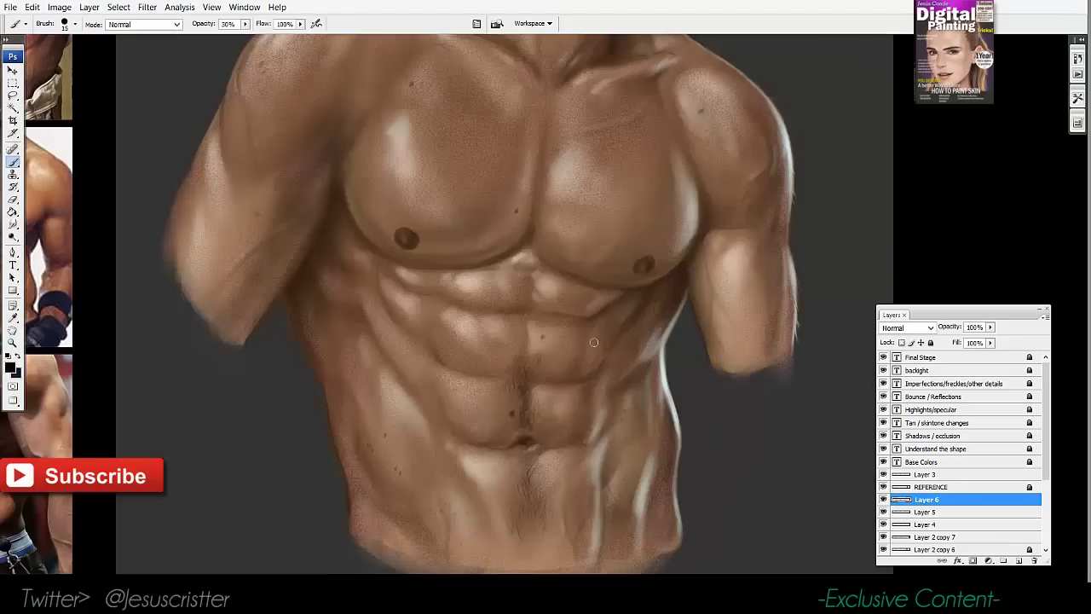
Deepen the creases of the abdomen and ribs with thin black strokes, using a size 9 brush at 30% opacity
{"action": "key", "text": "z"}
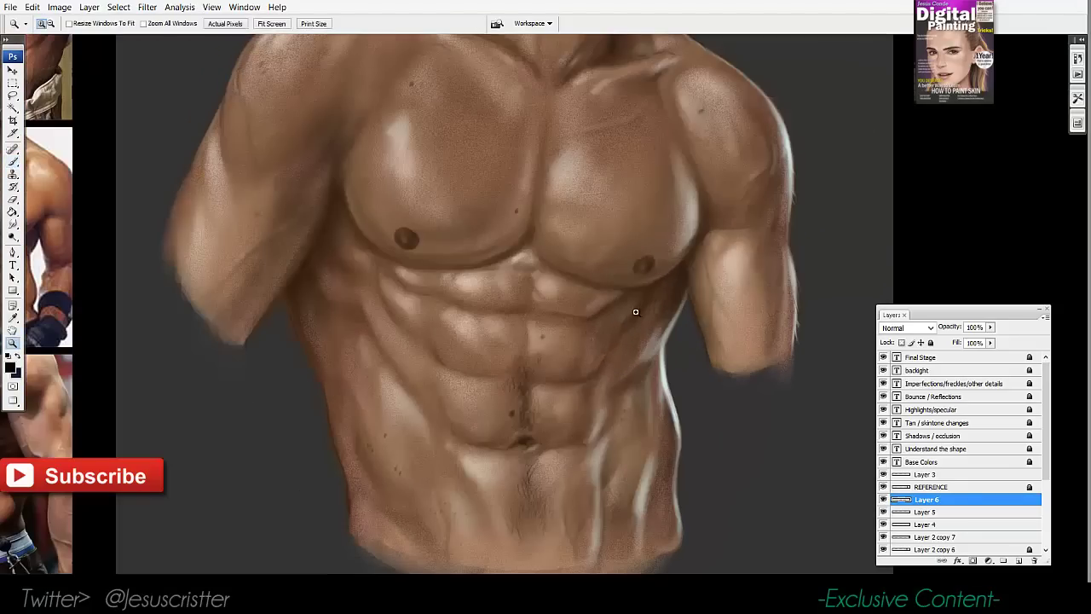
{"action": "left_click", "coordinate": [618, 330]}
{"action": "key", "text": "b"}
{"action": "key", "text": "bracketleft"}
{"action": "key", "text": "bracketleft"}
{"action": "key", "text": "bracketleft"}
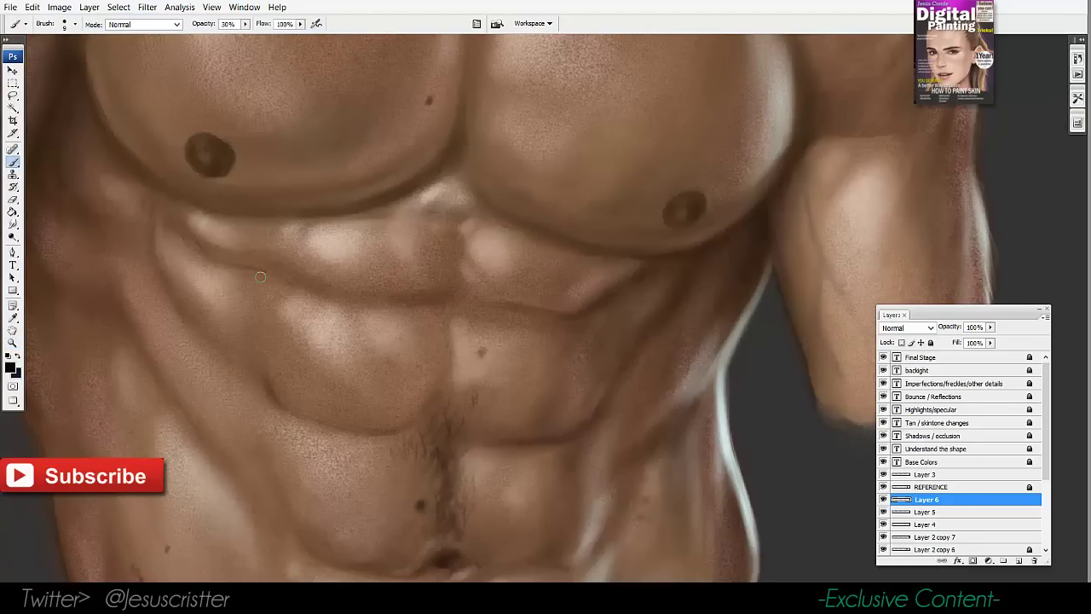
{"action": "scroll", "coordinate": [265, 375], "scroll_direction": "down", "scroll_amount": 1}
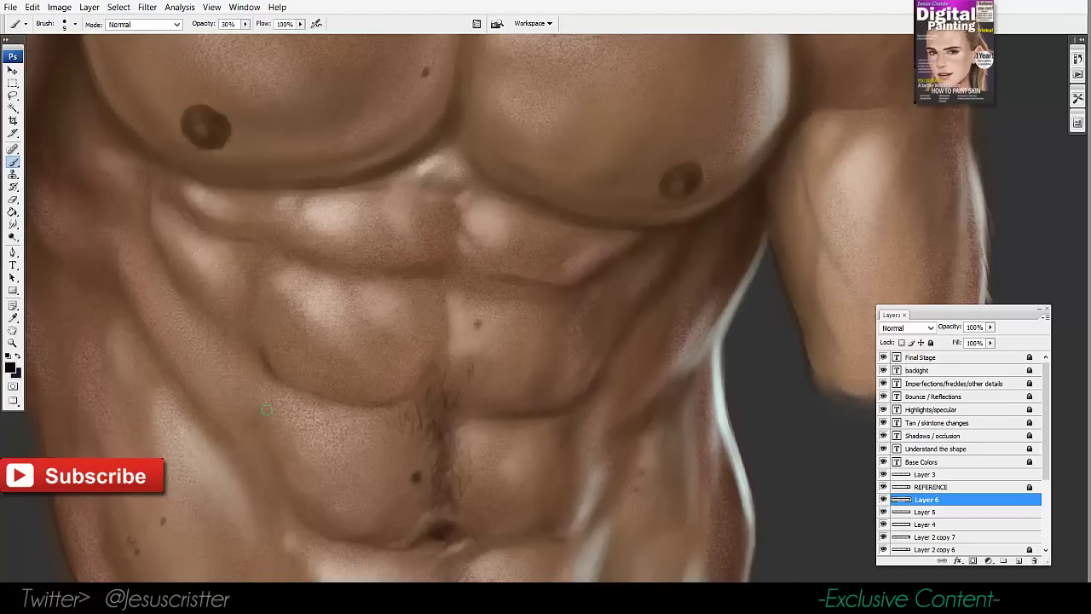
{"action": "left_click_drag", "start_coordinate": [219, 427], "coordinate": [261, 418]}
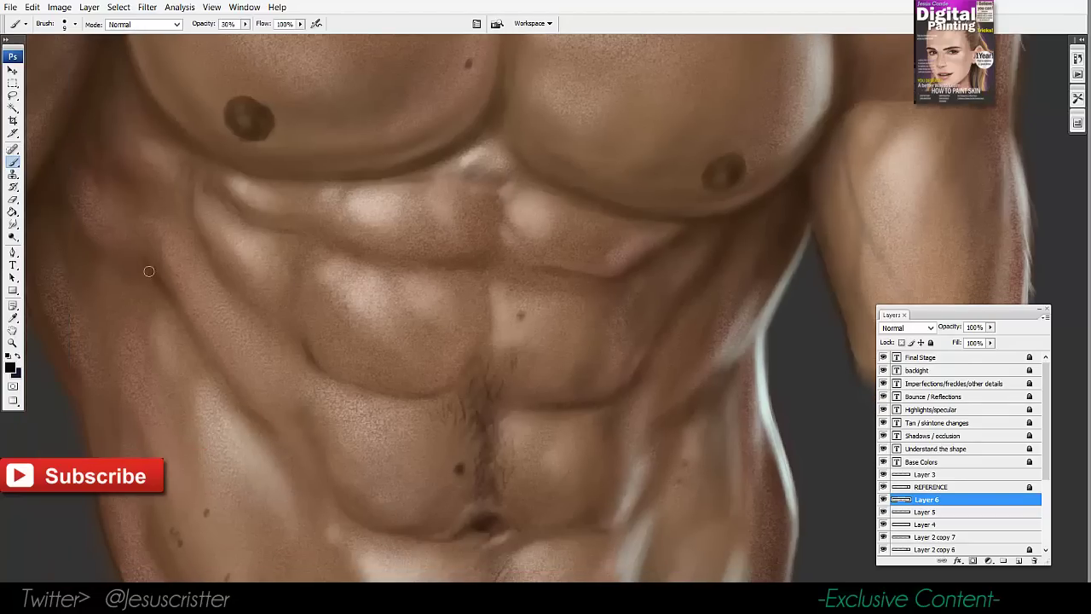
{"action": "left_click_drag", "start_coordinate": [93, 201], "coordinate": [160, 244]}
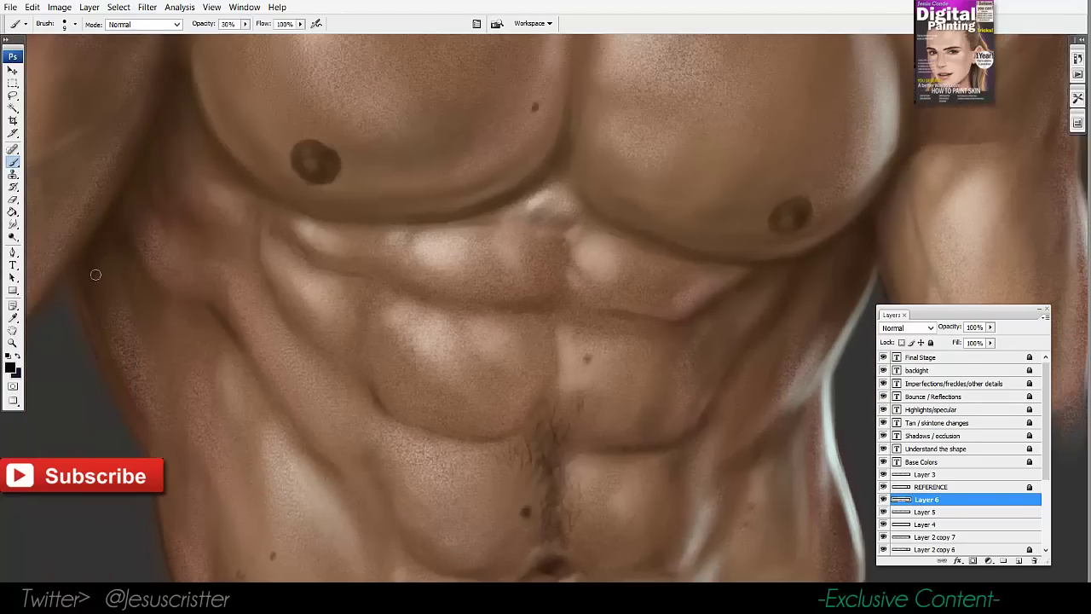
{"action": "key", "text": "bracketright"}
{"action": "key", "text": "bracketright"}
Merge Layers 6, 5 and 4 down into Layer 2 copy 7
{"action": "key", "text": "ctrl+e"}
{"action": "key", "text": "ctrl+e"}
{"action": "key", "text": "ctrl+e"}
Compare the whole torso with Layer 2 copy 7 hidden and shown, beside the reference photos
{"action": "left_click", "coordinate": [883, 501]}
{"action": "left_click", "coordinate": [883, 501]}
{"action": "key", "text": "z"}
{"action": "left_click", "coordinate": [711, 412], "text": "alt"}
{"action": "left_click", "coordinate": [711, 412], "text": "alt"}
{"action": "left_click", "coordinate": [711, 412], "text": "alt"}
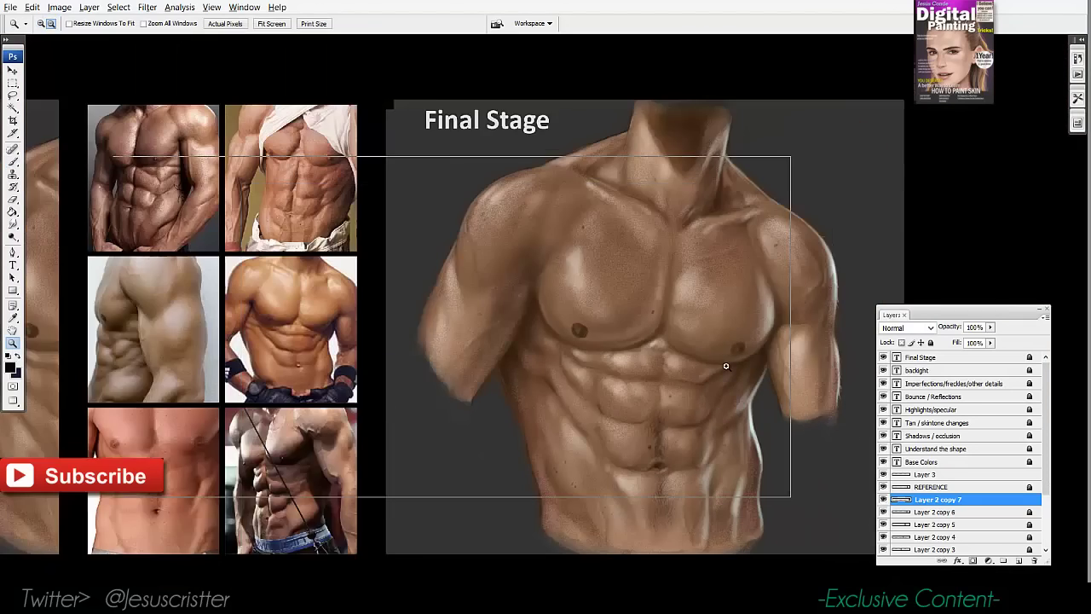
{"action": "left_click", "coordinate": [726, 367], "text": "alt"}
{"action": "left_click", "coordinate": [882, 501]}
{"action": "left_click", "coordinate": [883, 501]}
Sample a dark brown from the neck and shade the throat shadow with a size 20 brush at 30% opacity
{"action": "left_click", "coordinate": [597, 278]}
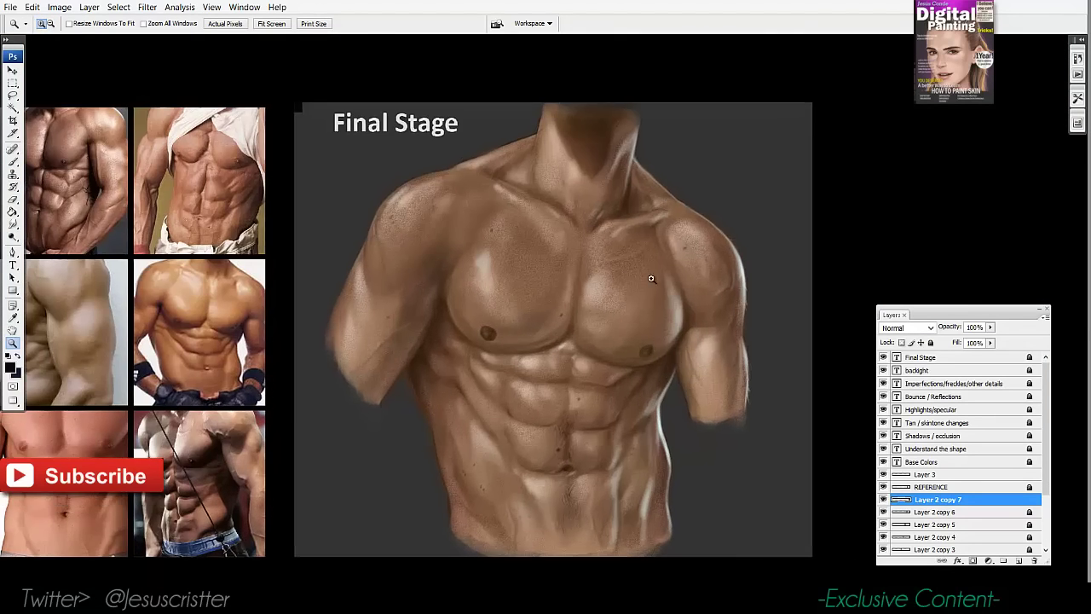
{"action": "left_click", "coordinate": [597, 278]}
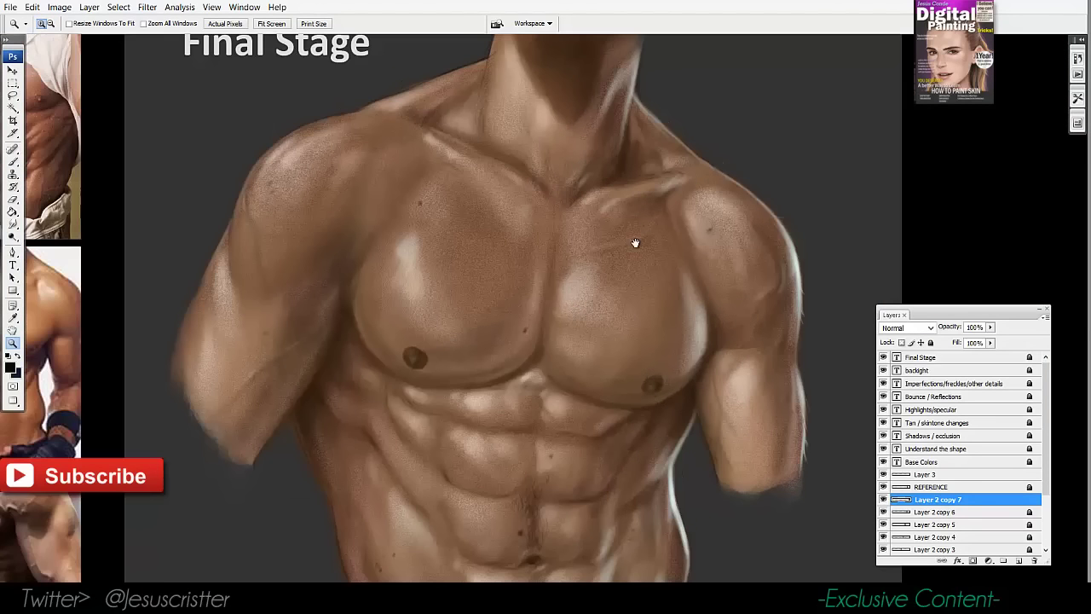
{"action": "left_click_drag", "start_coordinate": [635, 243], "coordinate": [619, 327]}
{"action": "left_click", "coordinate": [586, 230]}
{"action": "left_click", "coordinate": [546, 249]}
{"action": "key", "text": "i"}
{"action": "left_click", "coordinate": [529, 286]}
{"action": "key", "text": "b"}
{"action": "left_click_drag", "start_coordinate": [534, 314], "coordinate": [520, 343]}
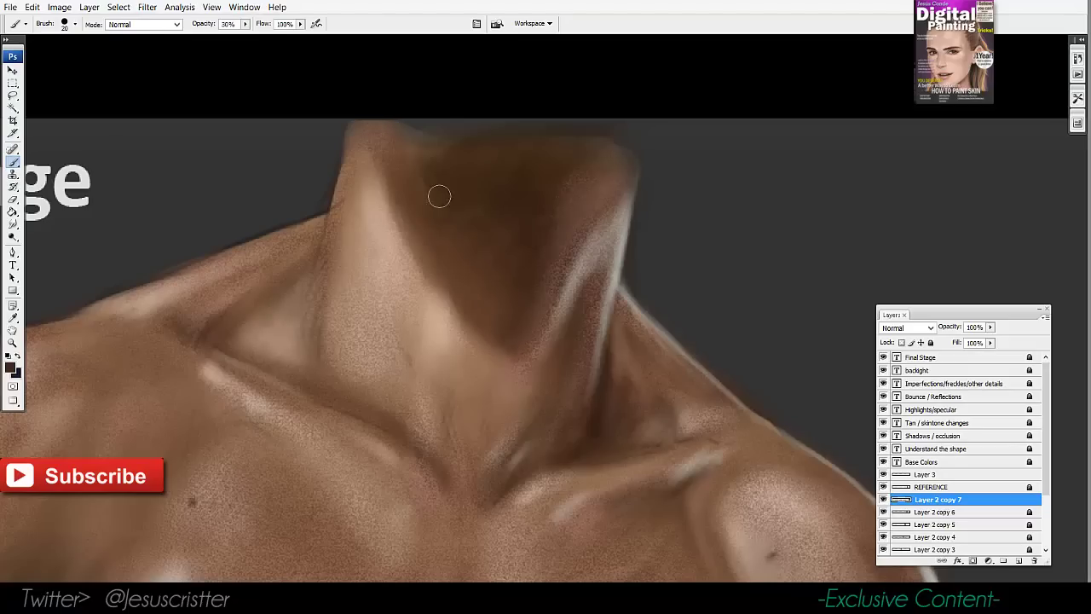
Blend the edge of the shadow under the jaw with brown sampled from the neck, using a size 9 brush at 30% opacity
{"action": "key", "text": "i"}
{"action": "left_click", "coordinate": [381, 205]}
{"action": "key", "text": "b"}
{"action": "key", "text": "bracketleft"}
{"action": "key", "text": "bracketleft"}
{"action": "left_click_drag", "start_coordinate": [379, 186], "coordinate": [437, 285]}
{"action": "left_click_drag", "start_coordinate": [397, 231], "coordinate": [434, 286]}
{"action": "left_click_drag", "start_coordinate": [415, 205], "coordinate": [422, 226]}
{"action": "left_click", "coordinate": [426, 186], "text": "alt"}
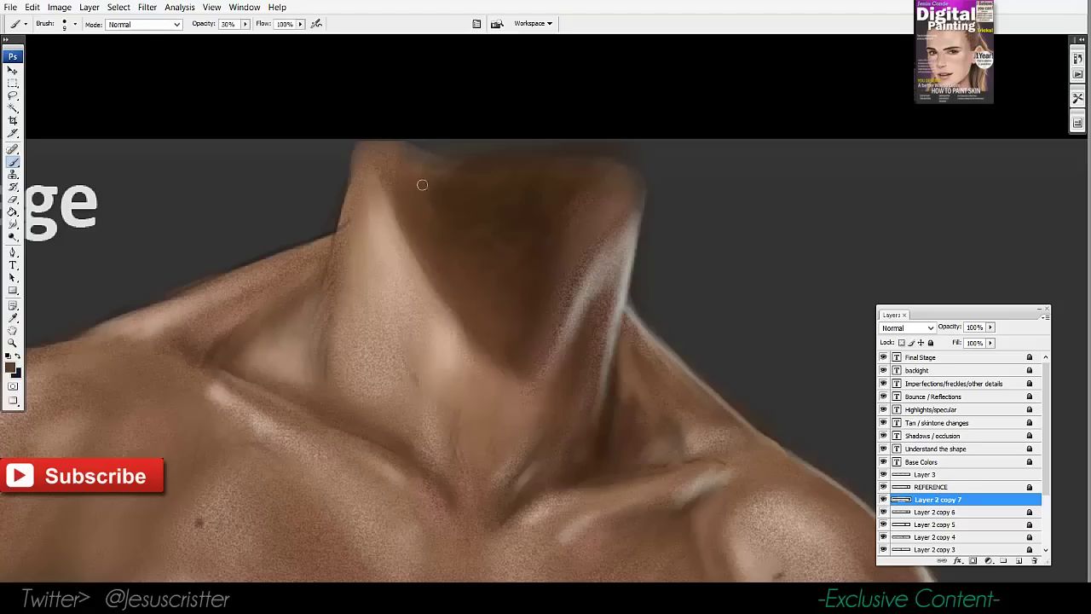
Refine the neck's outer edge above the shoulder with a sampled skin tone, using a size 8 brush at 30% opacity
{"action": "key", "text": "bracketright"}
{"action": "key", "text": "bracketright"}
{"action": "key", "text": "bracketright"}
{"action": "key", "text": "bracketleft"}
{"action": "left_click", "coordinate": [355, 215], "text": "alt"}
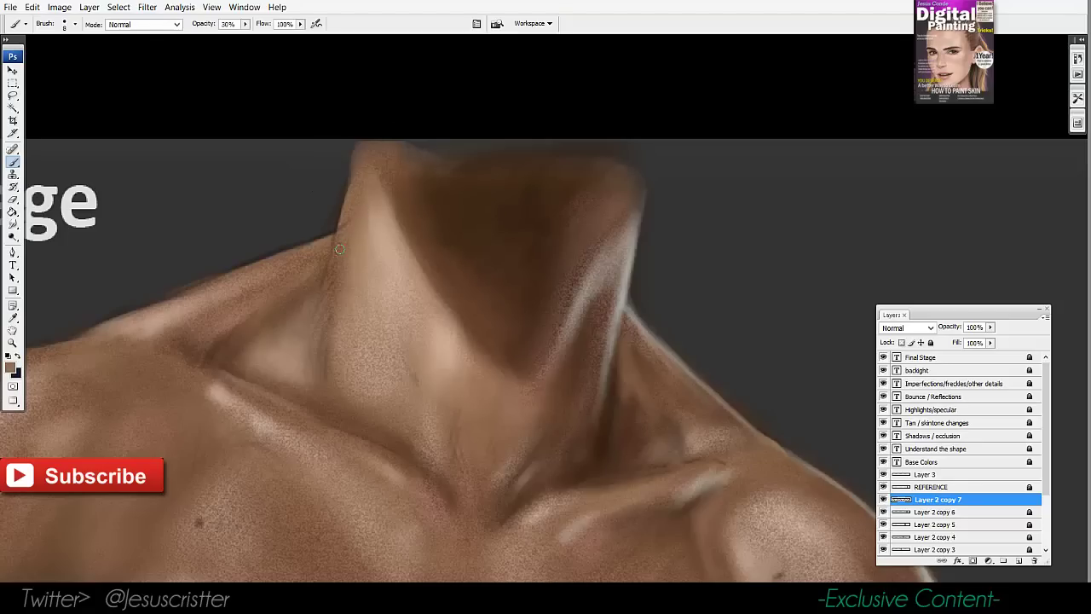
{"action": "left_click_drag", "start_coordinate": [340, 249], "coordinate": [342, 219]}
{"action": "key", "text": "z"}
{"action": "left_click", "coordinate": [563, 268], "text": "alt"}
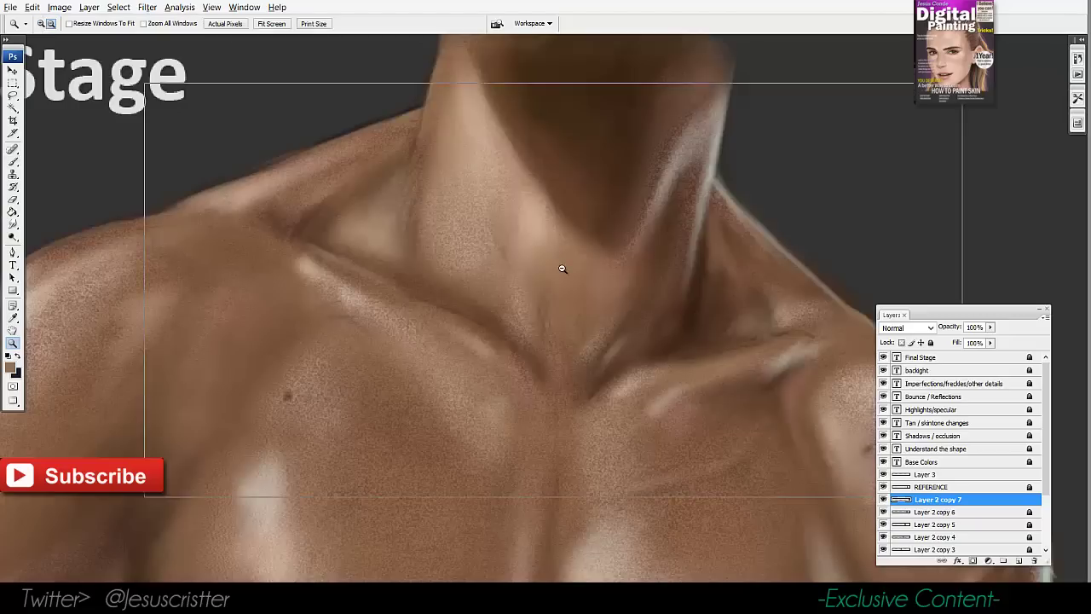
{"action": "left_click", "coordinate": [566, 266], "text": "alt"}
{"action": "left_click", "coordinate": [653, 244], "text": "alt"}
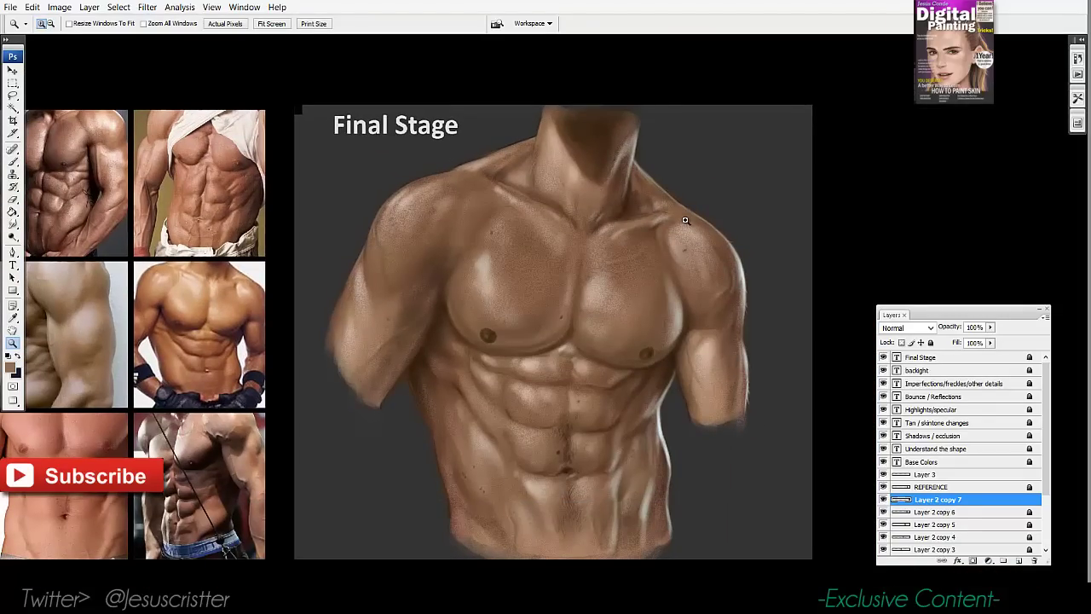
Add a new layer and darken both armpits with black sampled from the reference area, using a size 9 brush at 30% opacity
{"action": "key", "text": "ctrl+shift+n"}
{"action": "key", "text": "Return"}
{"action": "key", "text": "i"}
{"action": "left_click", "coordinate": [246, 401]}
{"action": "key", "text": "z"}
{"action": "left_click_drag", "start_coordinate": [776, 232], "coordinate": [583, 449]}
{"action": "left_click", "coordinate": [541, 351]}
{"action": "key", "text": "b"}
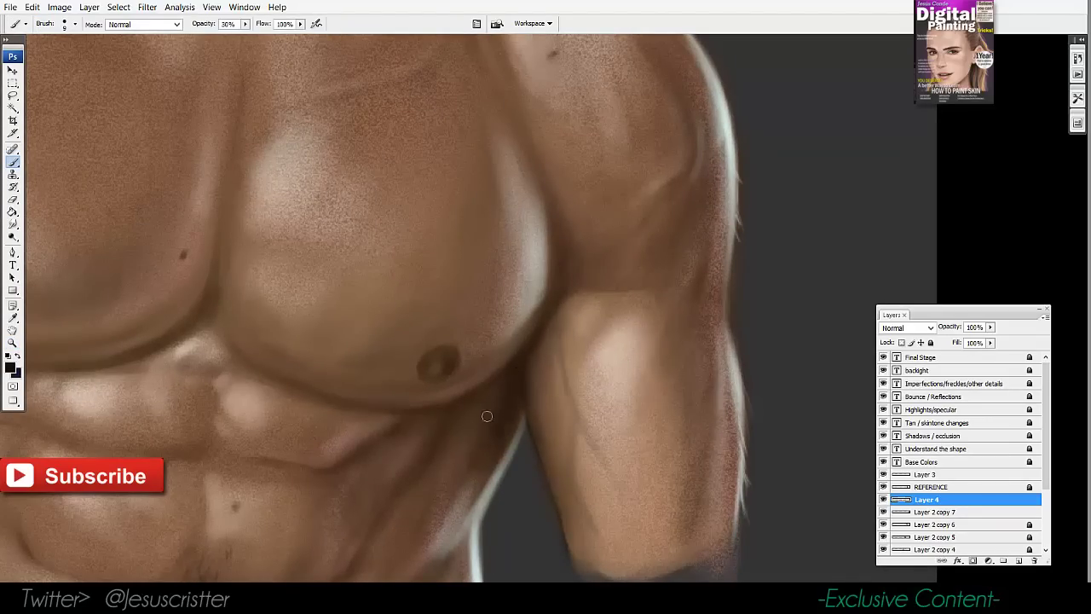
{"action": "left_click_drag", "start_coordinate": [470, 273], "coordinate": [1022, 202]}
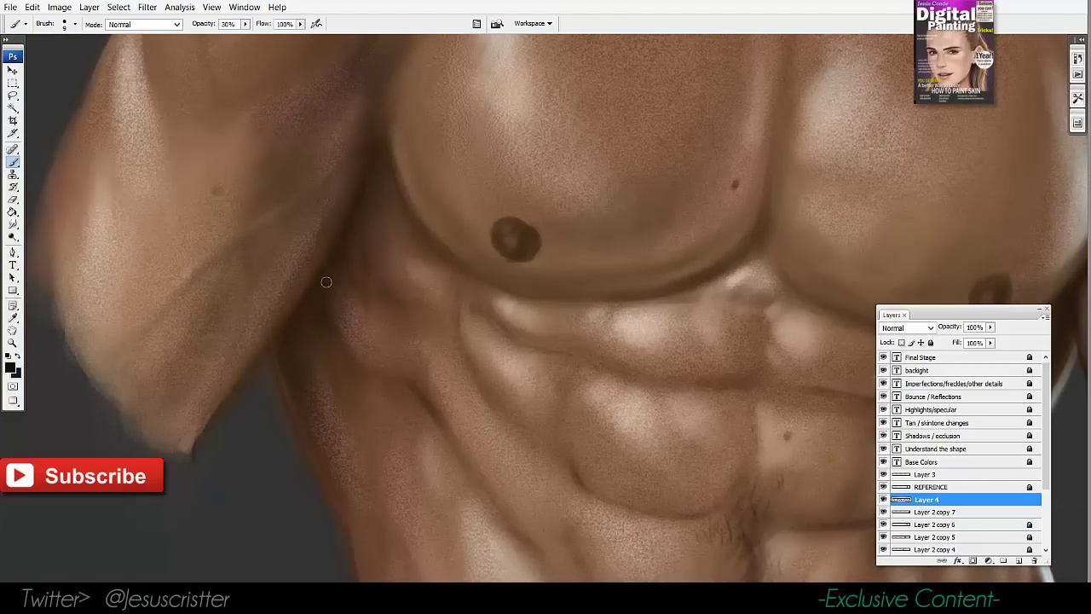
Add another new layer and shade the lower chest around the nipples with black, using a size 45 brush at 30% opacity
{"action": "key", "text": "z"}
{"action": "left_click", "coordinate": [494, 203], "text": "alt"}
{"action": "left_click", "coordinate": [495, 203], "text": "alt"}
{"action": "left_click", "coordinate": [495, 203], "text": "alt"}
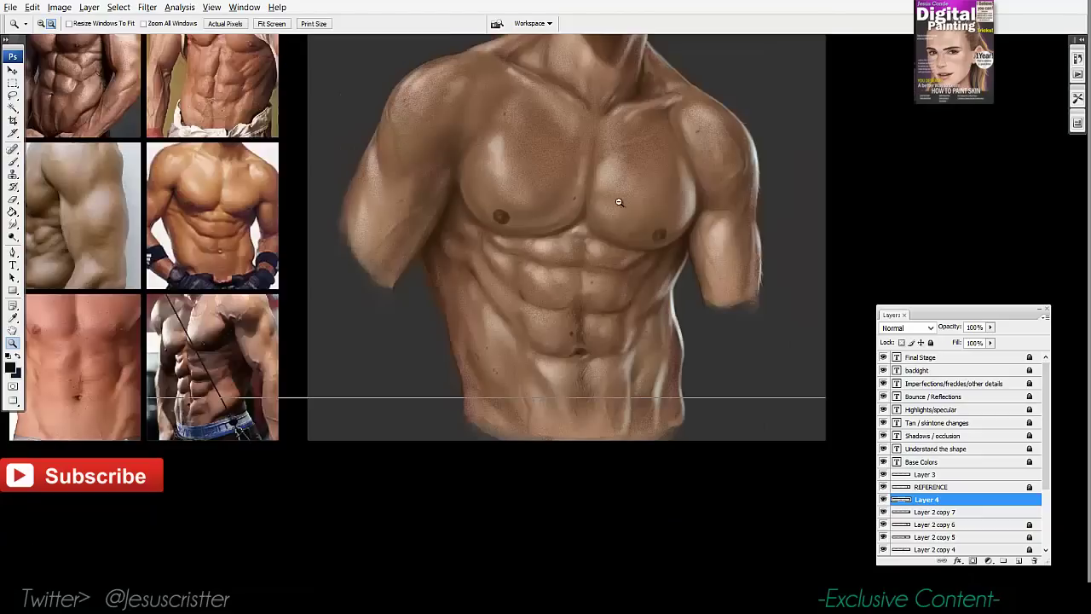
{"action": "left_click", "coordinate": [605, 199], "text": "alt"}
{"action": "left_click_drag", "start_coordinate": [669, 161], "coordinate": [624, 223]}
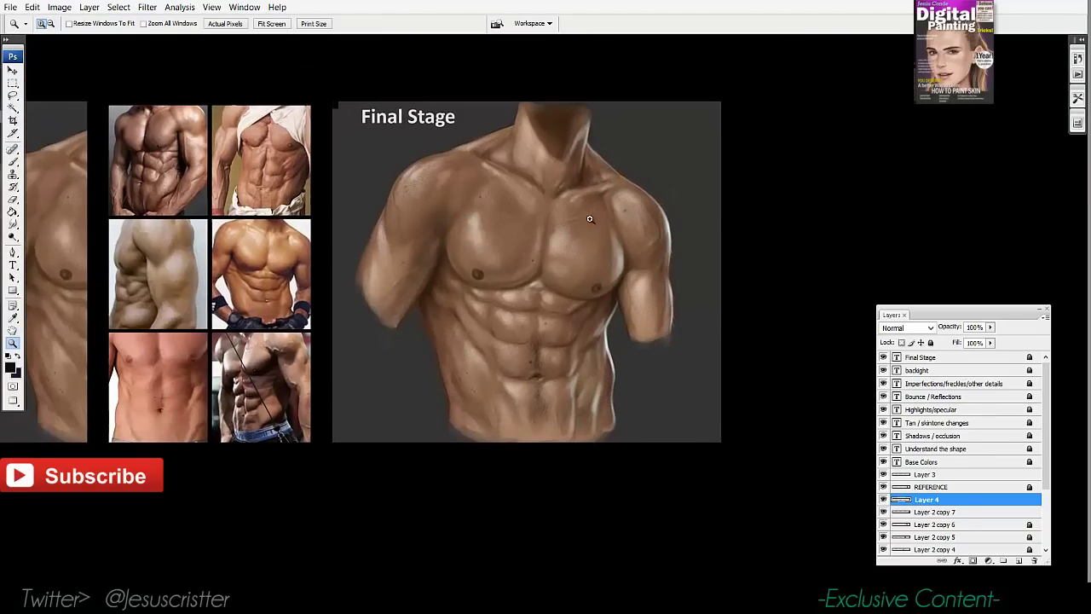
{"action": "left_click", "coordinate": [544, 261]}
{"action": "key", "text": "ctrl+shift+n"}
{"action": "key", "text": "Return"}
{"action": "key", "text": "b"}
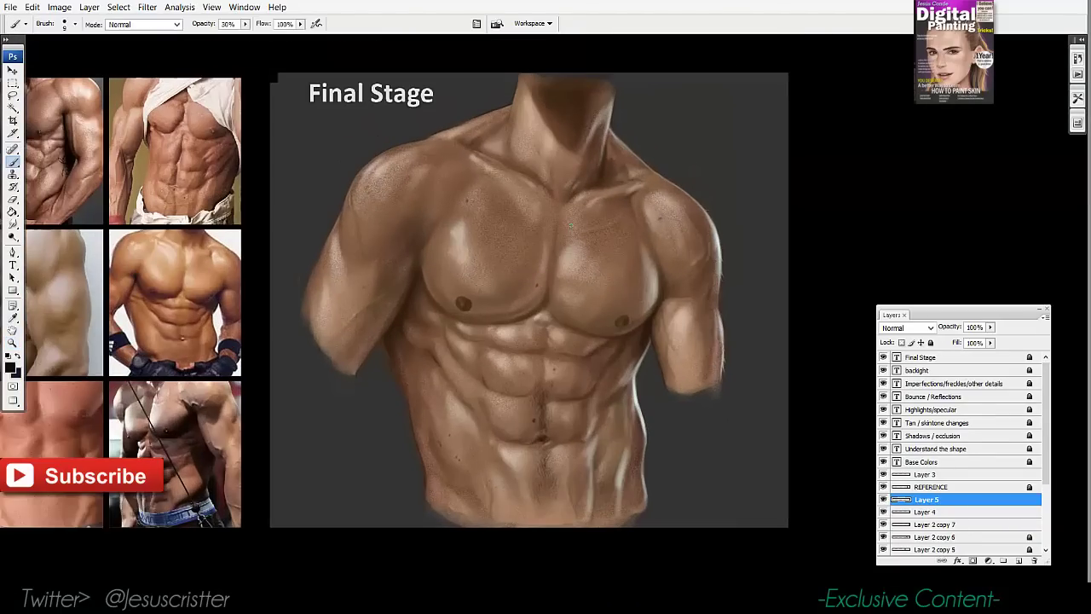
{"action": "key", "text": "bracketright"}
{"action": "key", "text": "bracketright"}
{"action": "key", "text": "bracketright"}
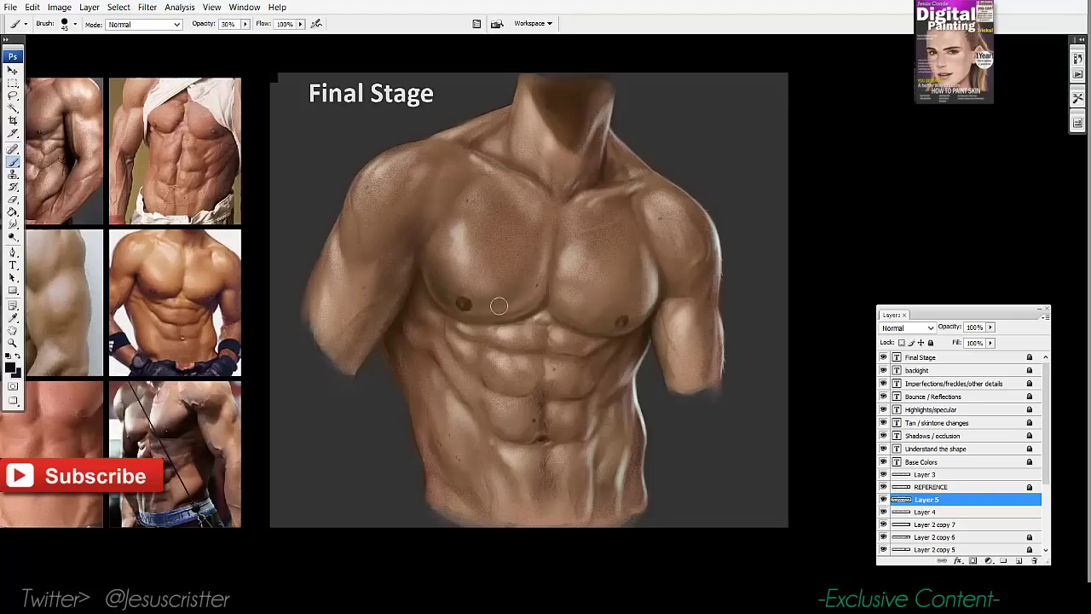
Lower the opacity of Layer 5 to 50%, and reduce it further to 40%
{"action": "key", "text": "v"}
{"action": "key", "text": "5"}
{"action": "key", "text": "b"}
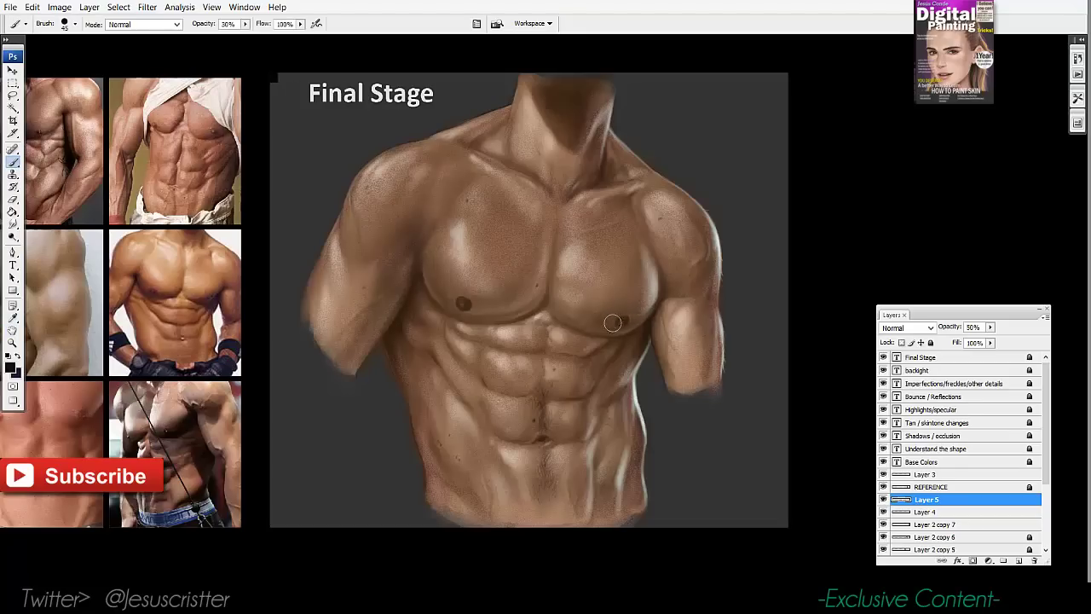
{"action": "key", "text": "h"}
{"action": "key", "text": "4"}
Add a new layer and tone the chest with browns sampled from the skin, using a size 35 brush at 30% opacity
{"action": "key", "text": "ctrl+alt+shift+n"}
{"action": "key", "text": "z"}
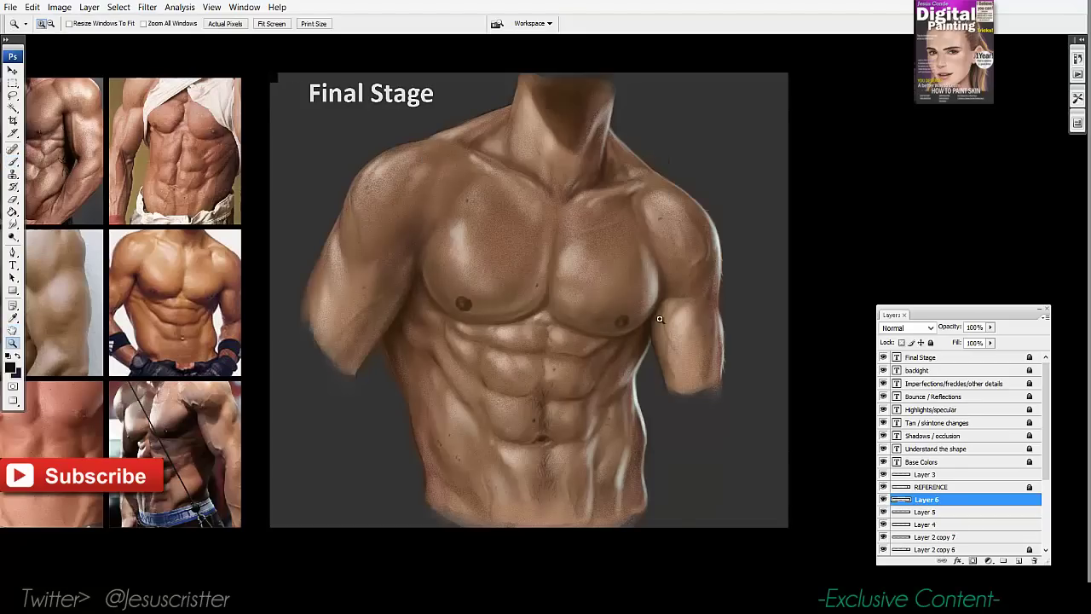
{"action": "left_click", "coordinate": [574, 298]}
{"action": "key", "text": "i"}
{"action": "left_click", "coordinate": [597, 328]}
{"action": "key", "text": "b"}
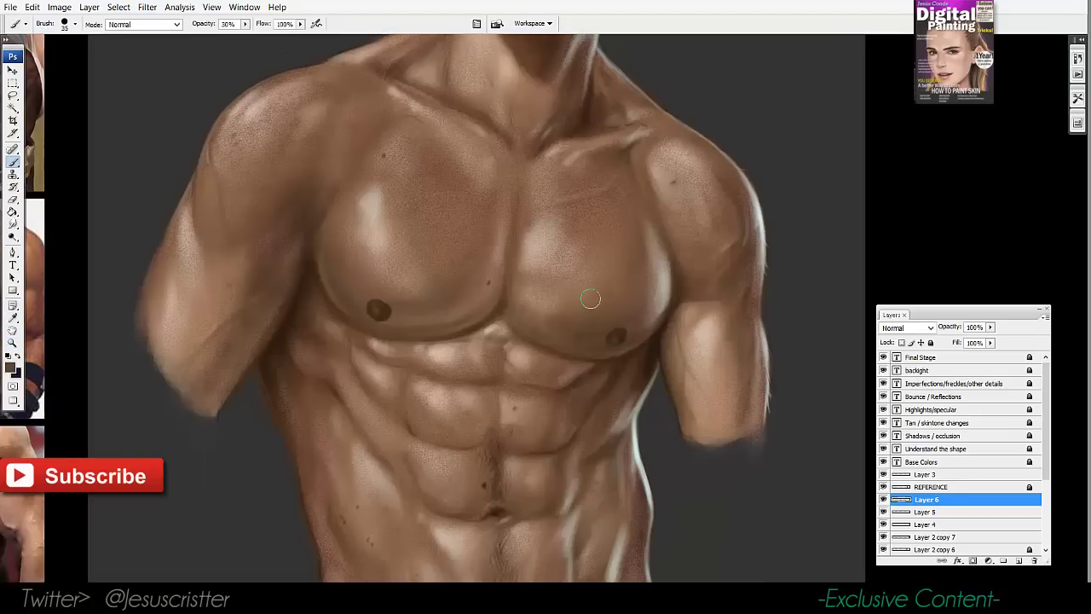
{"action": "left_click", "coordinate": [573, 323], "text": "alt"}
{"action": "key", "text": "z"}
{"action": "left_click", "coordinate": [667, 232], "text": "alt"}
{"action": "left_click", "coordinate": [671, 228], "text": "alt"}
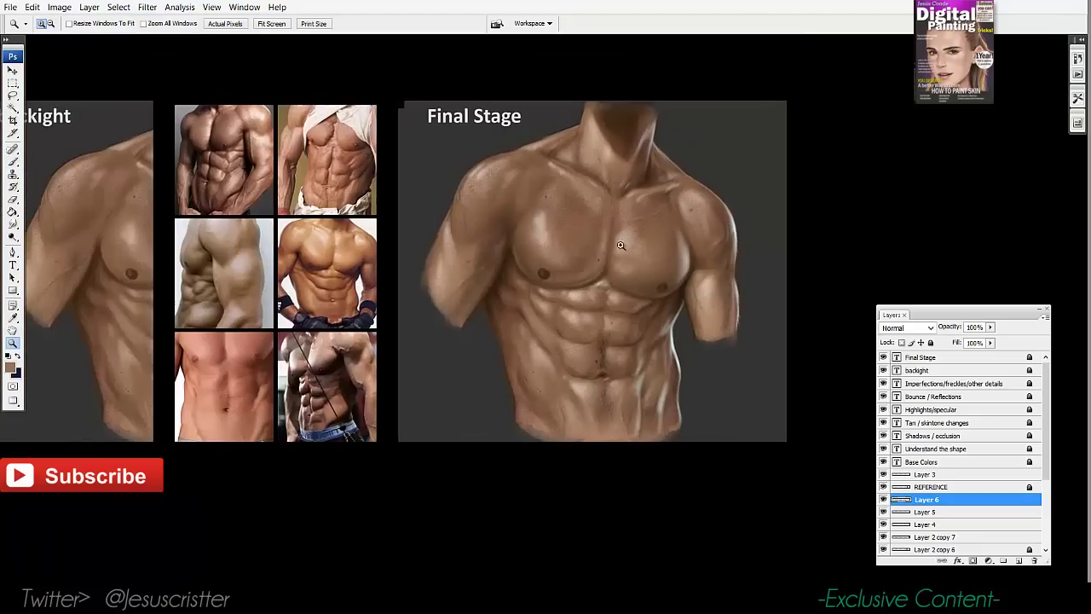
Deepen the nipple on the viewer's left on Layer 6 with a sampled dark brown, using a size 7 brush
{"action": "left_click", "coordinate": [644, 298]}
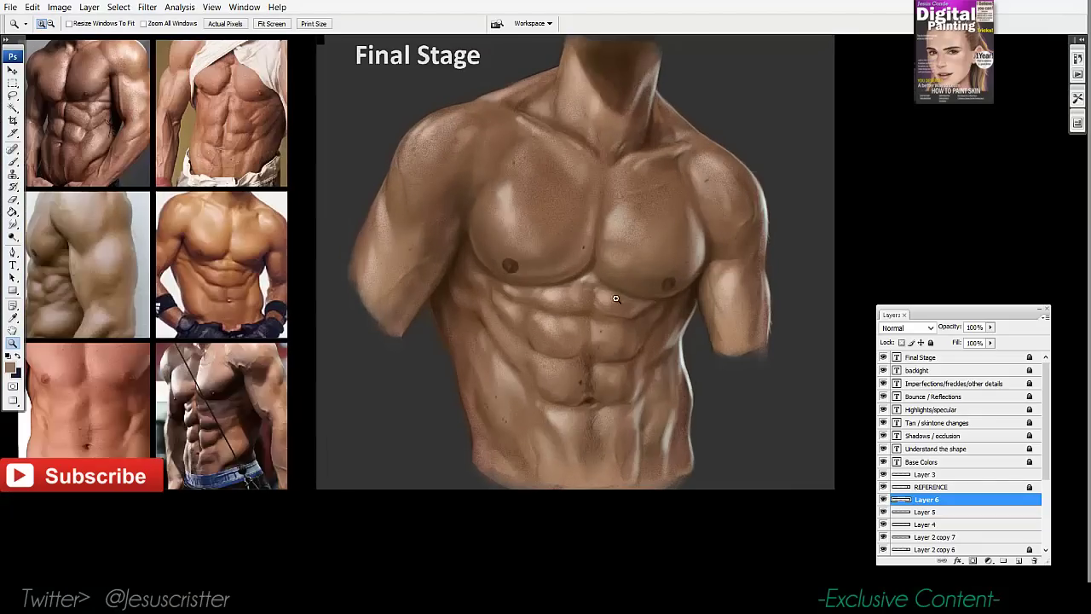
{"action": "left_click", "coordinate": [651, 278]}
{"action": "left_click", "coordinate": [650, 278]}
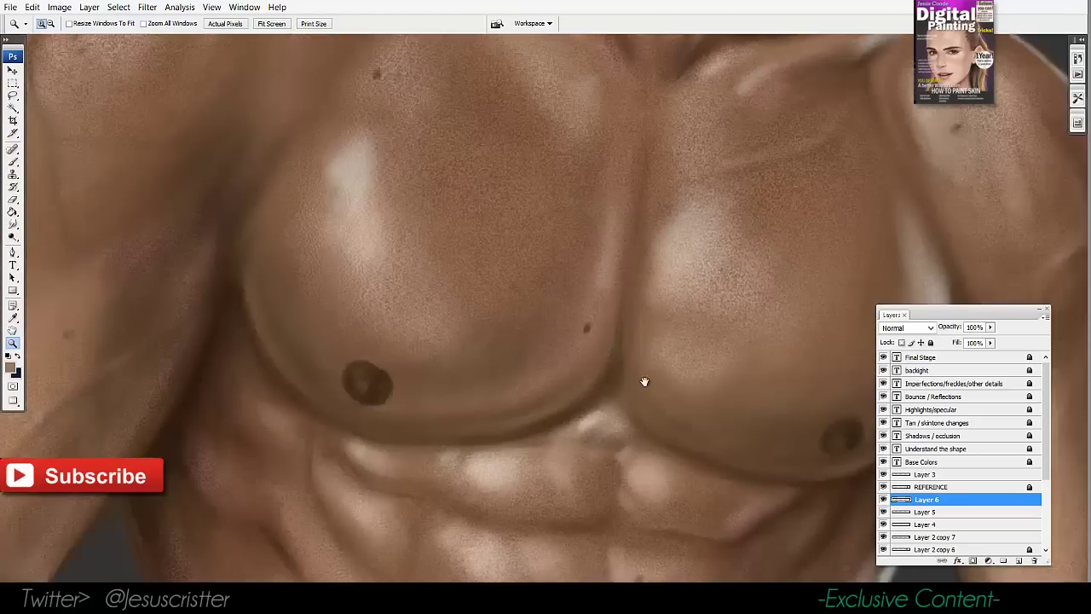
{"action": "left_click_drag", "start_coordinate": [643, 380], "coordinate": [674, 423]}
{"action": "left_click", "coordinate": [220, 269], "text": "alt"}
{"action": "key", "text": "bracketleft"}
{"action": "key", "text": "bracketleft"}
{"action": "key", "text": "bracketleft"}
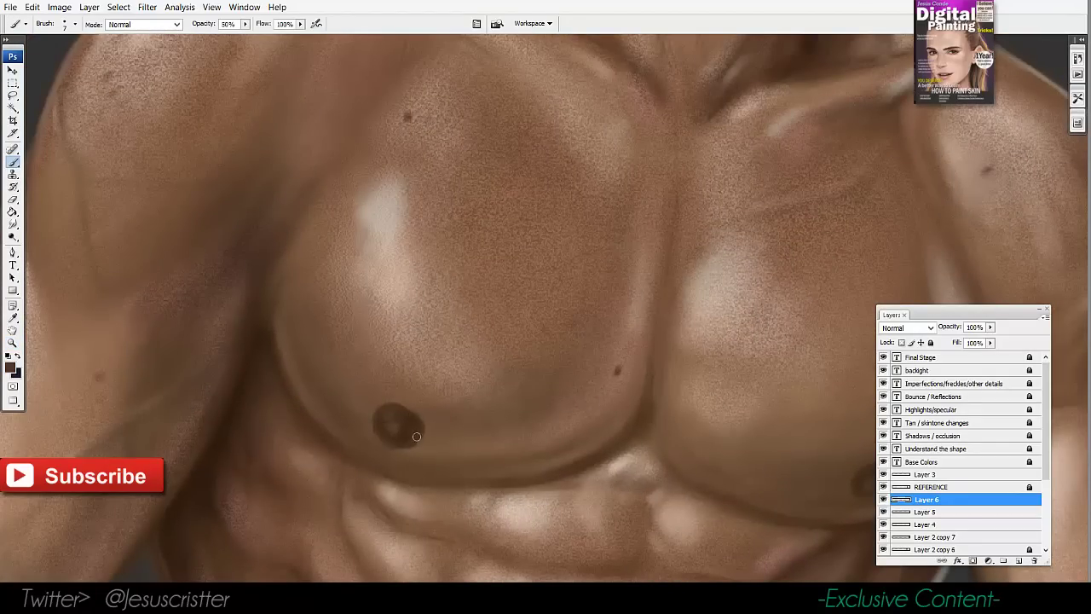
{"action": "left_click_drag", "start_coordinate": [484, 372], "coordinate": [280, 325]}
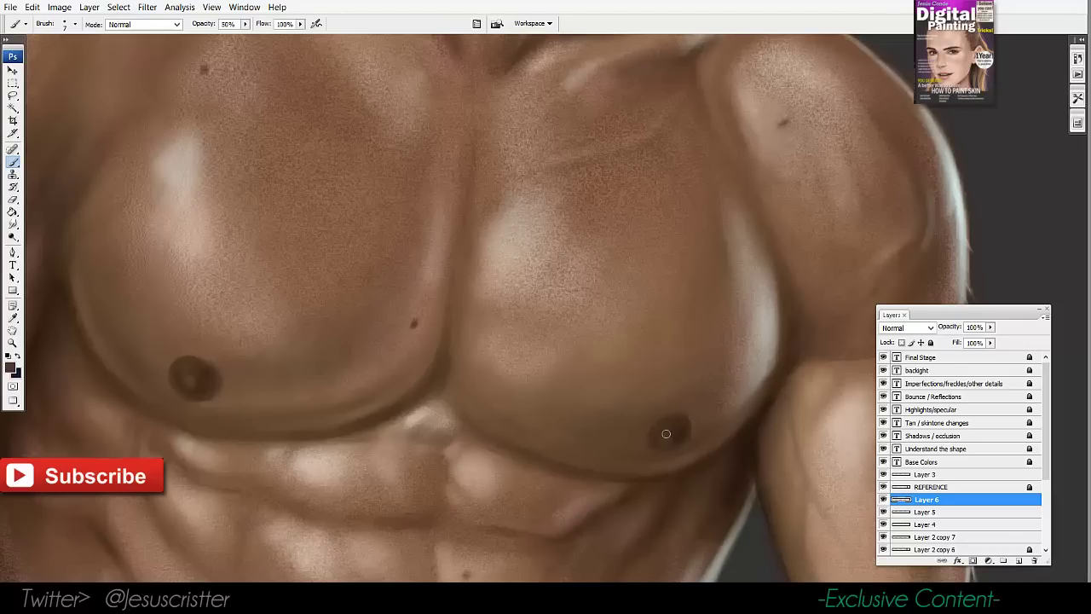
Define the nipple on the viewer's right with its own dark tone and a small highlight in a sampled light skin tone
{"action": "left_click", "coordinate": [667, 435], "text": "alt"}
{"action": "left_click", "coordinate": [367, 295], "text": "alt"}
{"action": "left_click", "coordinate": [498, 302], "text": "alt"}
{"action": "left_click_drag", "start_coordinate": [500, 303], "coordinate": [580, 310]}
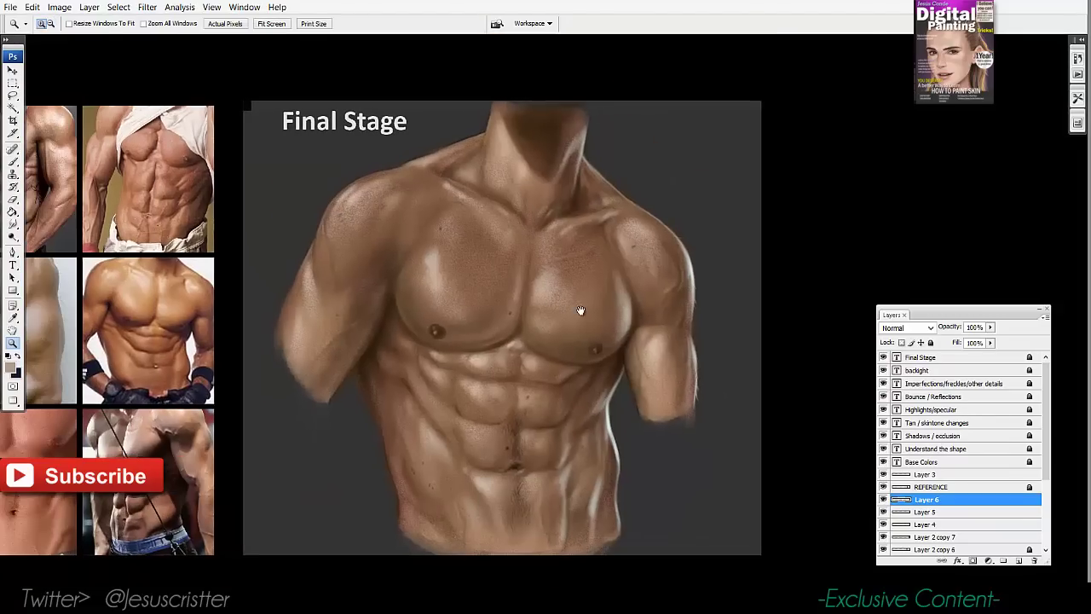
Add a new layer and soften the lower waist on the viewer's left with brown sampled there, using a size 40 brush
{"action": "left_click", "coordinate": [393, 308], "text": "alt"}
{"action": "key", "text": "ctrl+shift+alt+n"}
{"action": "key", "text": "b"}
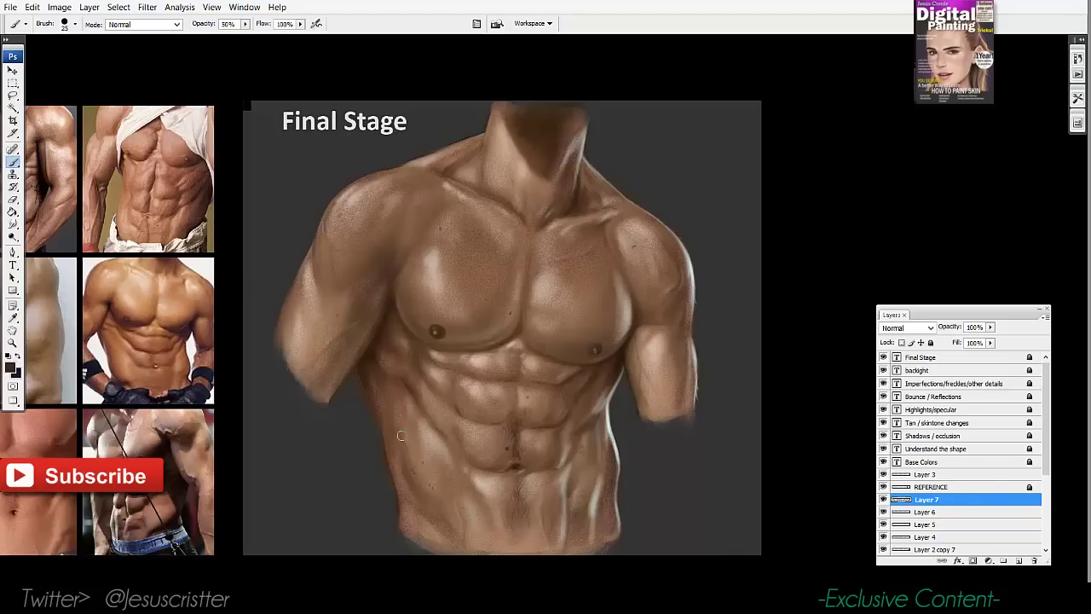
{"action": "left_click", "coordinate": [419, 518], "text": "alt"}
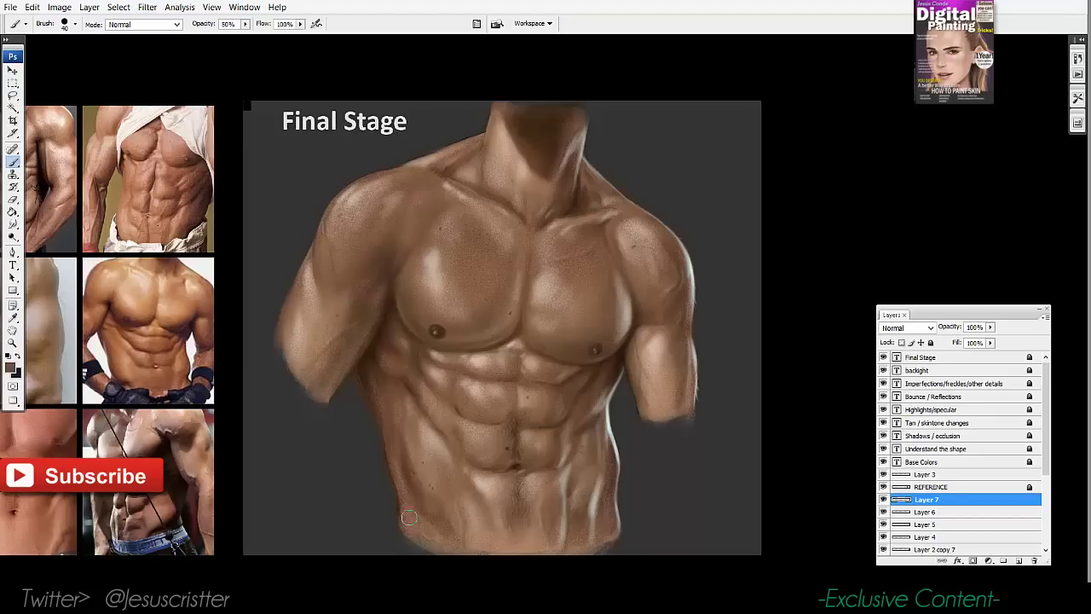
{"action": "left_click_drag", "start_coordinate": [417, 514], "coordinate": [430, 538]}
{"action": "left_click_drag", "start_coordinate": [468, 507], "coordinate": [460, 550]}
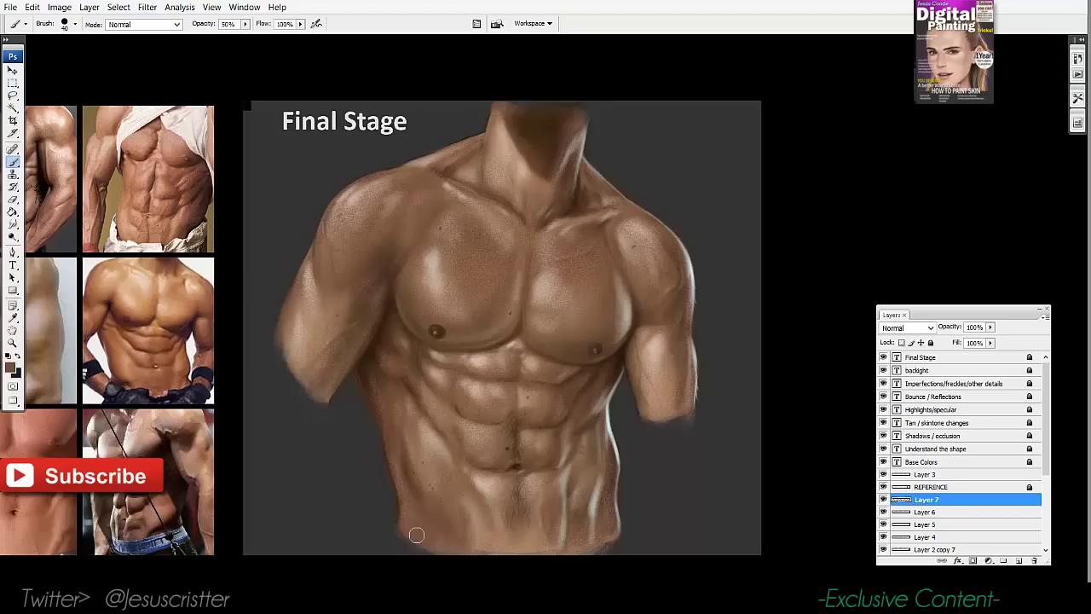
Merge Layers 7, 6, 5 and 4 down into Layer 2 copy 7 and toggle the merged layer's visibility to compare
{"action": "key", "text": "ctrl+e"}
{"action": "key", "text": "ctrl+e"}
{"action": "key", "text": "ctrl+e"}
{"action": "key", "text": "ctrl+e"}
{"action": "left_click", "coordinate": [884, 504]}
{"action": "left_click", "coordinate": [884, 504]}
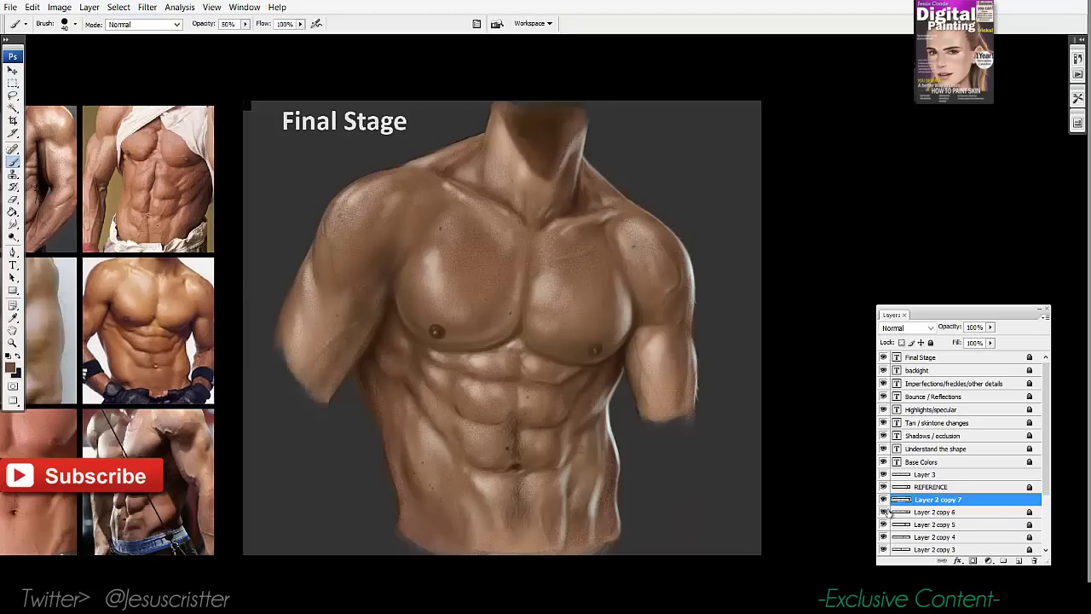
{"action": "left_click", "coordinate": [884, 501]}
{"action": "left_click", "coordinate": [884, 501]}
Clean up the torso's outer contour below the armpit on the viewer's left with a size 10 eraser
{"action": "mouse_move", "coordinate": [330, 523]}
{"action": "left_mouse_down"}
{"action": "mouse_move", "coordinate": [343, 504]}
{"action": "mouse_move", "coordinate": [272, 416]}
{"action": "left_mouse_up"}
{"action": "key", "text": "e"}
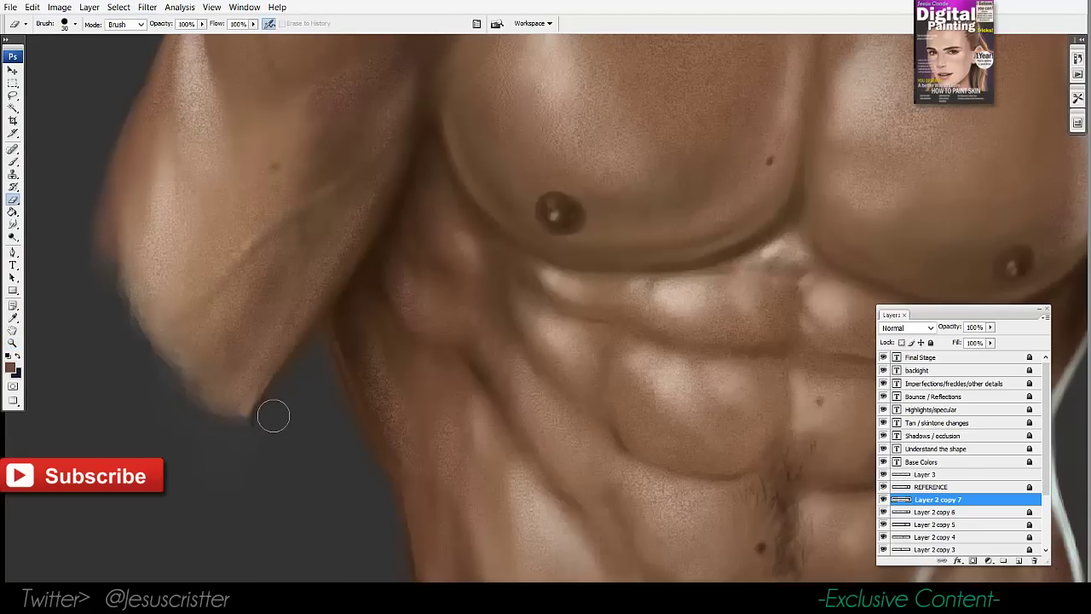
{"action": "key", "text": "bracketleft"}
{"action": "key", "text": "bracketleft"}
{"action": "left_click_drag", "start_coordinate": [395, 530], "coordinate": [366, 341]}
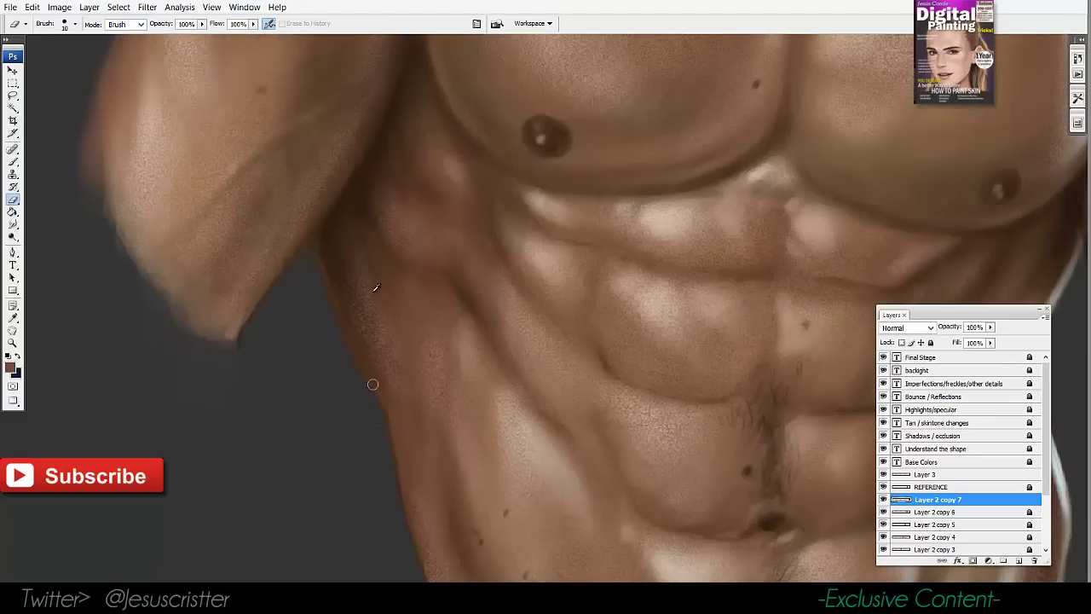
Add a new layer and paint a lighter rim along the upper flank on the viewer's left with a skin tone sampled from the ribs
{"action": "key", "text": "i"}
{"action": "left_click", "coordinate": [553, 279]}
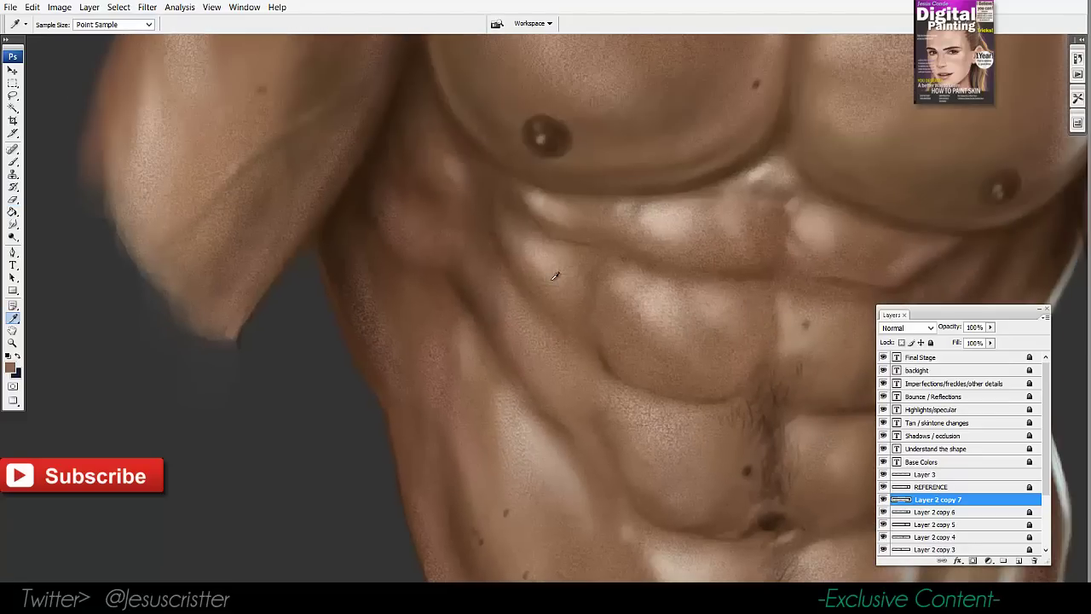
{"action": "key", "text": "ctrl+shift+n"}
{"action": "key", "text": "Return"}
{"action": "key", "text": "b"}
{"action": "key", "text": "["}
{"action": "key", "text": "["}
{"action": "key", "text": "["}
{"action": "key", "text": "["}
{"action": "key", "text": "["}
{"action": "key", "text": "["}
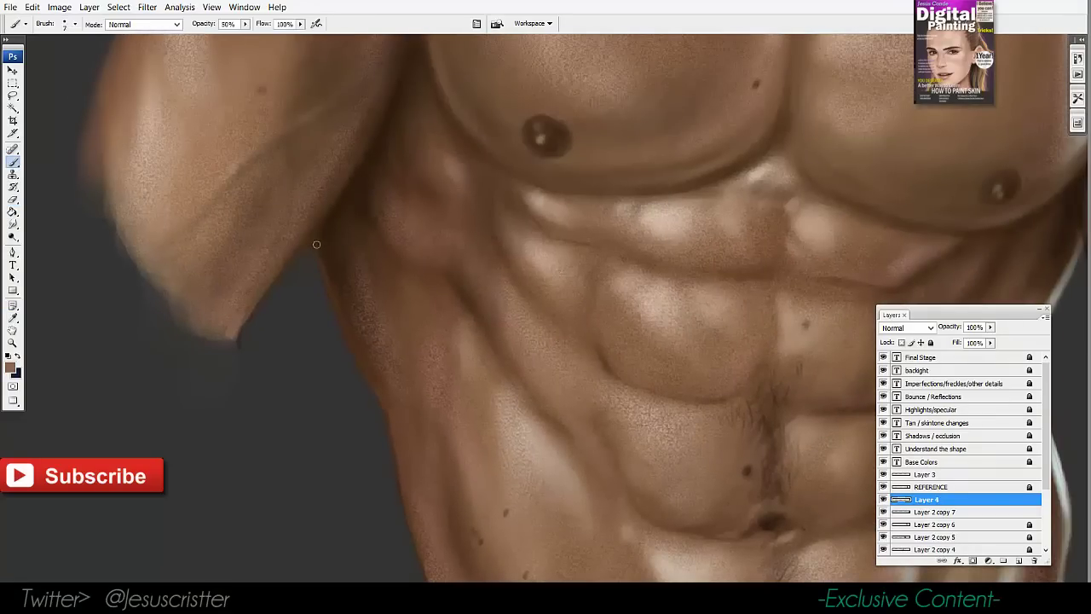
{"action": "left_click_drag", "start_coordinate": [317, 245], "coordinate": [360, 363]}
{"action": "left_click_drag", "start_coordinate": [329, 287], "coordinate": [382, 402]}
{"action": "left_click_drag", "start_coordinate": [335, 294], "coordinate": [378, 378]}
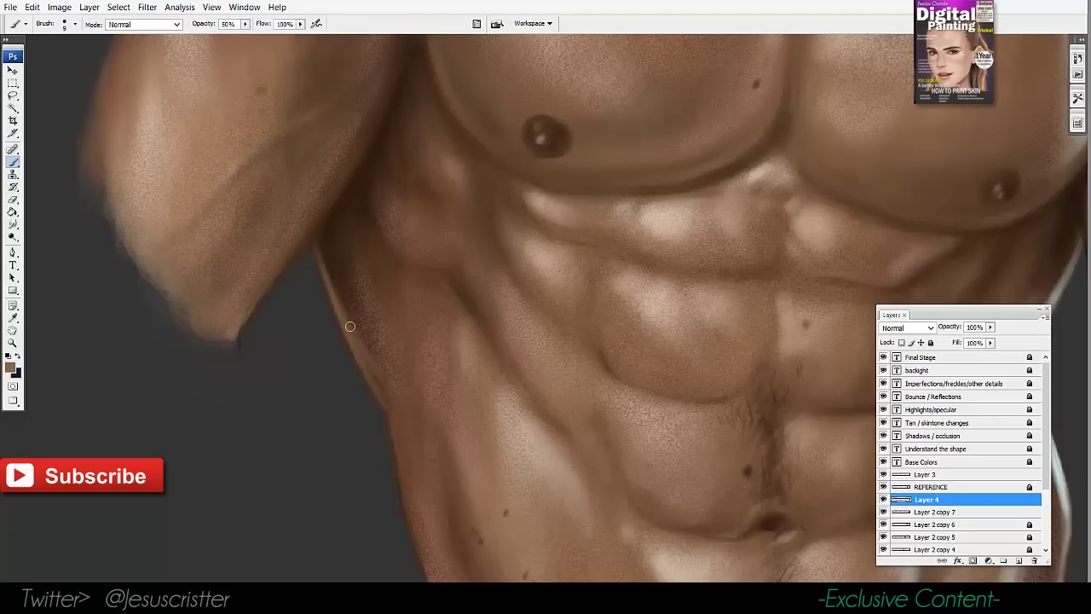
Extend the light rim down the flank to the waist with a size 9 brush, resampling skin tones from the edge
{"action": "mouse_move", "coordinate": [350, 325]}
{"action": "left_mouse_down"}
{"action": "mouse_move", "coordinate": [383, 405]}
{"action": "mouse_move", "coordinate": [379, 341]}
{"action": "mouse_move", "coordinate": [405, 466]}
{"action": "left_mouse_up"}
{"action": "mouse_move", "coordinate": [385, 421]}
{"action": "left_mouse_down"}
{"action": "mouse_move", "coordinate": [373, 363]}
{"action": "mouse_move", "coordinate": [395, 456]}
{"action": "left_mouse_up"}
{"action": "left_click_drag", "start_coordinate": [383, 390], "coordinate": [402, 479]}
{"action": "left_click_drag", "start_coordinate": [383, 424], "coordinate": [430, 534]}
{"action": "left_click_drag", "start_coordinate": [378, 319], "coordinate": [397, 457]}
{"action": "left_click", "coordinate": [384, 370], "text": "alt"}
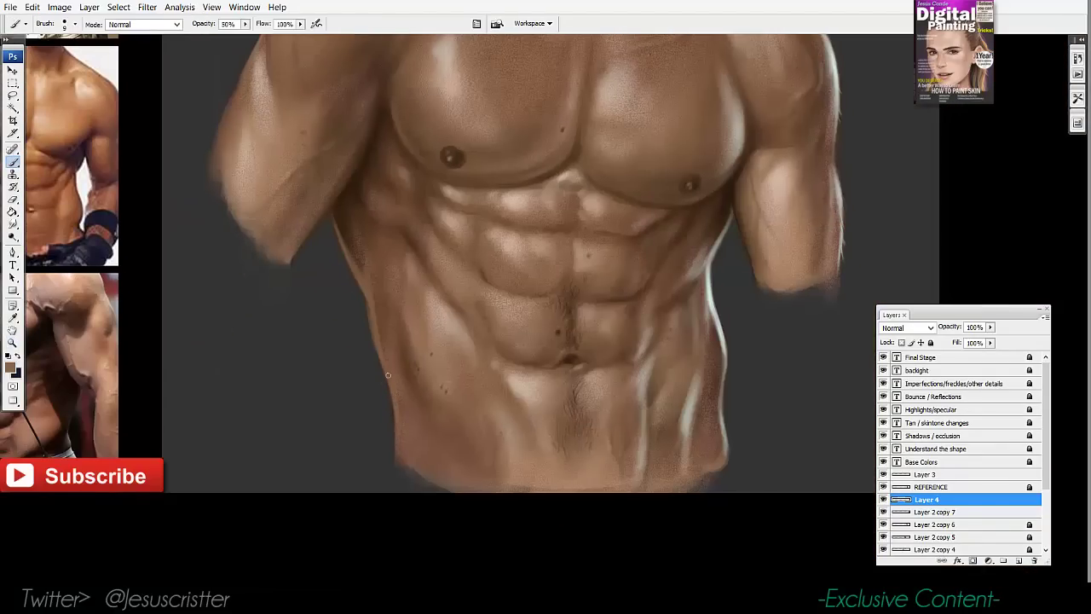
{"action": "left_click_drag", "start_coordinate": [388, 375], "coordinate": [386, 382]}
{"action": "left_click", "coordinate": [374, 314], "text": "alt"}
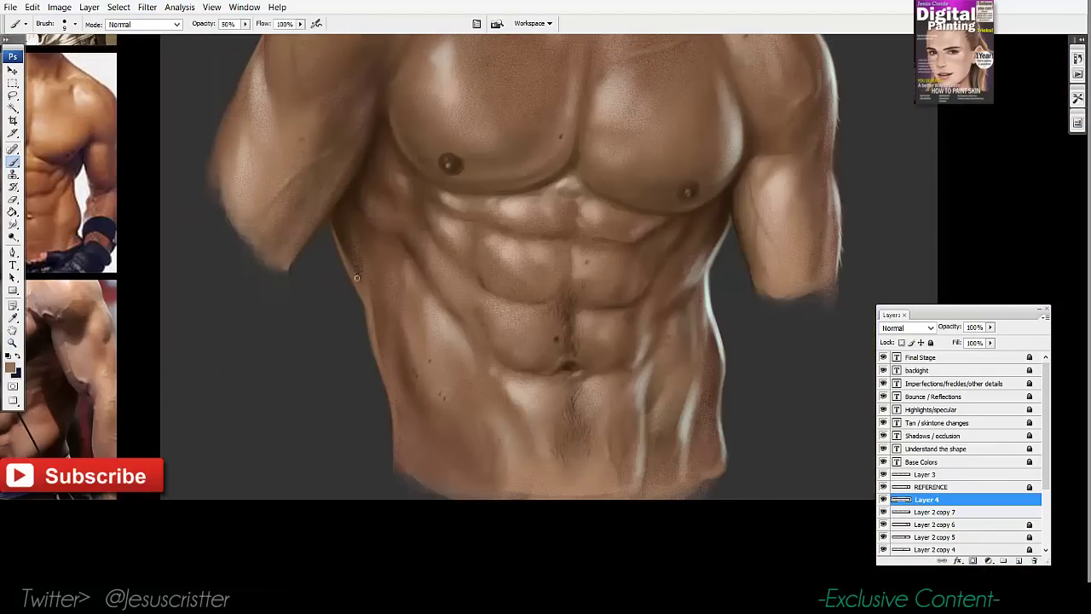
{"action": "mouse_move", "coordinate": [334, 231]}
{"action": "left_mouse_down"}
{"action": "mouse_move", "coordinate": [395, 390]}
{"action": "mouse_move", "coordinate": [398, 463]}
{"action": "left_mouse_up"}
Lower the opacity of Layer 4 to 56% and check the whole torso
{"action": "key", "text": "z"}
{"action": "key", "text": "5"}
{"action": "key", "text": "6"}
{"action": "left_click_drag", "start_coordinate": [601, 151], "coordinate": [597, 227]}
{"action": "left_click", "coordinate": [596, 227], "text": "alt"}
{"action": "left_click", "coordinate": [597, 227], "text": "alt"}
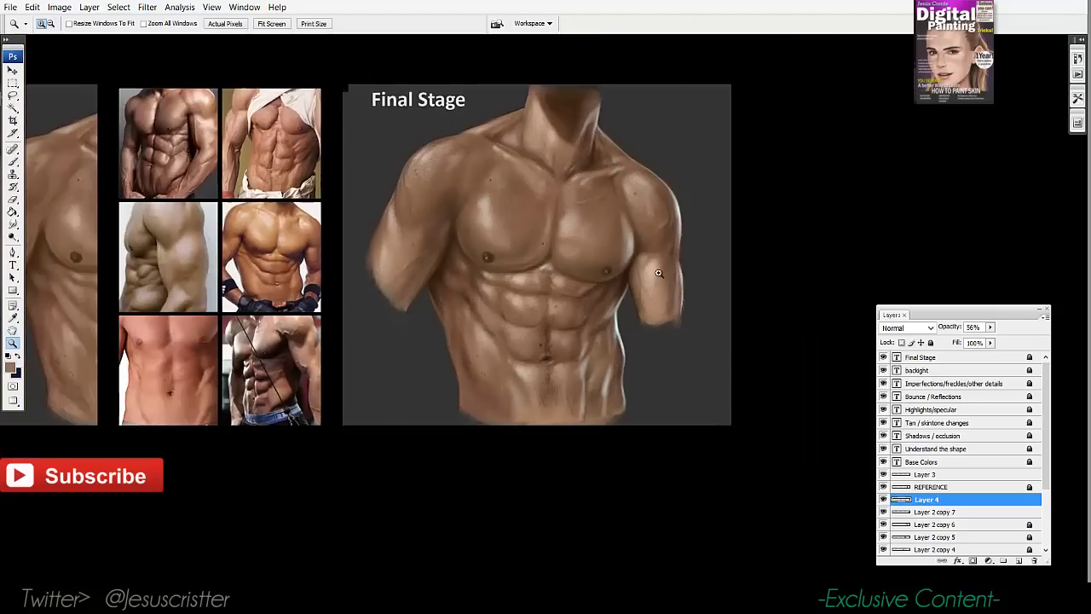
Inspect the torso's rim up close and merge Layer 4 down into Layer 2 copy 7
{"action": "left_click", "coordinate": [652, 276]}
{"action": "left_click_drag", "start_coordinate": [646, 277], "coordinate": [717, 287]}
{"action": "left_click", "coordinate": [489, 276]}
{"action": "left_click_drag", "start_coordinate": [489, 276], "coordinate": [496, 304]}
{"action": "key", "text": "b"}
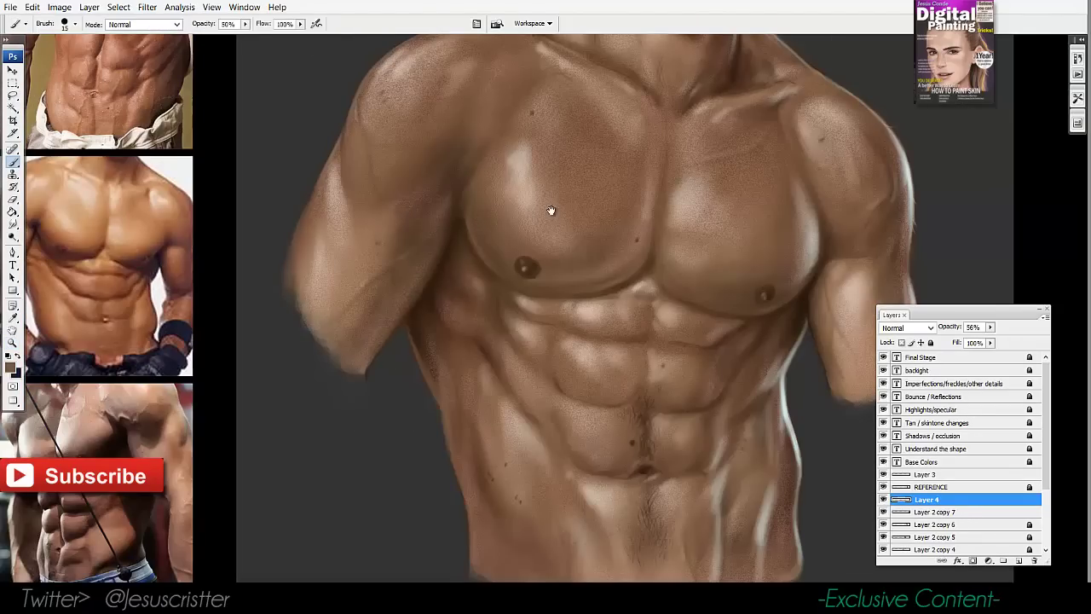
{"action": "left_click_drag", "start_coordinate": [552, 211], "coordinate": [499, 214]}
{"action": "key", "text": "ctrl+e"}
{"action": "left_click_drag", "start_coordinate": [798, 360], "coordinate": [782, 349]}
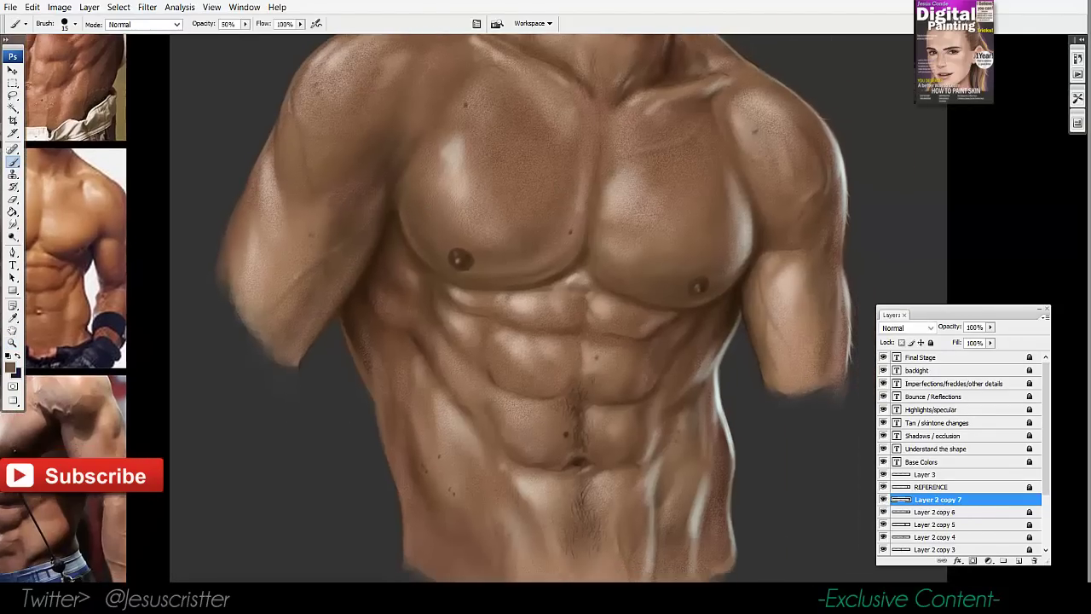
Clean up the inner edge of the arm on the viewer's right with a size 7 eraser
{"action": "key", "text": "z"}
{"action": "left_click", "coordinate": [702, 342]}
{"action": "left_click", "coordinate": [702, 343]}
{"action": "left_click_drag", "start_coordinate": [701, 343], "coordinate": [705, 393]}
{"action": "key", "text": "e"}
{"action": "key", "text": "bracketleft"}
{"action": "key", "text": "bracketleft"}
{"action": "key", "text": "bracketleft"}
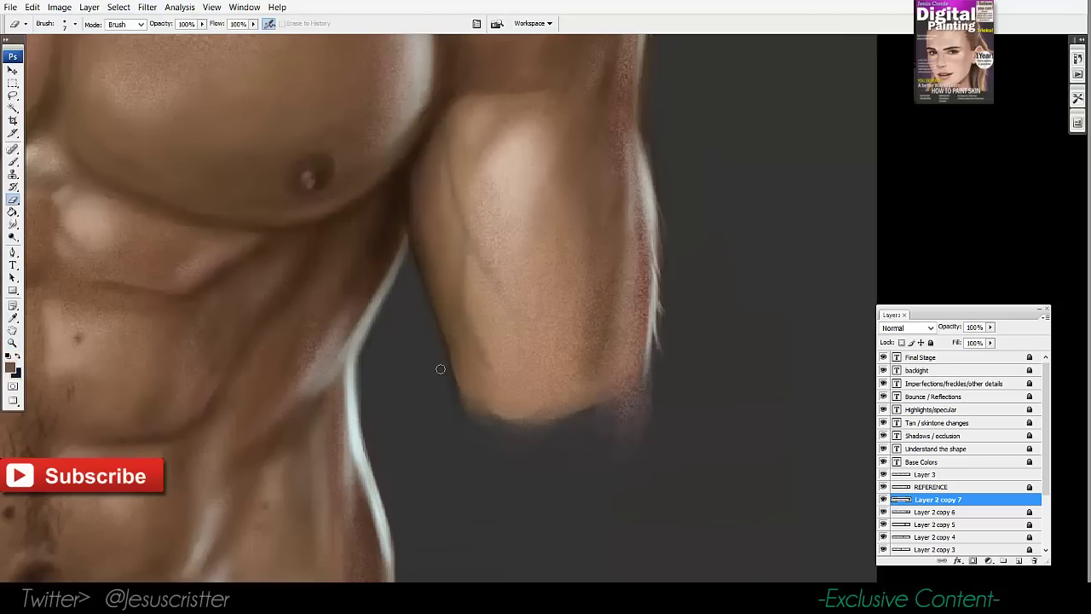
{"action": "left_click_drag", "start_coordinate": [376, 82], "coordinate": [427, 165]}
Add a new layer and darken the inner edge of the arm on the viewer's right with dark brown sampled near the armpit
{"action": "key", "text": "i"}
{"action": "key", "text": "b"}
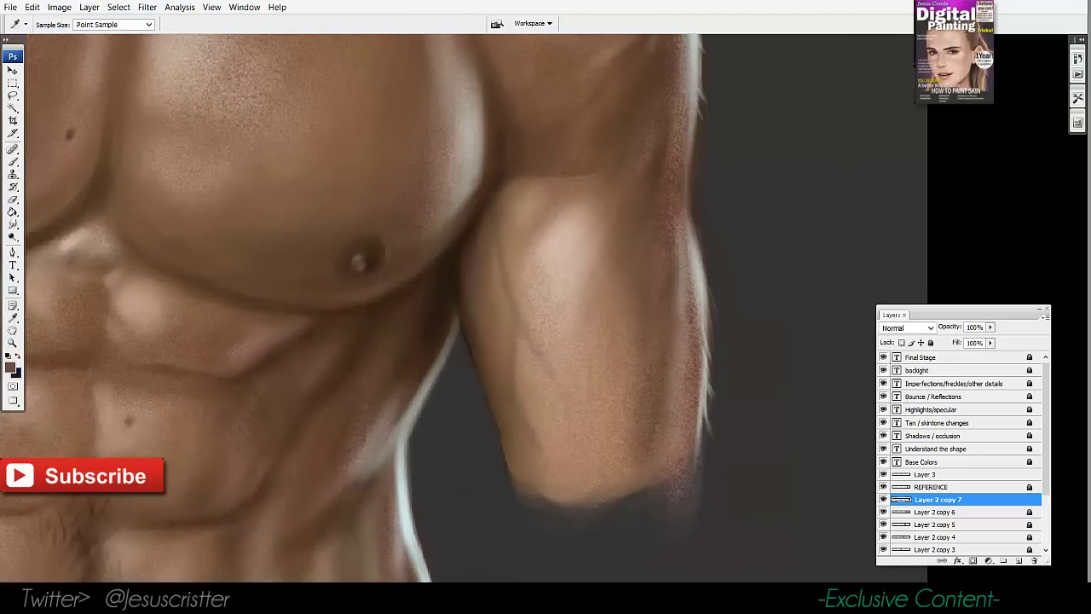
{"action": "key", "text": "b"}
{"action": "key", "text": "ctrl+shift+alt+n"}
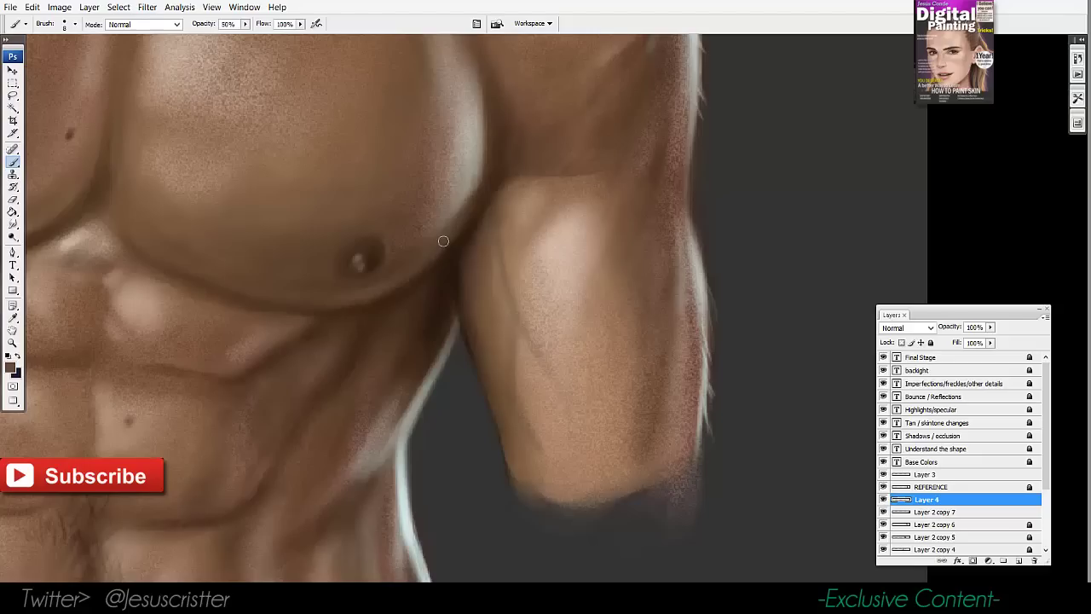
{"action": "left_click", "coordinate": [468, 296], "text": "alt"}
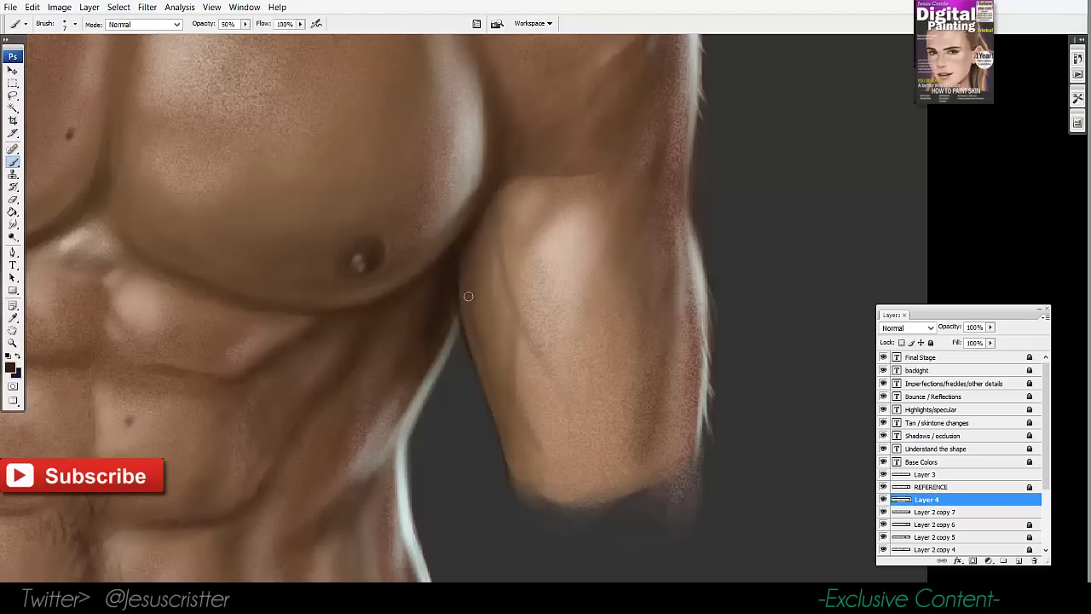
{"action": "key", "text": "bracketright"}
{"action": "key", "text": "bracketright"}
{"action": "mouse_move", "coordinate": [478, 220]}
{"action": "left_mouse_down"}
{"action": "mouse_move", "coordinate": [478, 338]}
{"action": "mouse_move", "coordinate": [503, 400]}
{"action": "left_mouse_up"}
{"action": "left_click_drag", "start_coordinate": [474, 242], "coordinate": [501, 368]}
Deepen the shadow under the chin and along the side of the neck with the same dark brown
{"action": "key", "text": "z"}
{"action": "left_click", "coordinate": [563, 193], "text": "alt"}
{"action": "left_click", "coordinate": [597, 213], "text": "alt"}
{"action": "left_click", "coordinate": [636, 236], "text": "alt"}
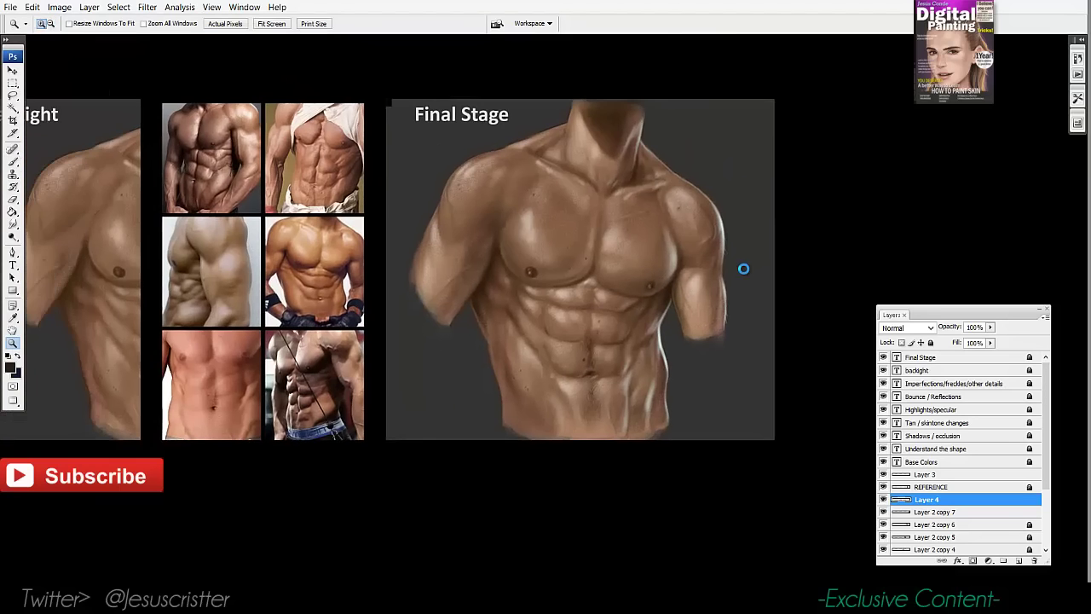
{"action": "scroll", "coordinate": [686, 267], "scroll_direction": "up", "scroll_amount": 4}
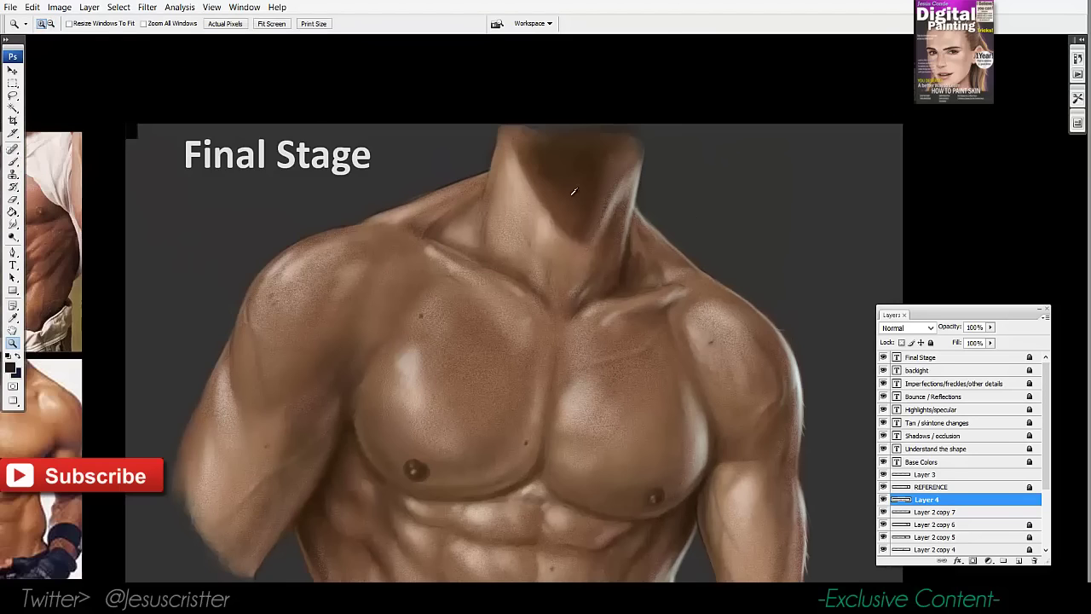
{"action": "key", "text": "b"}
{"action": "mouse_move", "coordinate": [614, 165]}
{"action": "left_mouse_down"}
{"action": "mouse_move", "coordinate": [607, 208]}
{"action": "mouse_move", "coordinate": [622, 215]}
{"action": "mouse_move", "coordinate": [580, 221]}
{"action": "mouse_move", "coordinate": [581, 235]}
{"action": "mouse_move", "coordinate": [604, 250]}
{"action": "mouse_move", "coordinate": [571, 234]}
{"action": "left_mouse_up"}
{"action": "left_click_drag", "start_coordinate": [596, 279], "coordinate": [628, 221]}
{"action": "key", "text": "z"}
{"action": "left_click", "coordinate": [631, 238], "text": "alt"}
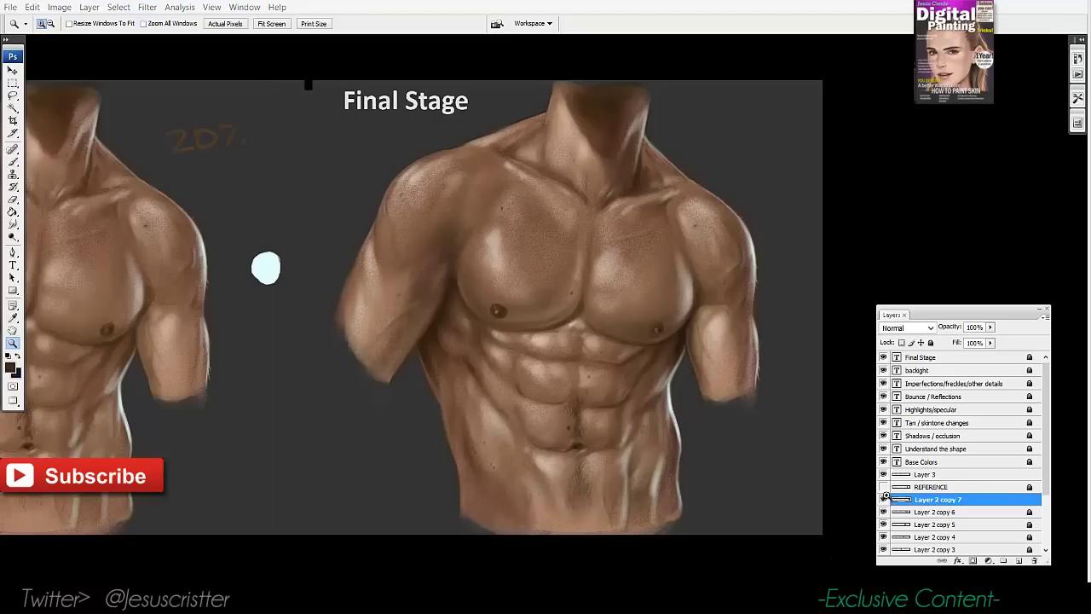
Apply Brightness/Contrast to Layer 2 copy 7 with brightness +12 and contrast +35
{"action": "left_click", "coordinate": [59, 7]}
{"action": "mouse_move", "coordinate": [85, 43]}
{"action": "left_click", "coordinate": [179, 125]}
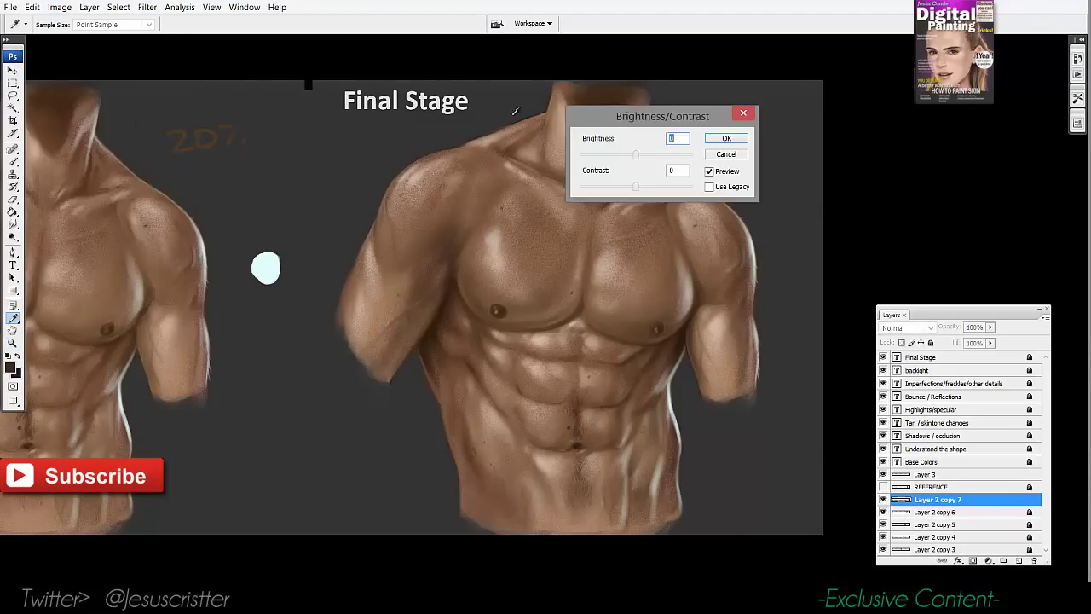
{"action": "left_click_drag", "start_coordinate": [619, 124], "coordinate": [835, 129]}
{"action": "left_click_drag", "start_coordinate": [857, 195], "coordinate": [857, 164]}
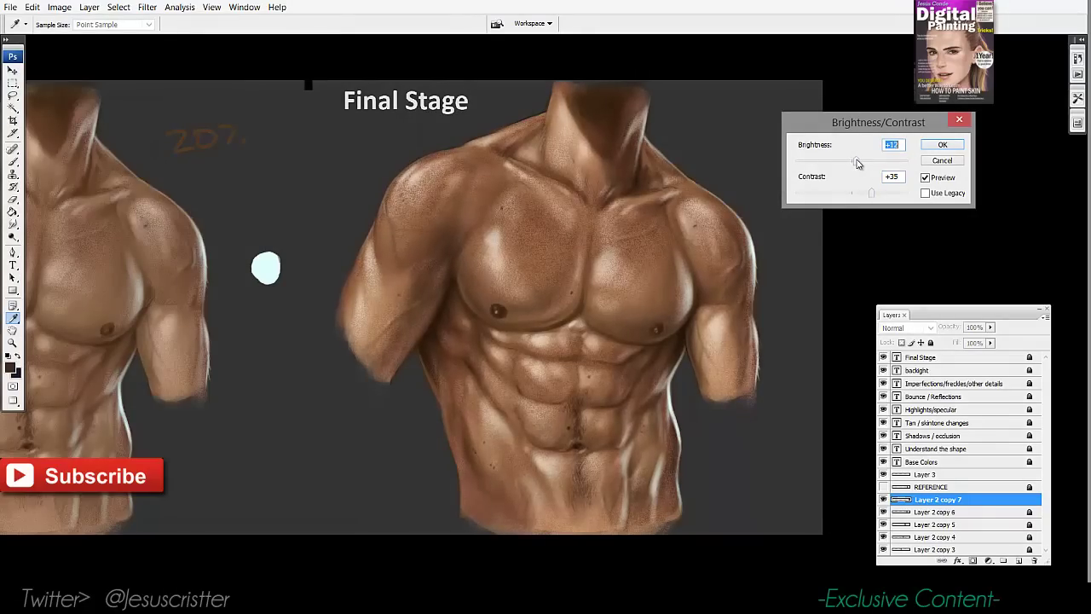
{"action": "left_click", "coordinate": [931, 146]}
{"action": "key", "text": "z"}
Apply Hue/Saturation to Layer 2 copy 7 with the master saturation at -10
{"action": "left_click", "coordinate": [60, 8]}
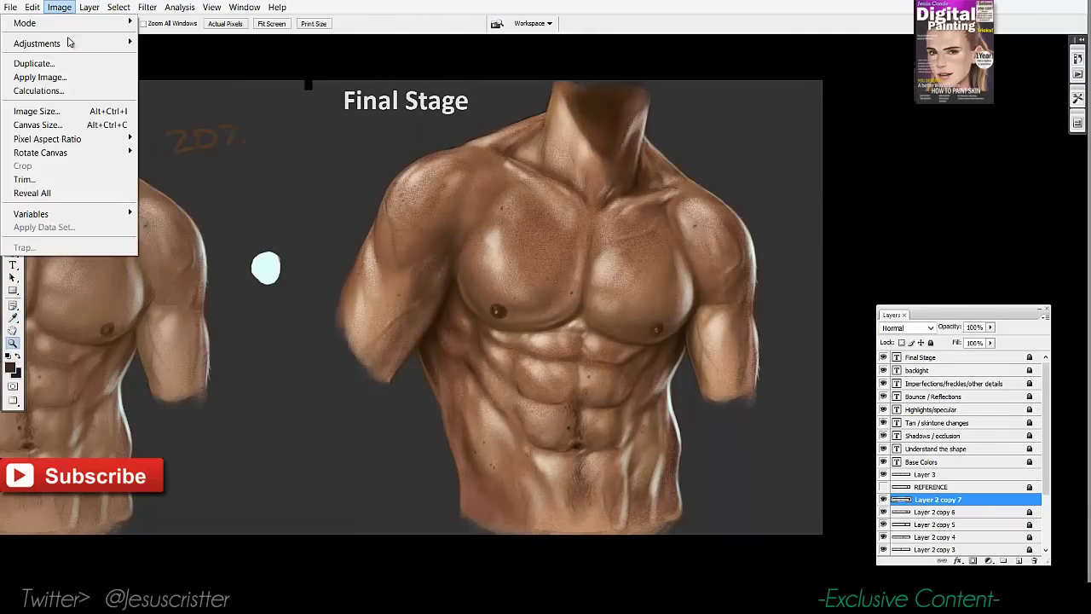
{"action": "mouse_move", "coordinate": [70, 43]}
{"action": "left_click", "coordinate": [174, 157]}
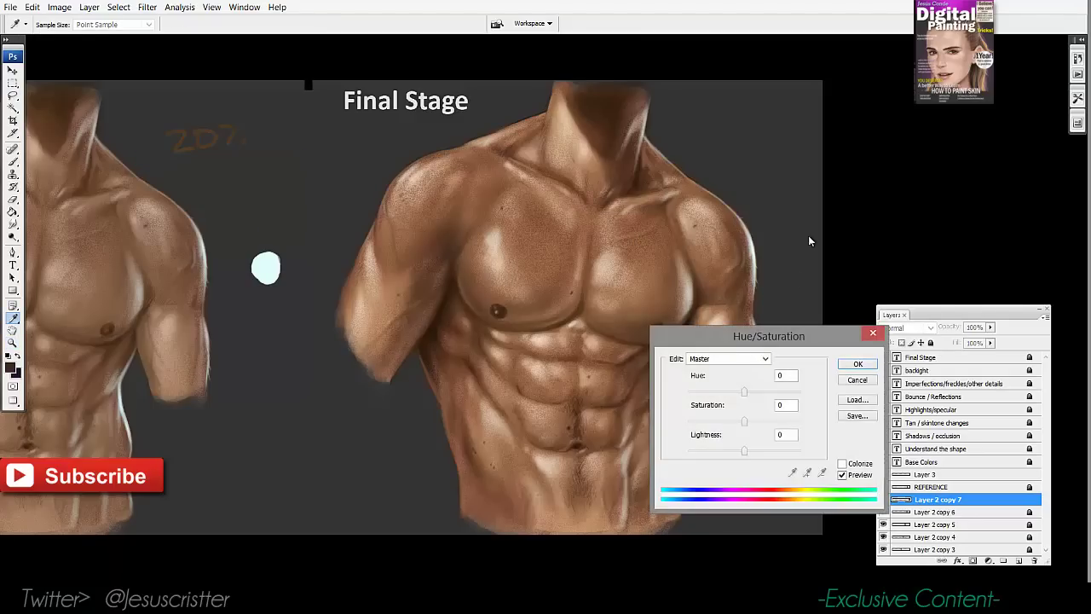
{"action": "left_click_drag", "start_coordinate": [849, 215], "coordinate": [840, 220]}
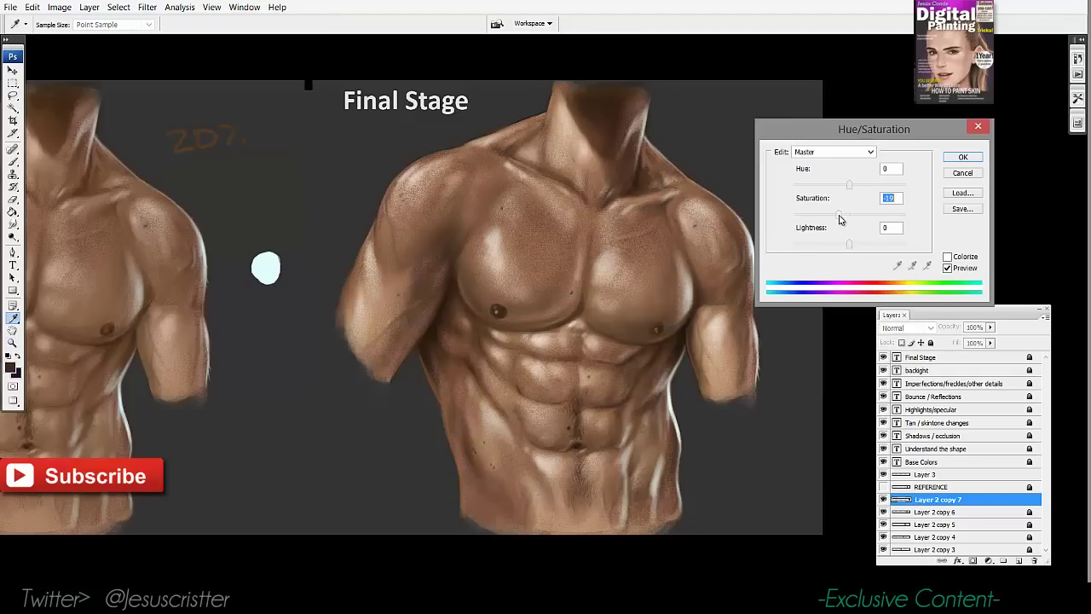
{"action": "left_click", "coordinate": [962, 157]}
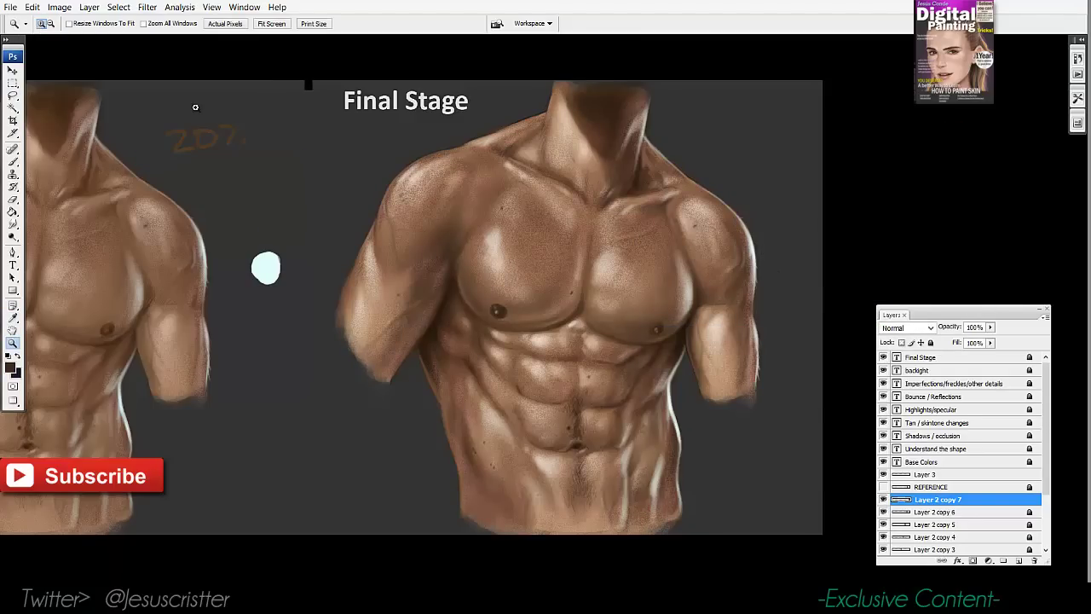
Add a Curves adjustment layer above Layer 2 copy 7 and place three anchor points along the Blue channel's diagonal
{"action": "left_click", "coordinate": [988, 560]}
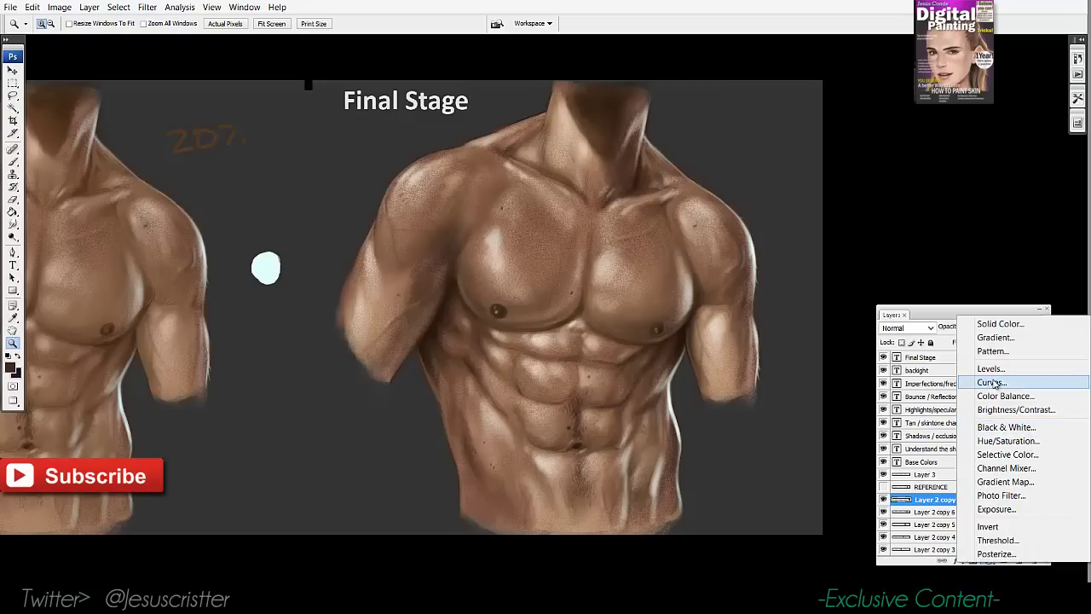
{"action": "left_click", "coordinate": [993, 384]}
{"action": "left_click", "coordinate": [234, 167]}
{"action": "left_click", "coordinate": [209, 213]}
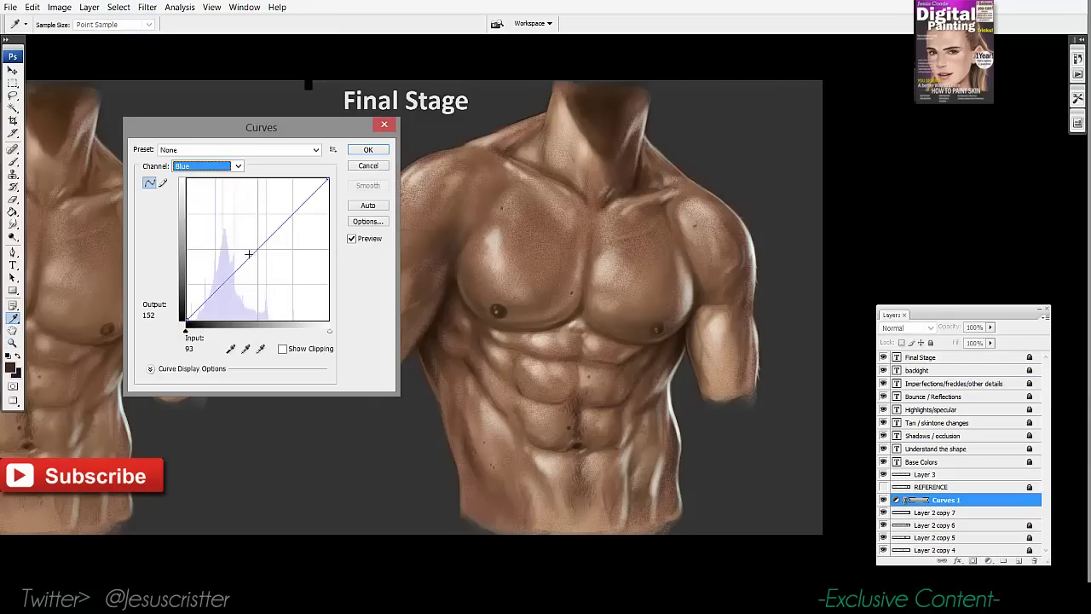
{"action": "left_click", "coordinate": [220, 287]}
{"action": "left_click", "coordinate": [255, 249]}
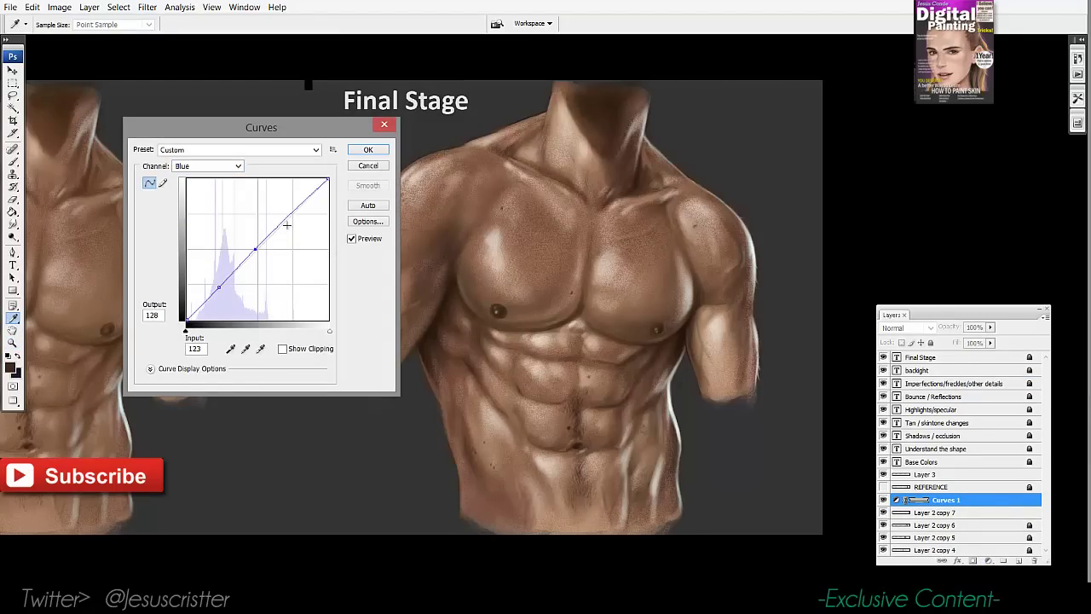
{"action": "left_click", "coordinate": [293, 212]}
Lower the Blue curve's white end to about three-quarters output, raise its black end slightly, and set the midpoint to input 129, output 126
{"action": "left_click_drag", "start_coordinate": [328, 179], "coordinate": [328, 211]}
{"action": "left_click_drag", "start_coordinate": [186, 327], "coordinate": [187, 299]}
{"action": "left_click_drag", "start_coordinate": [294, 212], "coordinate": [297, 215]}
{"action": "left_click_drag", "start_coordinate": [255, 249], "coordinate": [258, 249]}
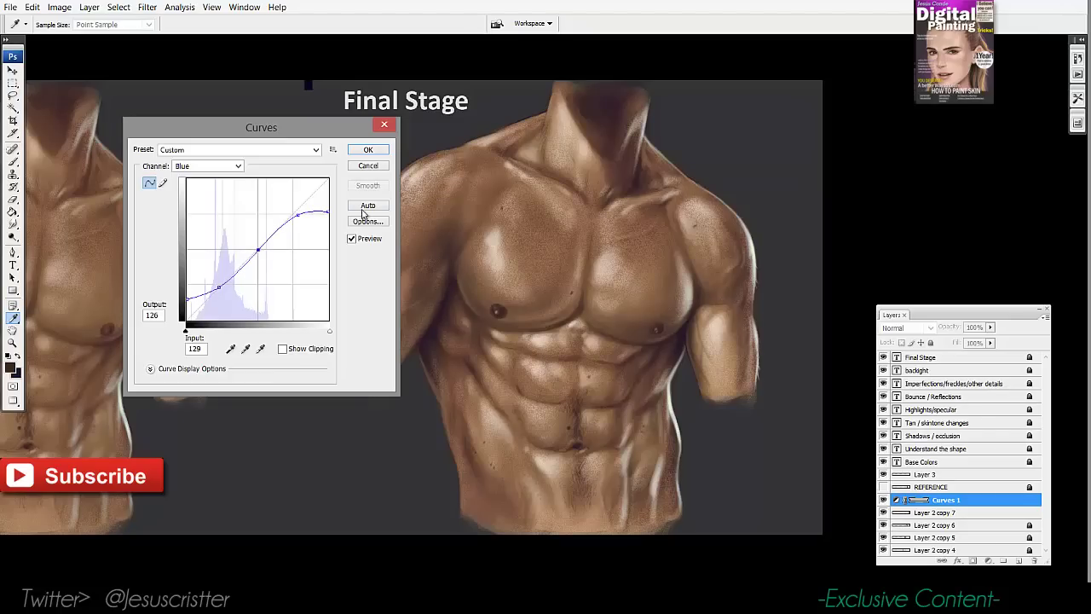
{"action": "left_click", "coordinate": [381, 150]}
Reduce the opacity of the Curves 1 layer to 50%
{"action": "key", "text": "z"}
{"action": "key", "text": "h"}
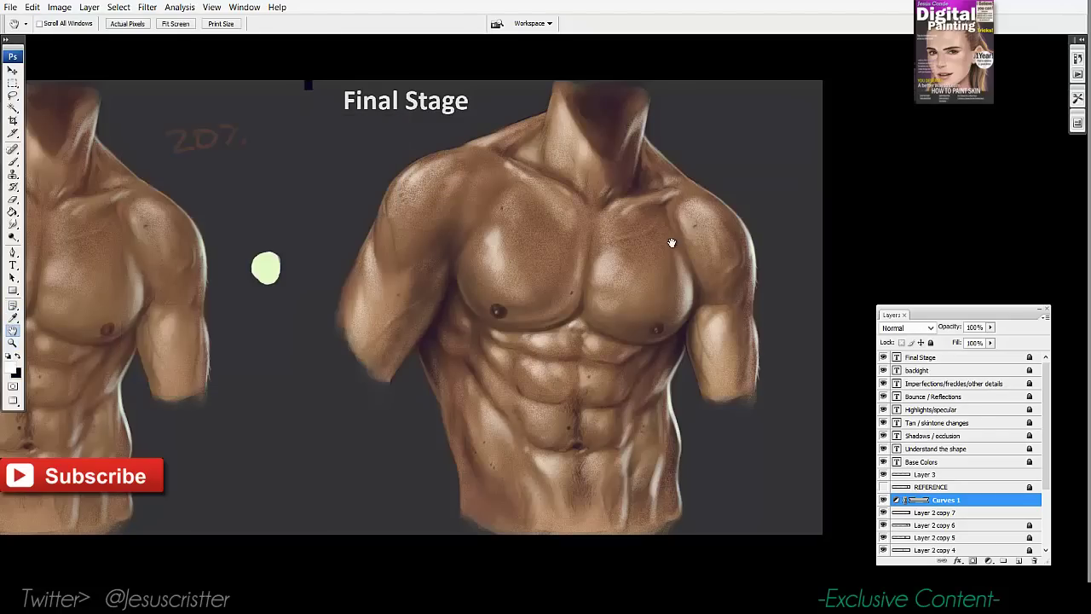
{"action": "key", "text": "5"}
{"action": "key", "text": "z"}
{"action": "left_click", "coordinate": [689, 382], "text": "alt"}
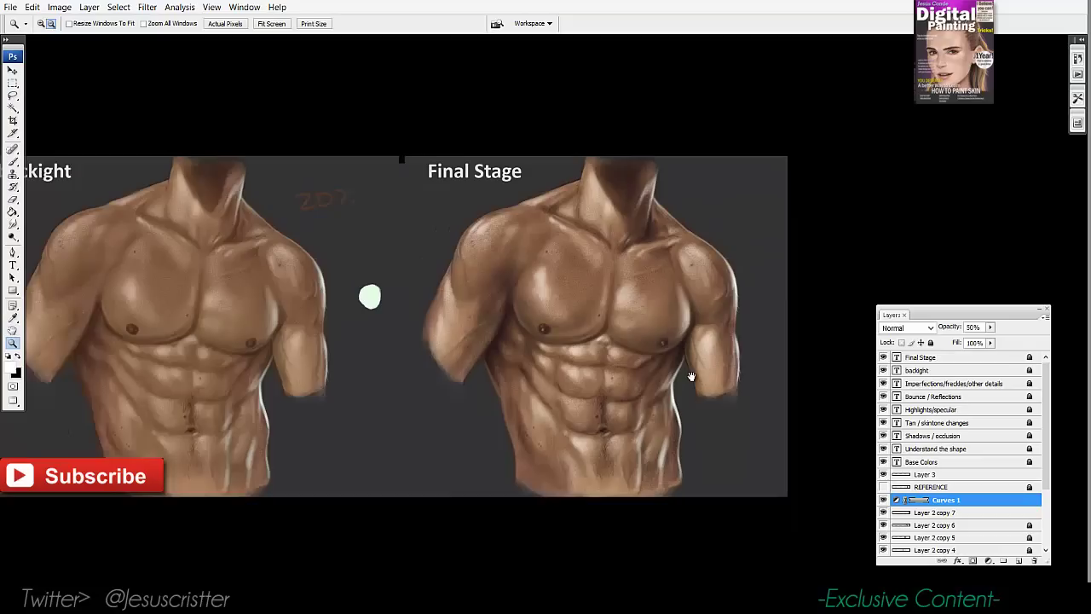
{"action": "left_click", "coordinate": [559, 412]}
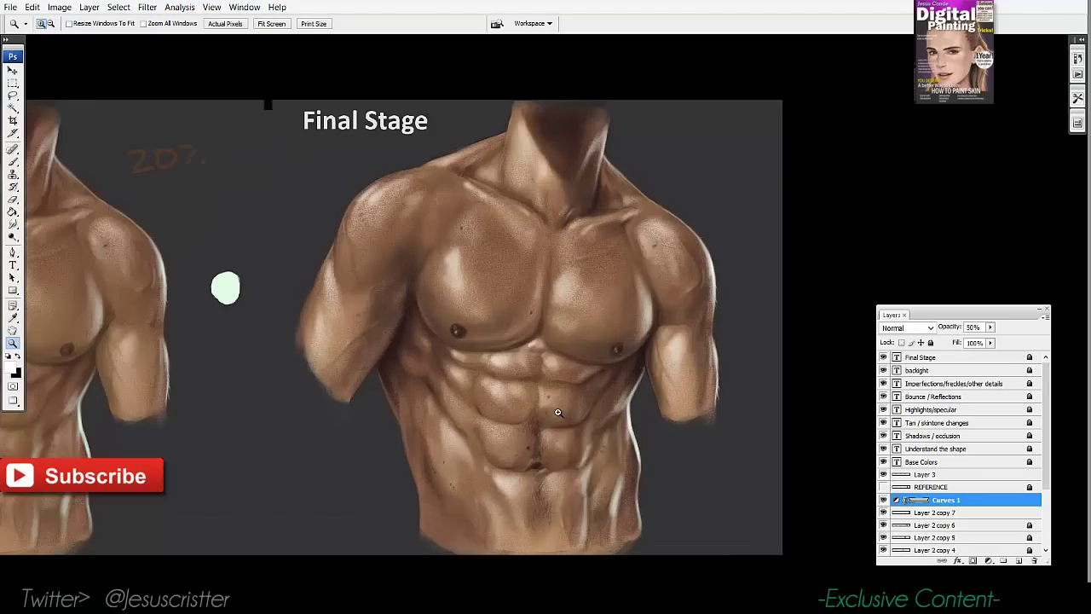
Hide Curves 1 and dodge the highlights on both pectorals and the lower abdomen of Layer 2 copy 7 with an enlarged brush
{"action": "left_click", "coordinate": [936, 512]}
{"action": "left_click", "coordinate": [885, 513]}
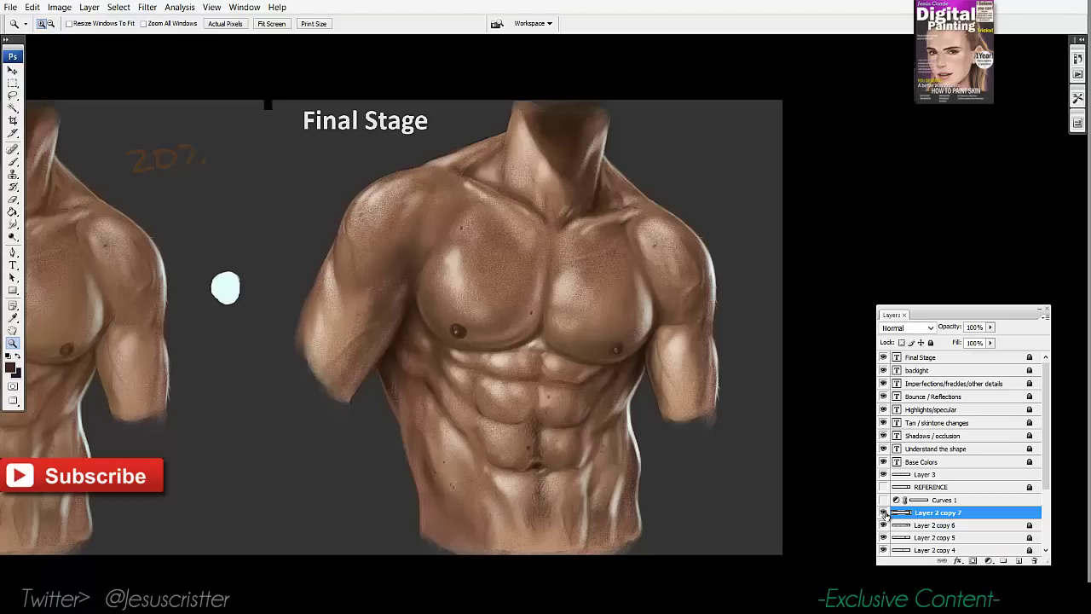
{"action": "key", "text": "o"}
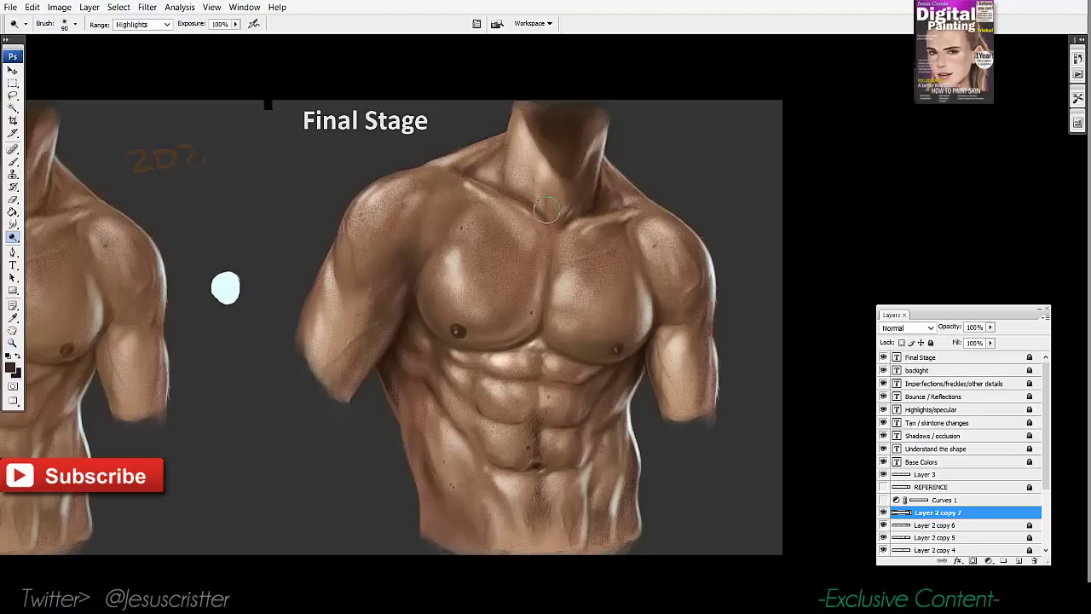
{"action": "left_click_drag", "start_coordinate": [459, 264], "coordinate": [467, 300]}
{"action": "key", "text": "ctrl+z"}
{"action": "key", "text": "bracketright"}
{"action": "key", "text": "bracketright"}
{"action": "key", "text": "bracketright"}
{"action": "key", "text": "bracketright"}
{"action": "left_click_drag", "start_coordinate": [580, 270], "coordinate": [574, 293]}
{"action": "left_click_drag", "start_coordinate": [467, 277], "coordinate": [460, 266]}
{"action": "mouse_move", "coordinate": [516, 487]}
{"action": "left_mouse_down"}
{"action": "mouse_move", "coordinate": [538, 530]}
{"action": "mouse_move", "coordinate": [569, 467]}
{"action": "left_mouse_up"}
Dodge the highlight on the shoulder at the viewer's left with a size 125 brush, and show Curves 1 again
{"action": "key", "text": "bracketleft"}
{"action": "key", "text": "bracketleft"}
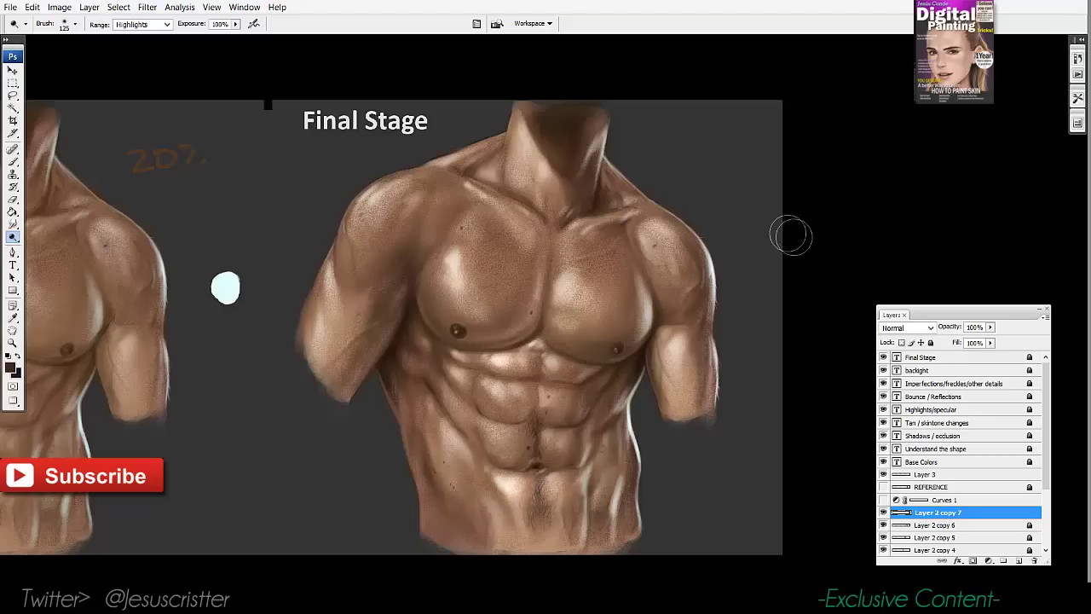
{"action": "left_click_drag", "start_coordinate": [382, 184], "coordinate": [364, 202]}
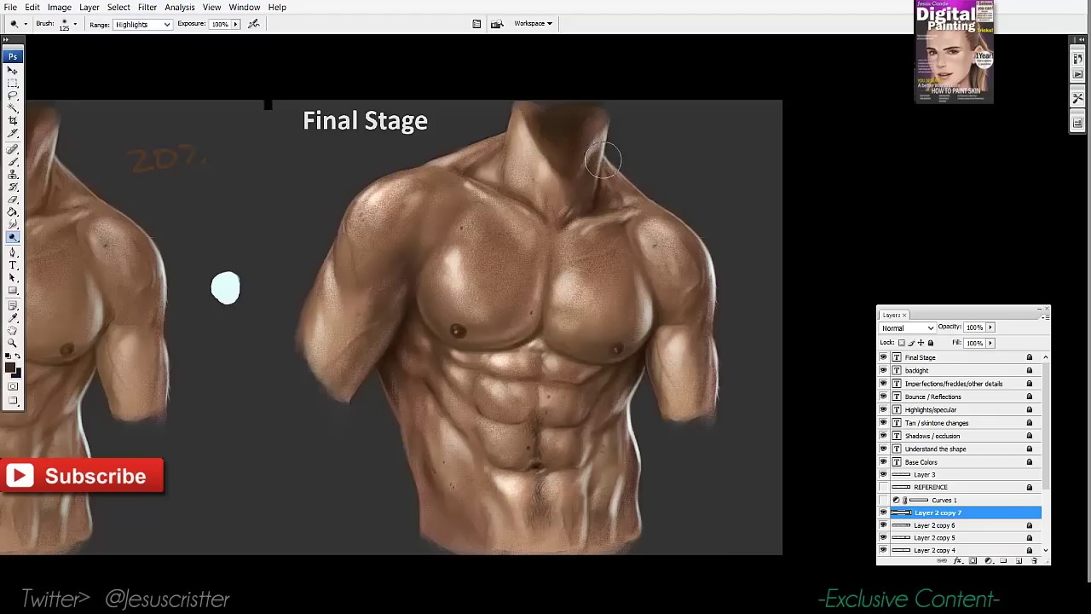
{"action": "left_click", "coordinate": [884, 501]}
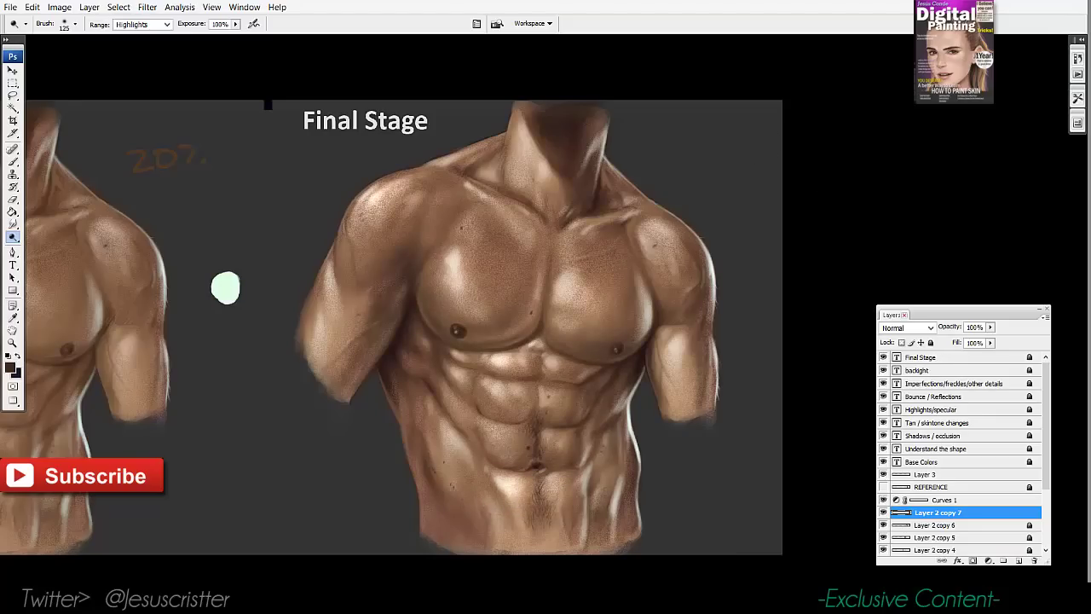